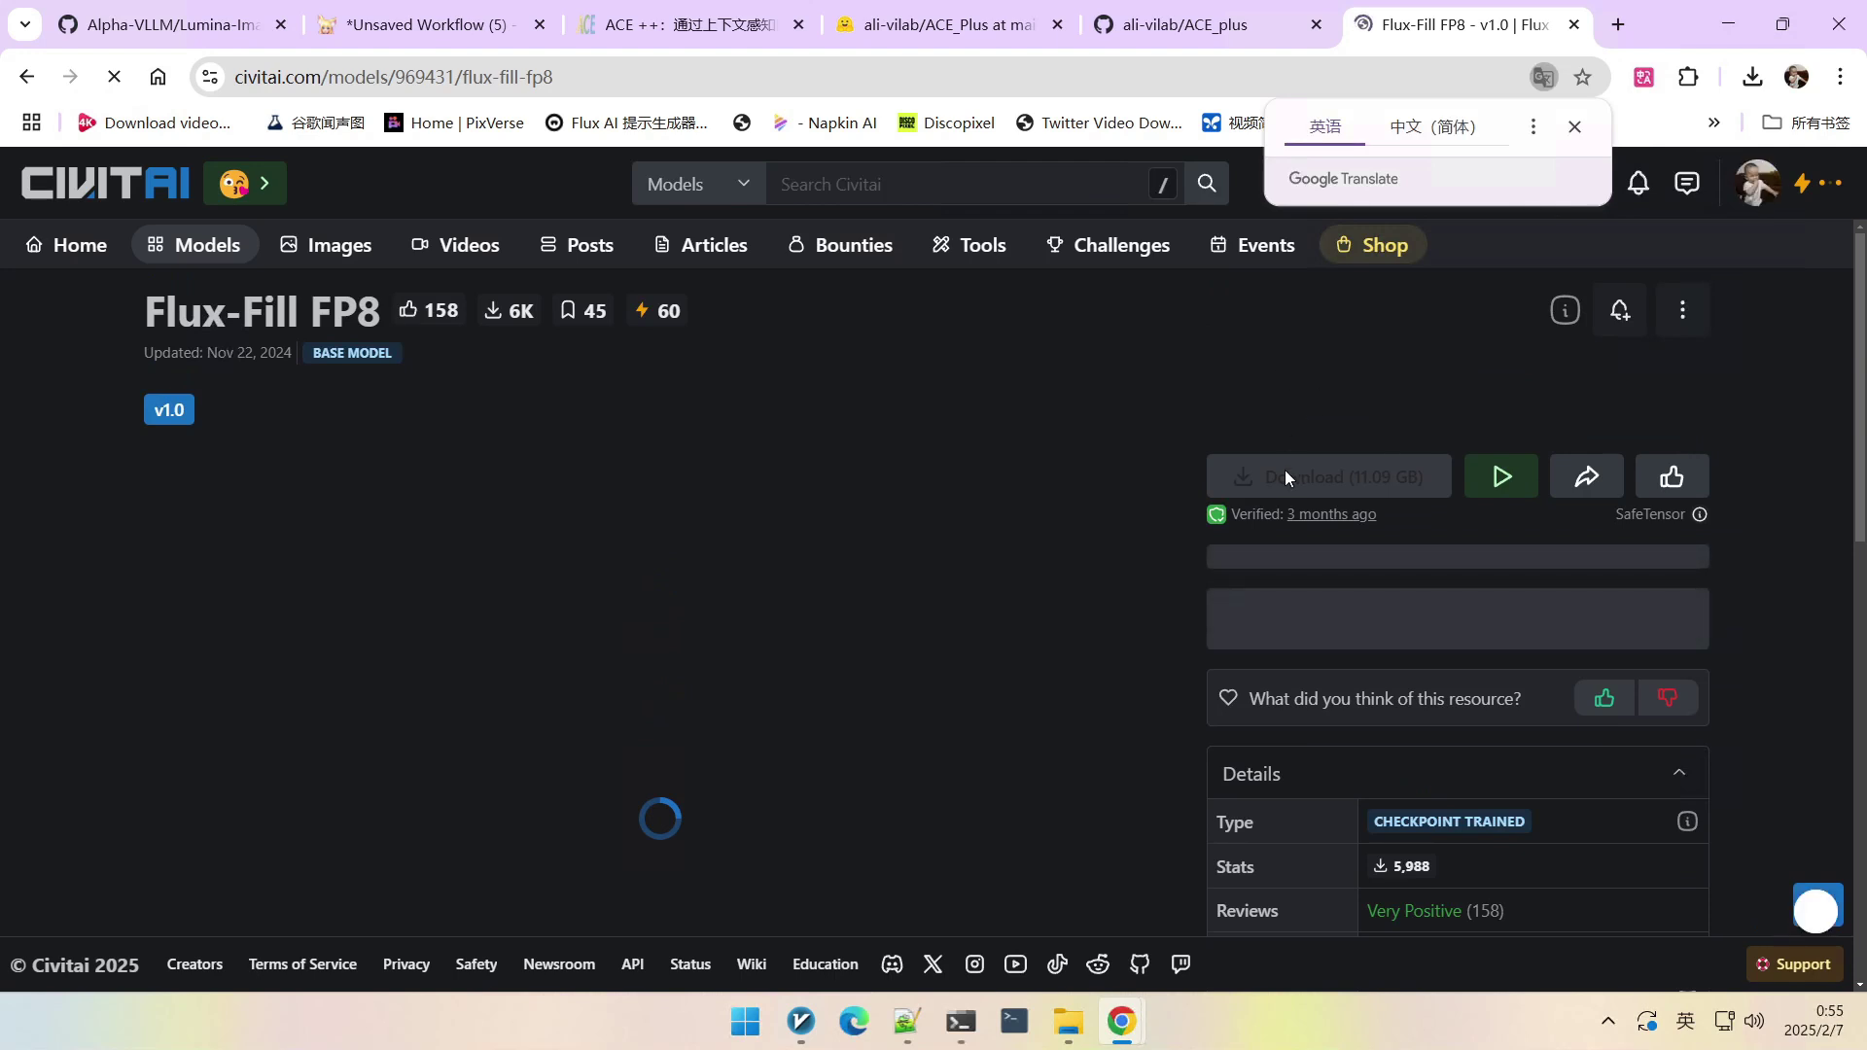
Switch to the ComfyUI workflow and add a Load LoRA node beside the Load Diffusion Model node.
key("ctrl+2")
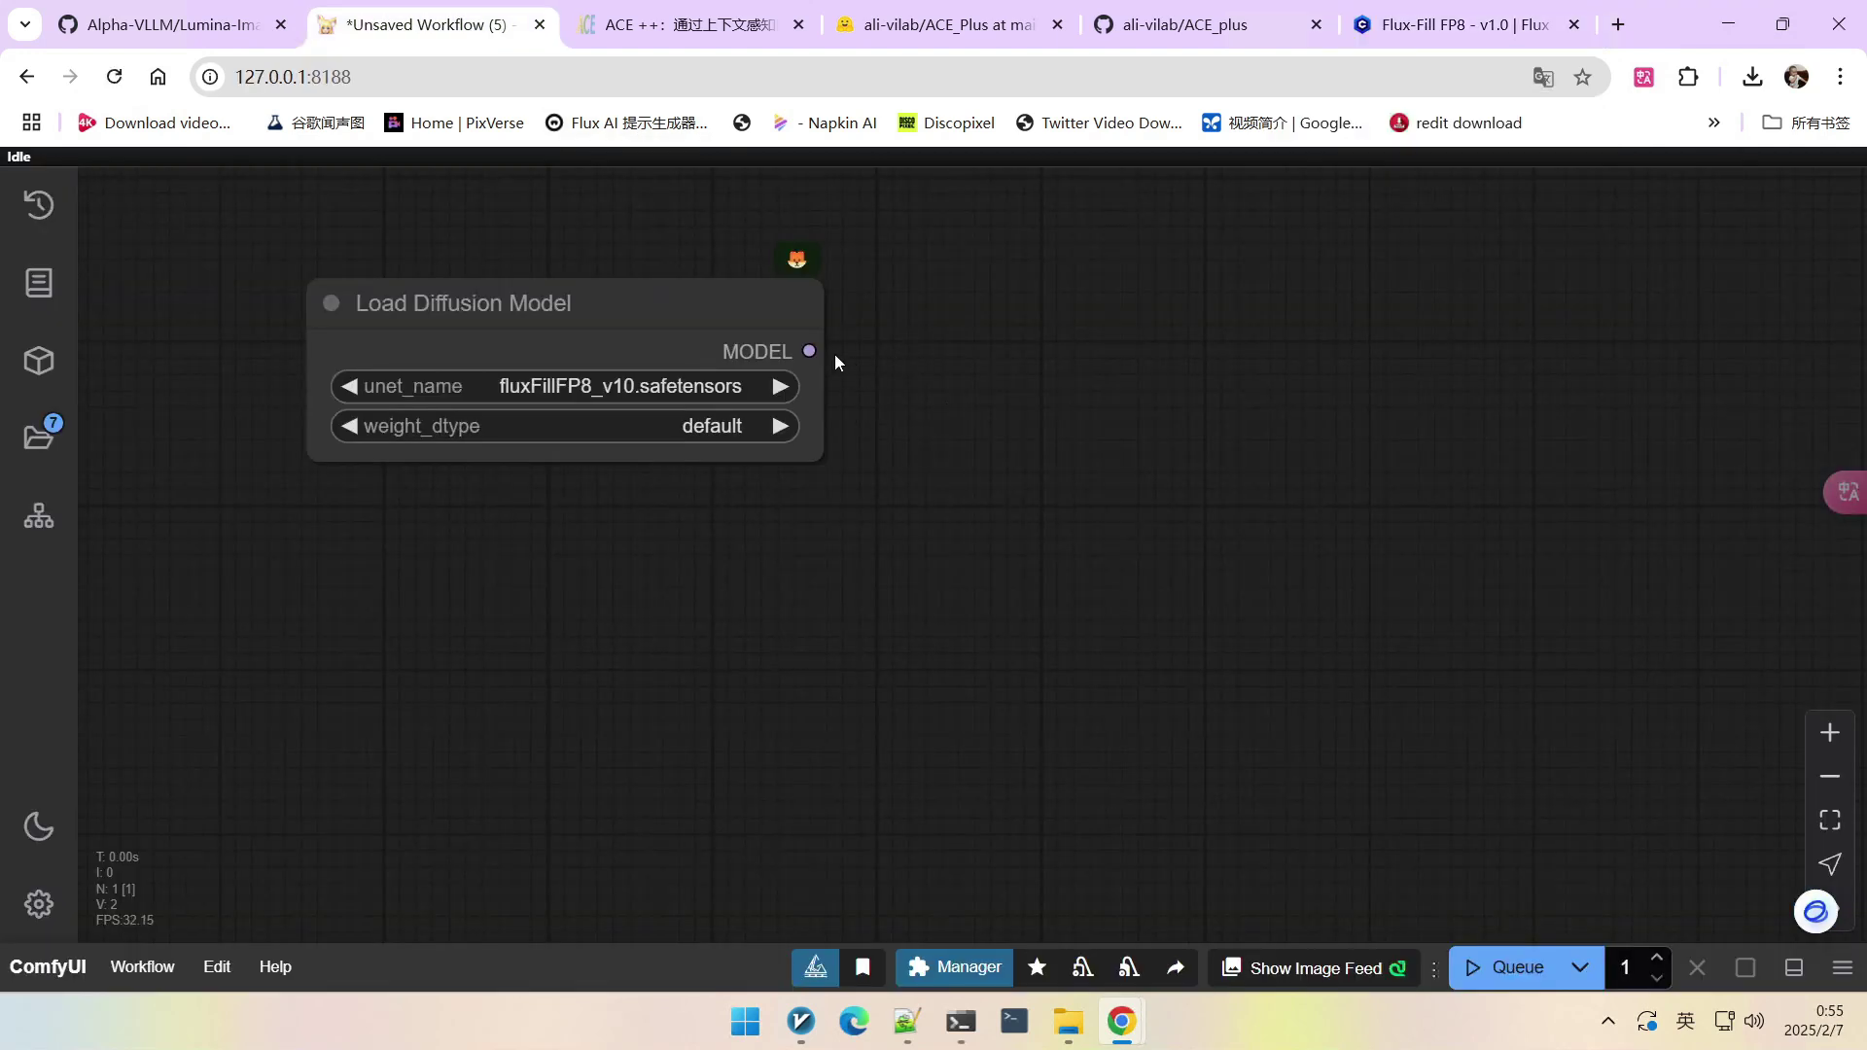
double_click(933, 351)
type("lora")
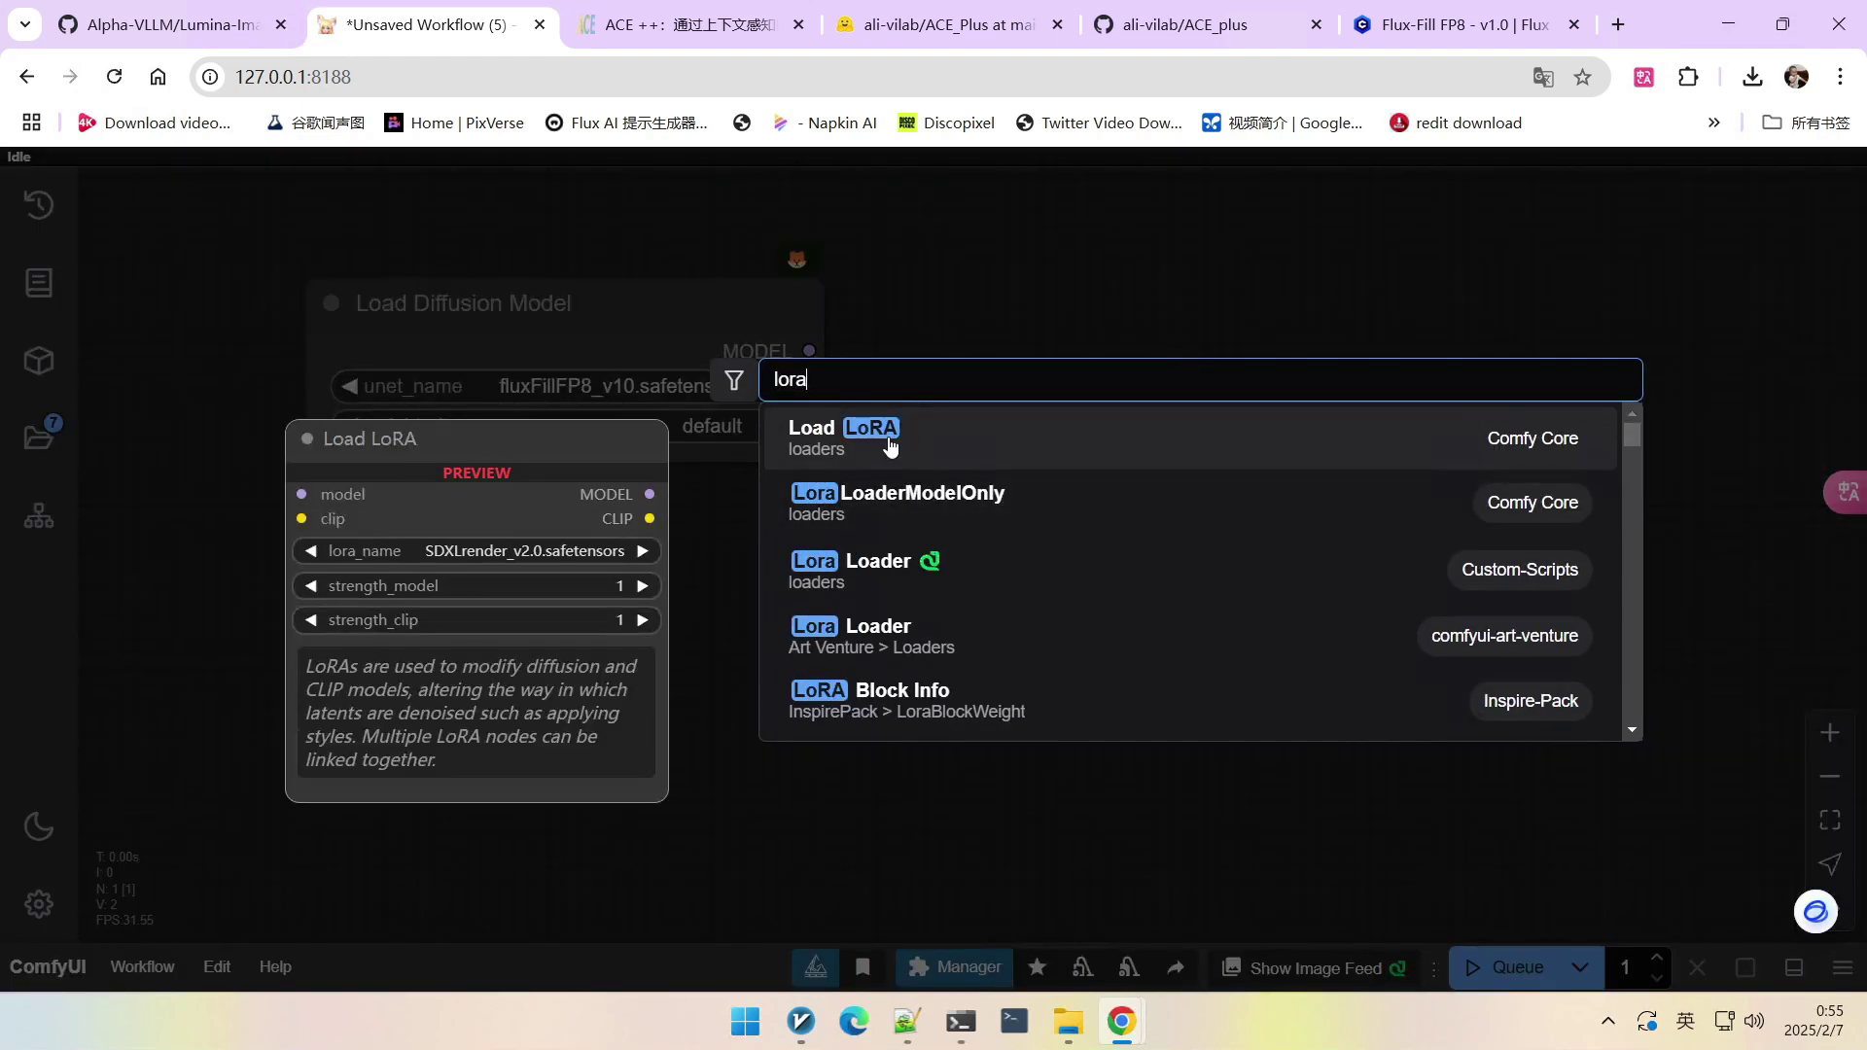
left_click(844, 437)
left_click_drag(1452, 412, 1345, 363)
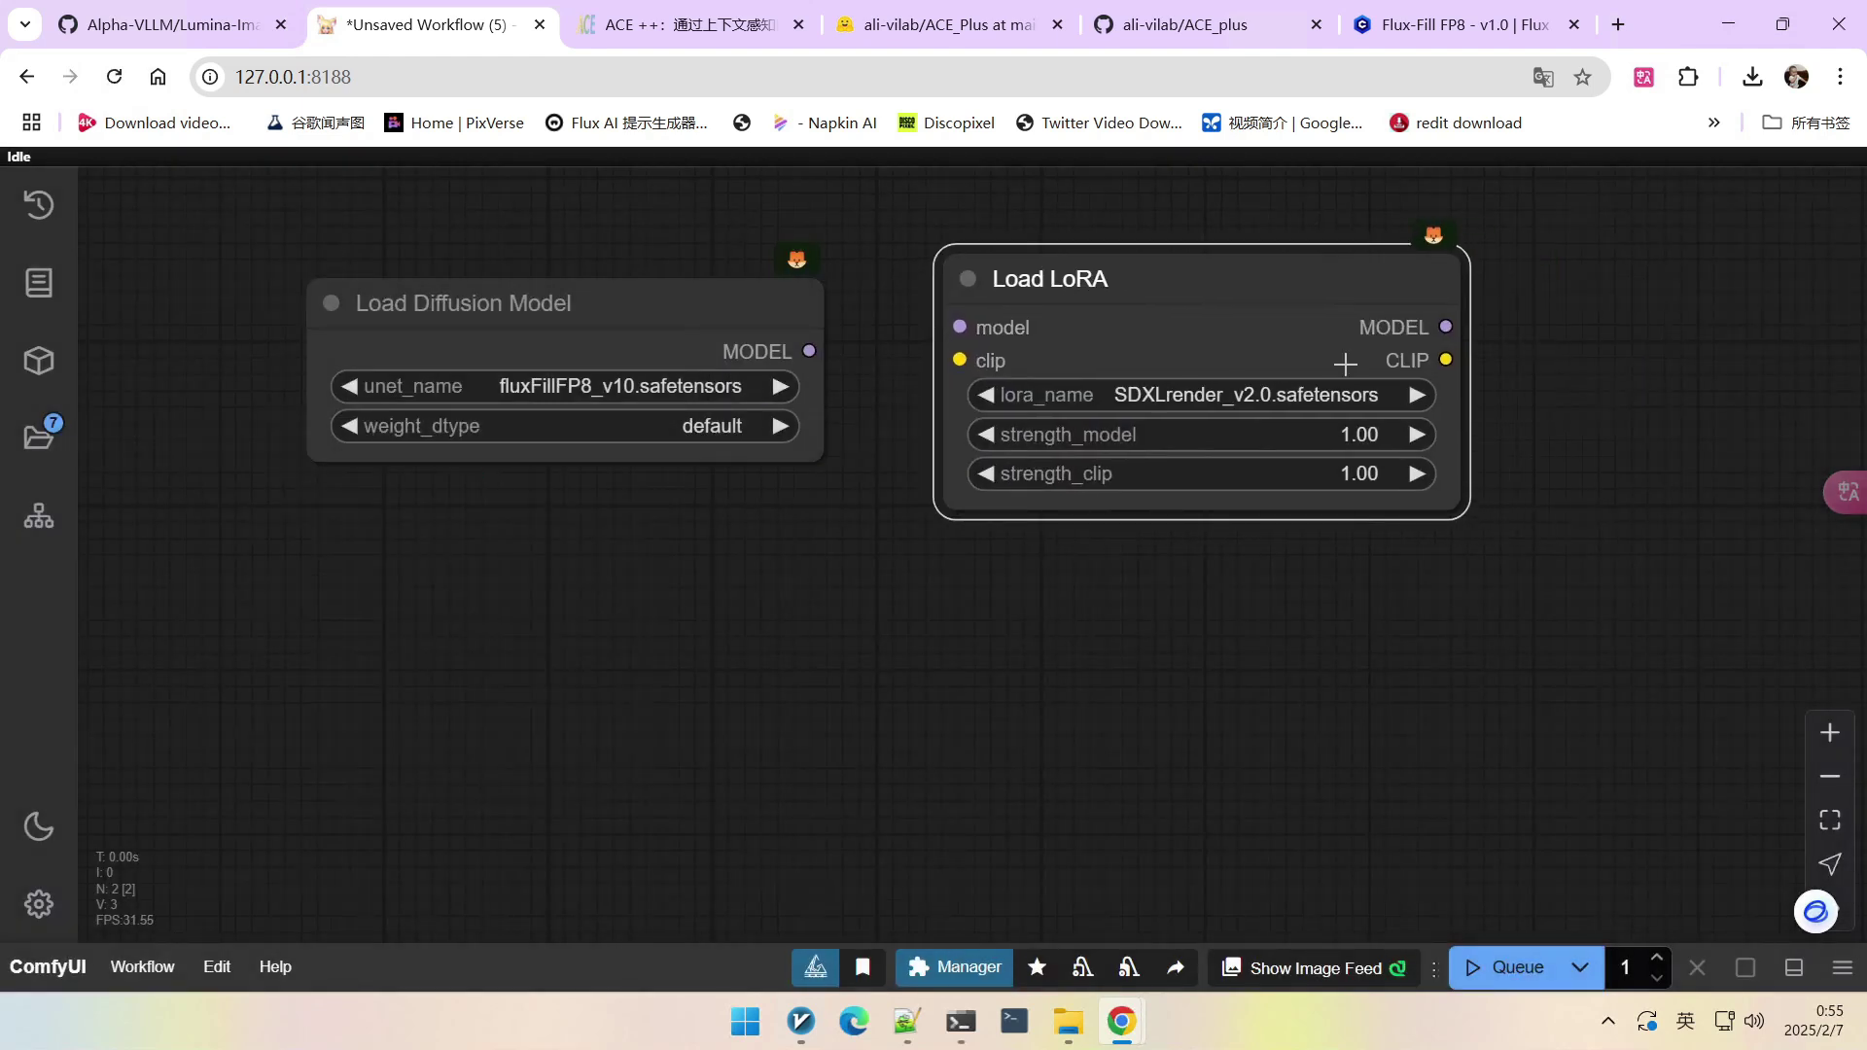
Set the Load LoRA node to ace\comfyui_portrait_lora64.safetensors and feed it the diffusion model's MODEL output.
left_click(1202, 399)
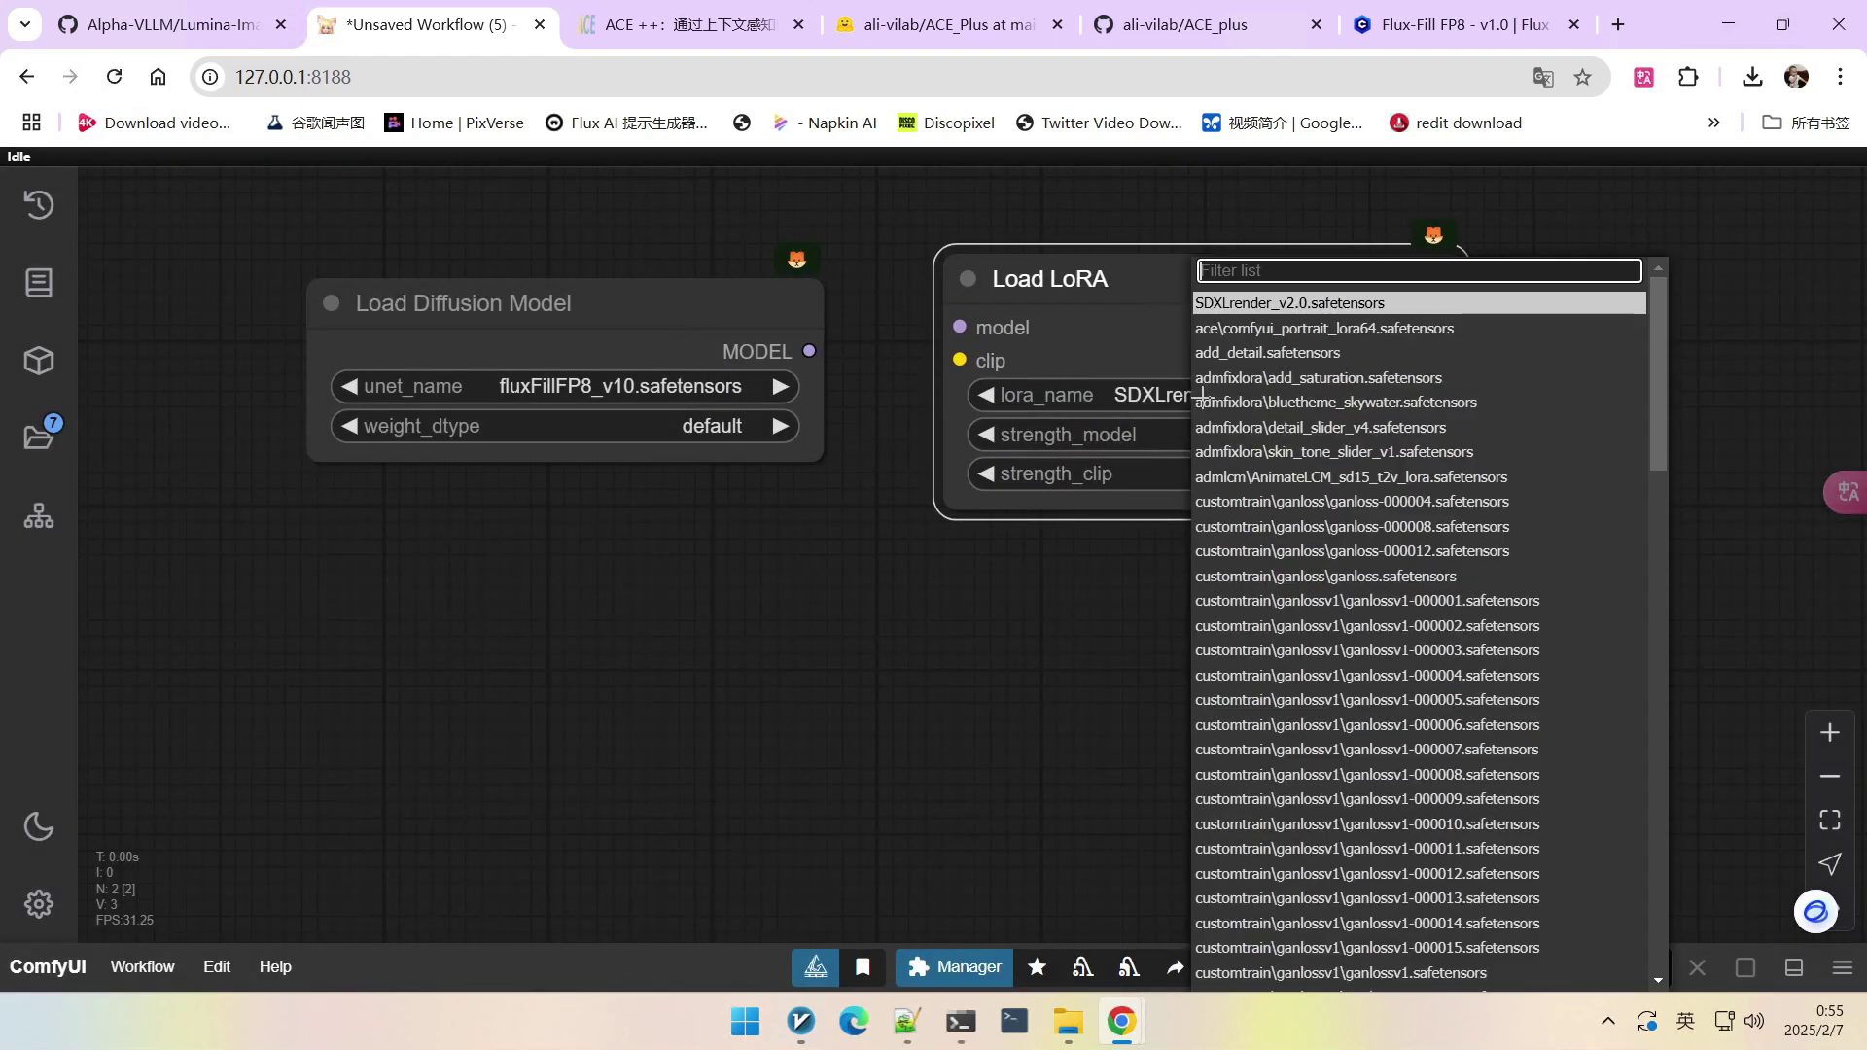
left_click(1264, 327)
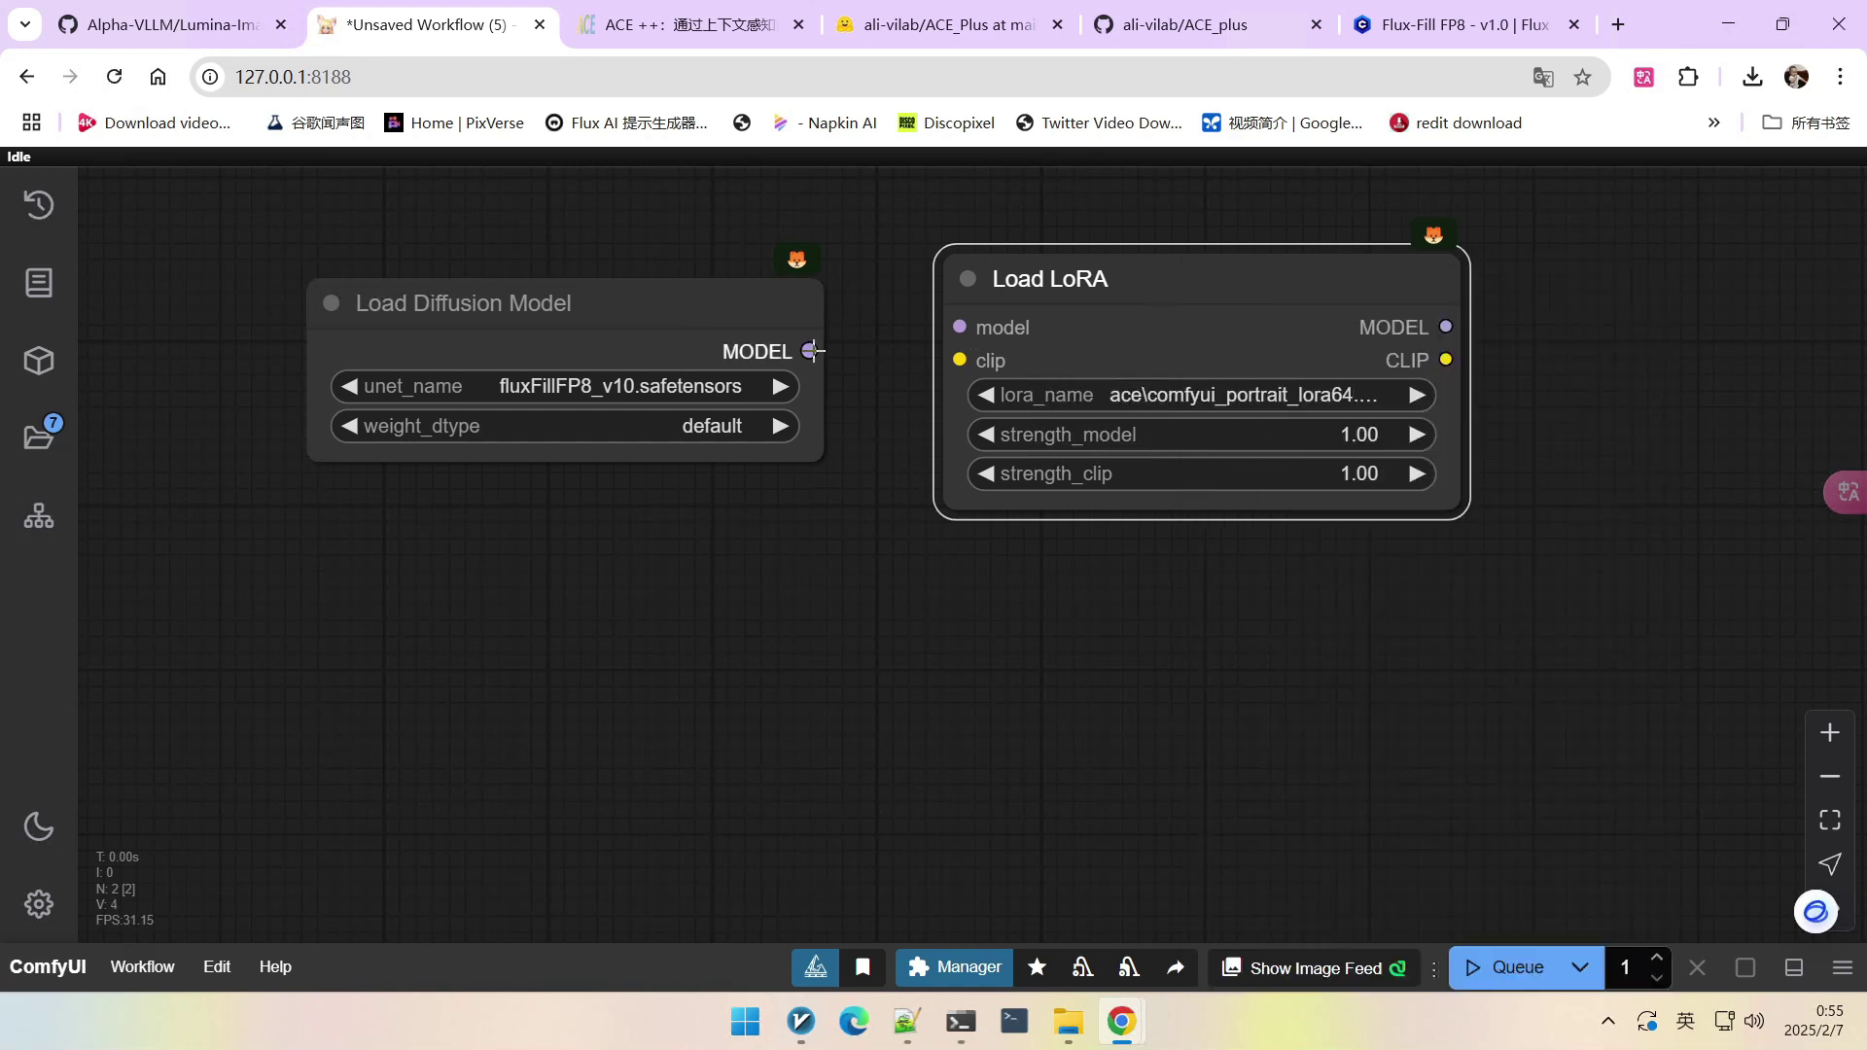
left_click_drag(812, 351, 959, 326)
scroll(1029, 520, "down", 2)
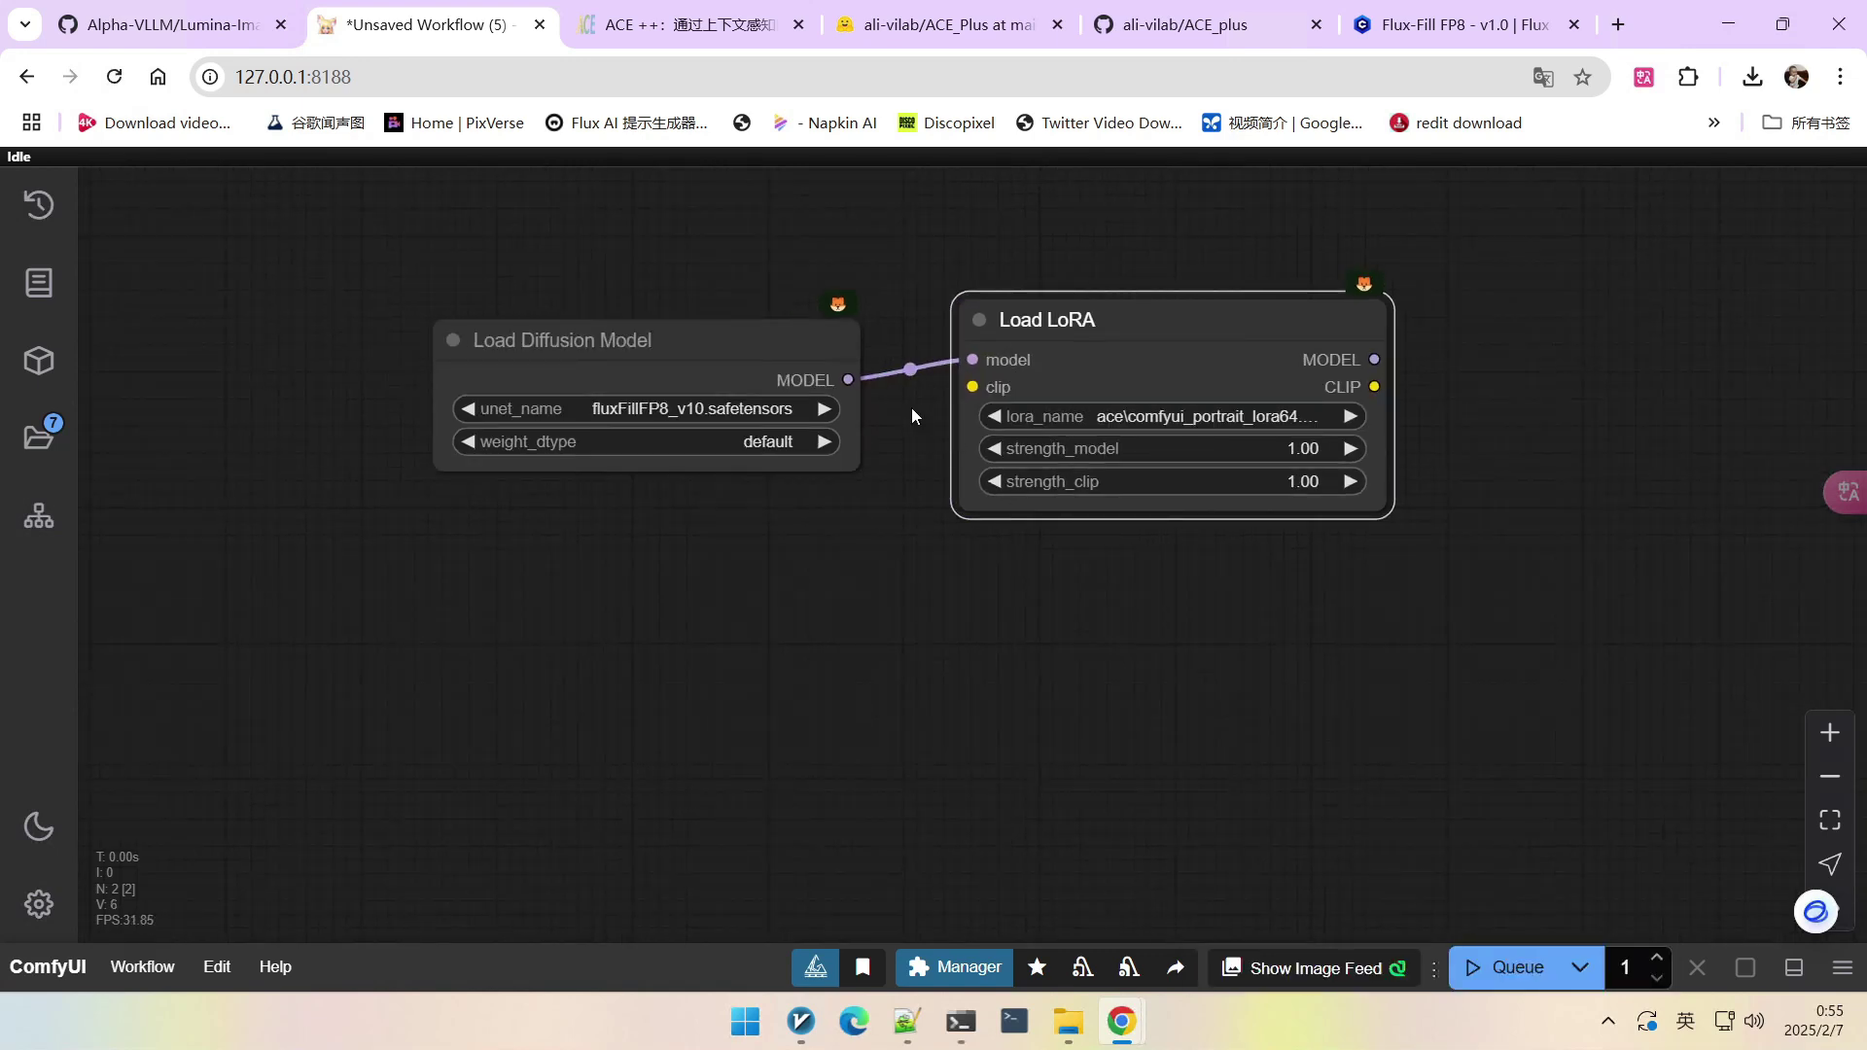
scroll(912, 406, "up", 3)
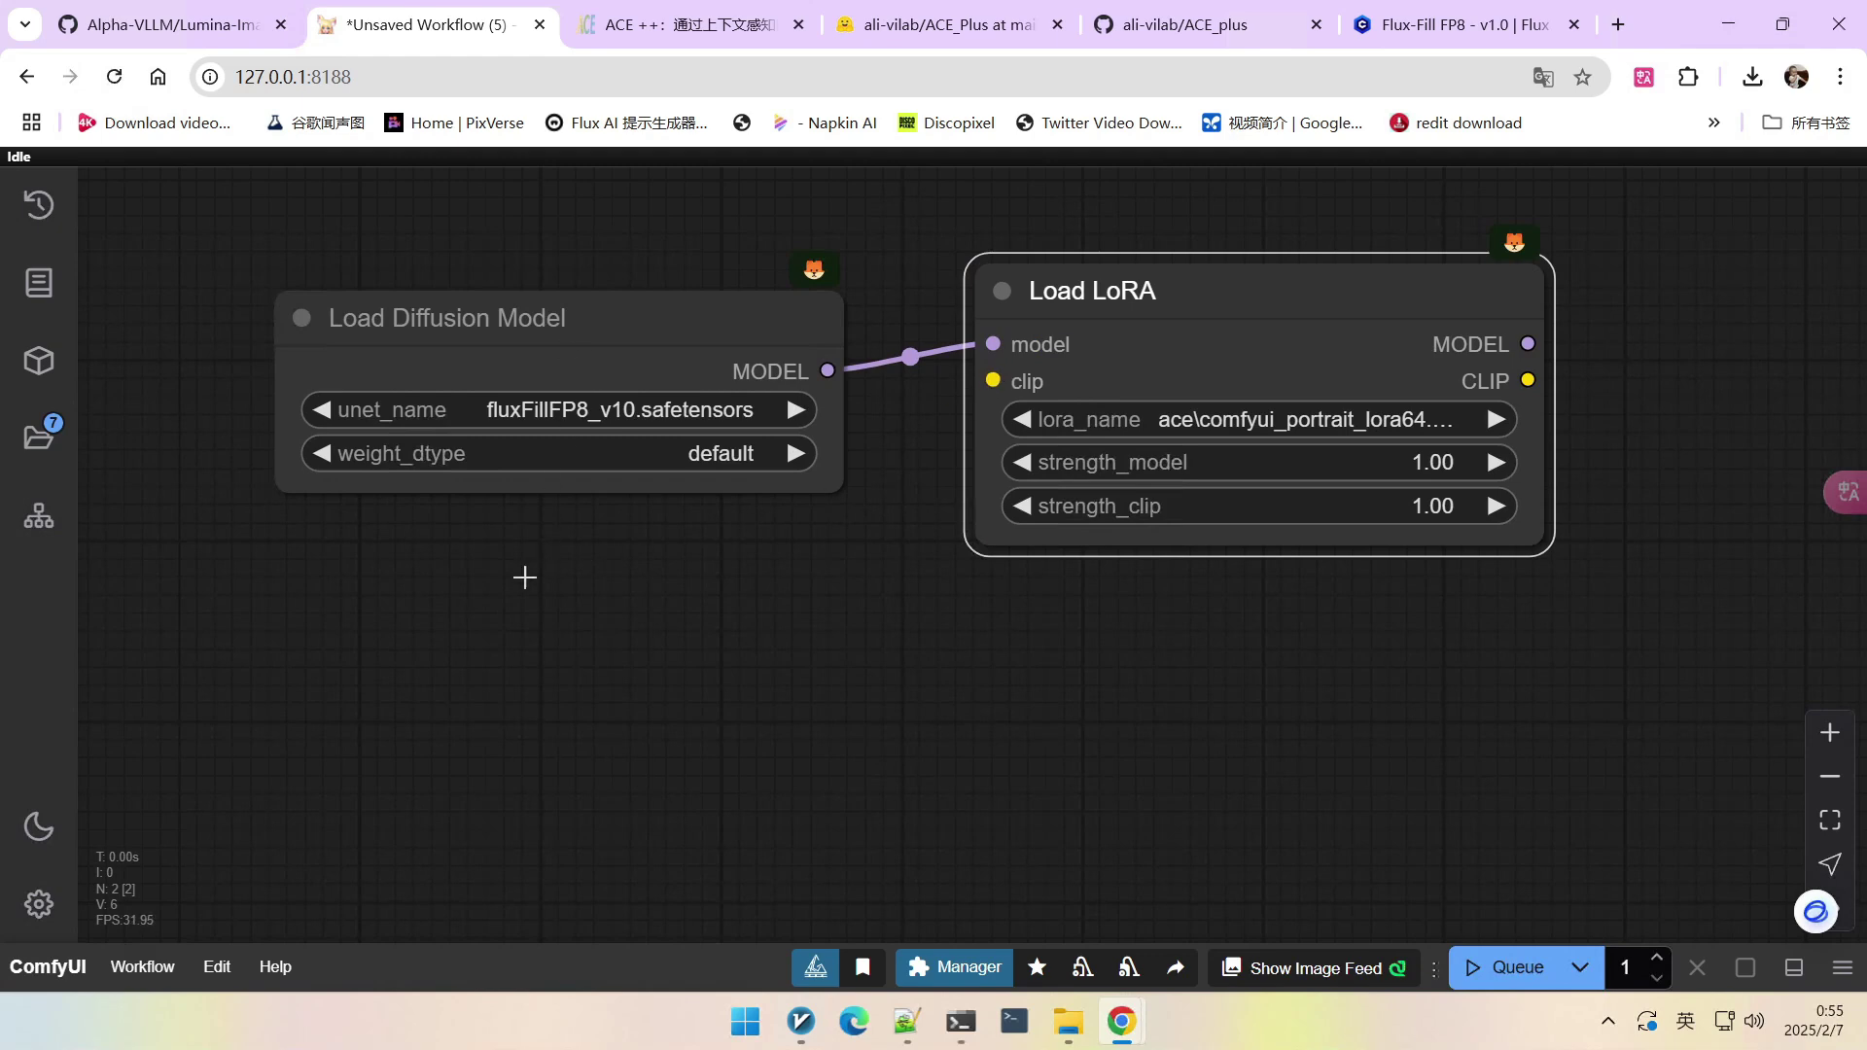
Add a DualCLIPLoader node below the Load Diffusion Model node.
double_click(727, 570)
type("dual")
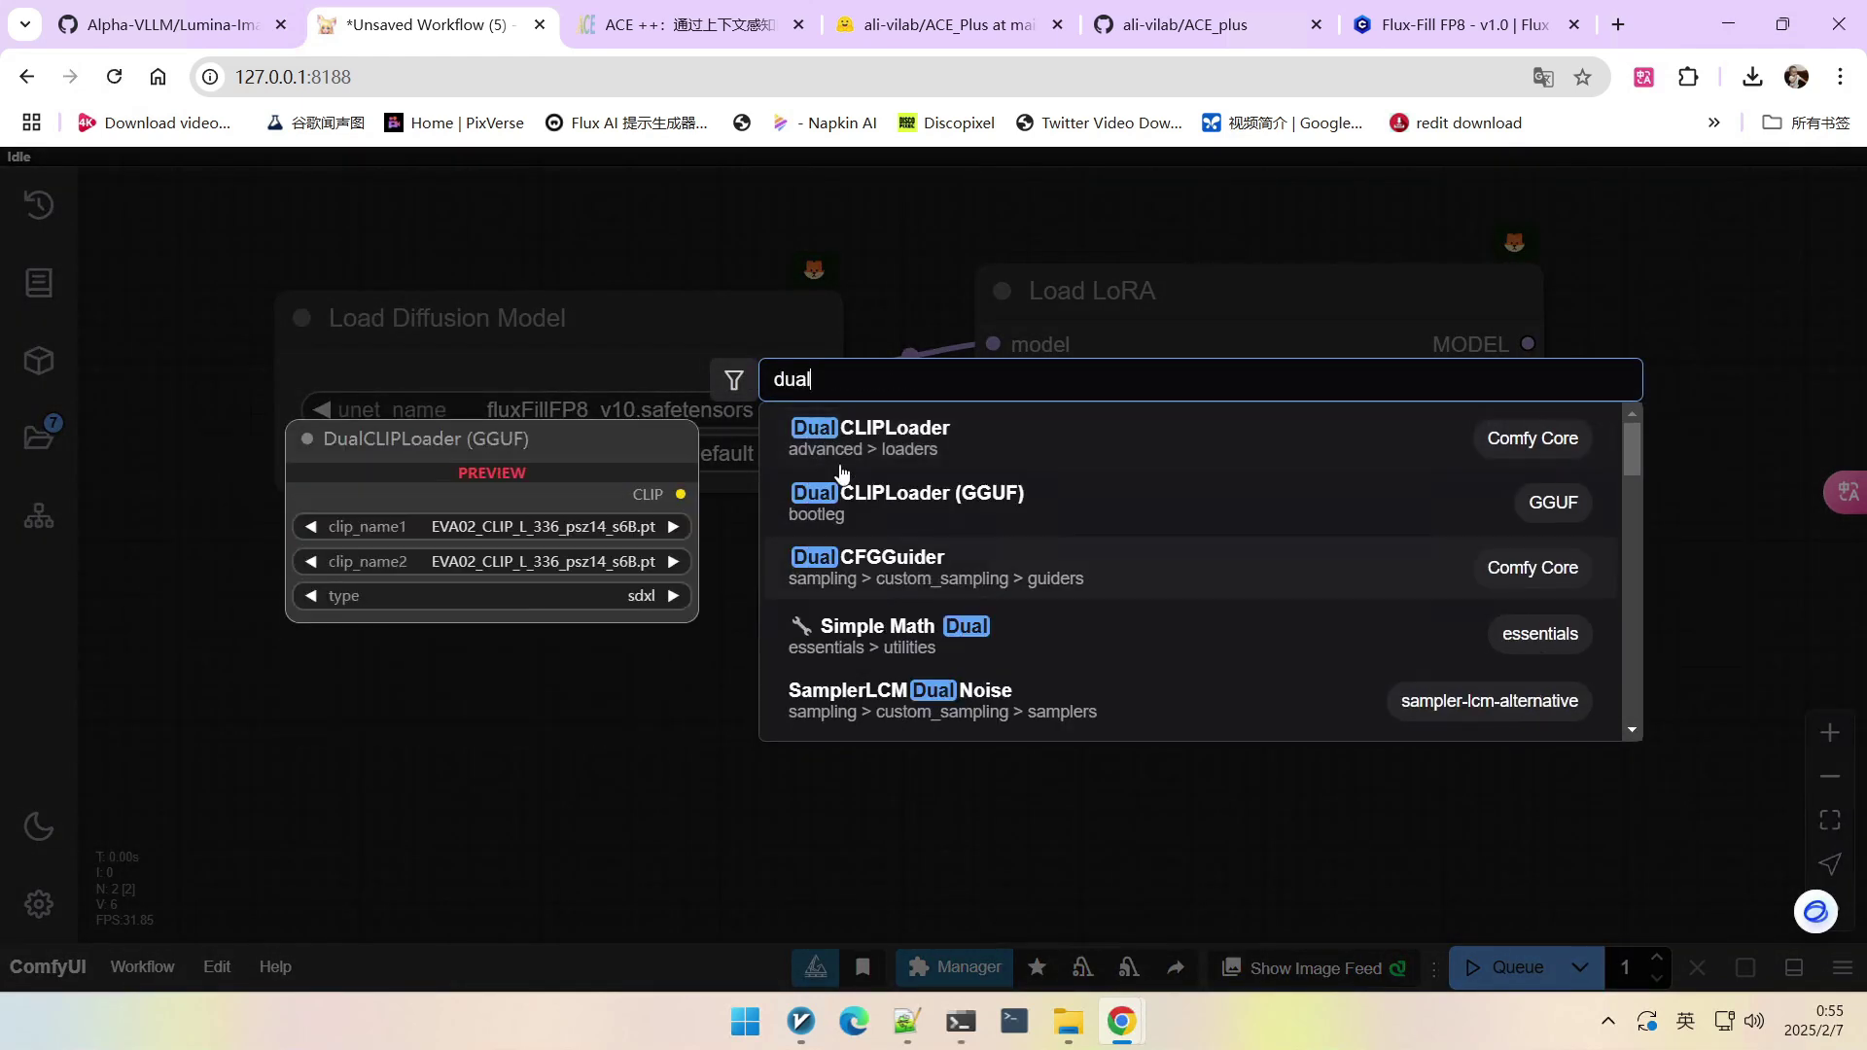
key("Return")
Configure the DualCLIPLoader with clip_l.safetensors as clip_name1, t5xxl_fp8_e4m3fn.safetensors as clip_name2 and type flux.
scroll(693, 514, "up", 1)
left_click(659, 545)
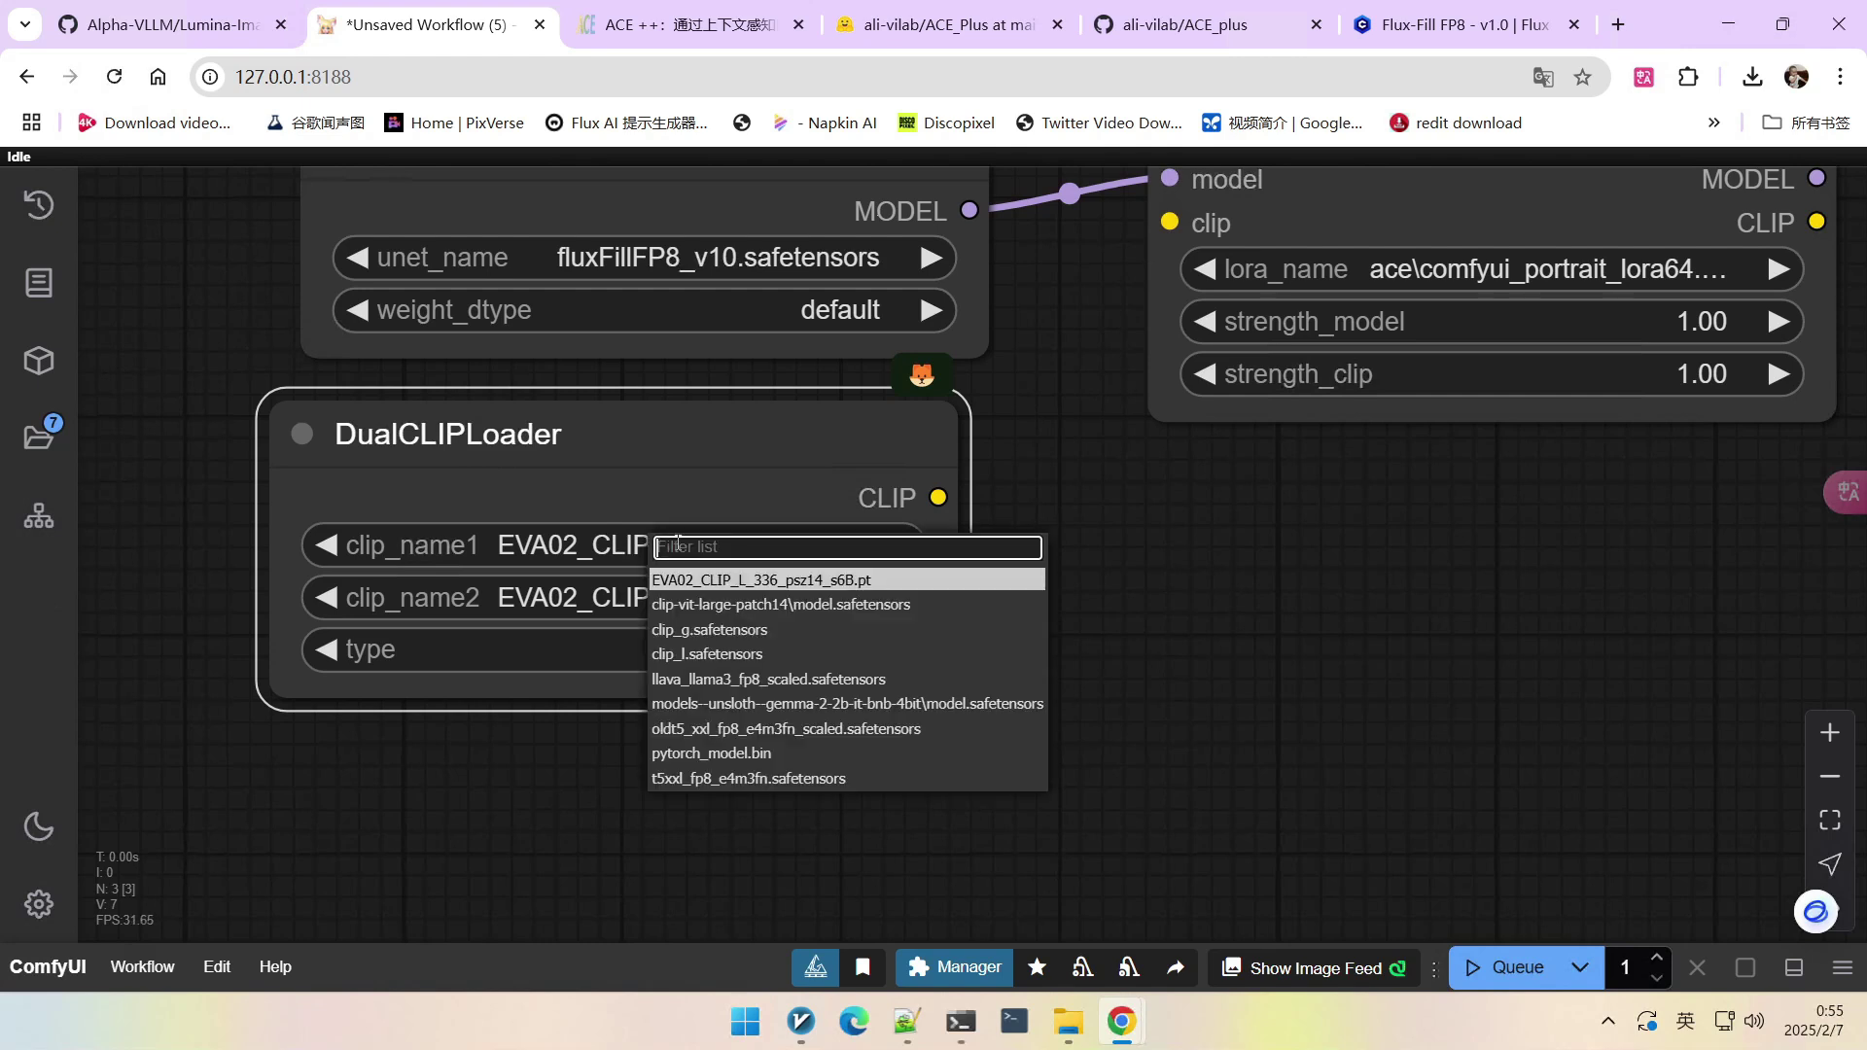
left_click(671, 651)
left_click(660, 589)
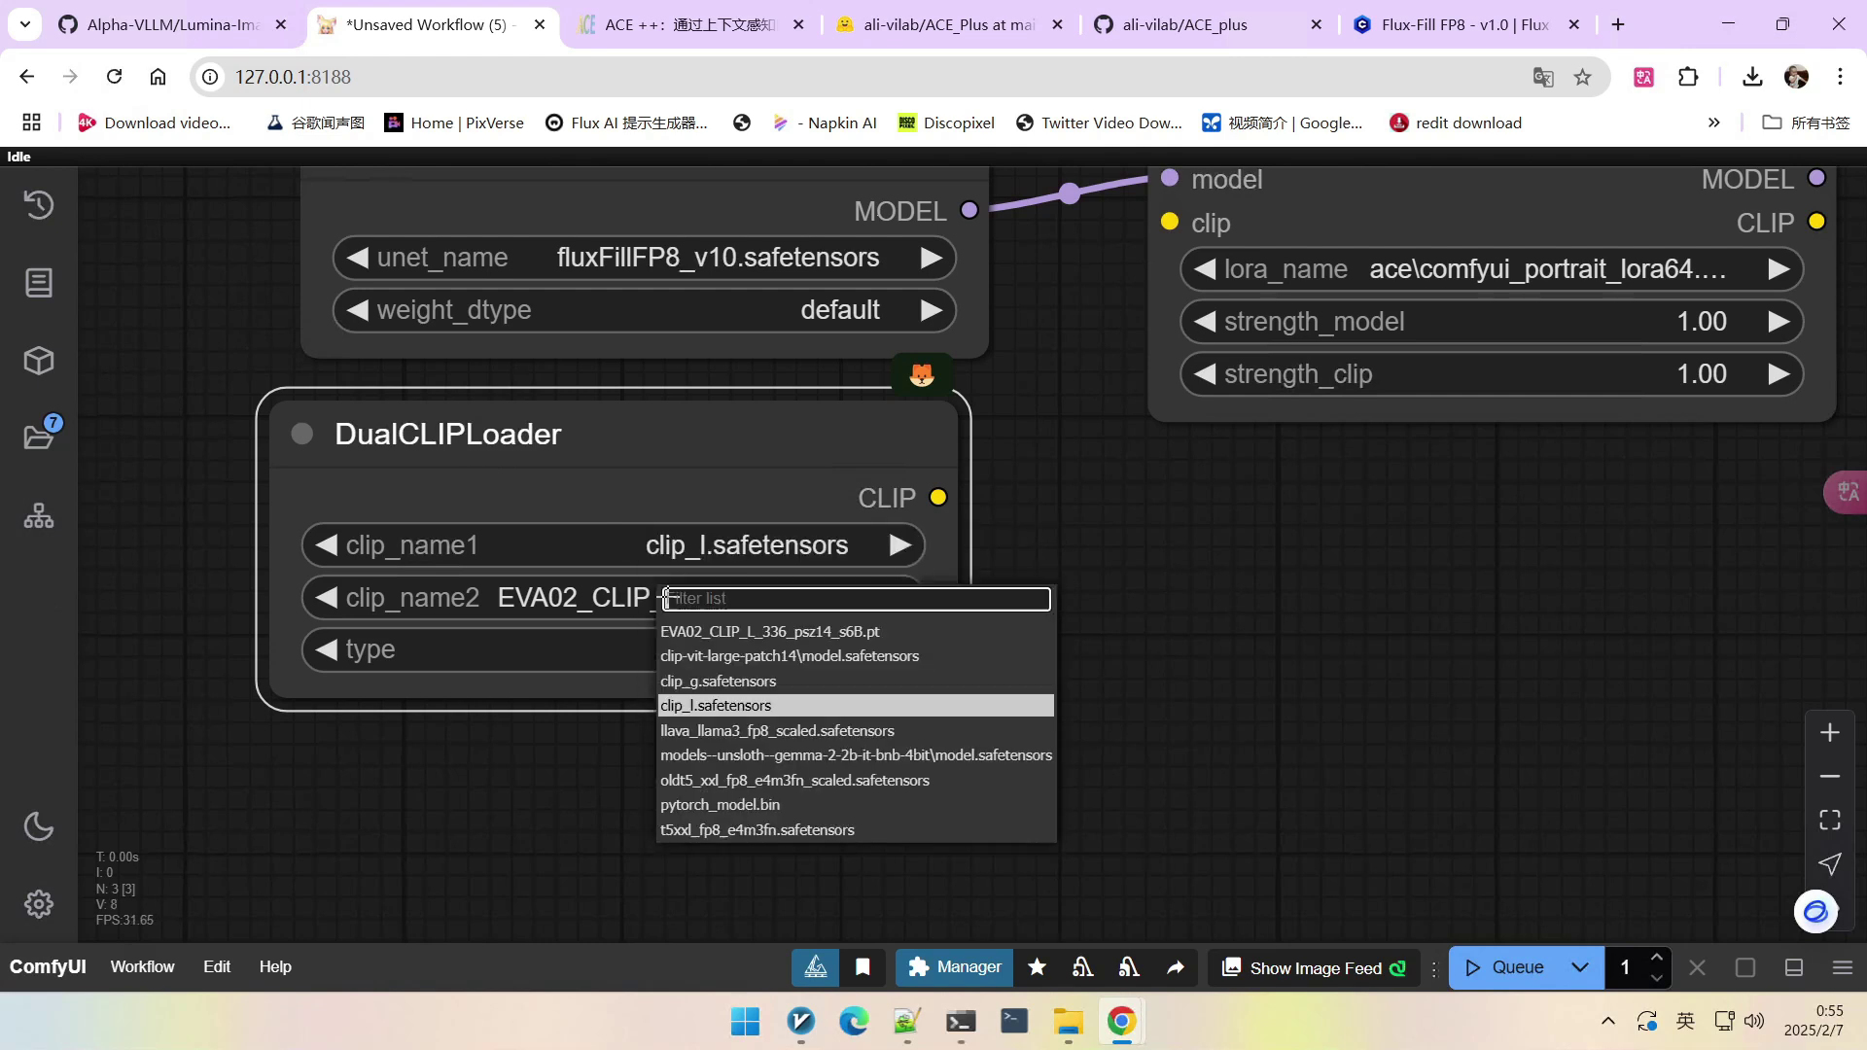
left_click(702, 825)
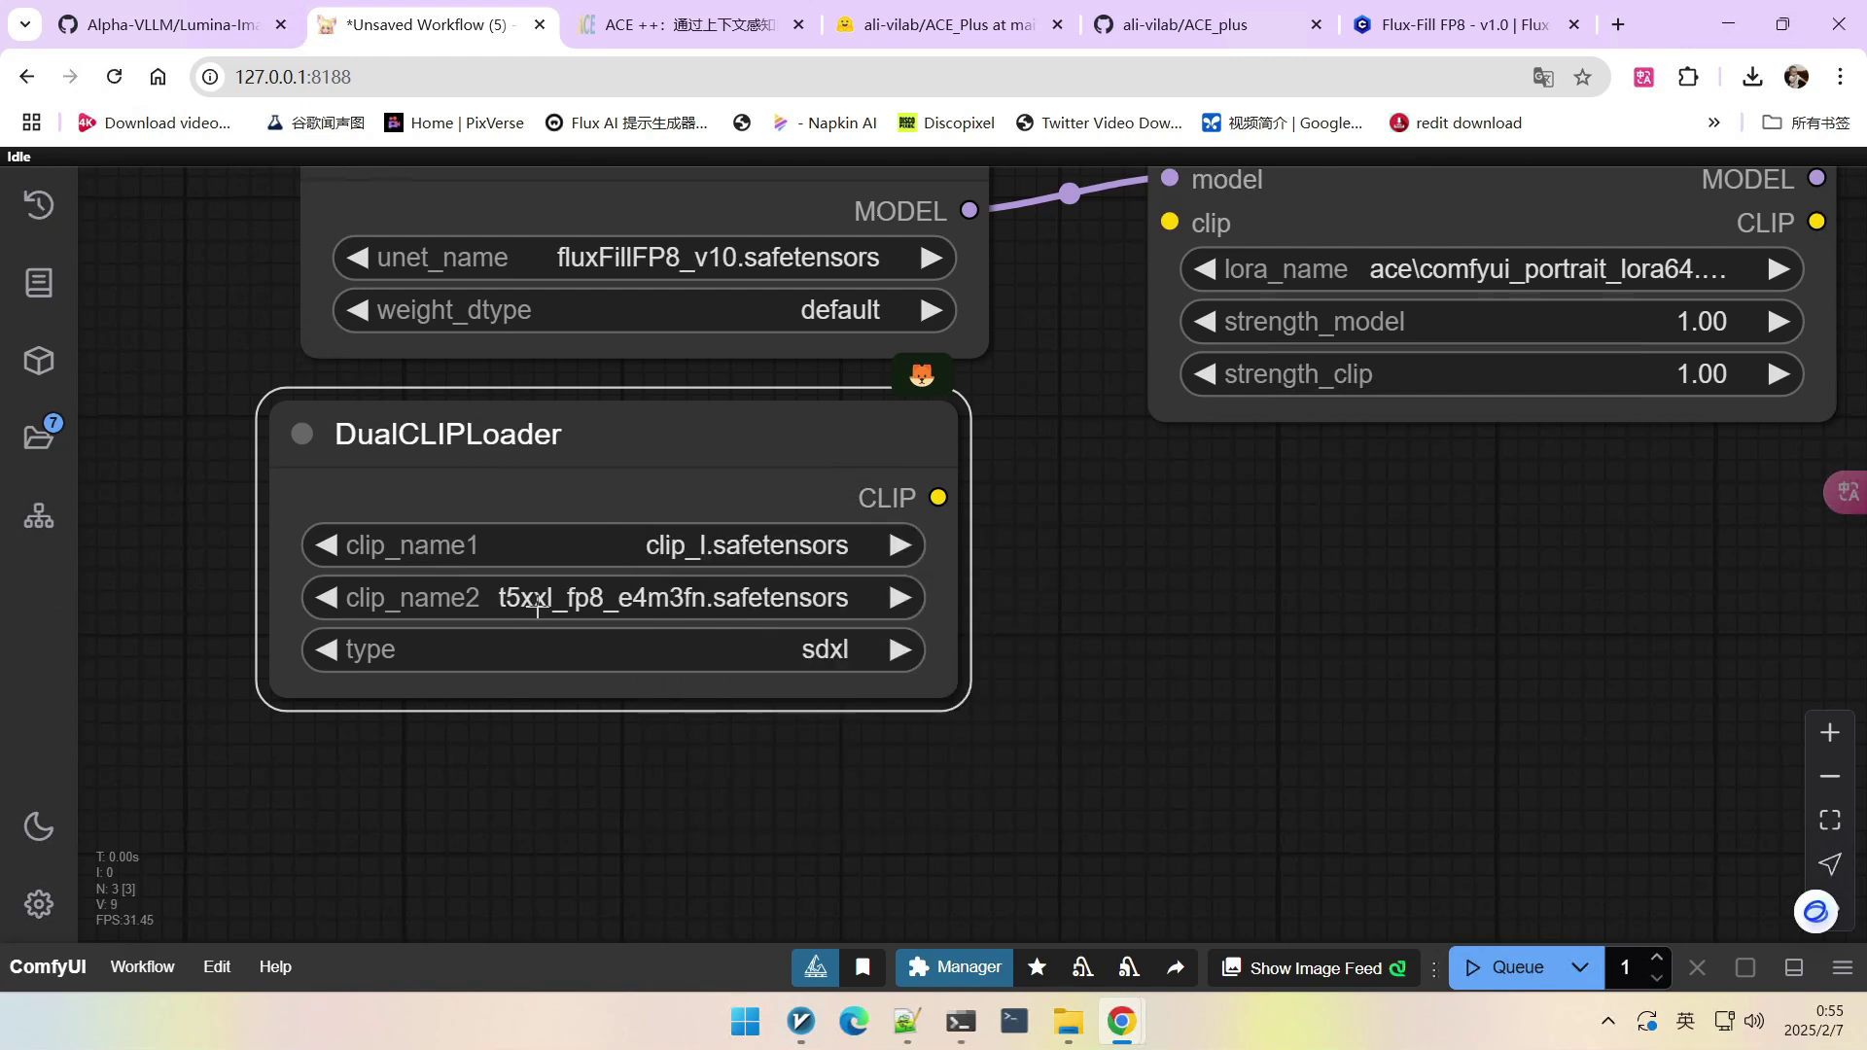
scroll(537, 604, "up", 1)
scroll(554, 609, "down", 2)
left_click(815, 649)
left_click(822, 700)
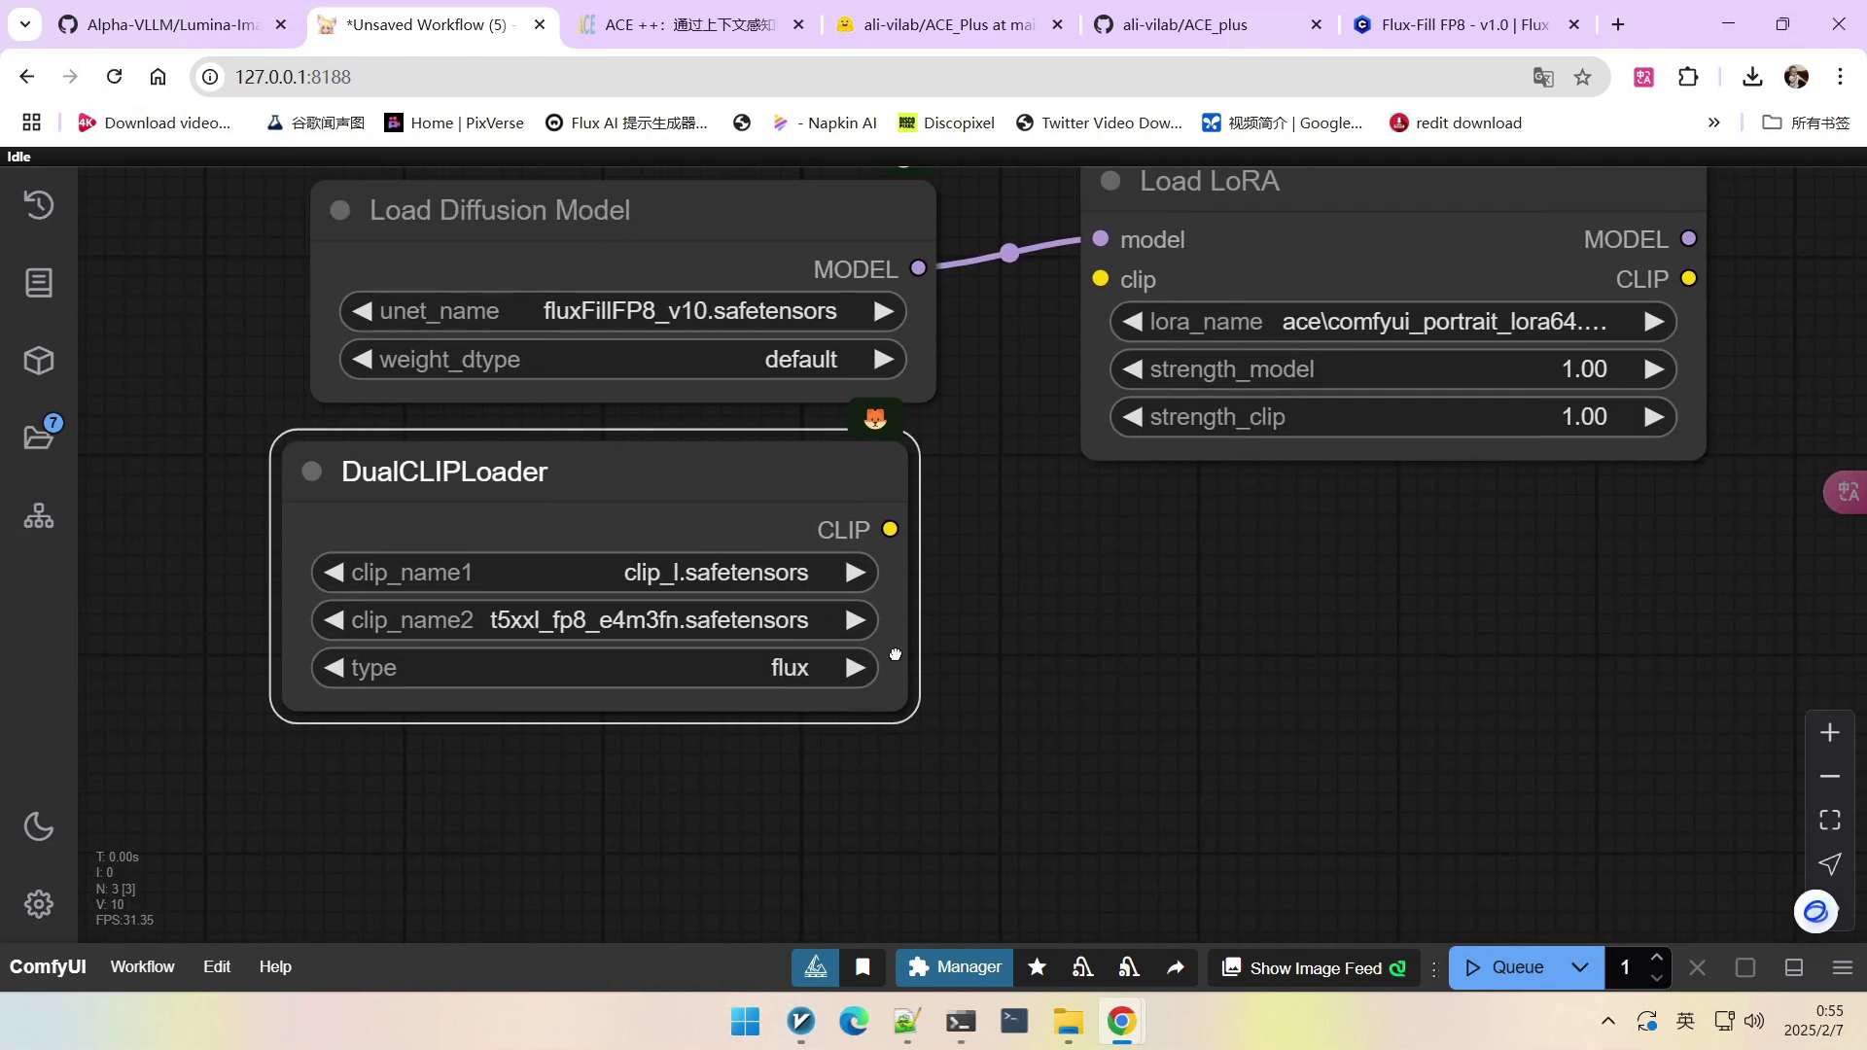
Connect the DualCLIPLoader's CLIP output to the Load LoRA clip input and align the loader under the diffusion model node.
scroll(895, 654, "right", 1)
left_click_drag(816, 583, 963, 364)
scroll(1112, 654, "right", 3)
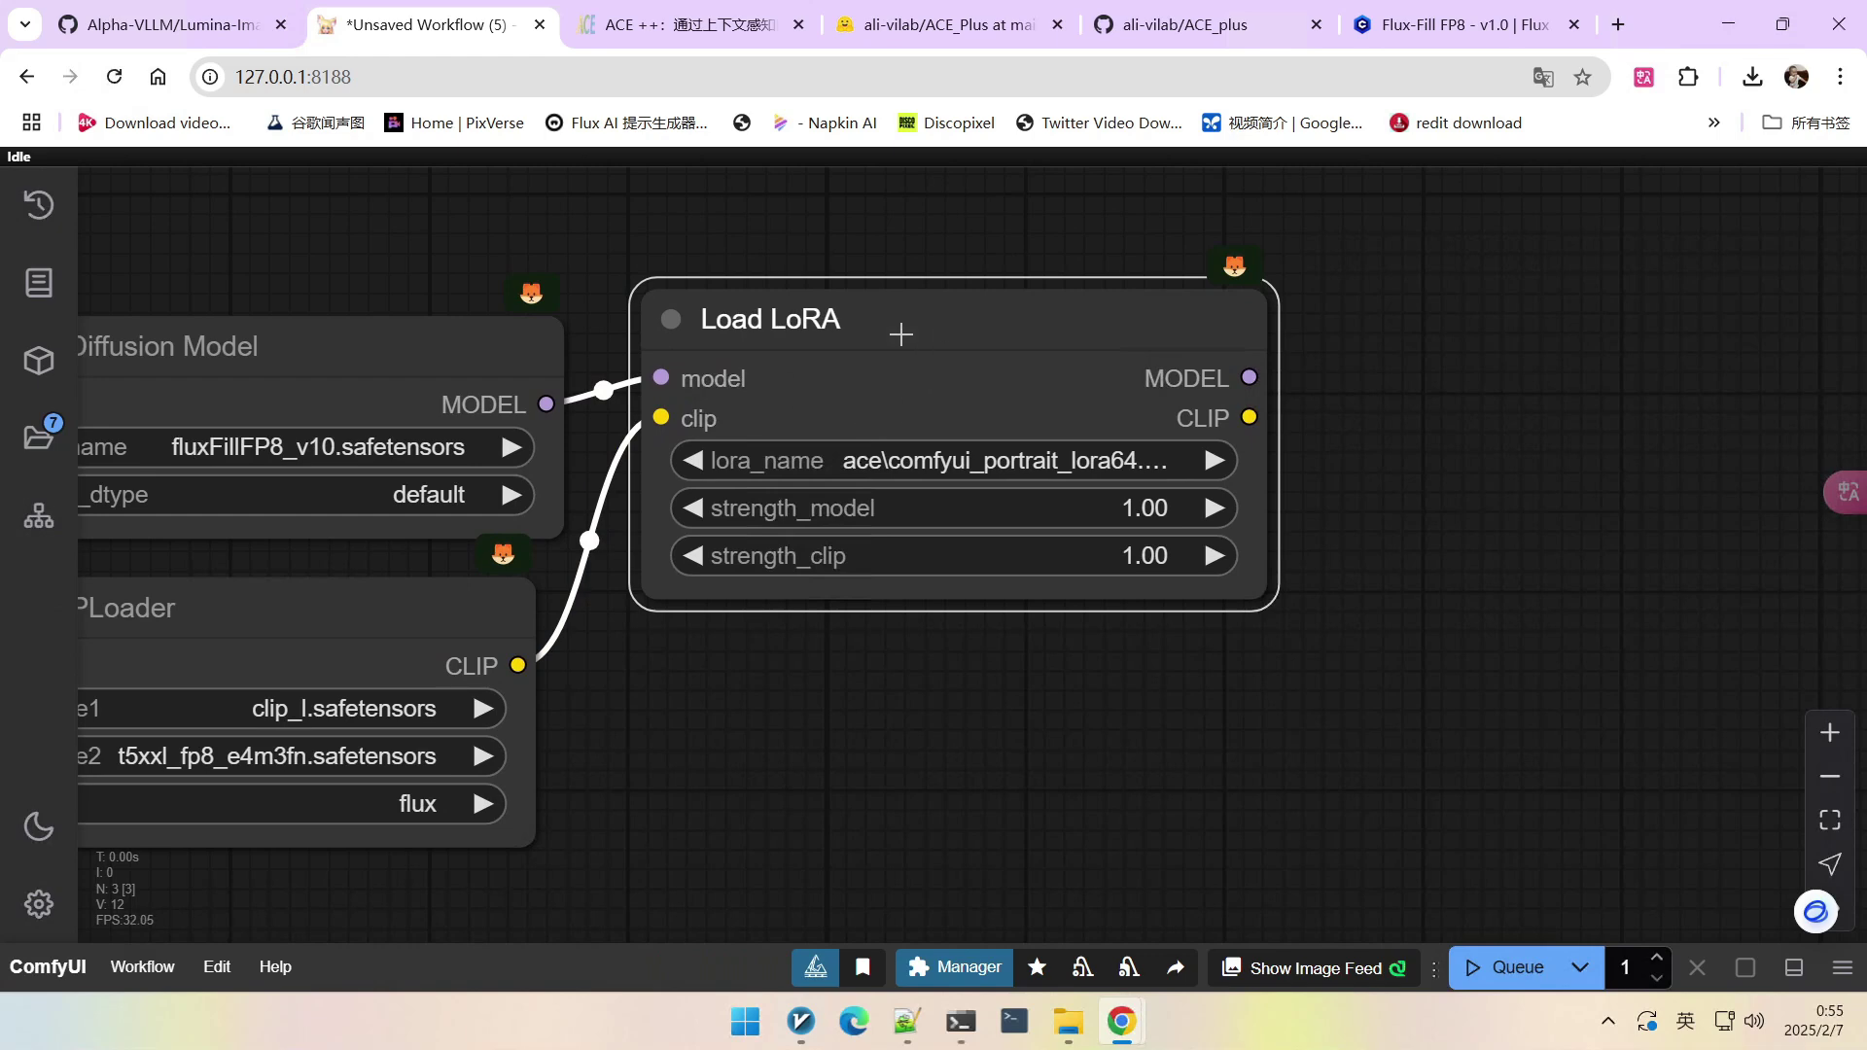
scroll(880, 366, "down", 2)
scroll(1011, 586, "down", 2)
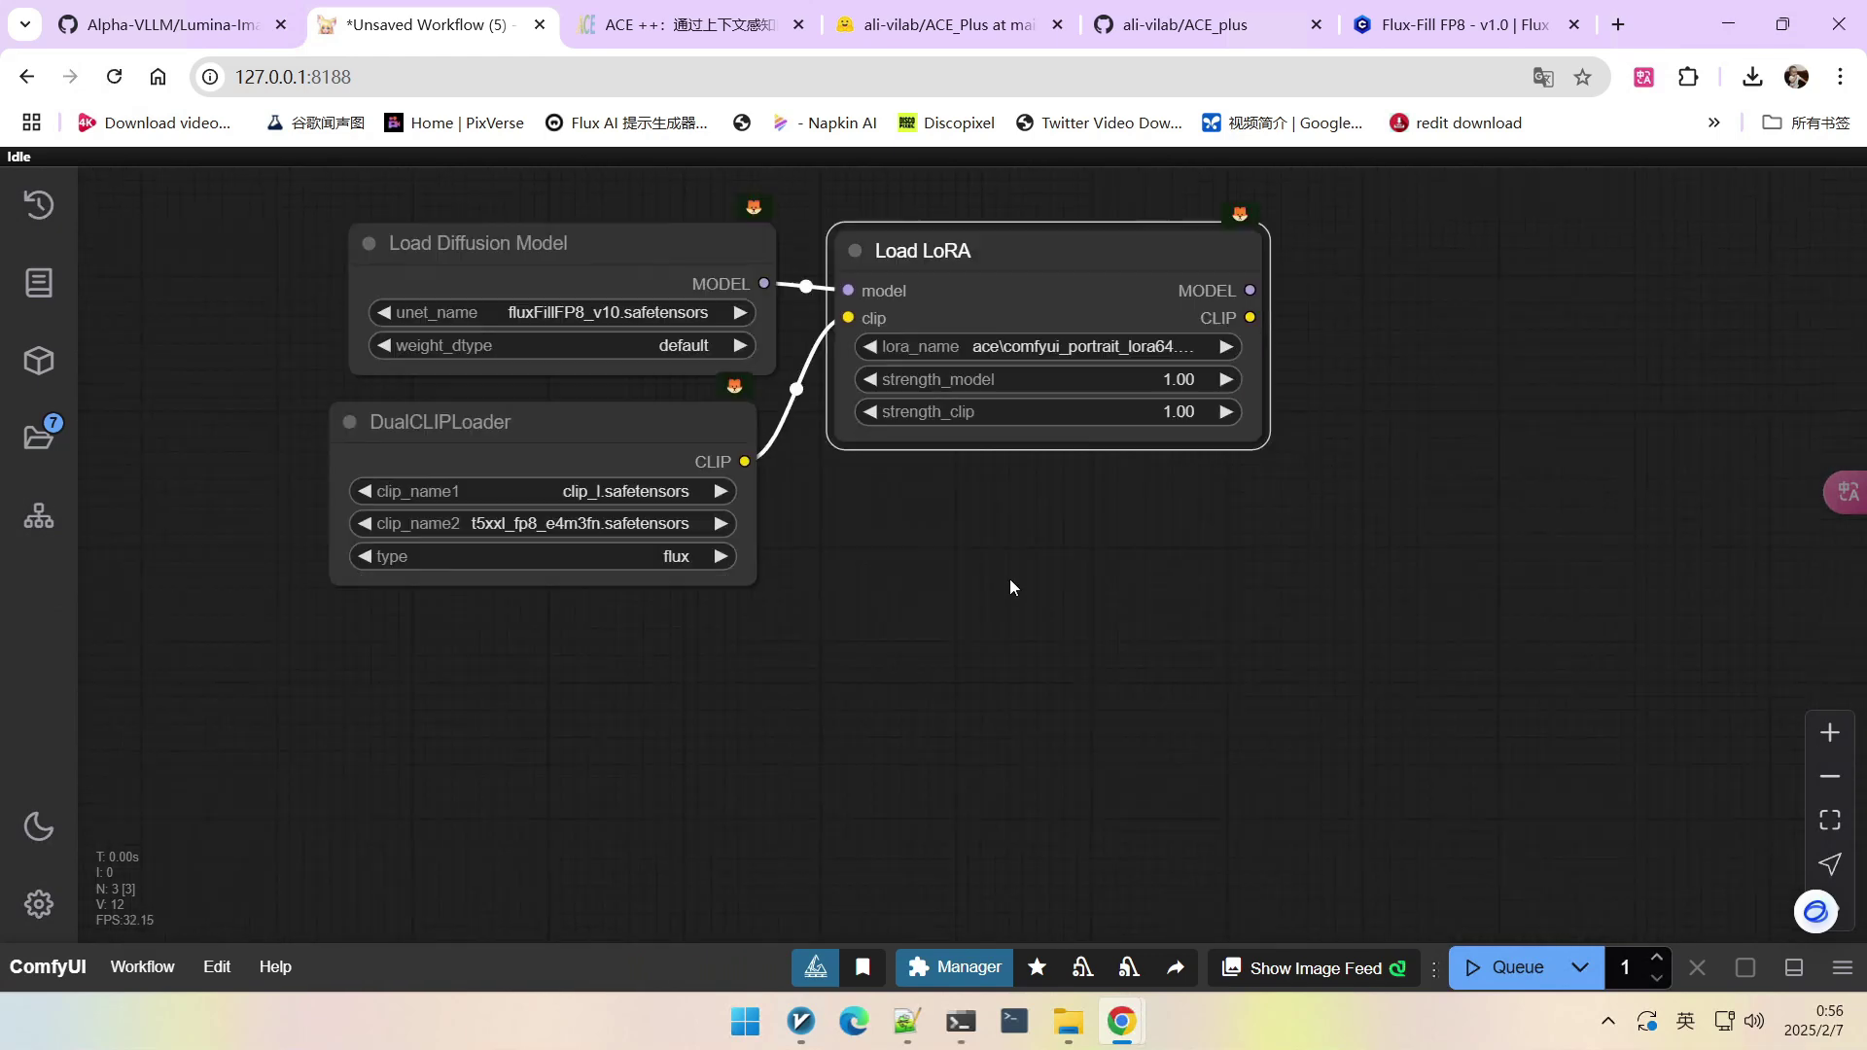
left_click(627, 426)
Add a Load VAE node below the DualCLIPLoader, using ae.safetensors.
double_click(509, 682)
type("vae")
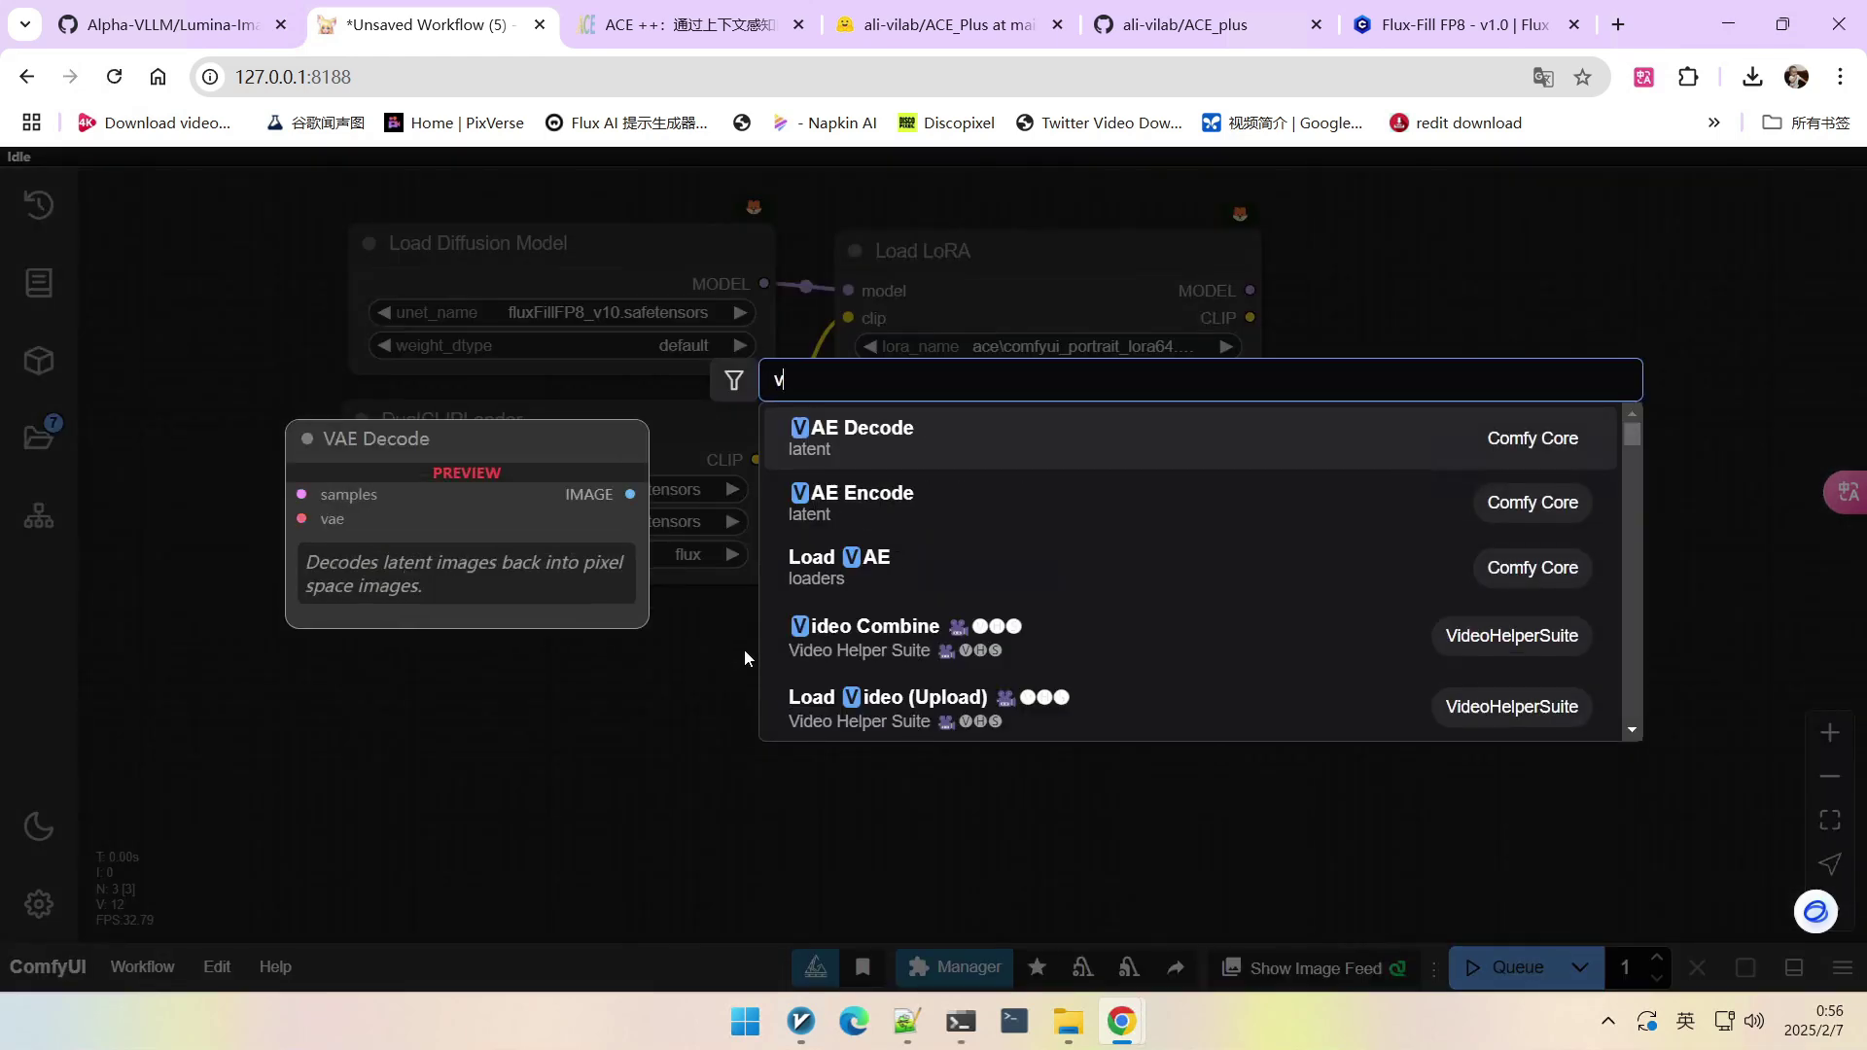
left_click(834, 574)
left_click(660, 709)
left_click(885, 692)
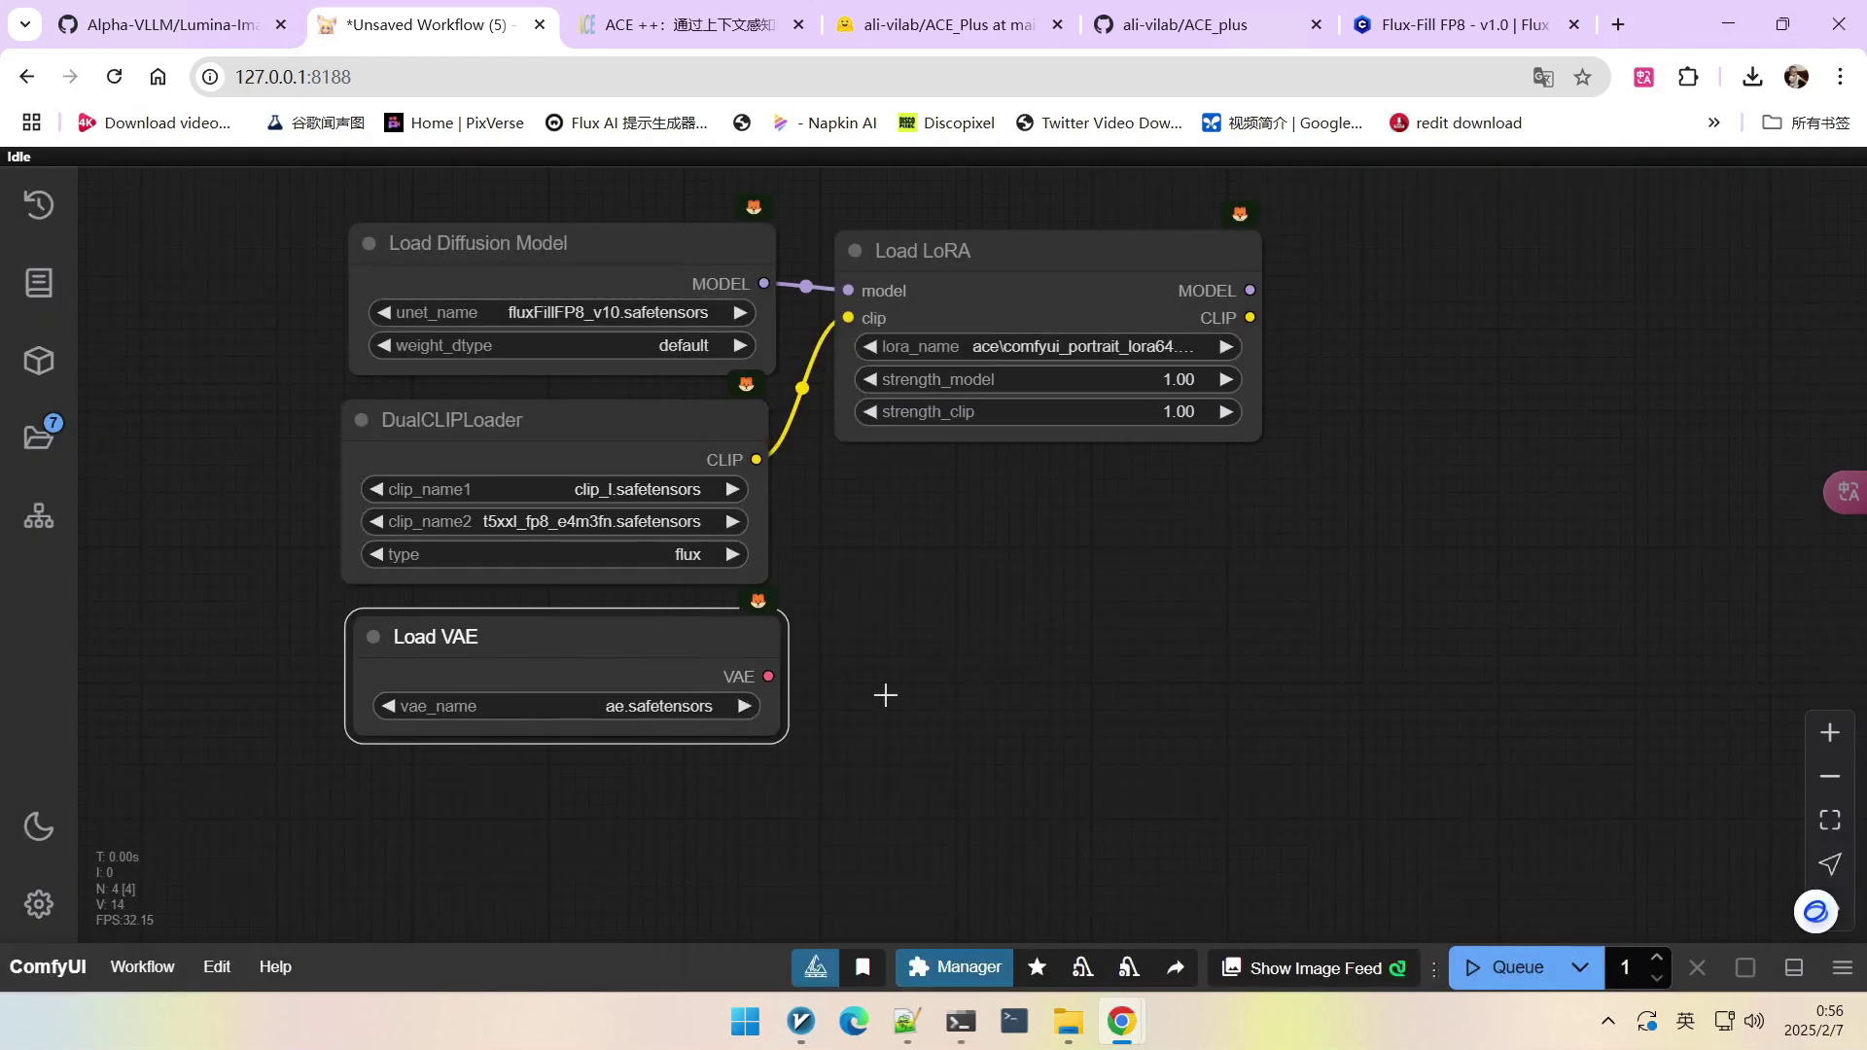
Add an InpaintModelConditioning node well to the right of Load LoRA, leaving room for nodes in between.
scroll(653, 629, "up", 3)
scroll(814, 623, "down", 3)
scroll(949, 597, "down", 5)
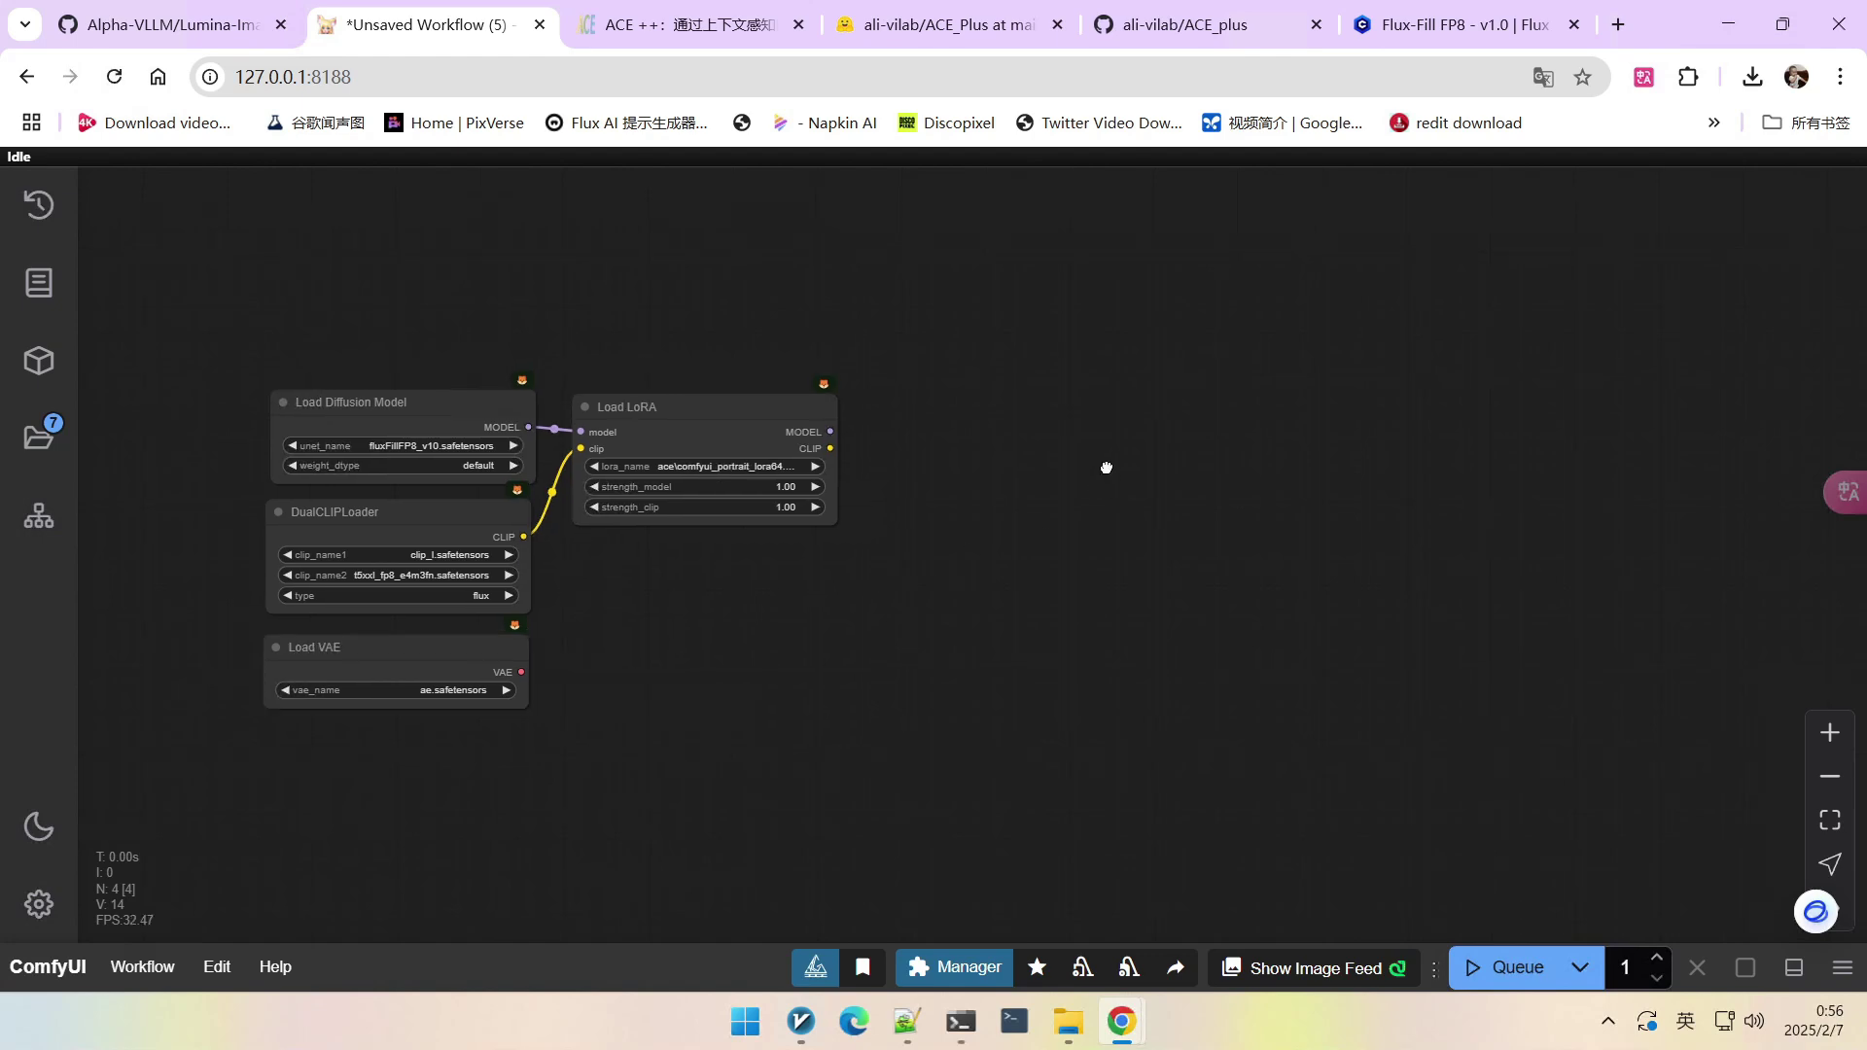
double_click(1108, 467)
type("inpaint")
key("Return")
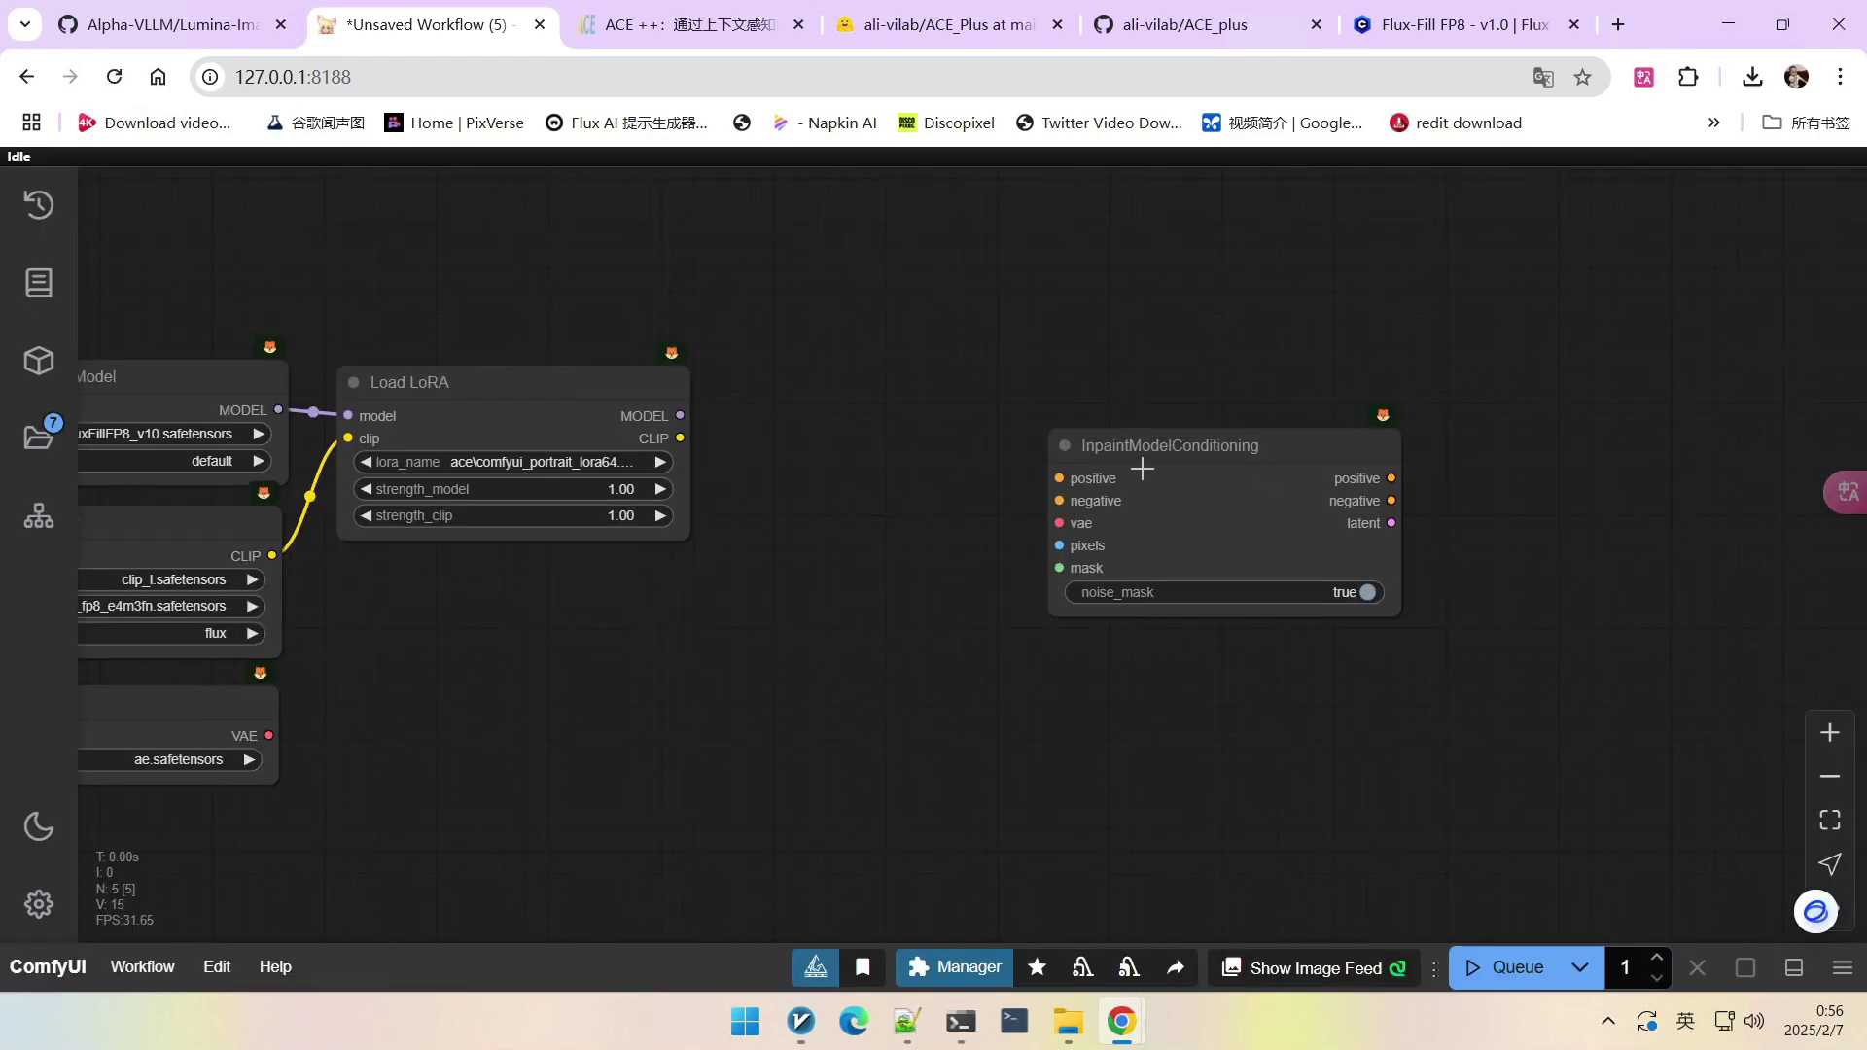
scroll(1147, 457, "up", 5)
scroll(1153, 440, "down", 2)
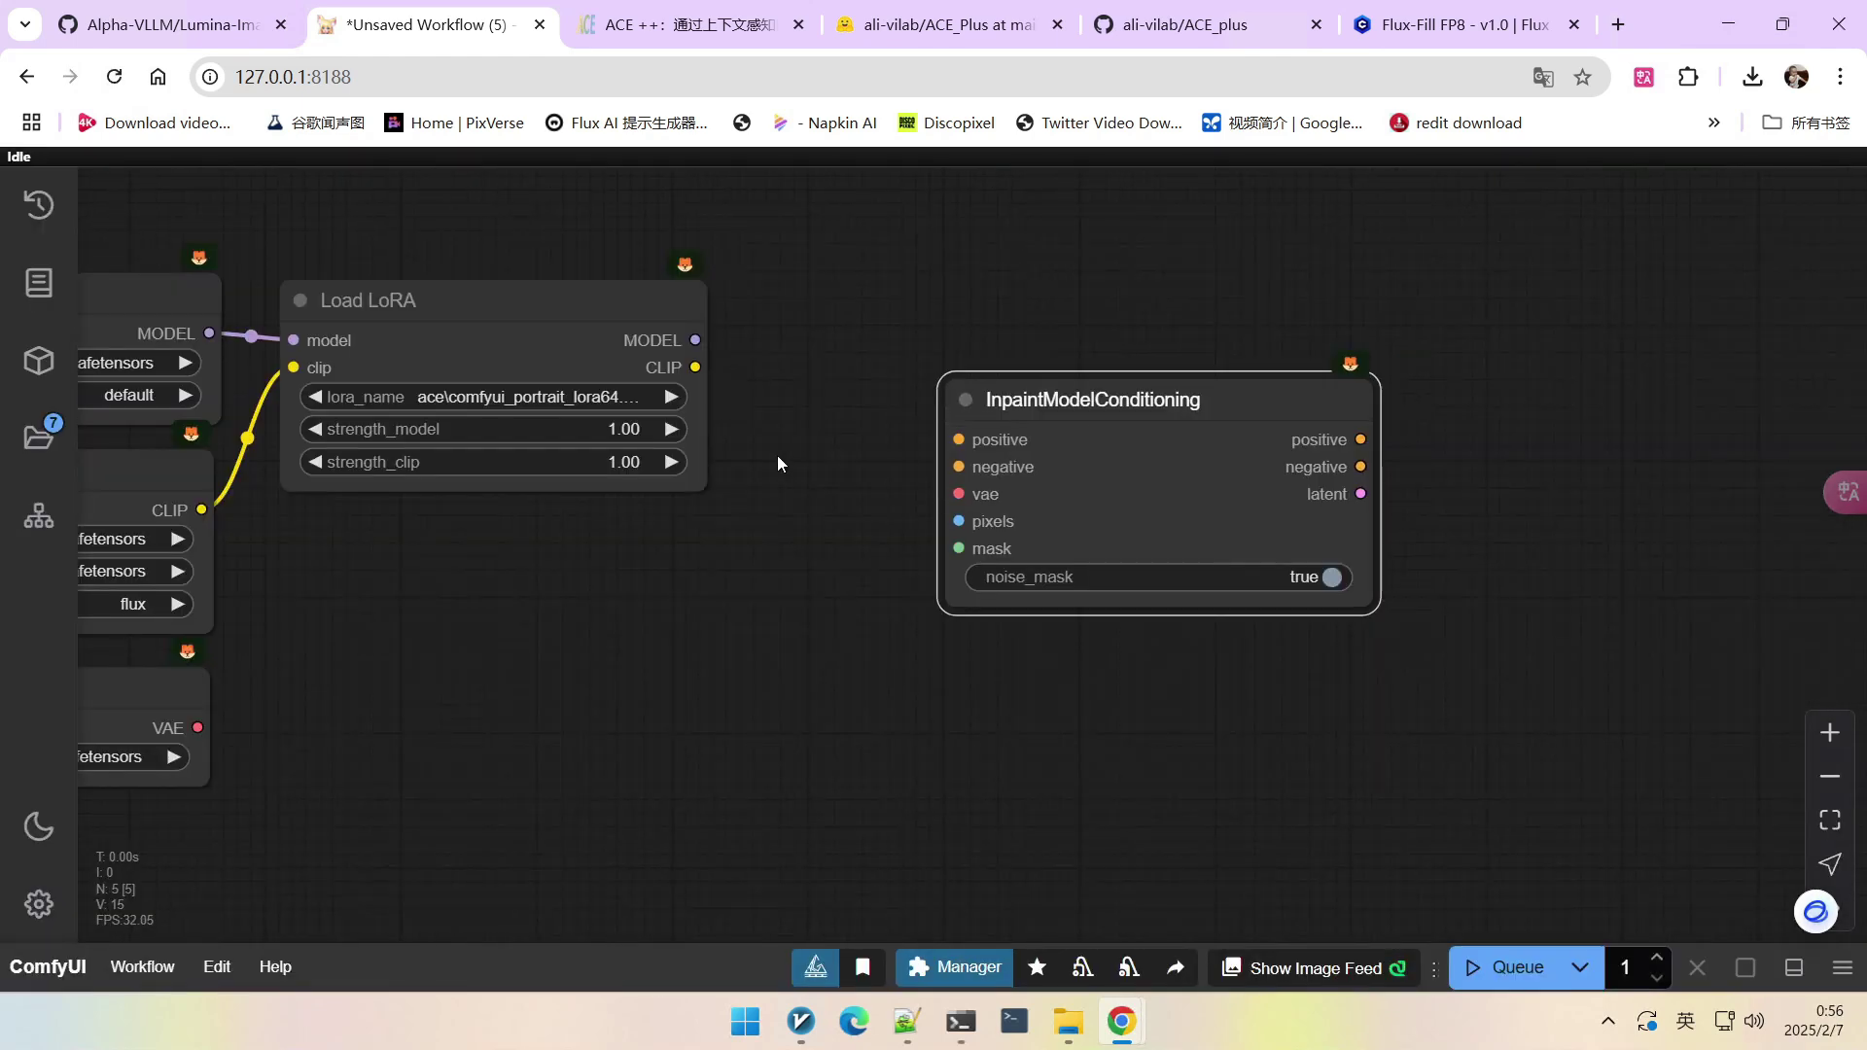
left_click_drag(1071, 396, 1238, 366)
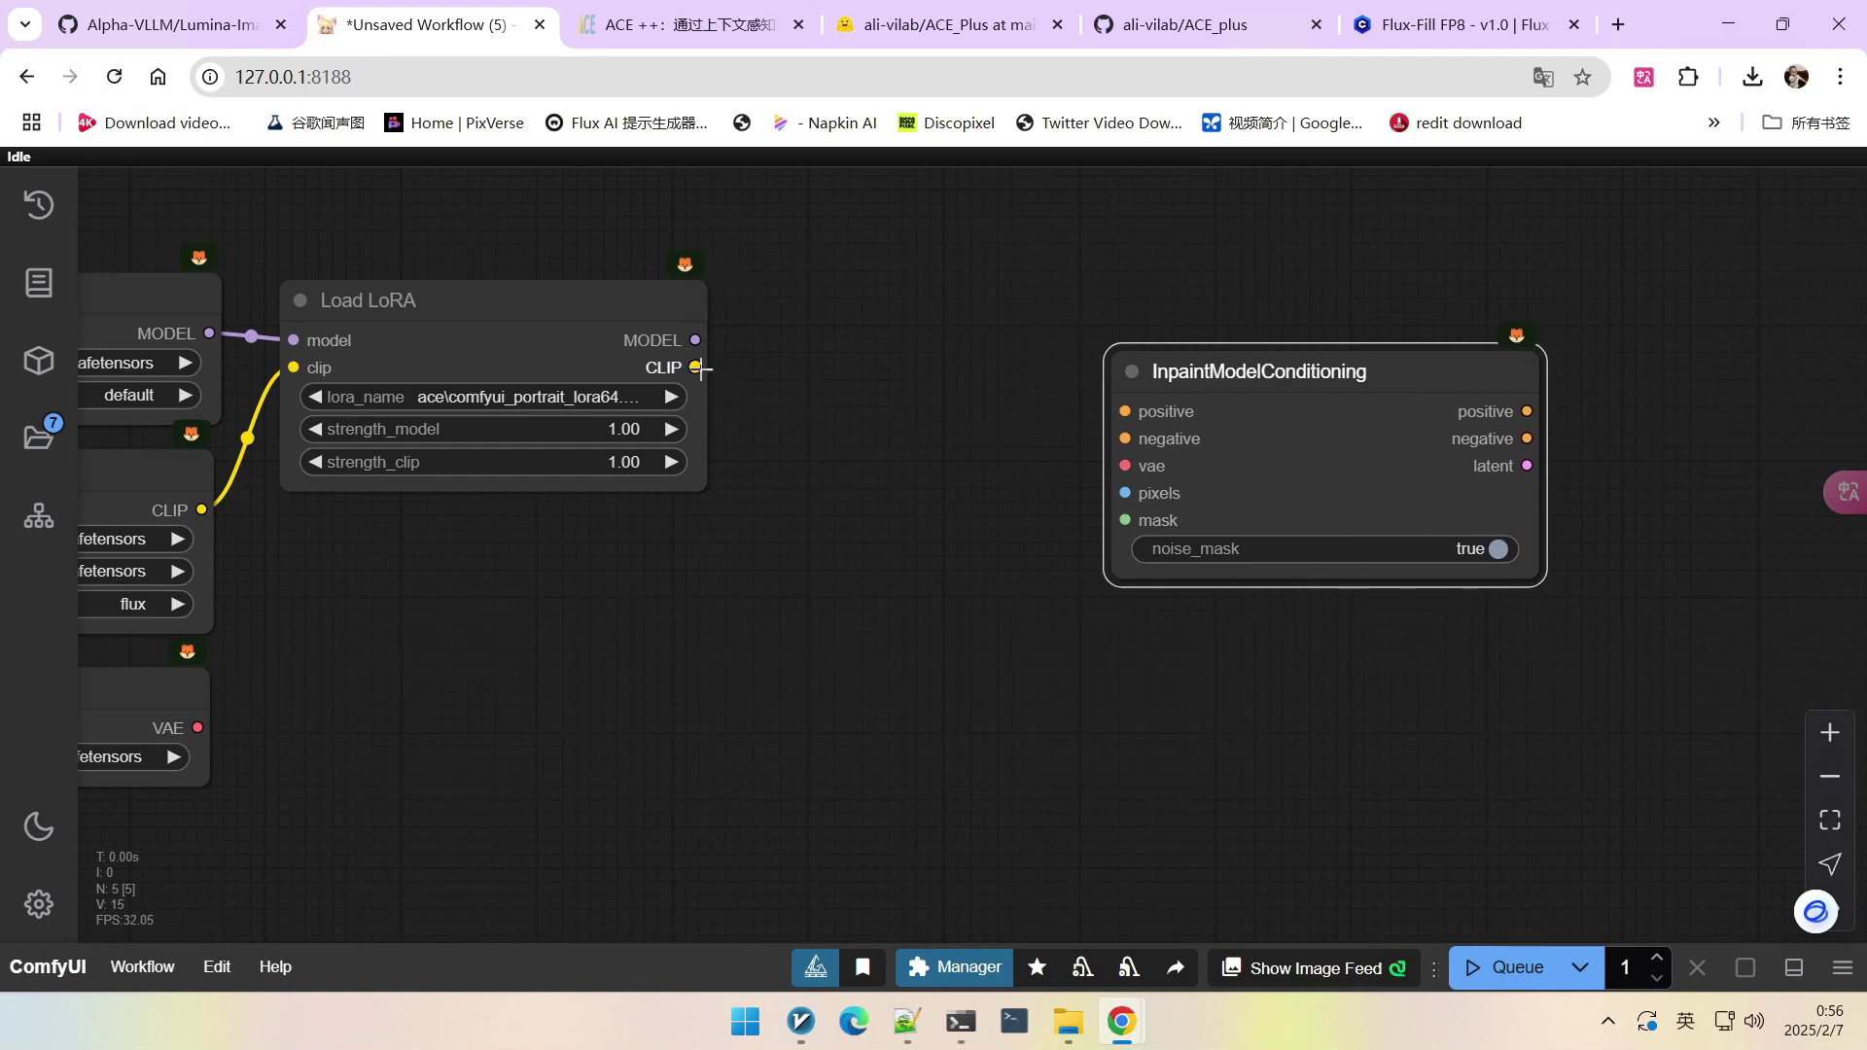
Create a CLIPTextEncode node below Load LoRA, fed by the LoRA's CLIP output.
left_click_drag(696, 367, 390, 541)
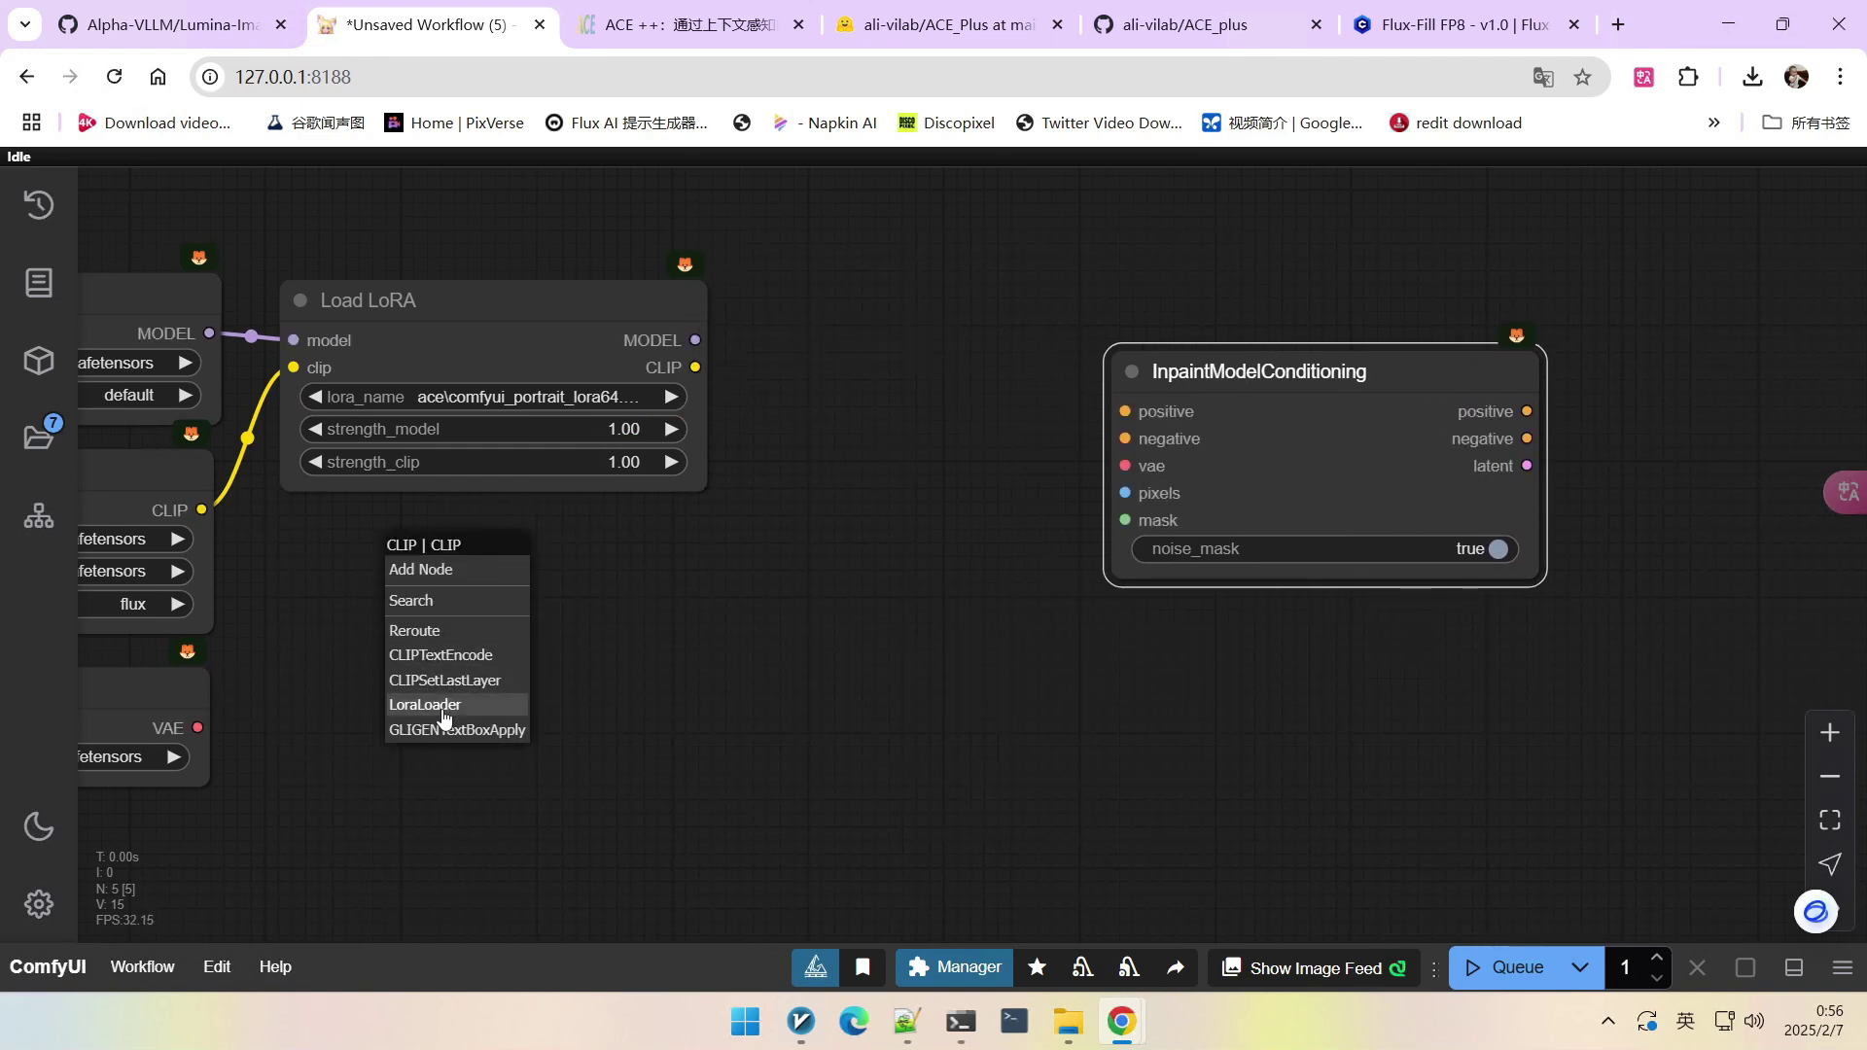
left_click(471, 654)
scroll(681, 564, "down", 2)
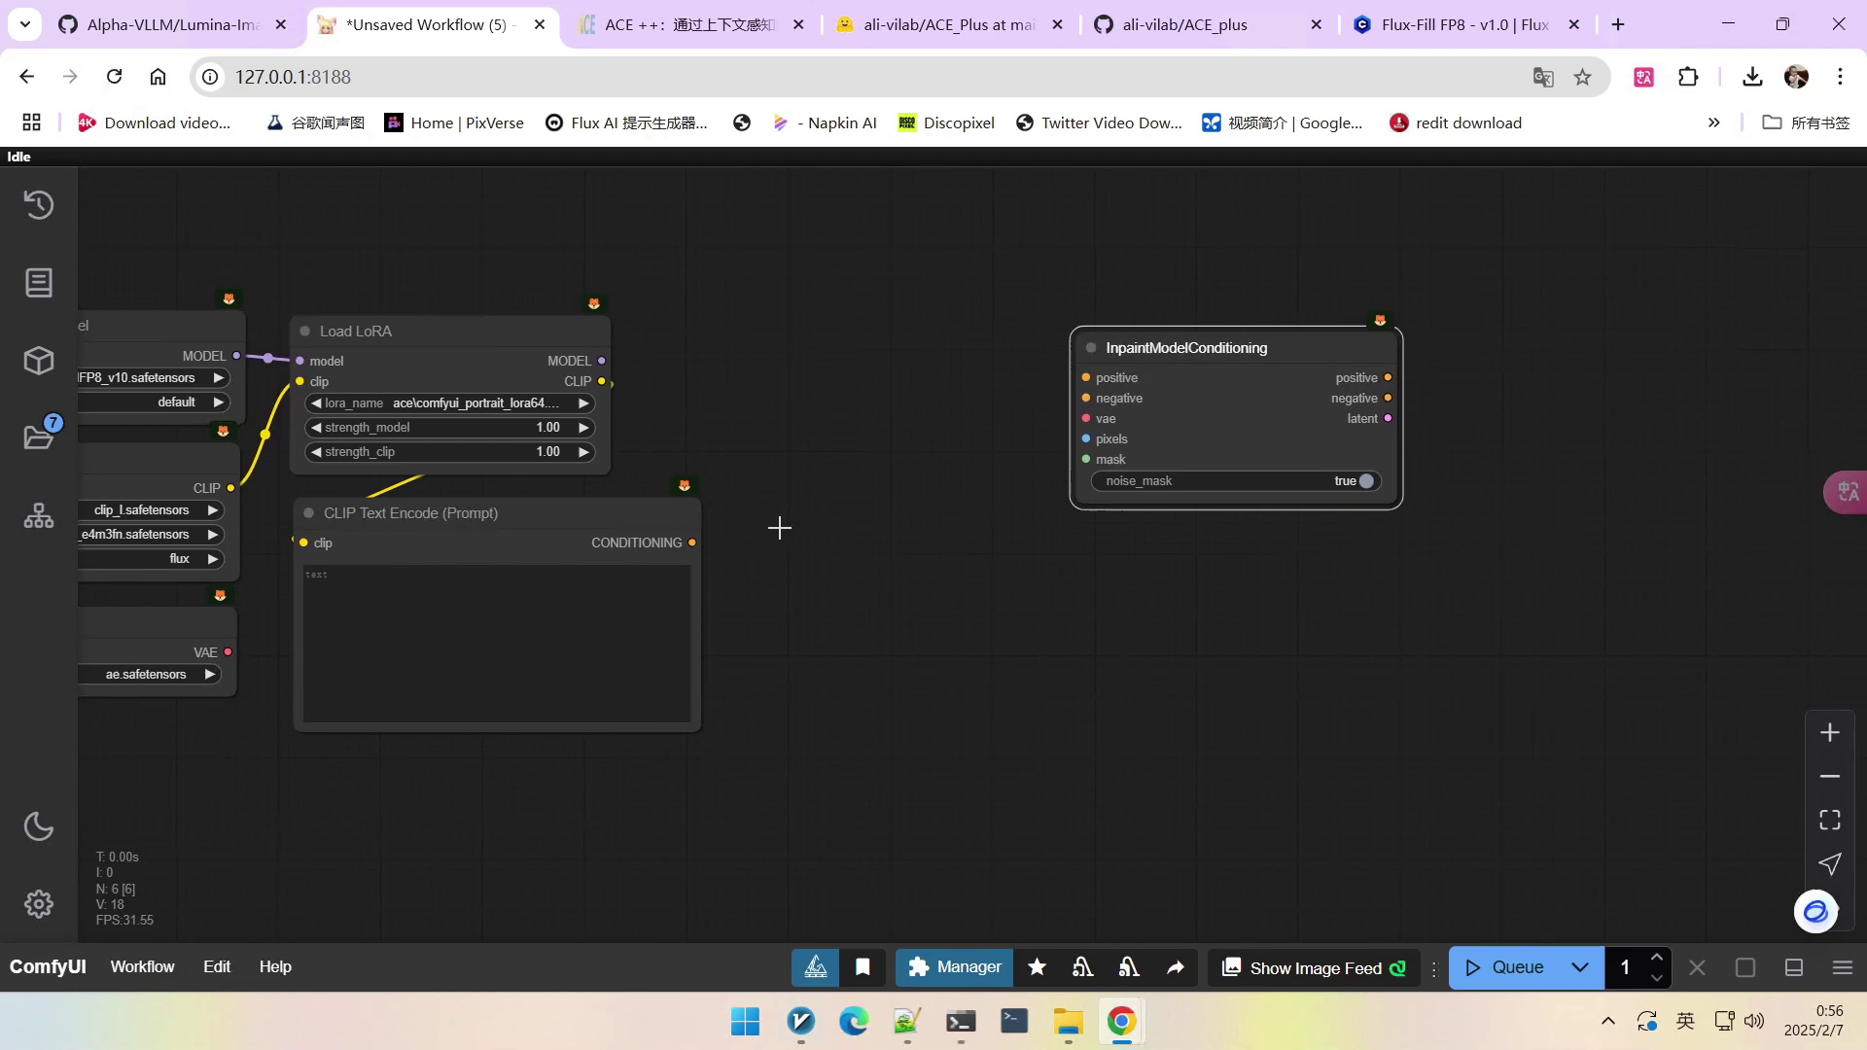
Add a FluxGuidance node between Load LoRA and InpaintModelConditioning.
double_click(850, 375)
type("flux")
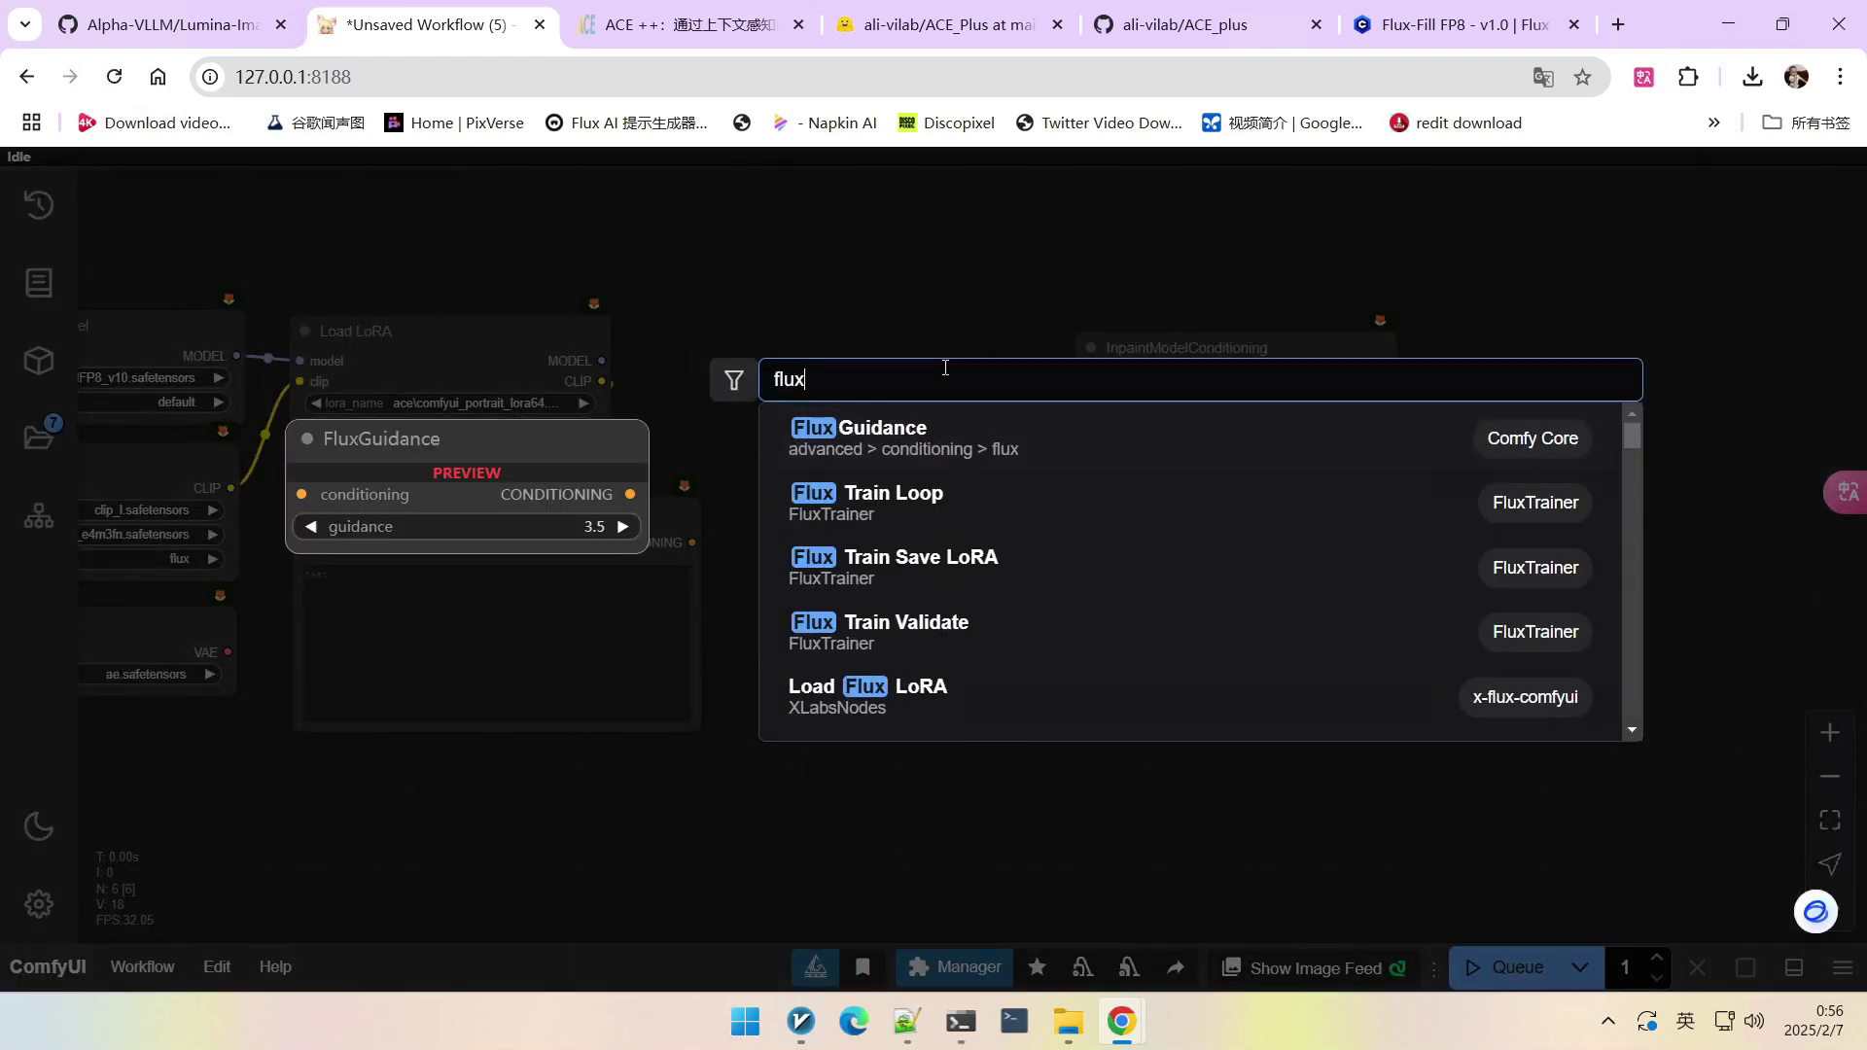
left_click(901, 443)
left_click(901, 442)
left_click_drag(976, 371, 859, 345)
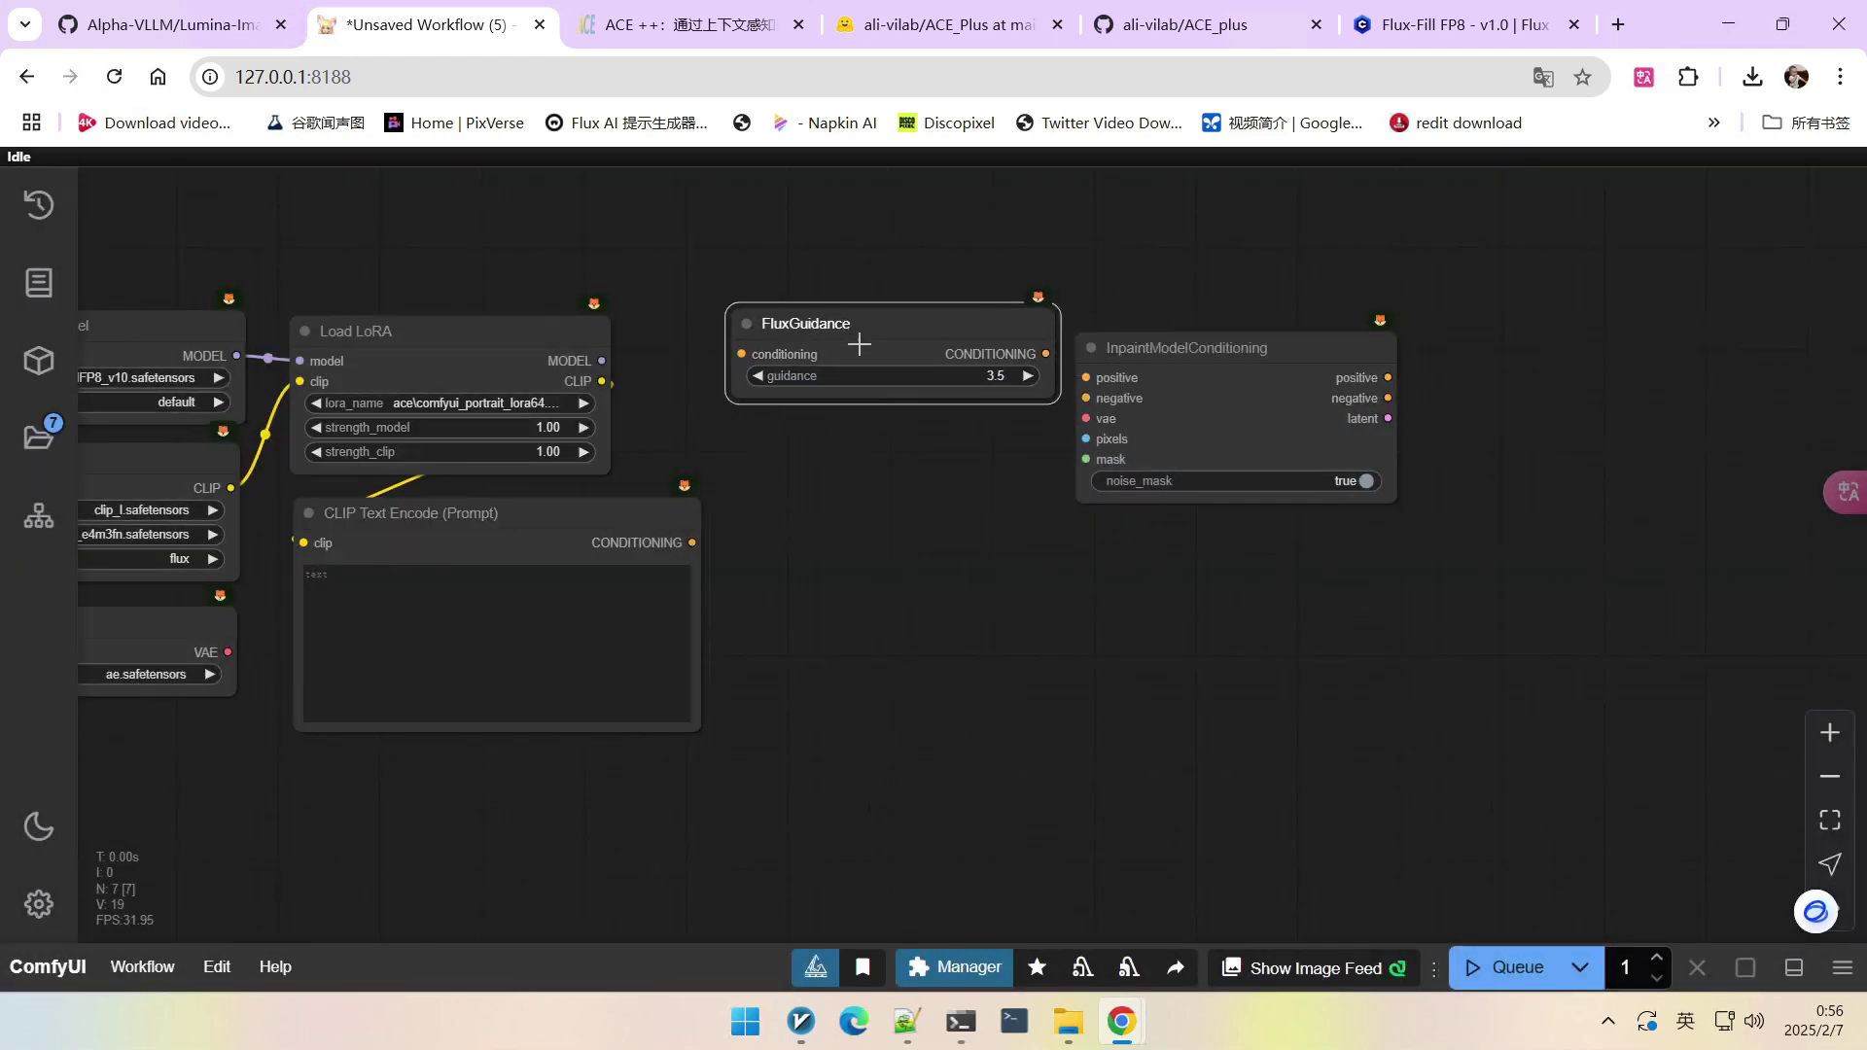
Link FluxGuidance between the text encoder's conditioning and the positive input of InpaintModelConditioning, with guidance set to 30.
left_click_drag(692, 543, 742, 354)
left_click(1008, 376)
type("30")
key("Return")
left_click_drag(736, 556, 776, 486)
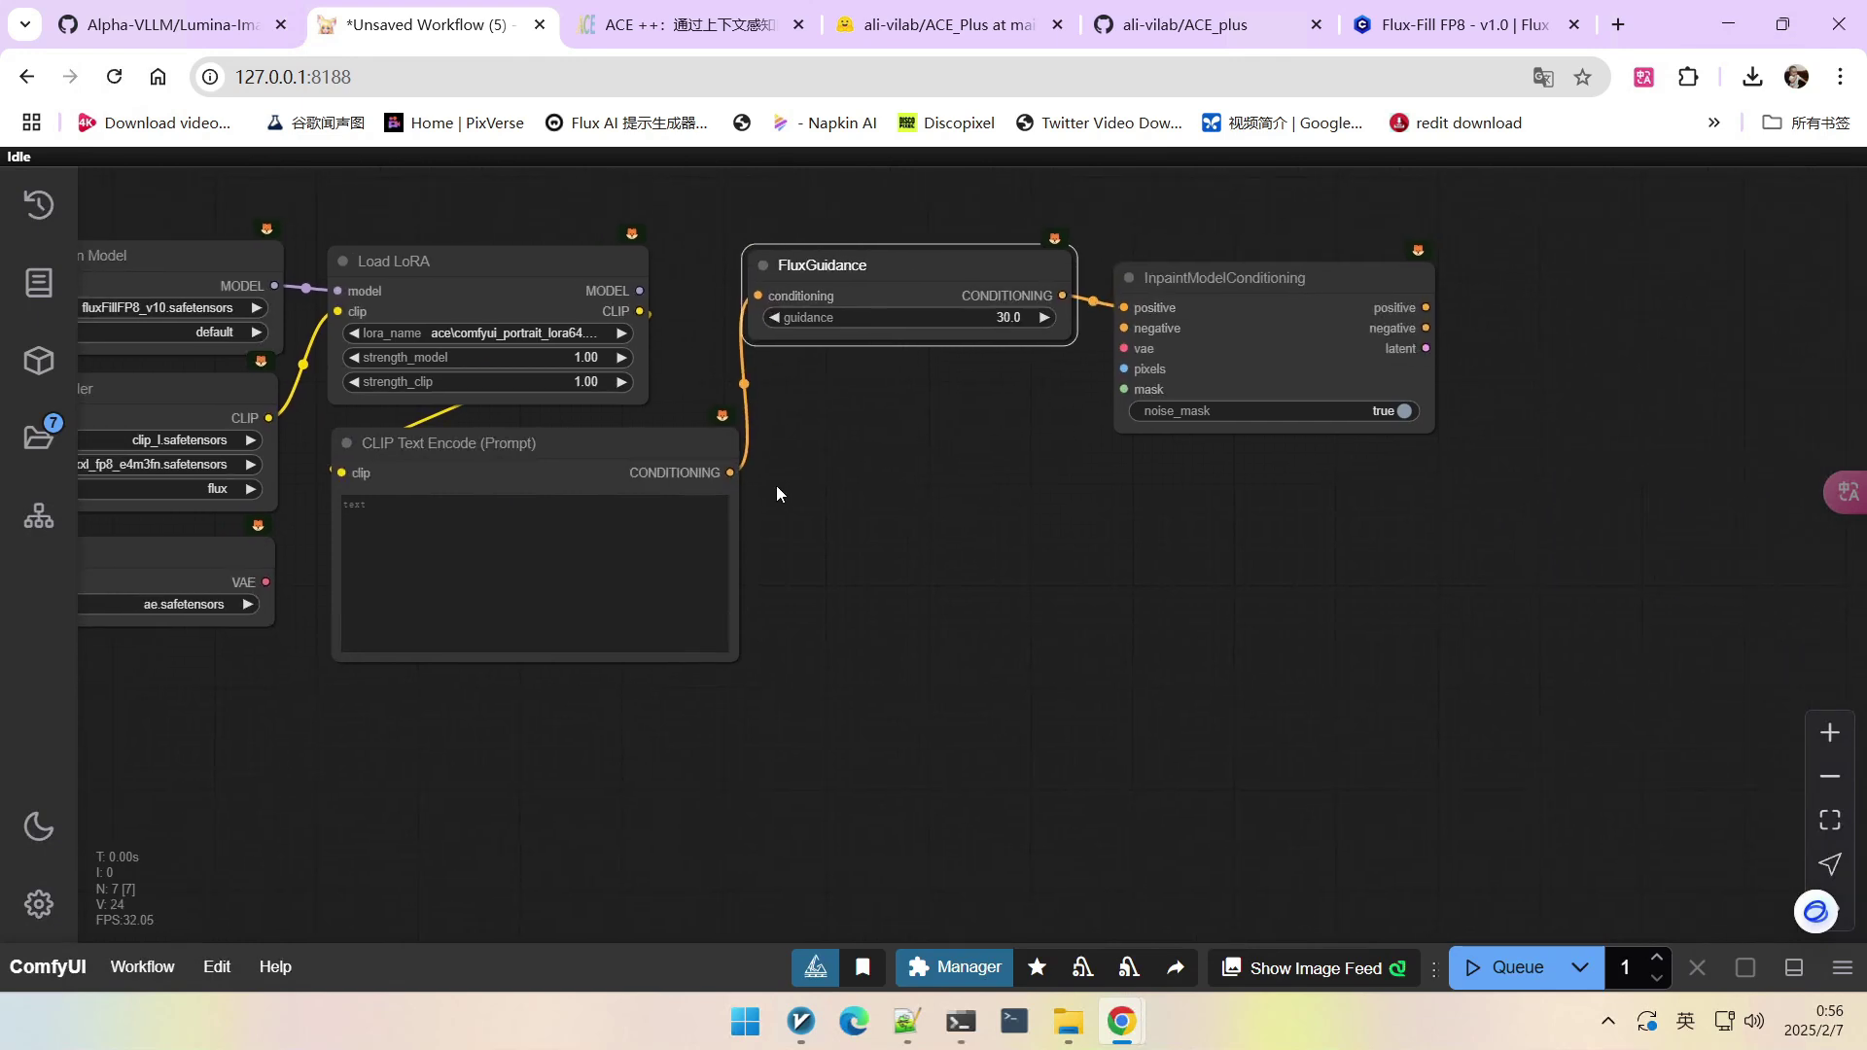
double_click(878, 493)
left_click(899, 432)
left_click(963, 477)
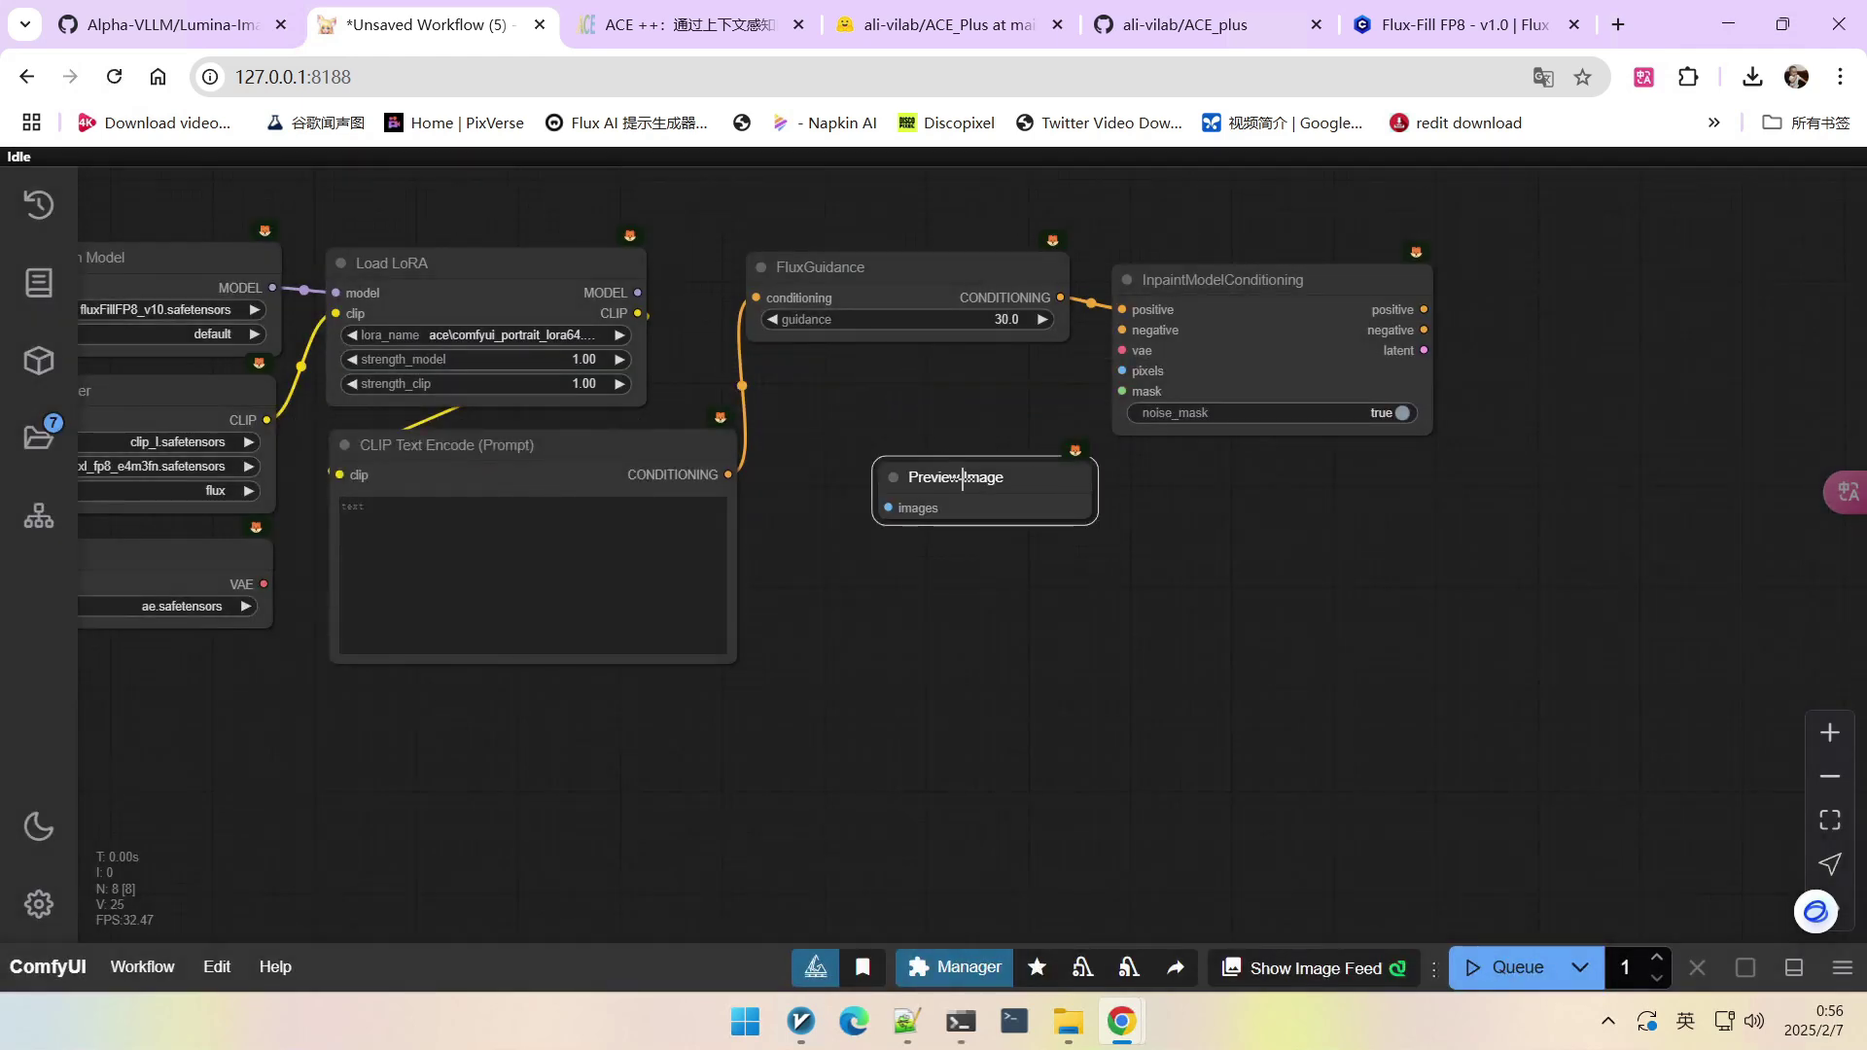
key("Delete")
Add a ConditioningZeroOut node and link it between the text encoder's conditioning and the negative input of InpaintModelConditioning.
double_click(922, 489)
type("zero")
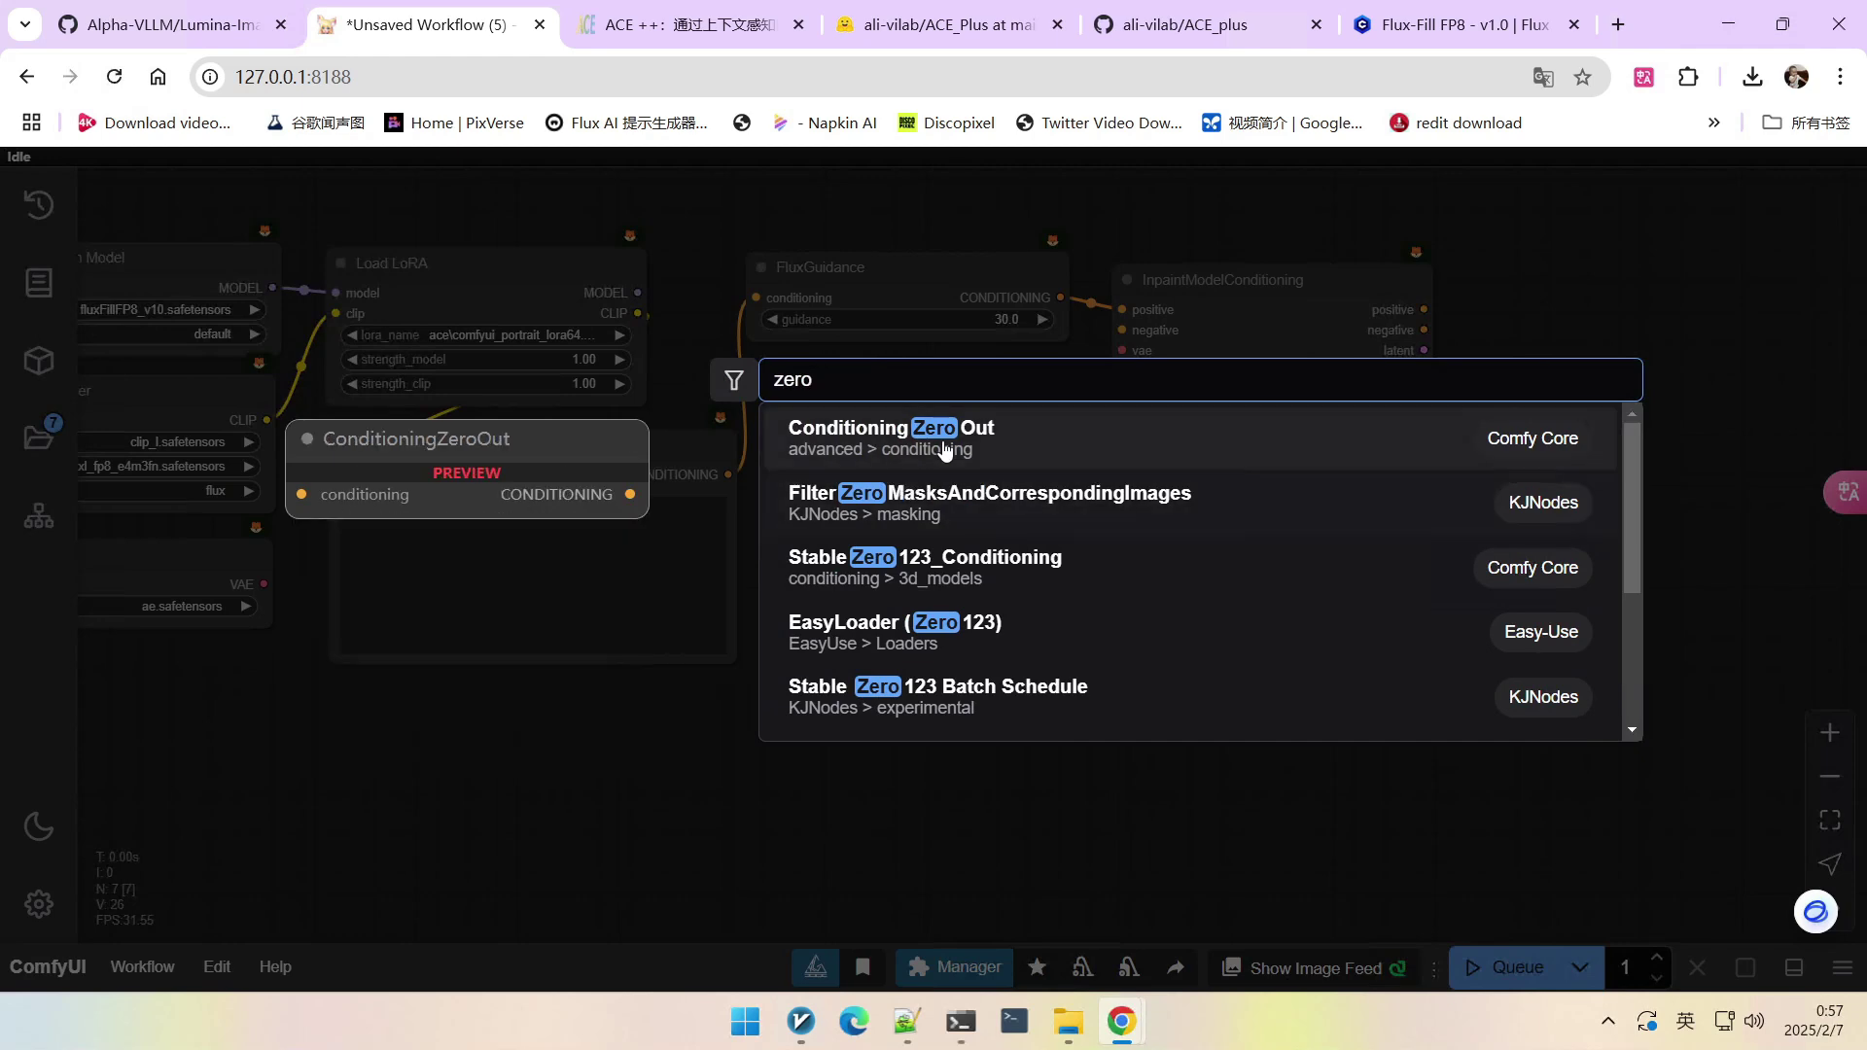
key("Return")
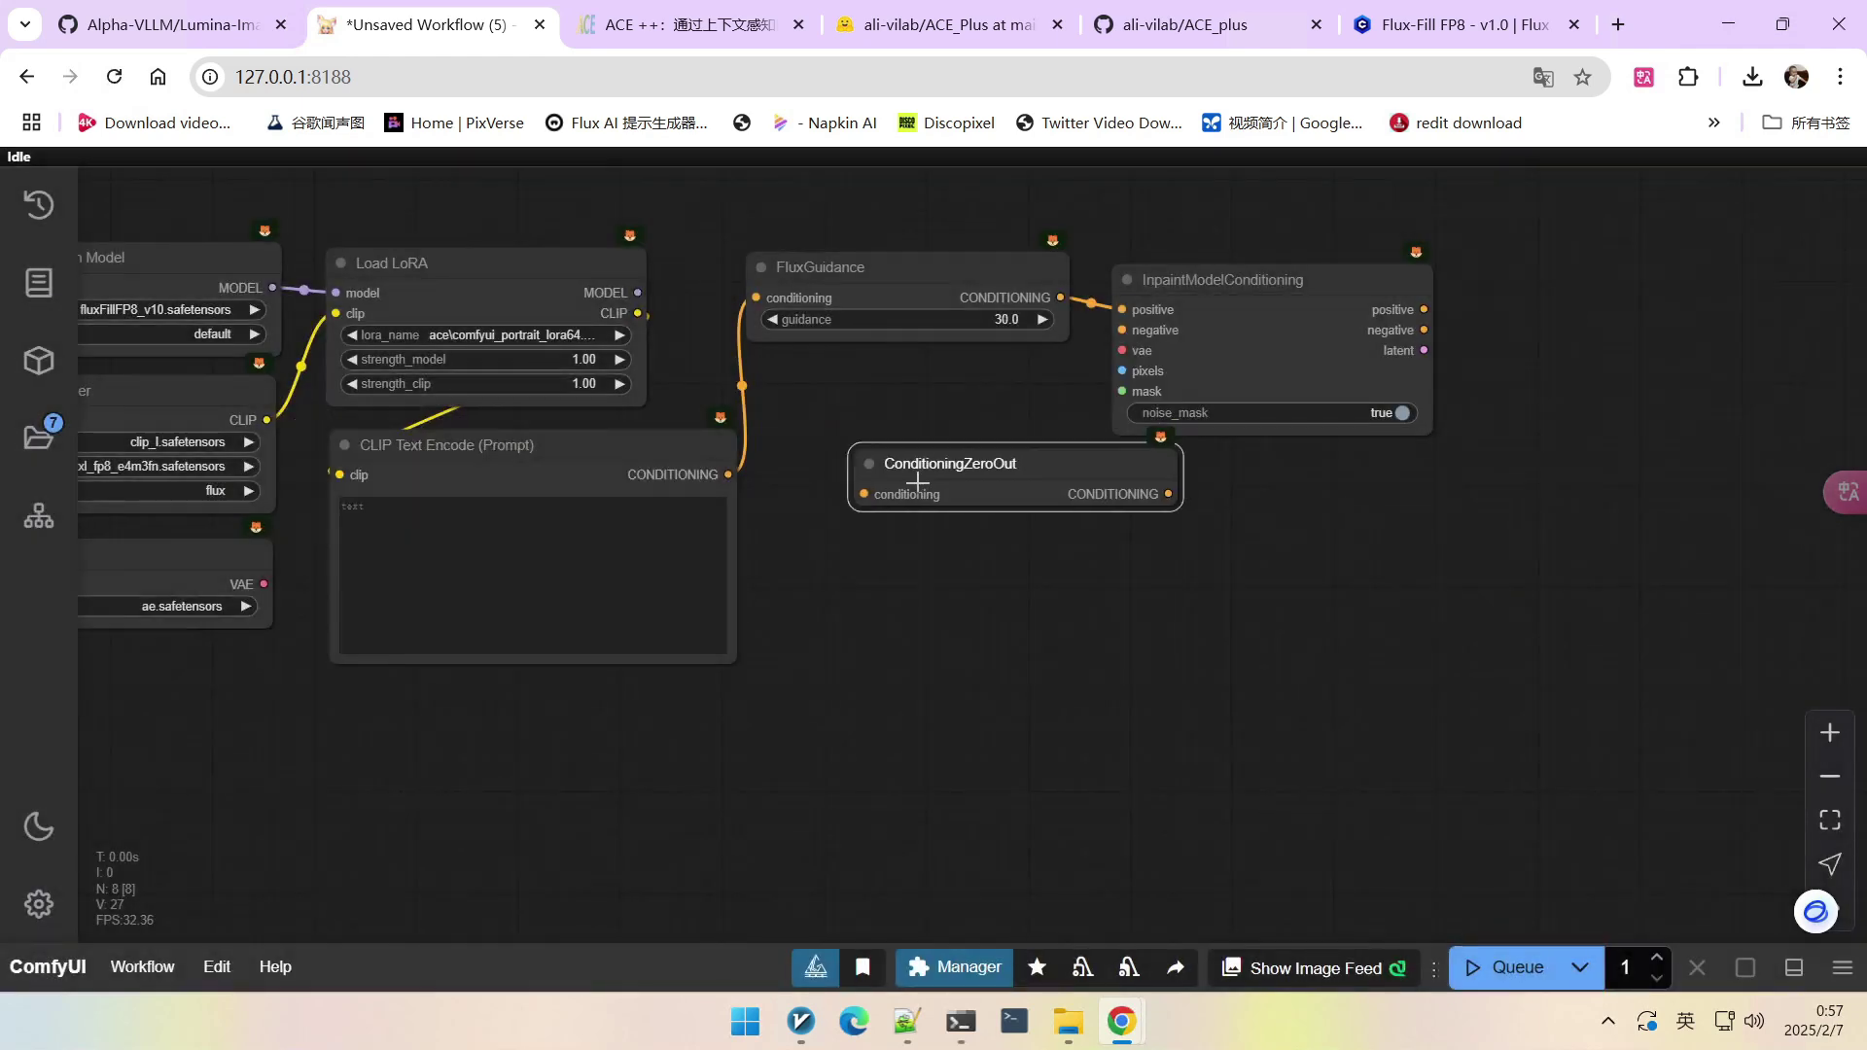
left_click_drag(727, 475, 813, 522)
left_click_drag(992, 496, 946, 499)
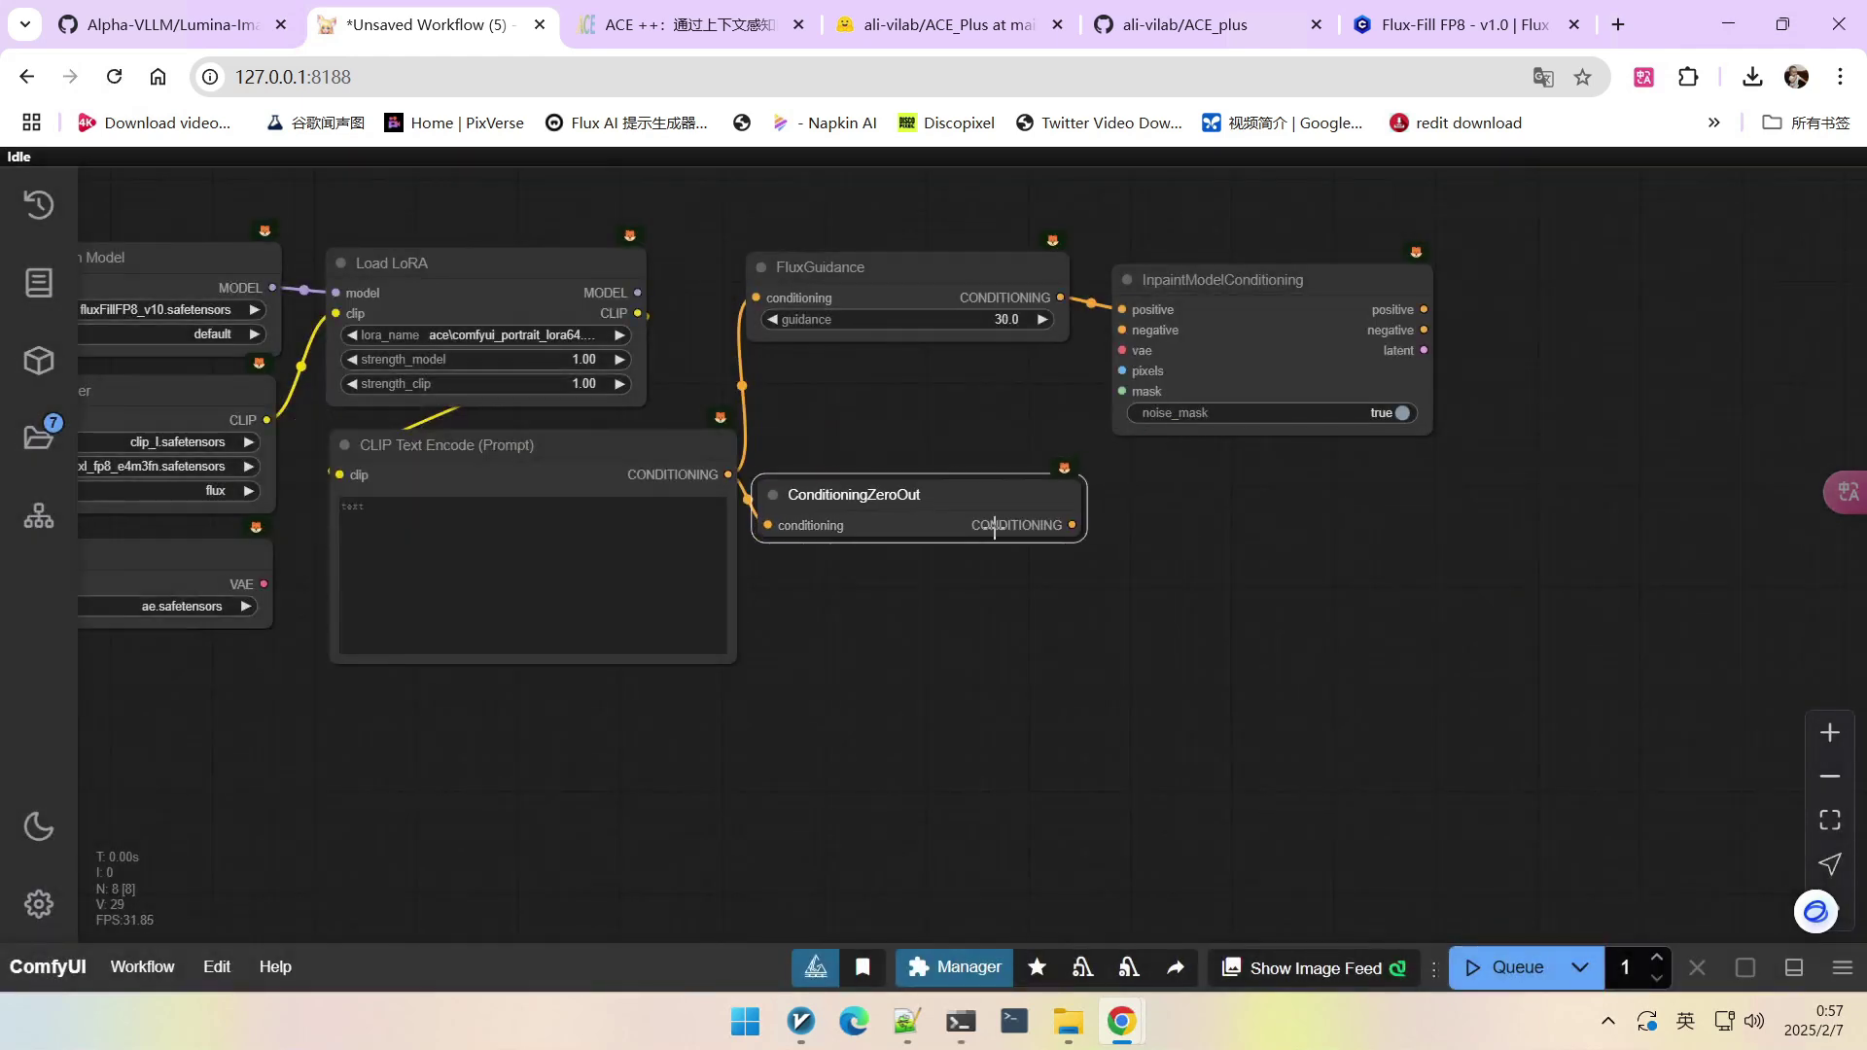
left_click_drag(1070, 525, 1122, 330)
Move Load VAE below ConditioningZeroOut, connect it to the vae input of InpaintModelConditioning and tidy the node layout.
scroll(1106, 554, "down", 2)
left_click_drag(312, 569, 979, 604)
left_click_drag(970, 516, 969, 438)
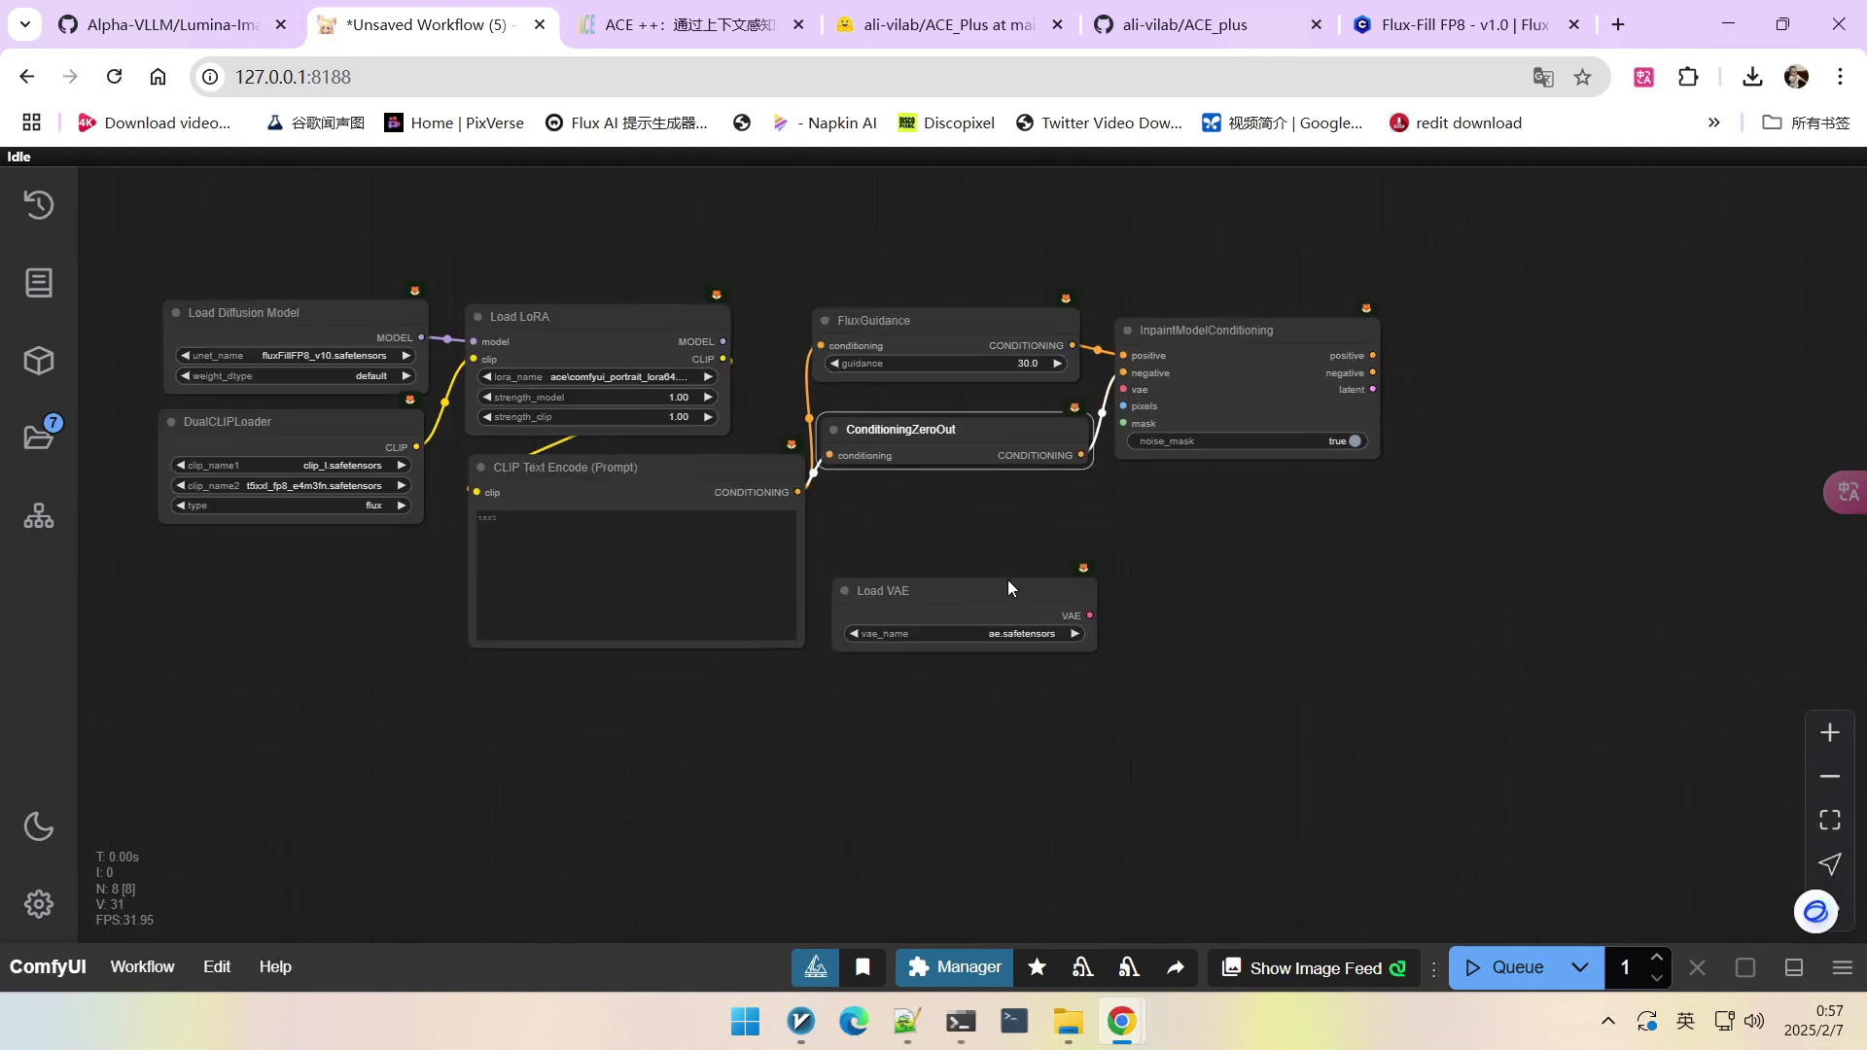
left_click_drag(1003, 599, 1134, 390)
left_click_drag(1216, 487, 1273, 458)
left_click_drag(1275, 320, 1286, 309)
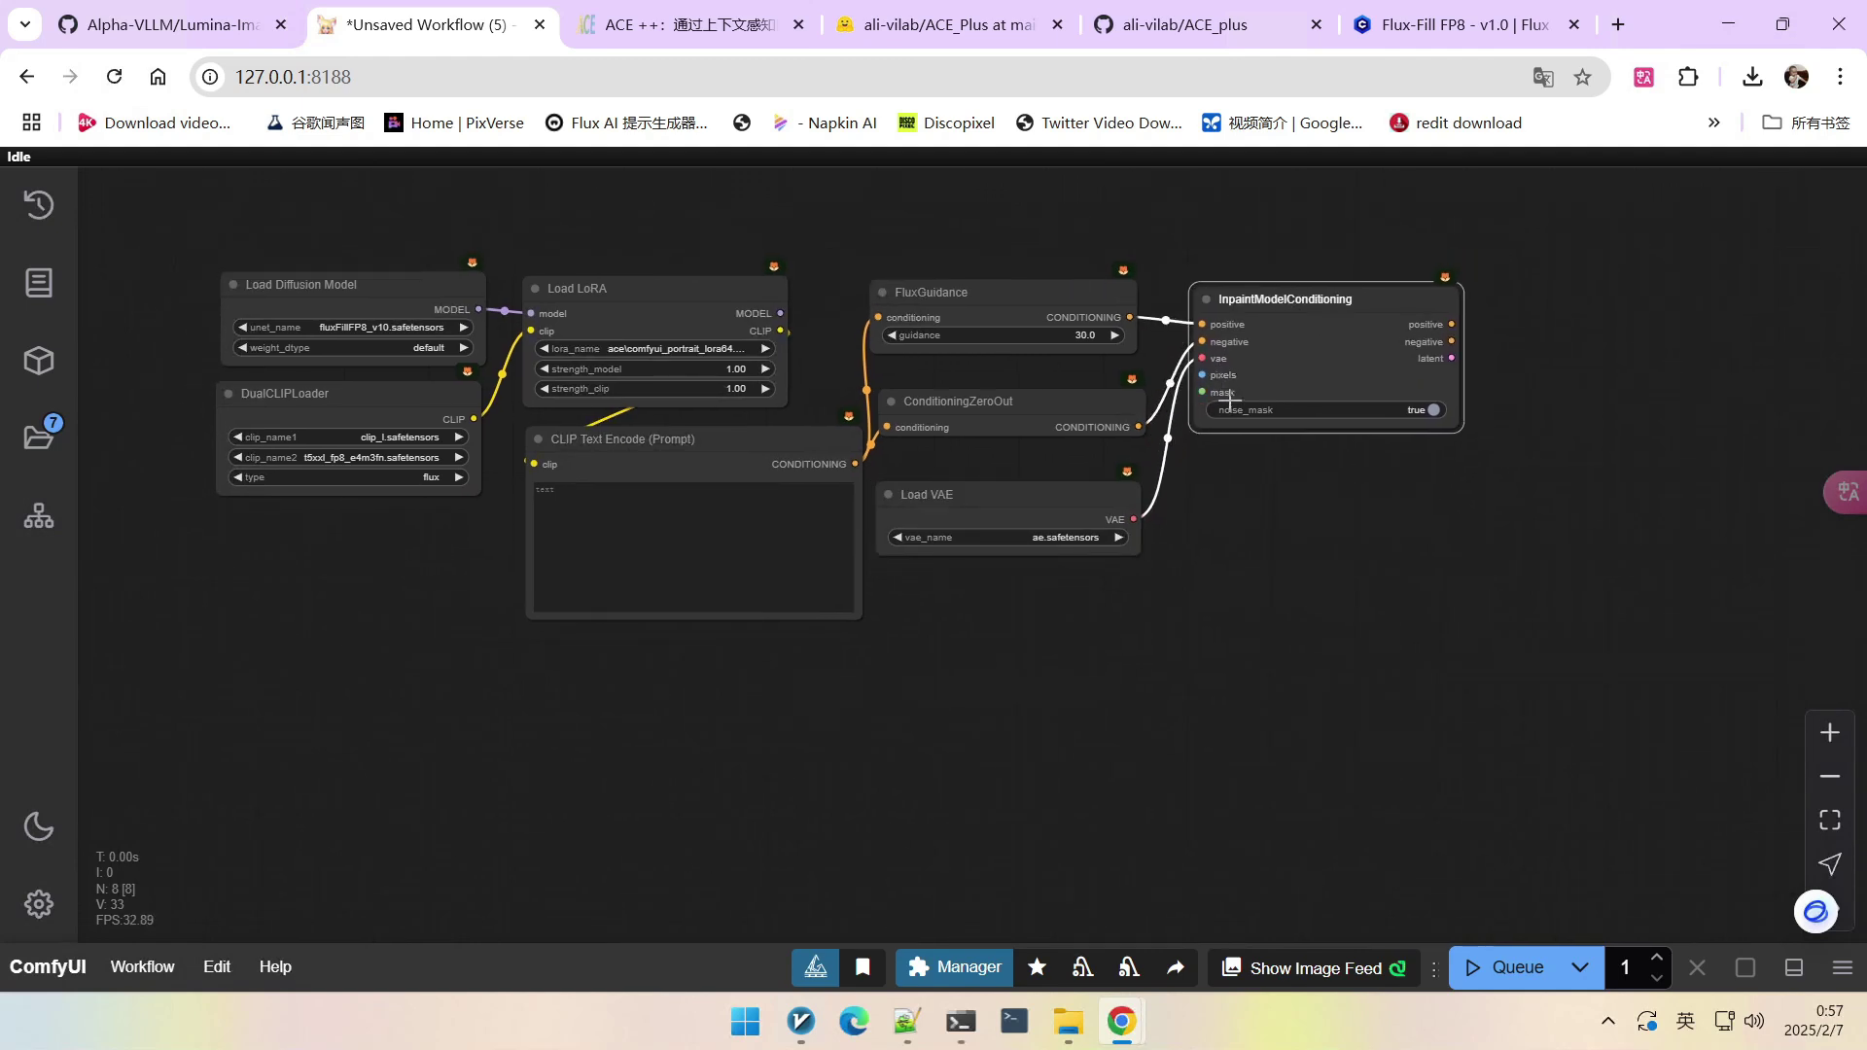
Set noise_mask to false on the InpaintModelConditioning node.
scroll(1293, 471, "up", 5)
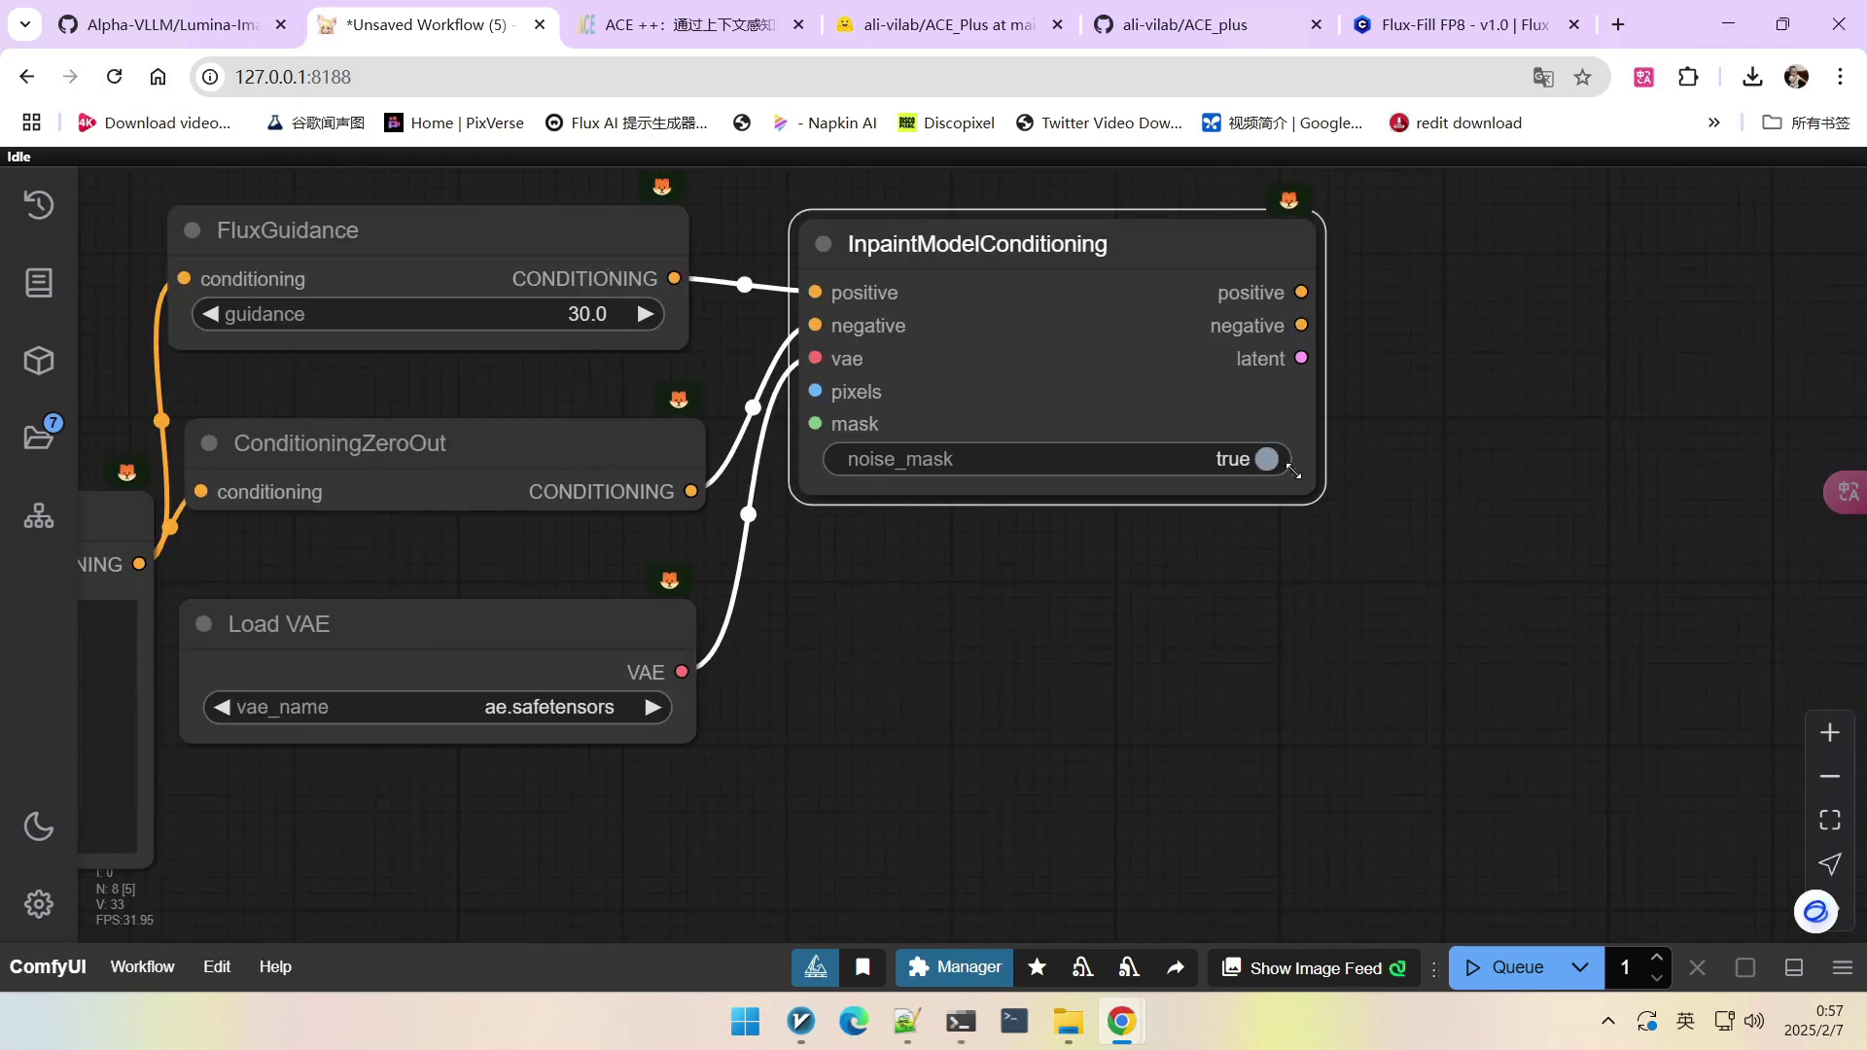
left_click(1267, 459)
scroll(1255, 540, "down", 4)
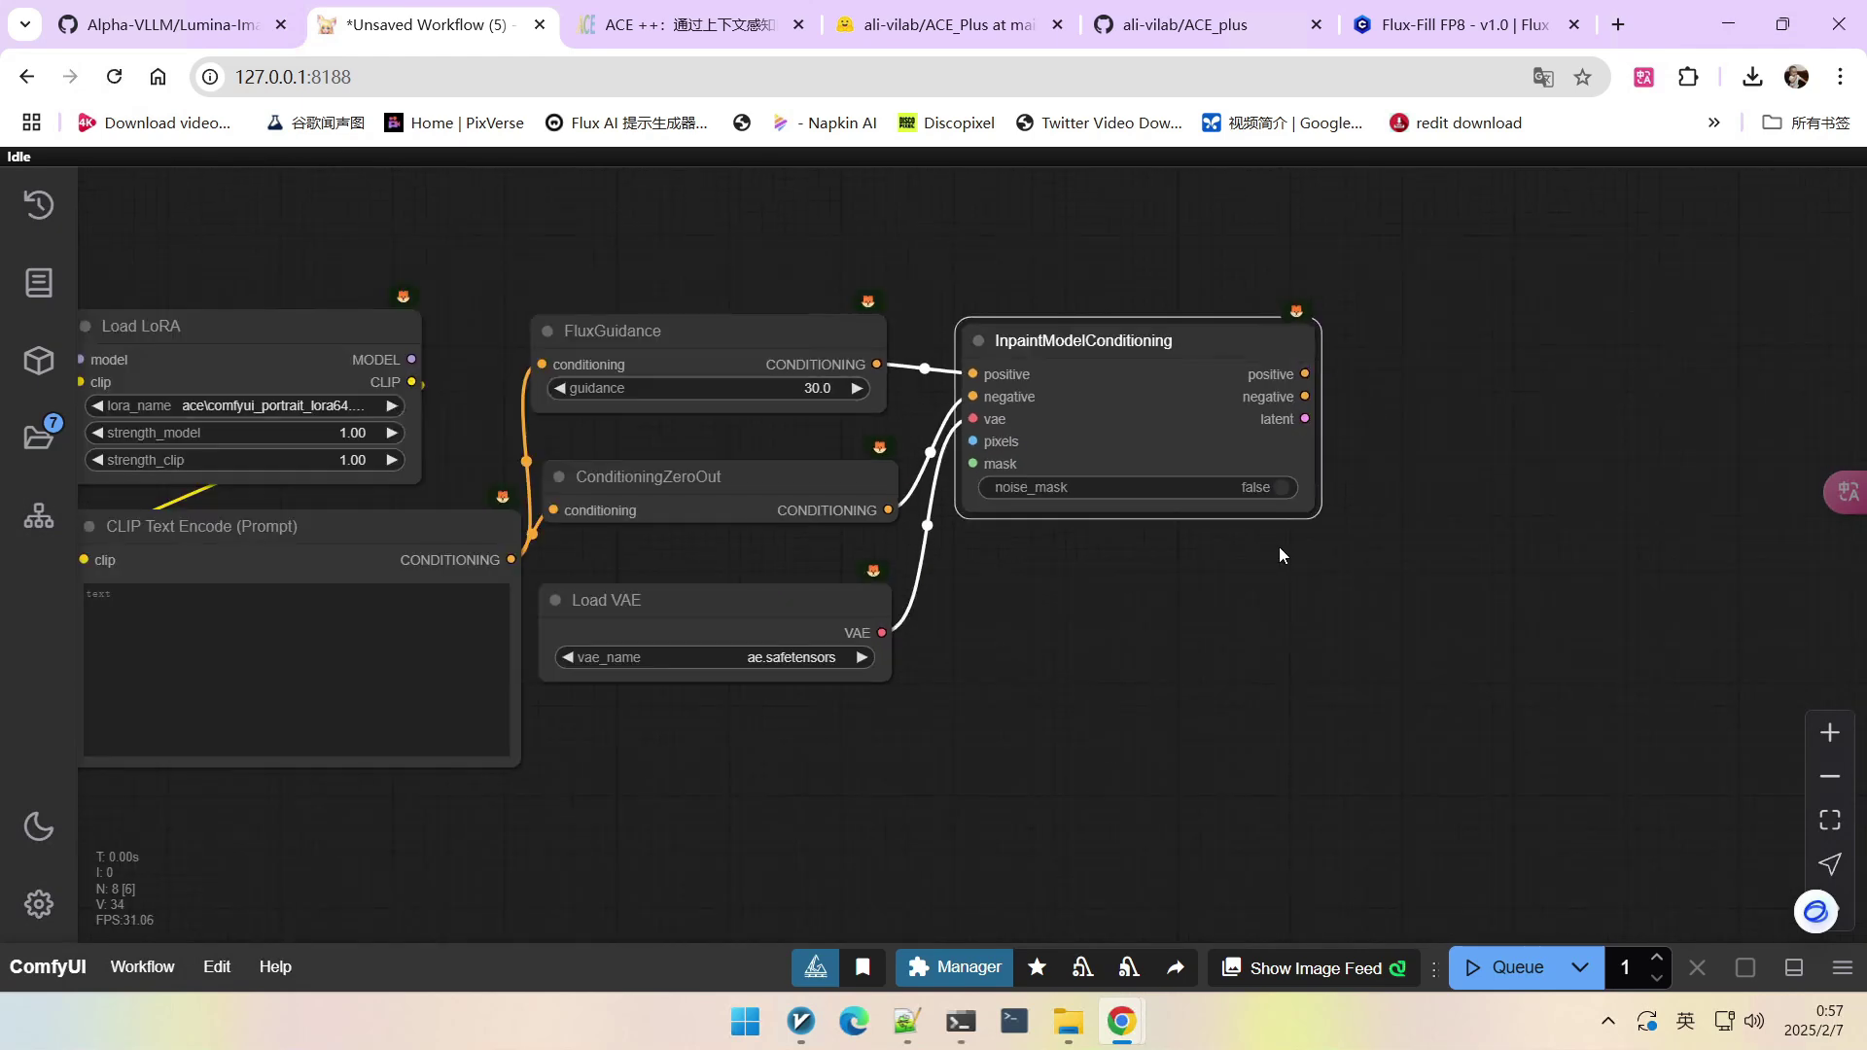
scroll(1338, 458, "down", 3)
scroll(1193, 437, "up", 2)
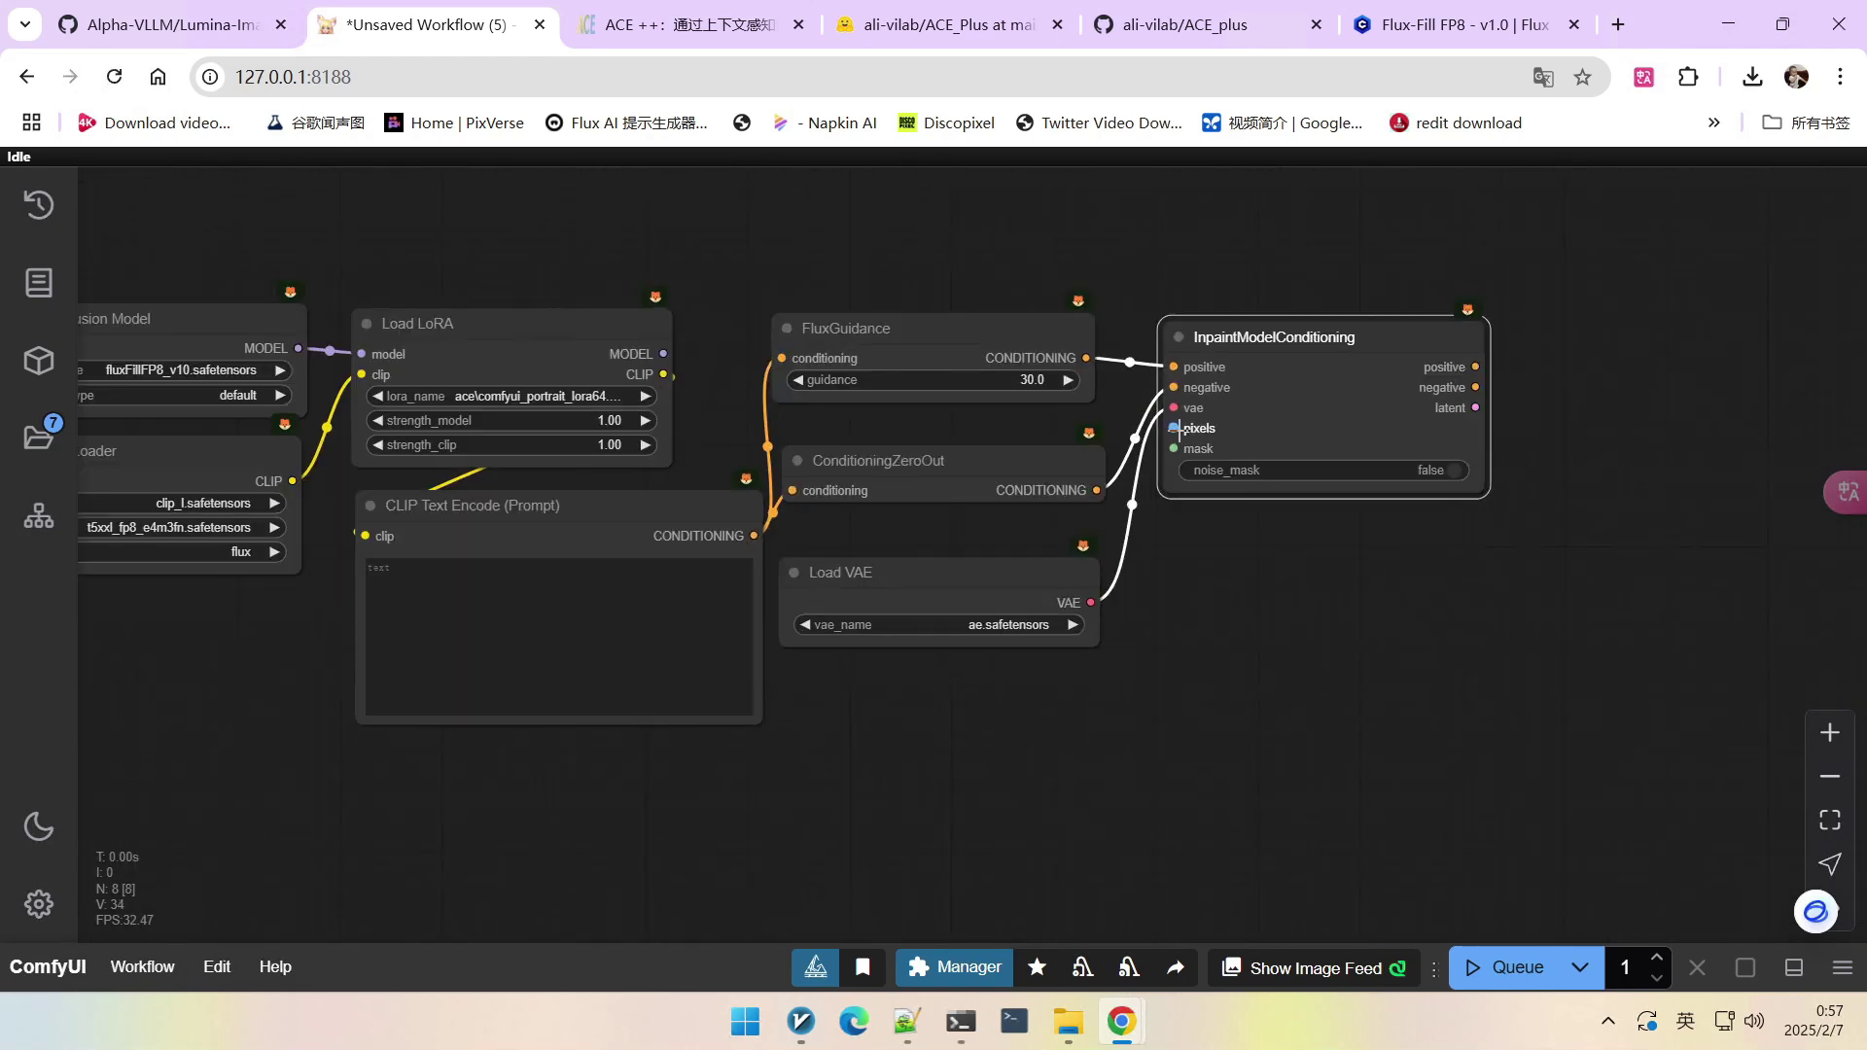
left_click_drag(1073, 660, 1202, 607)
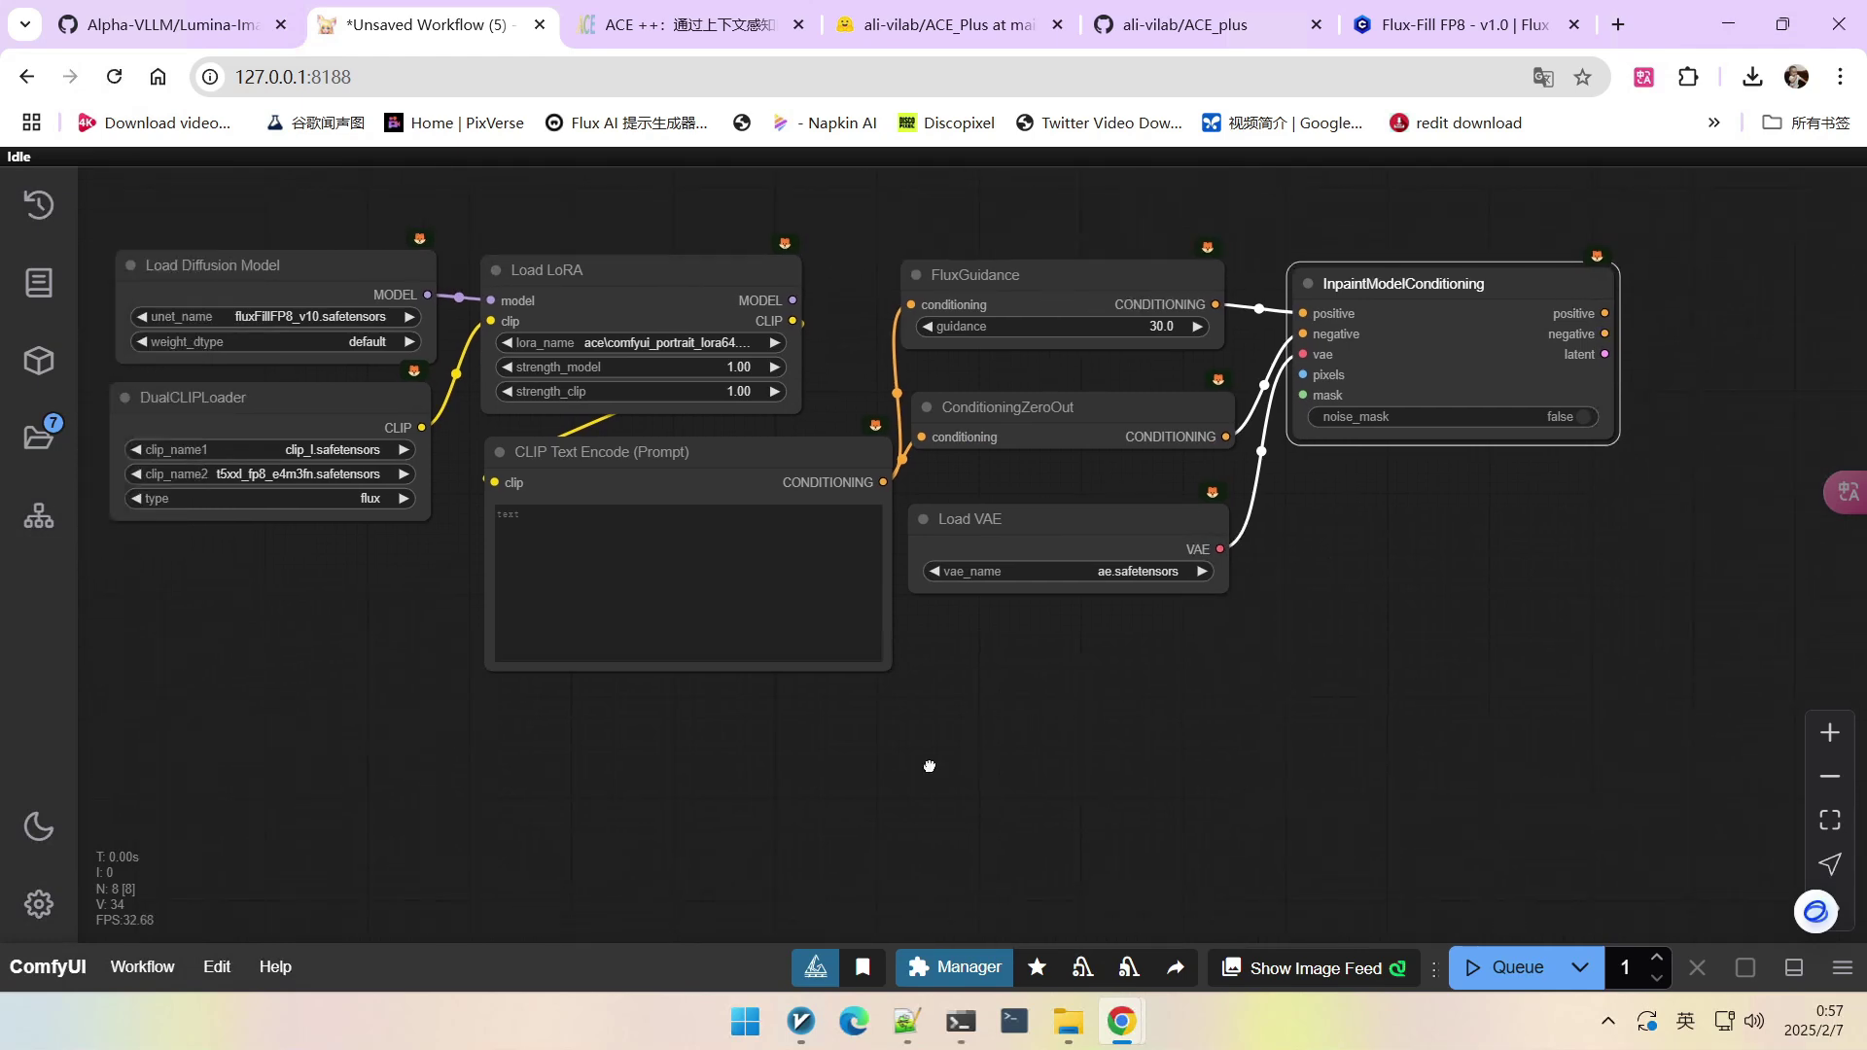
Add a Load Image node below the DualCLIPLoader and upload ComfyUI_00280_.png from the temp folder into it.
left_click_drag(930, 766, 1167, 675)
scroll(1166, 674, "down", 2)
double_click(604, 608)
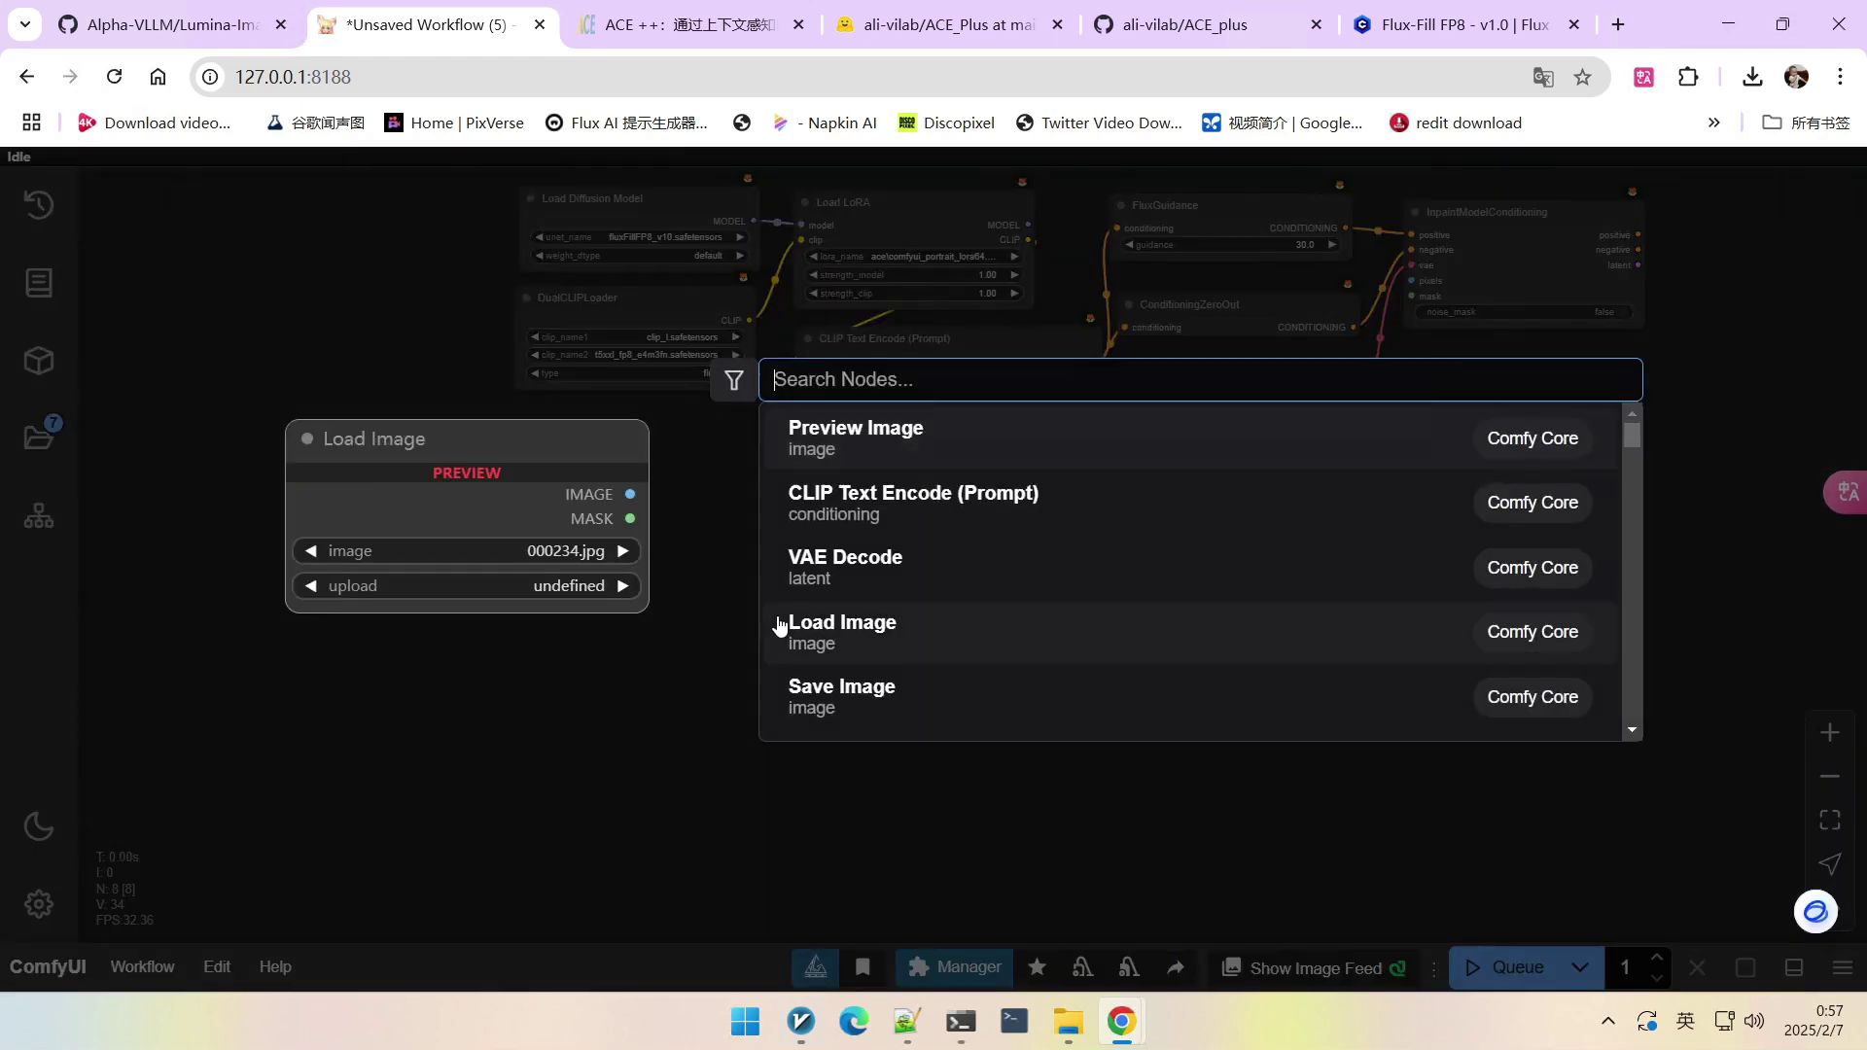
left_click(779, 623)
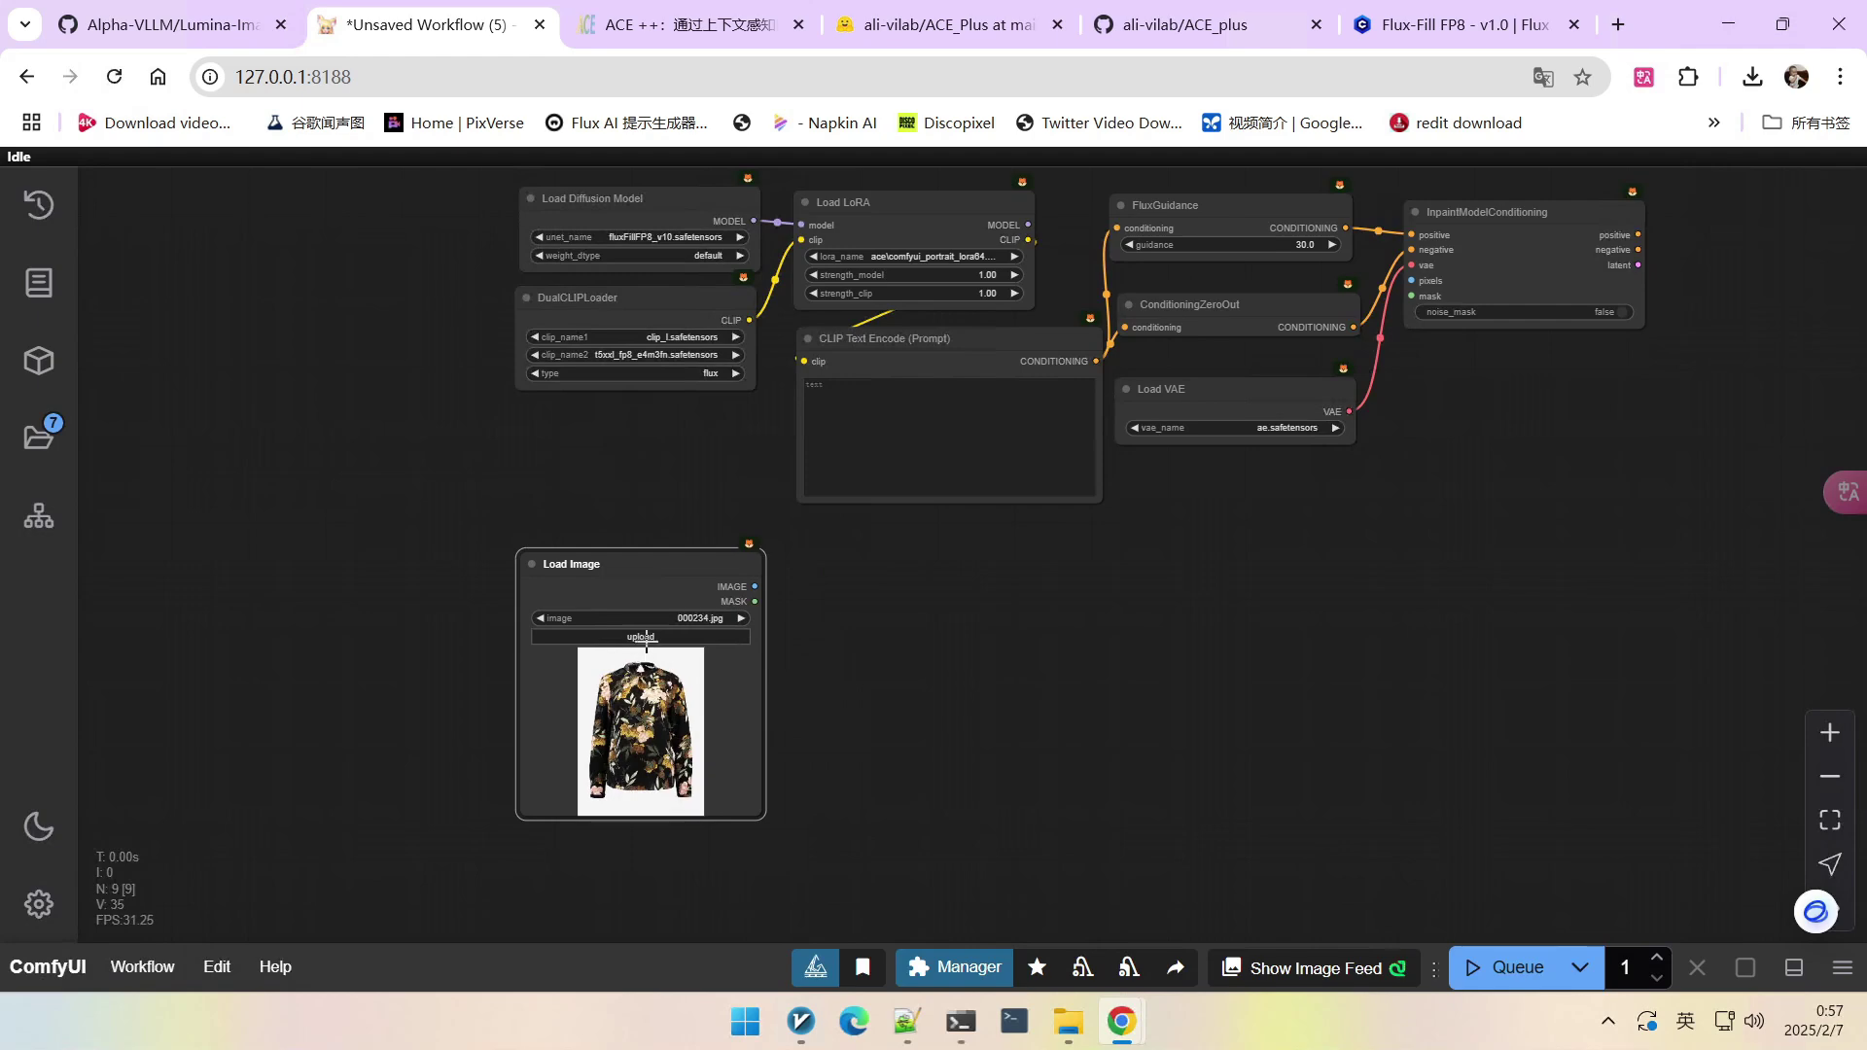
left_click(642, 637)
left_click(93, 671)
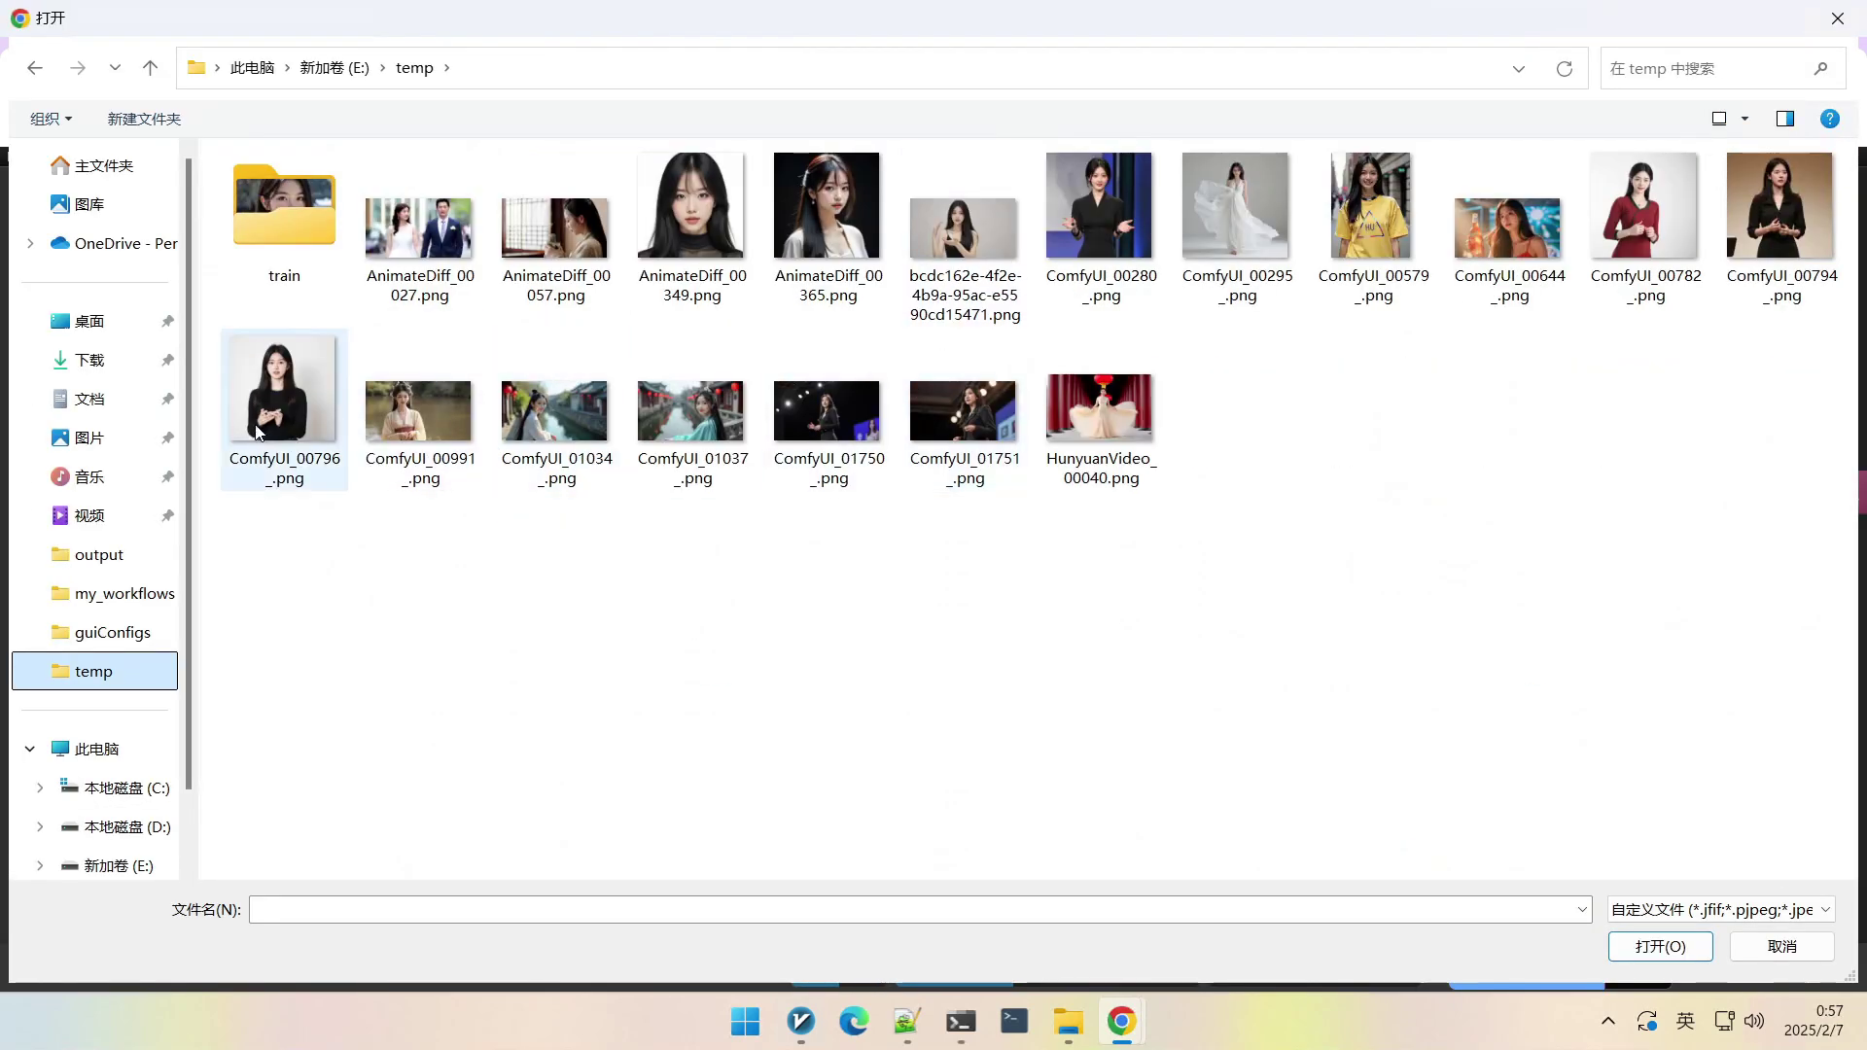
double_click(1099, 209)
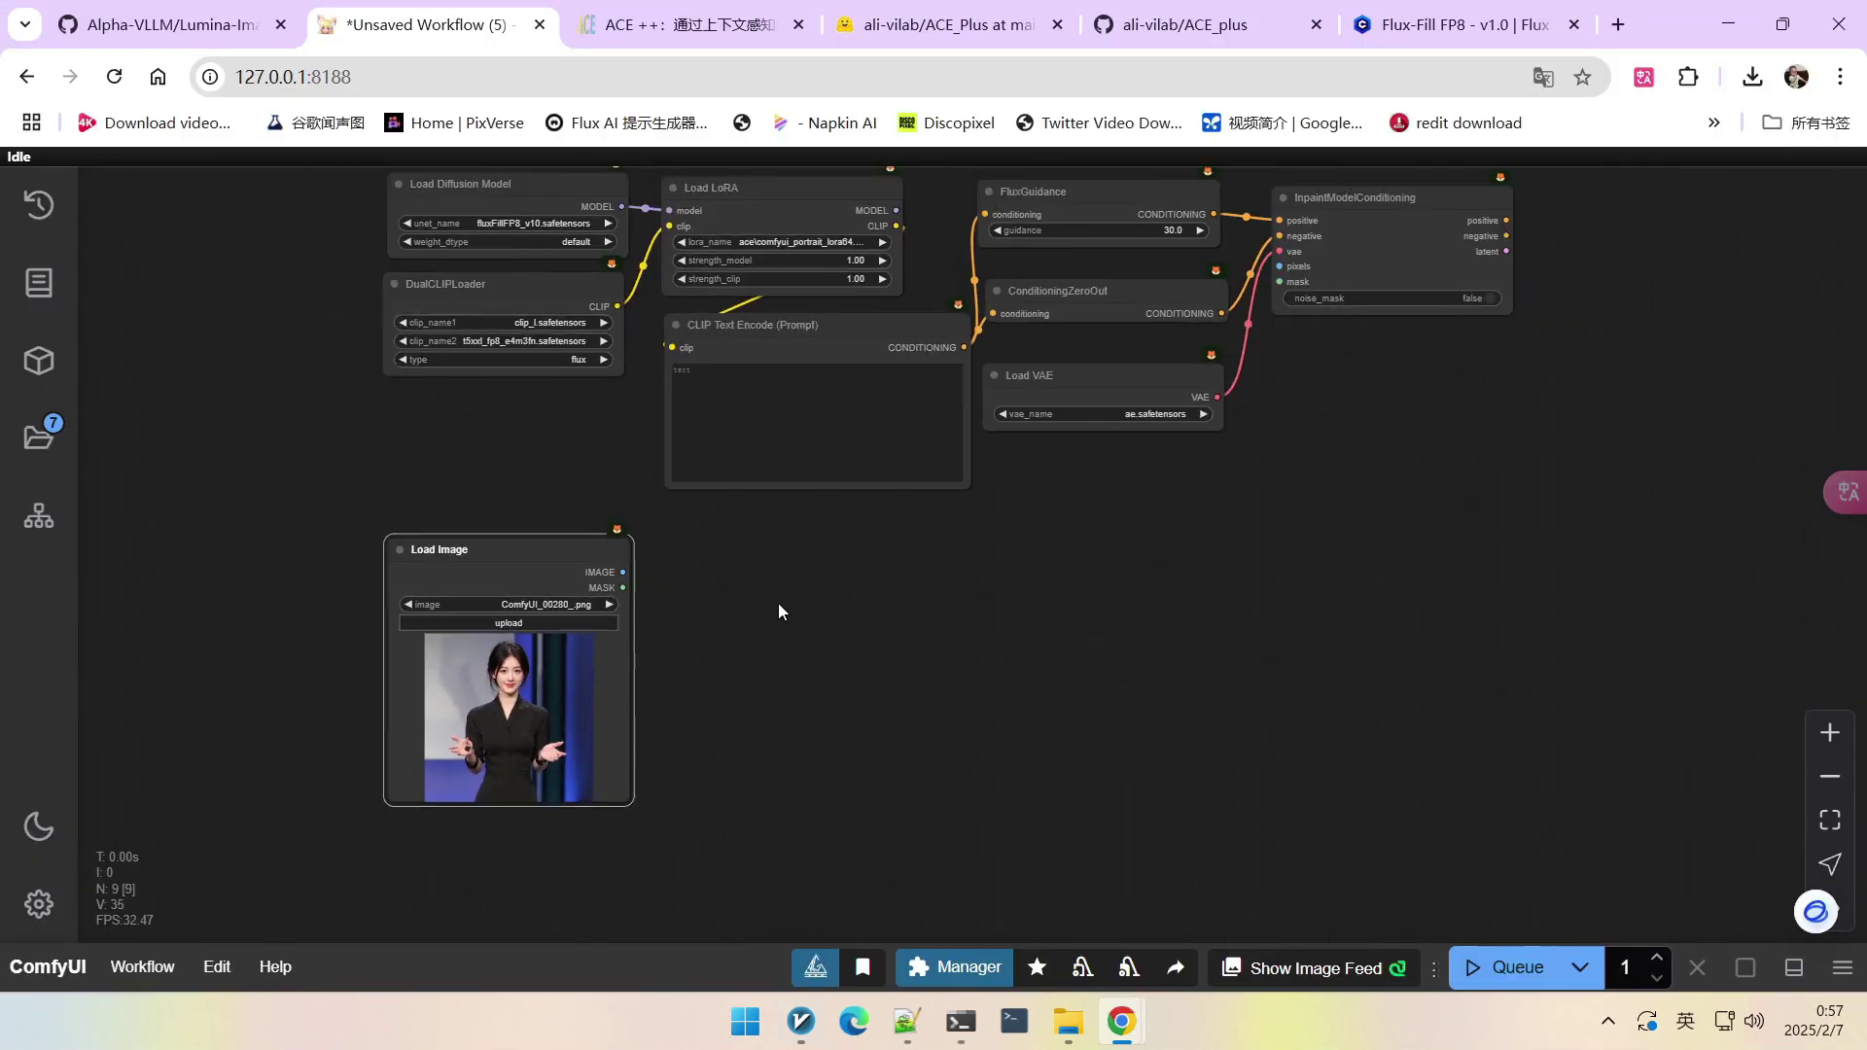
left_click_drag(966, 570, 938, 611)
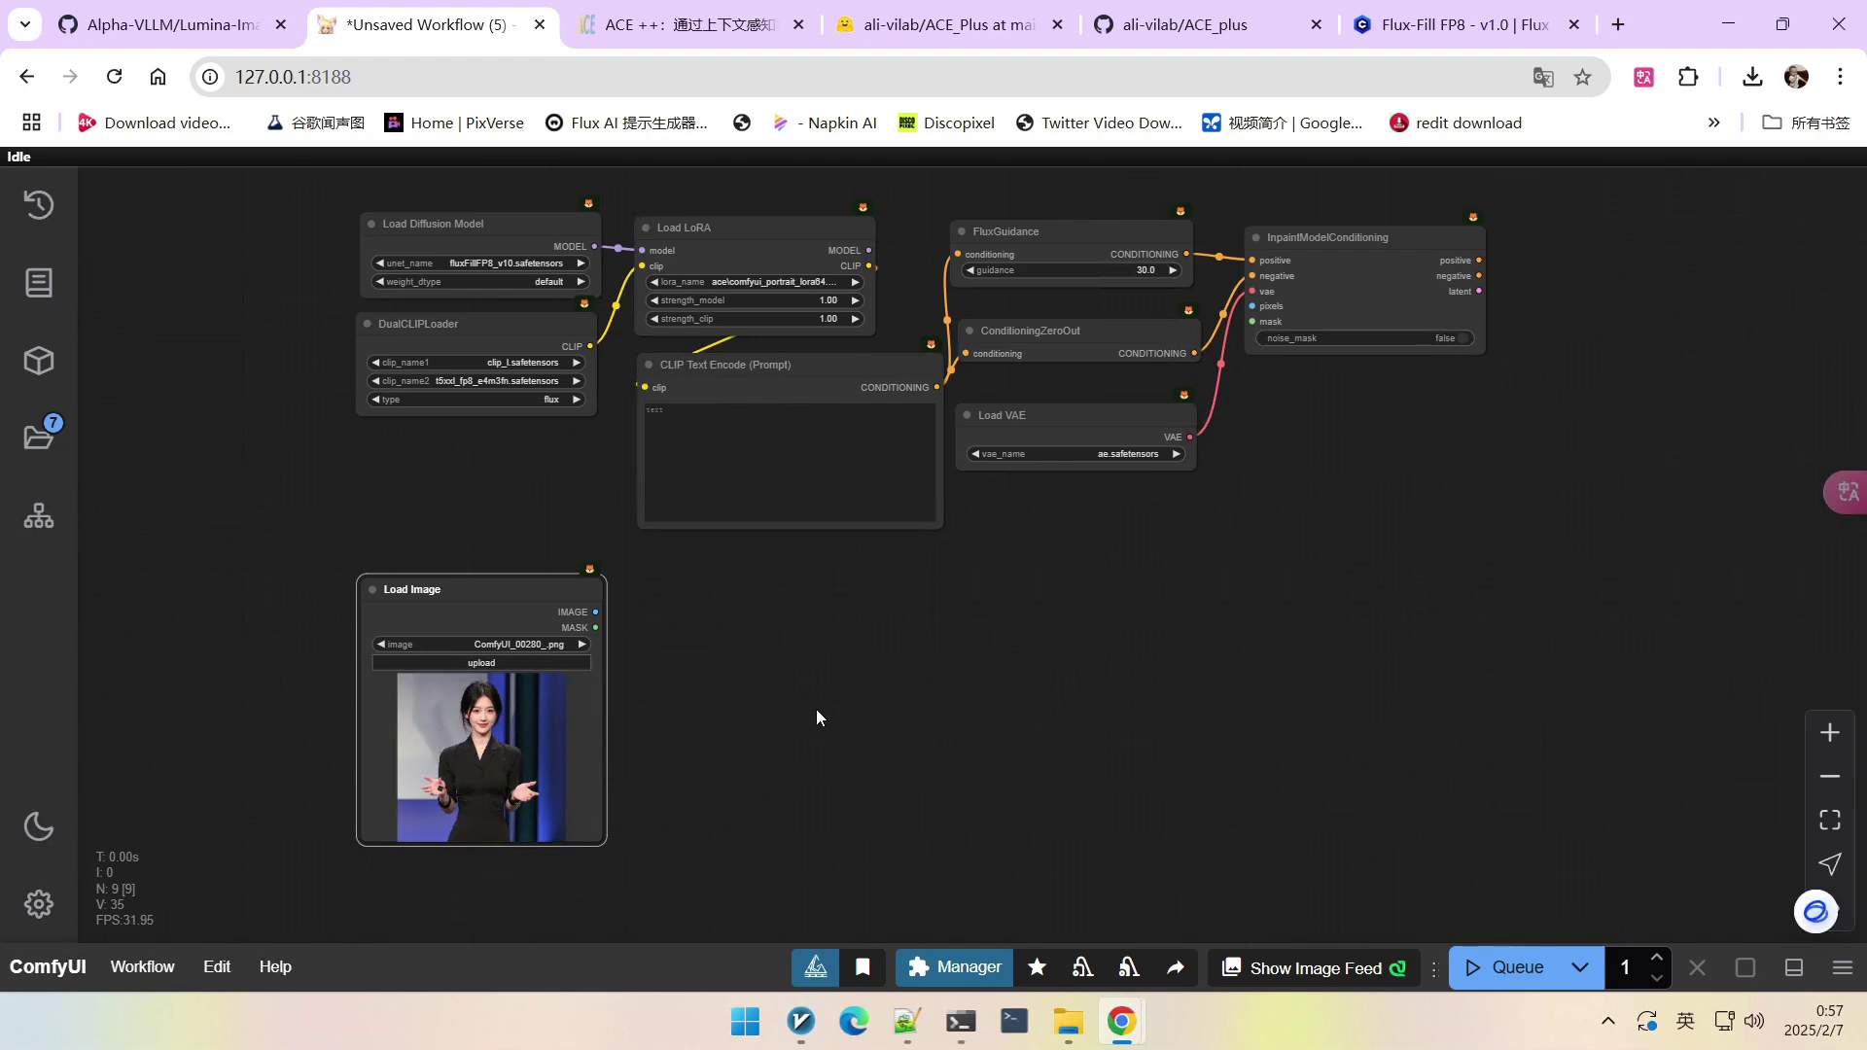
Add the KJNodes Resize Image node beside Load Image and link the loaded image to its image input.
scroll(702, 646, "up", 2)
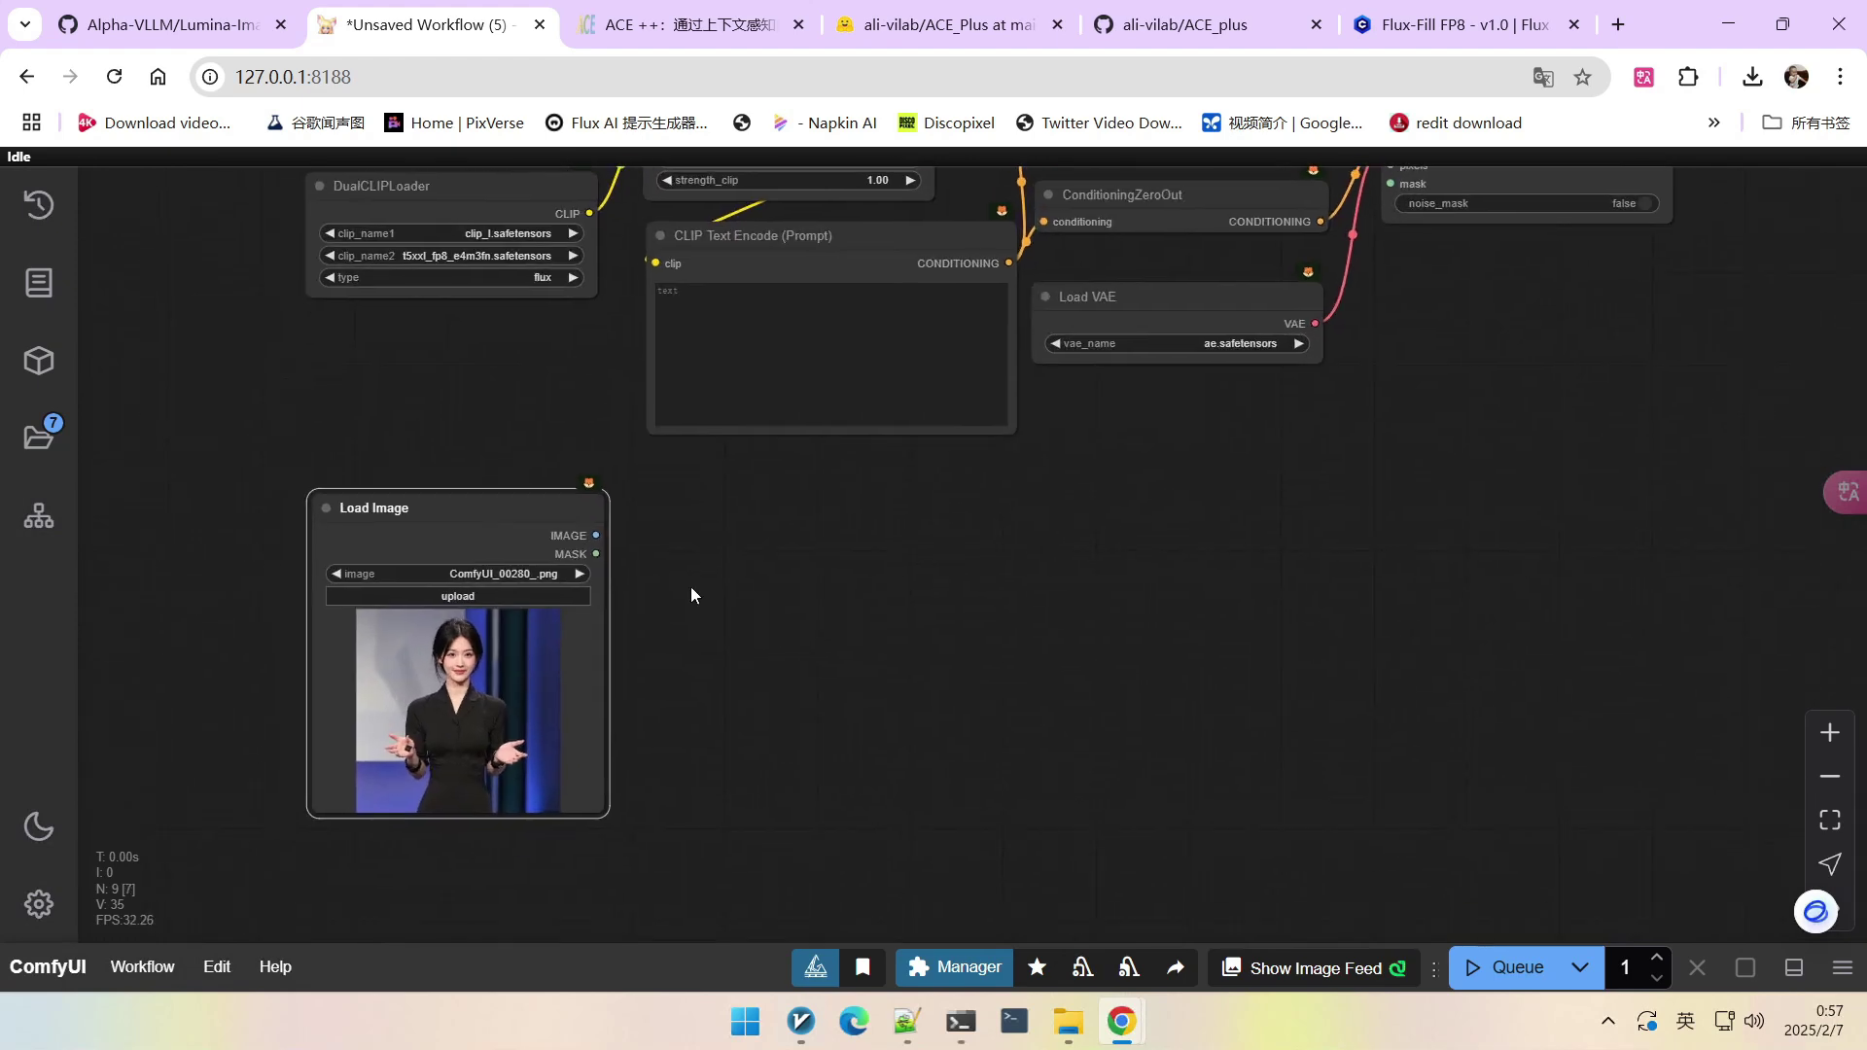
double_click(691, 586)
type("resi")
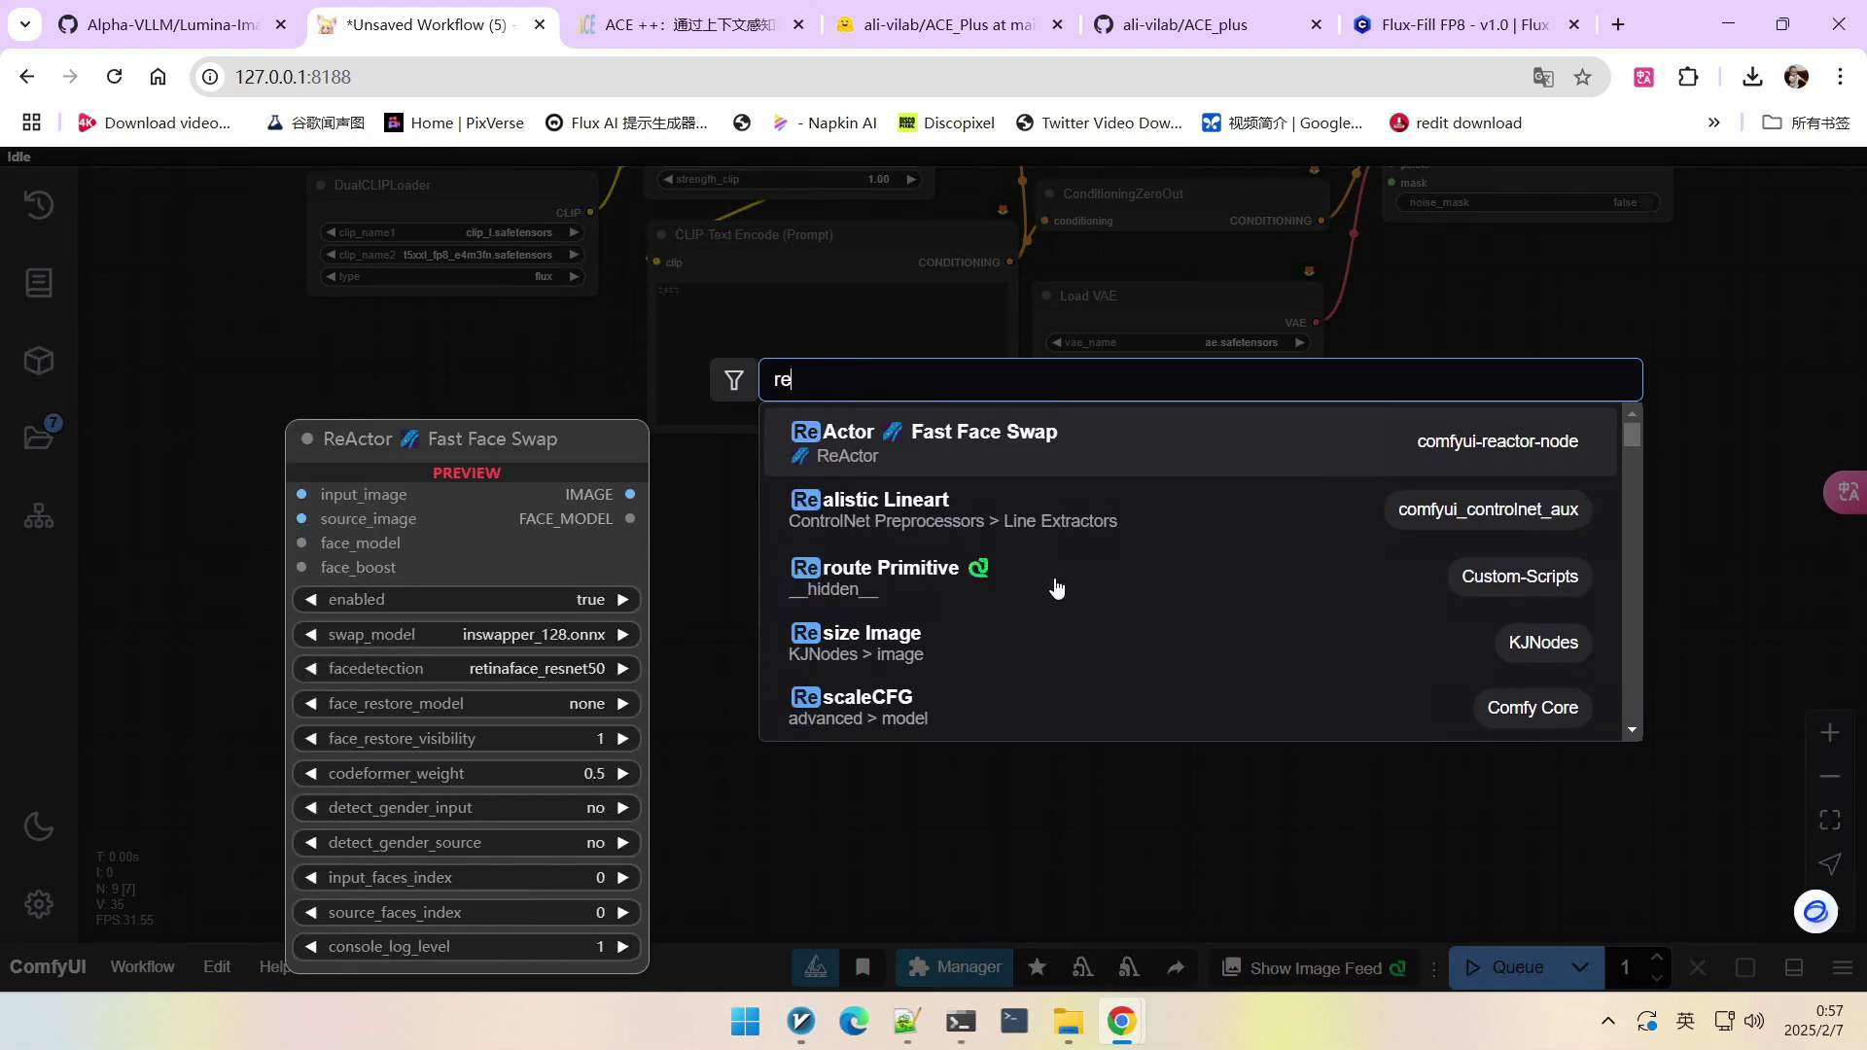
left_click(883, 452)
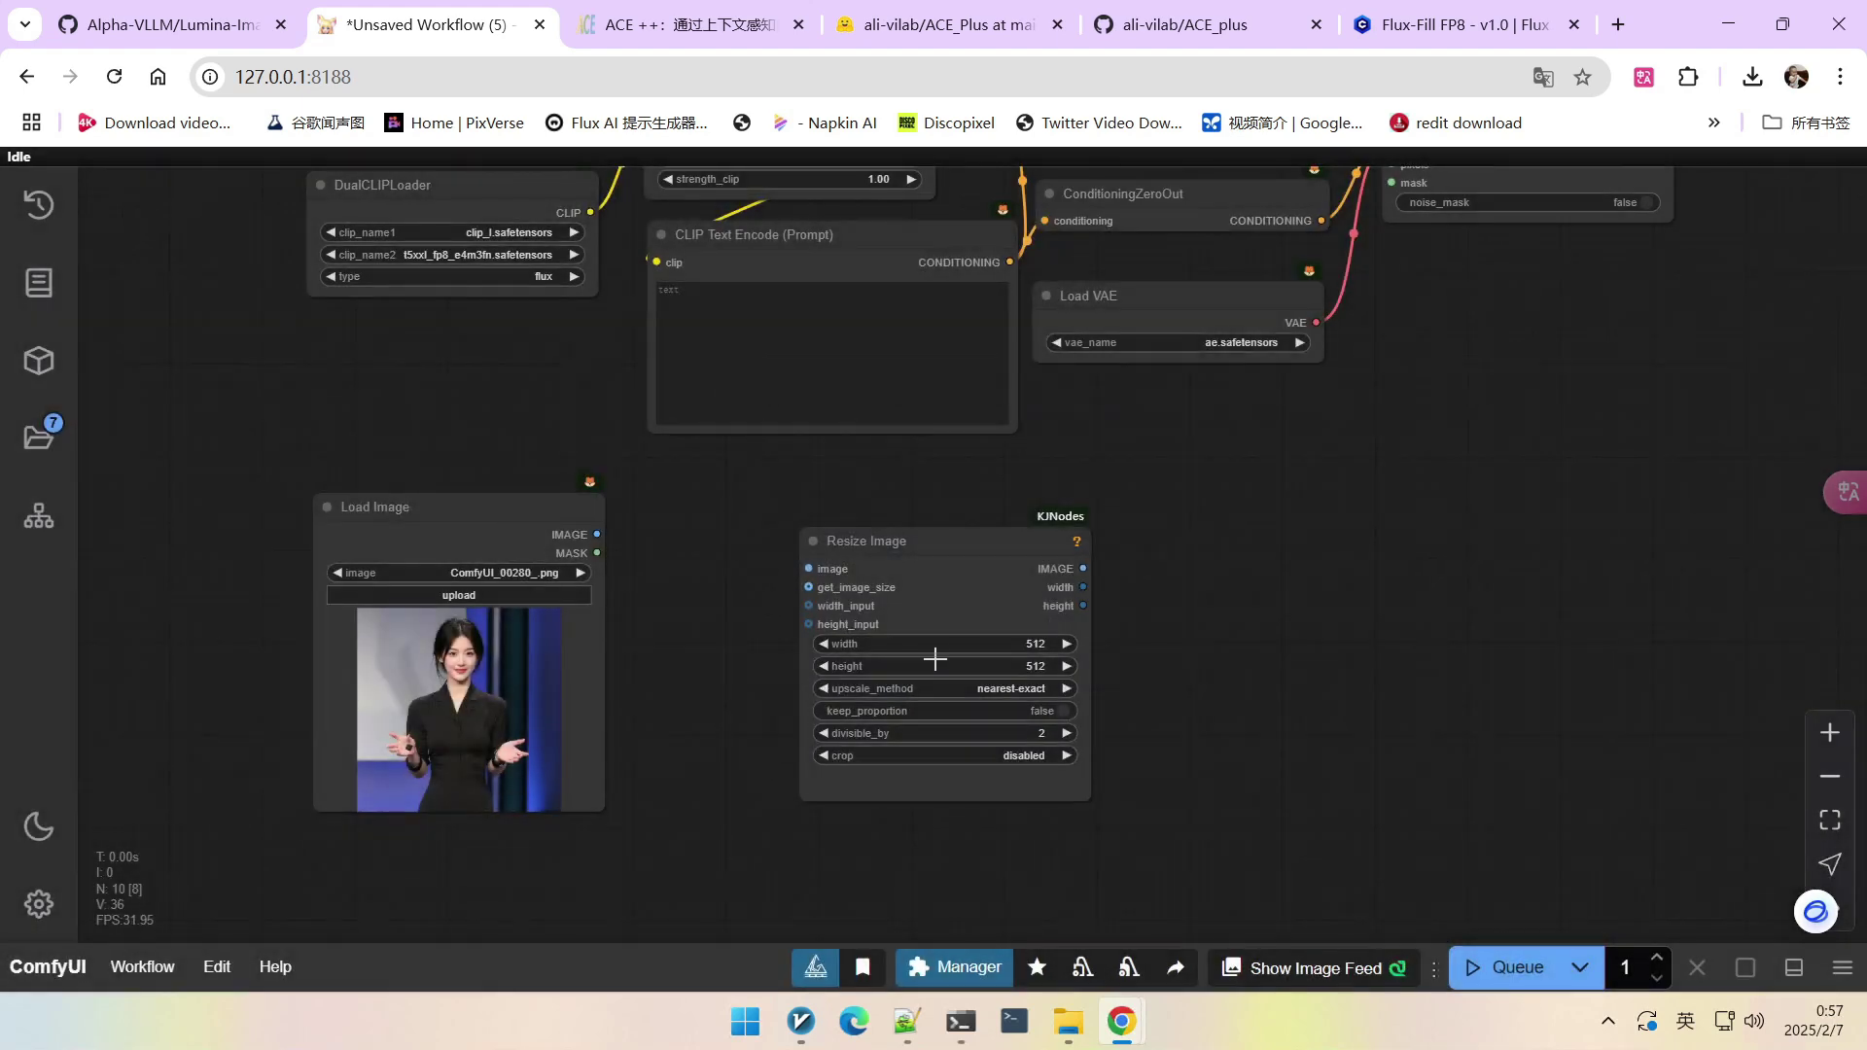
scroll(892, 626, "up", 2)
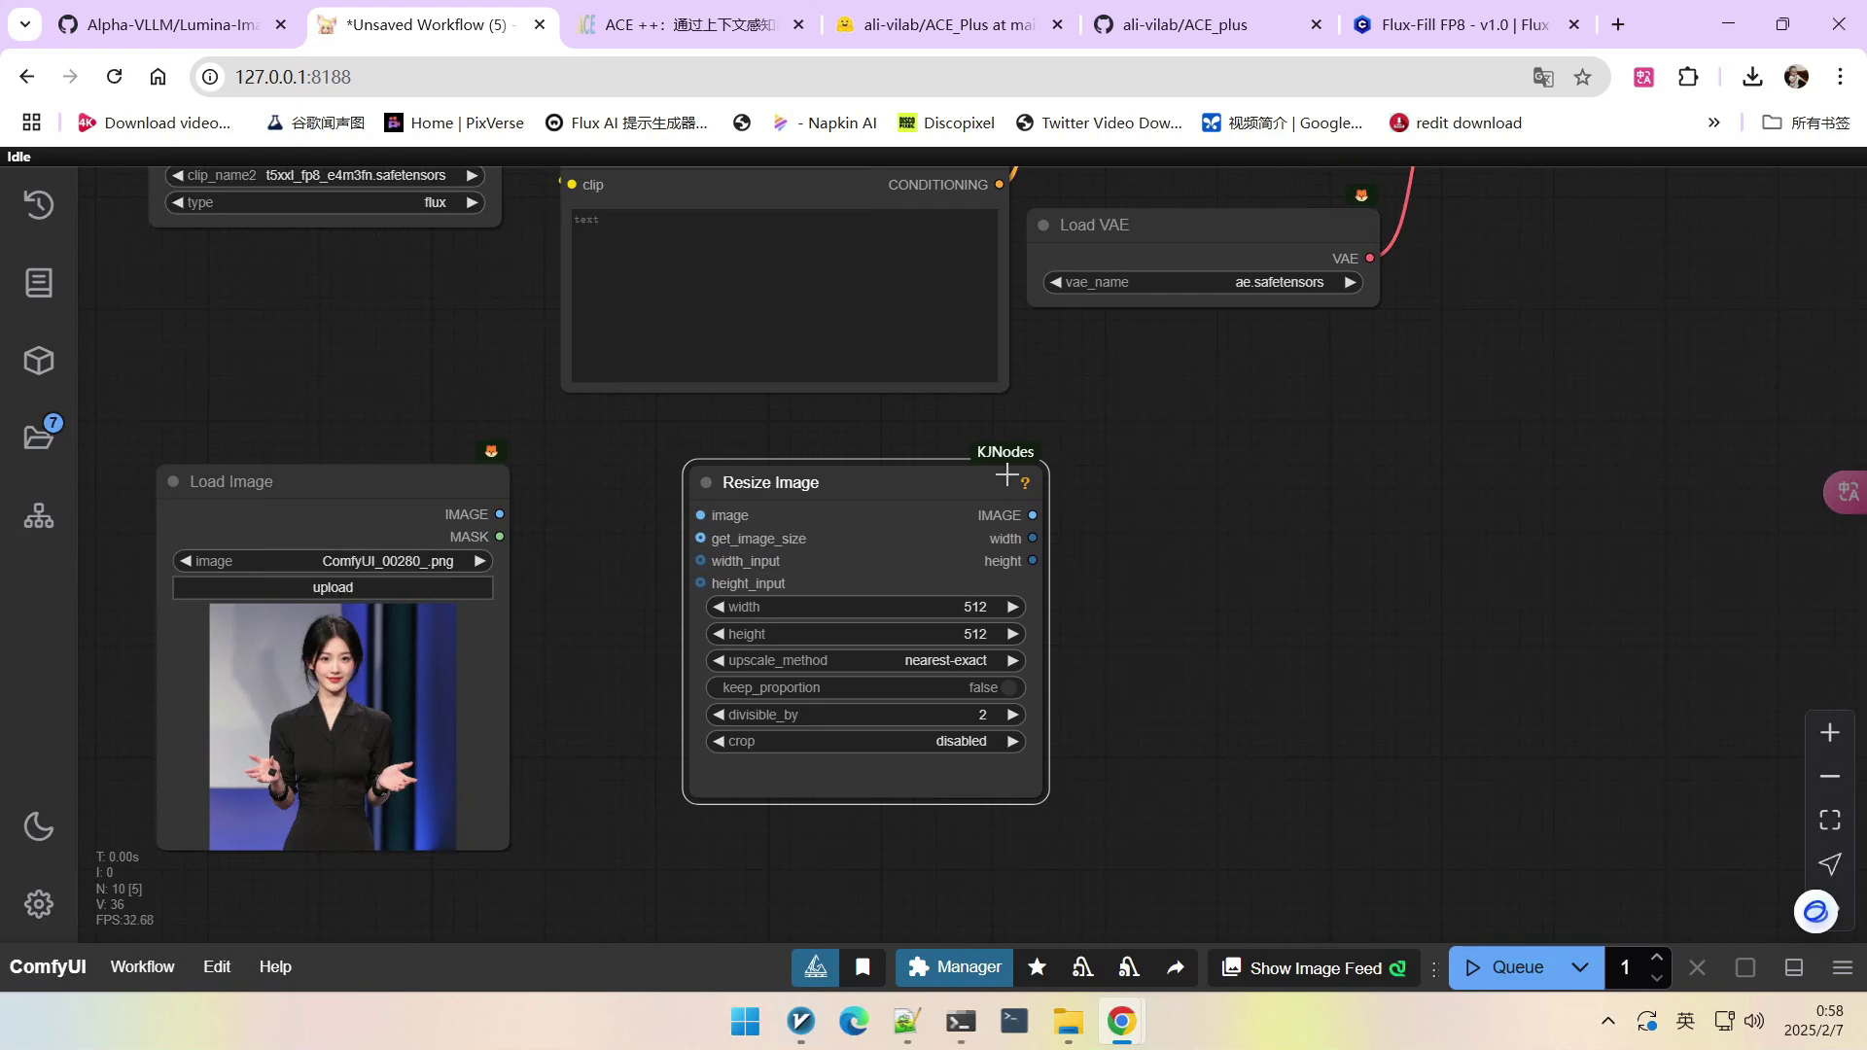
left_click_drag(501, 516, 700, 516)
Configure Resize Image with width 0, height 1024, keep_proportion true and the lanczos upscale method.
scroll(948, 608, "up", 3)
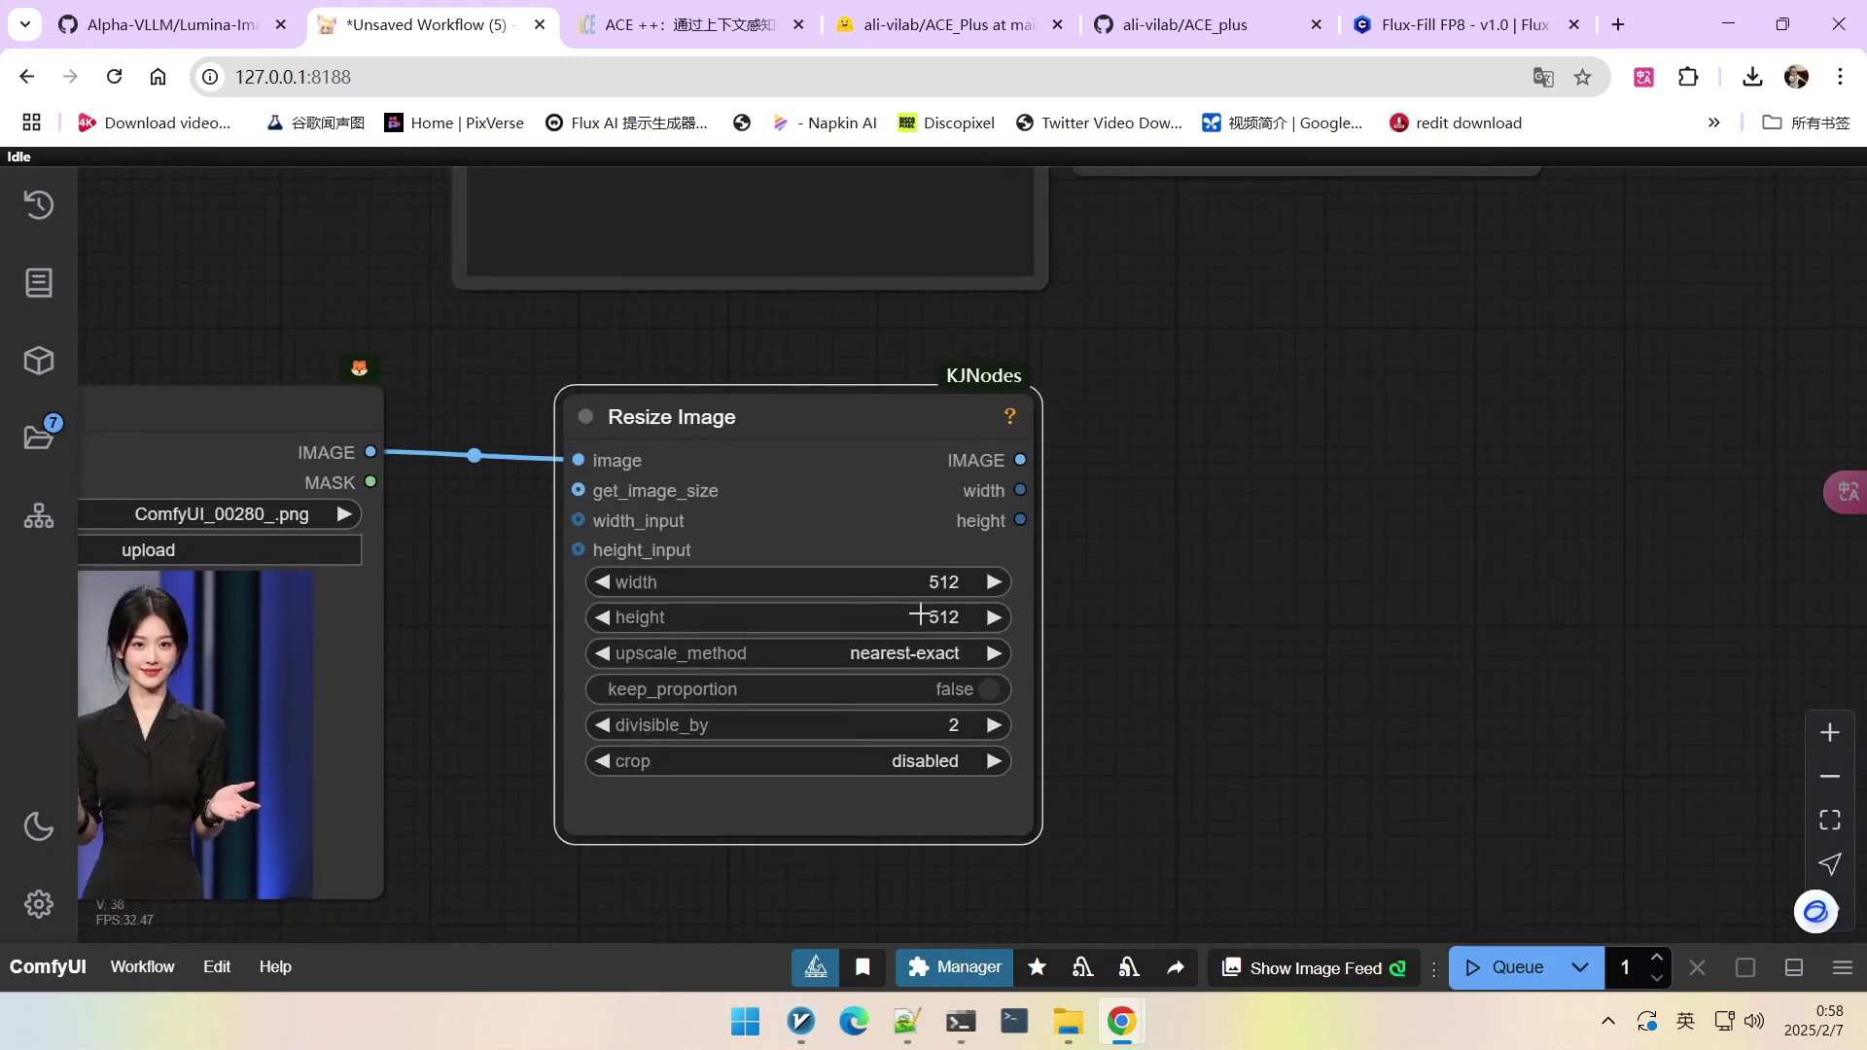
left_click(933, 627)
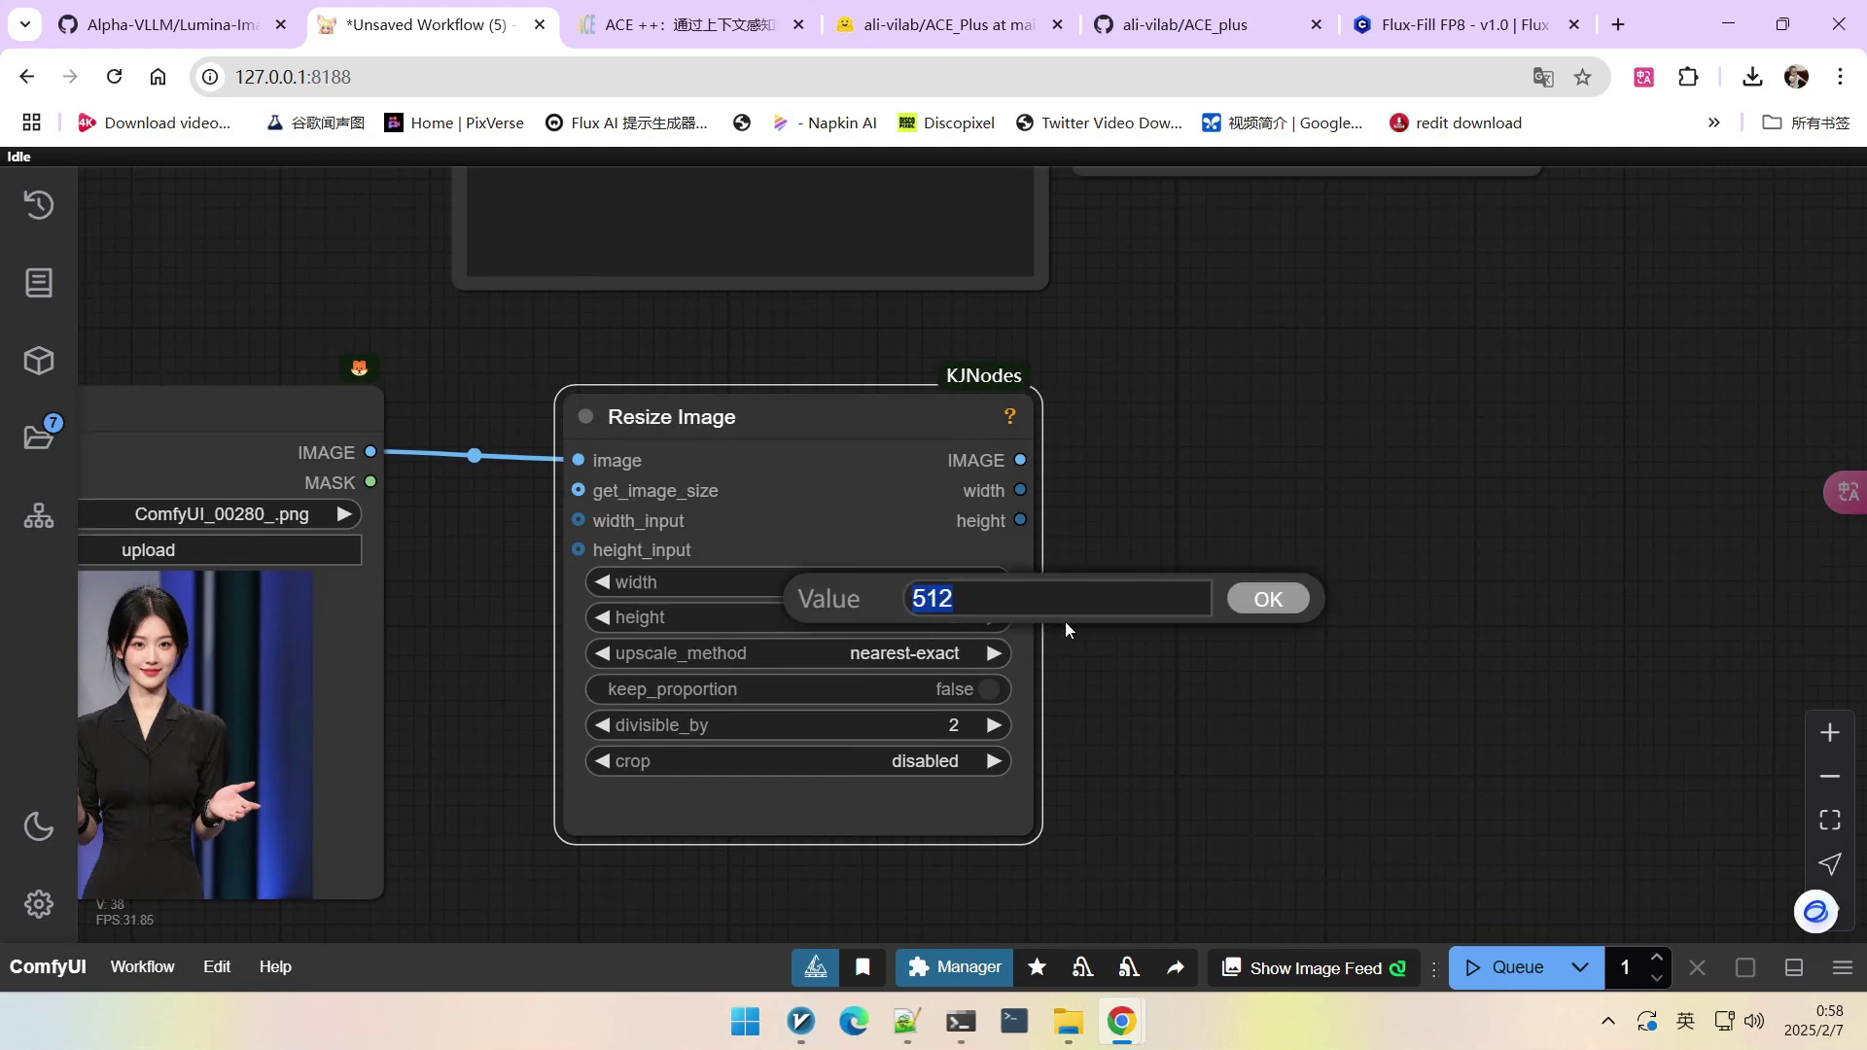
type("1024")
key("Return")
left_click(939, 581)
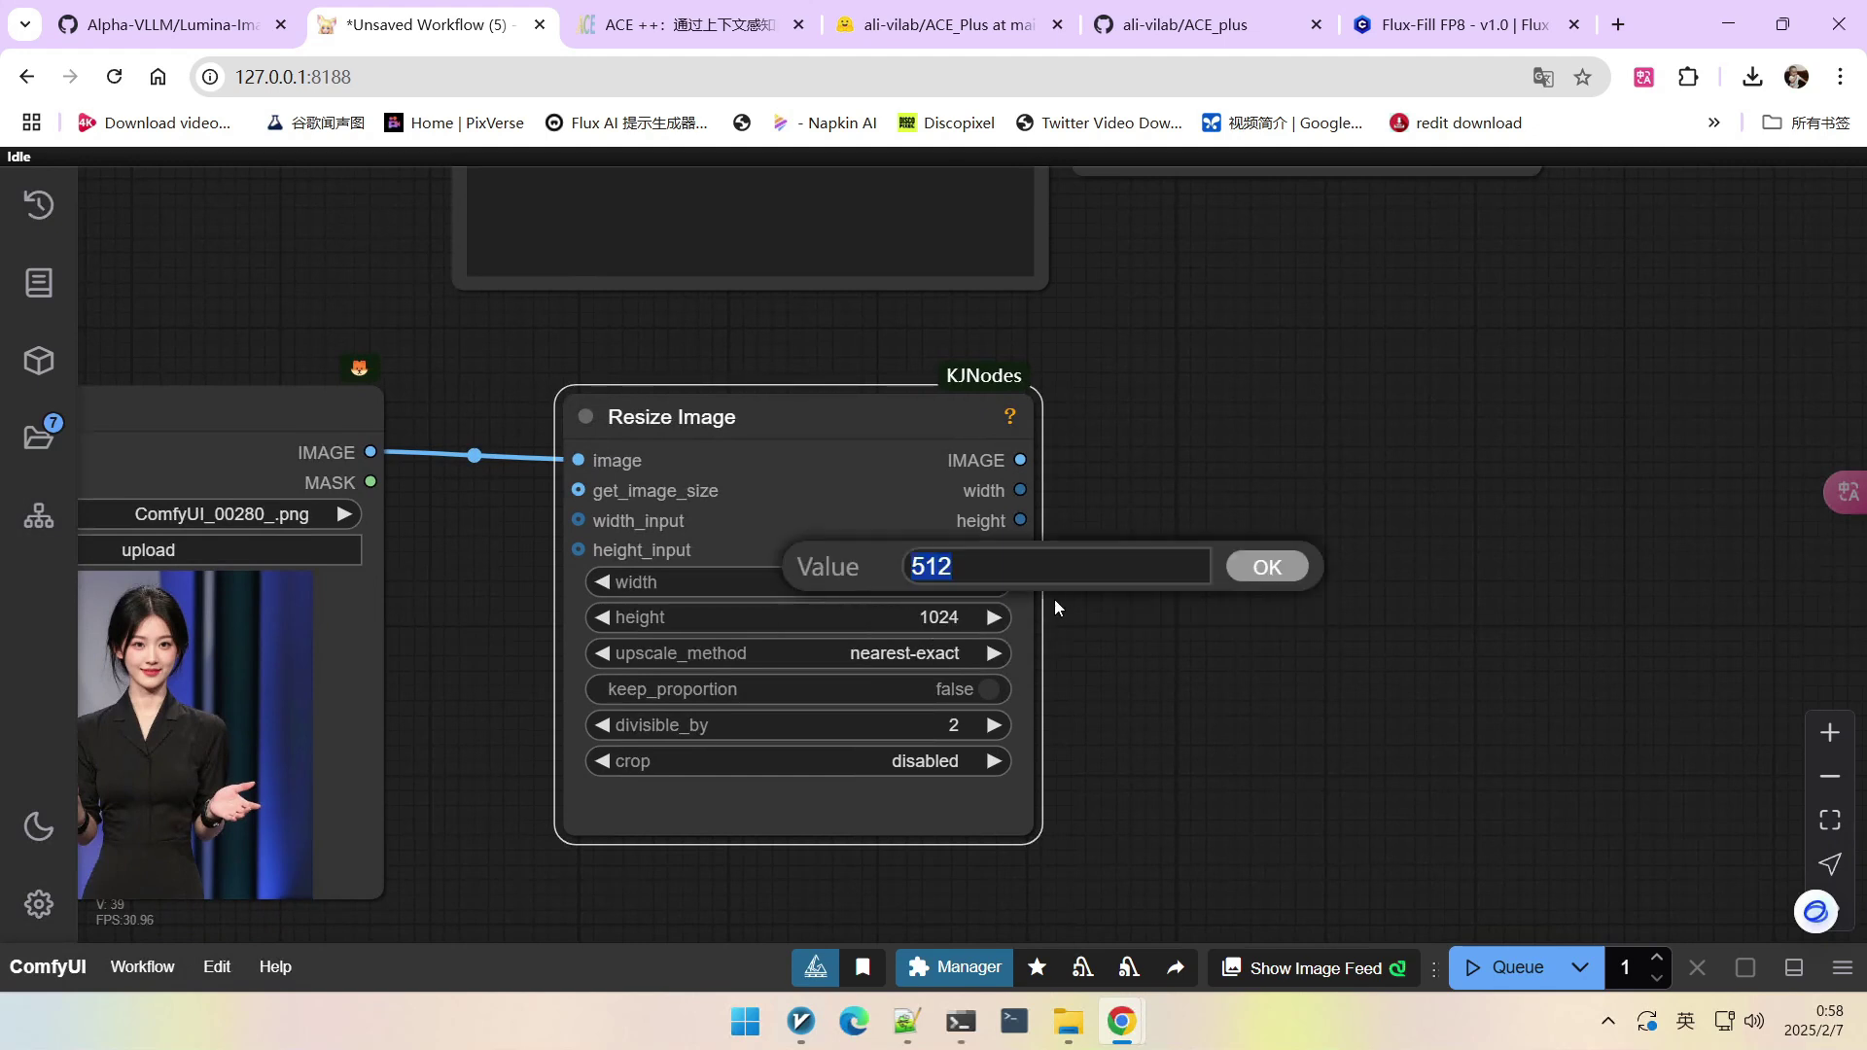
type("0")
key("Return")
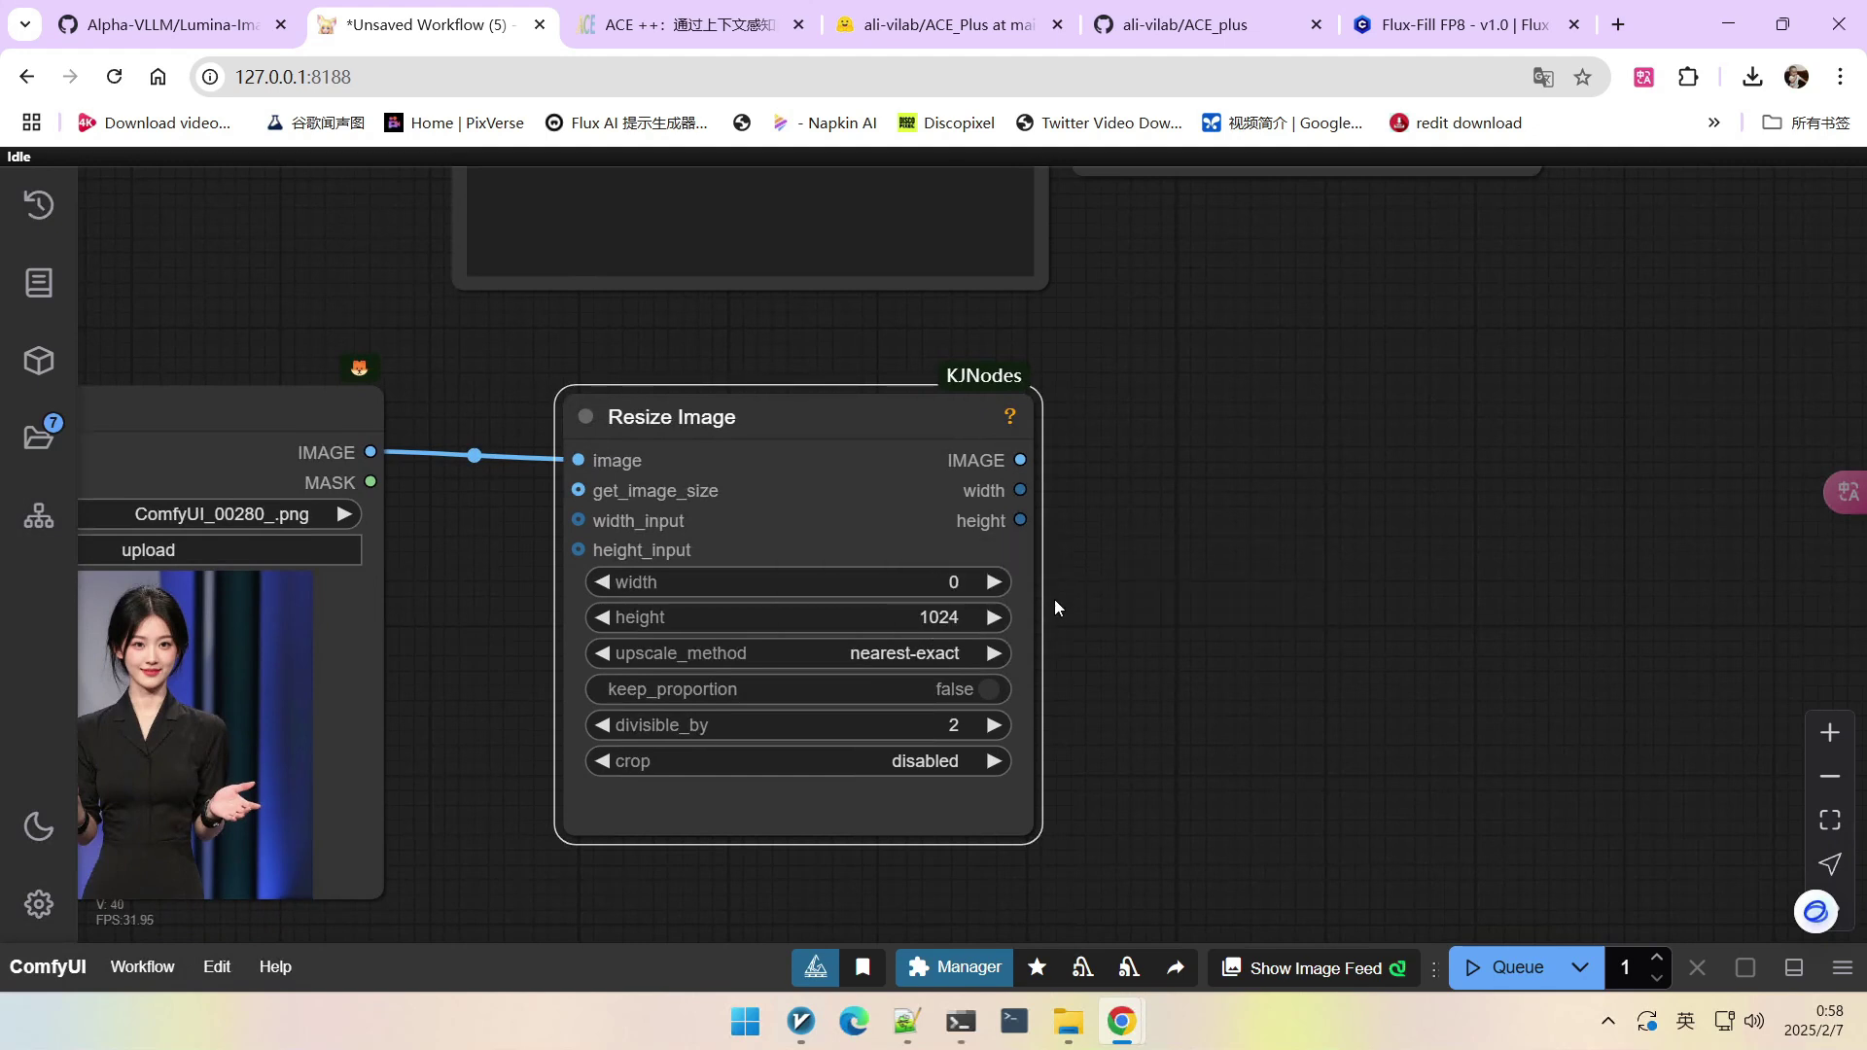
left_click(964, 697)
scroll(1097, 719, "down", 2)
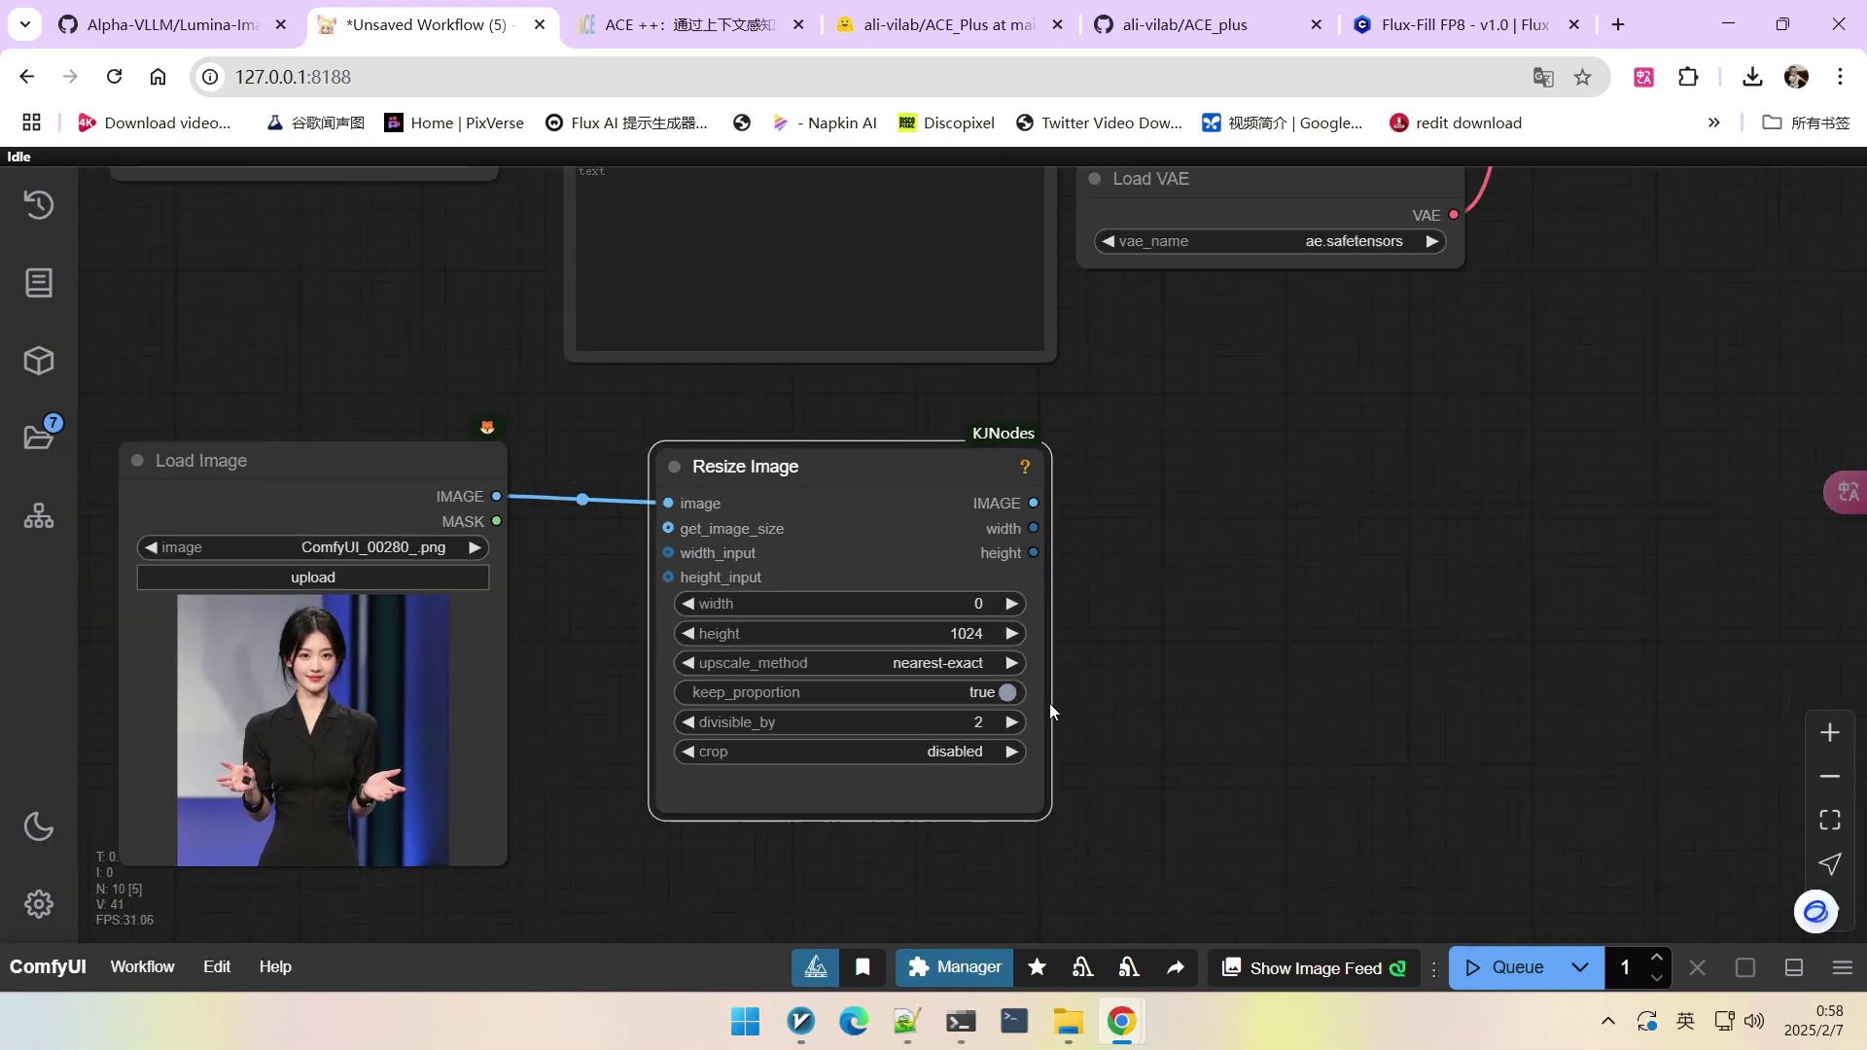
left_click(972, 662)
left_click(1005, 789)
Run the workflow with a temporary Preview Image node on the resized image output and delete that node.
scroll(1128, 686, "down", 3)
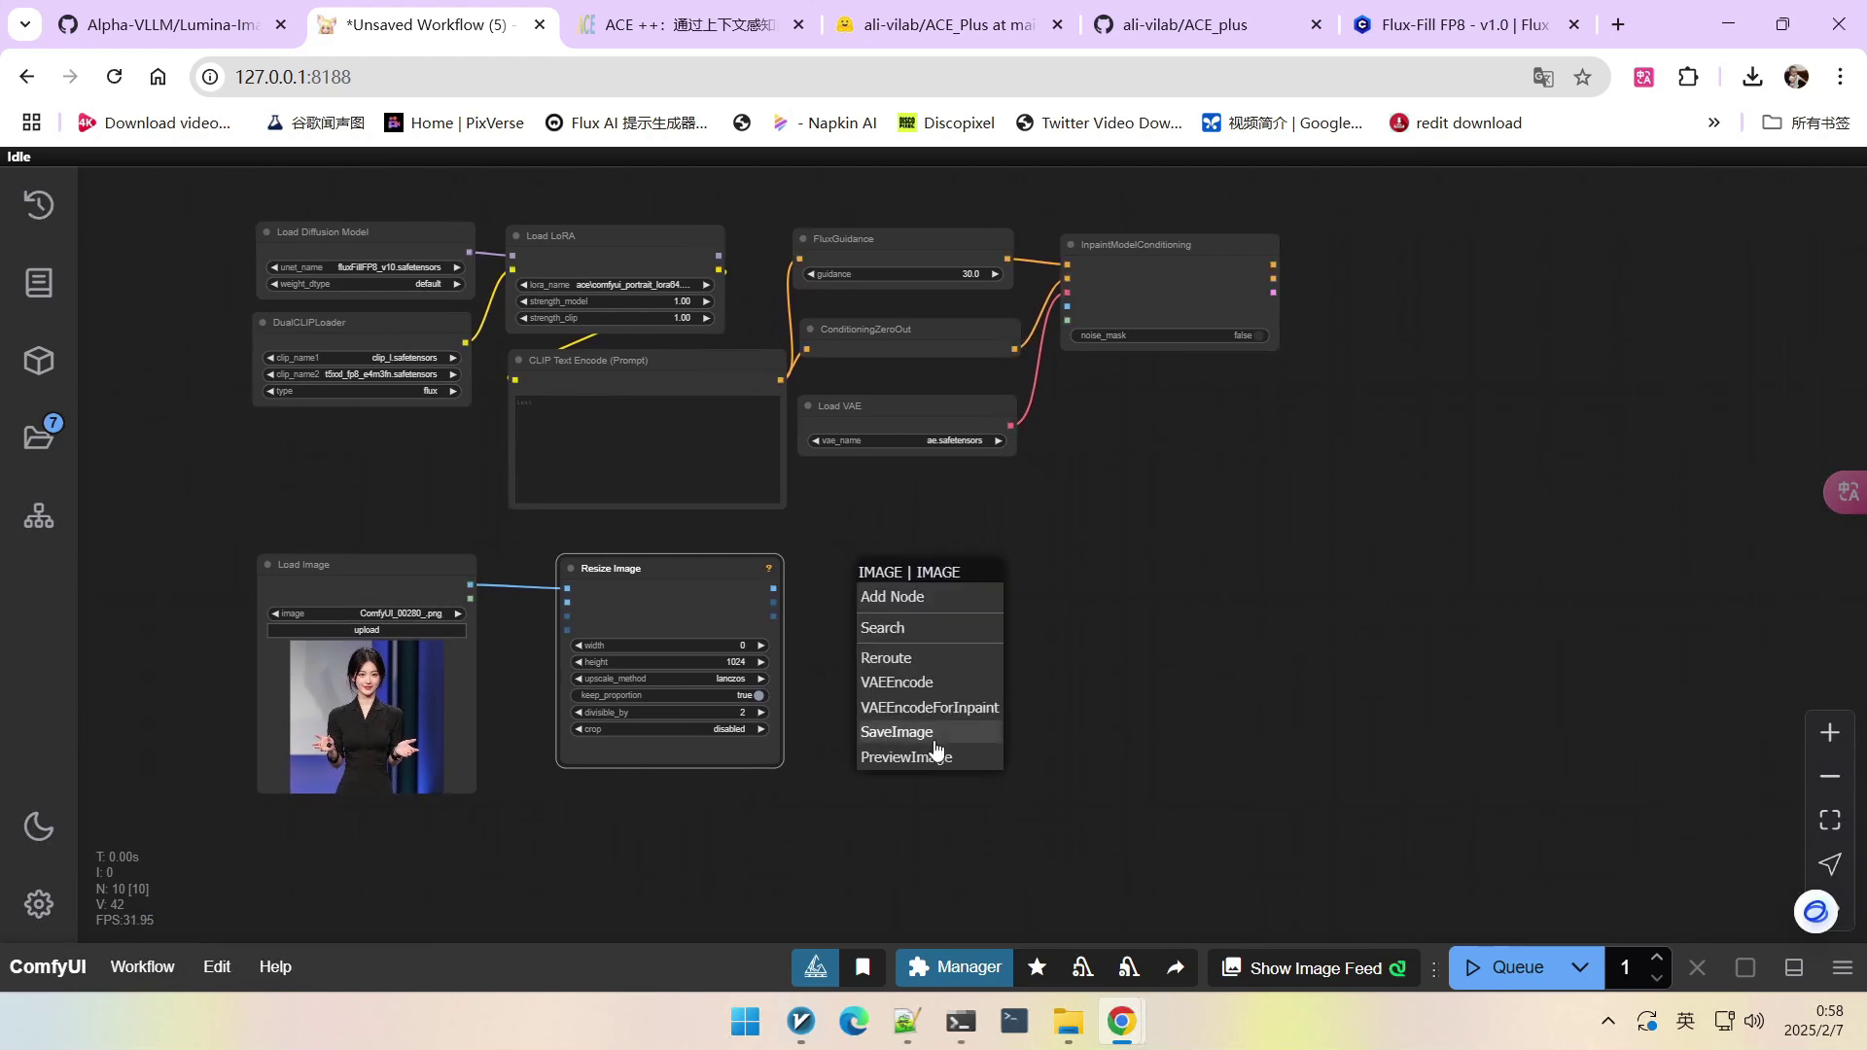
left_click(937, 755)
key("ctrl+Return")
scroll(938, 754, "up", 5)
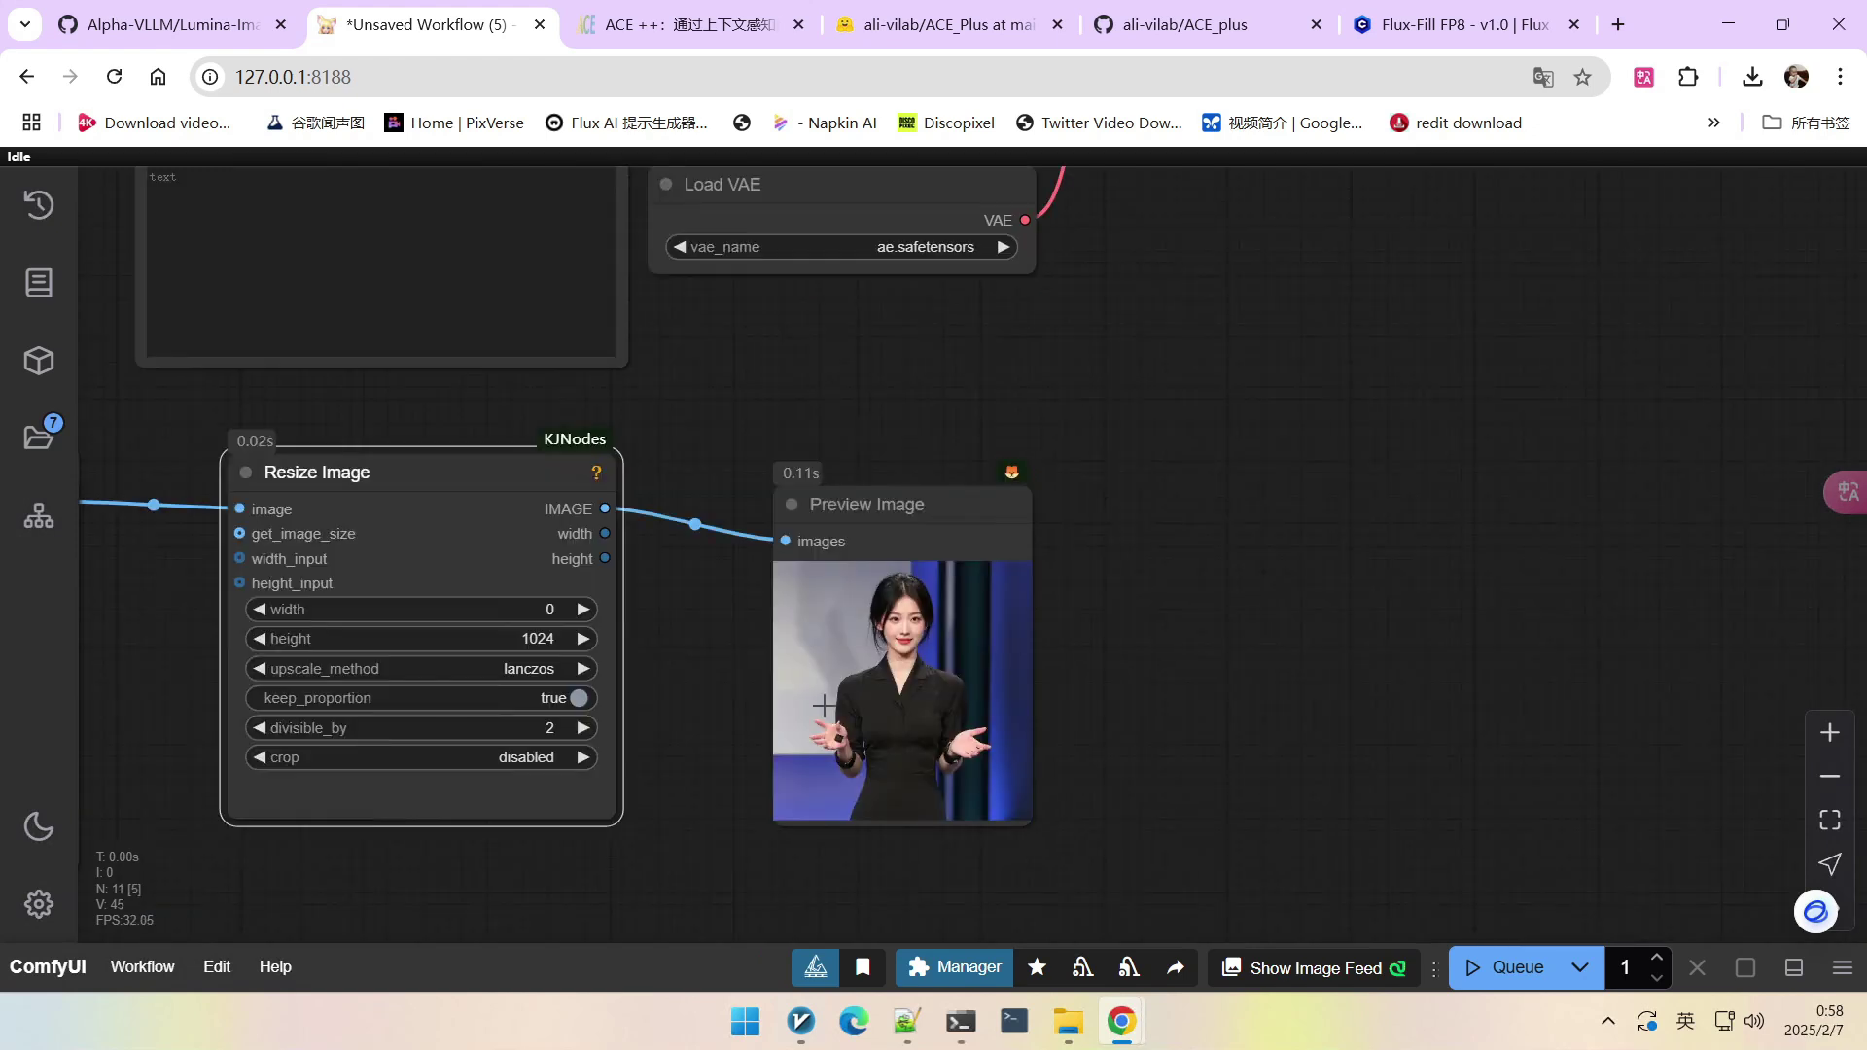
left_click(856, 505)
key("Delete")
Add a Pad Image for Outpainting node, linking Resize Image's image output to image and its height output to right.
left_click_drag(754, 553, 1009, 467)
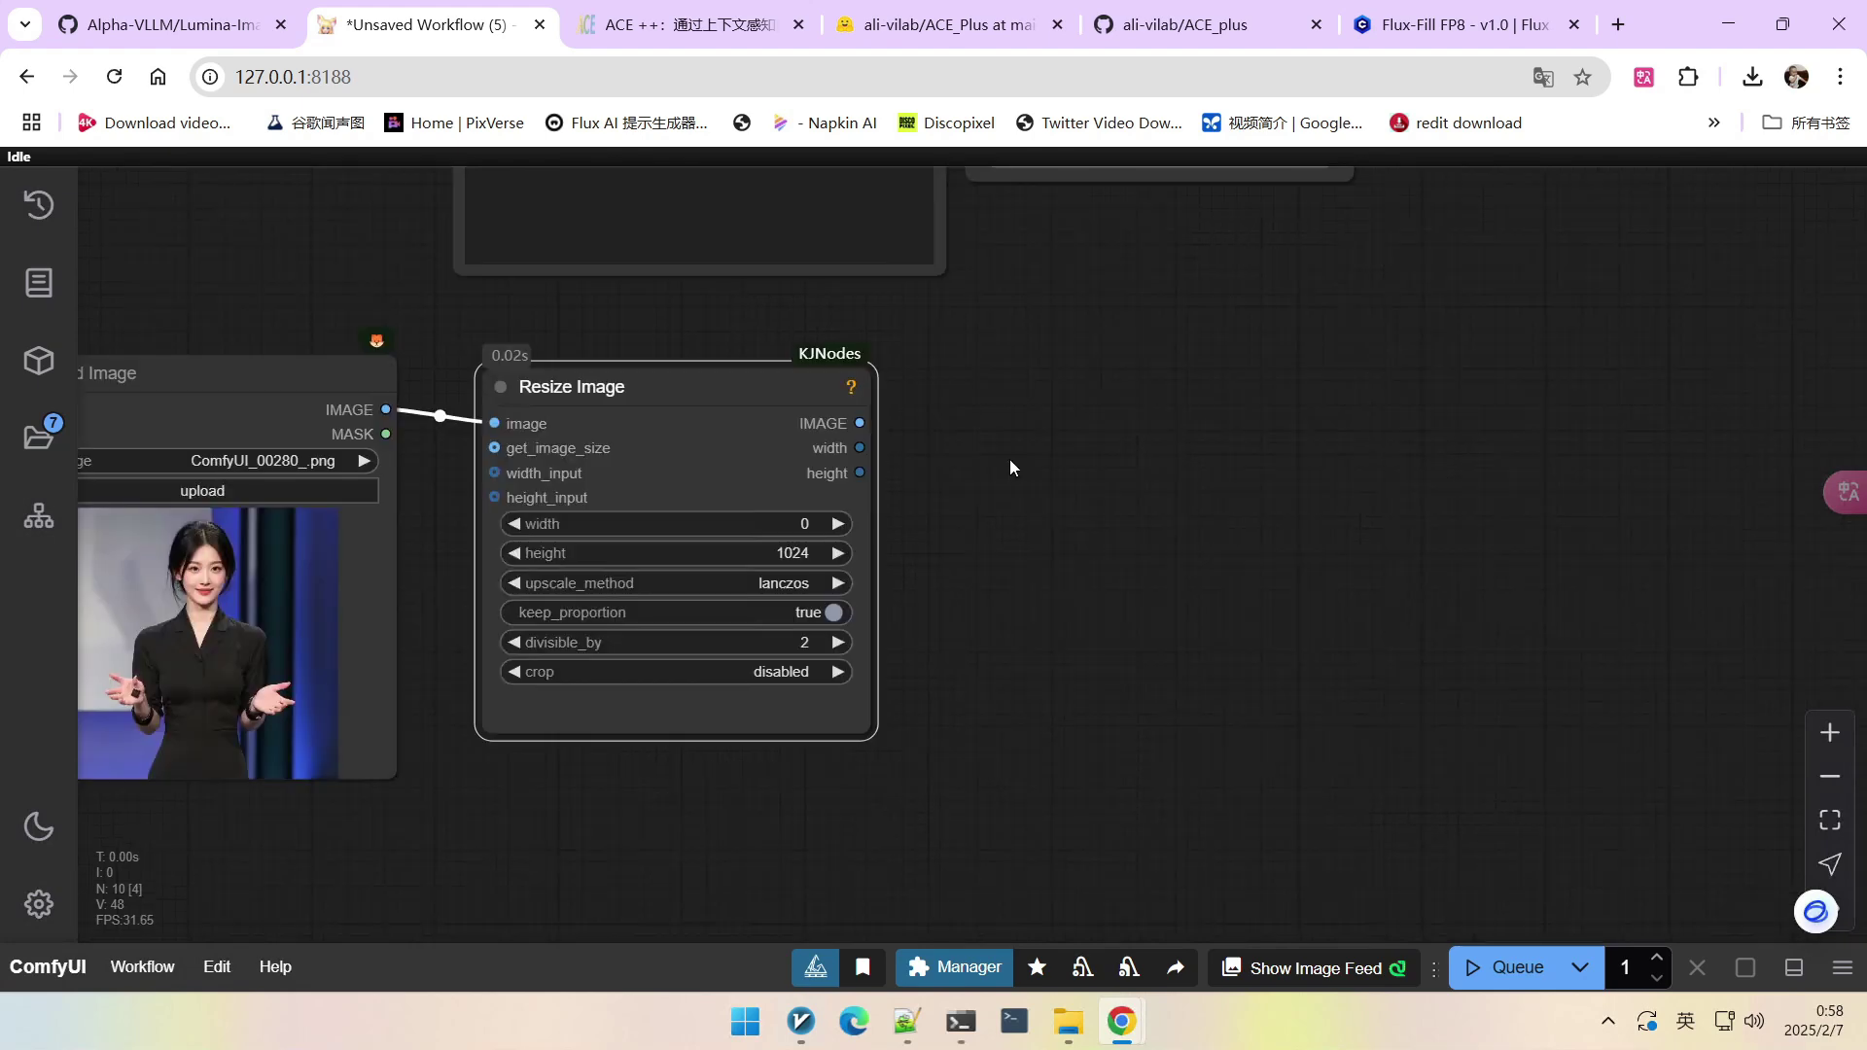
double_click(1041, 451)
type("pad")
key("Return")
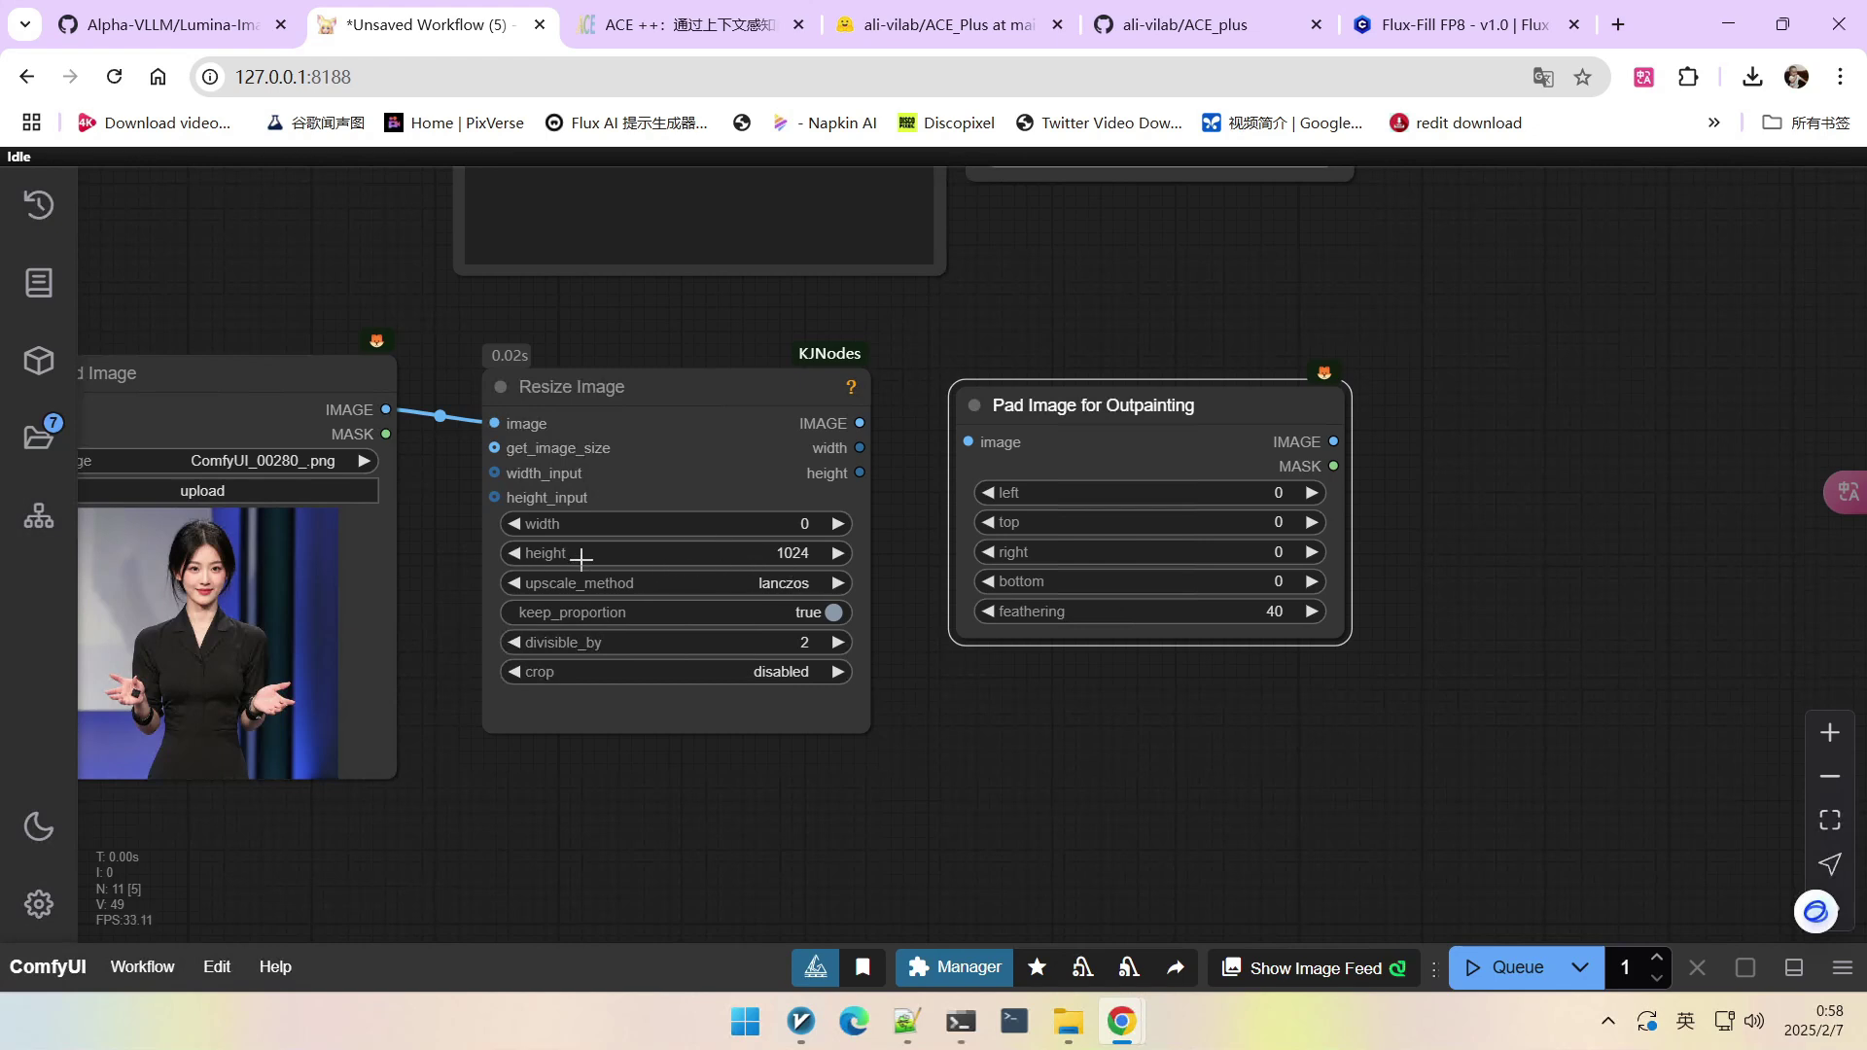
left_click_drag(860, 473, 982, 551)
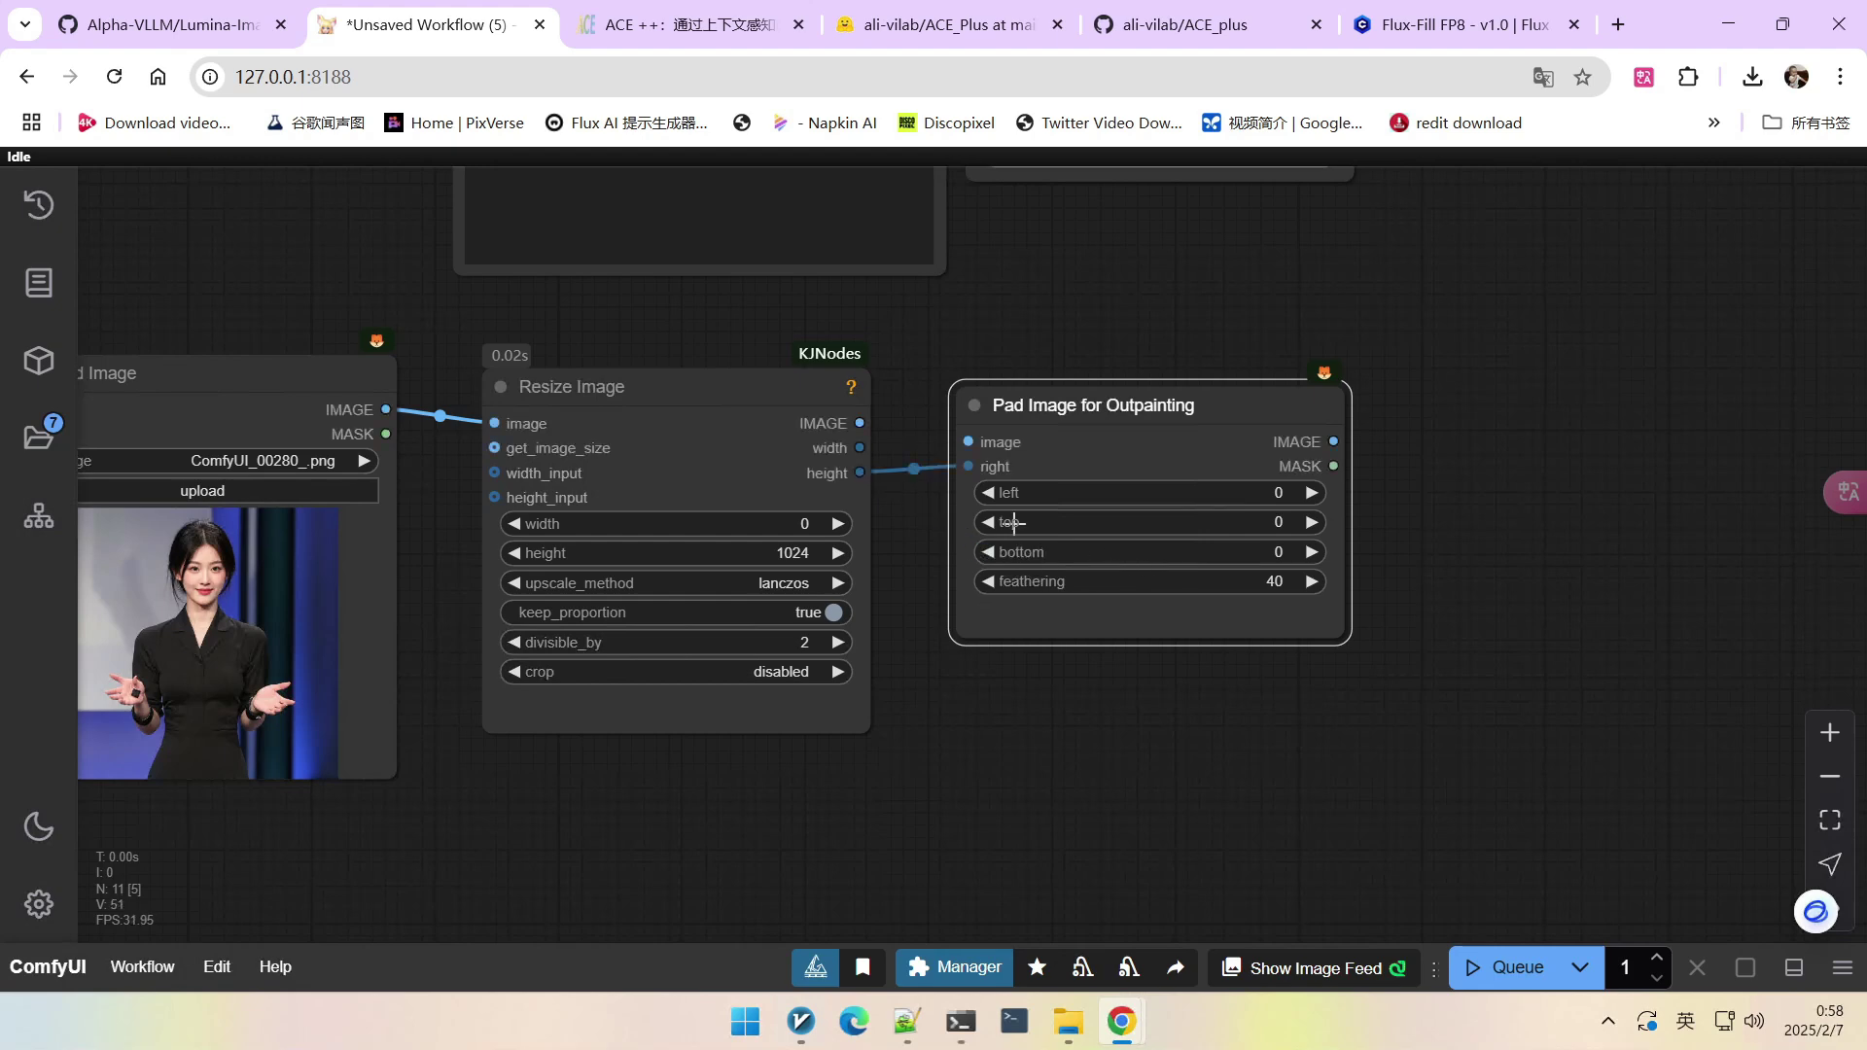
left_click_drag(857, 419, 969, 441)
scroll(1134, 494, "right", 4)
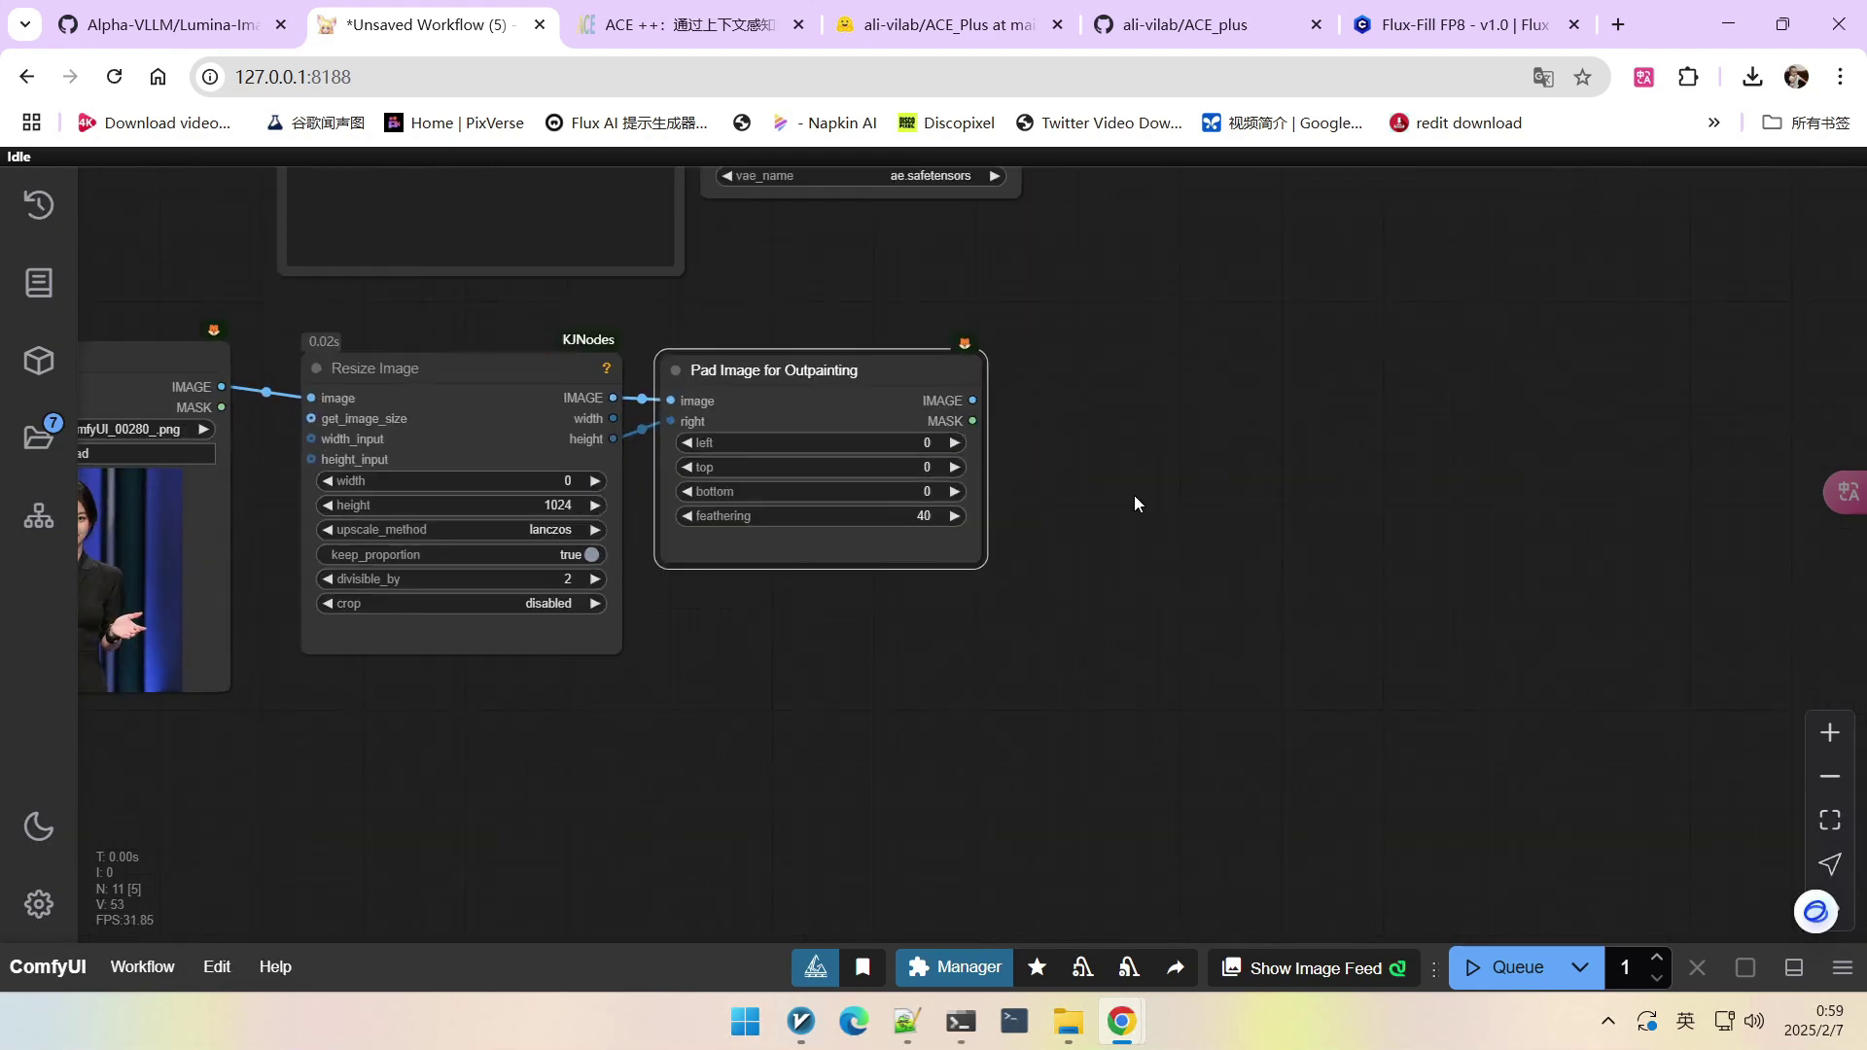
Add an ImageAndMaskPreview node and link the image and mask outputs of Pad Image for Outpainting to it.
double_click(931, 689)
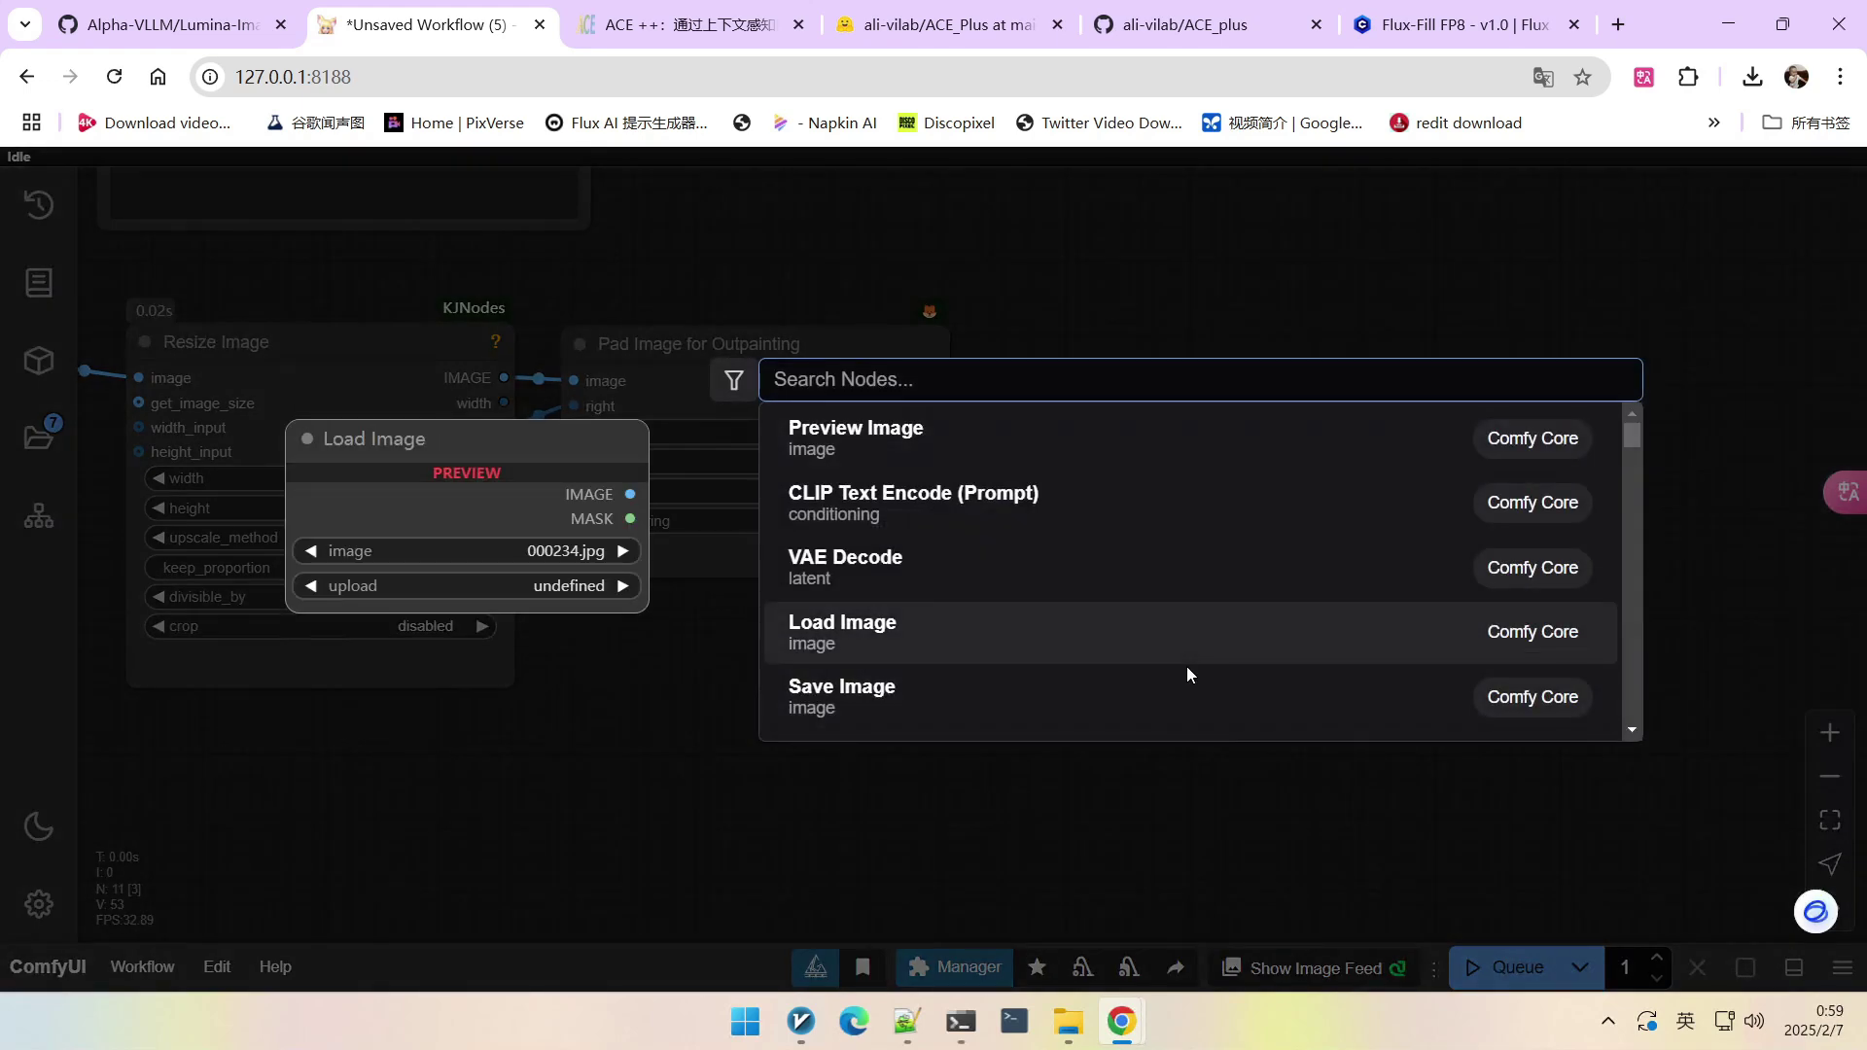
type("previeimage")
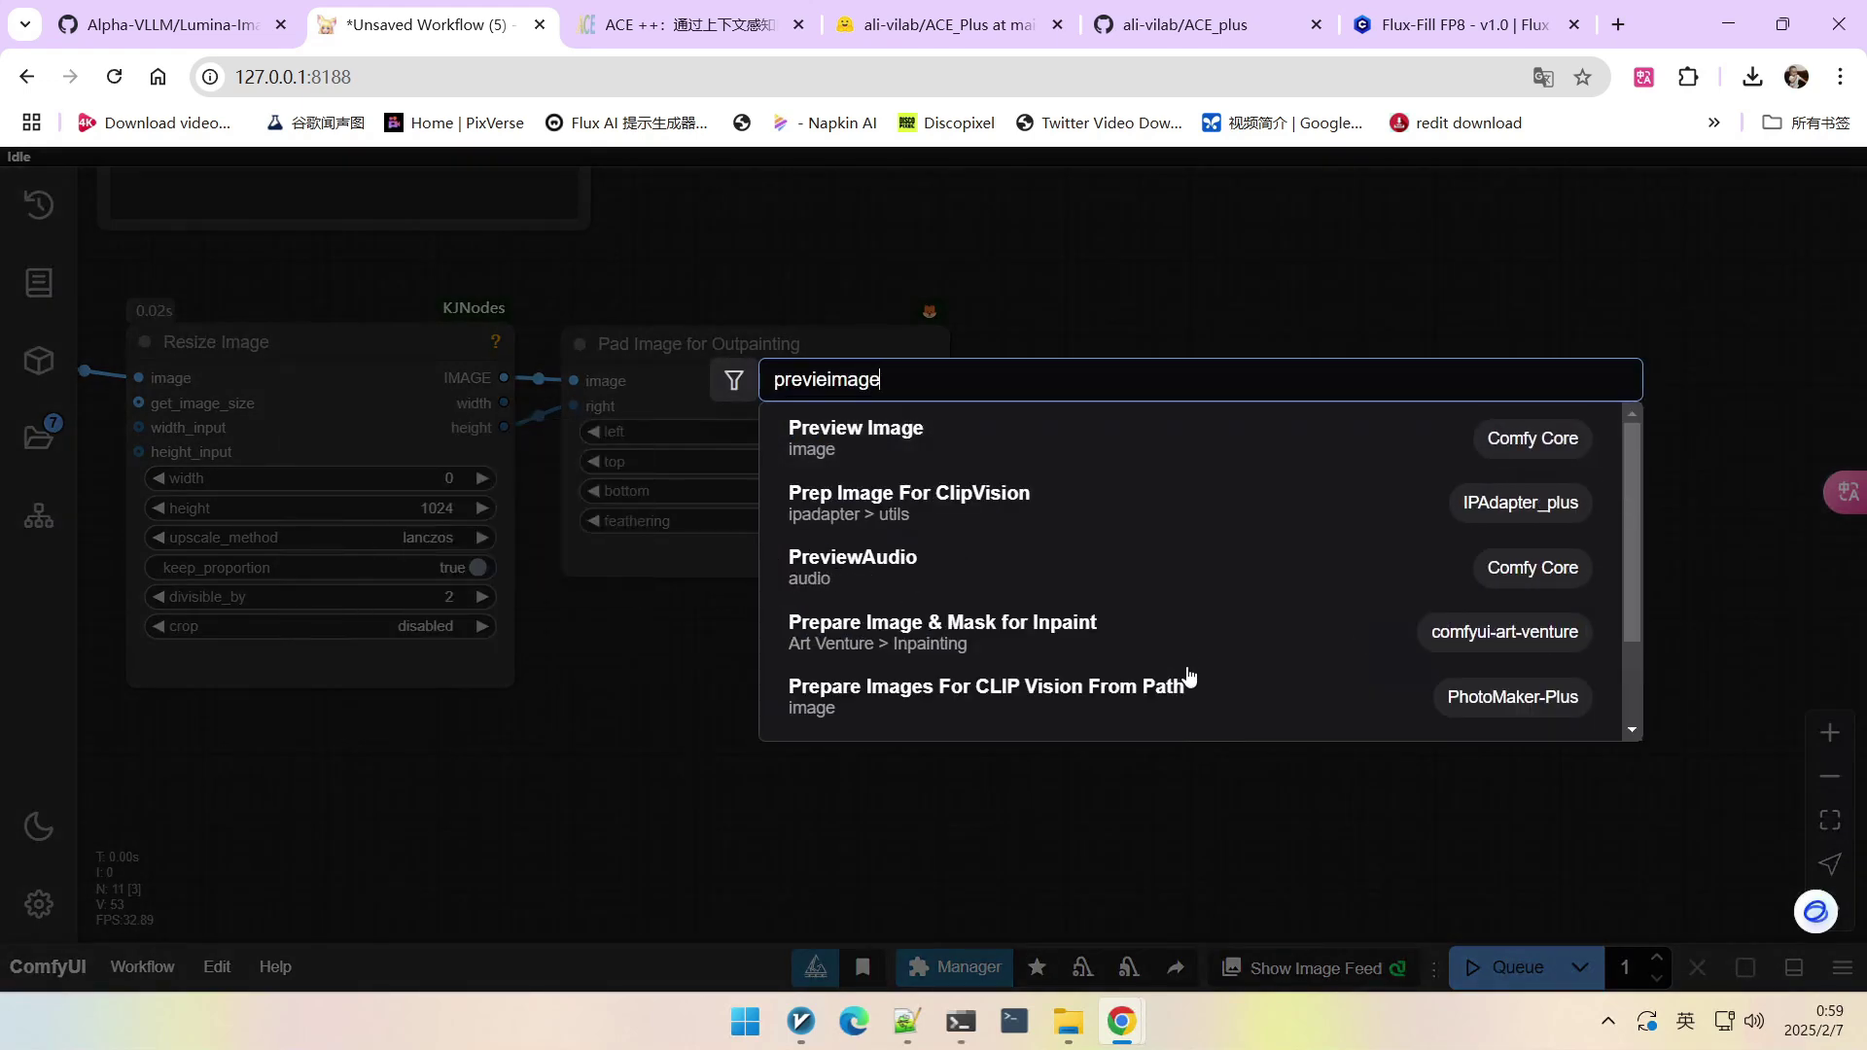
left_click(1183, 673)
left_click_drag(938, 380, 973, 658)
scroll(1105, 538, "down", 2)
left_click_drag(971, 364, 1007, 641)
Set feathering to 0 on the Pad Image for Outpainting node.
scroll(917, 480, "up", 3)
left_click(917, 479)
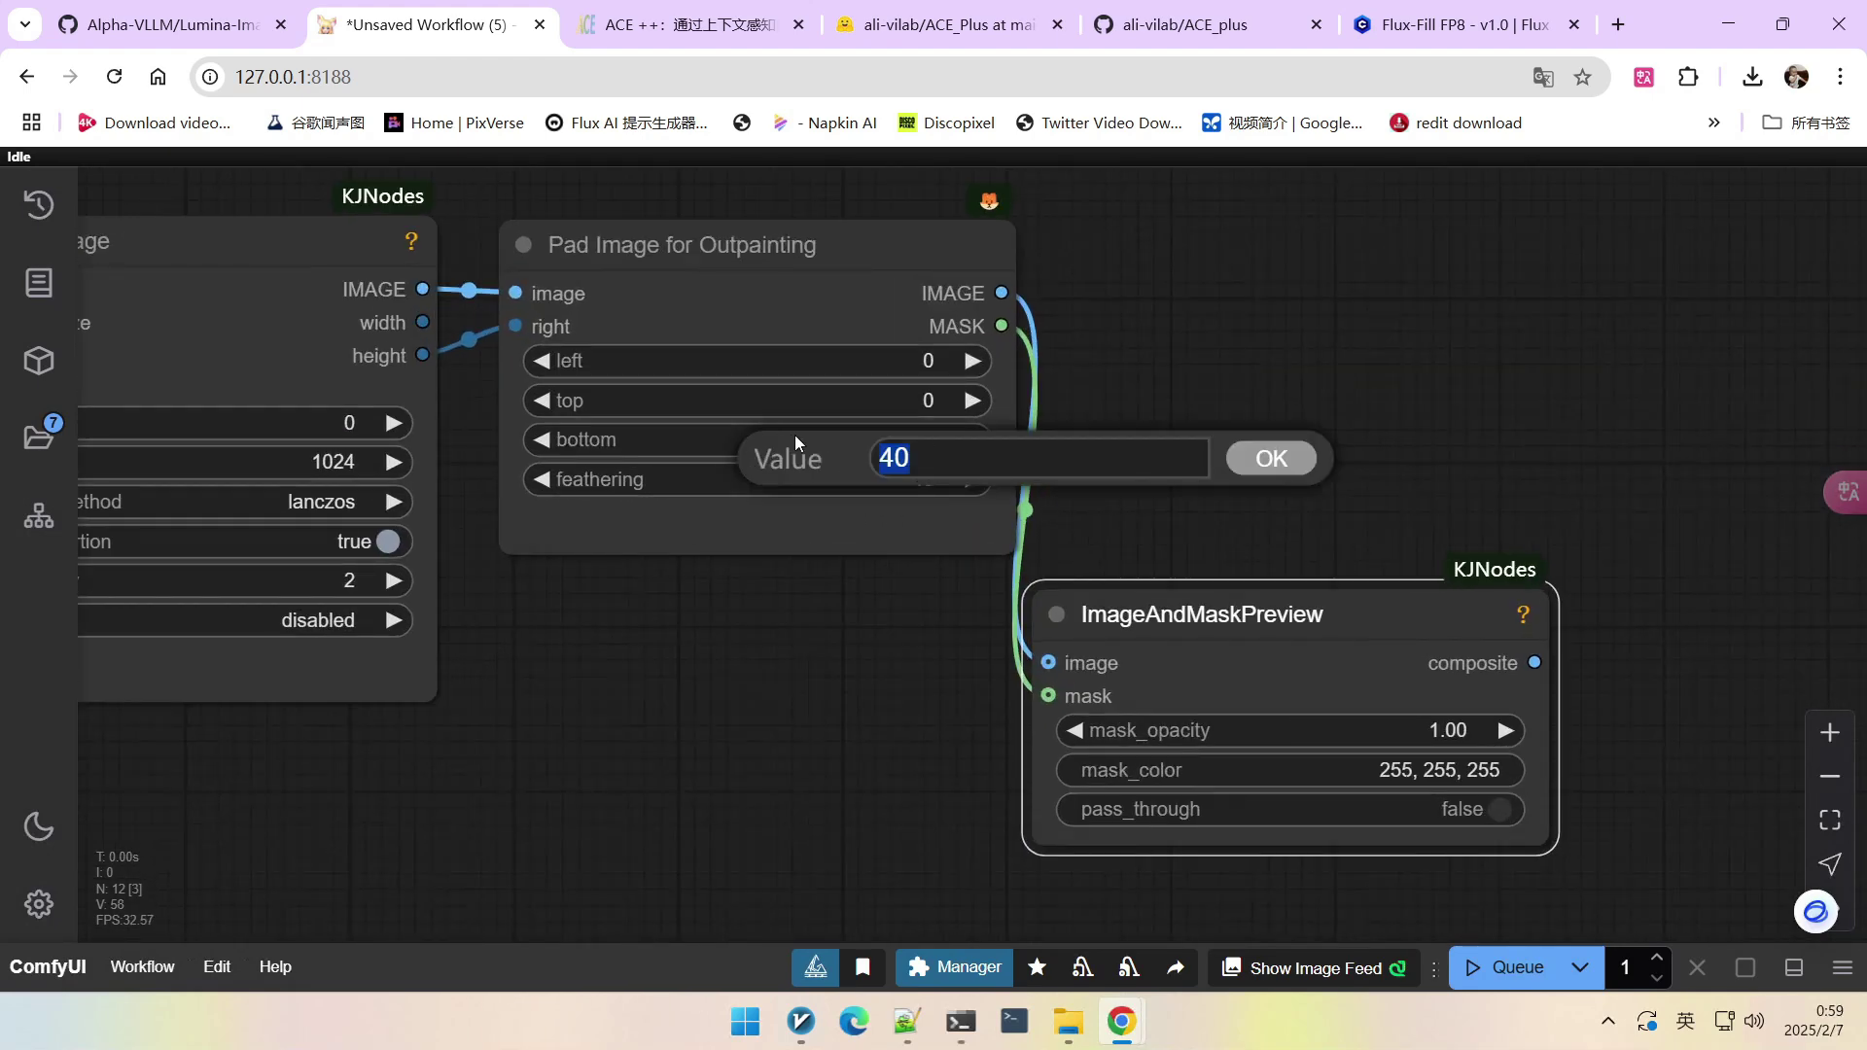
type("0")
key("Return")
scroll(1083, 467, "down", 2)
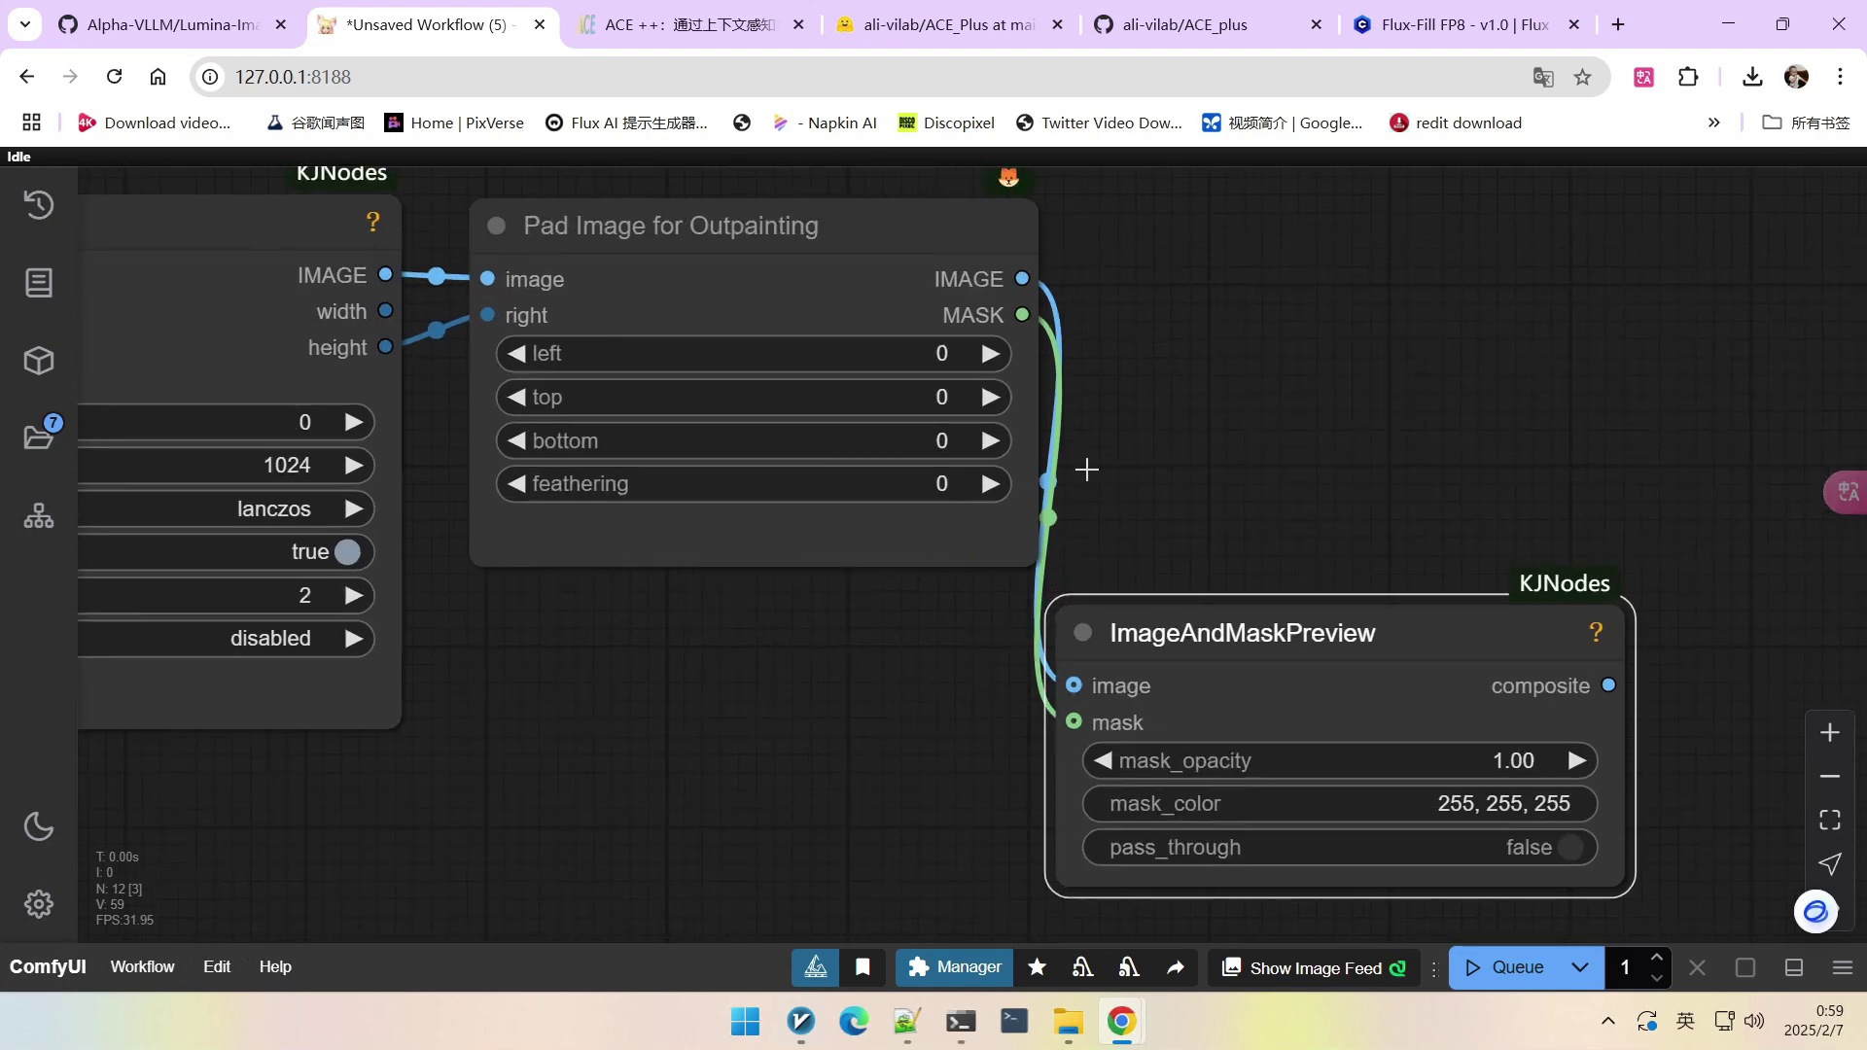
Set mask_color to 255, 0, 255 on the ImageAndMaskPreview node.
scroll(1251, 464, "up", 4)
left_click(1134, 653)
left_click(1221, 642)
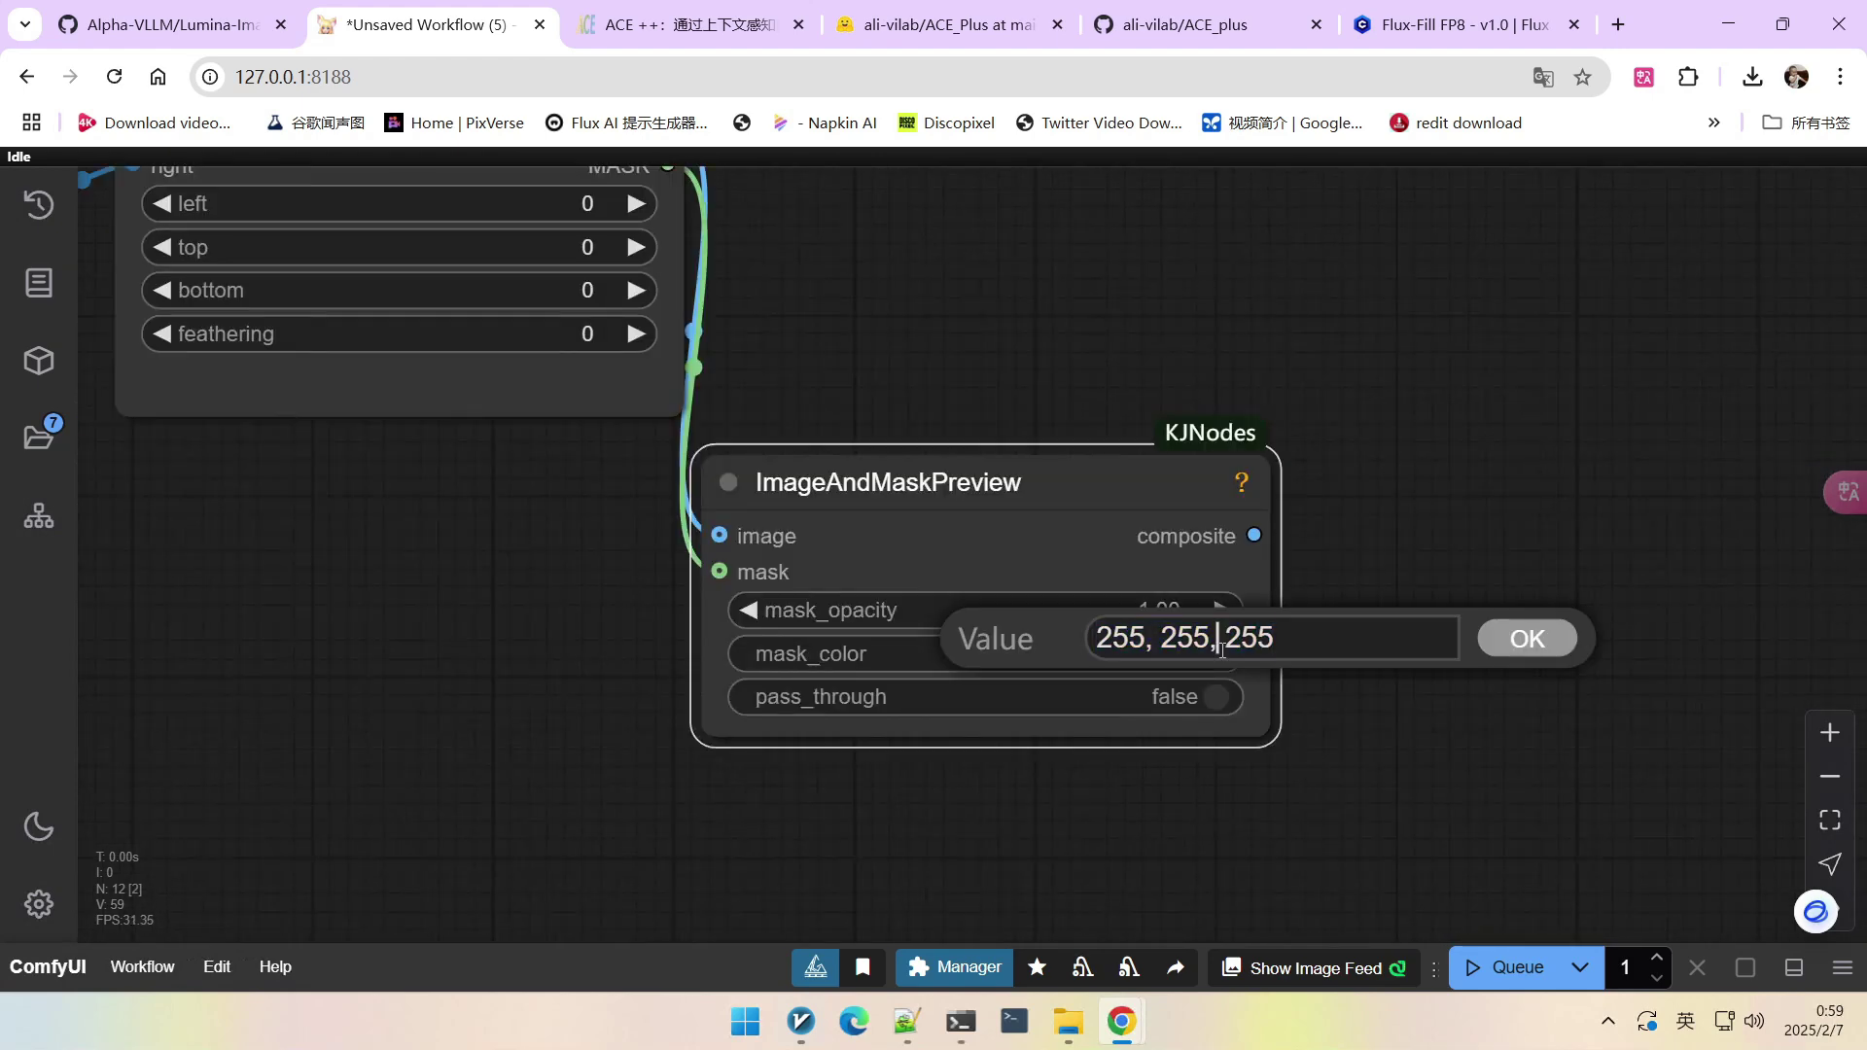
left_click_drag(1161, 637, 1208, 637)
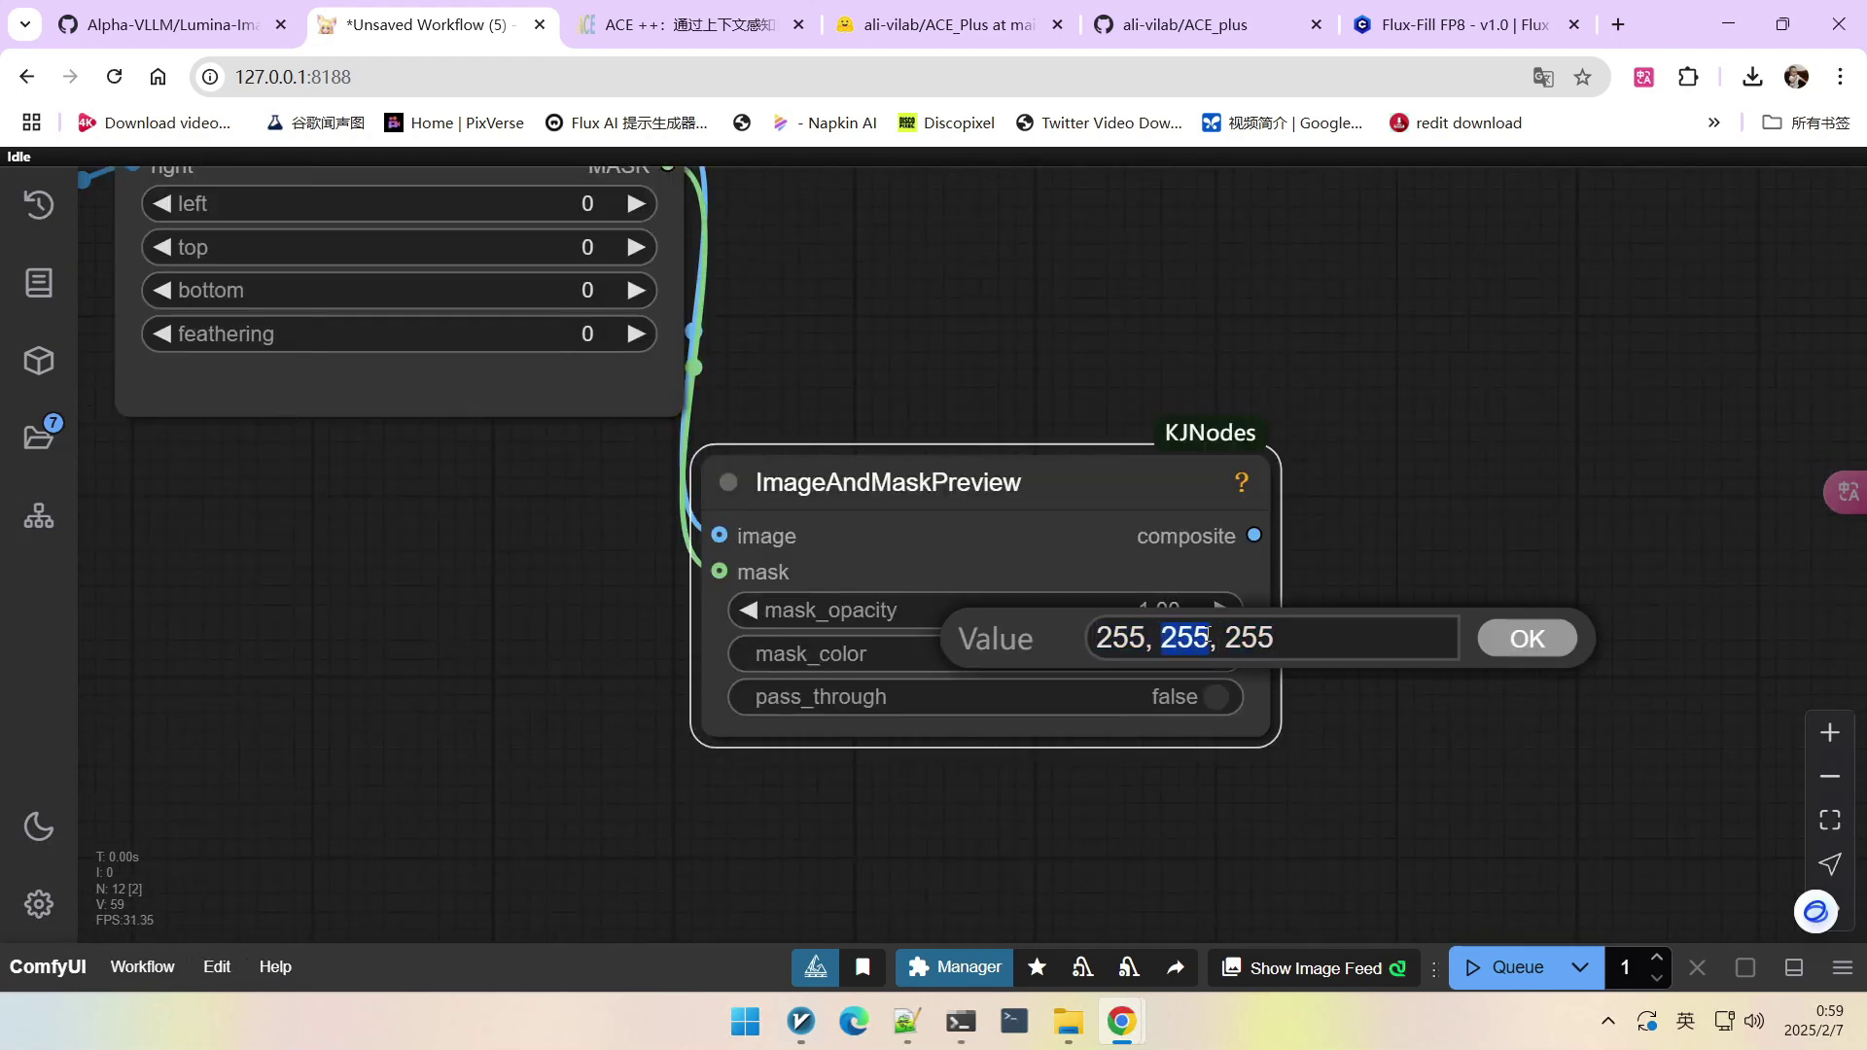
type("0")
key("Return")
scroll(1296, 634, "down", 5)
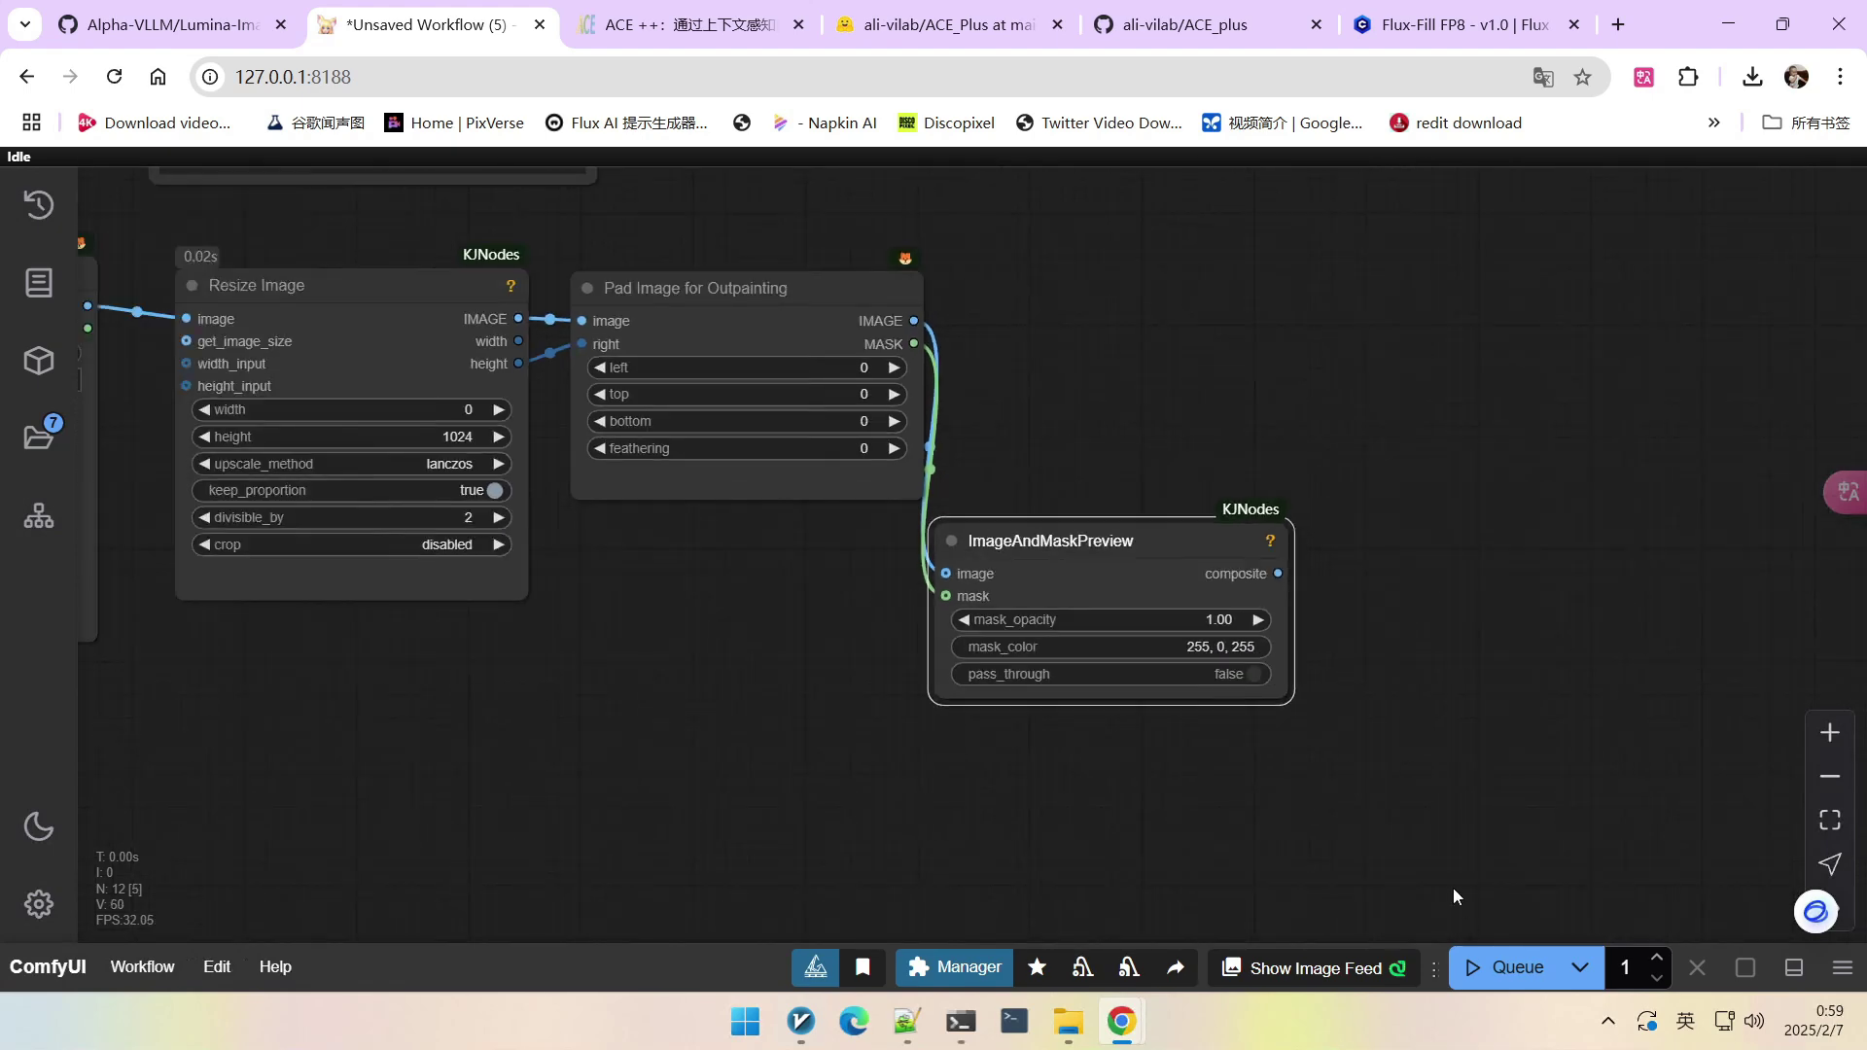
Run the workflow and examine the padded image and its mask in the ImageAndMaskPreview node.
left_click(1504, 966)
left_click_drag(1383, 787, 1307, 597)
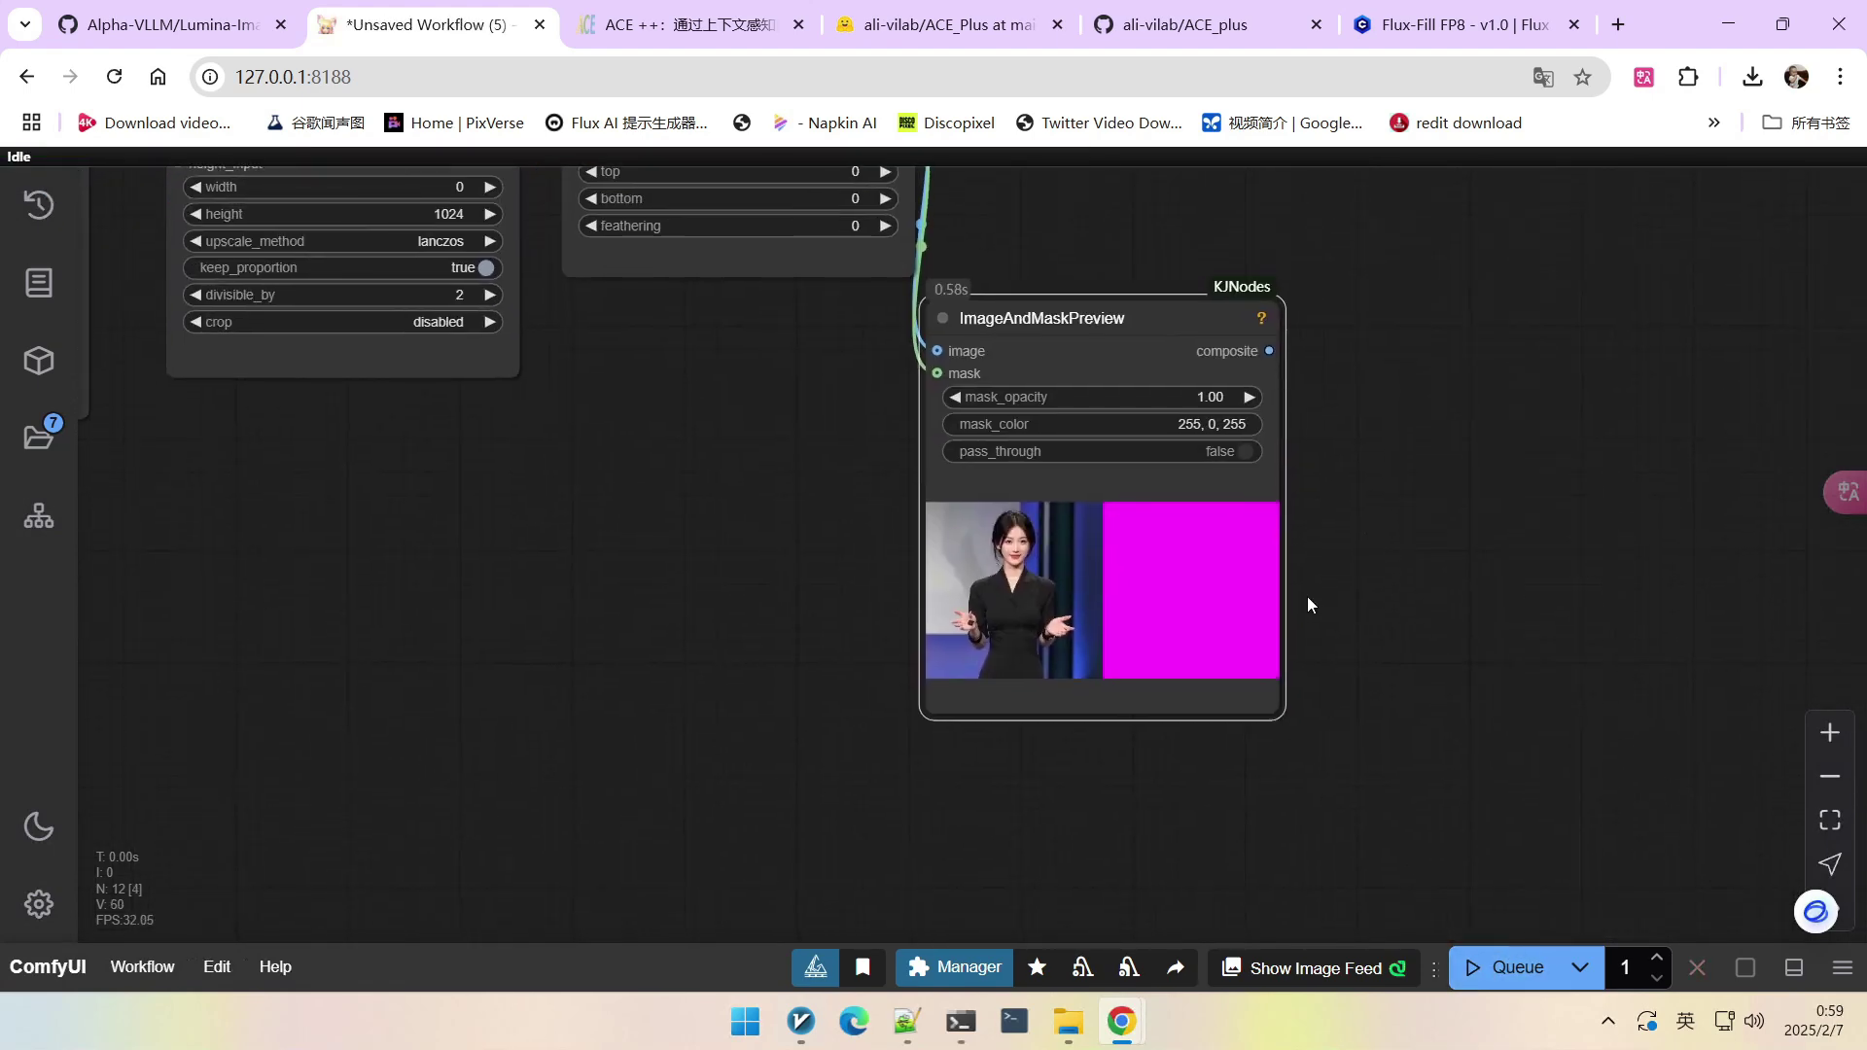
scroll(1070, 569, "up", 3)
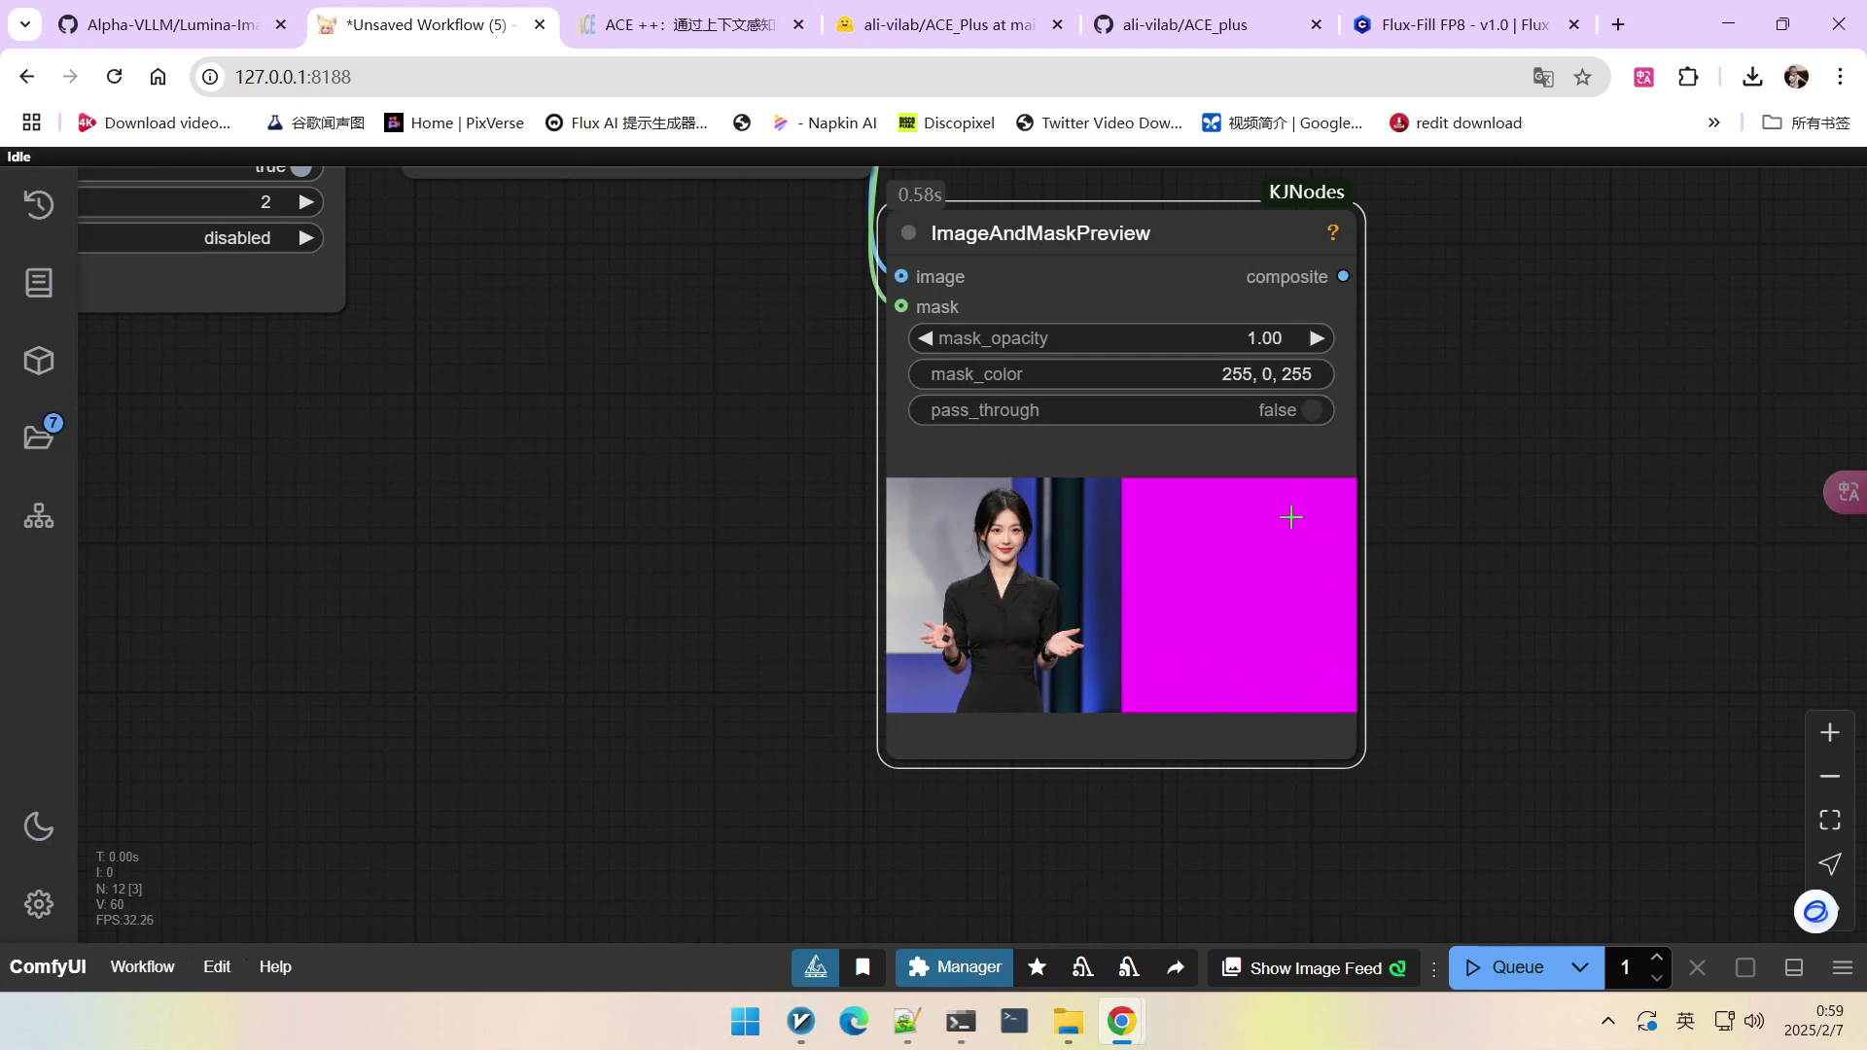
scroll(1245, 563, "down", 2)
left_click_drag(1502, 517, 1419, 762)
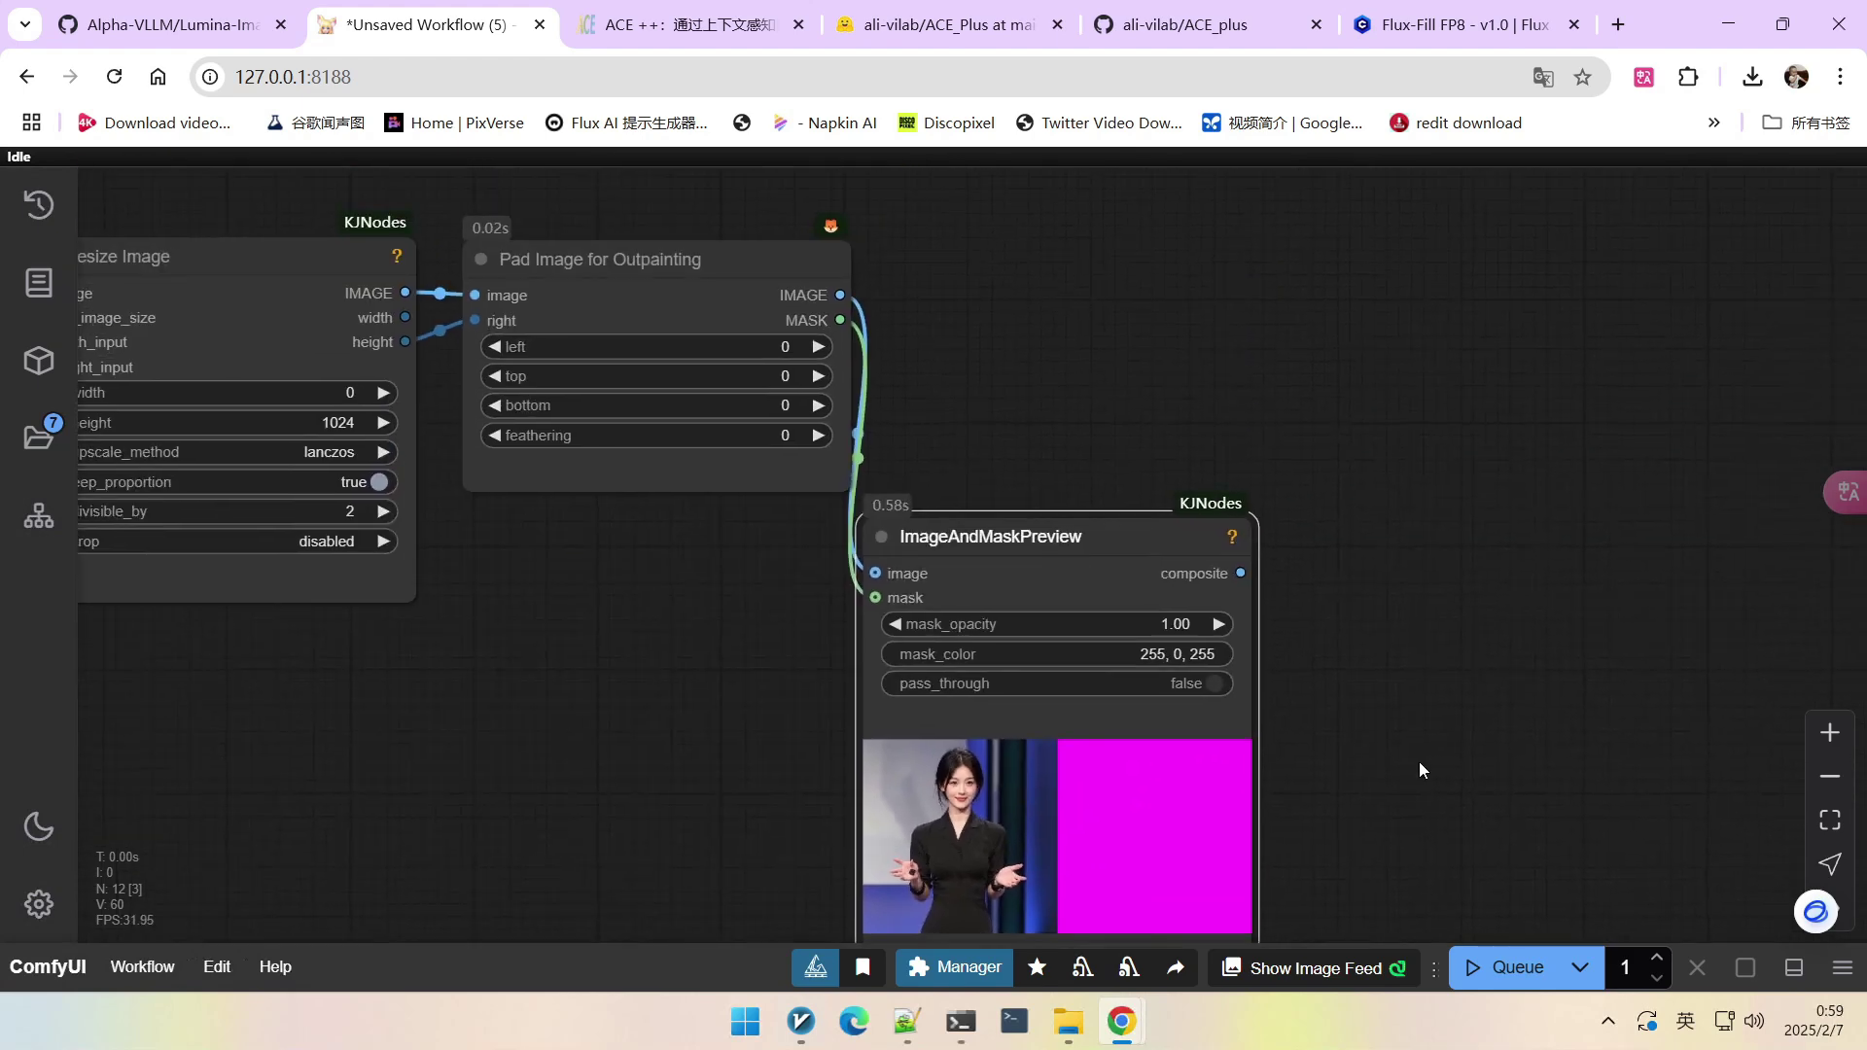
Link the image and mask outputs of Pad Image for Outpainting to the pixels and mask inputs of InpaintModelConditioning.
scroll(1209, 611, "down", 3)
left_click_drag(1012, 627, 1106, 313)
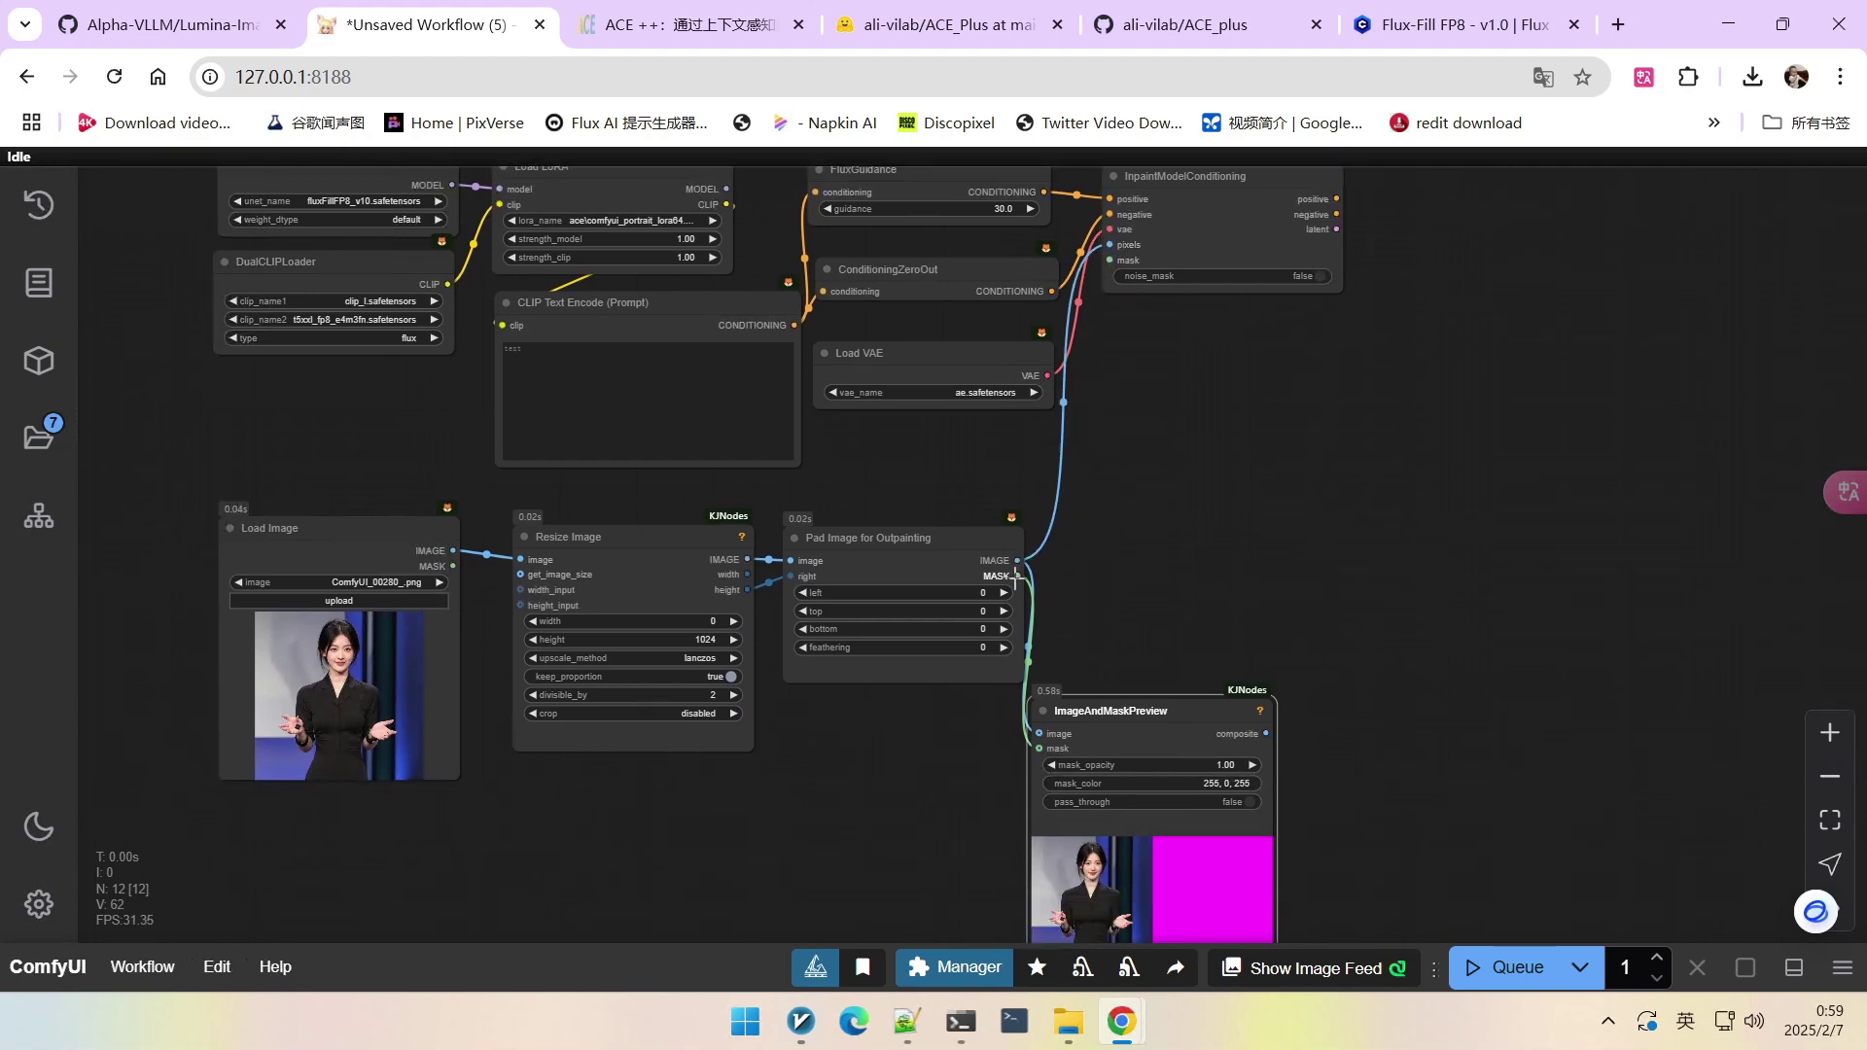
scroll(1326, 398, "up", 2)
scroll(1066, 421, "up", 2)
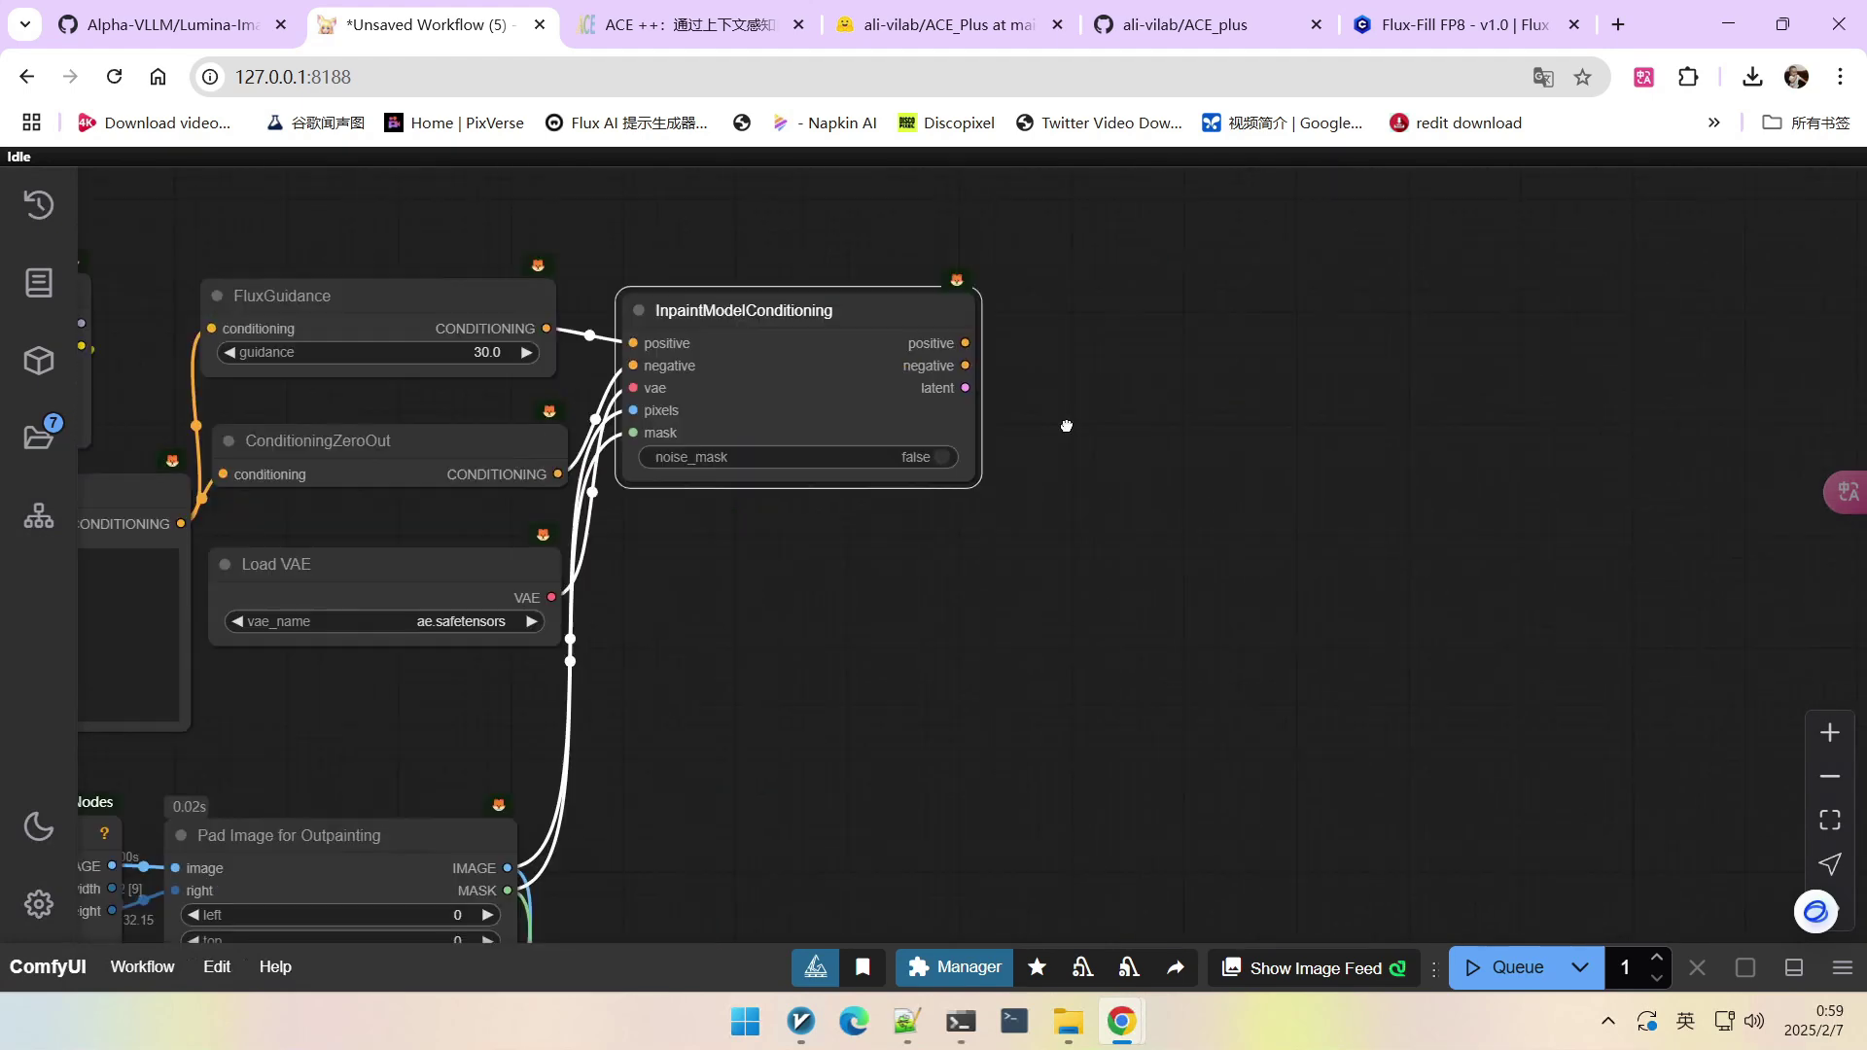
Add a KSampler node and link InpaintModelConditioning's positive and negative outputs to its matching inputs.
double_click(1253, 405)
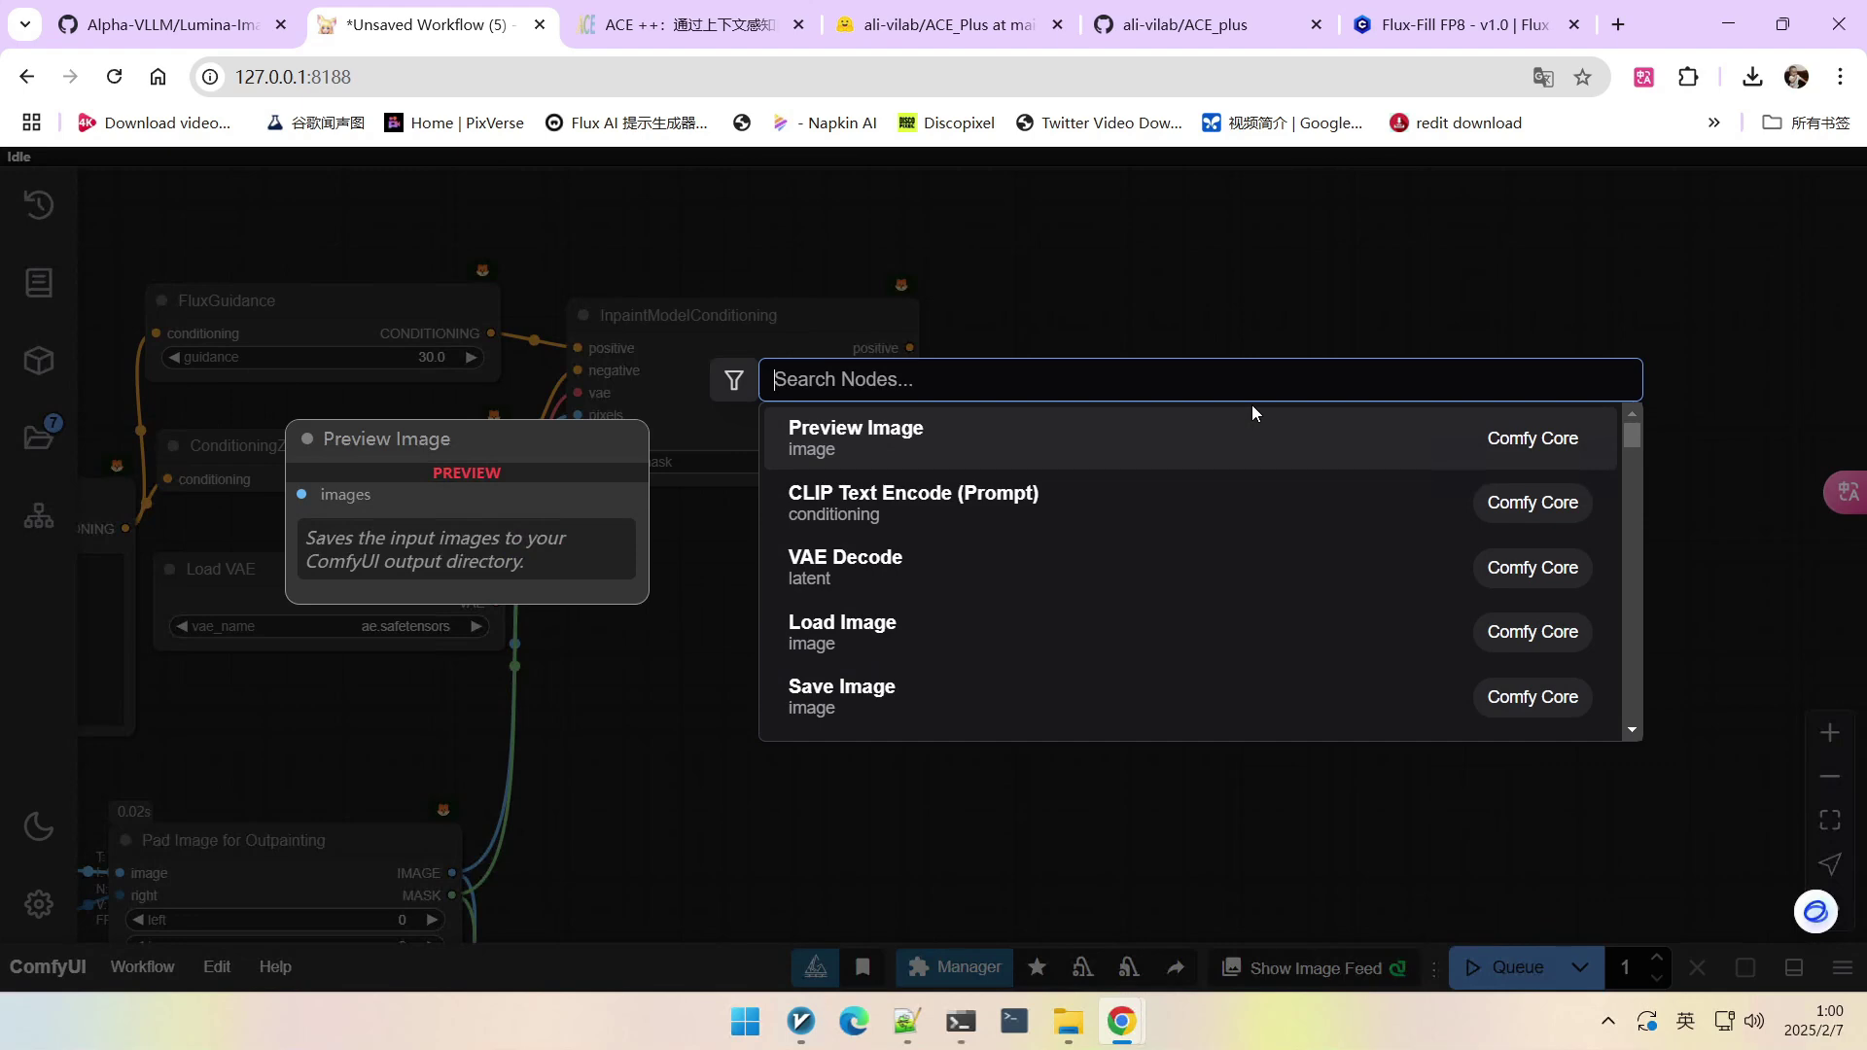
type("ksam")
key("Return")
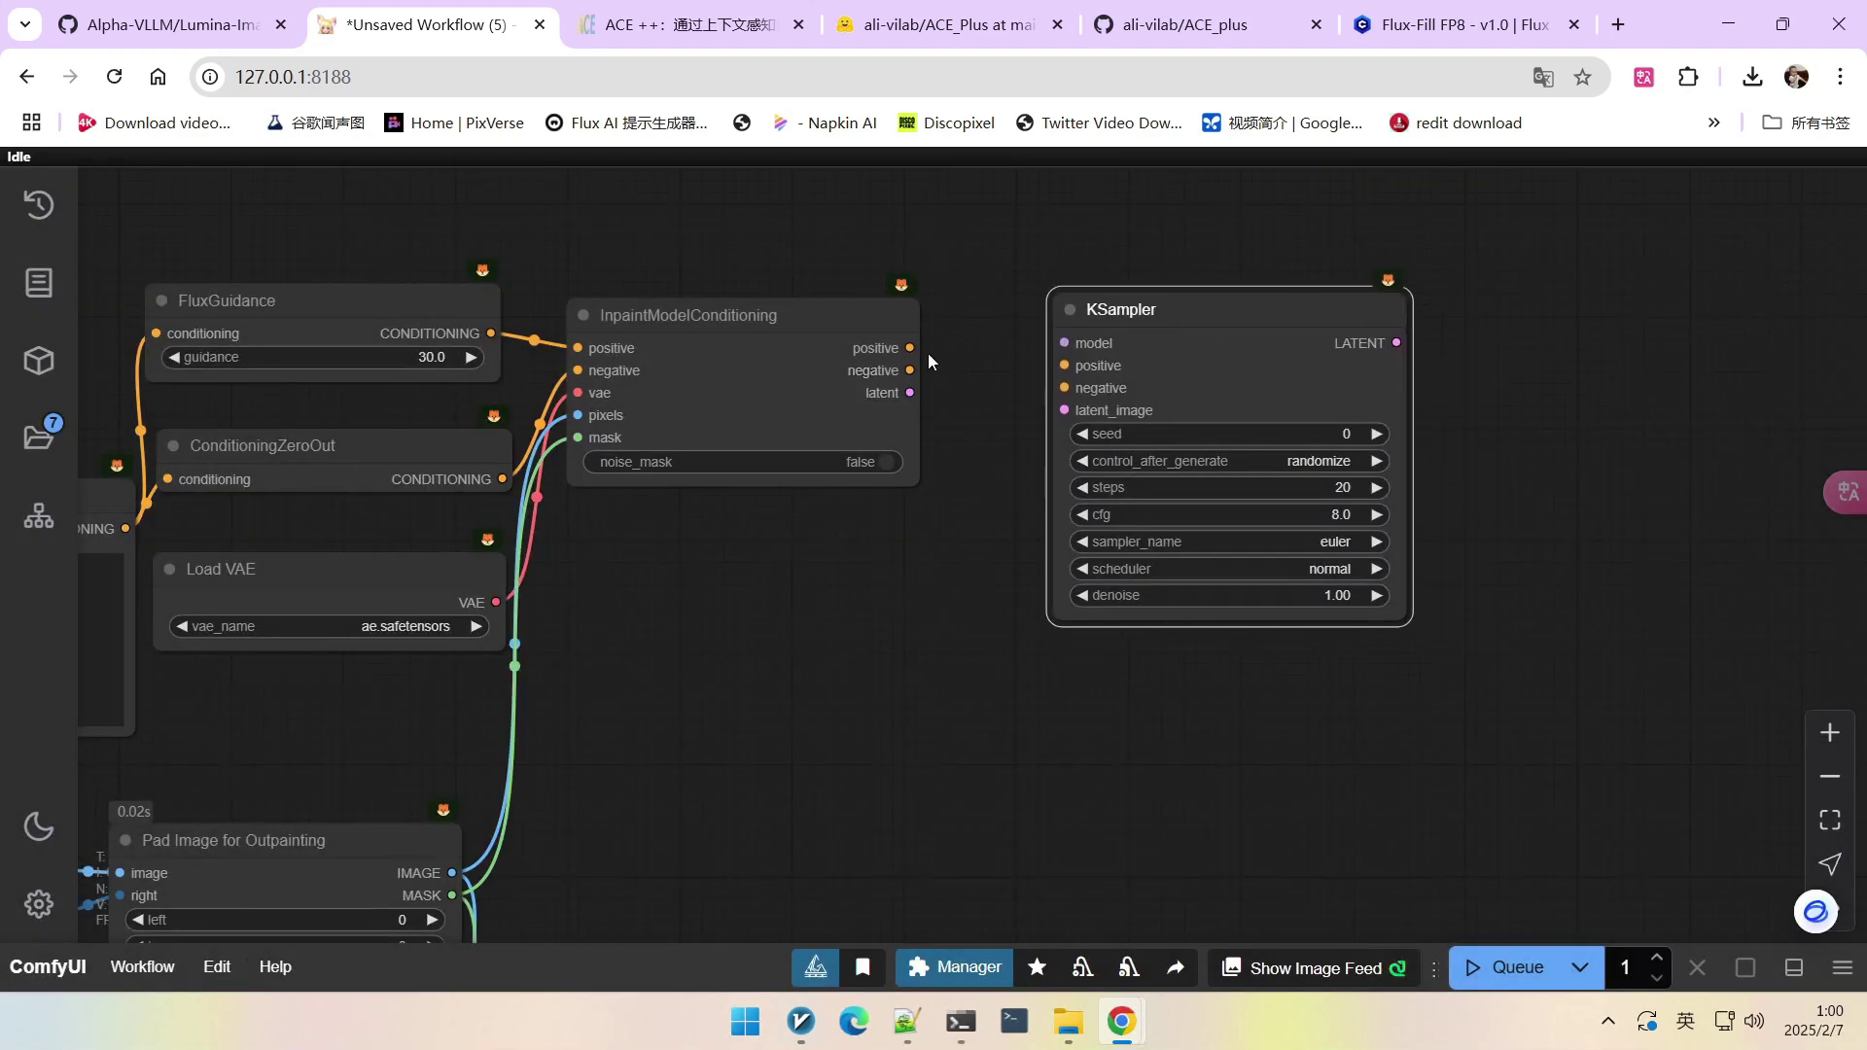
left_click_drag(911, 348, 1065, 366)
left_click_drag(911, 370, 1064, 388)
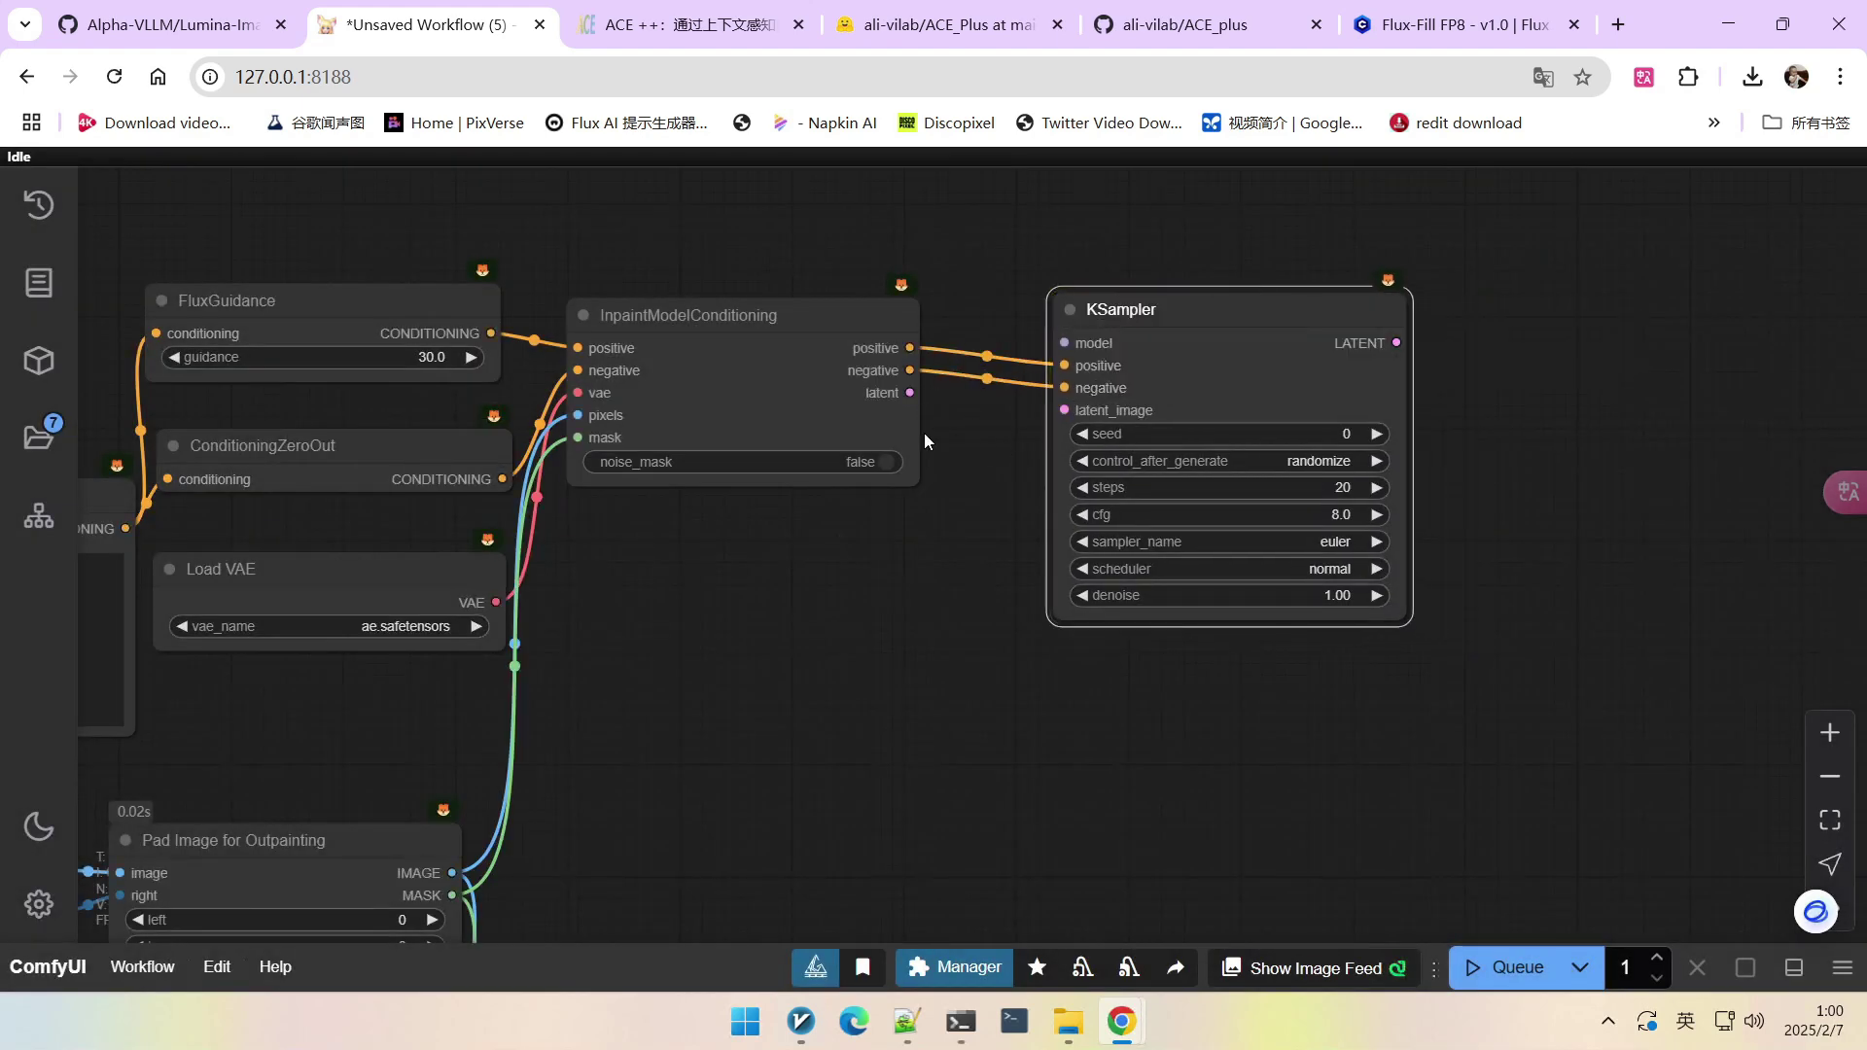
Link InpaintModelConditioning's latent output to the KSampler's latent_image input and move the KSampler farther away from it.
left_click_drag(909, 392, 1065, 410)
scroll(913, 284, "down", 1)
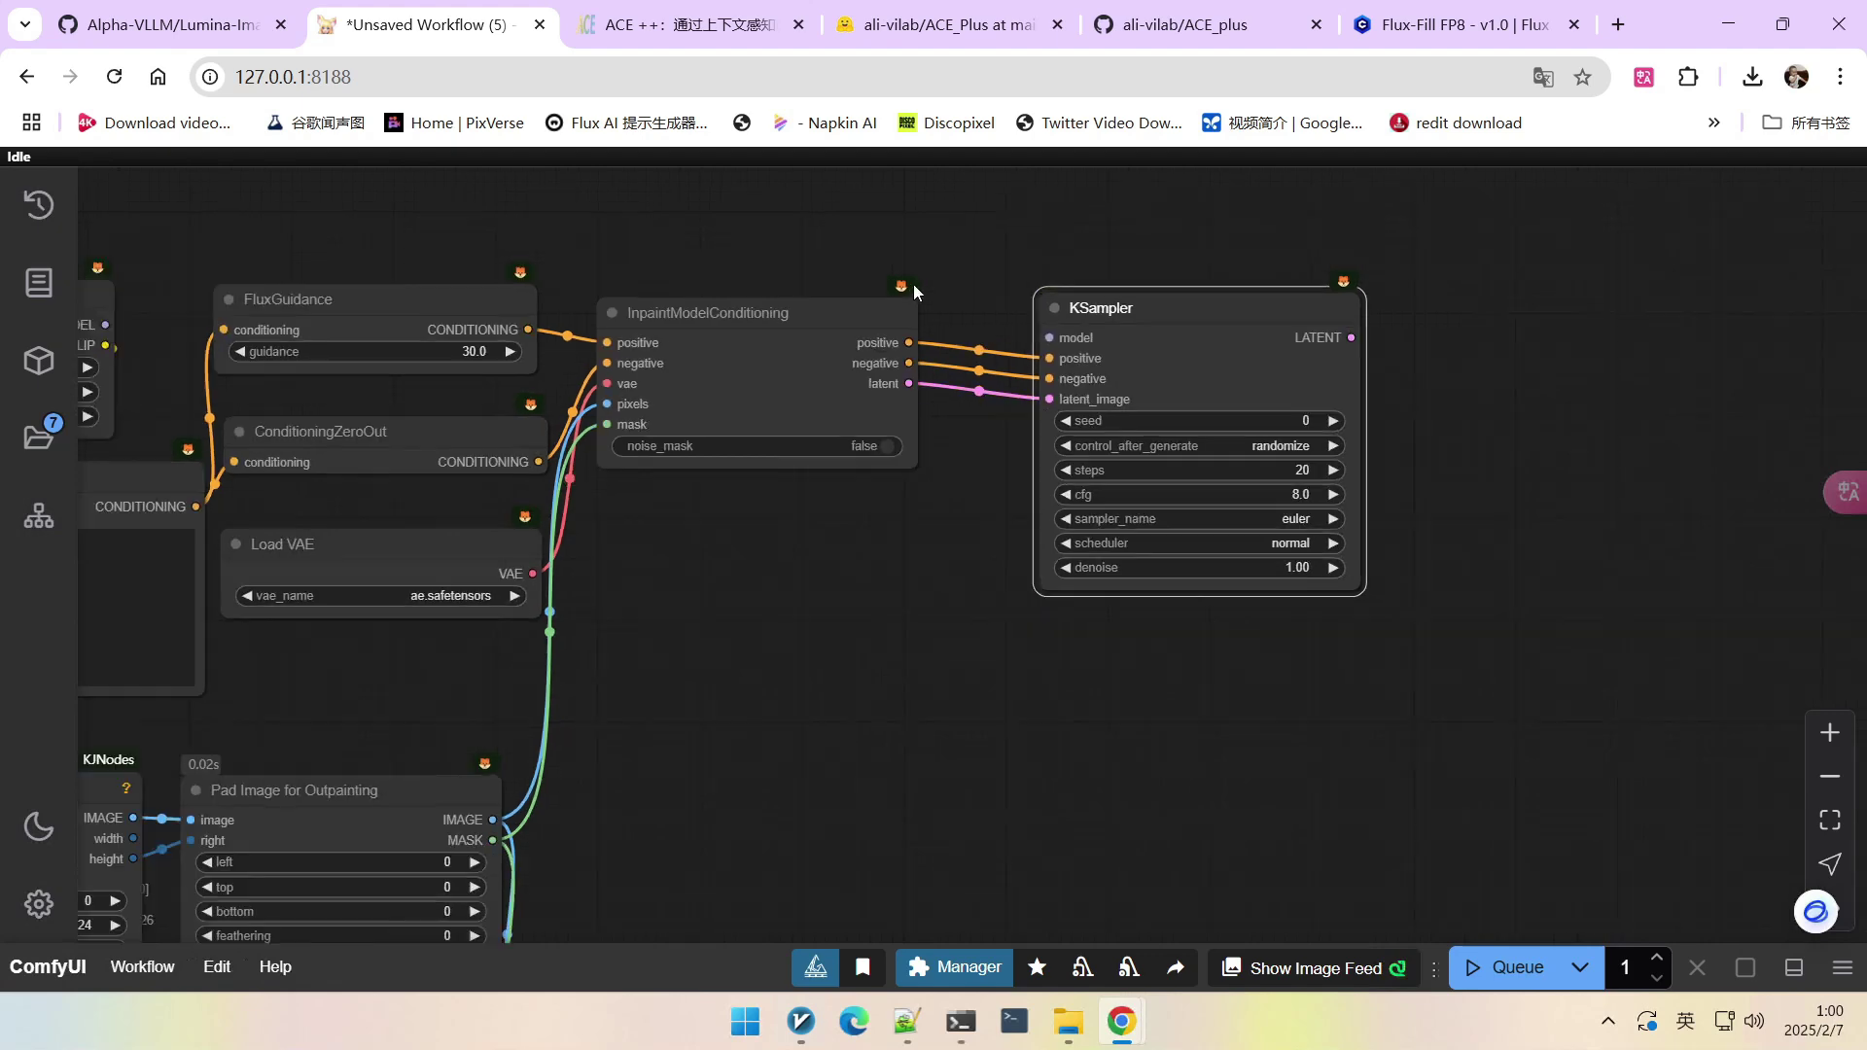
scroll(913, 284, "down", 3)
left_click_drag(1054, 301, 1336, 342)
scroll(640, 358, "up", 4)
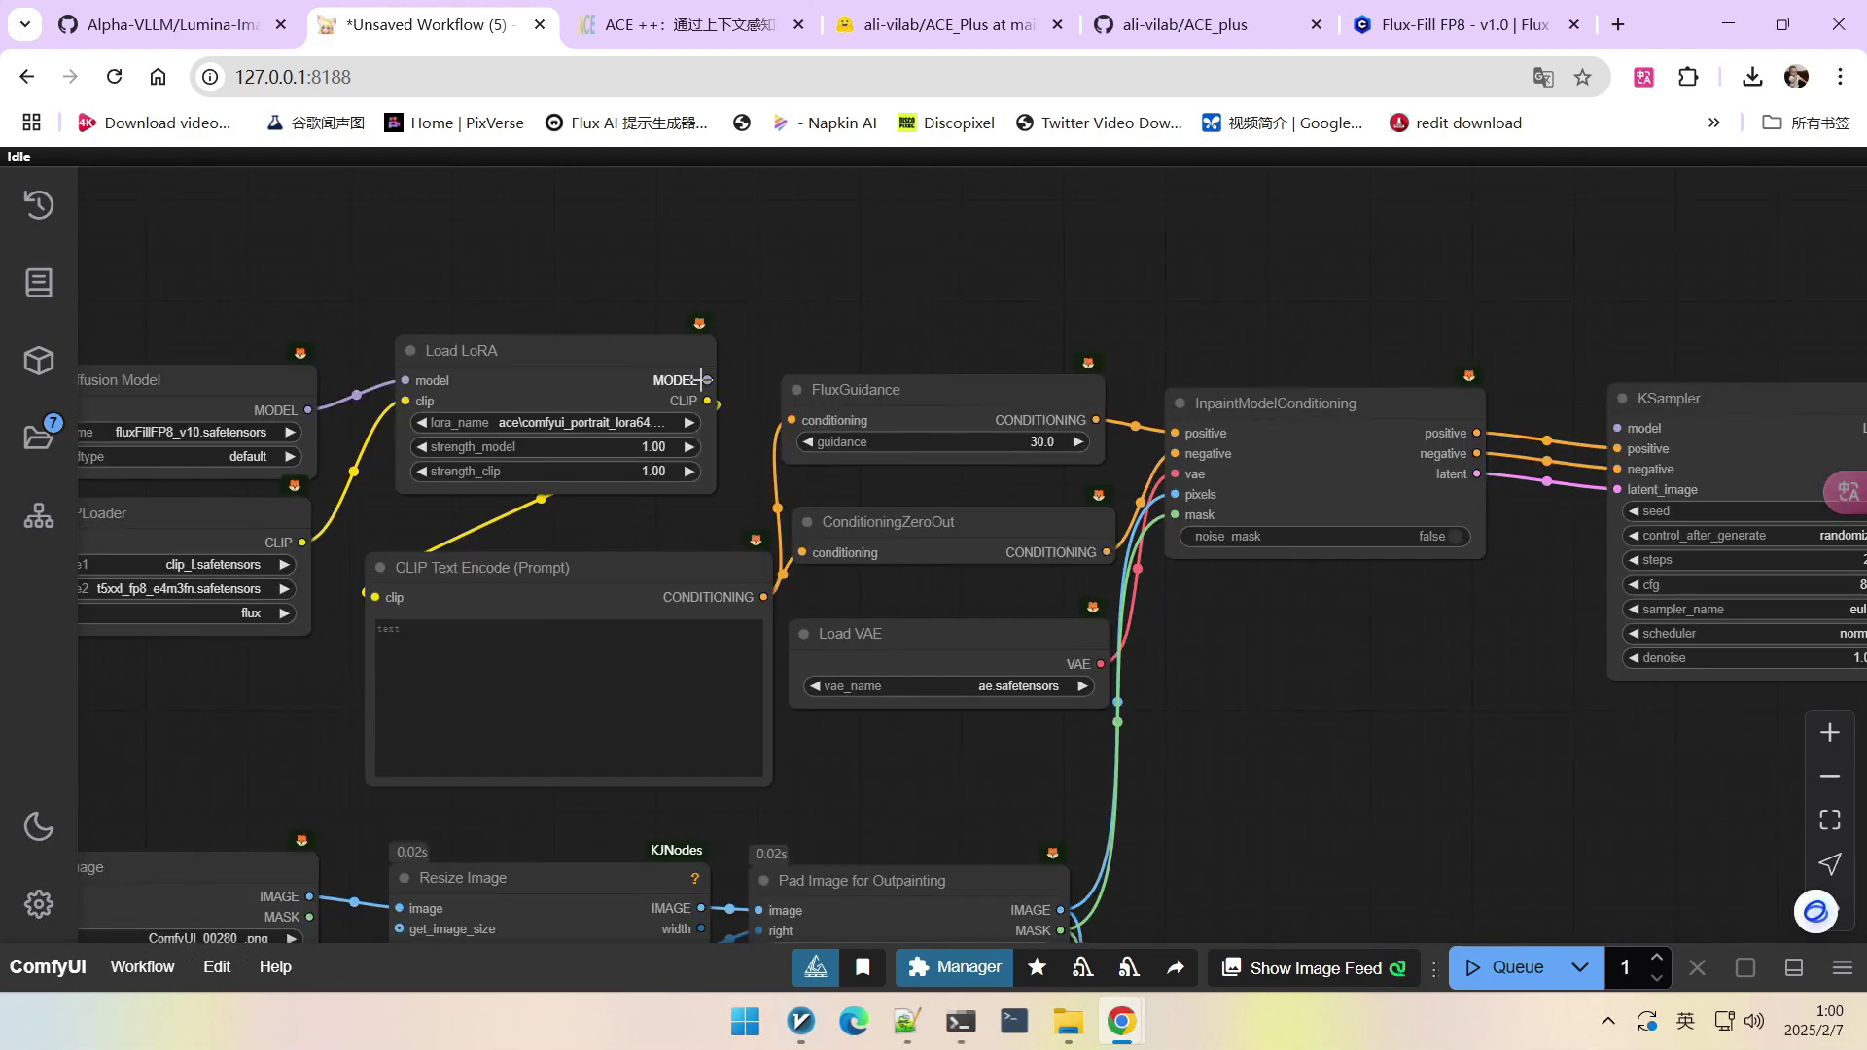
Add a Differential Diffusion node and link it between Load LoRA's MODEL output and the KSampler's model input.
double_click(1119, 261)
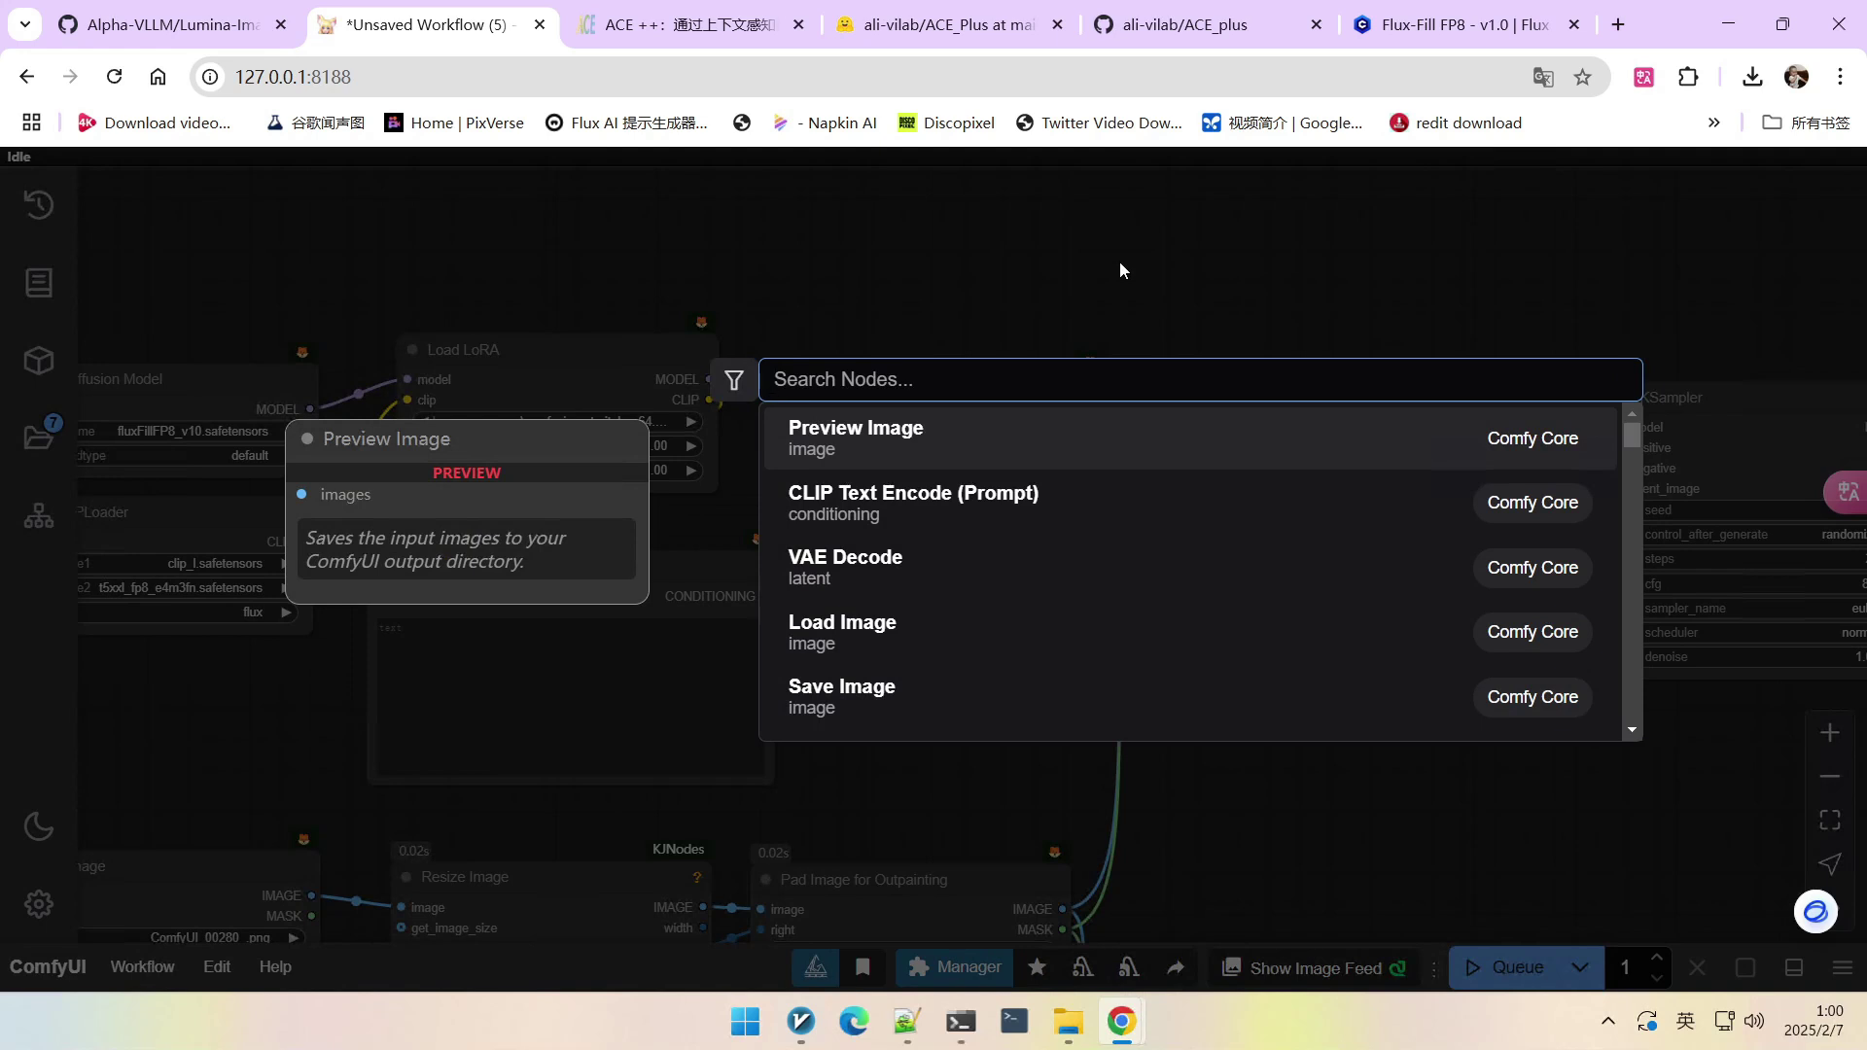
type("dii")
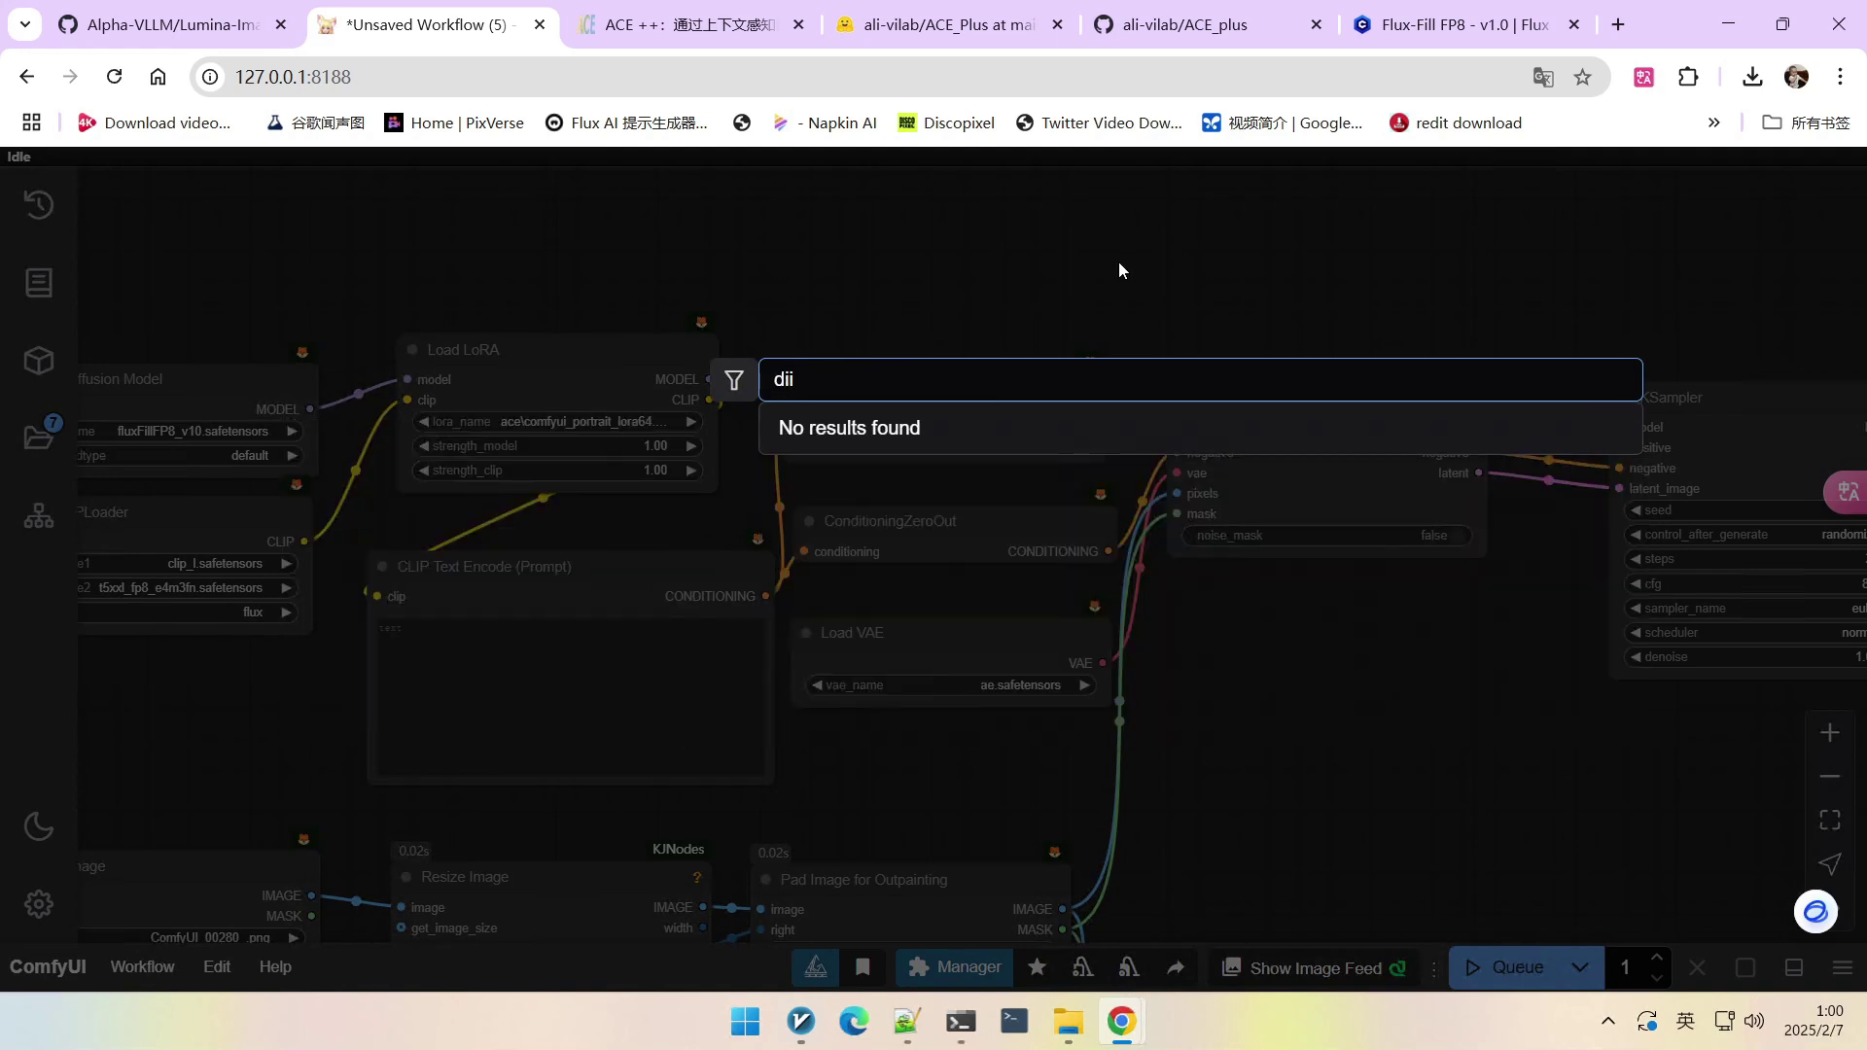
key("BackSpace")
key("Return")
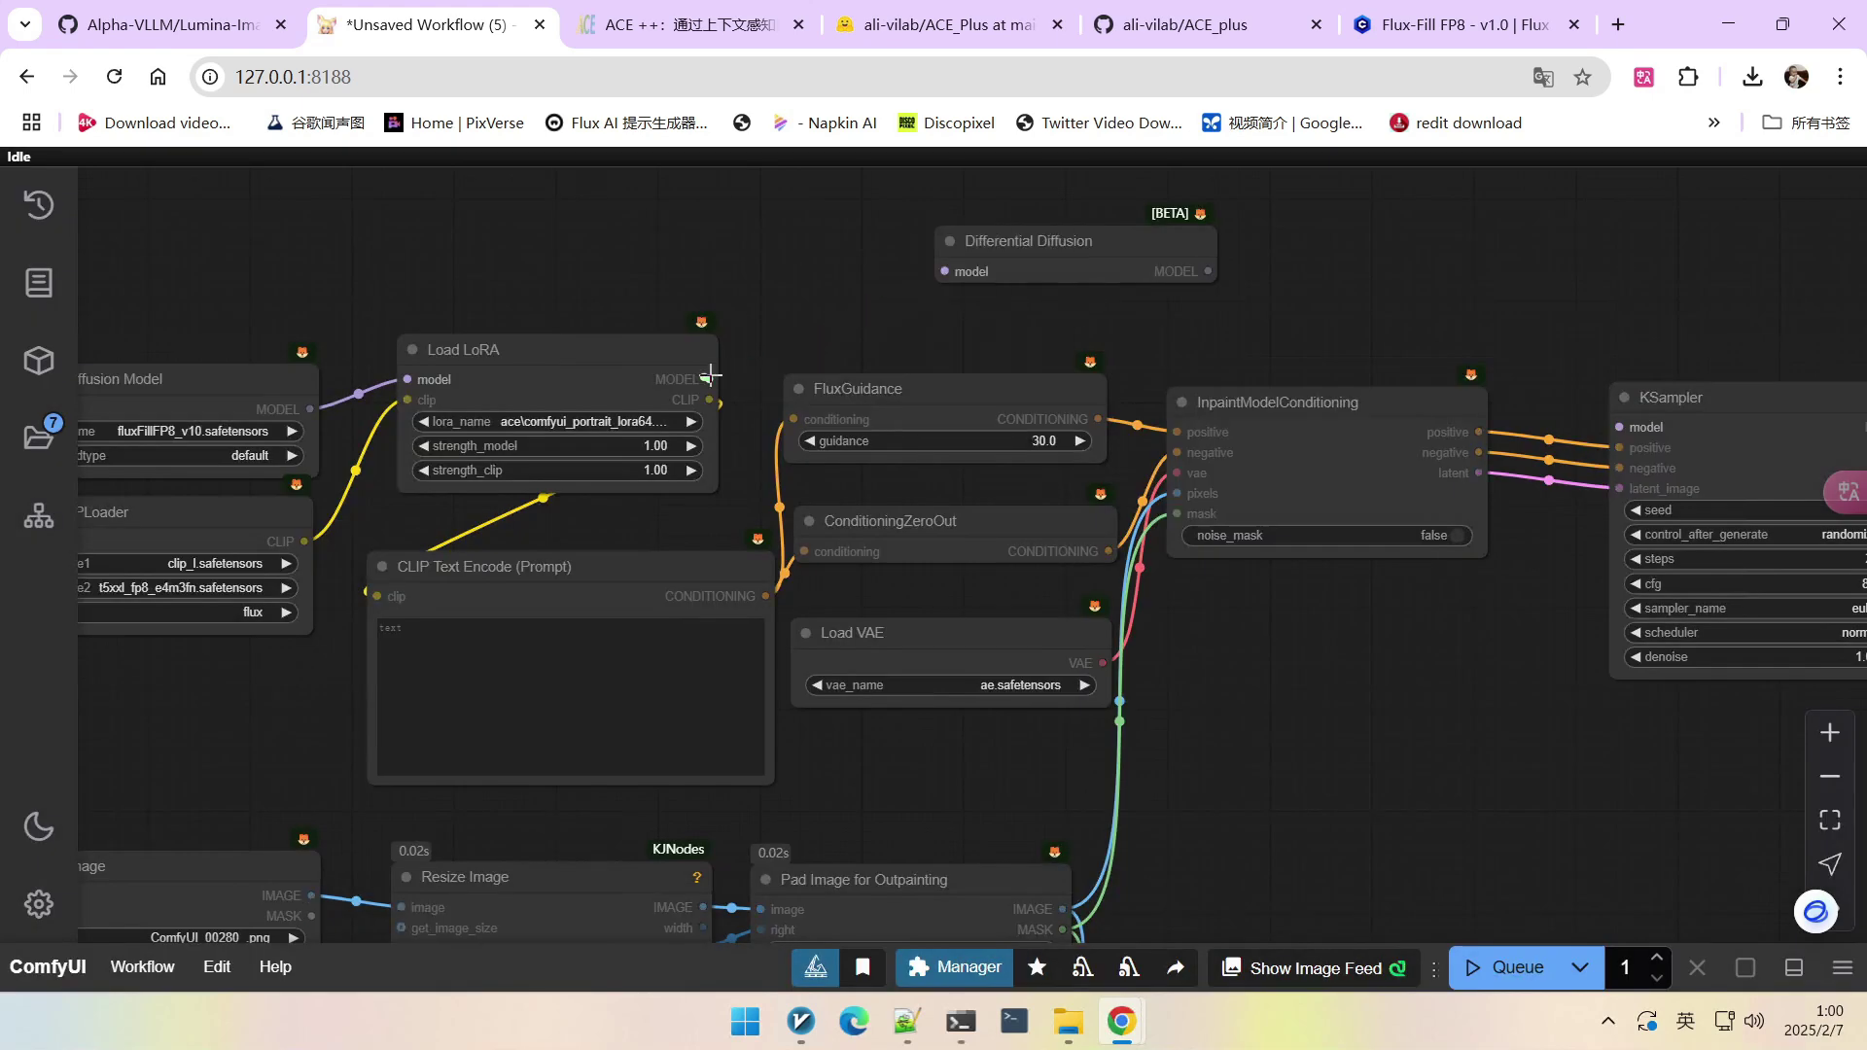
left_click_drag(710, 377, 944, 272)
left_click_drag(1321, 294, 937, 321)
left_click_drag(823, 299, 1235, 454)
Add VAE Decode after the KSampler, link Load VAE to its vae input, and feed its IMAGE output into a new Save Image node.
left_click_drag(1561, 453, 1338, 390)
left_click_drag(1015, 411, 259, 516)
left_click_drag(504, 546, 1327, 377)
left_click_drag(1515, 366, 1327, 383)
left_click(1361, 506)
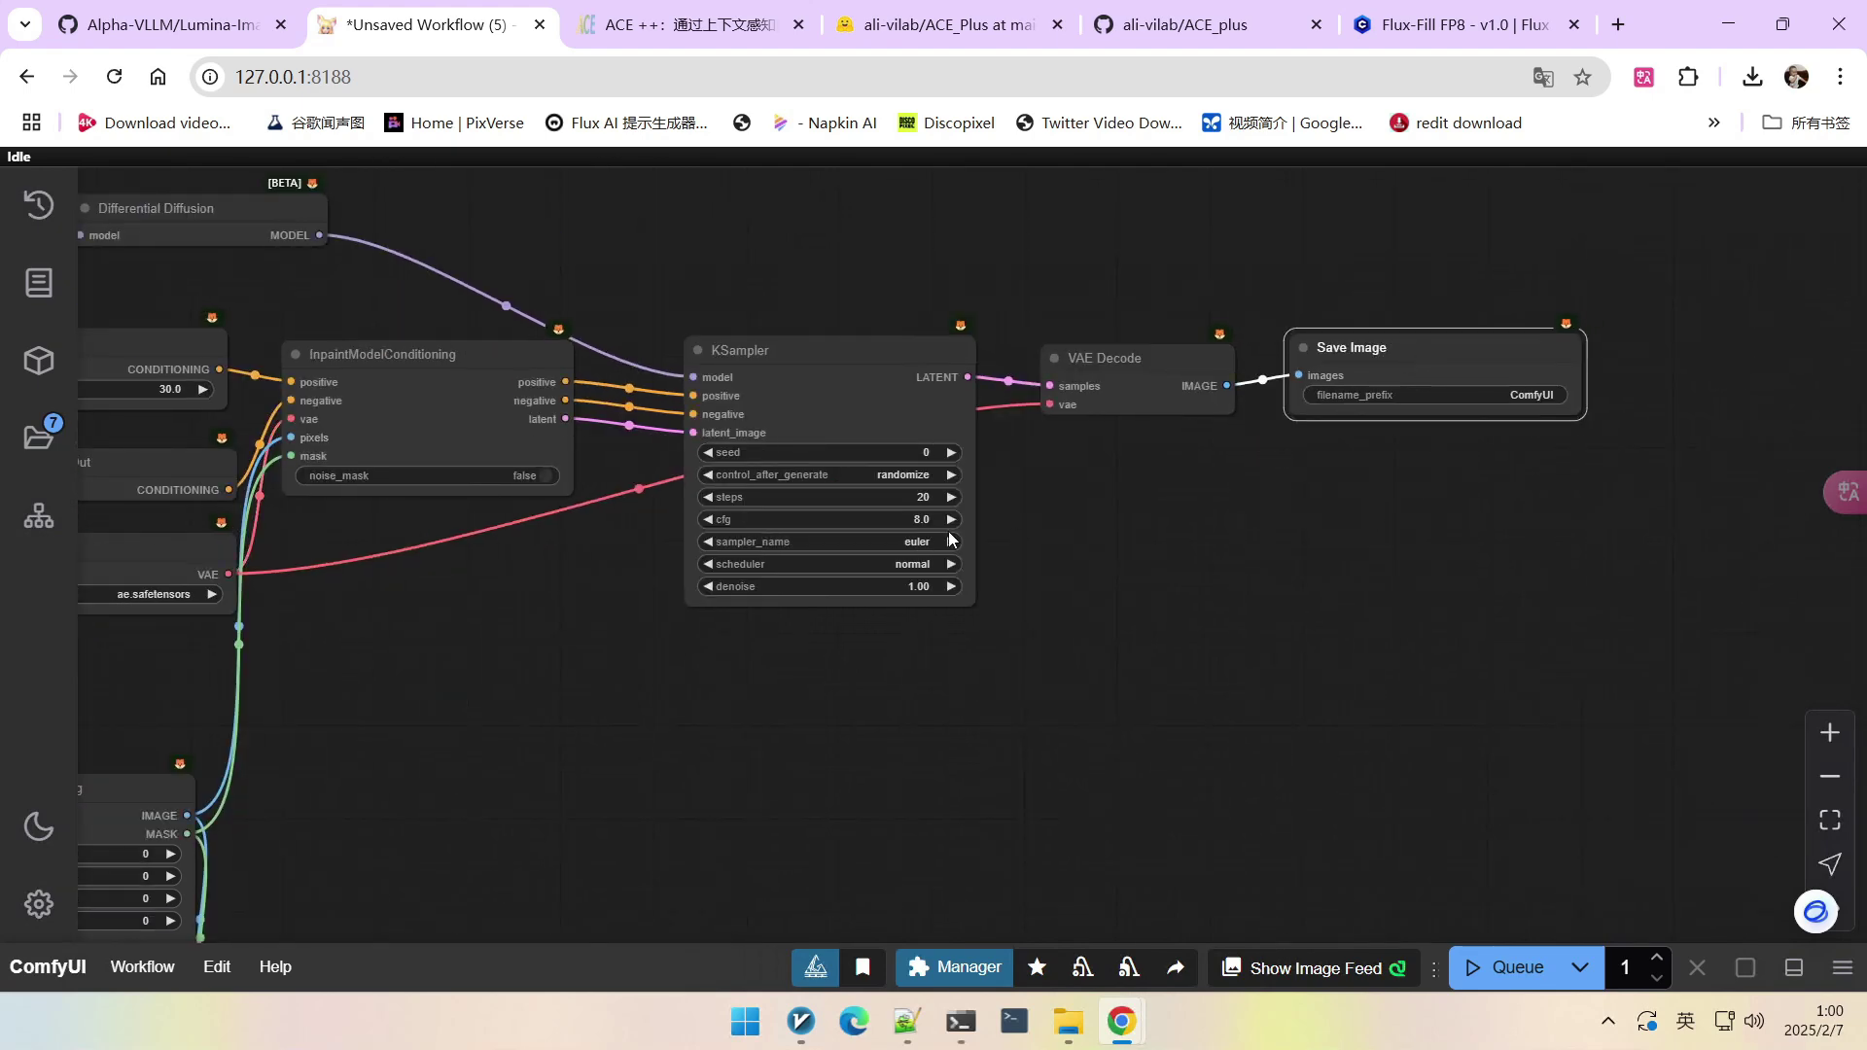
Set the KSampler's cfg to 1.0.
scroll(923, 496, "up", 10)
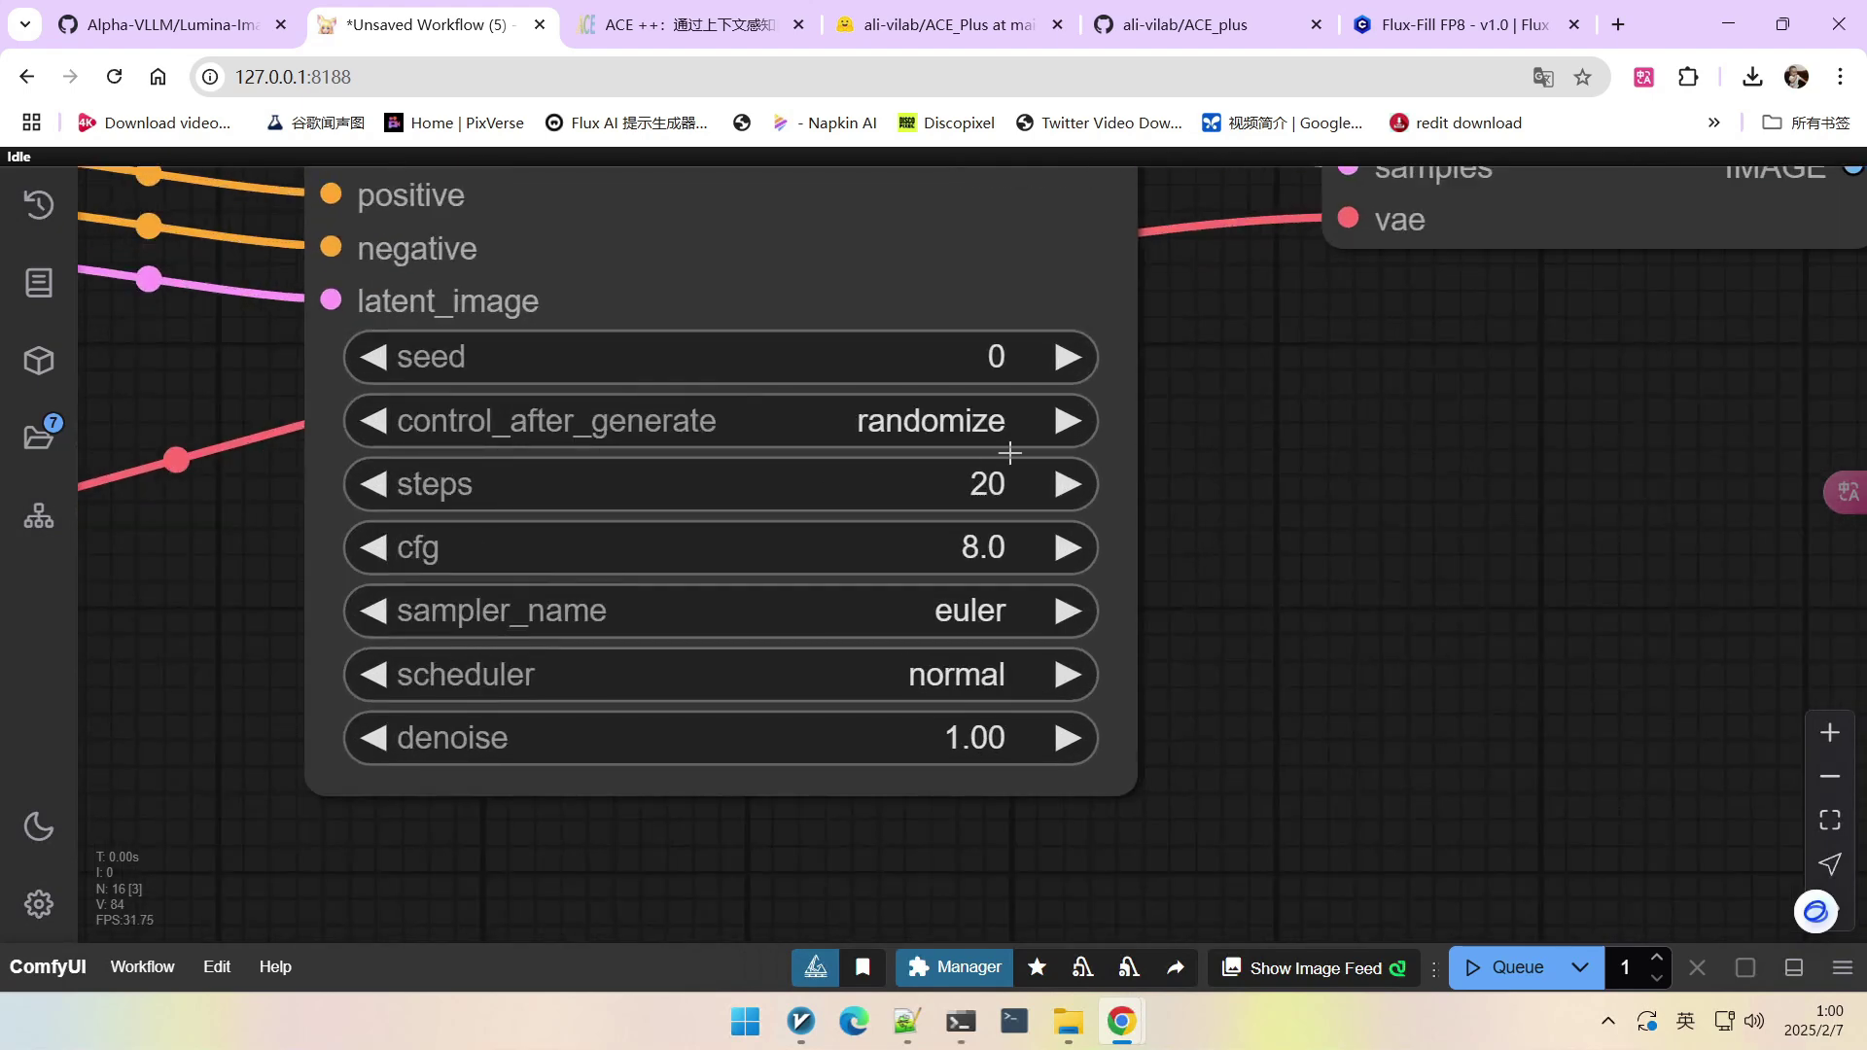
left_click(983, 486)
left_click(1448, 496)
left_click(942, 552)
type("1")
left_click(1519, 534)
scroll(1125, 696, "down", 5)
left_click_drag(1225, 651, 1104, 617)
scroll(657, 447, "down", 10)
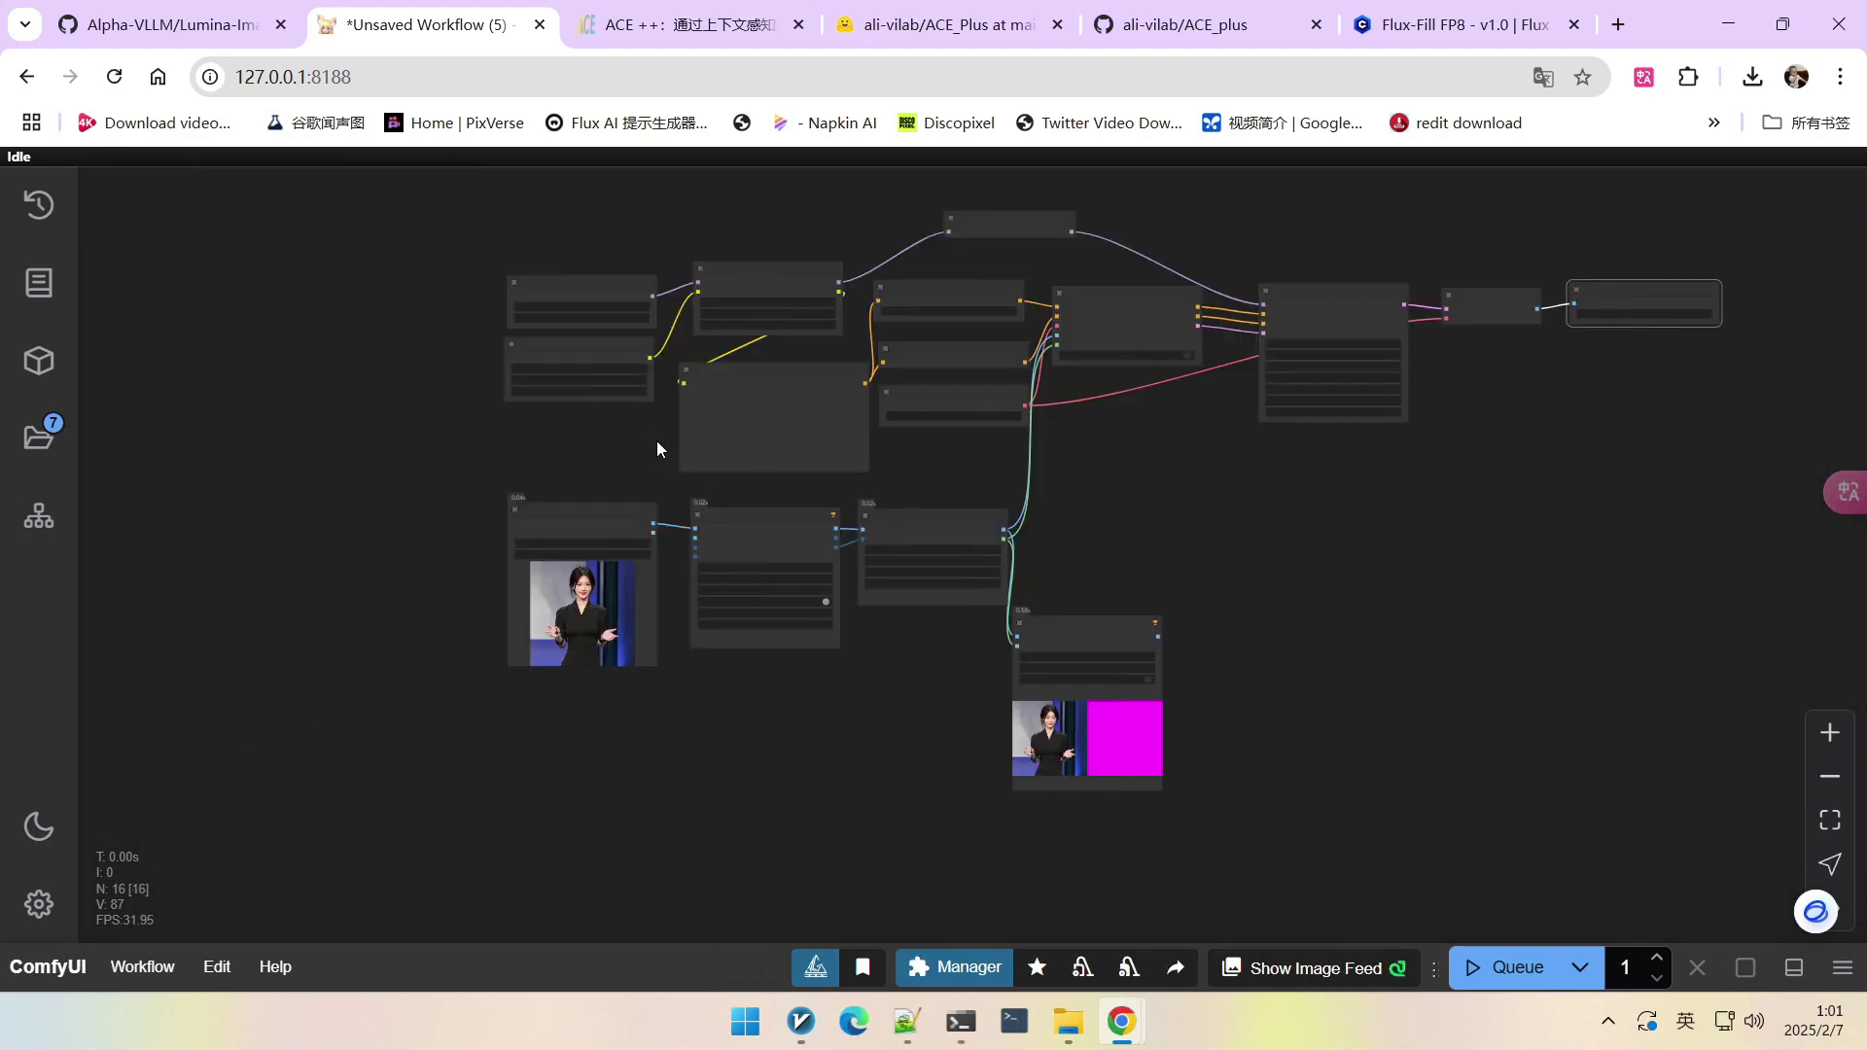
Copy "Maintain the facial features, A girl is wearing a neat police uniform" from the Portrait-Consistency Generation examples on the ACE++ project page.
scroll(657, 447, "up", 12)
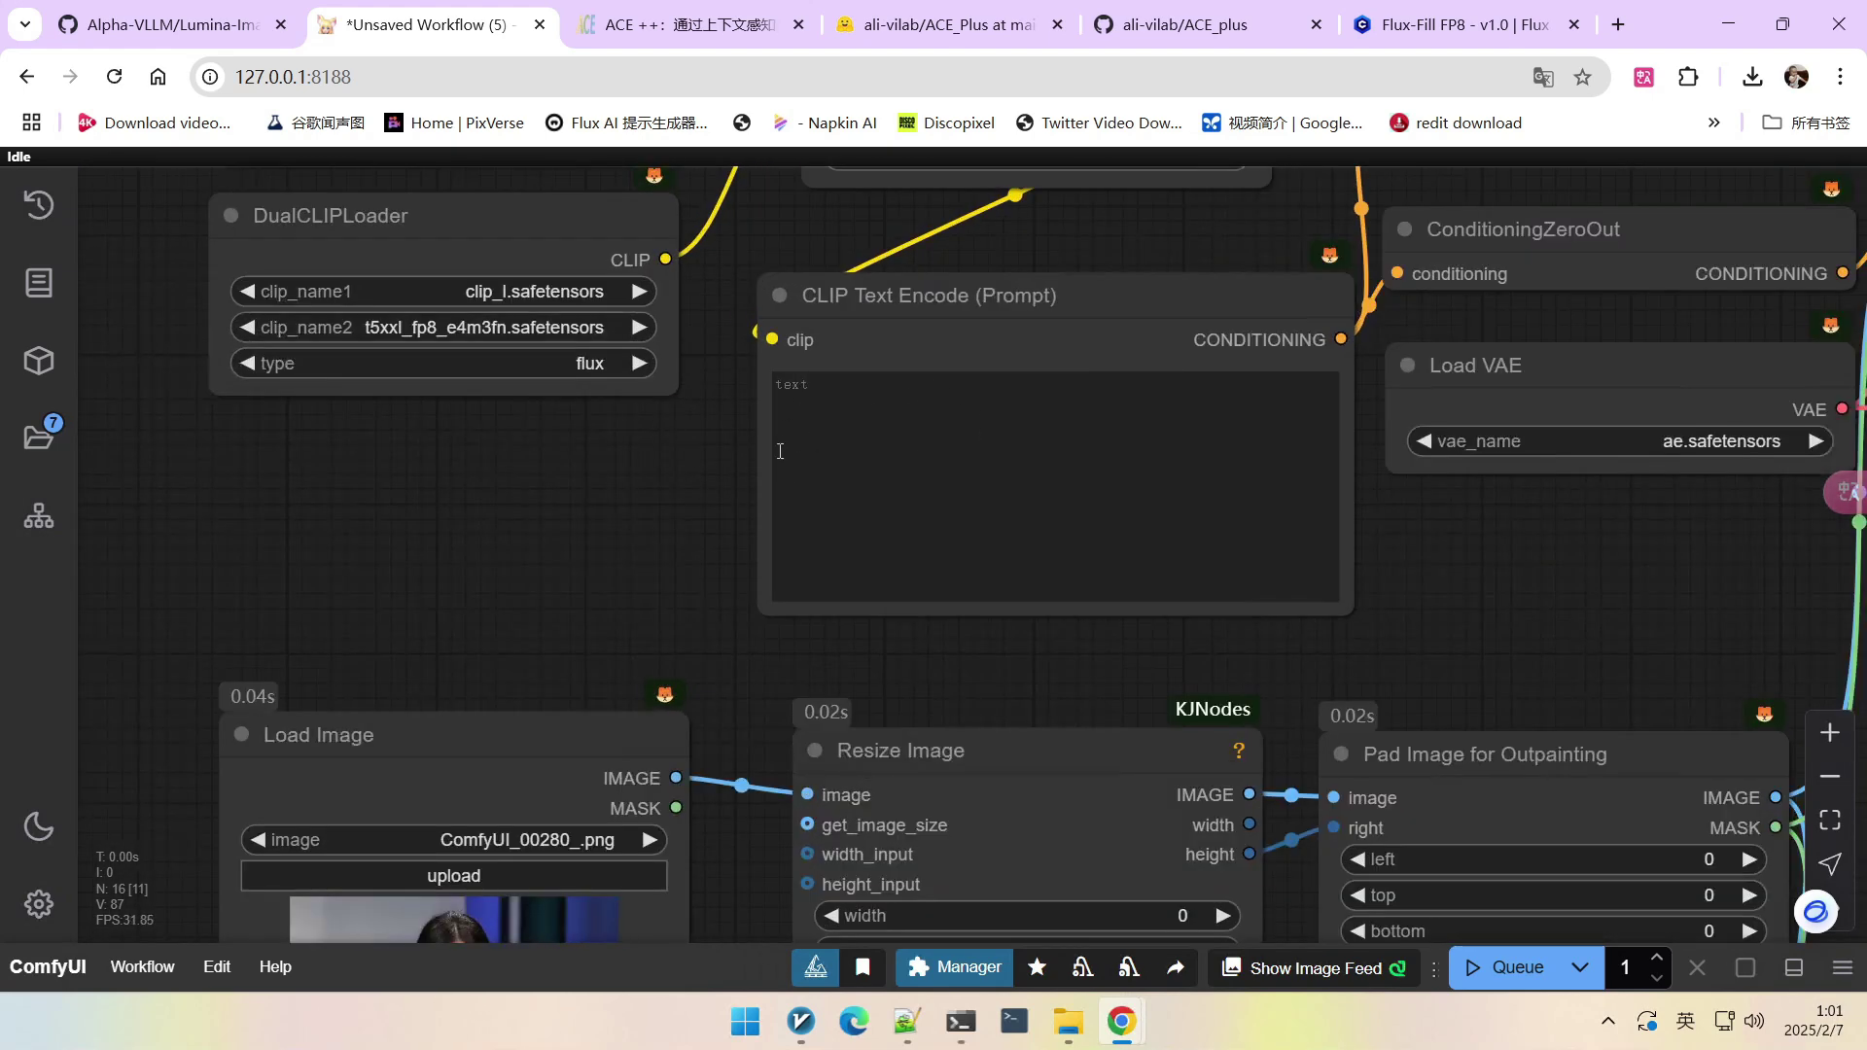
scroll(626, 498, "down", 7)
scroll(626, 498, "up", 3)
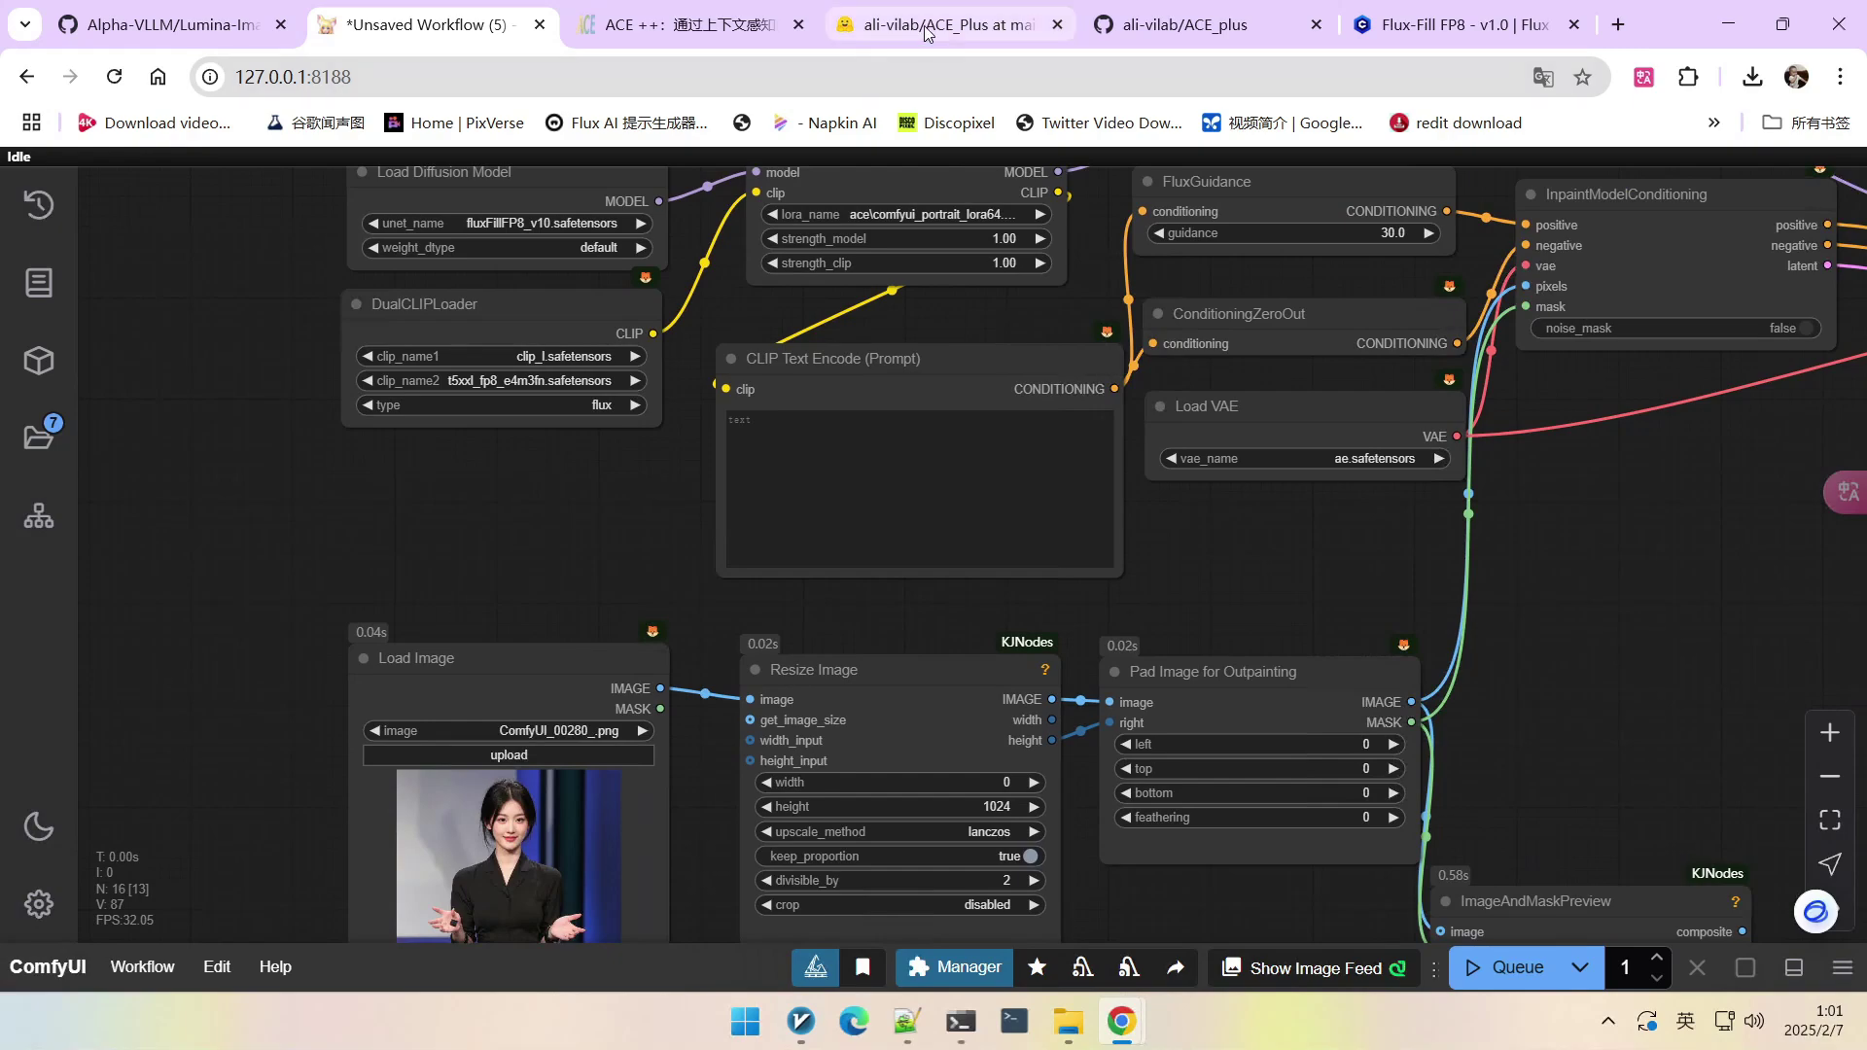
left_click(690, 24)
scroll(1000, 319, "down", 10)
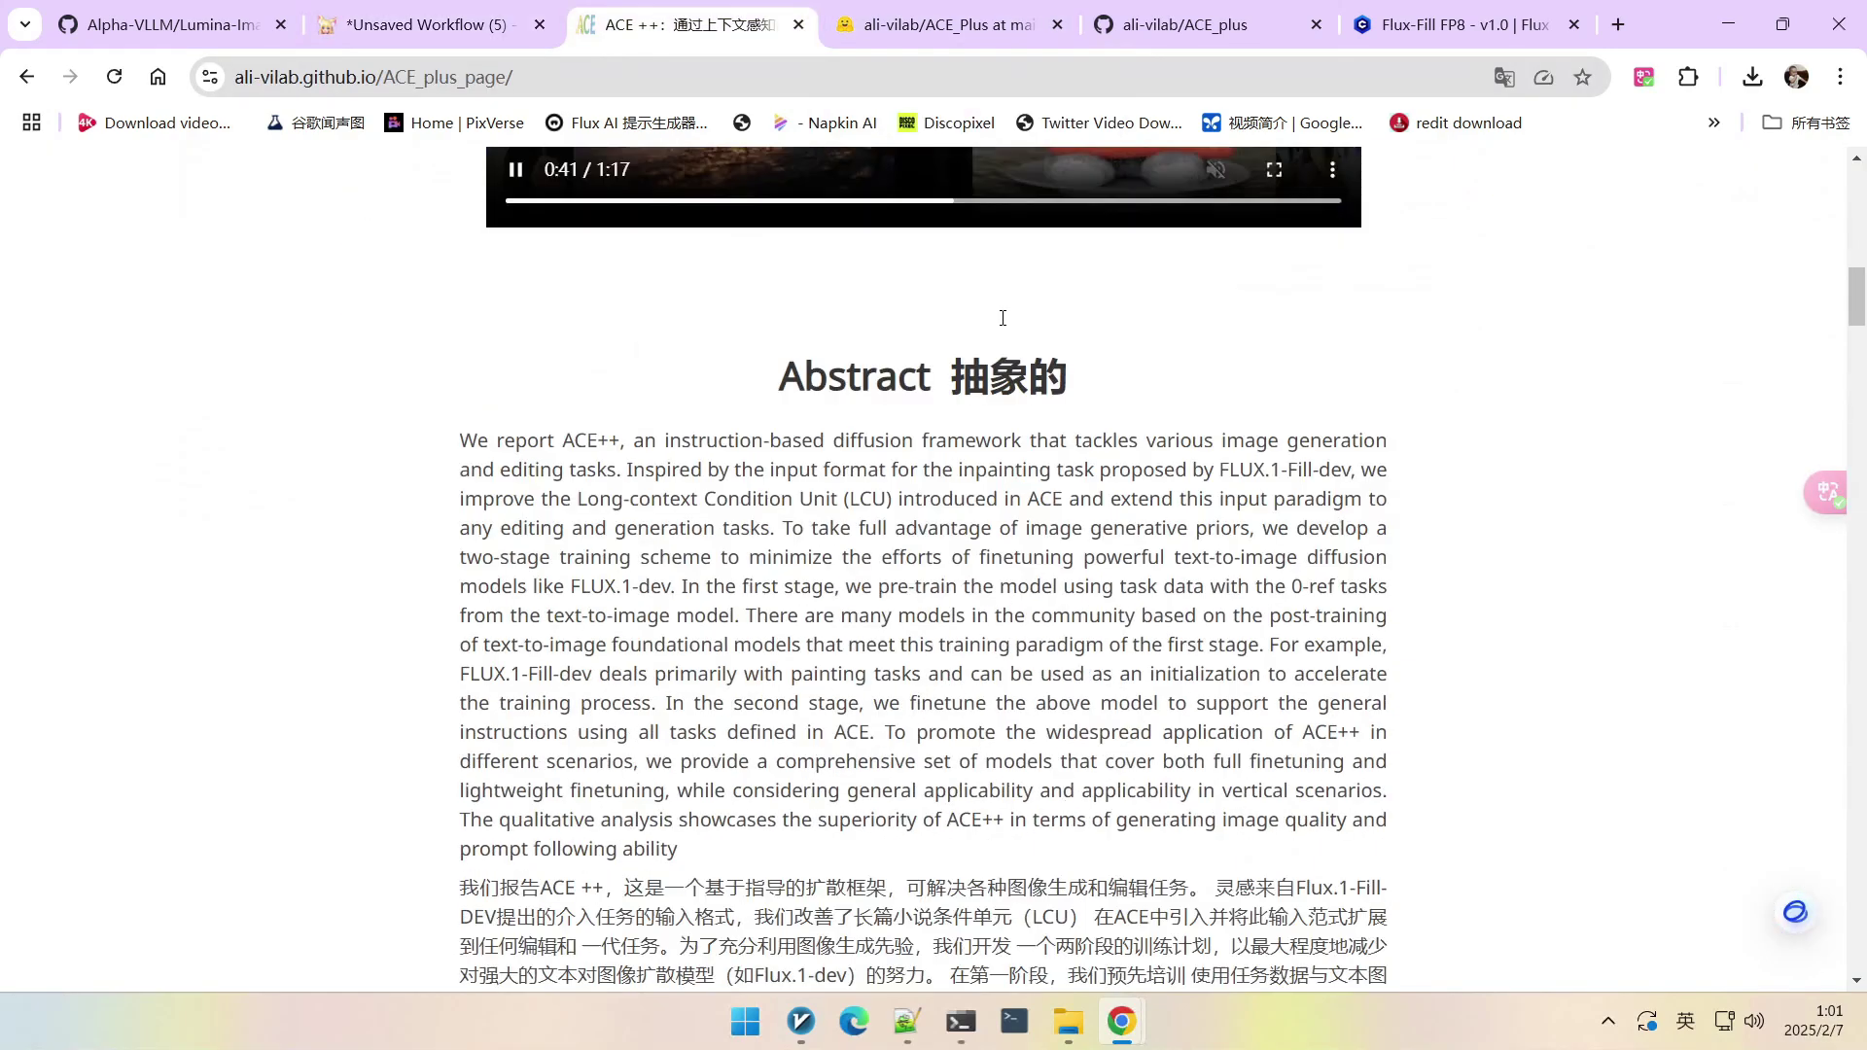
scroll(945, 291, "down", 10)
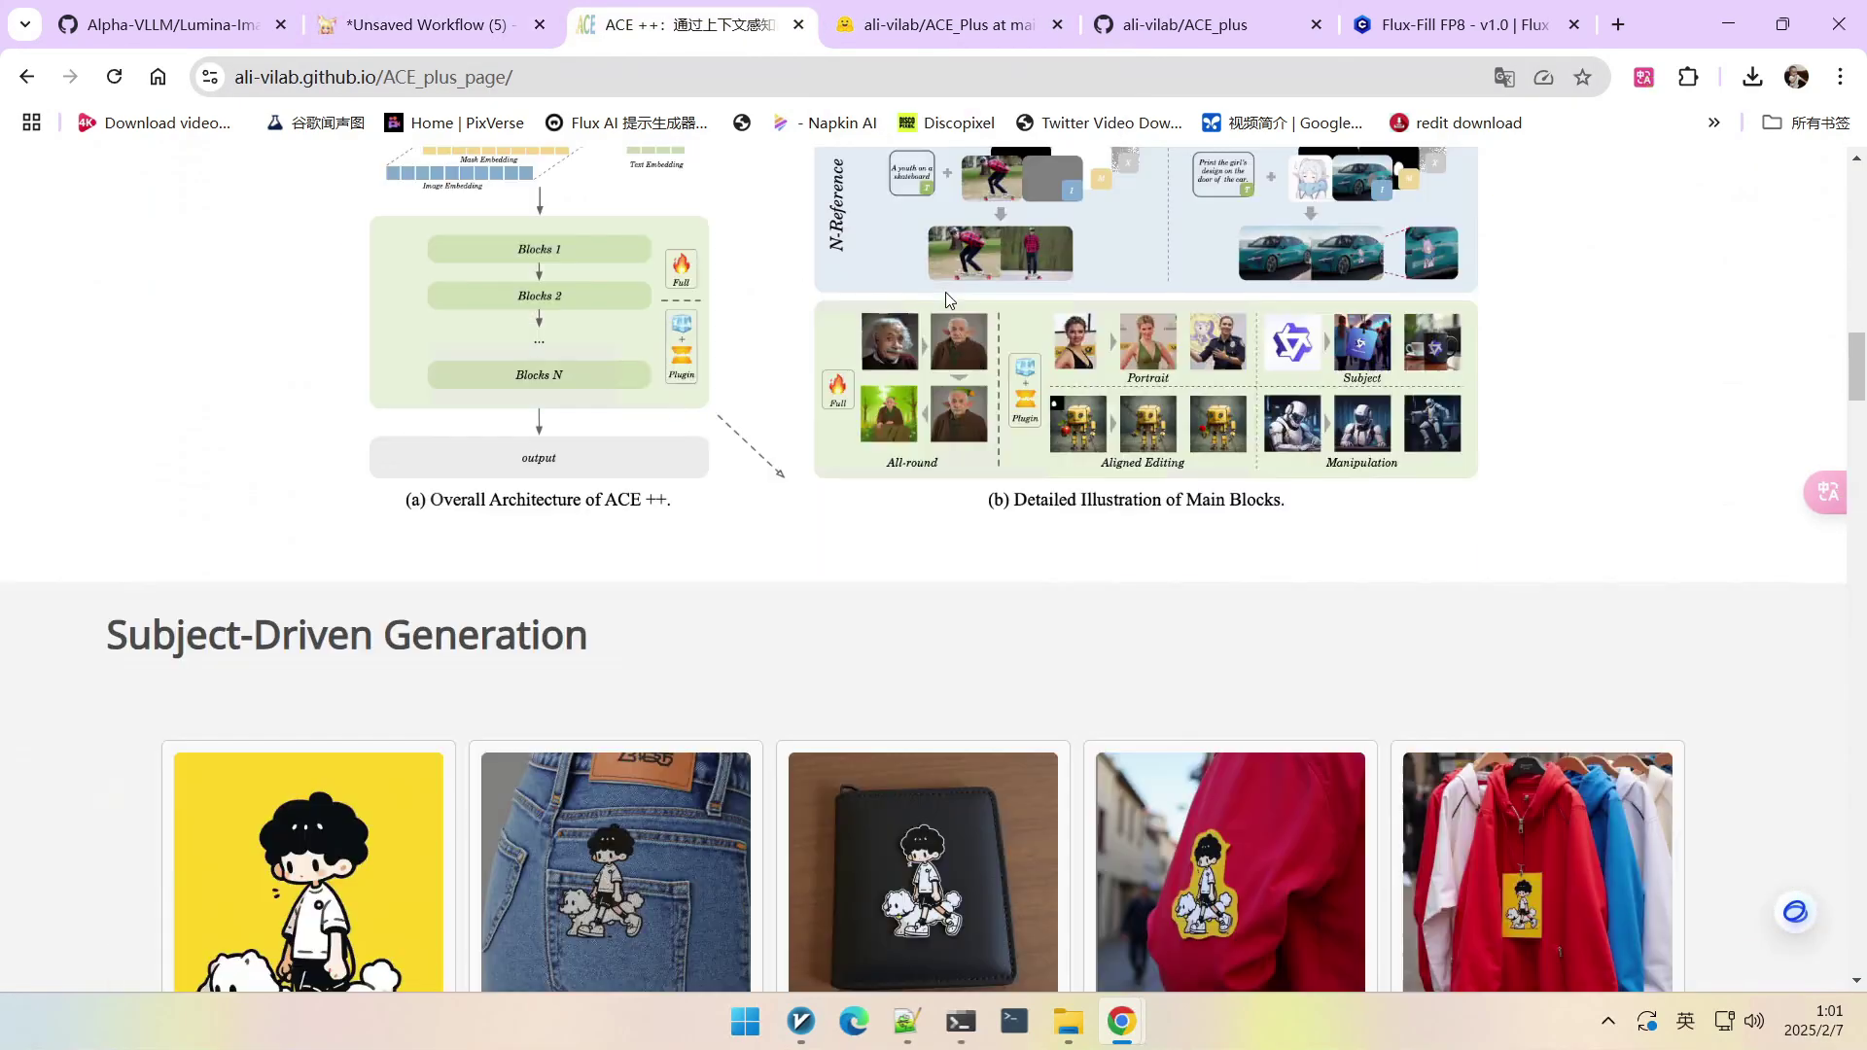
scroll(957, 418, "down", 10)
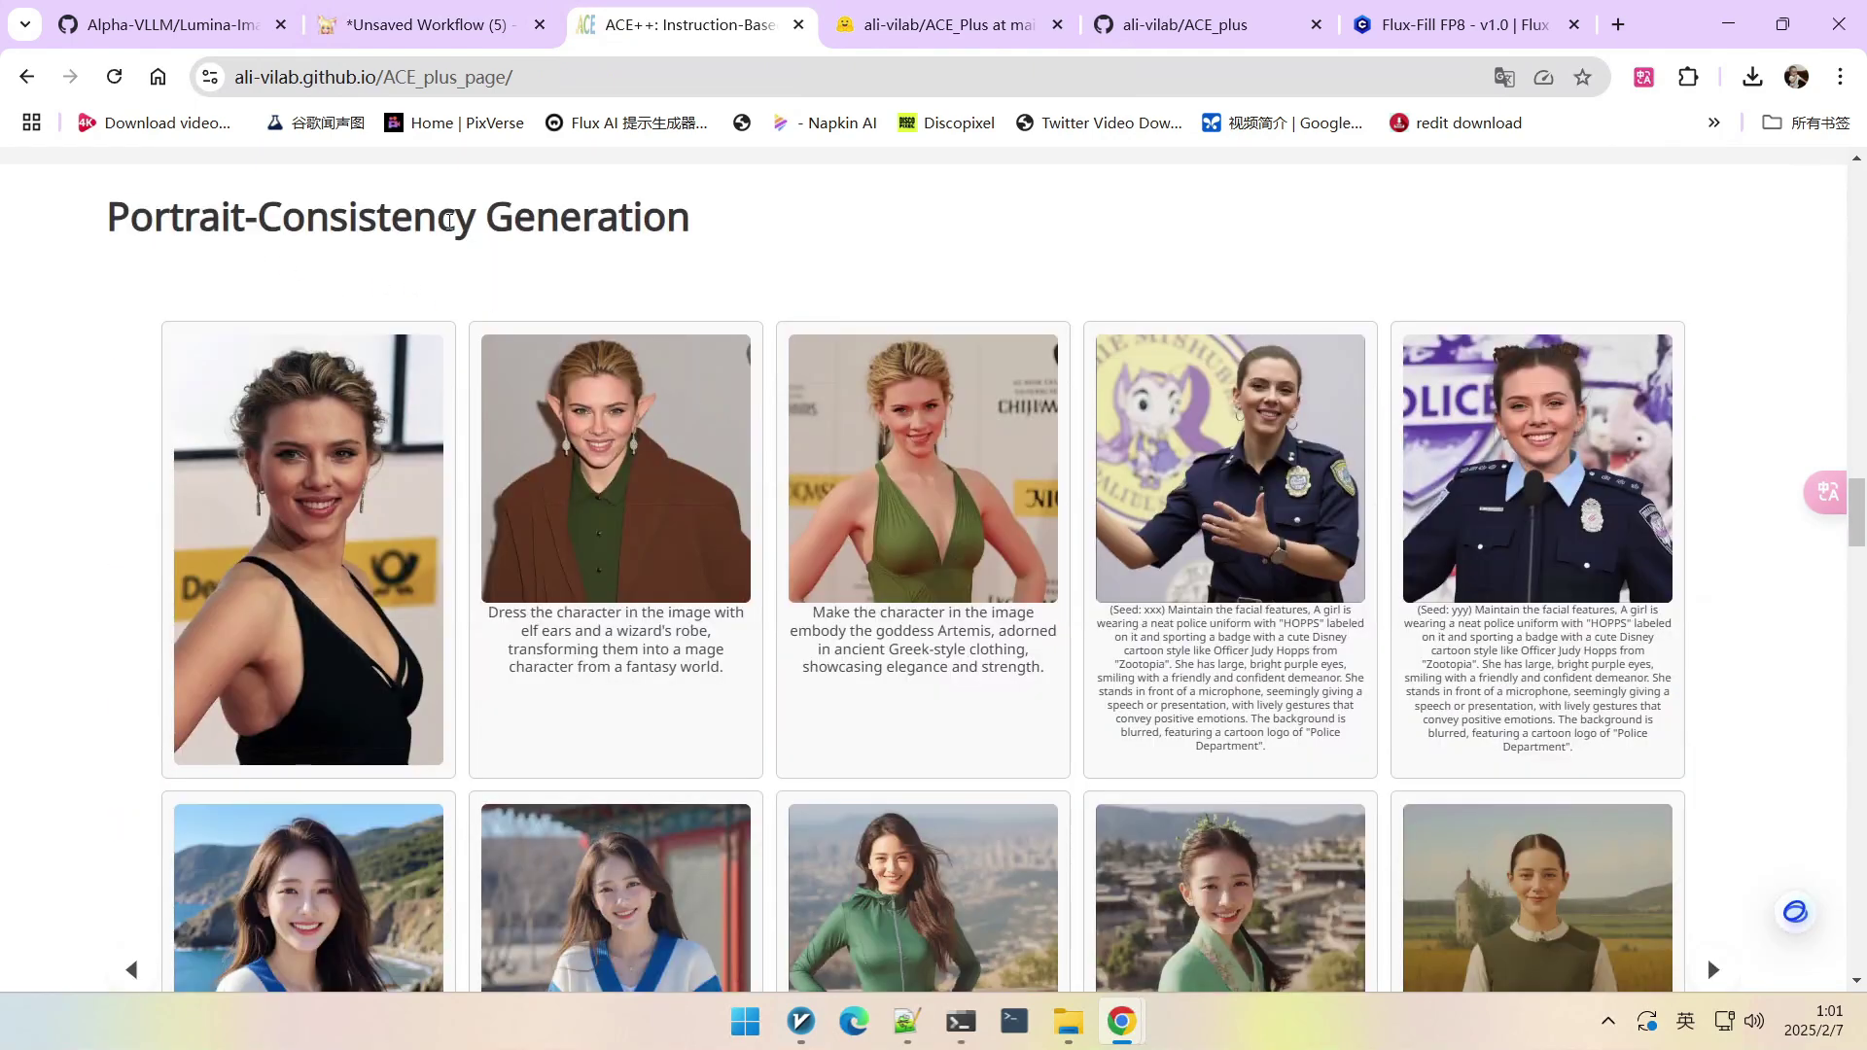
scroll(681, 274, "down", 1)
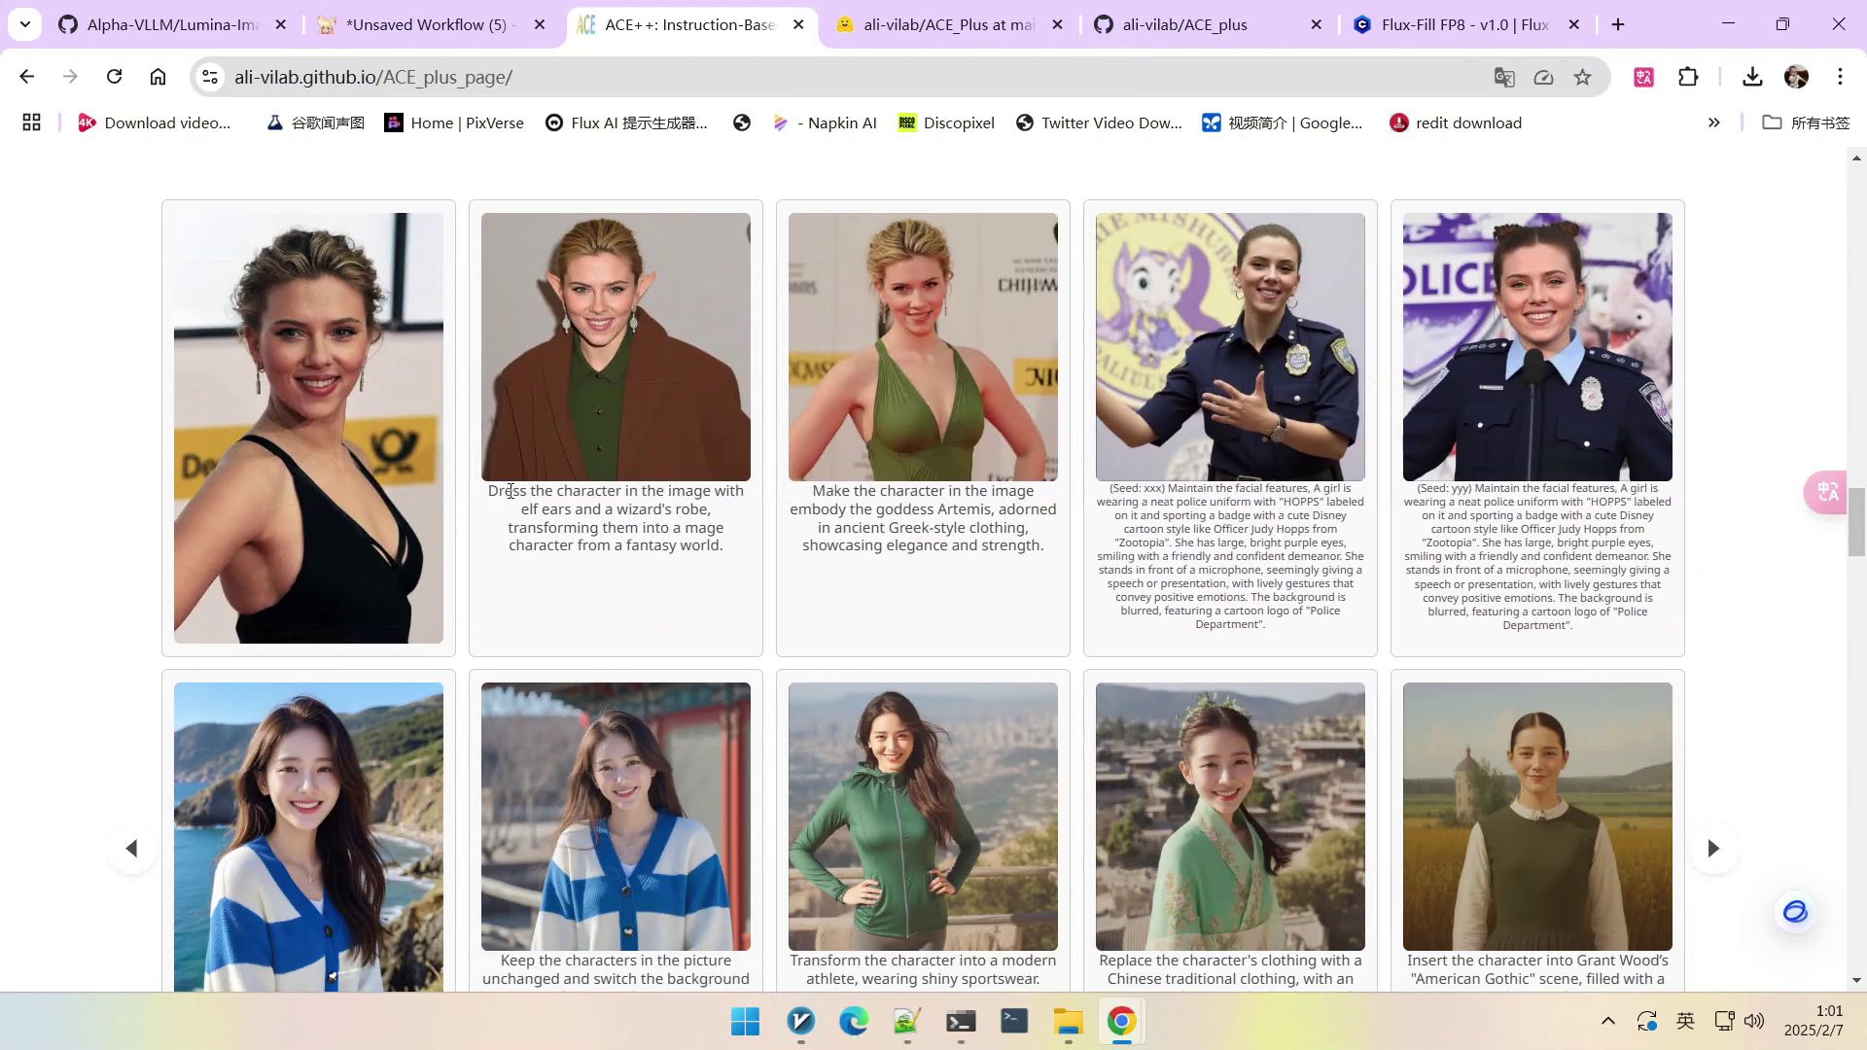
scroll(522, 487, "down", 1)
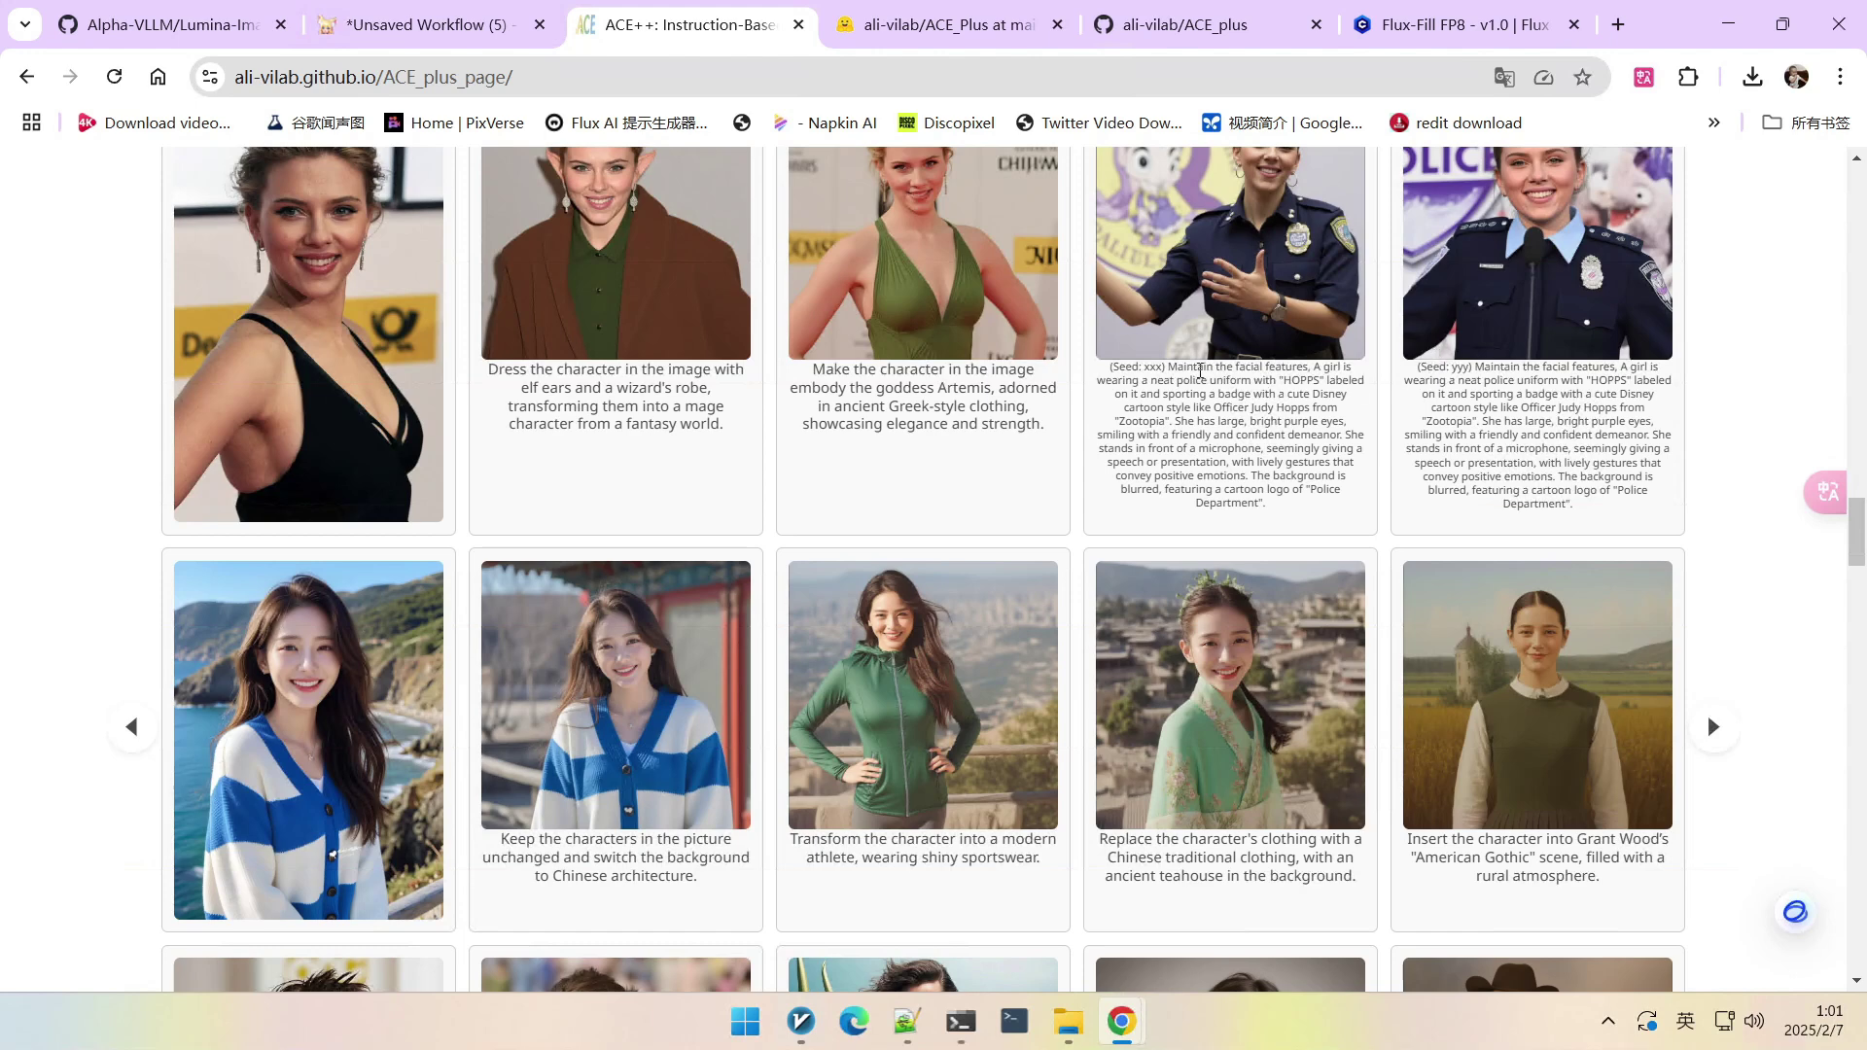
left_click_drag(1197, 365, 1254, 381)
key("ctrl+c")
Switch back to ComfyUI and paste the copied police-uniform prompt into the CLIP Text Encode node.
key("ctrl+shift+Tab")
left_click(828, 440)
key("ctrl+v")
scroll(827, 440, "up", 8)
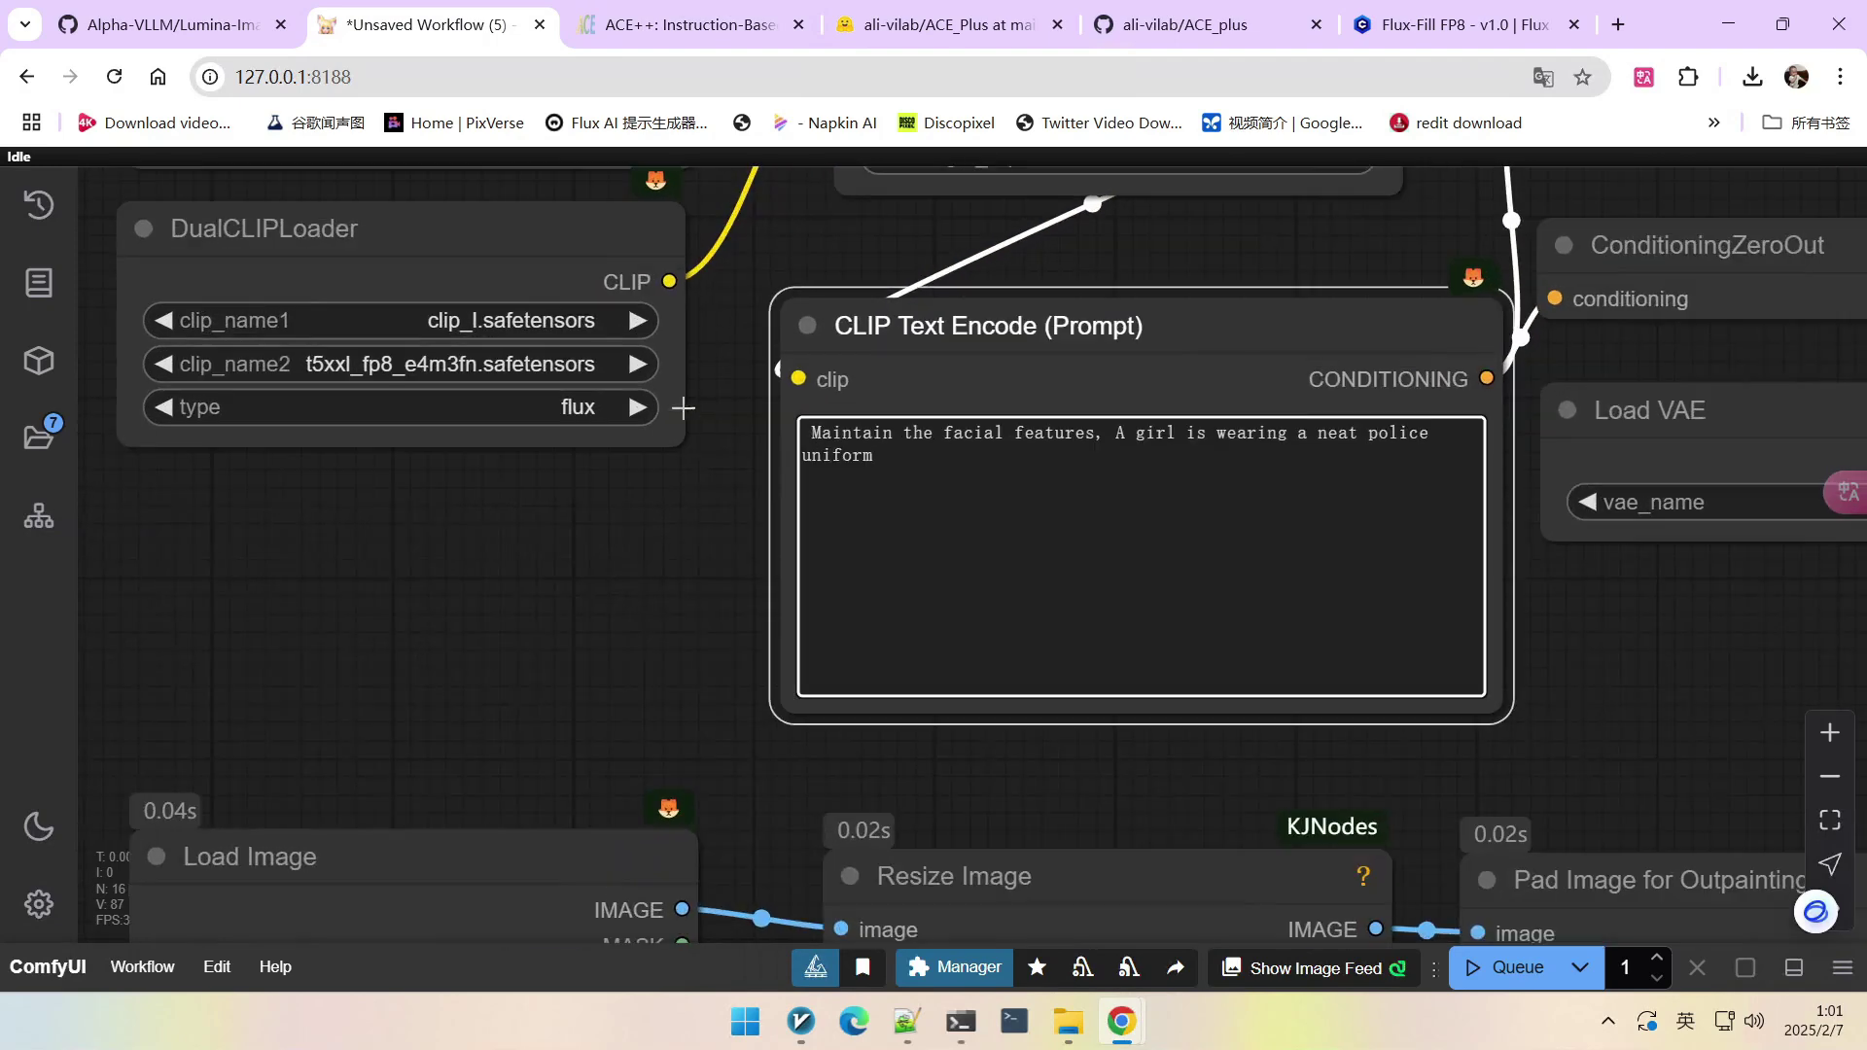
Replace "facial features" with "face" in the prompt and remove the leading space.
left_click(844, 438)
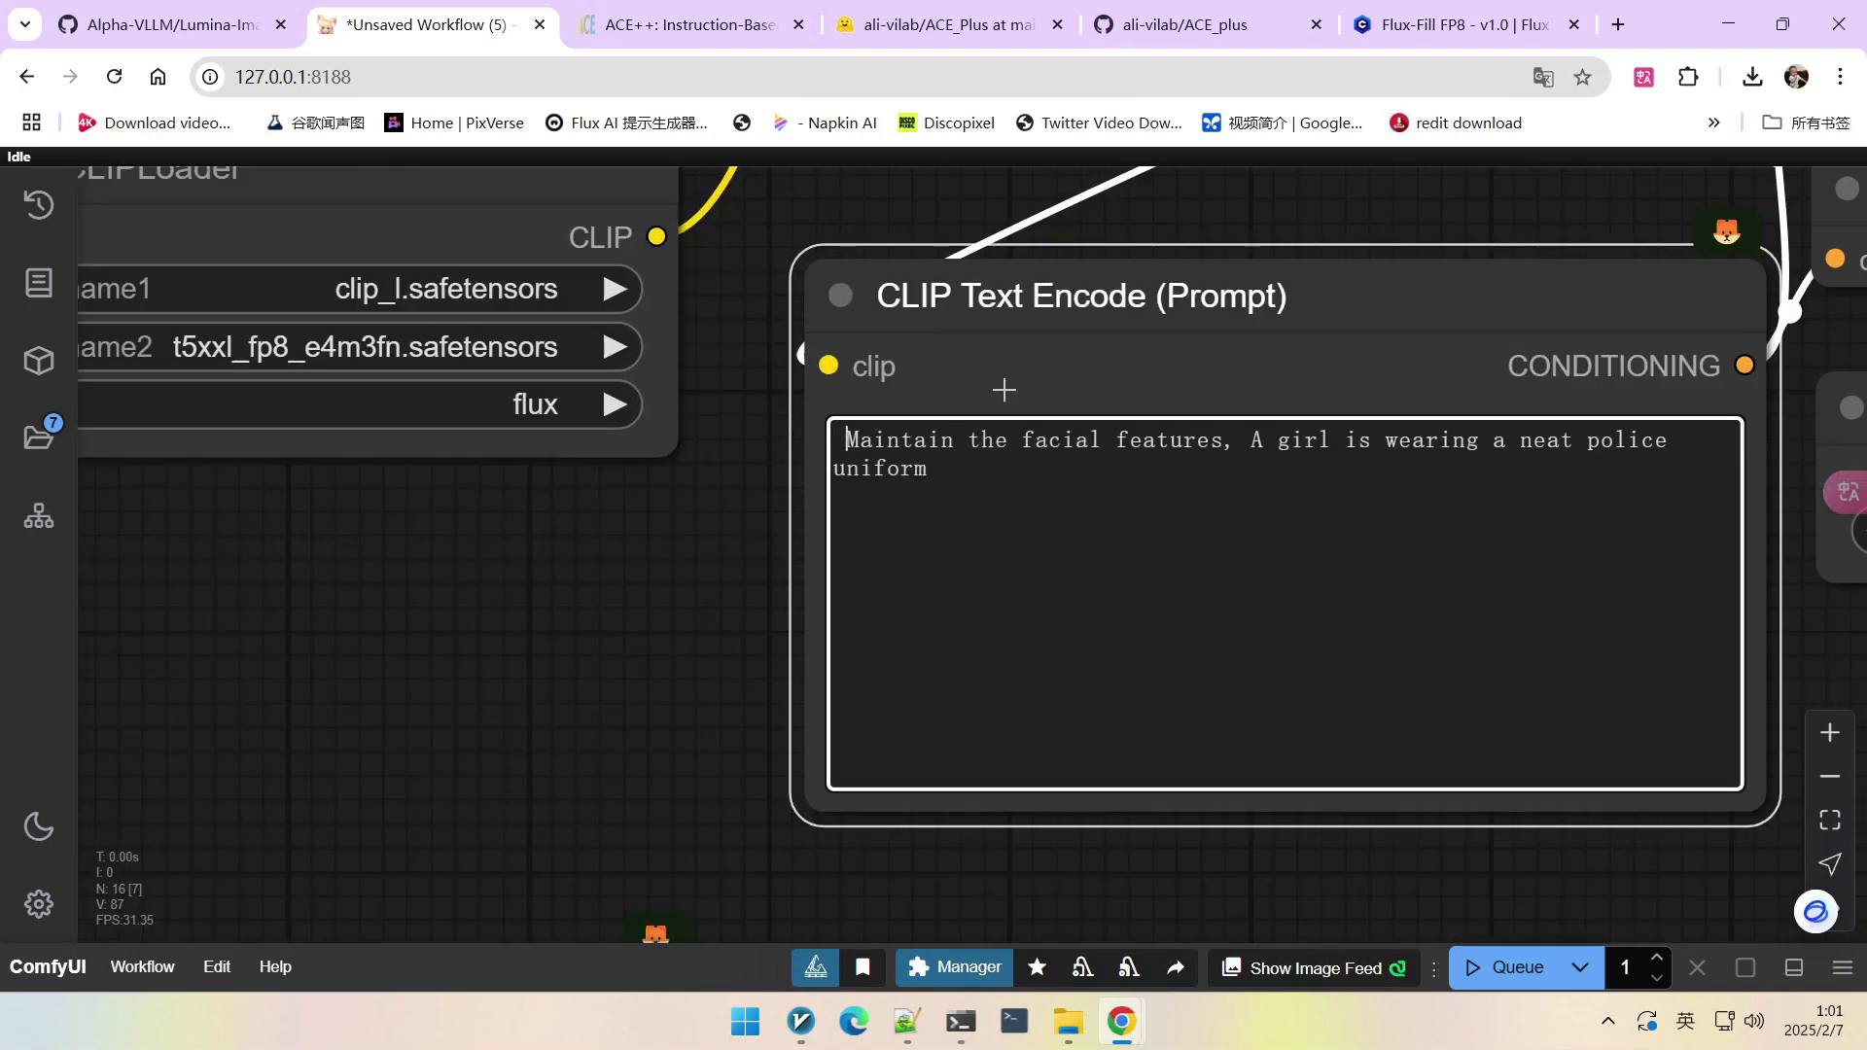
key("ctrl+Right")
key("ctrl+Right")
key("ctrl+shift+Right")
key("ctrl+shift+Right")
type("fac")
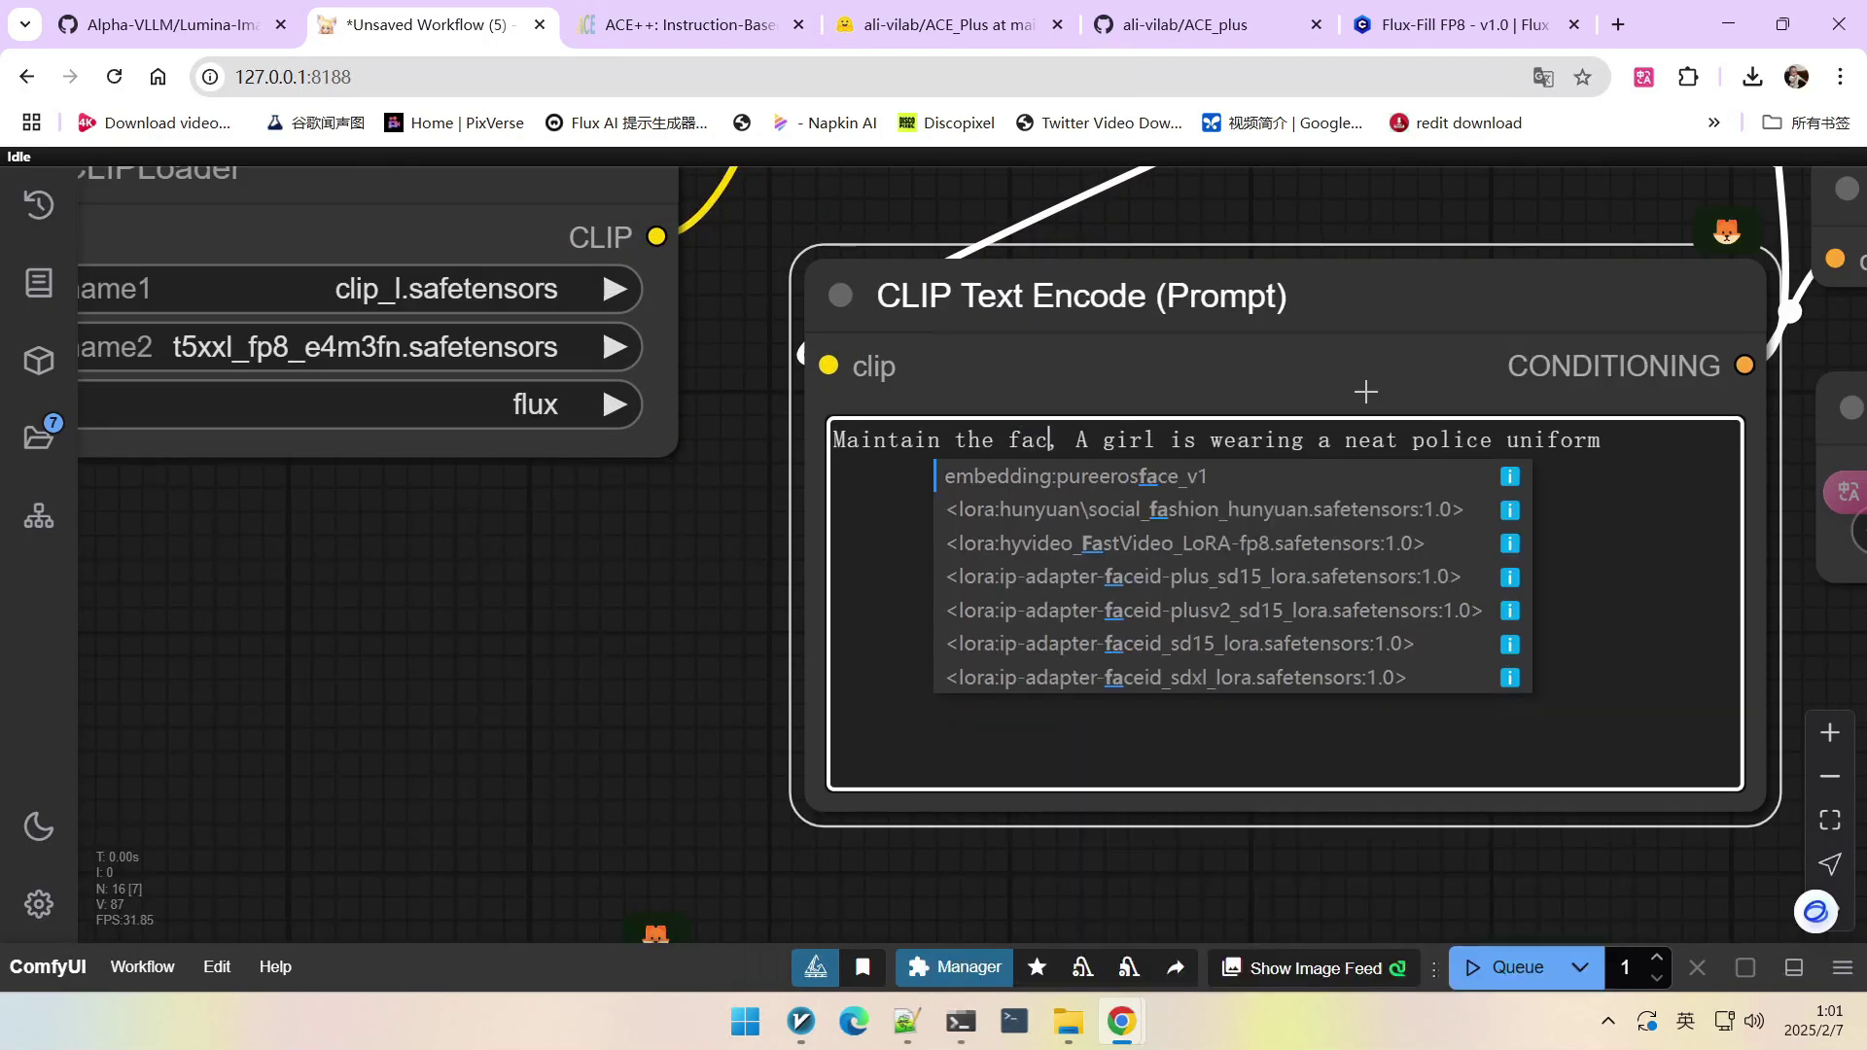
type("e")
left_click(625, 603)
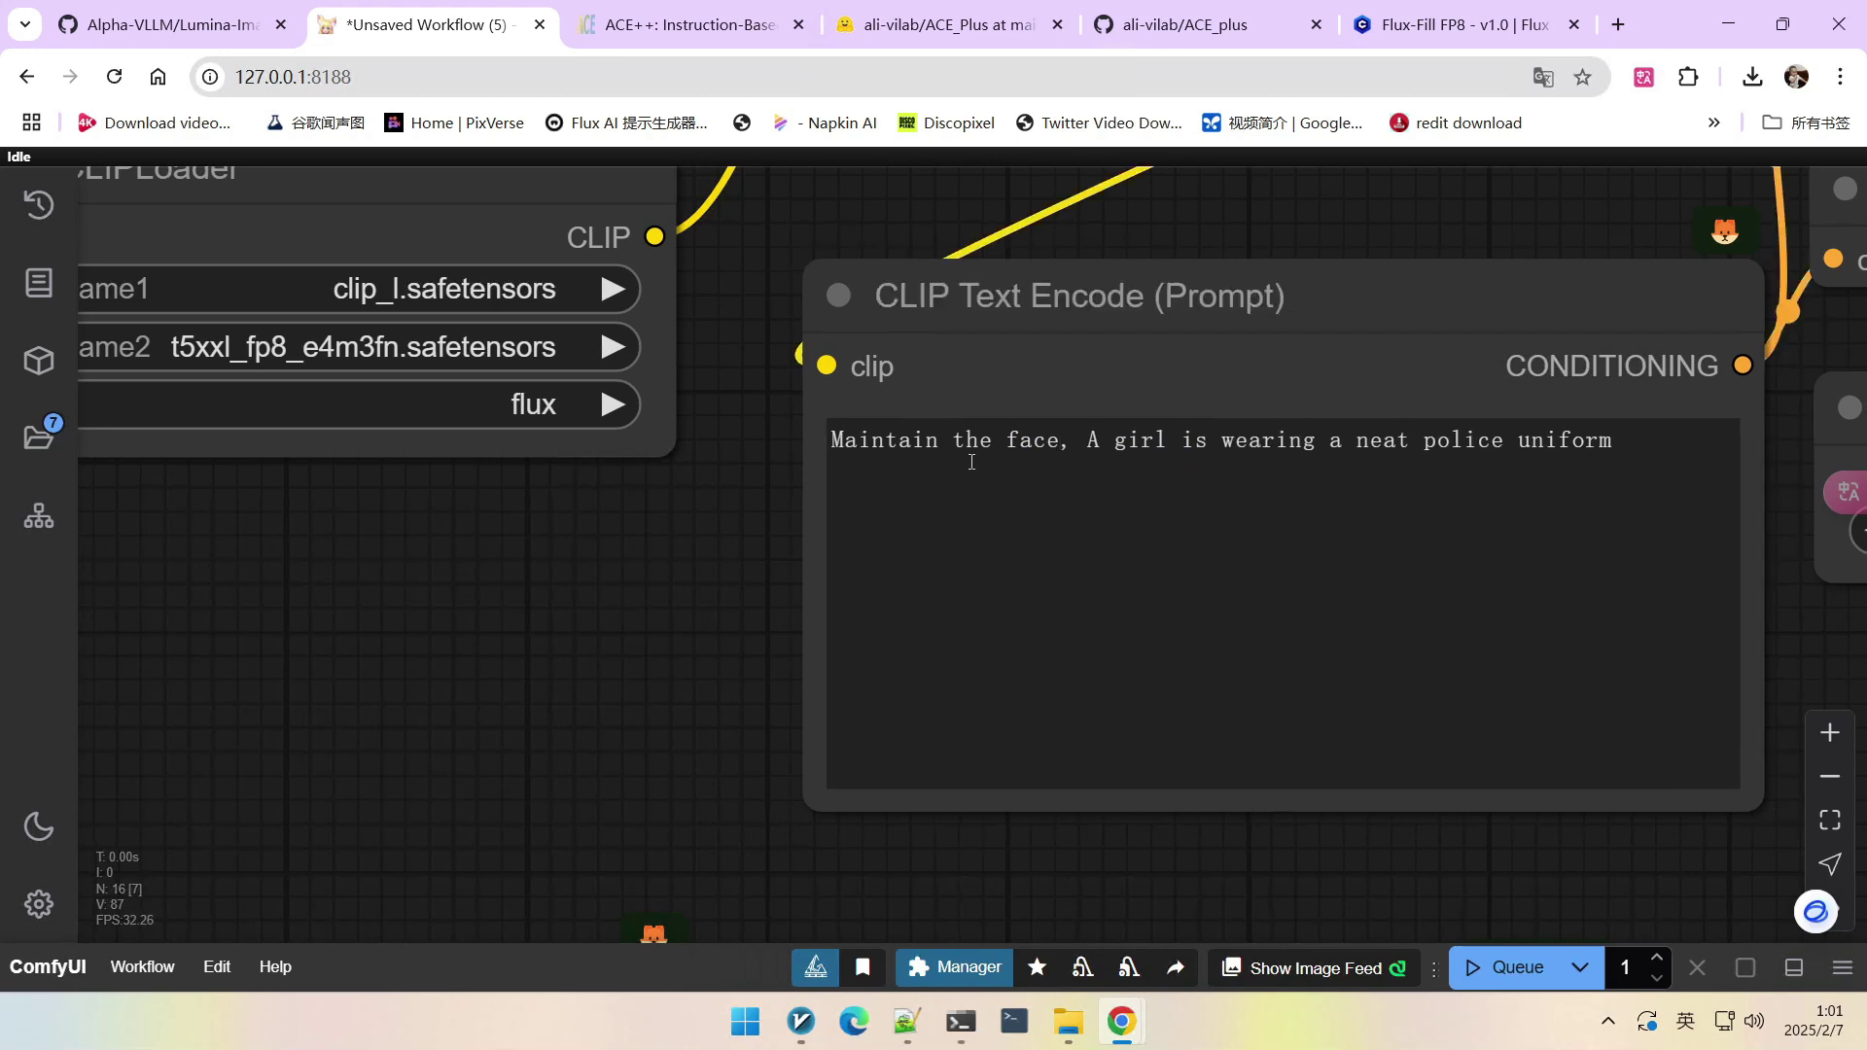
Replace "A girl" with "woman" in the prompt.
left_click(898, 439)
left_click(1035, 439)
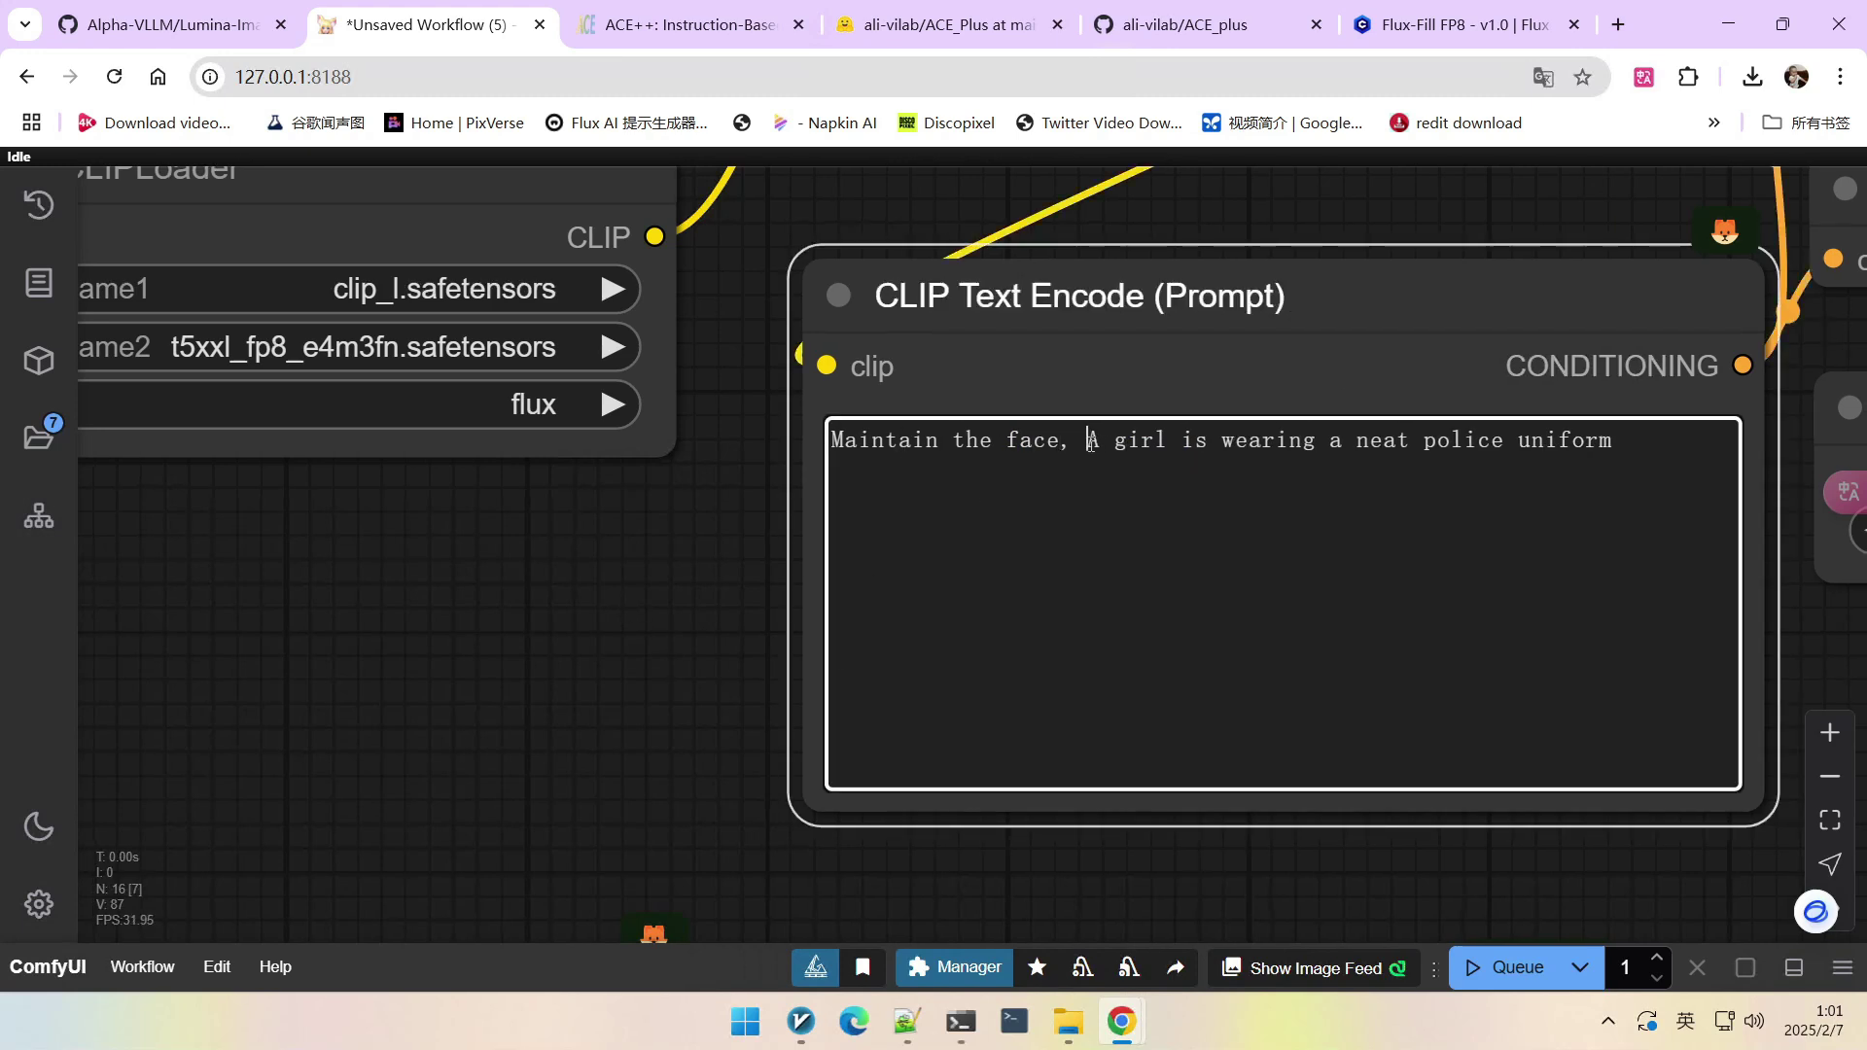
left_click_drag(1089, 443, 1171, 440)
type("woman")
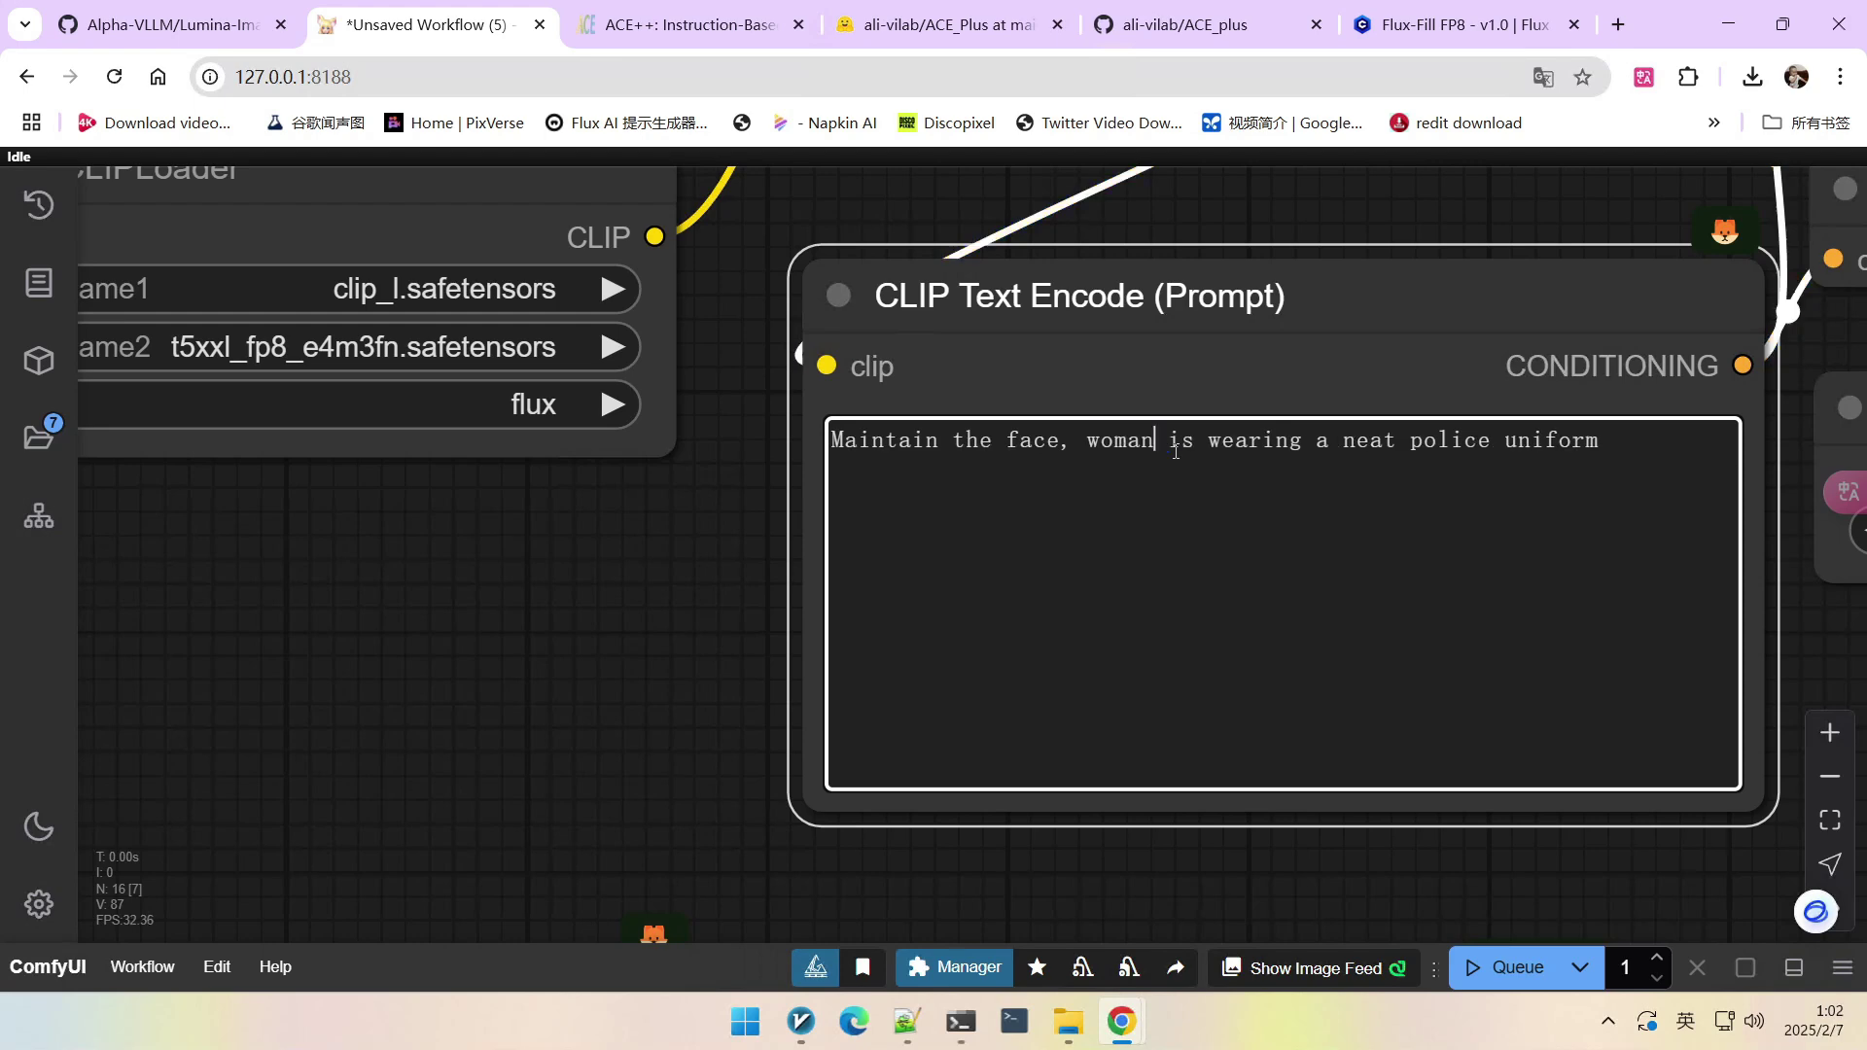
Review the edited prompt and the connections and settings of the complete node graph.
scroll(501, 637, "down", 5)
left_click_drag(1488, 696, 971, 686)
scroll(972, 686, "down", 3)
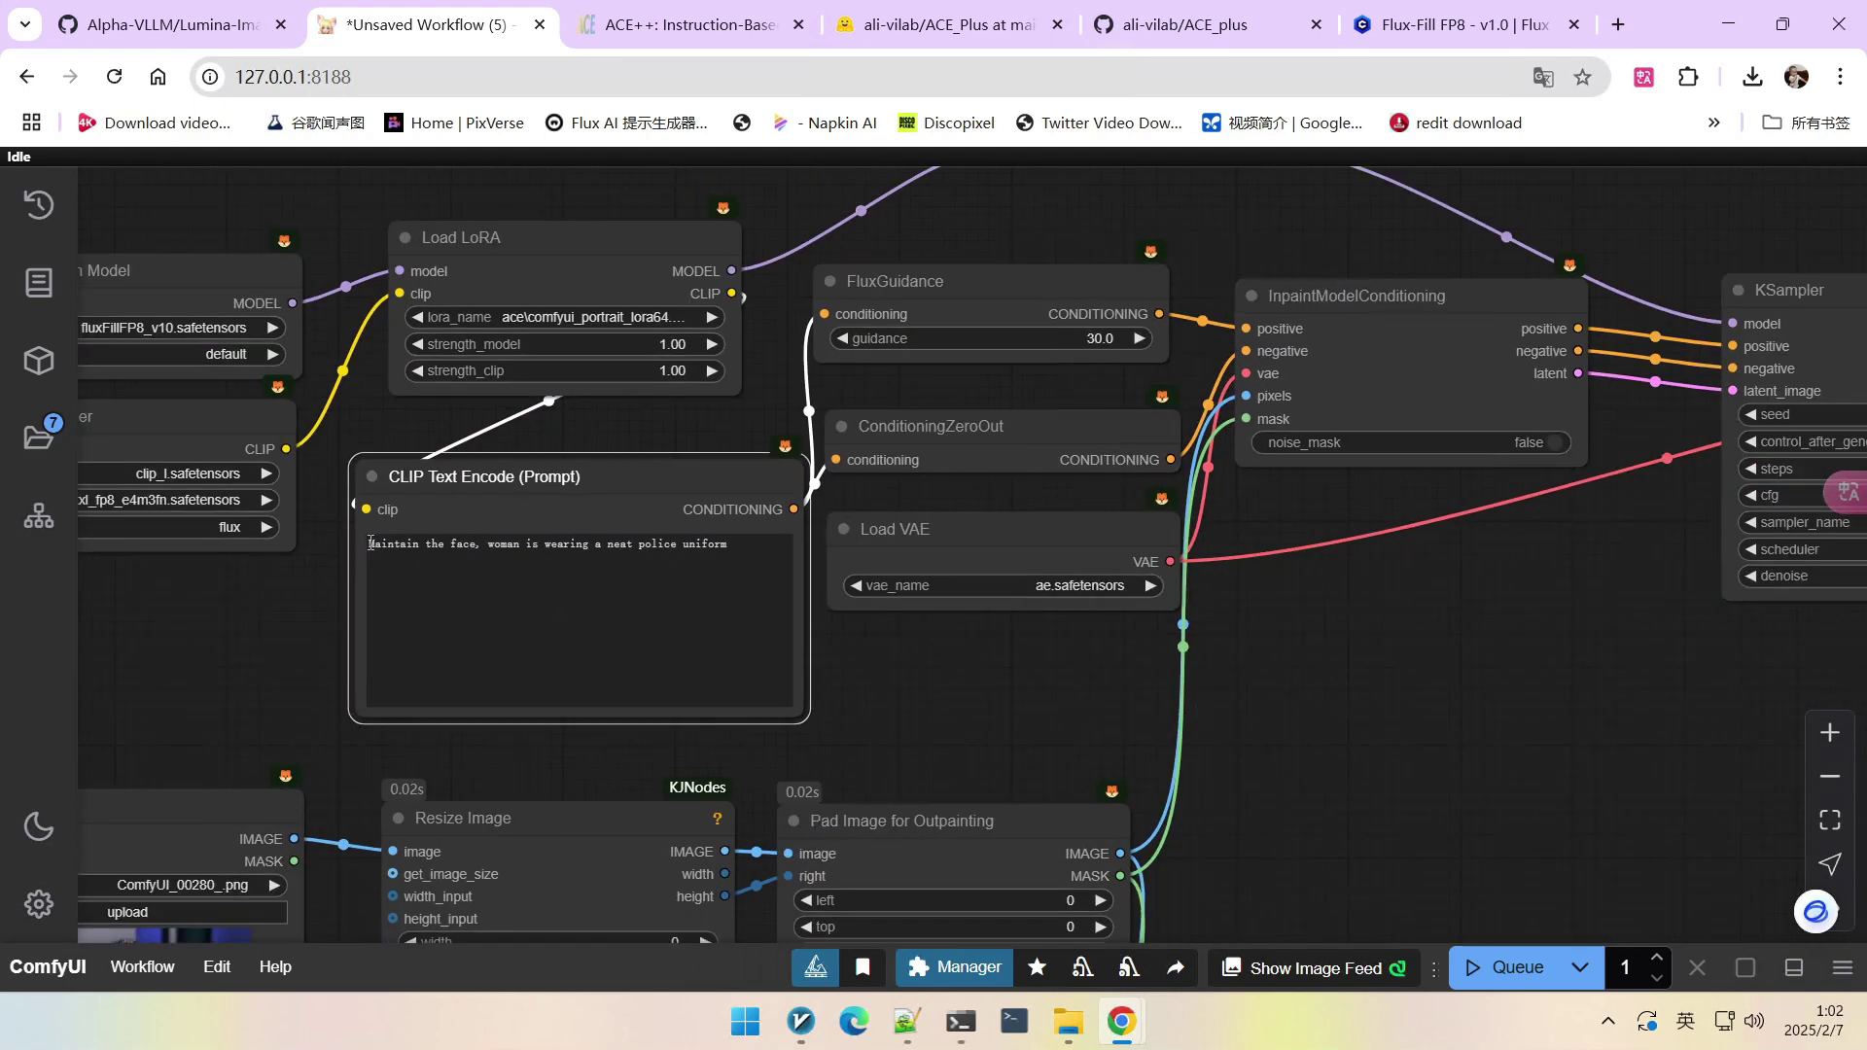
scroll(362, 507, "up", 3)
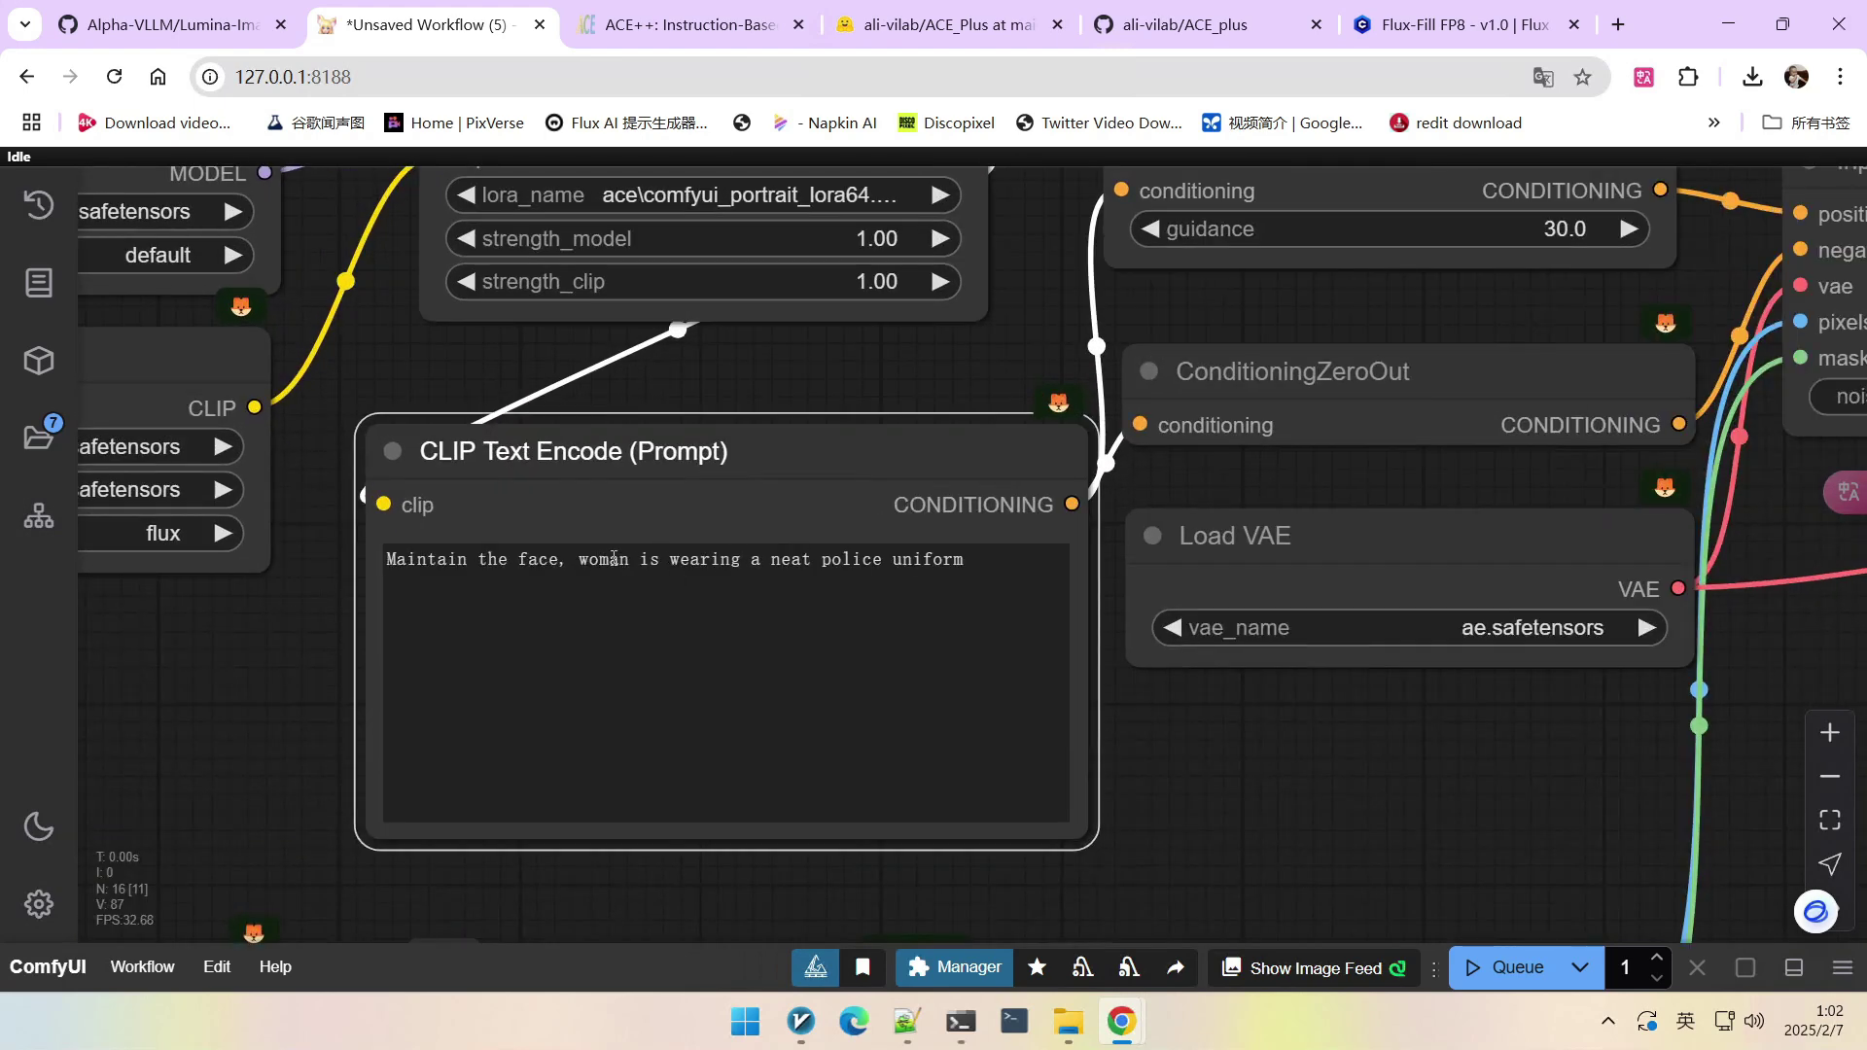
scroll(351, 581, "down", 5)
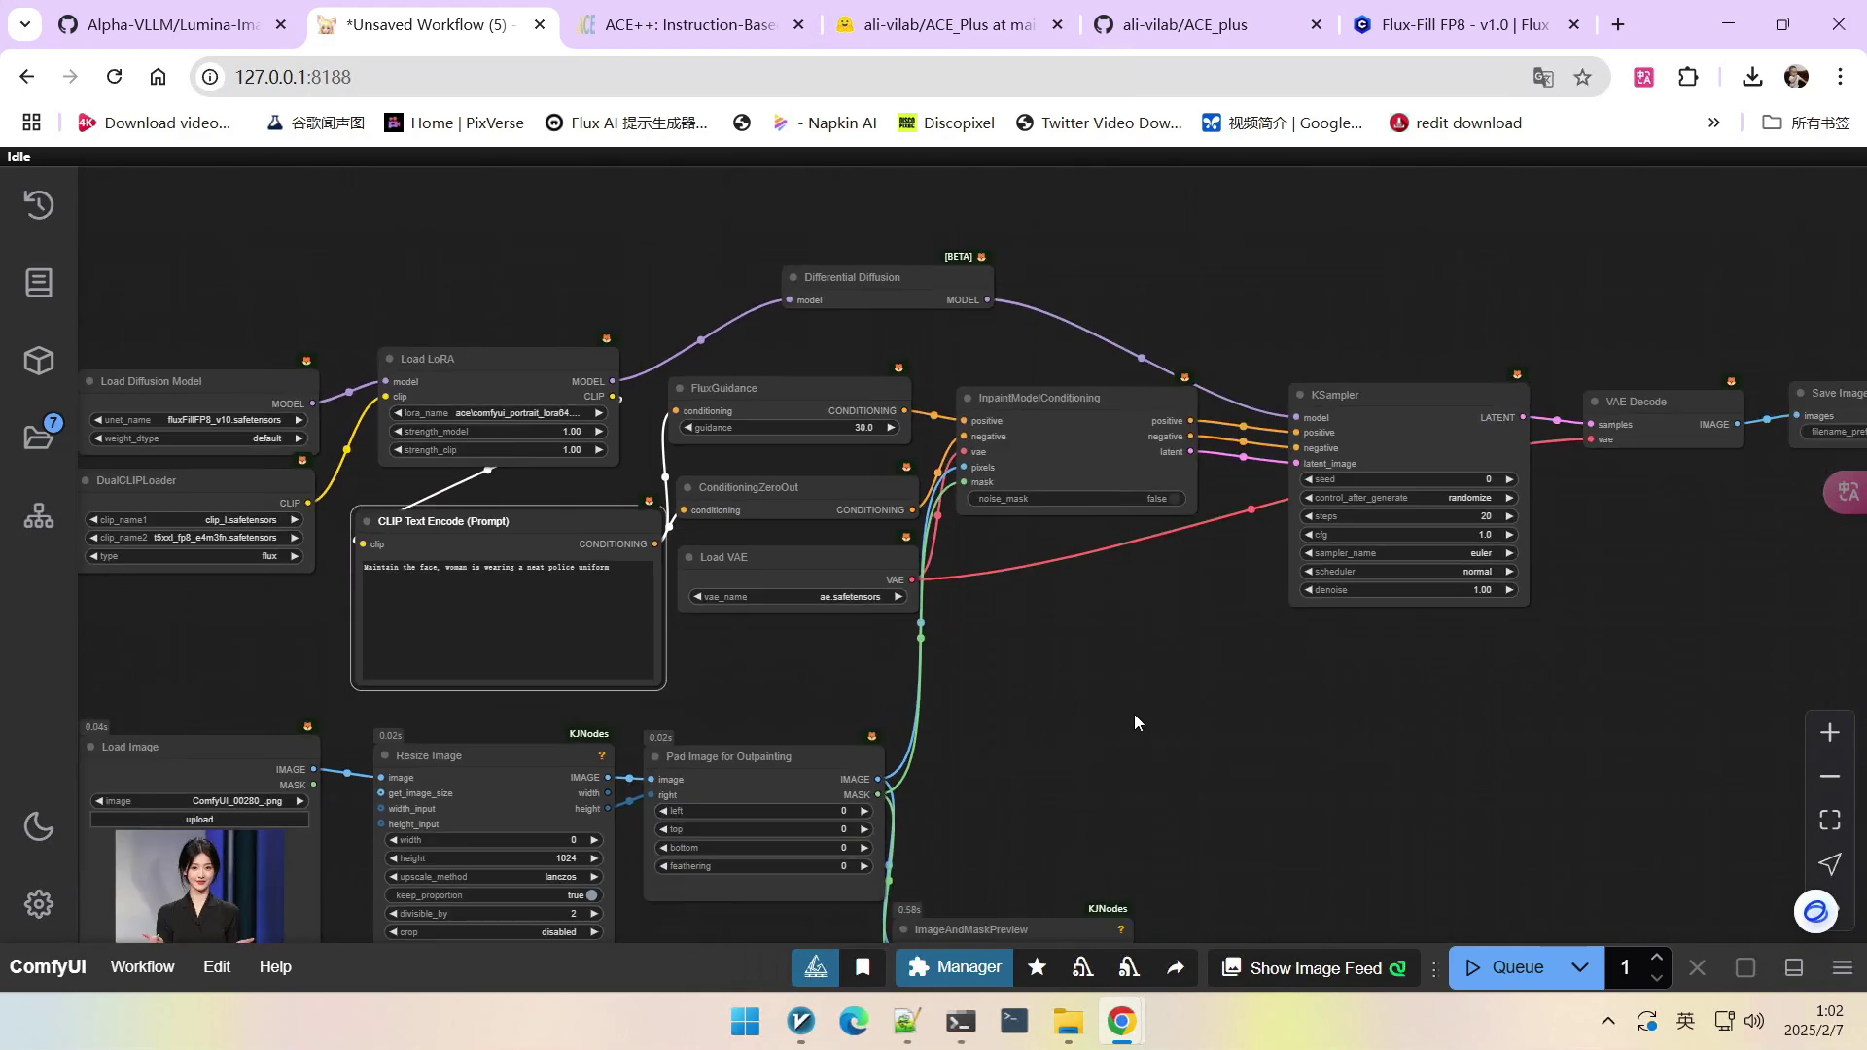
scroll(505, 583, "down", 3)
left_click_drag(931, 617, 1019, 556)
scroll(996, 528, "up", 2)
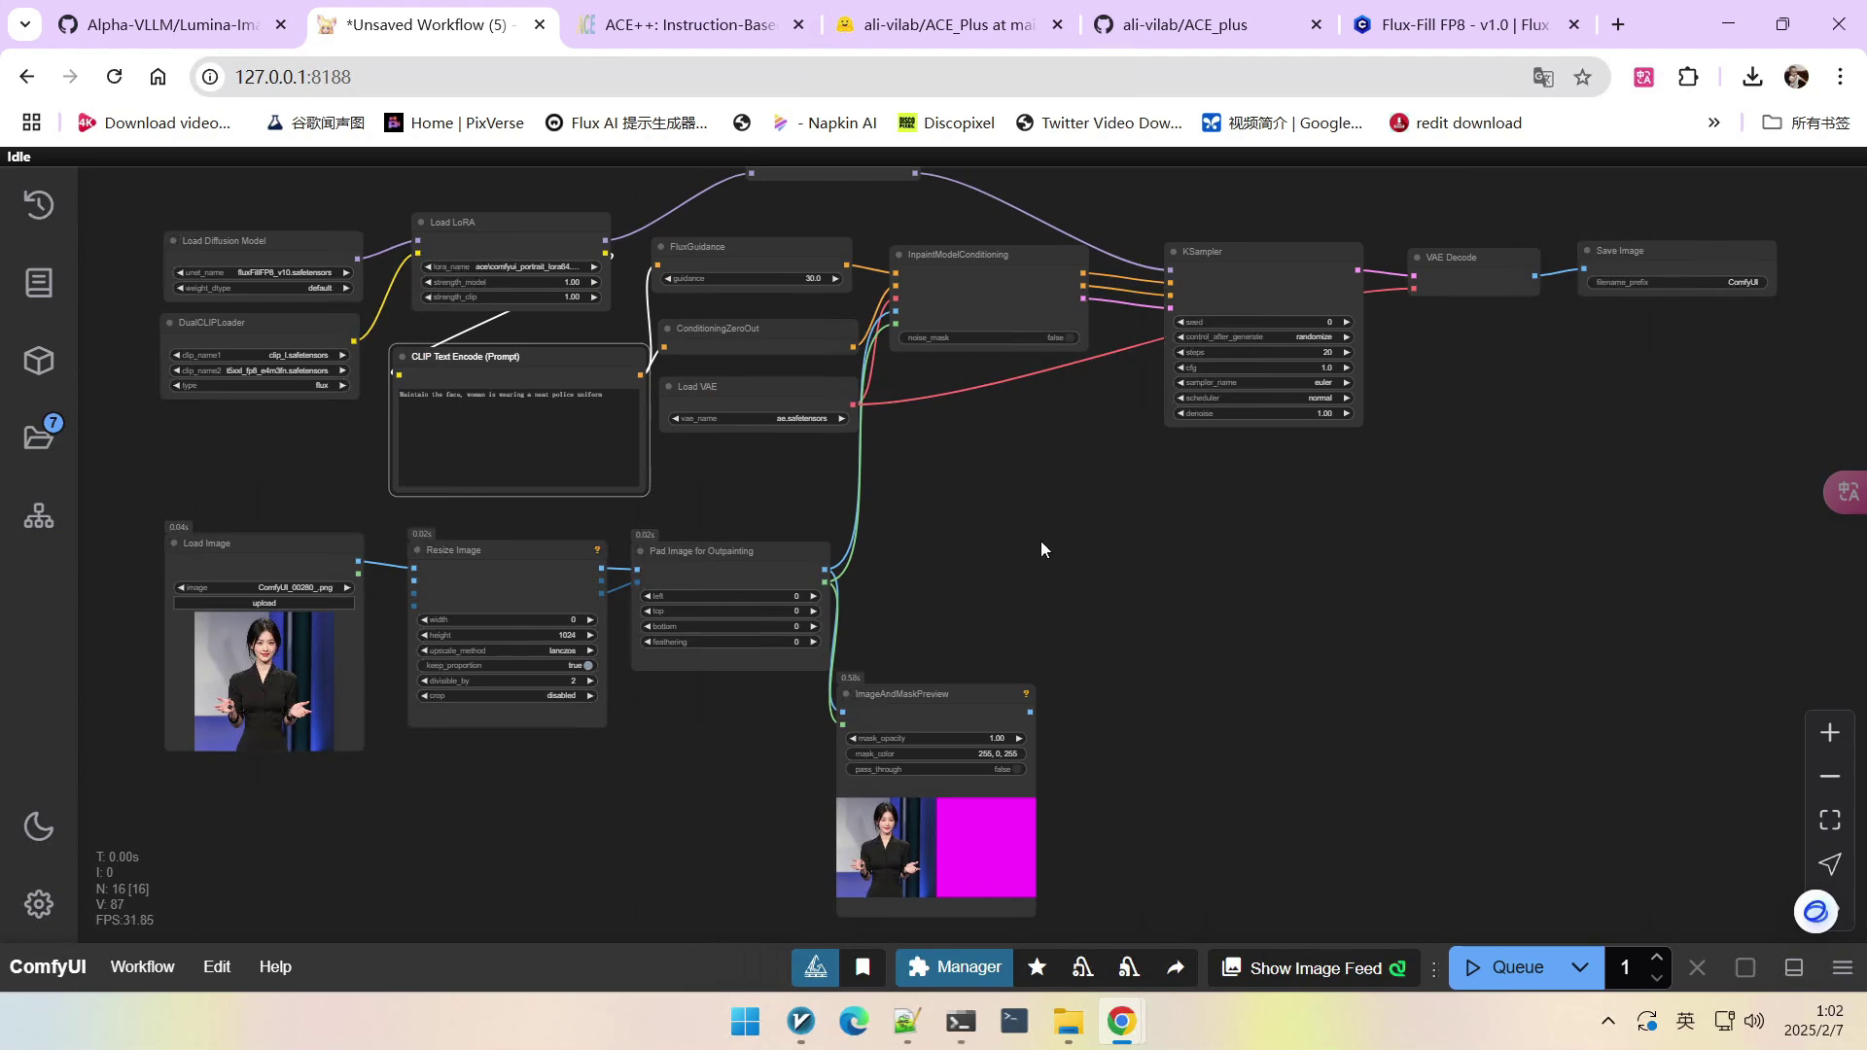
Run the workflow and examine the generated portrait beside the reference in the Save Image node.
left_click(1475, 967)
left_click_drag(1233, 591, 1195, 646)
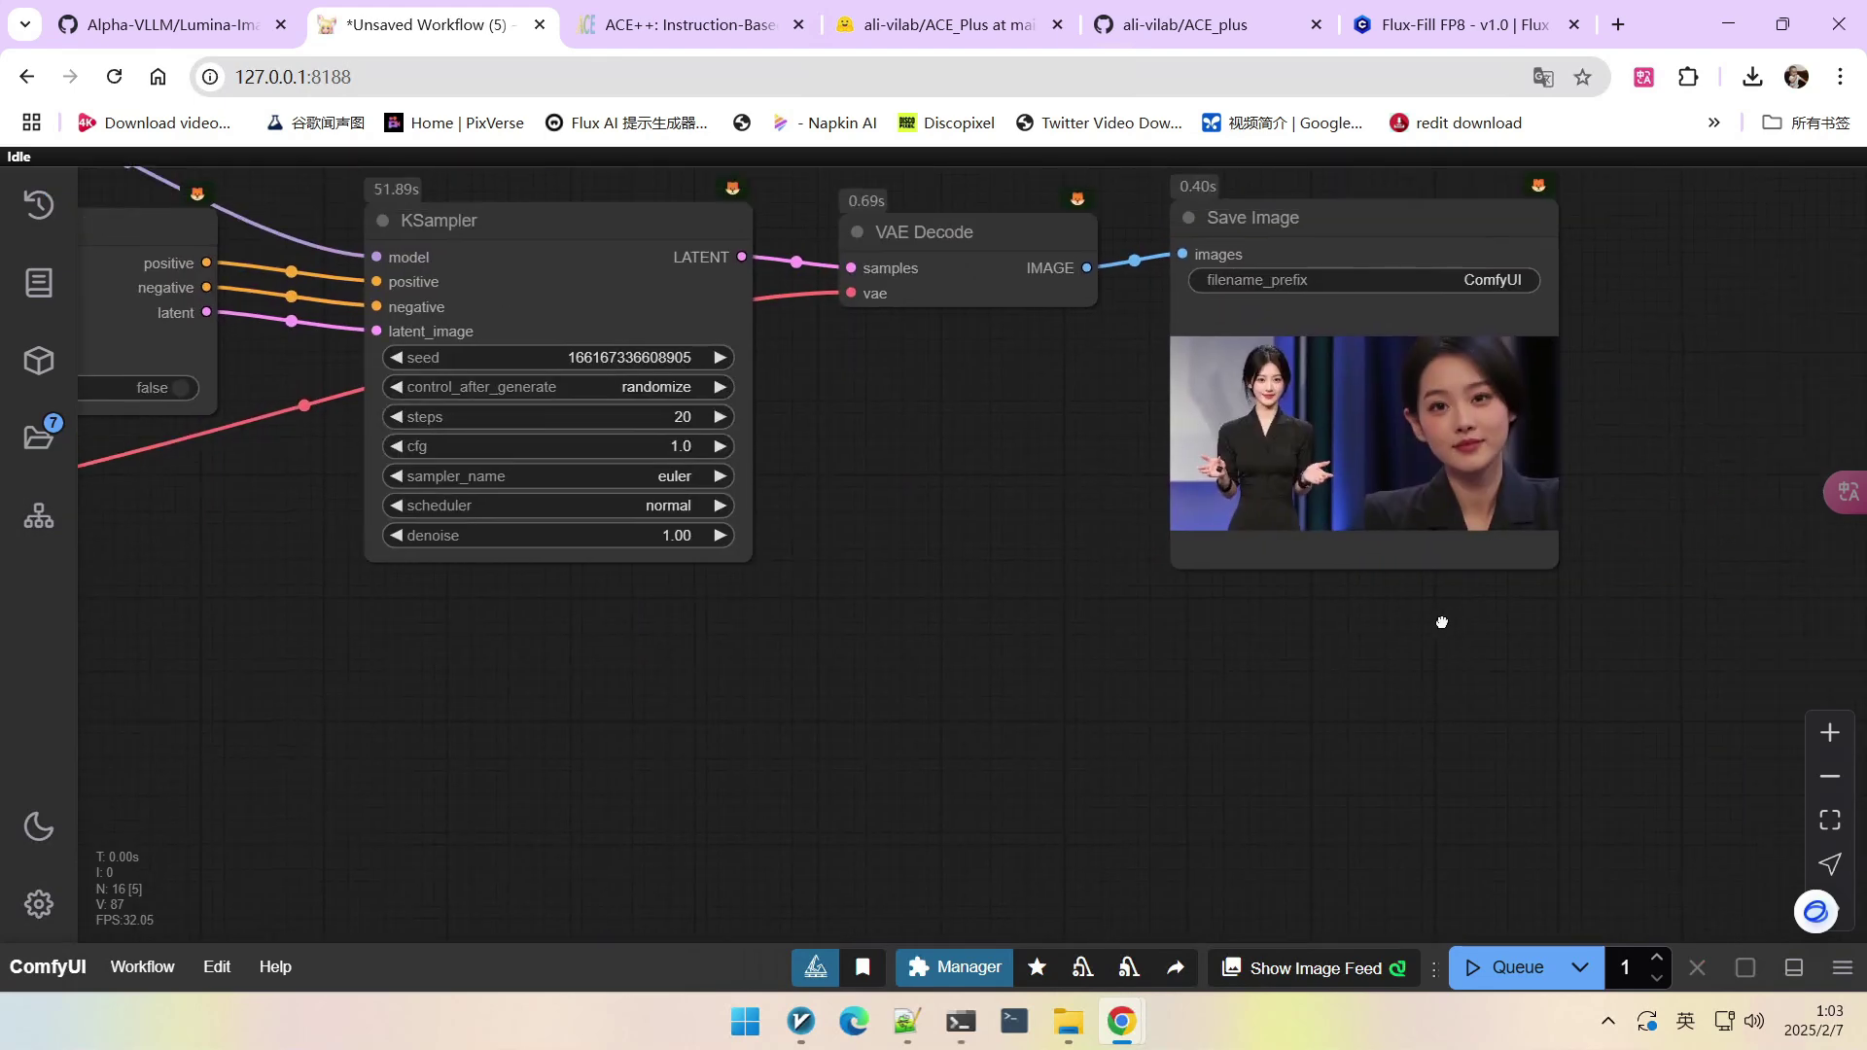
scroll(1503, 411, "up", 10)
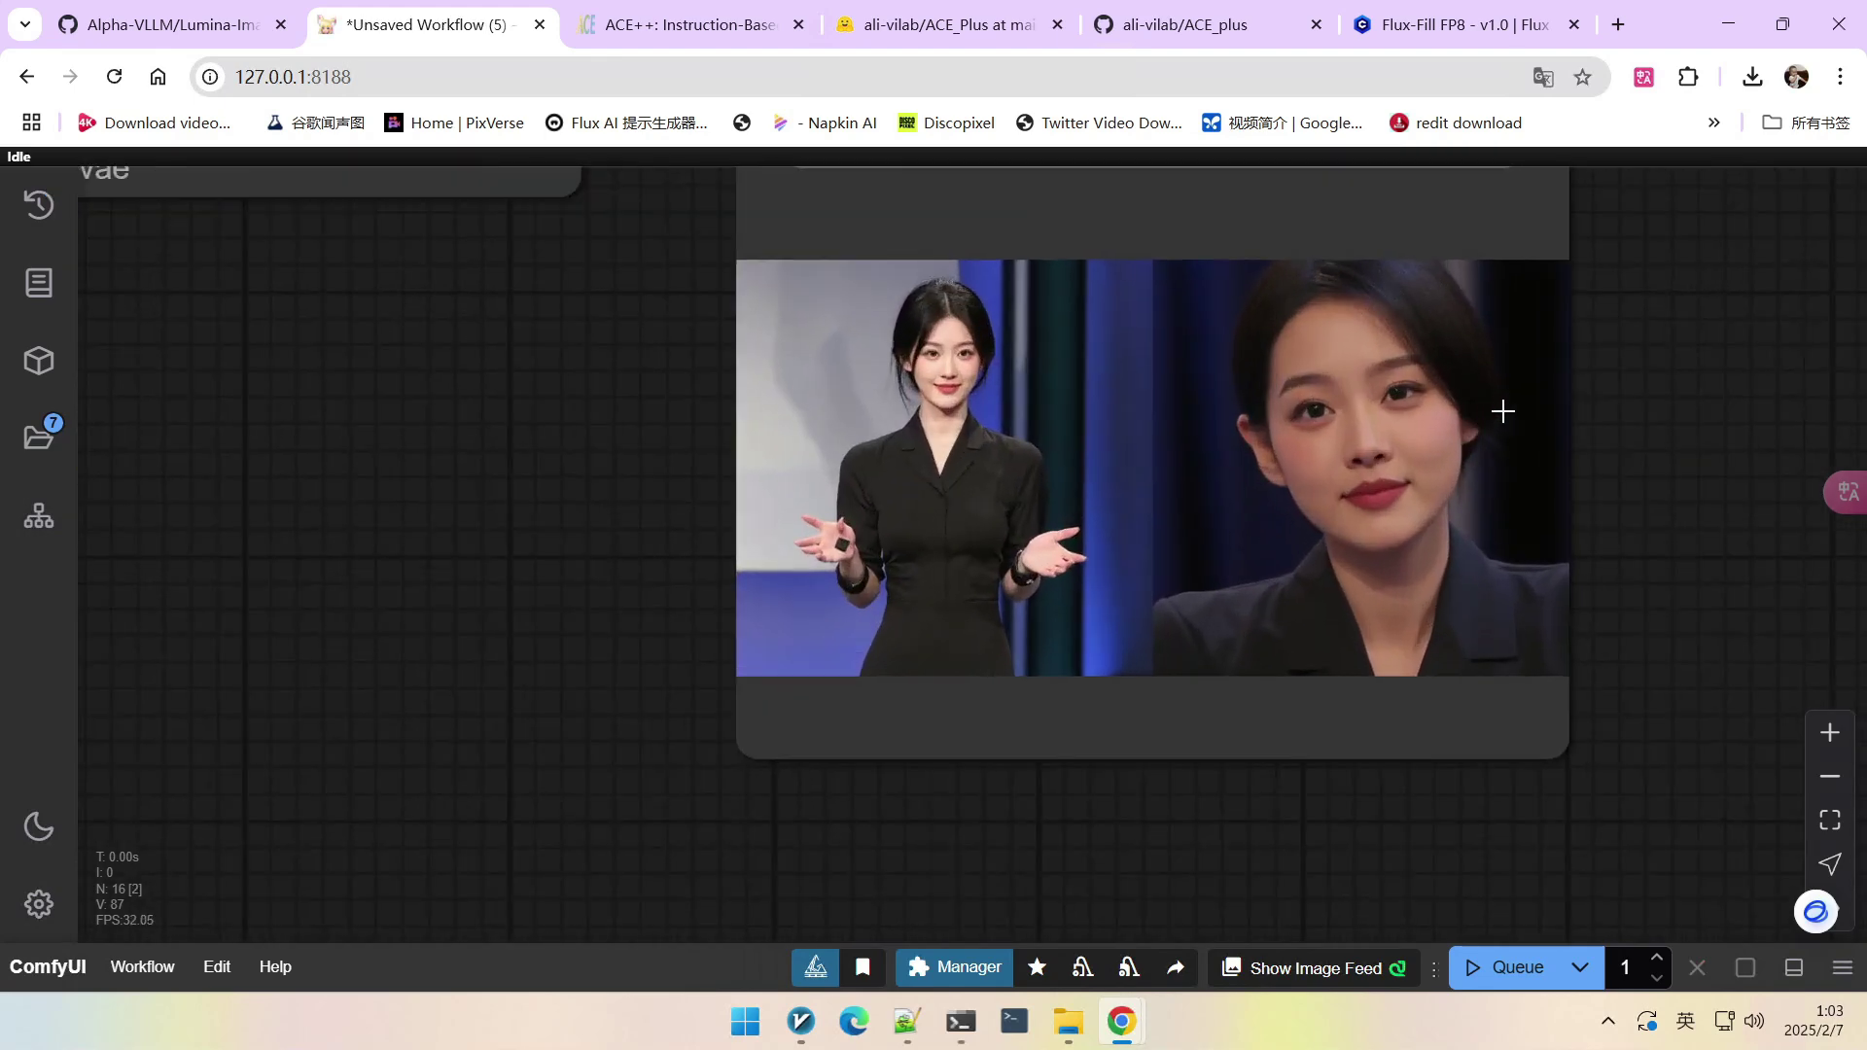
scroll(1395, 401, "up", 3)
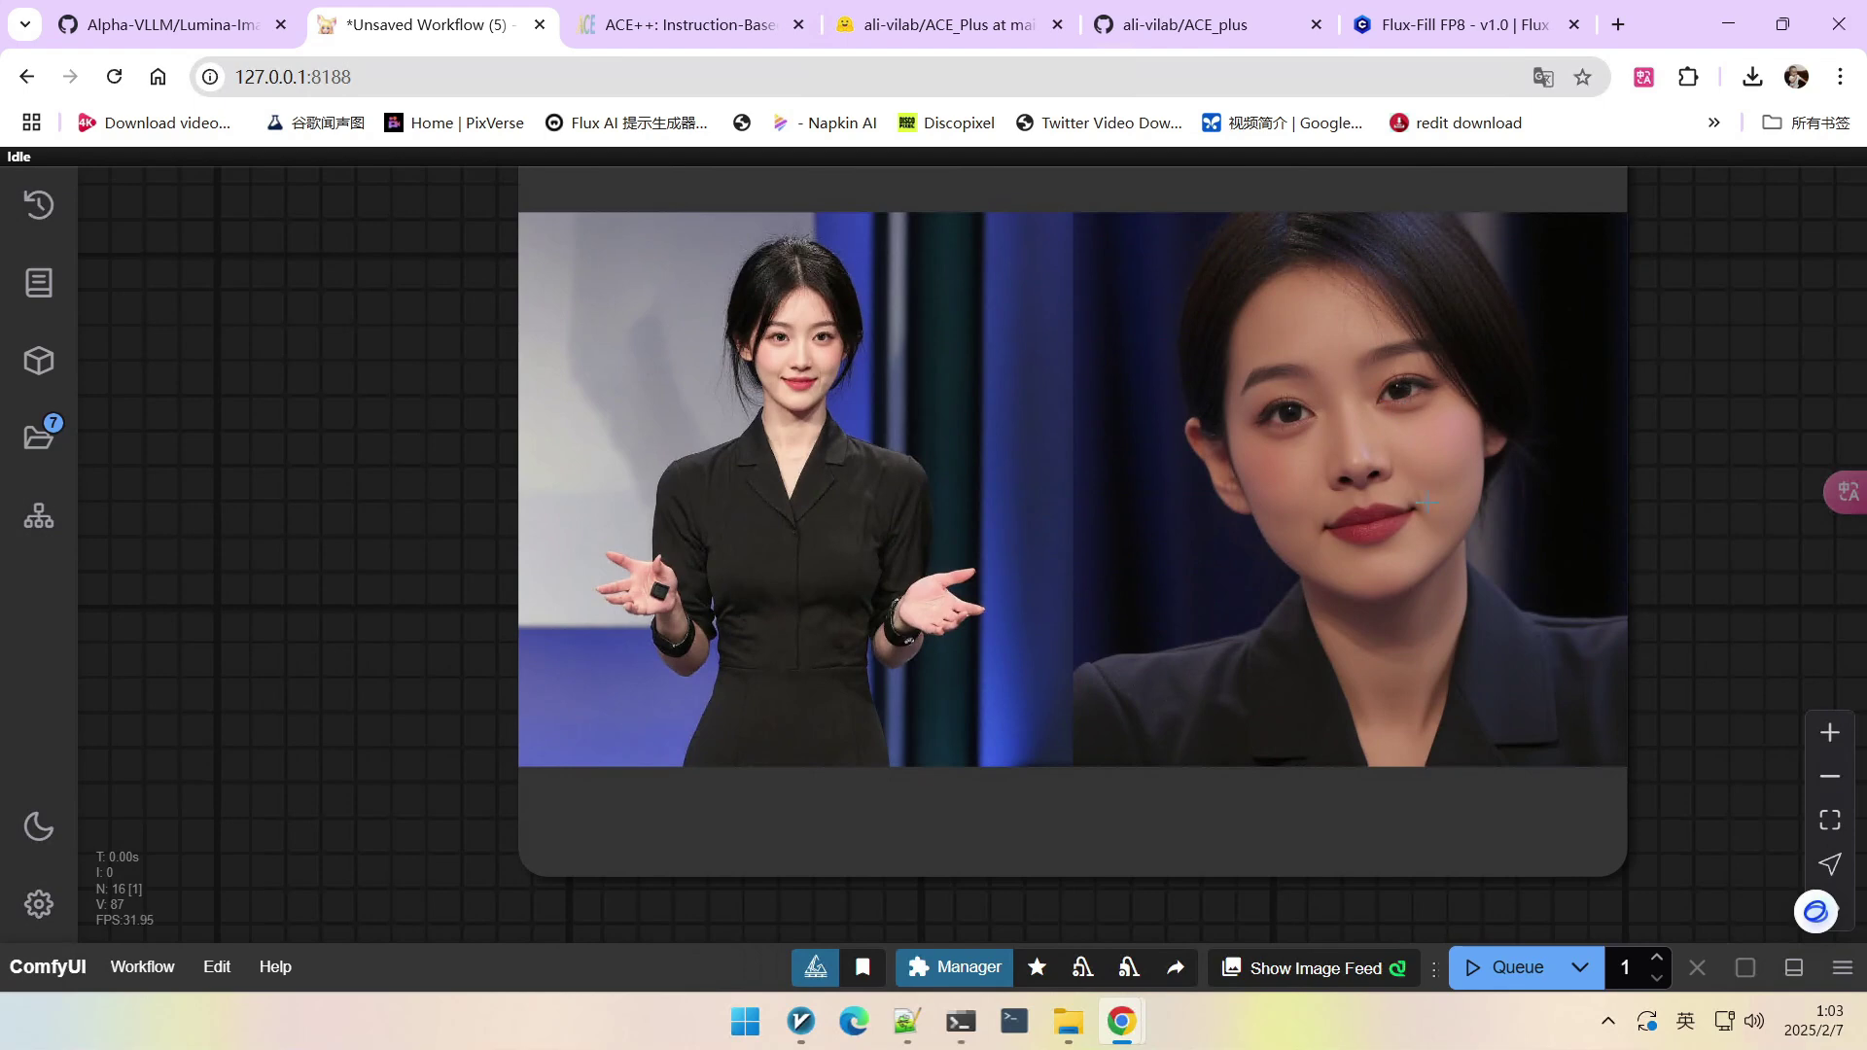
scroll(1426, 502, "down", 3)
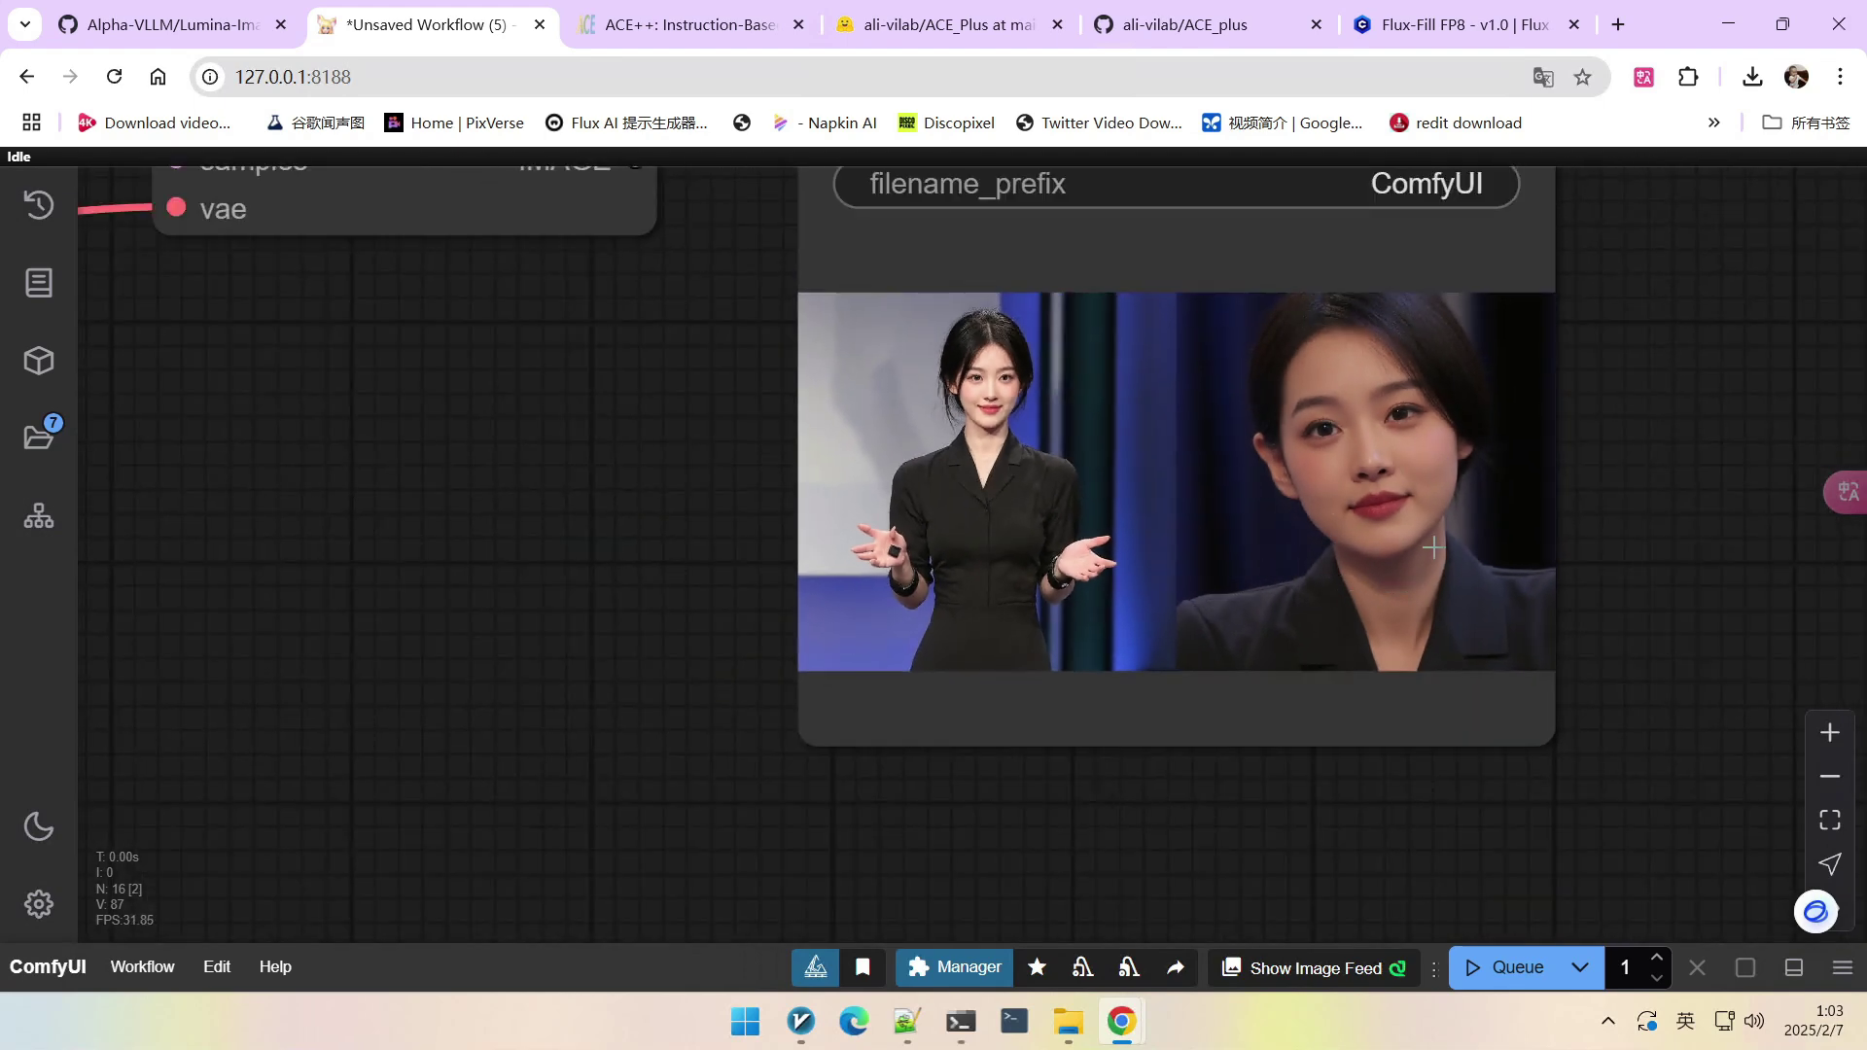
scroll(1341, 540, "down", 3)
scroll(1287, 697, "up", 2)
Compare the prompt in CLIP Text Encode with the clothing in the generated portrait.
left_click_drag(905, 729, 1508, 652)
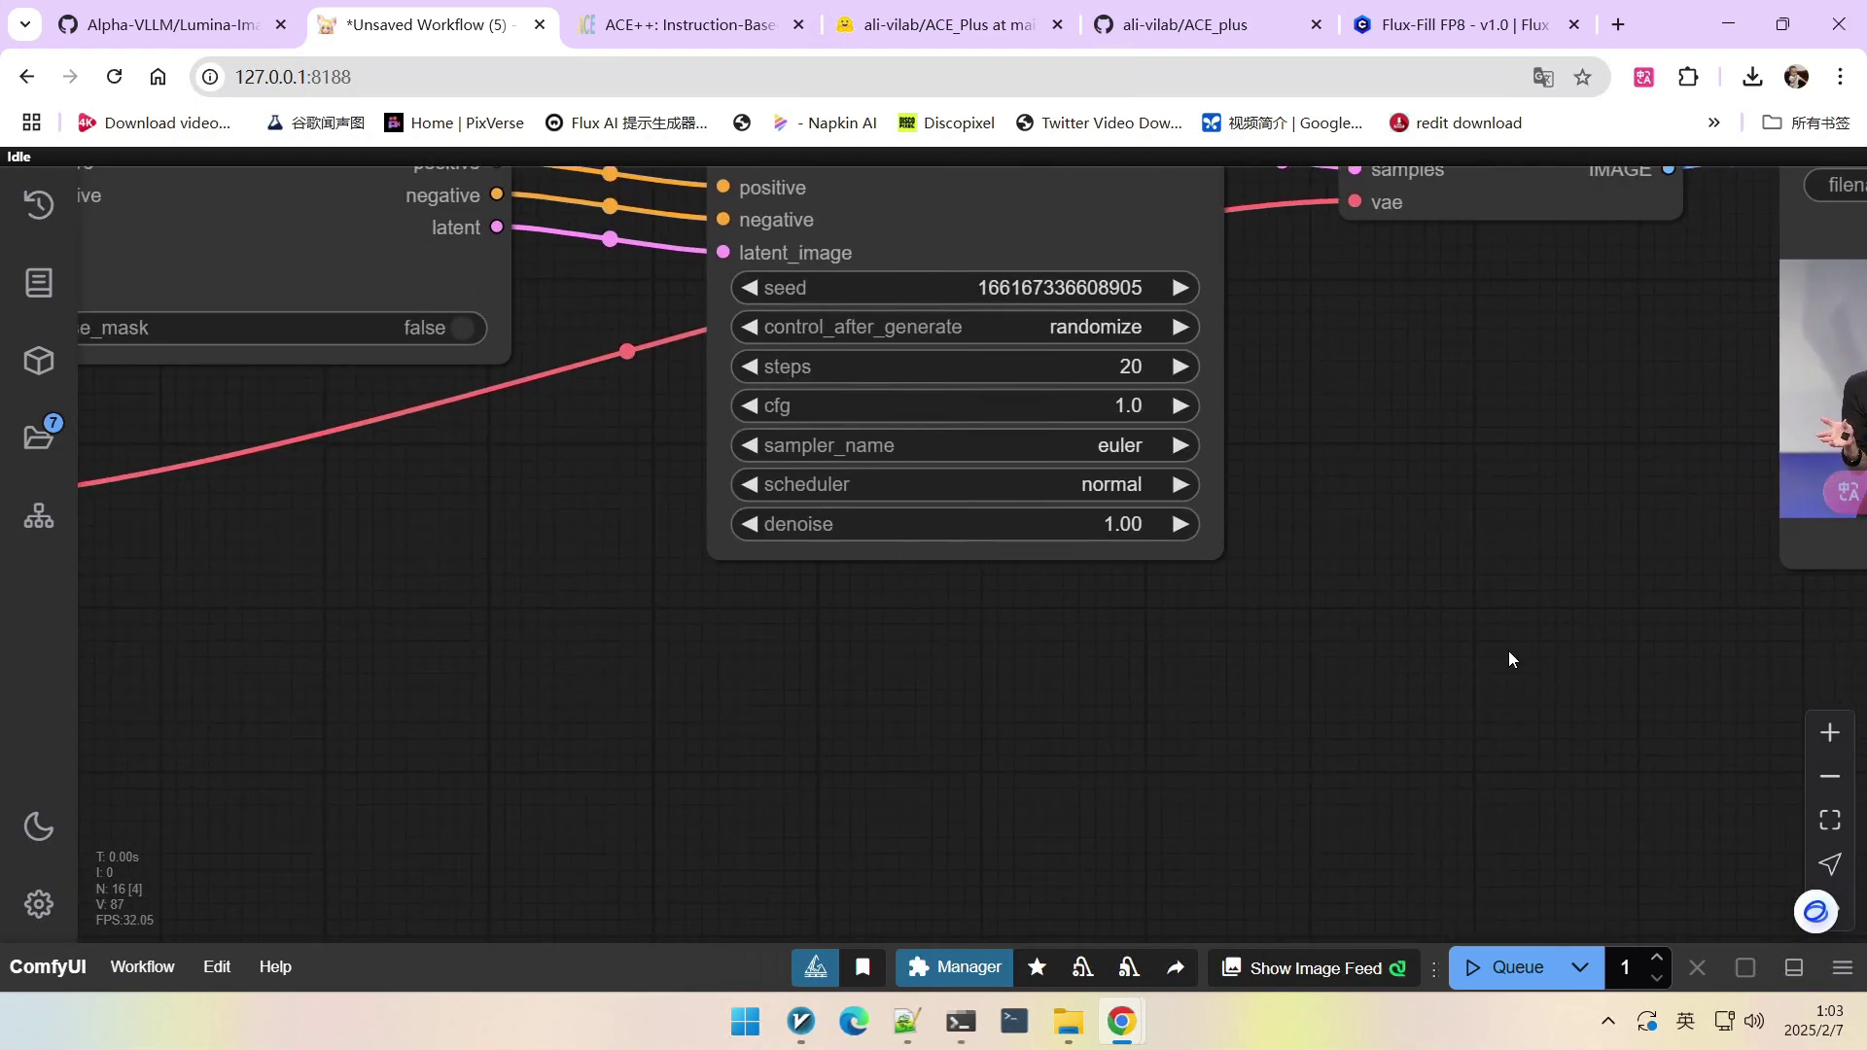
scroll(1508, 650, "down", 2)
left_click_drag(696, 714, 1379, 679)
scroll(456, 415, "up", 3)
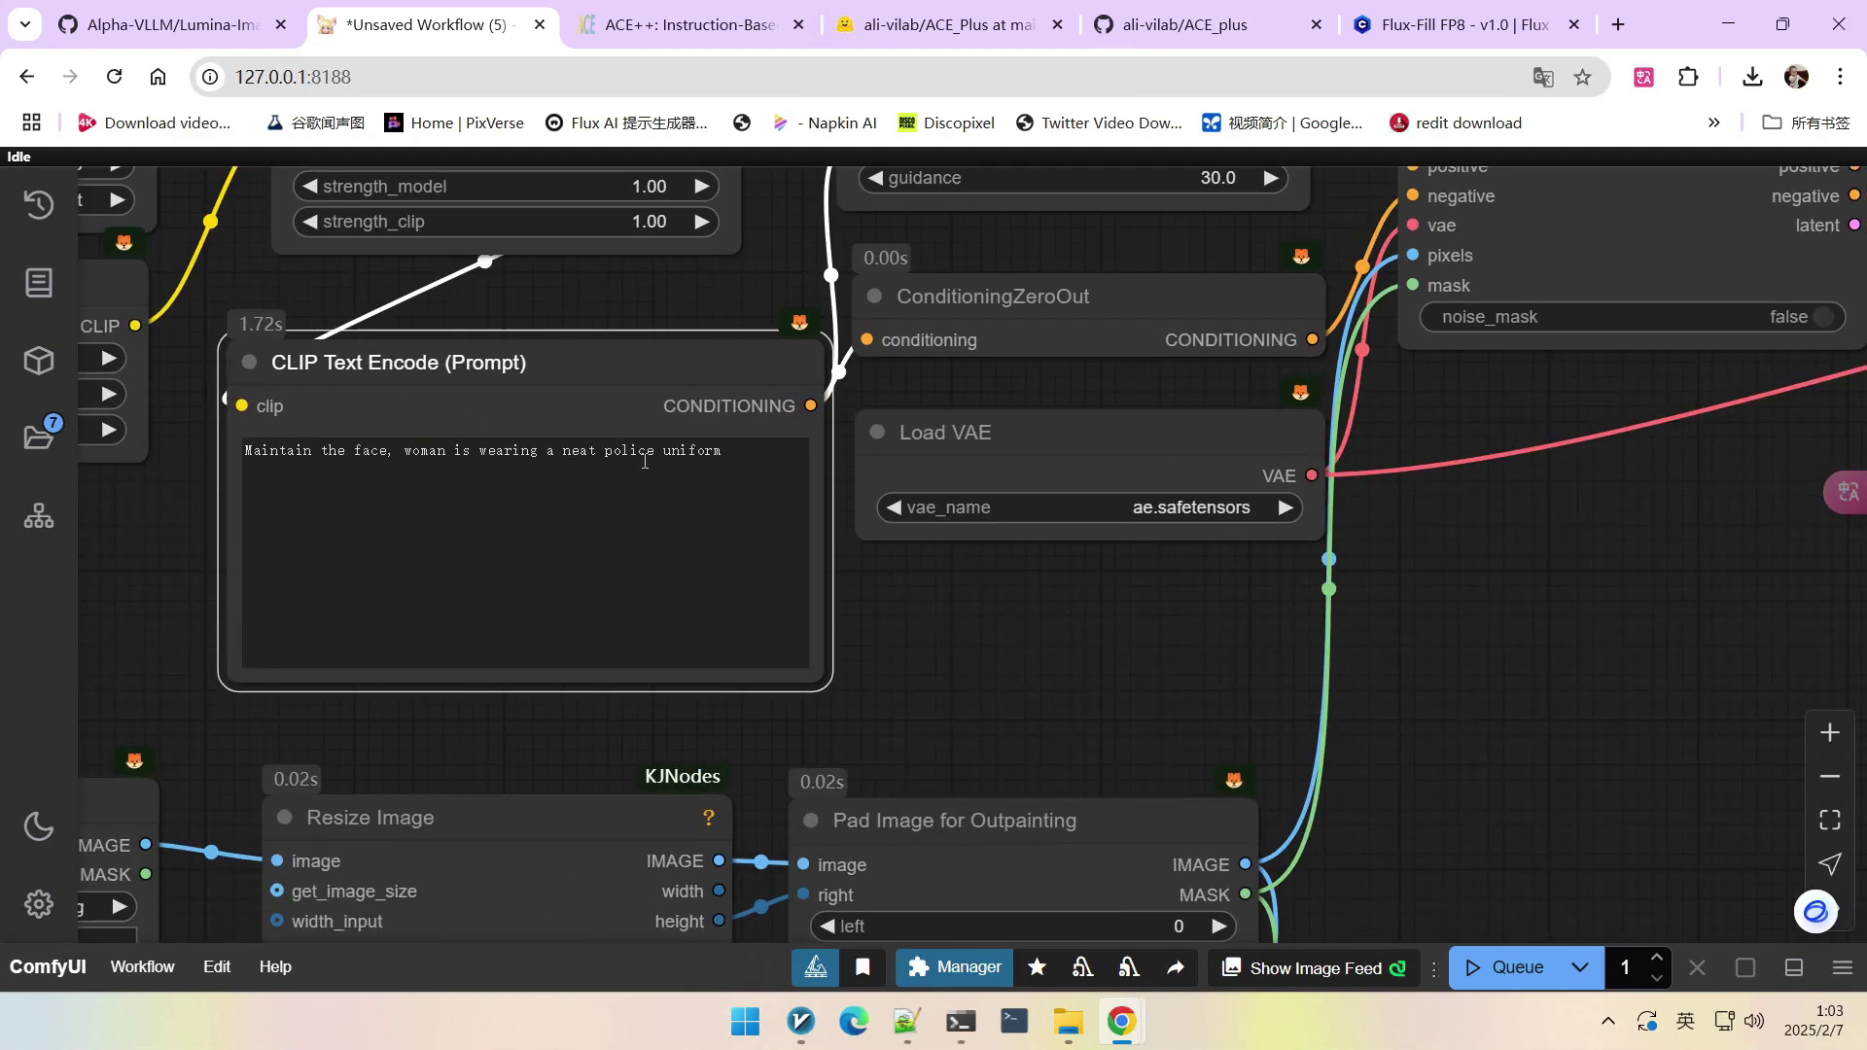
scroll(1455, 620, "down", 3)
left_click_drag(1455, 620, 1229, 591)
scroll(1300, 360, "up", 5)
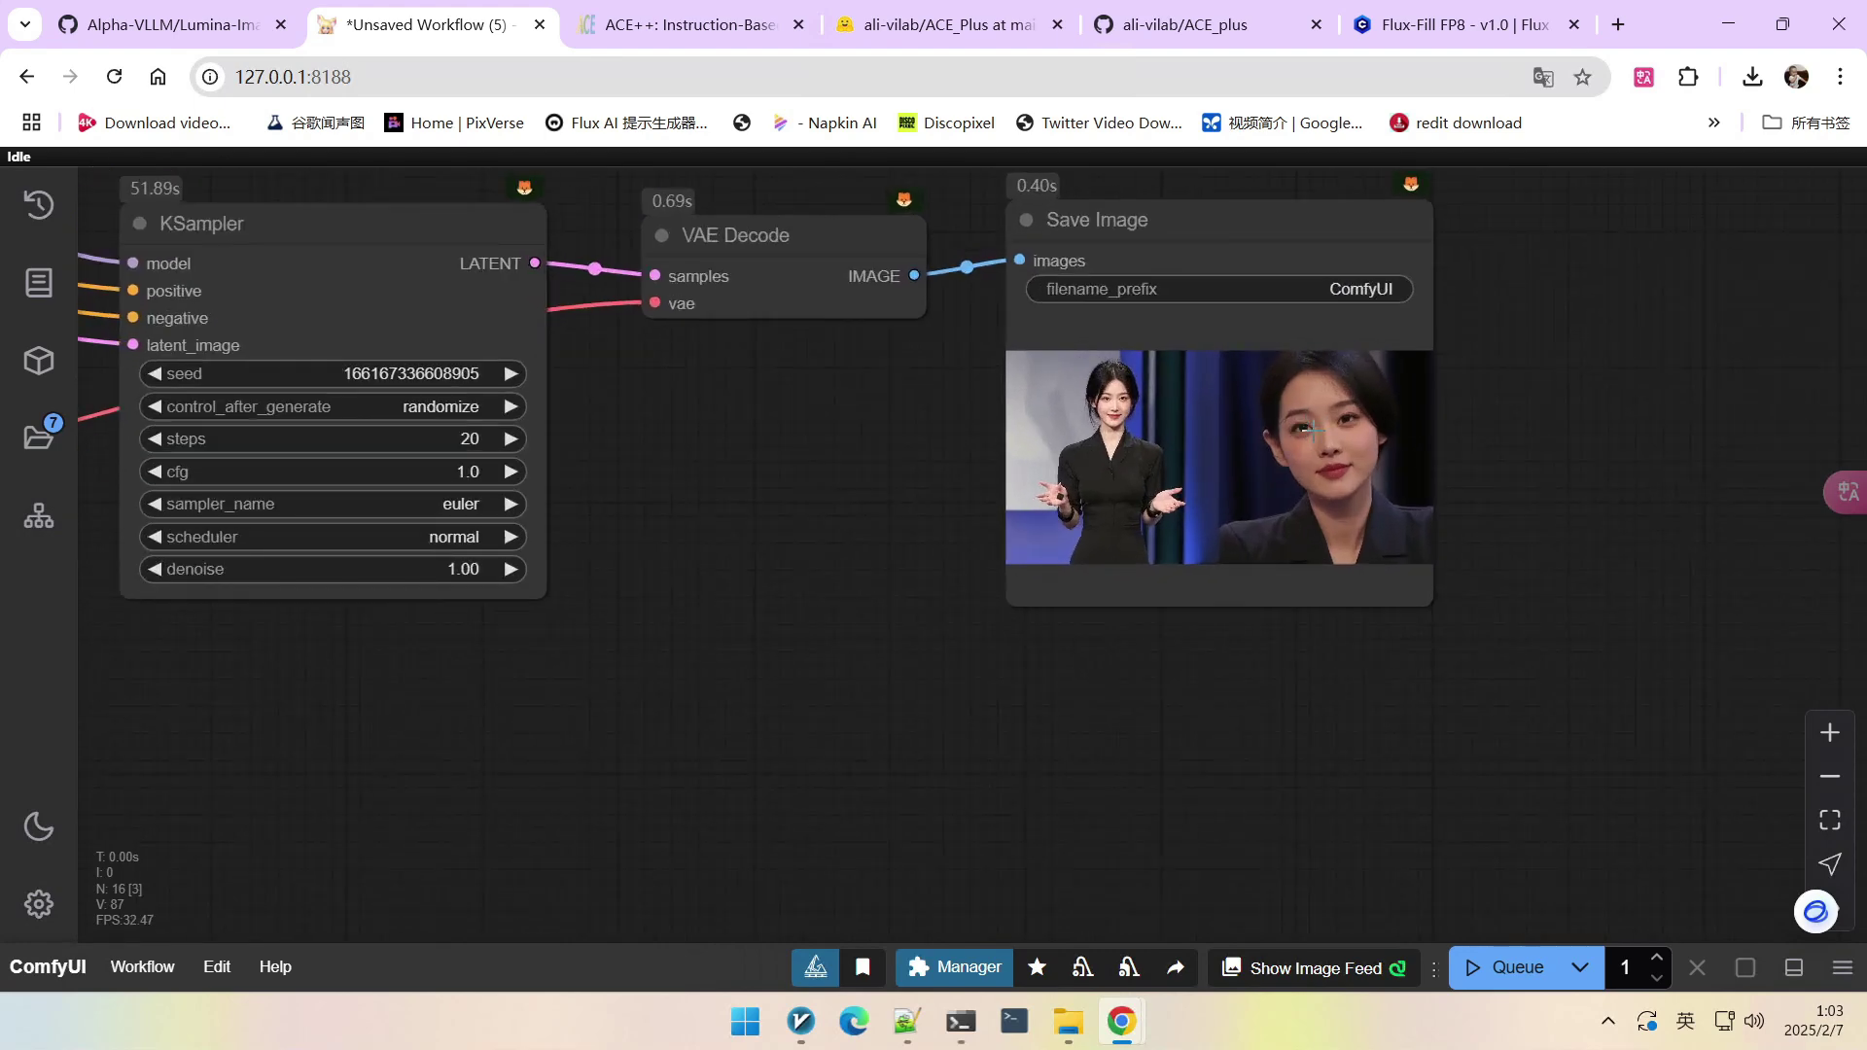
Run the workflow again with a new random seed and inspect the new portrait up close.
left_click(1519, 967)
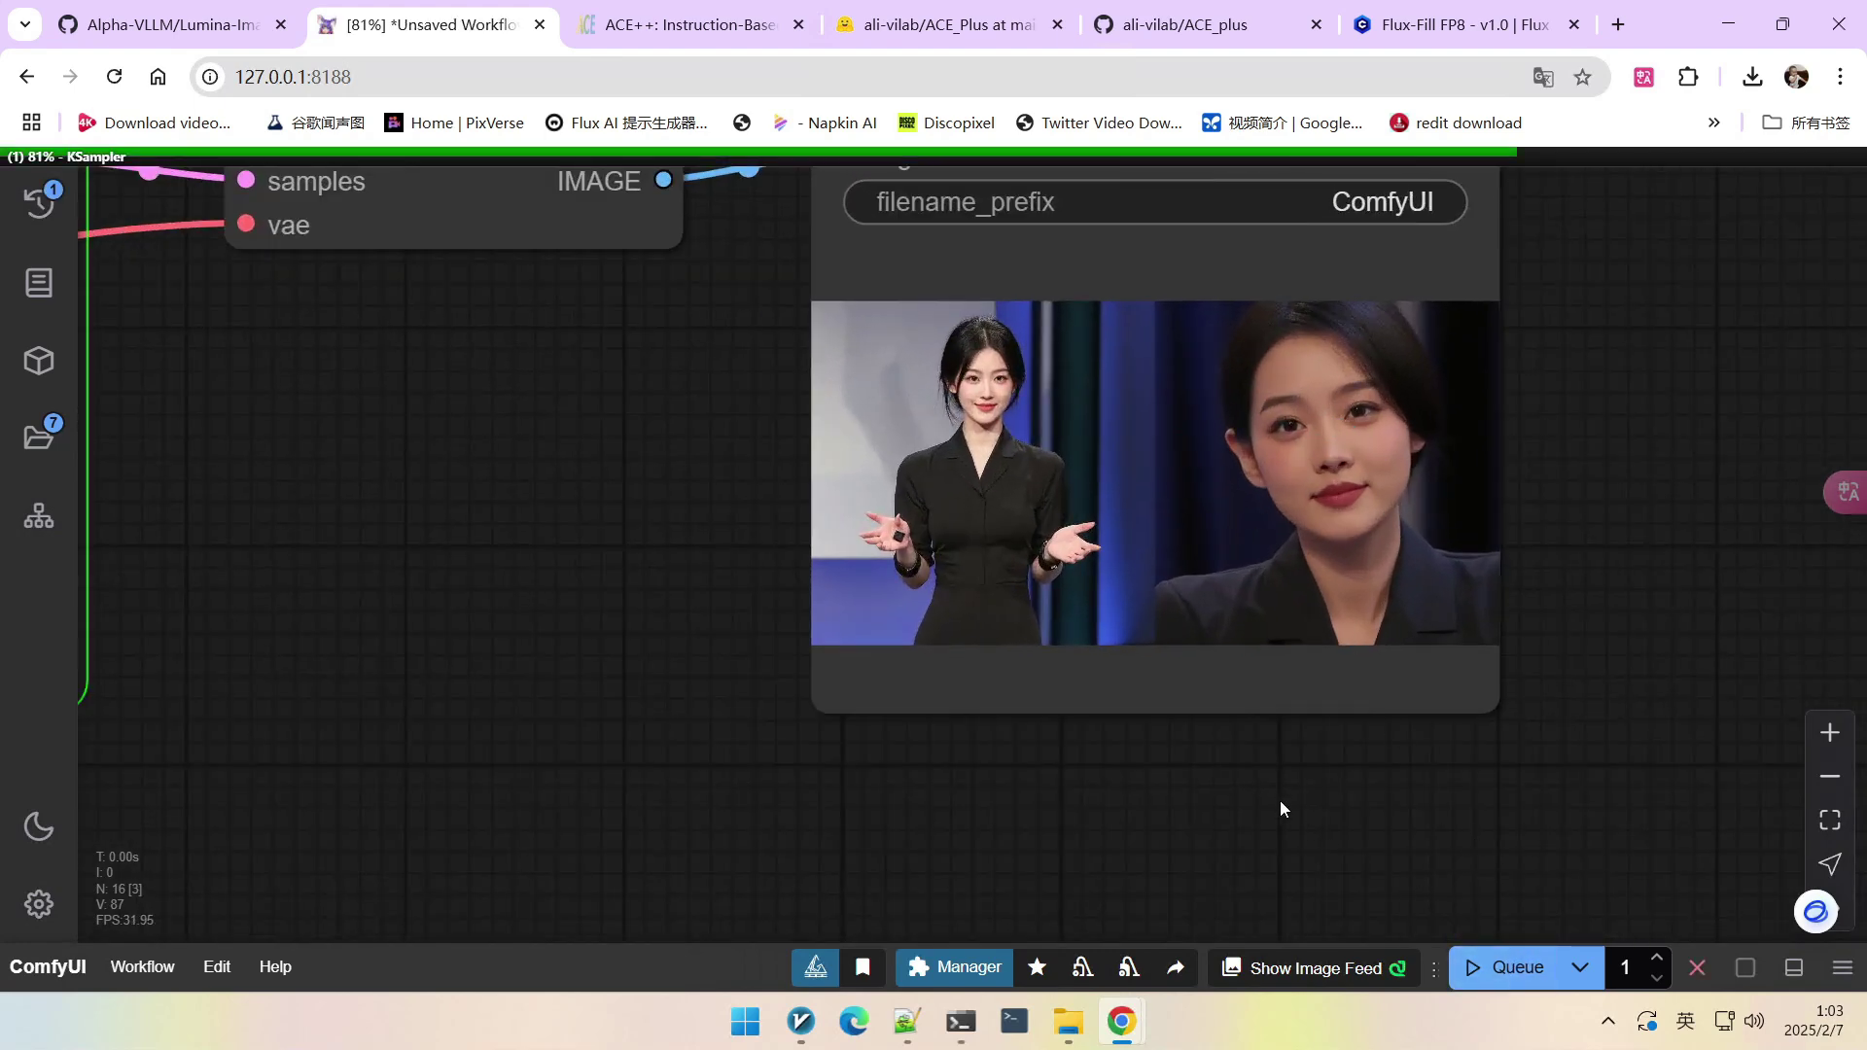
scroll(1258, 778, "down", 3)
left_click_drag(1246, 741, 1289, 656)
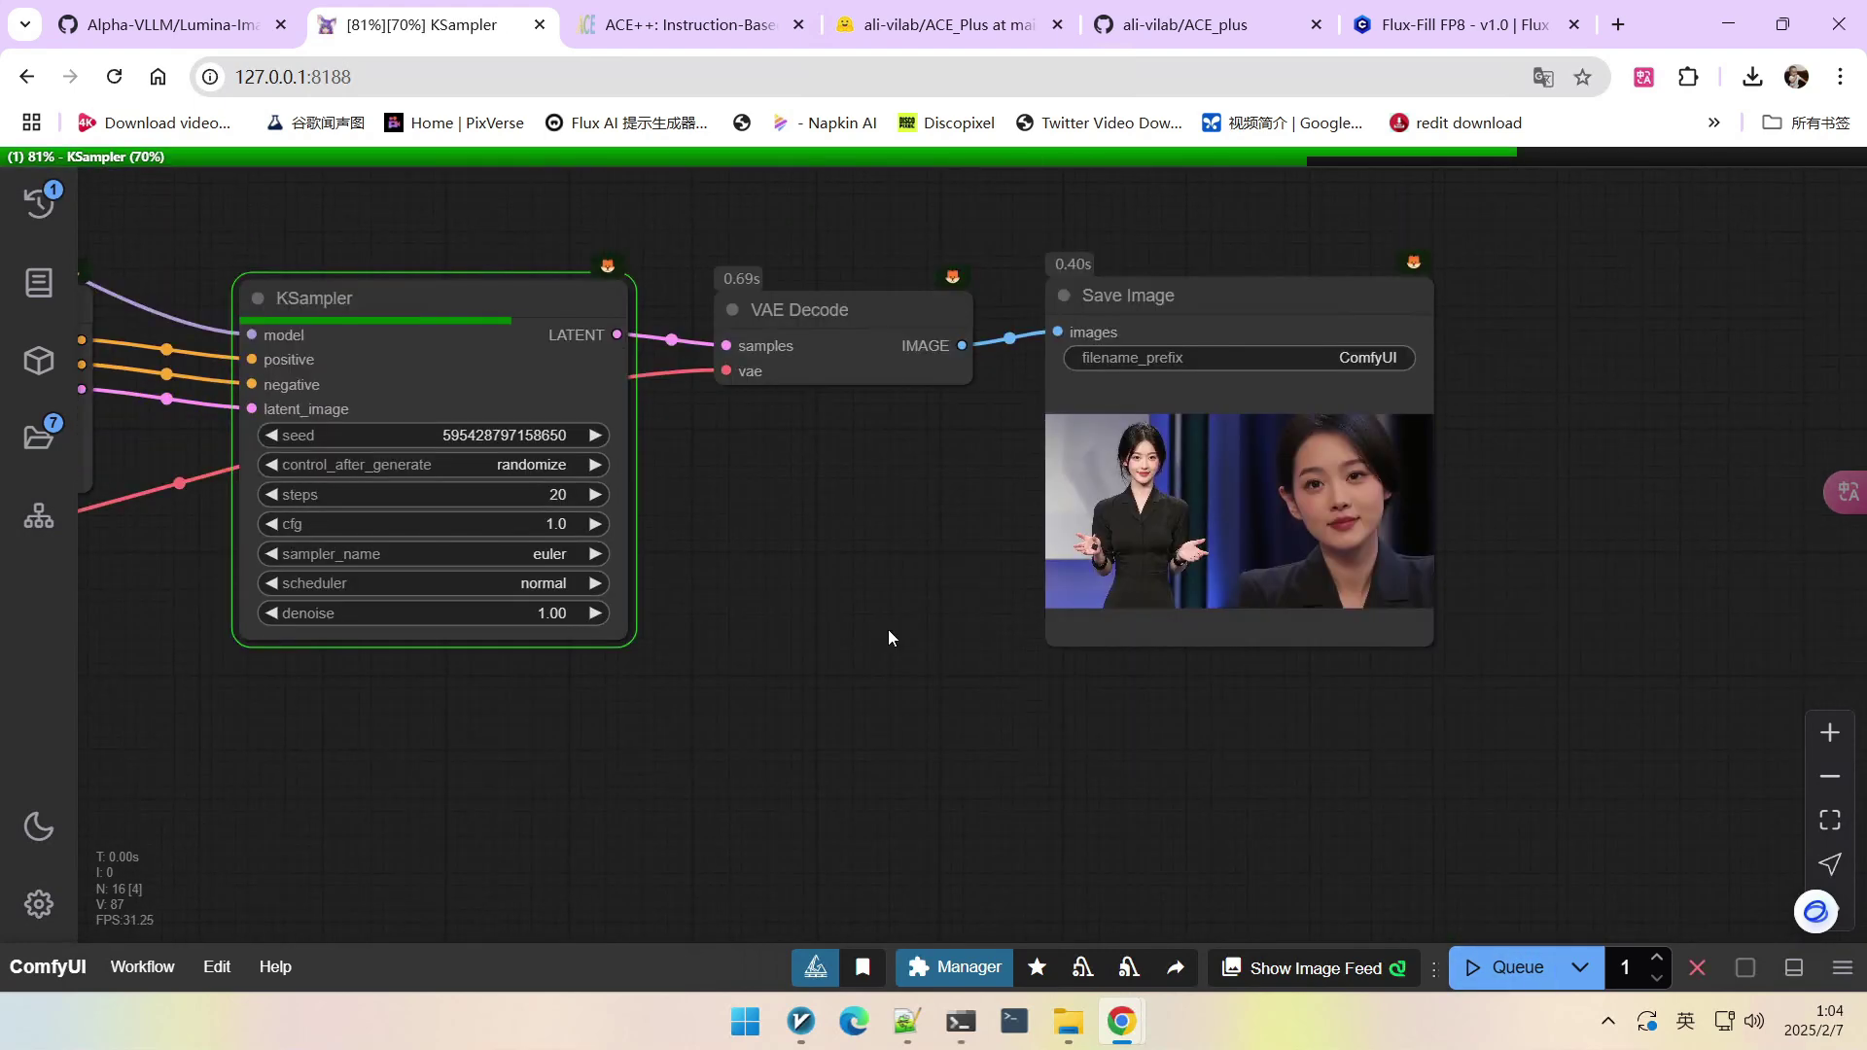
scroll(1406, 509, "up", 5)
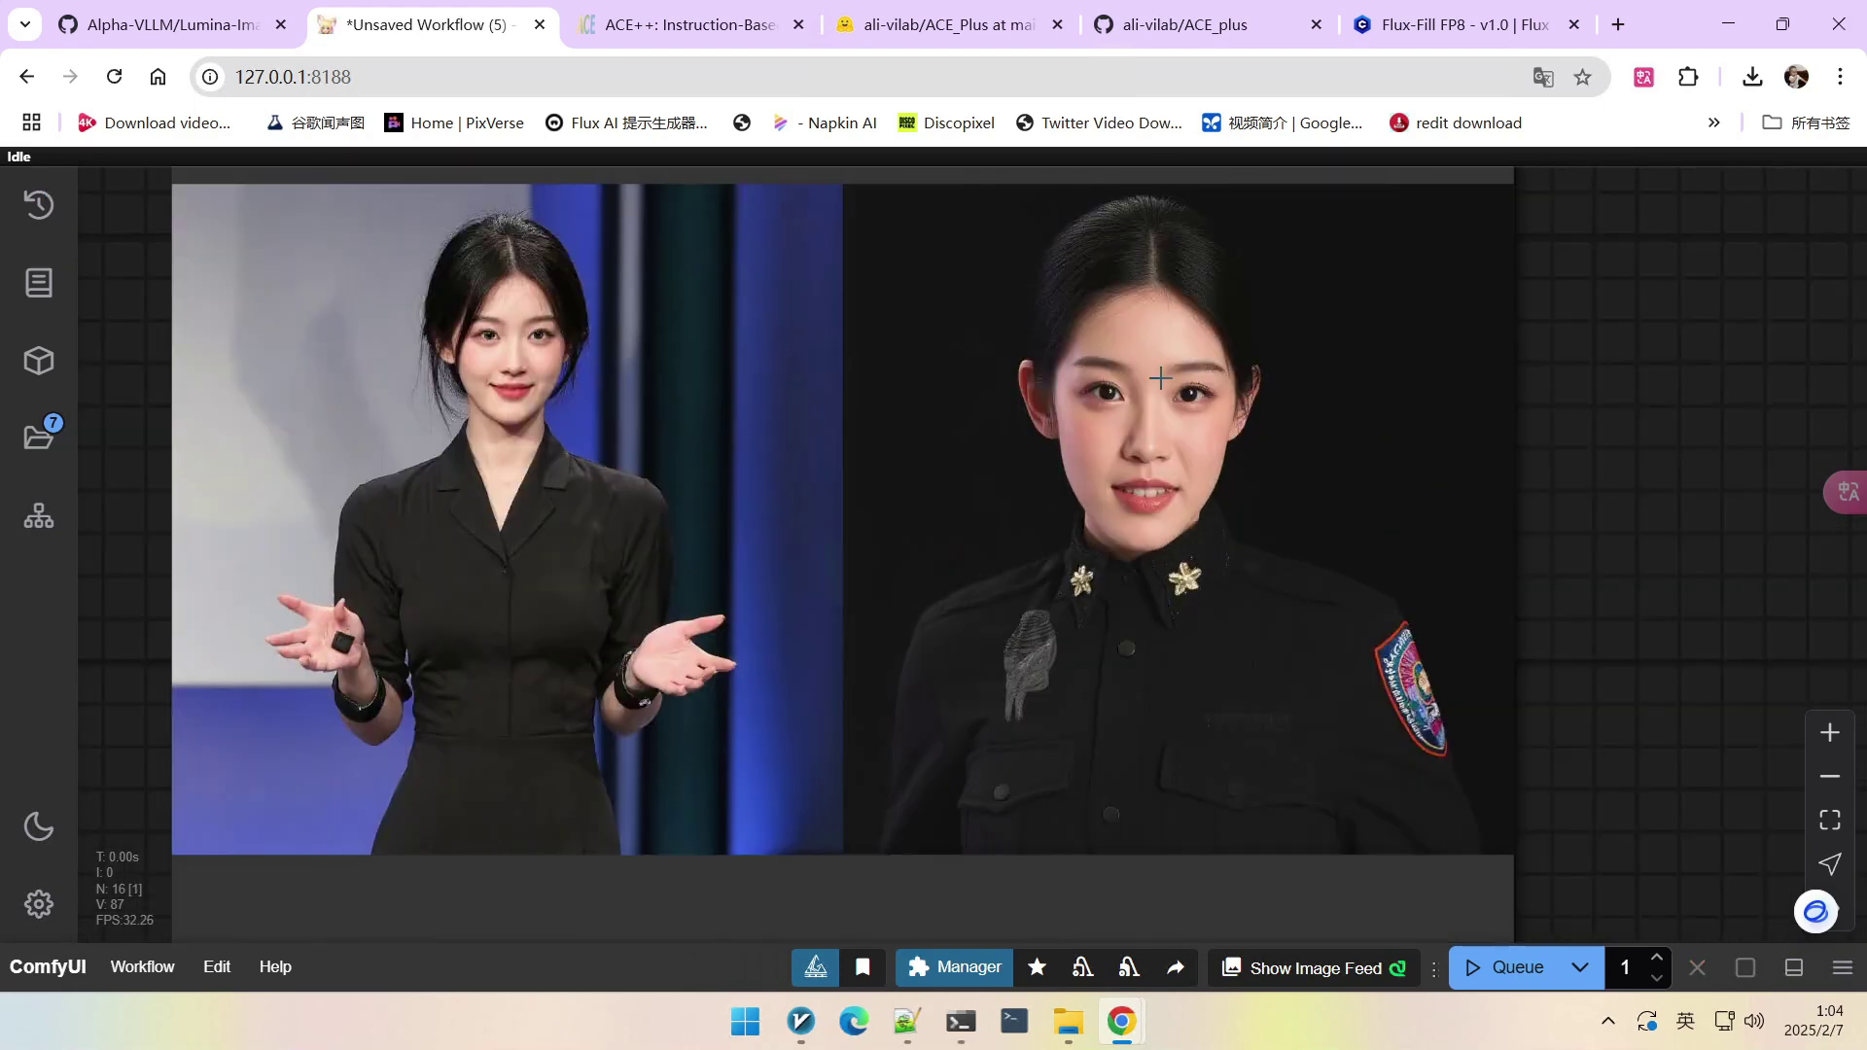
Compare the face in the generated police-uniform portrait with the reference face in the Save Image preview.
scroll(1313, 583, "down", 2)
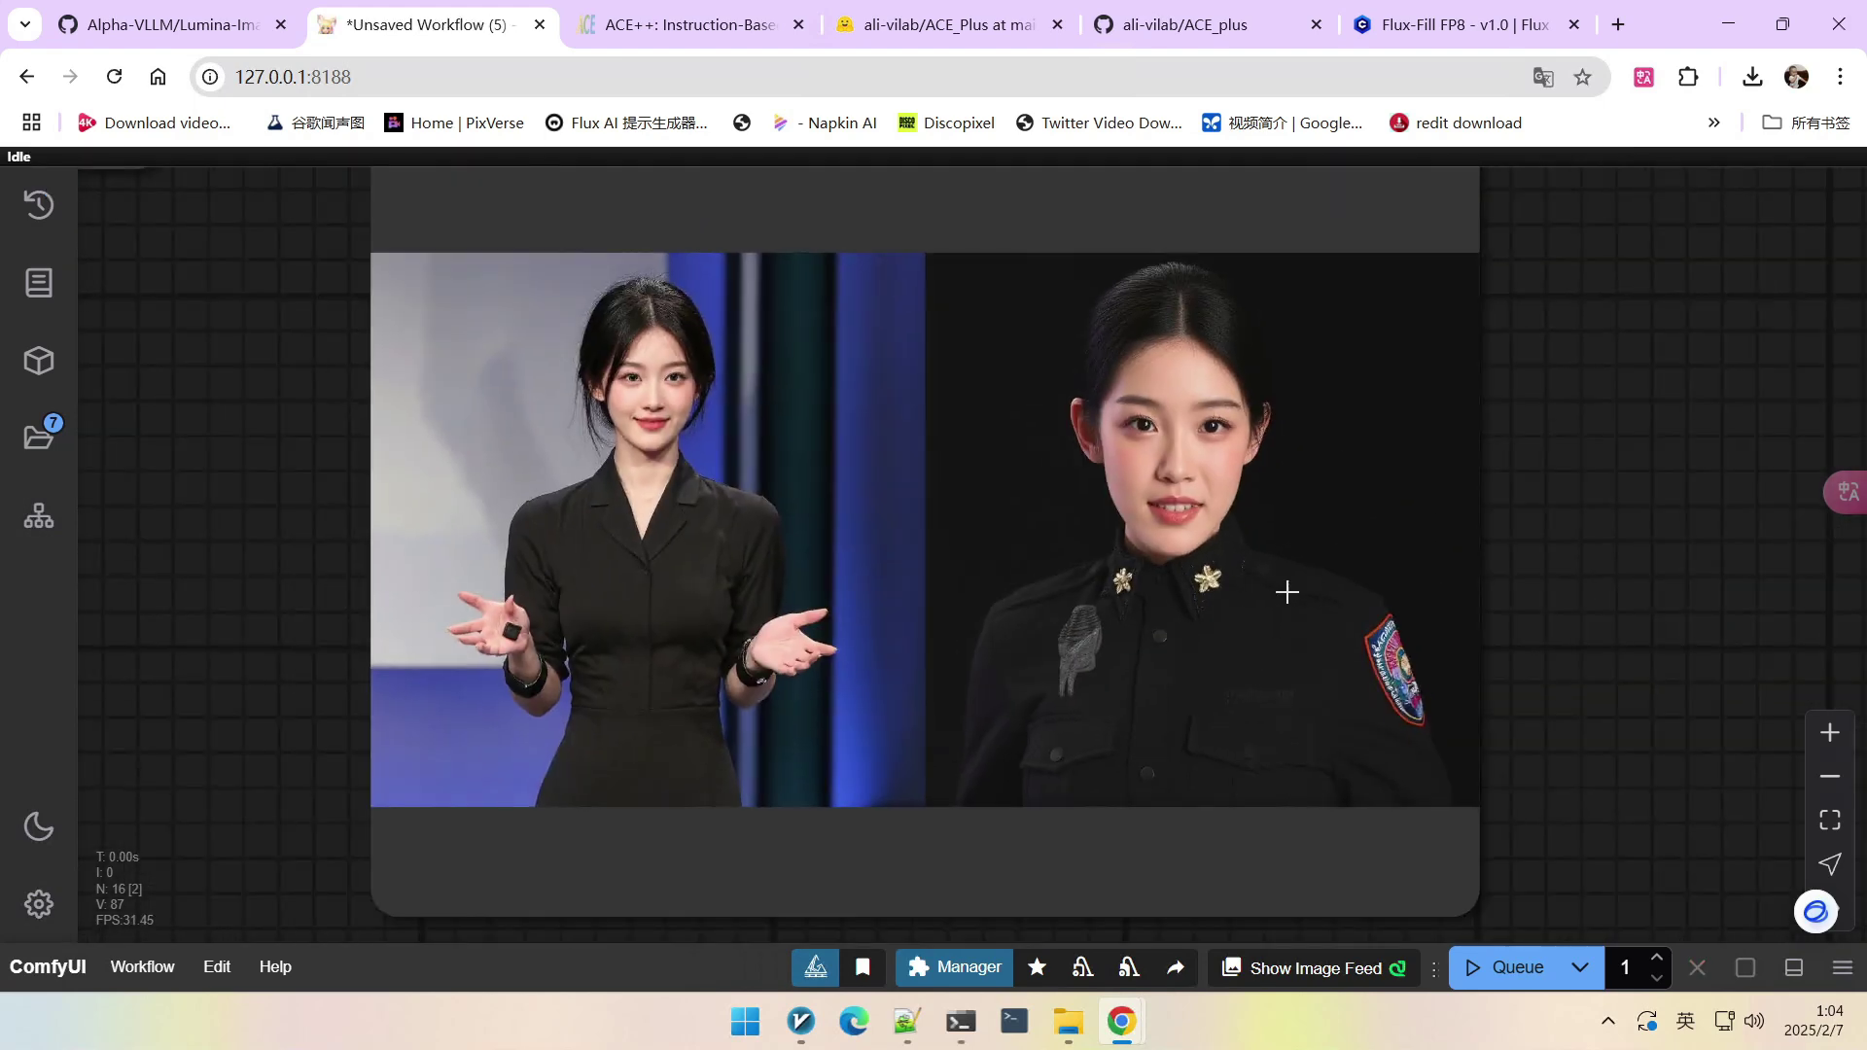
scroll(1313, 583, "up", 2)
scroll(1055, 605, "down", 1)
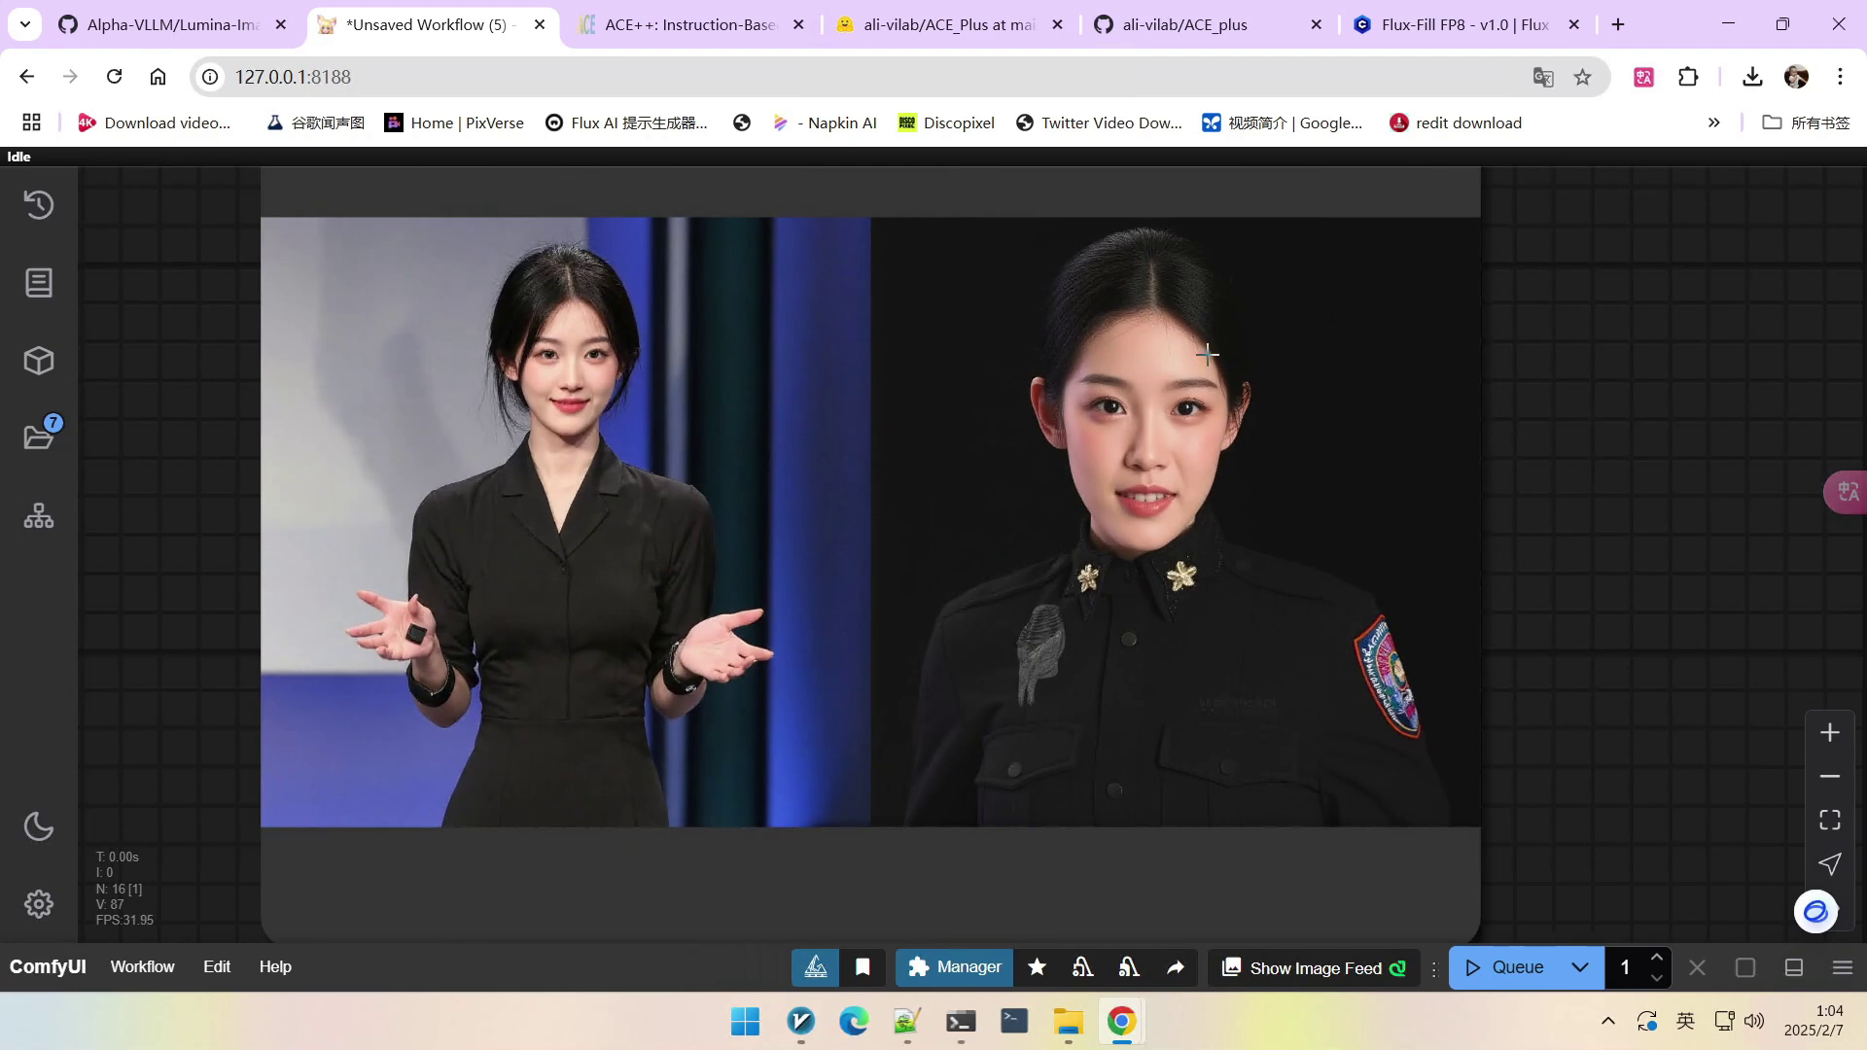
scroll(1121, 442, "down", 1)
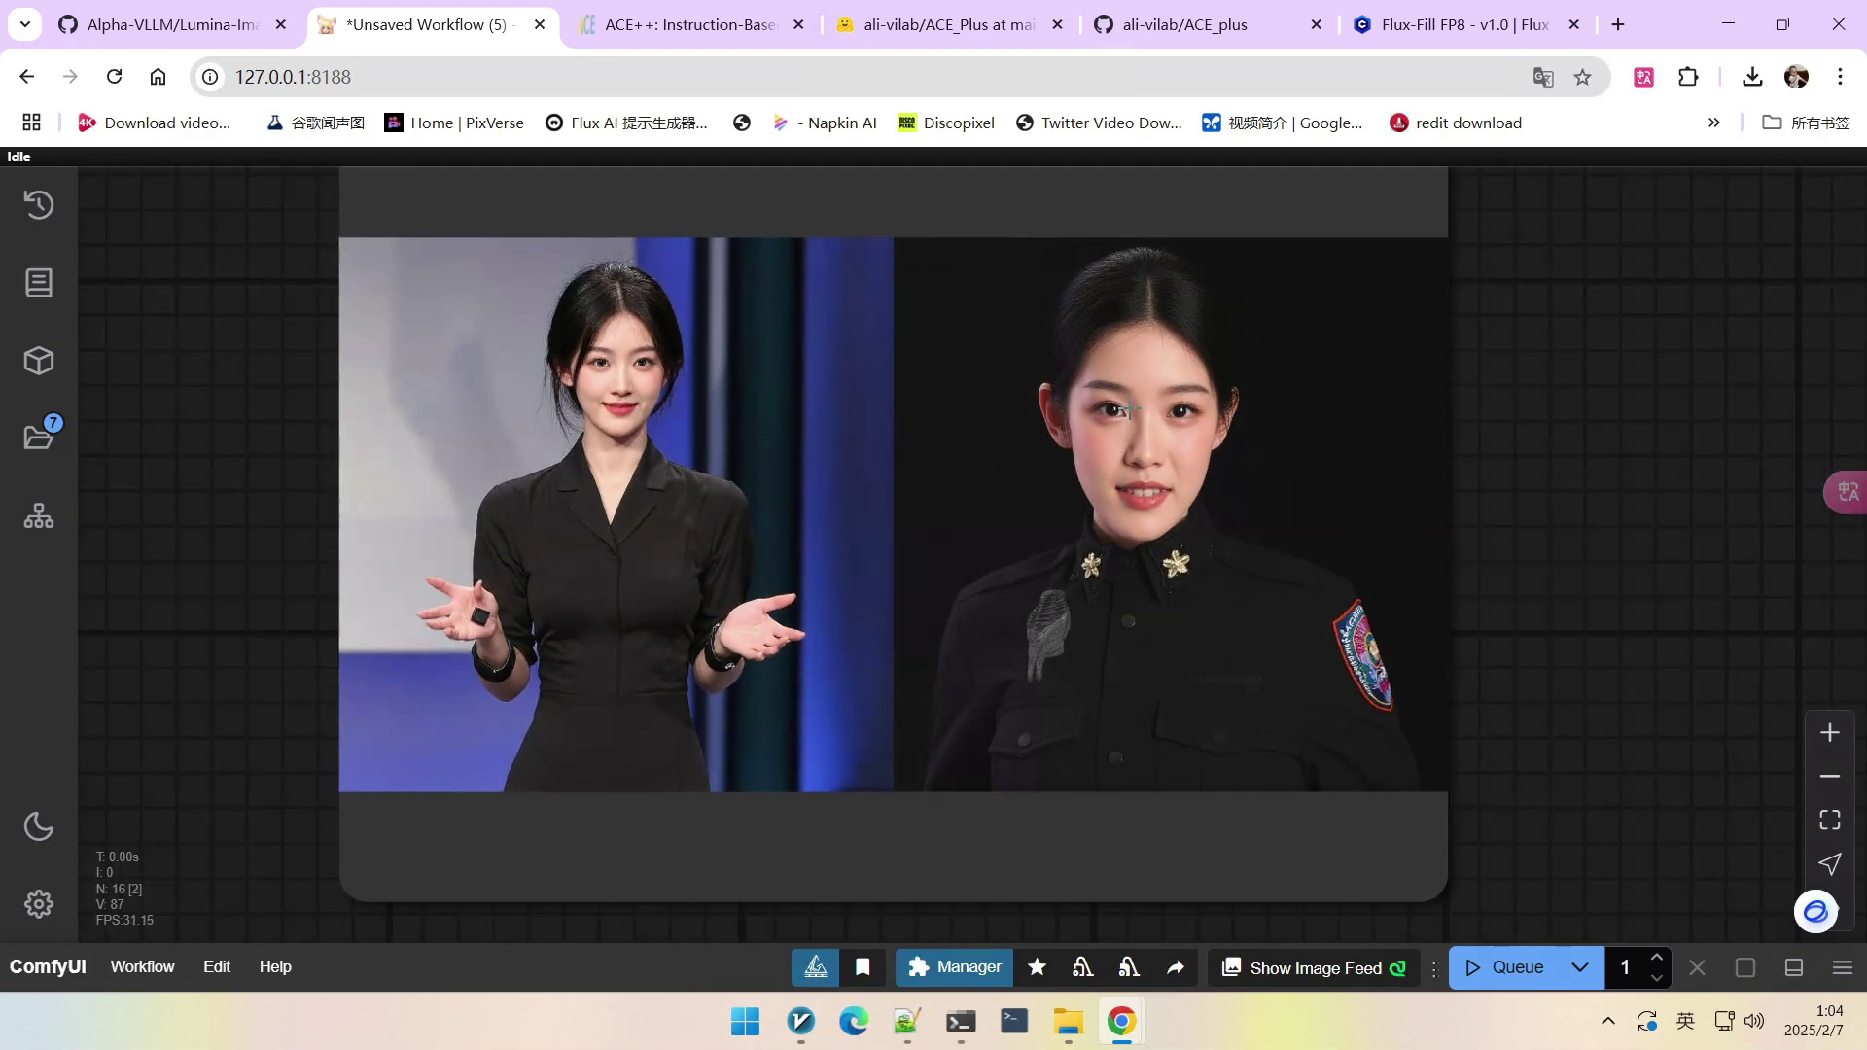
scroll(1136, 417, "down", 3)
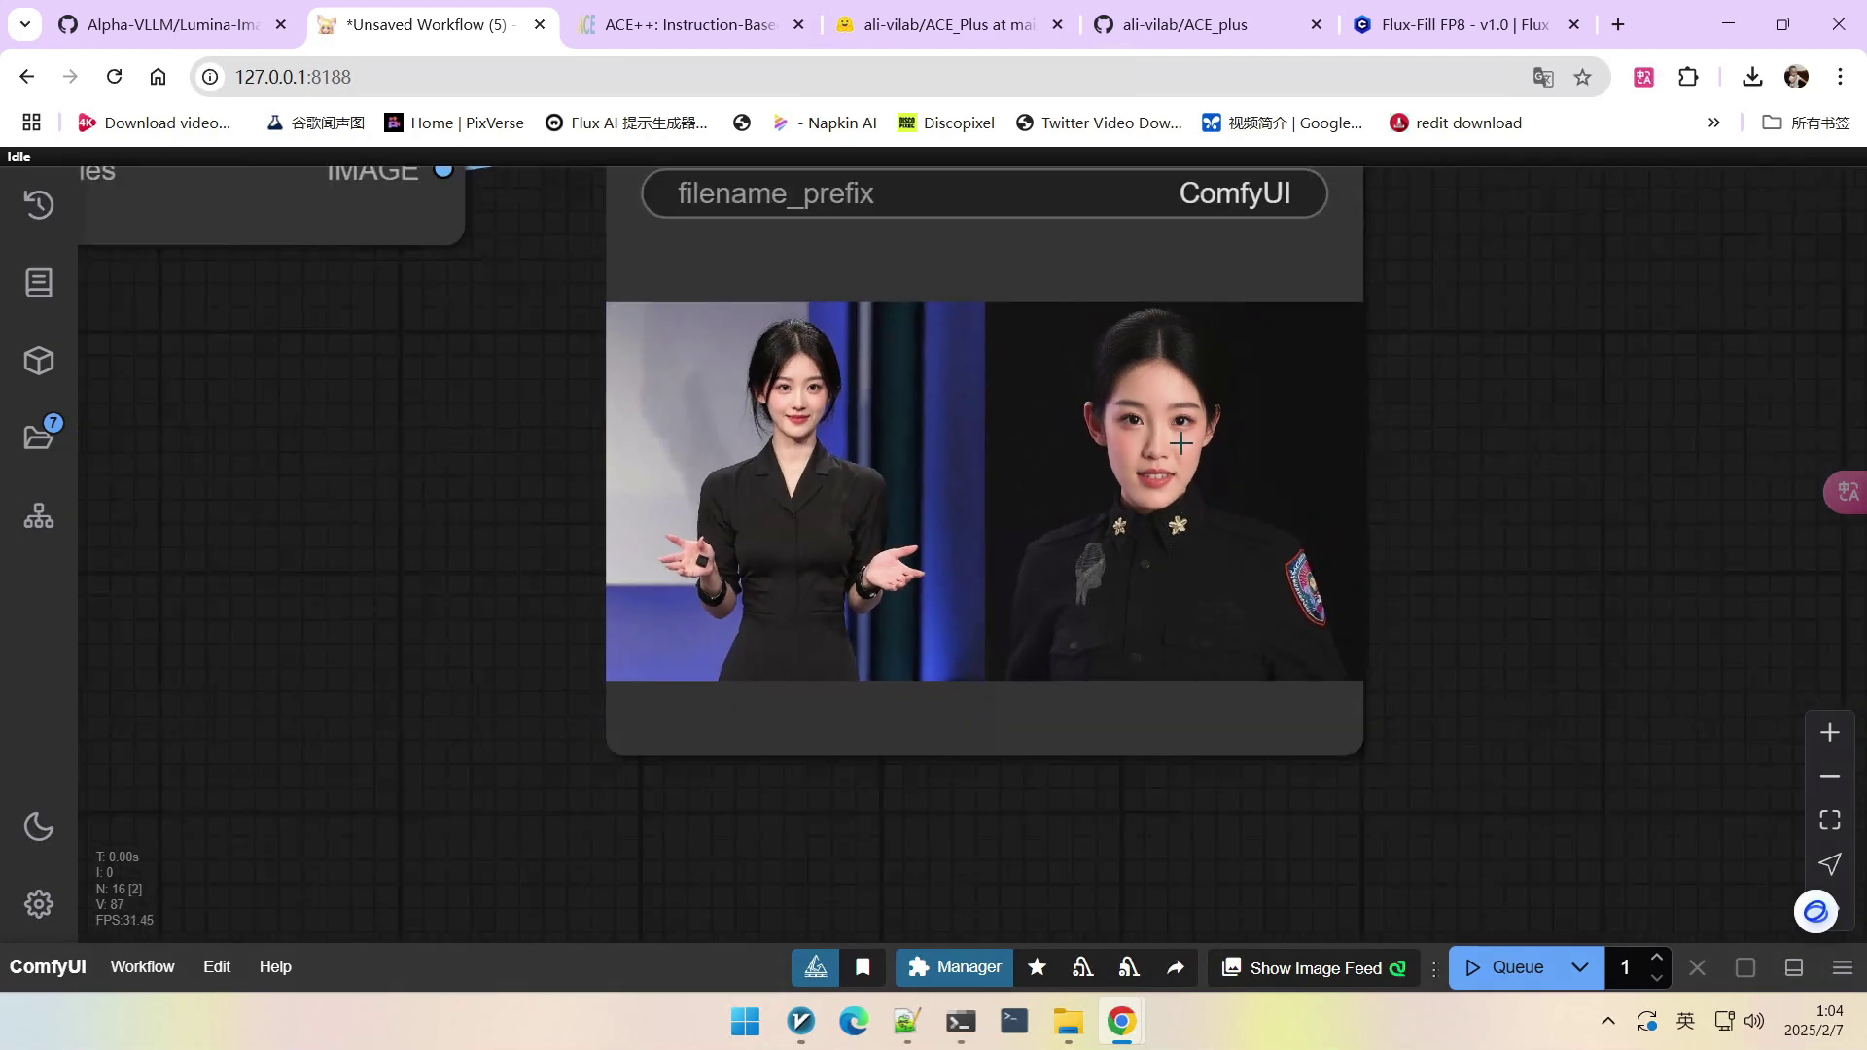
scroll(1192, 428, "up", 2)
scroll(757, 390, "down", 5)
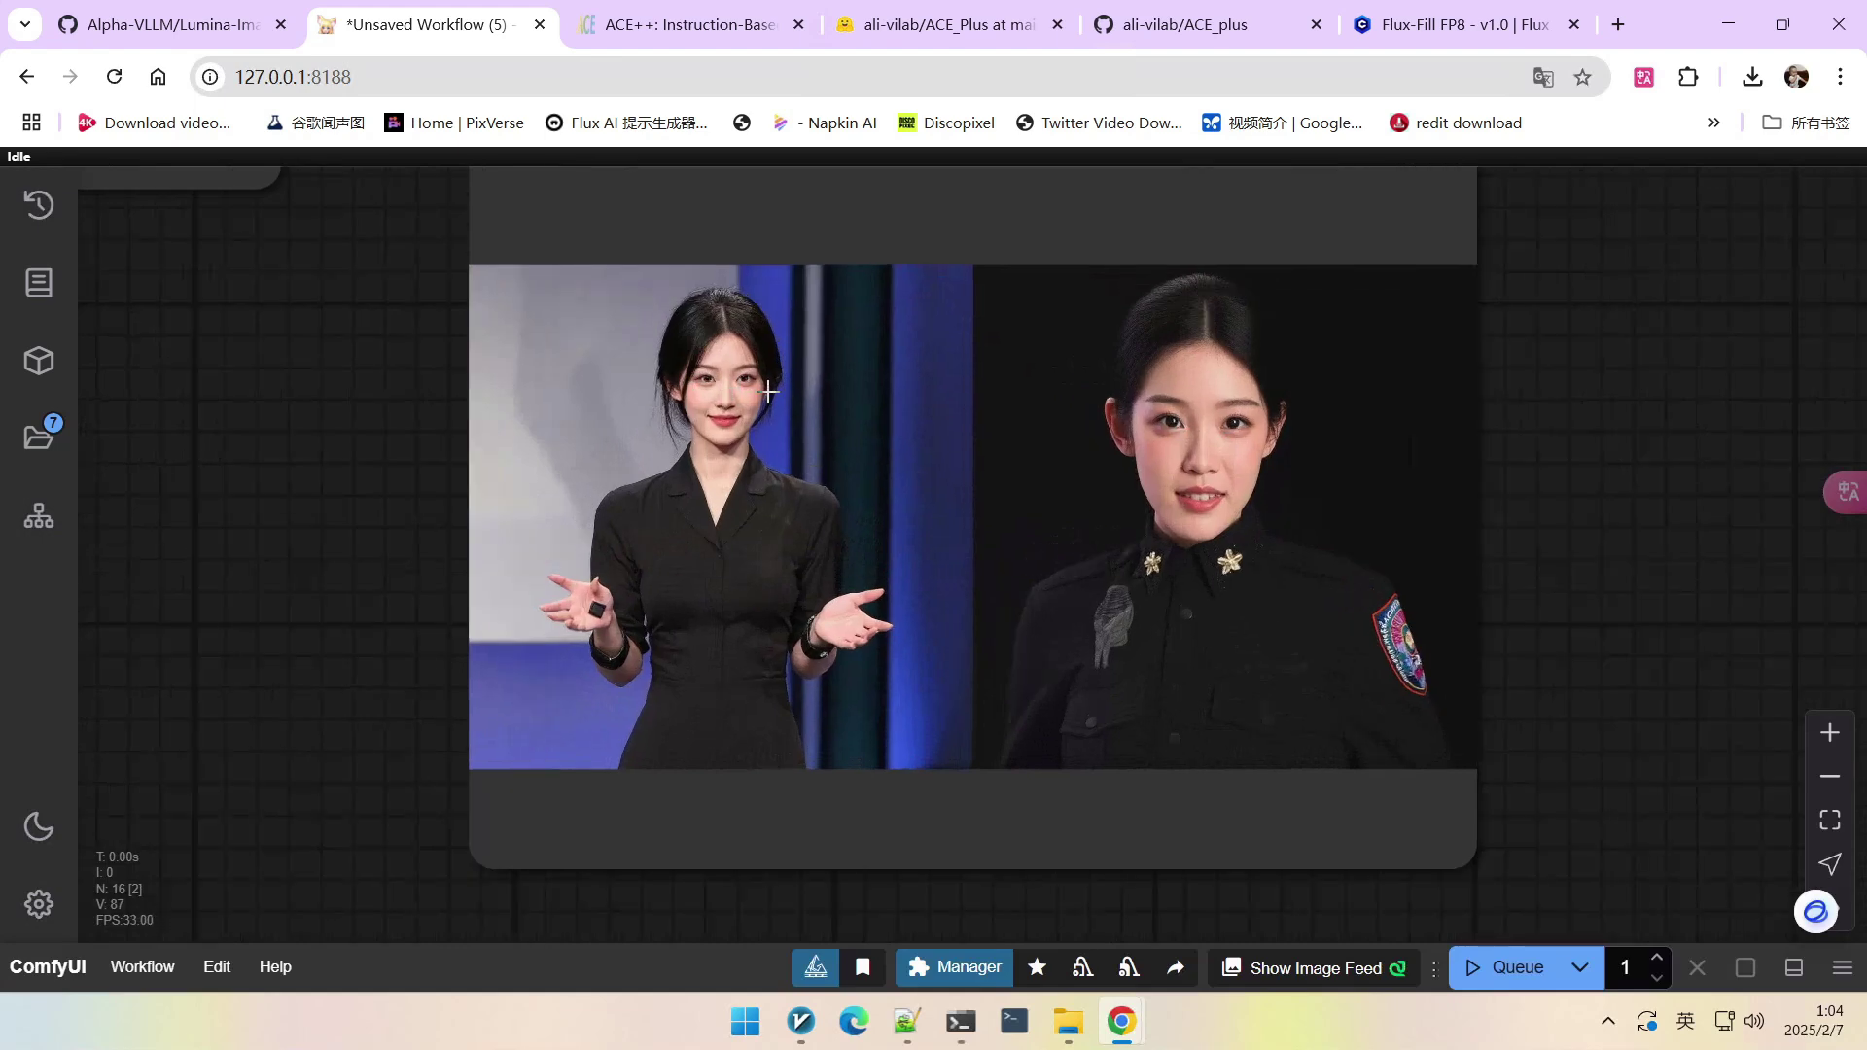
Set the guidance value of the FluxGuidance node to 50.
left_click_drag(745, 658, 1135, 561)
scroll(1136, 561, "down", 4)
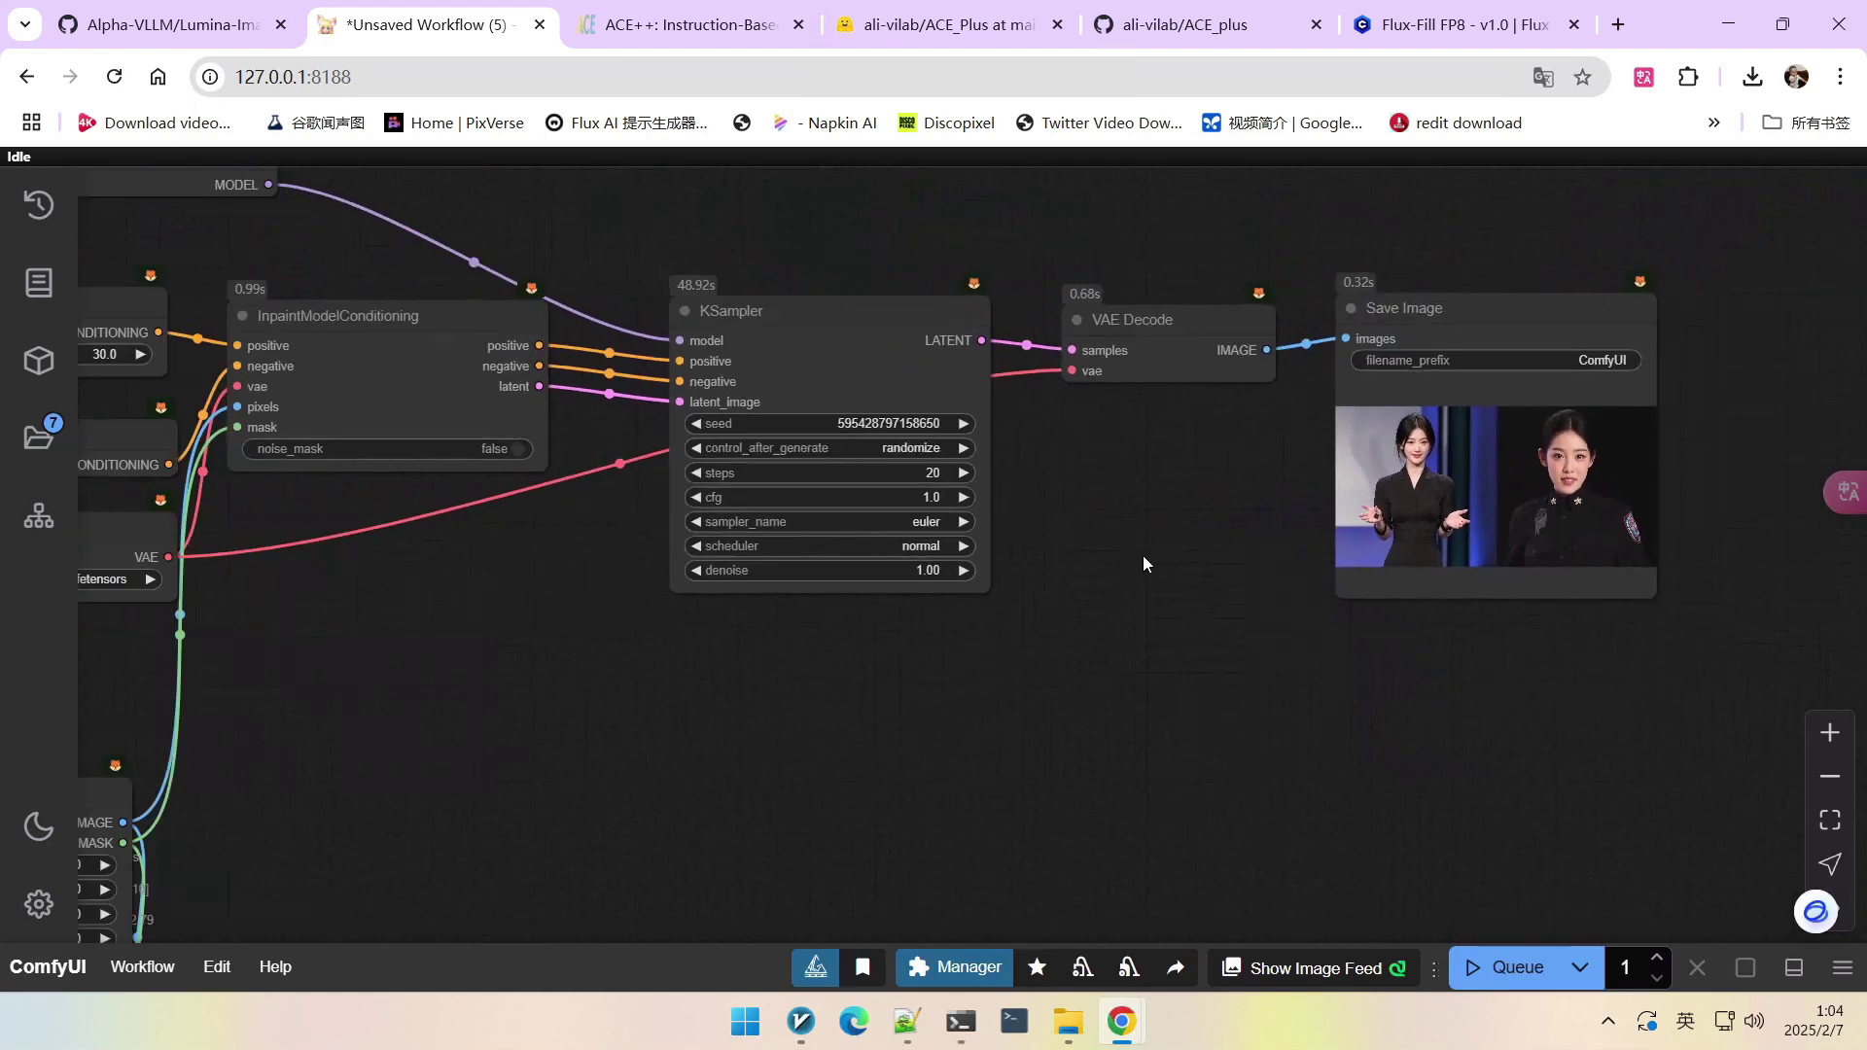
left_click_drag(751, 689, 1168, 642)
scroll(576, 350, "up", 8)
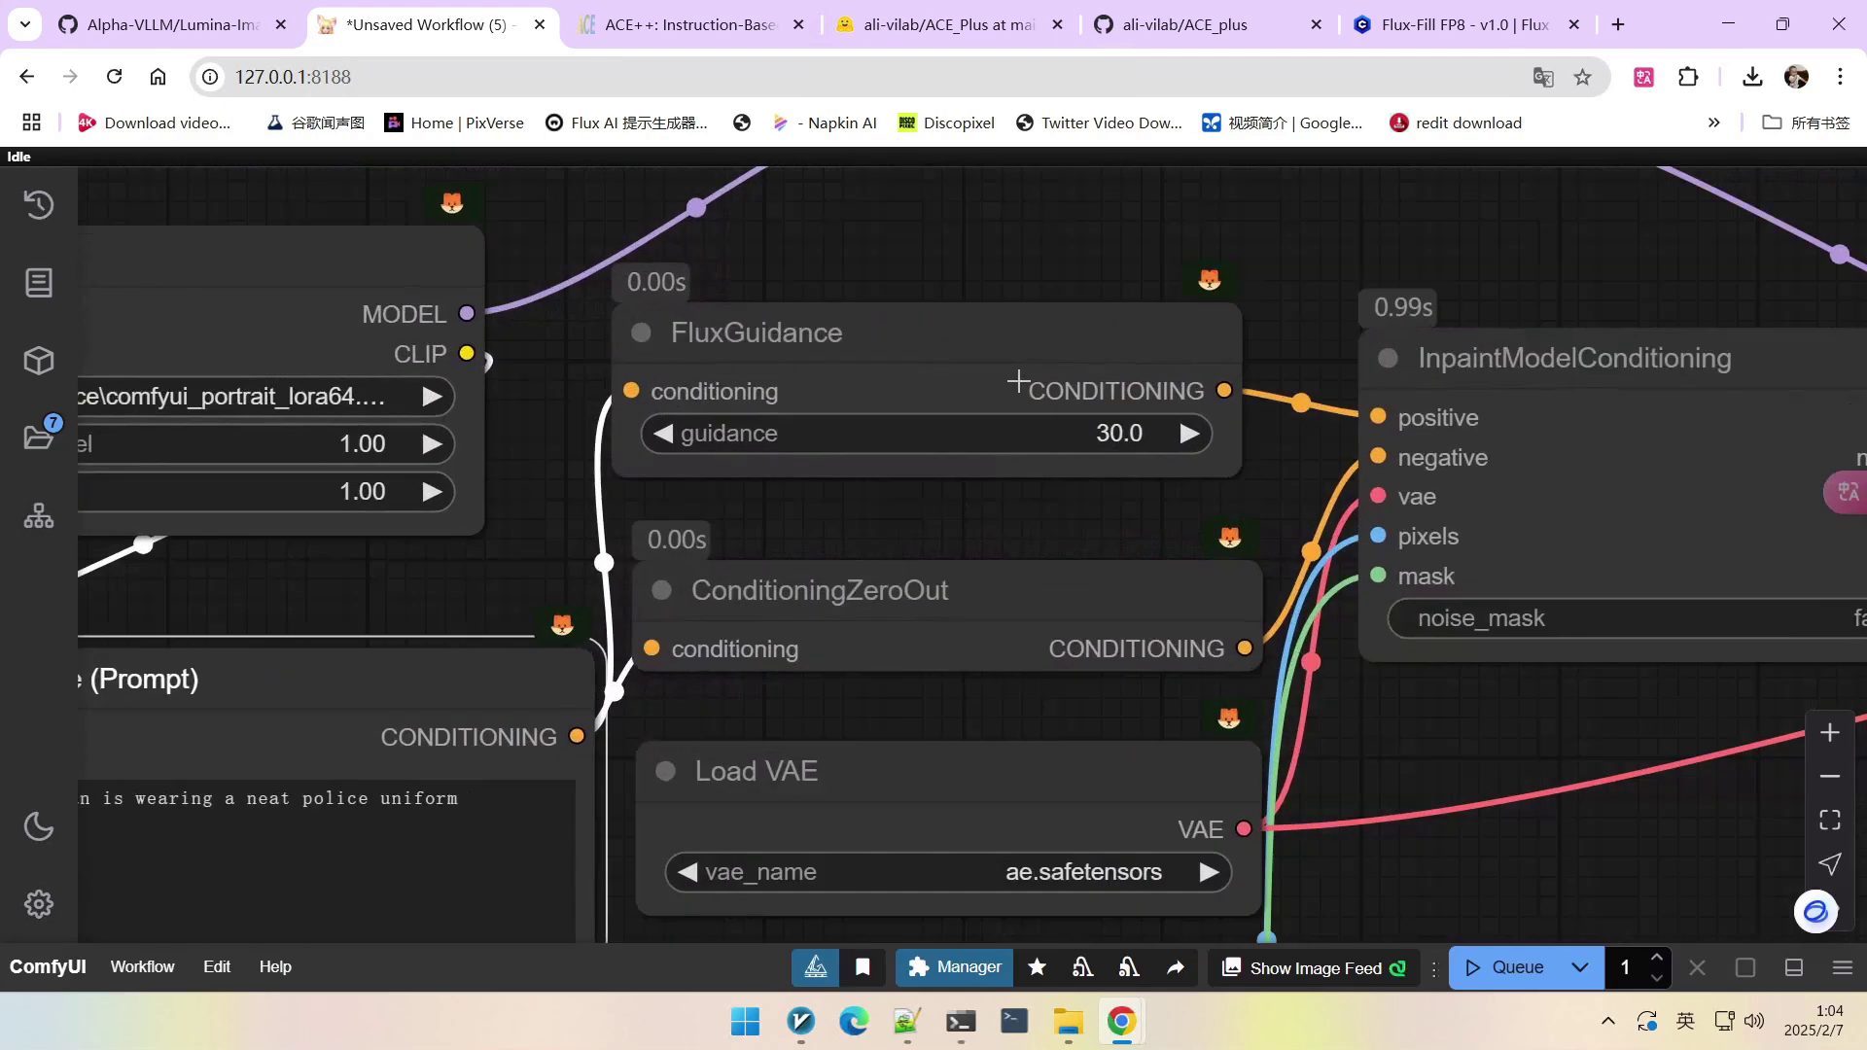
scroll(1115, 435, "up", 3)
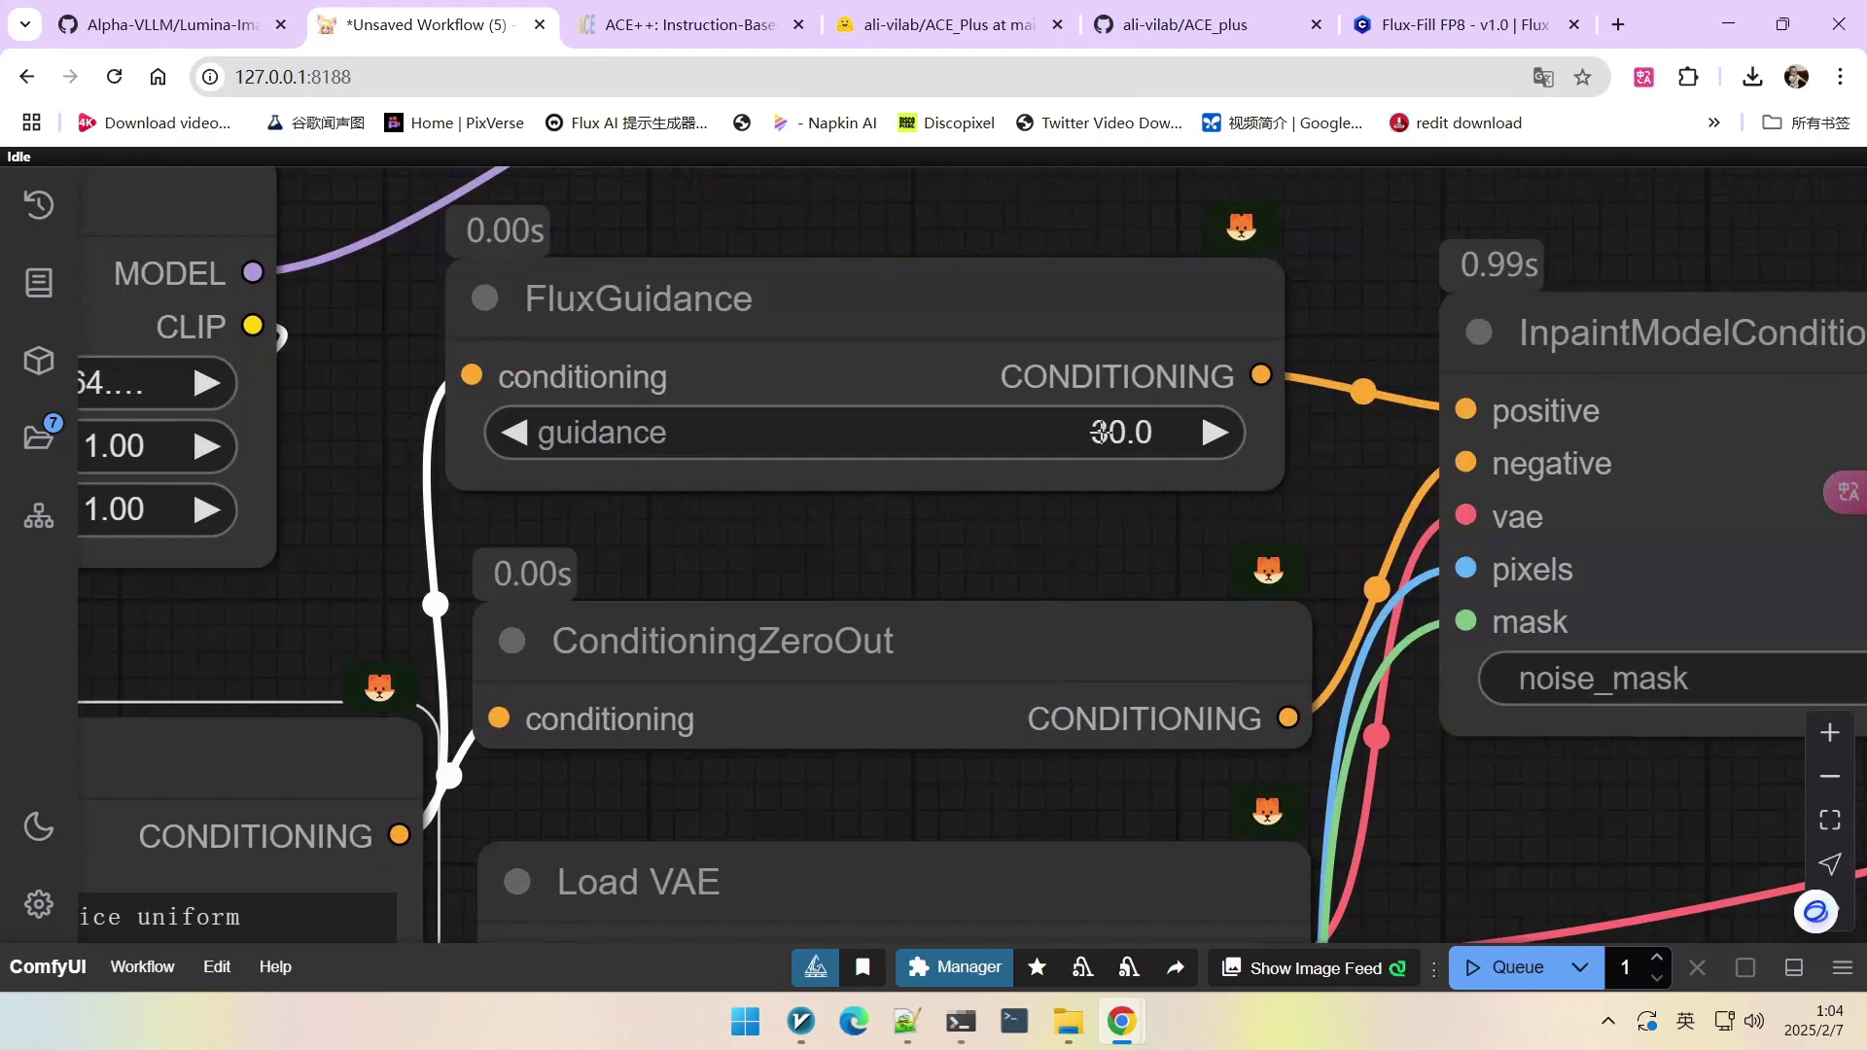
left_click(1124, 435)
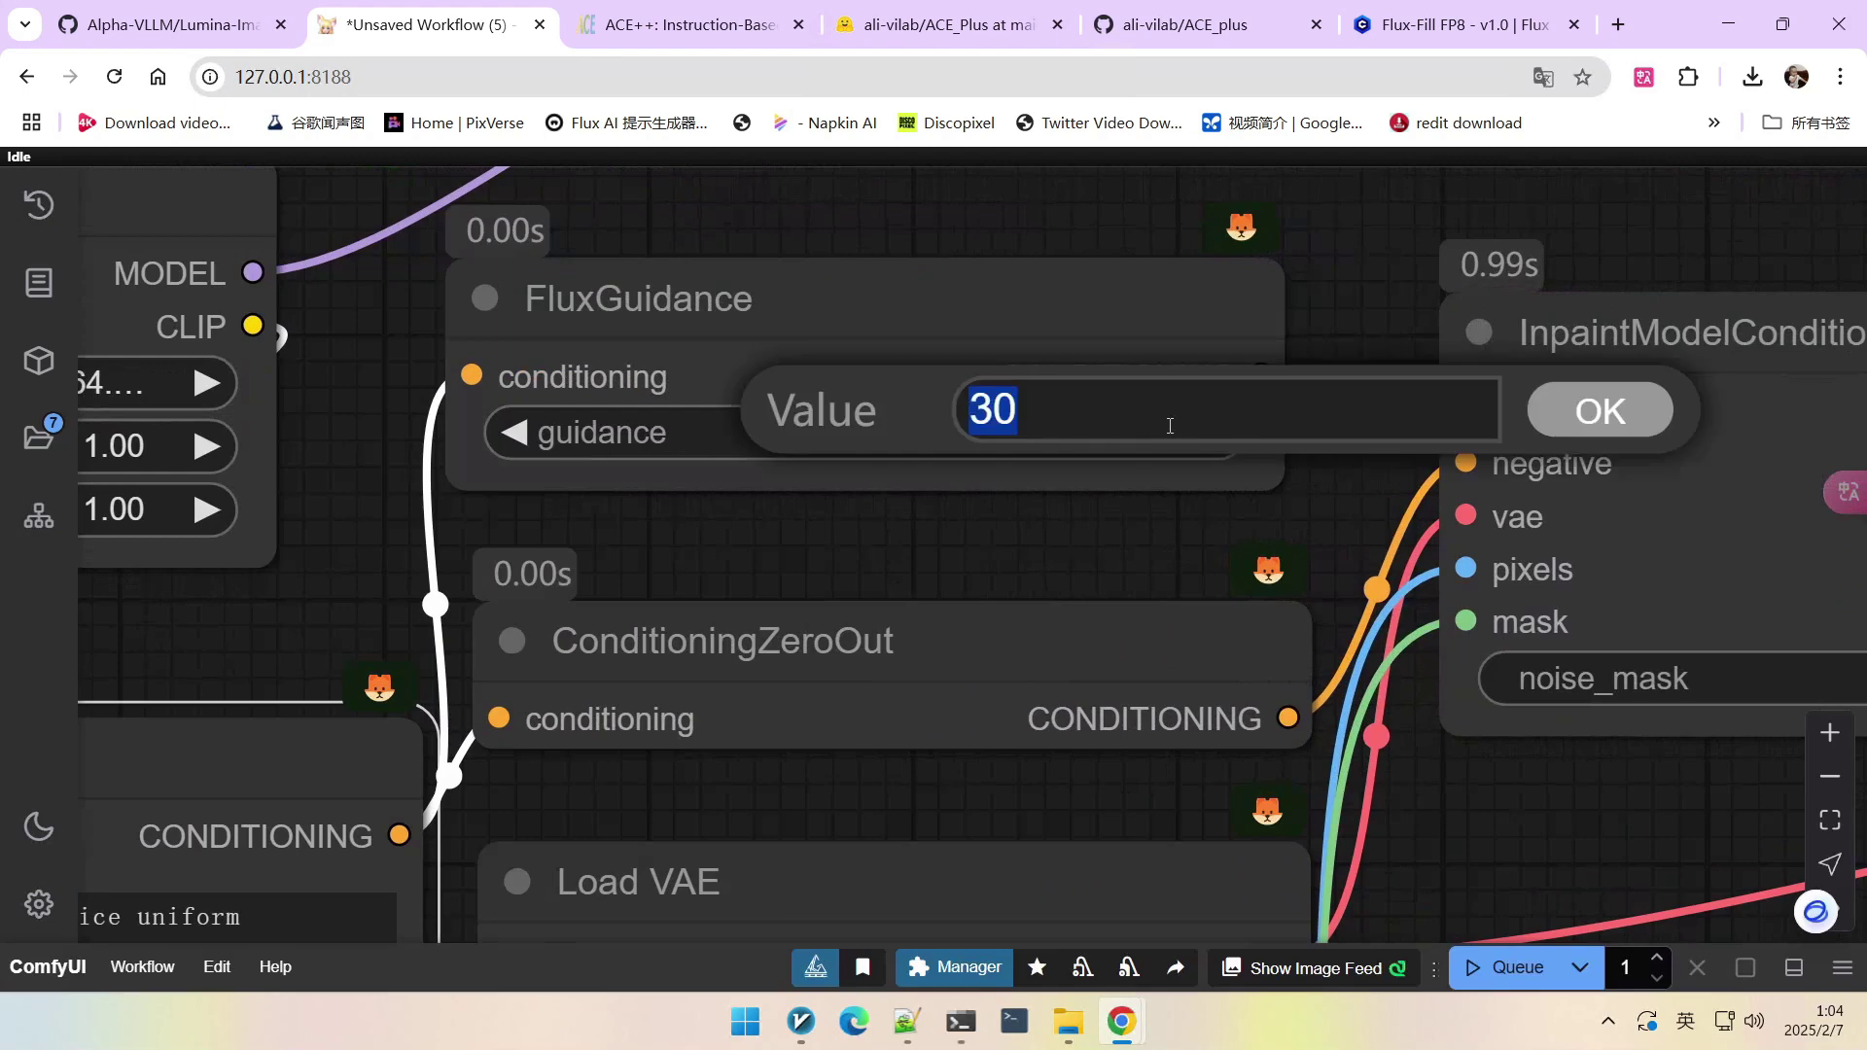
type("50")
key("Return")
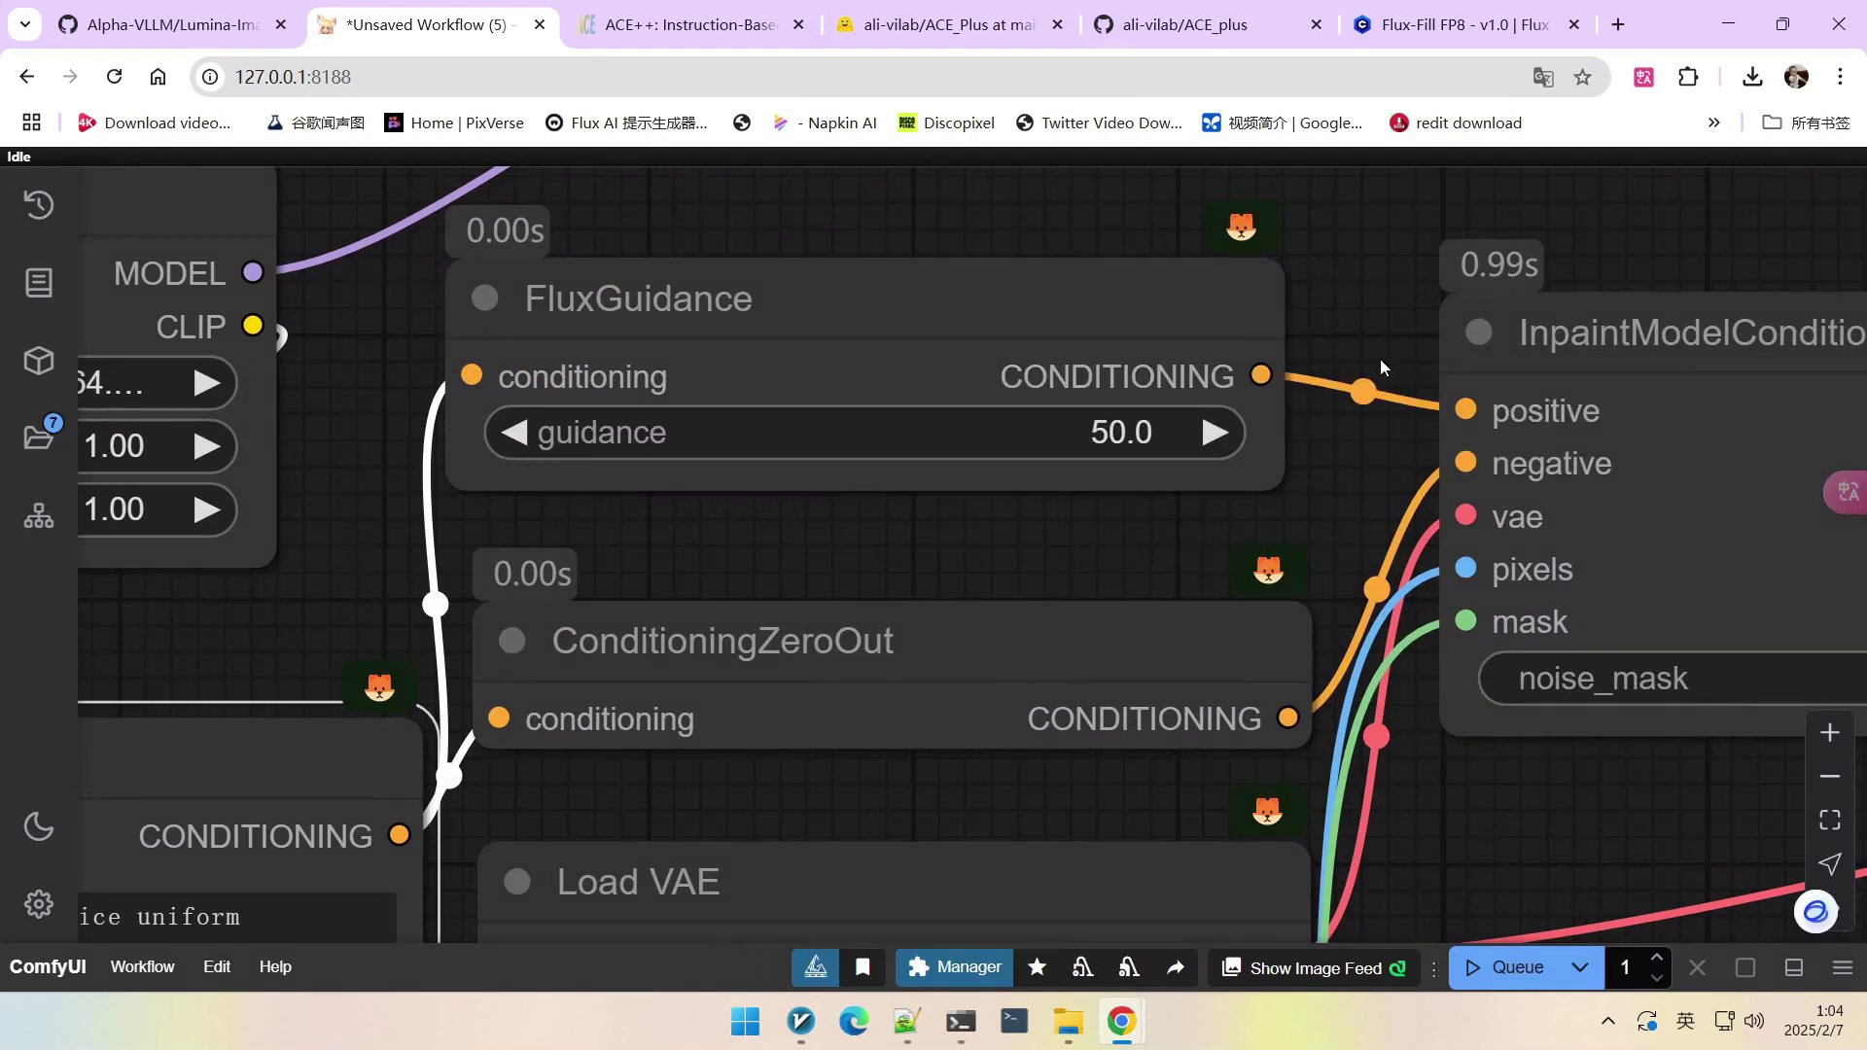
Run the workflow with the raised guidance and bring up the Save Image result.
scroll(1141, 529, "down", 6)
scroll(1117, 762, "up", 2)
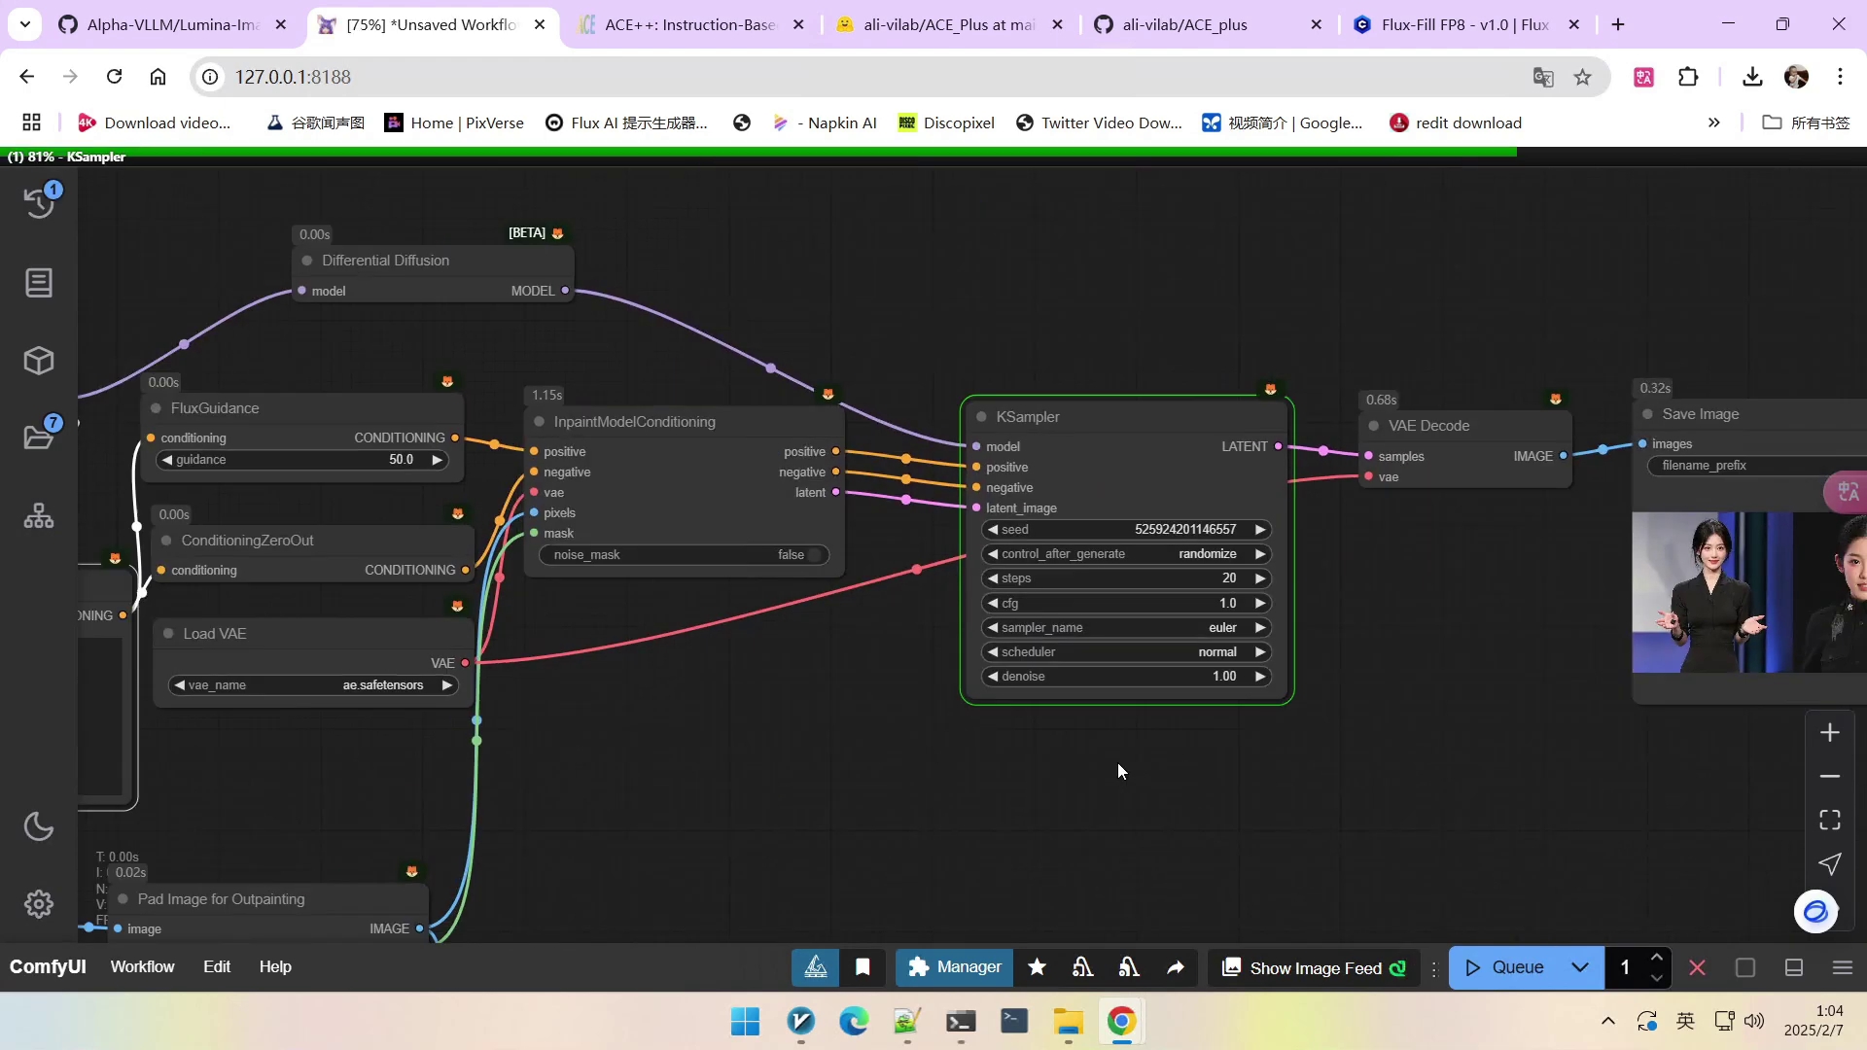
scroll(1117, 763, "down", 1)
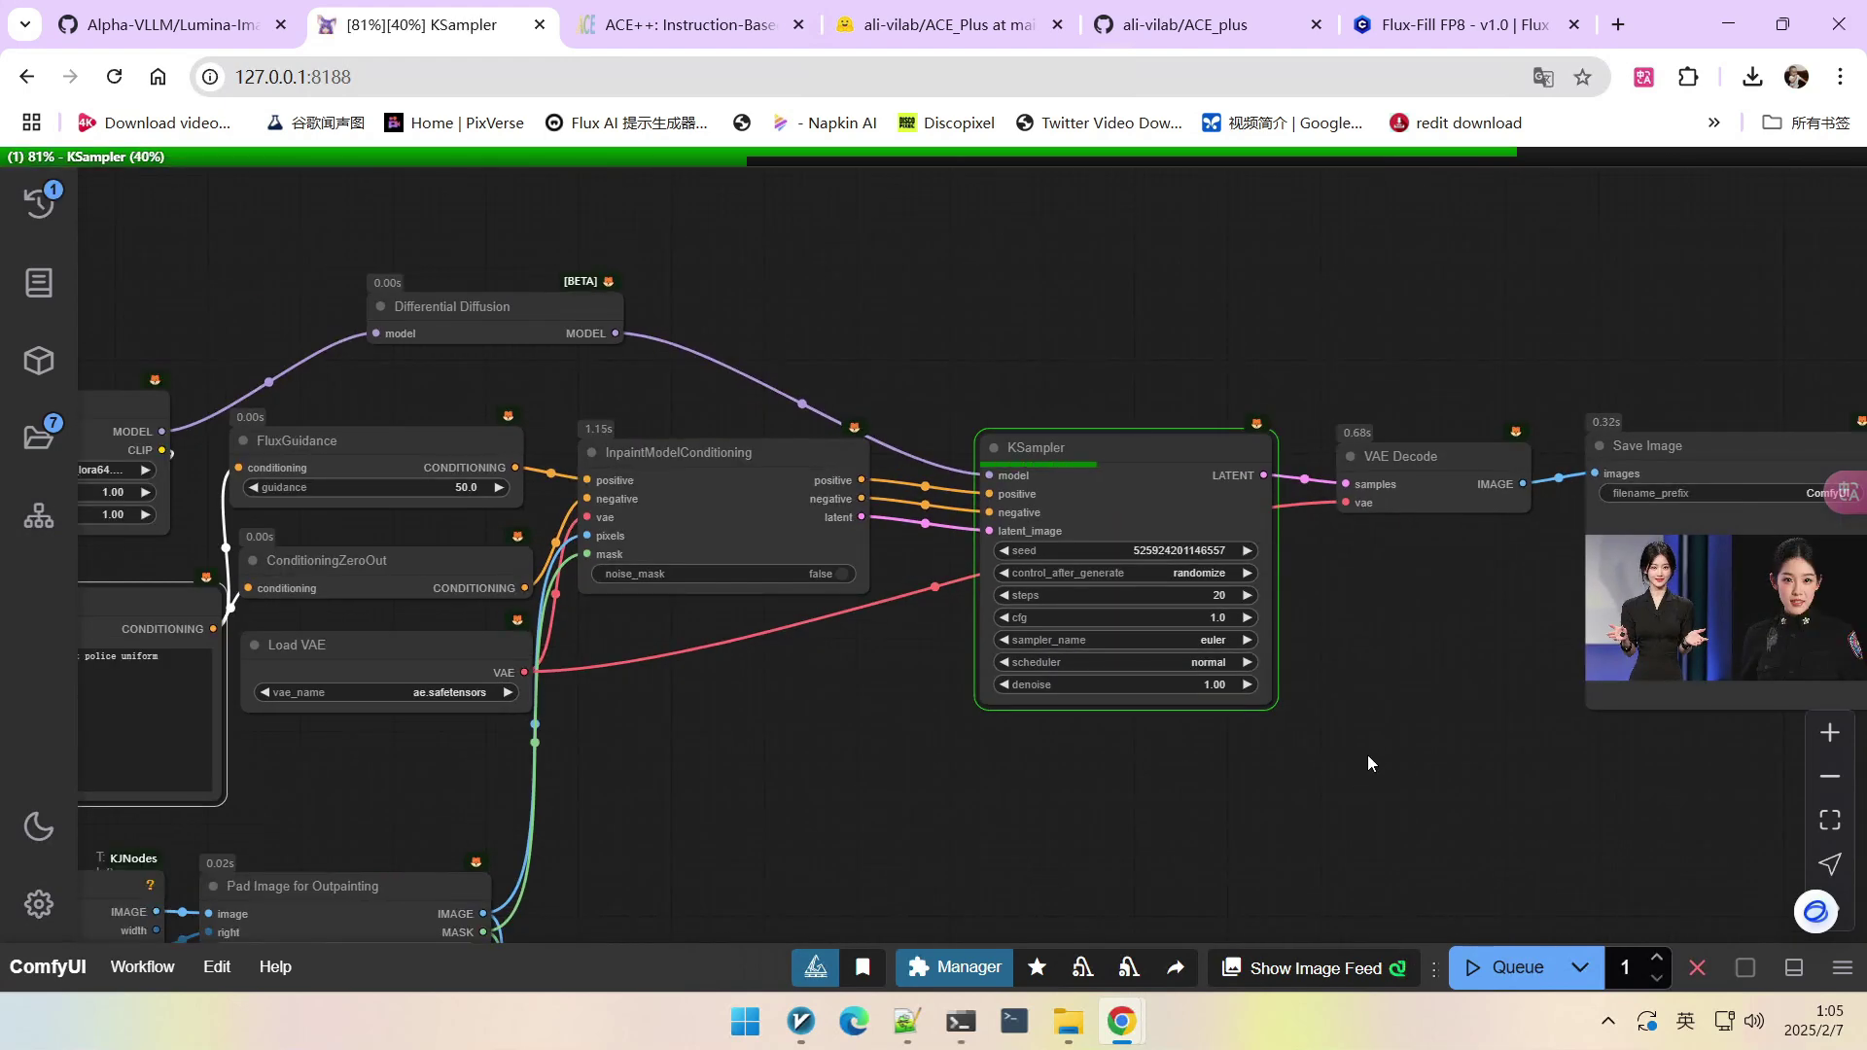
scroll(1367, 755, "down", 1)
scroll(1367, 751, "up", 4)
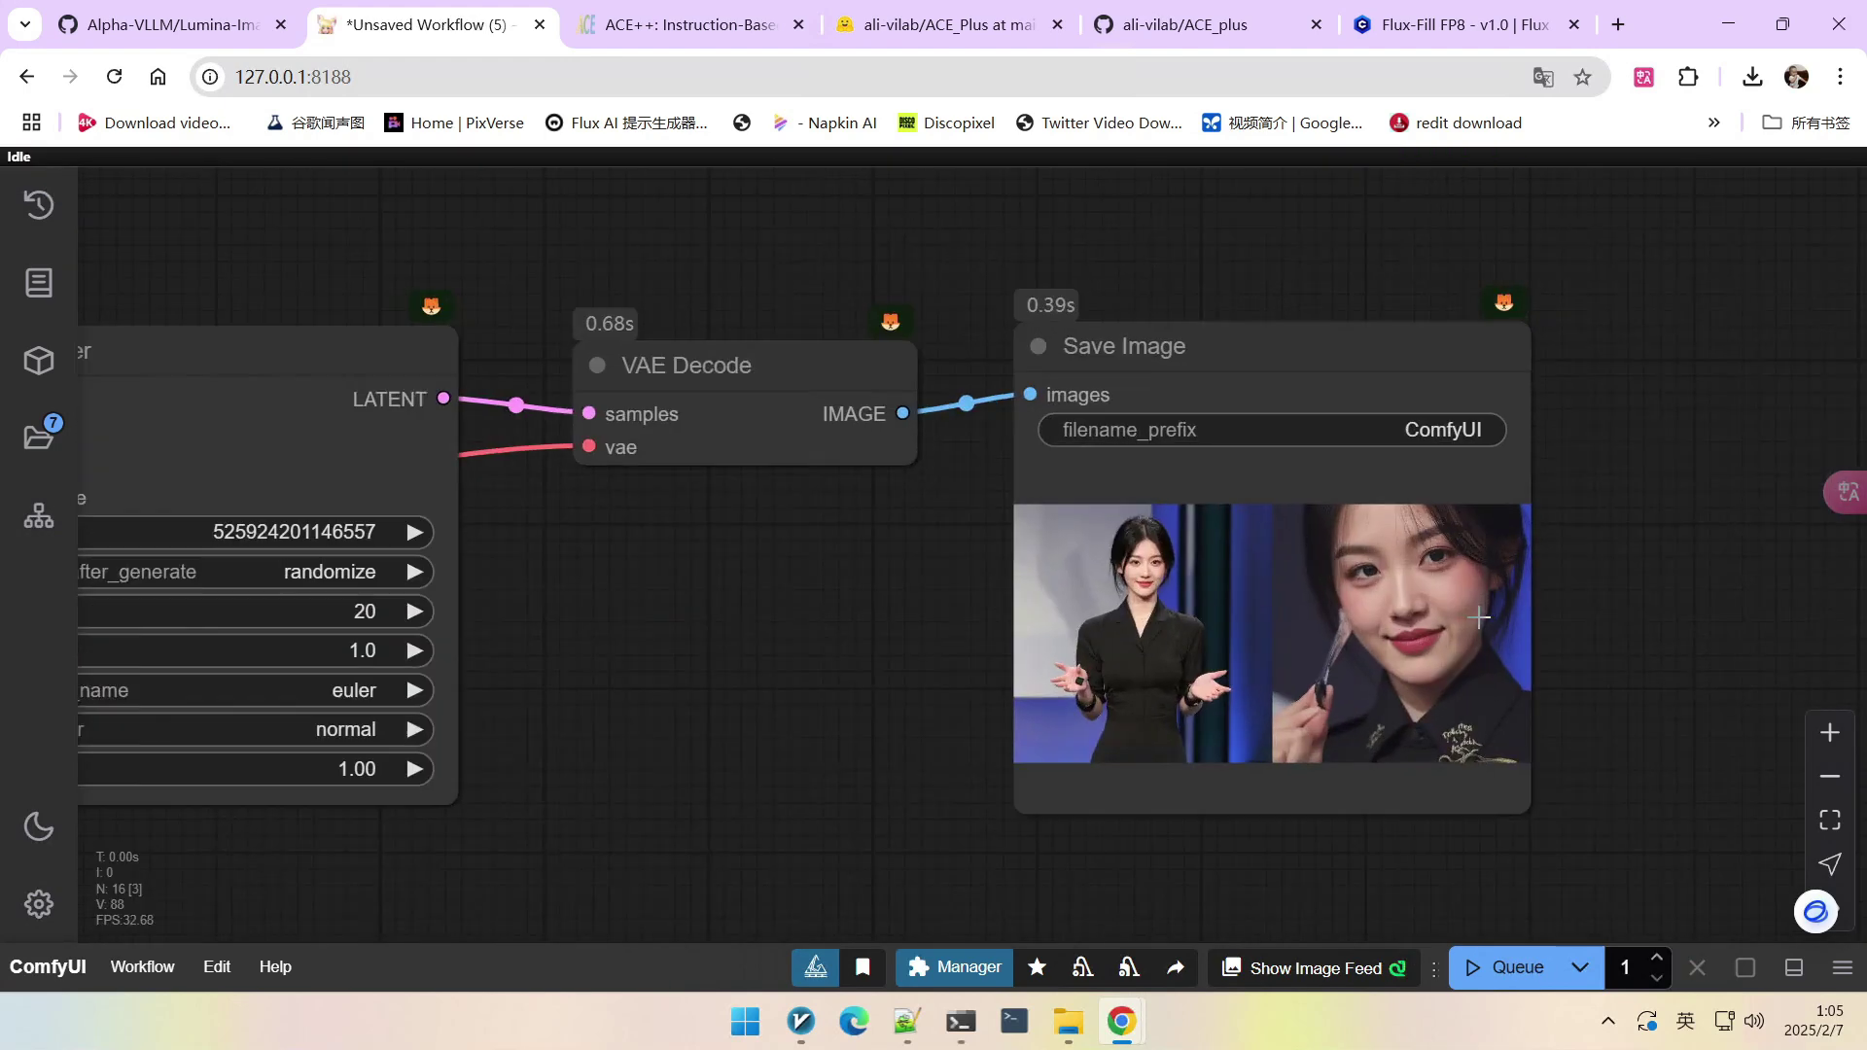
Examine the face and clothing of the new portrait against the reference in the Save Image node.
scroll(1479, 617, "up", 5)
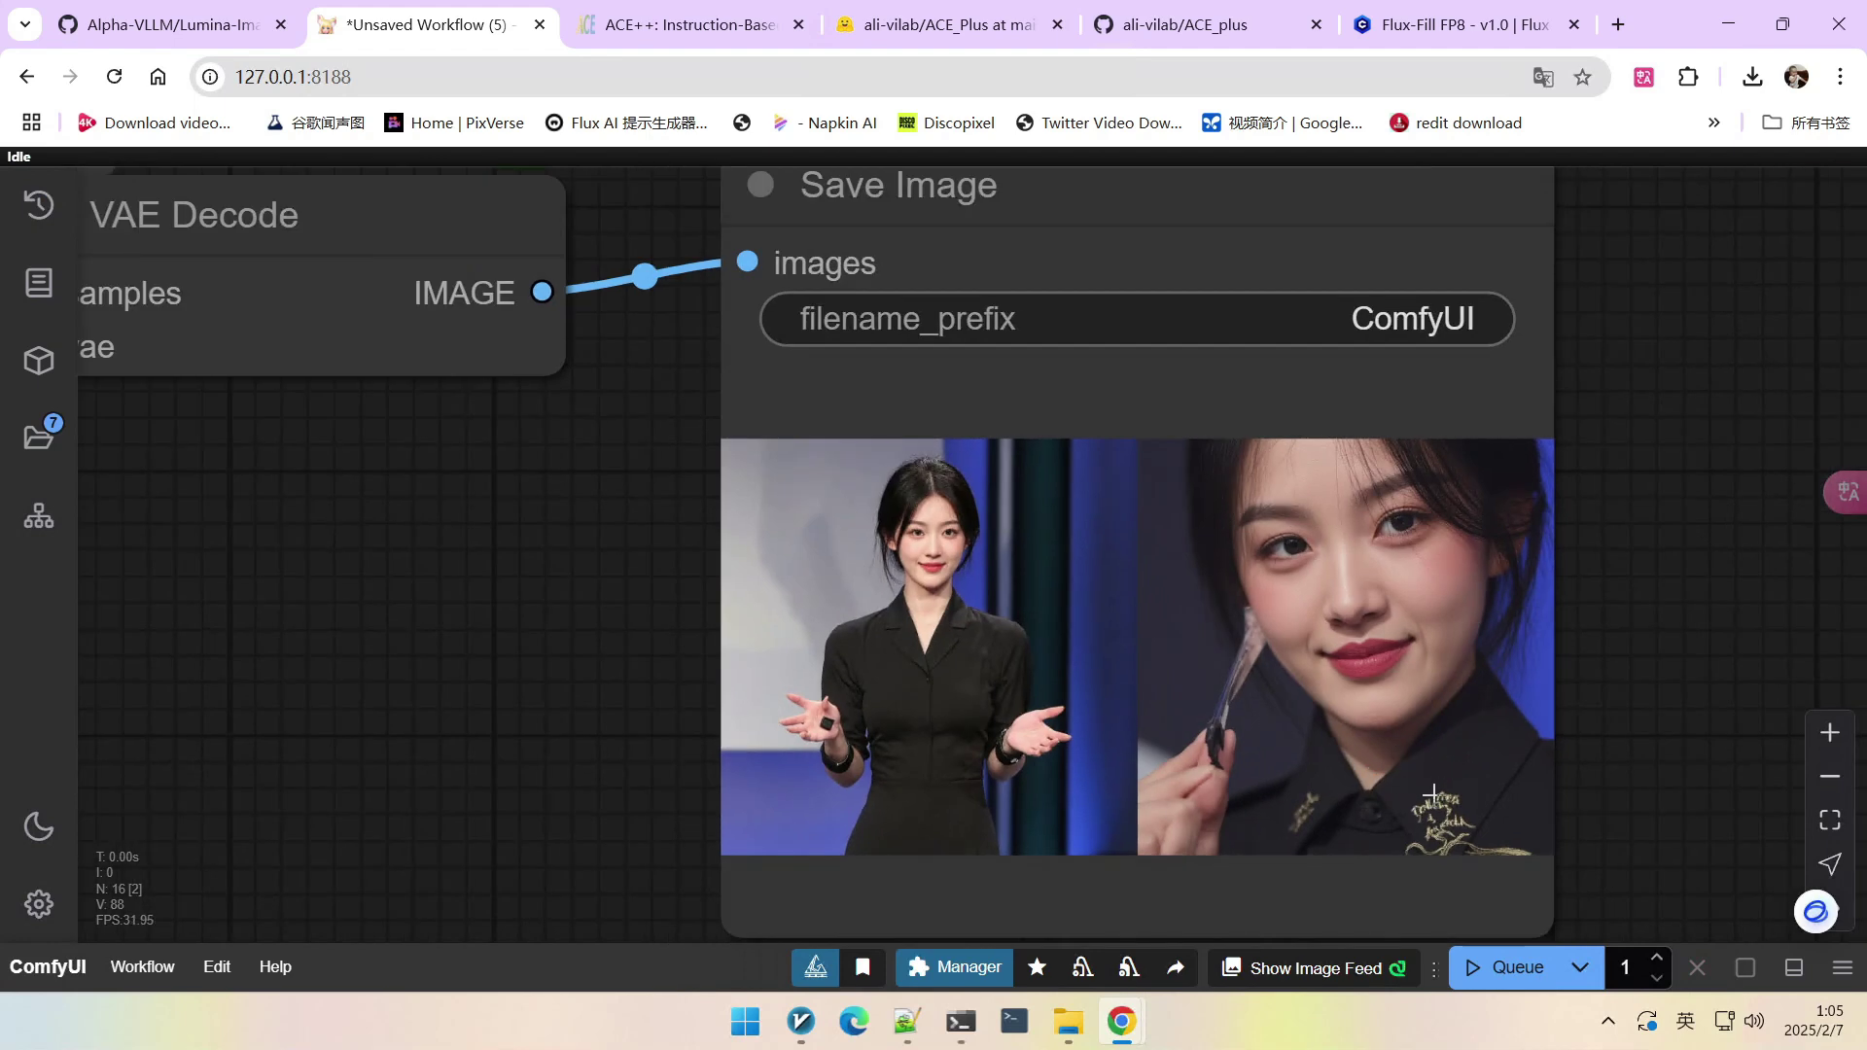
scroll(1435, 782, "down", 1)
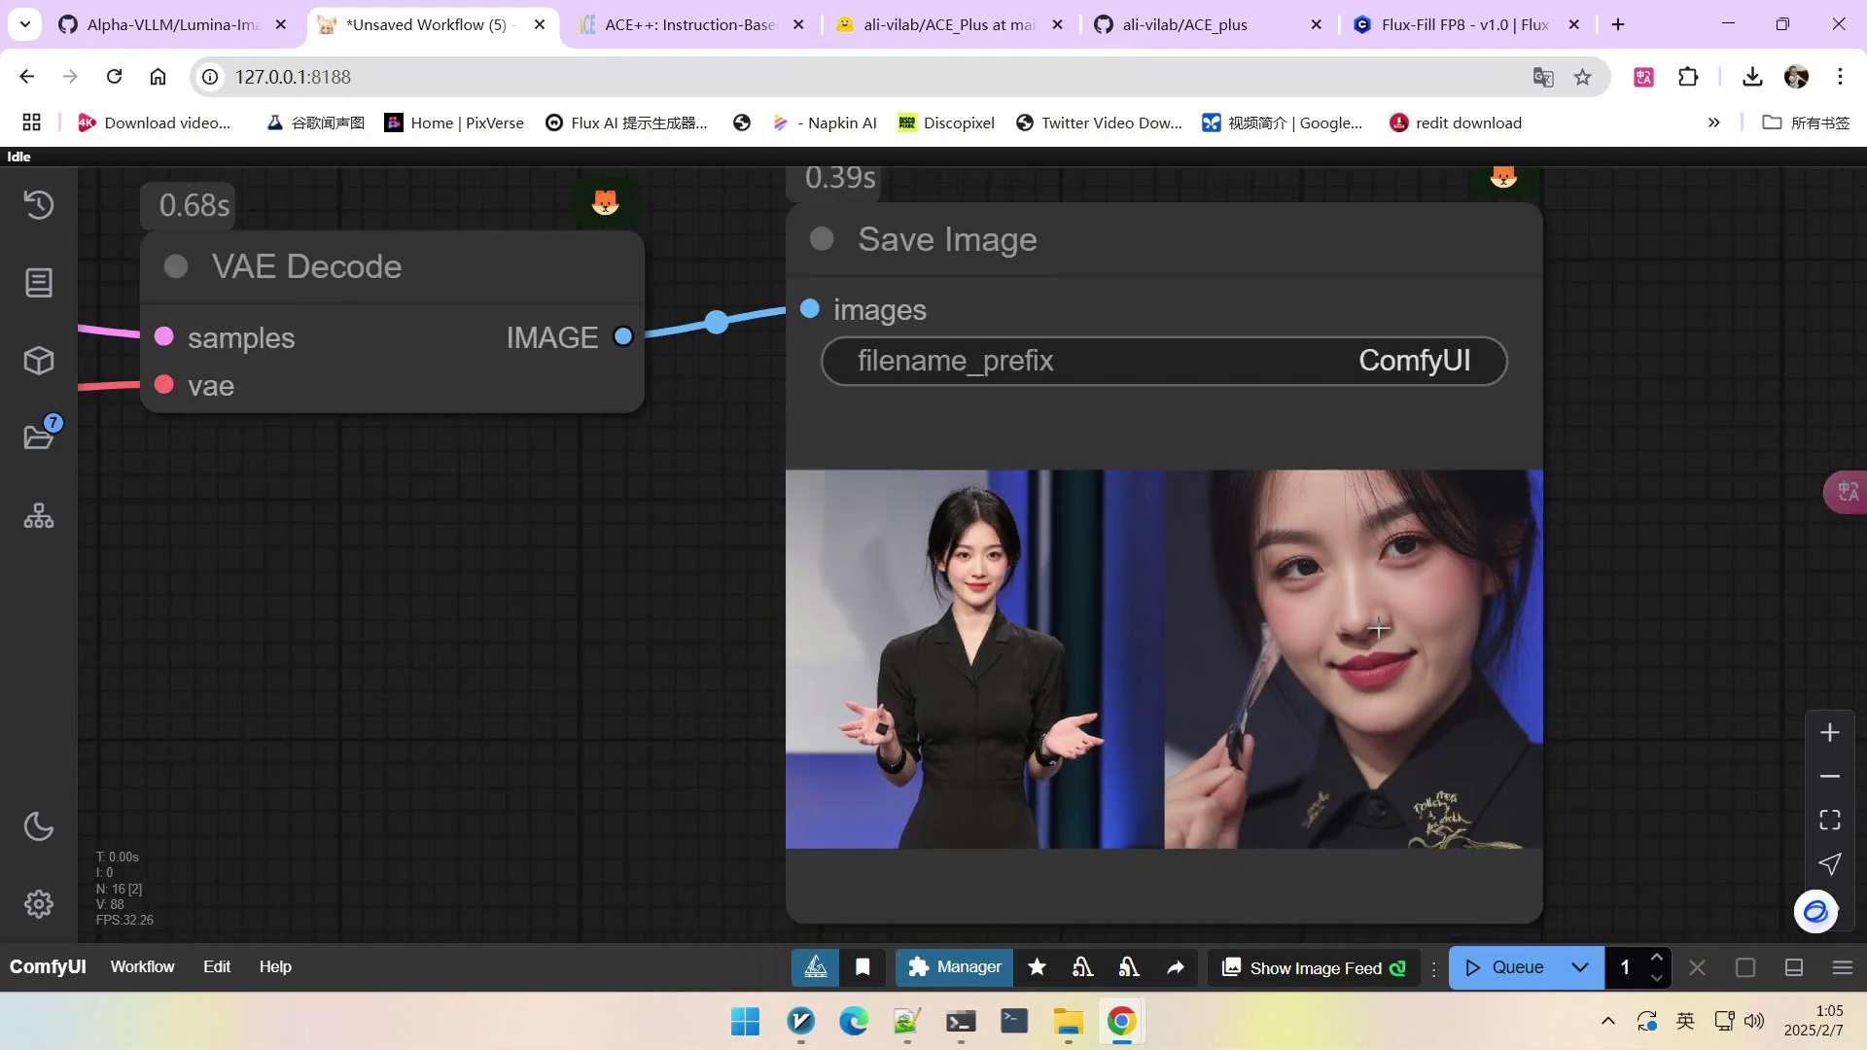
scroll(1361, 632, "down", 3)
scroll(1115, 584, "up", 7)
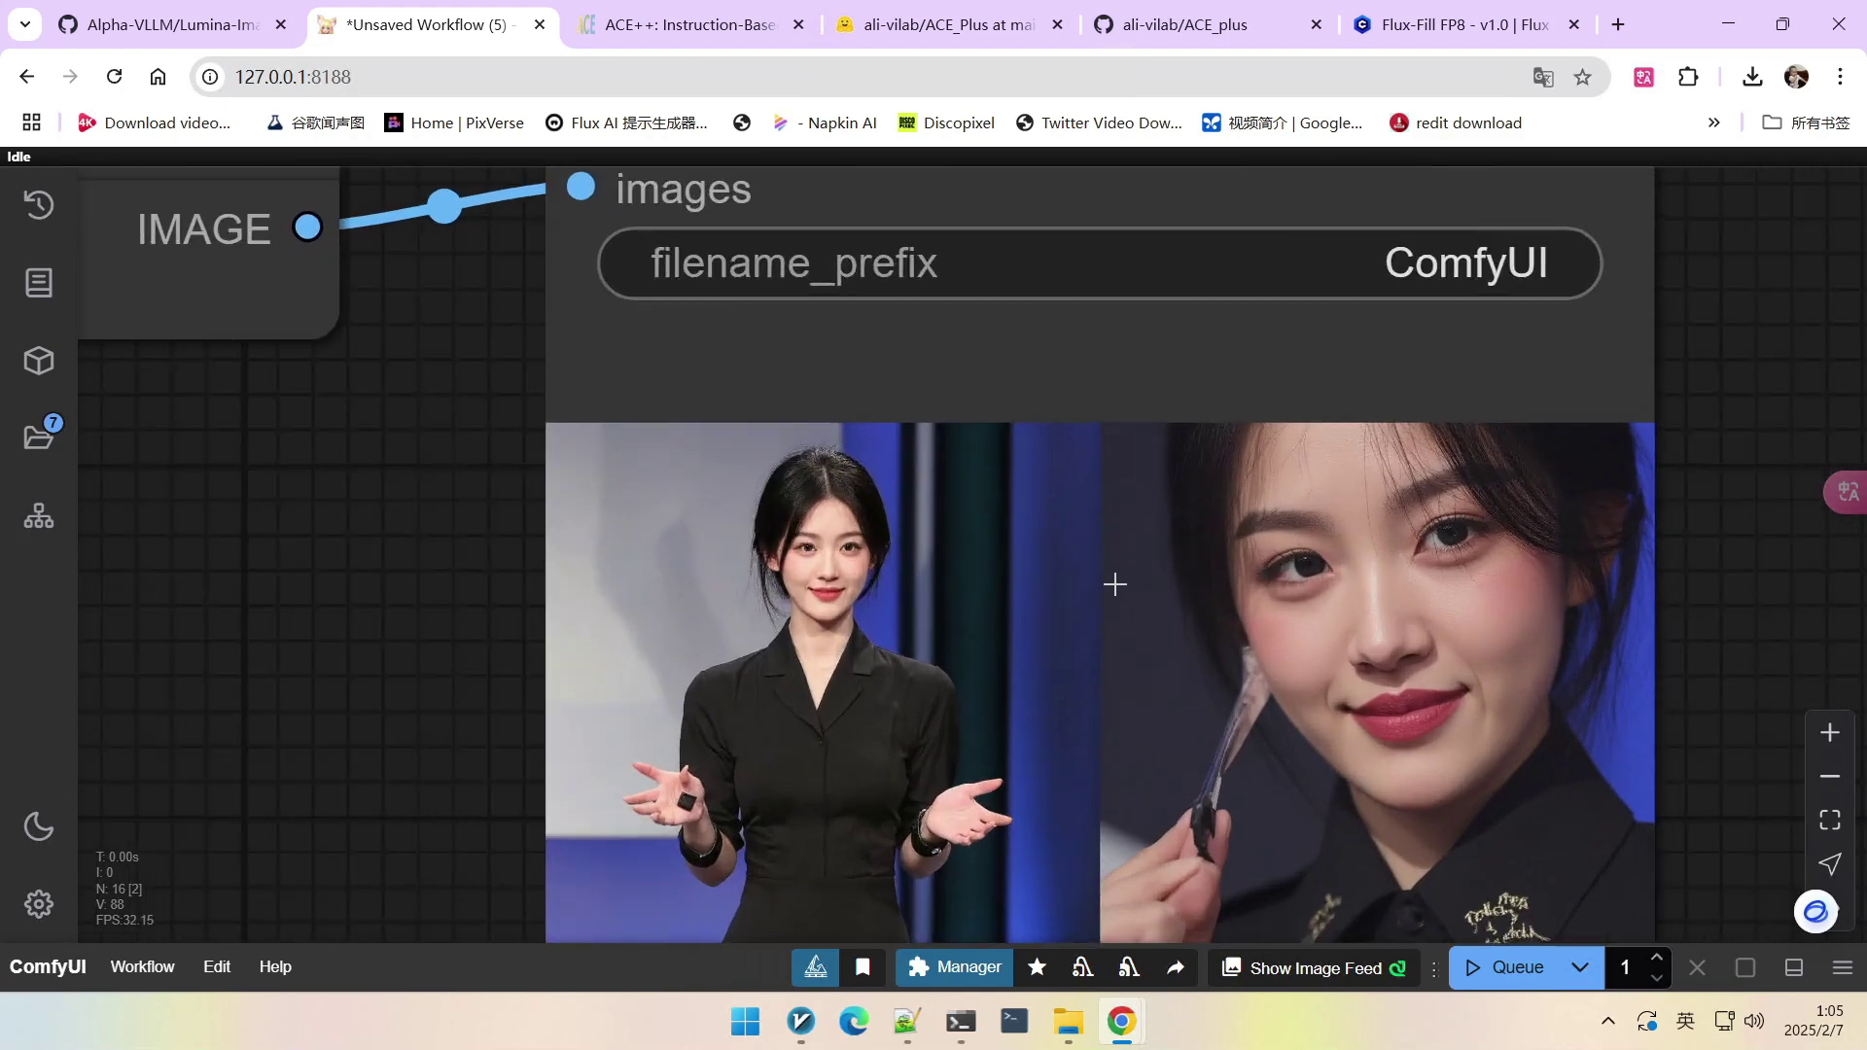
scroll(1069, 603, "down", 1)
scroll(1435, 622, "down", 4)
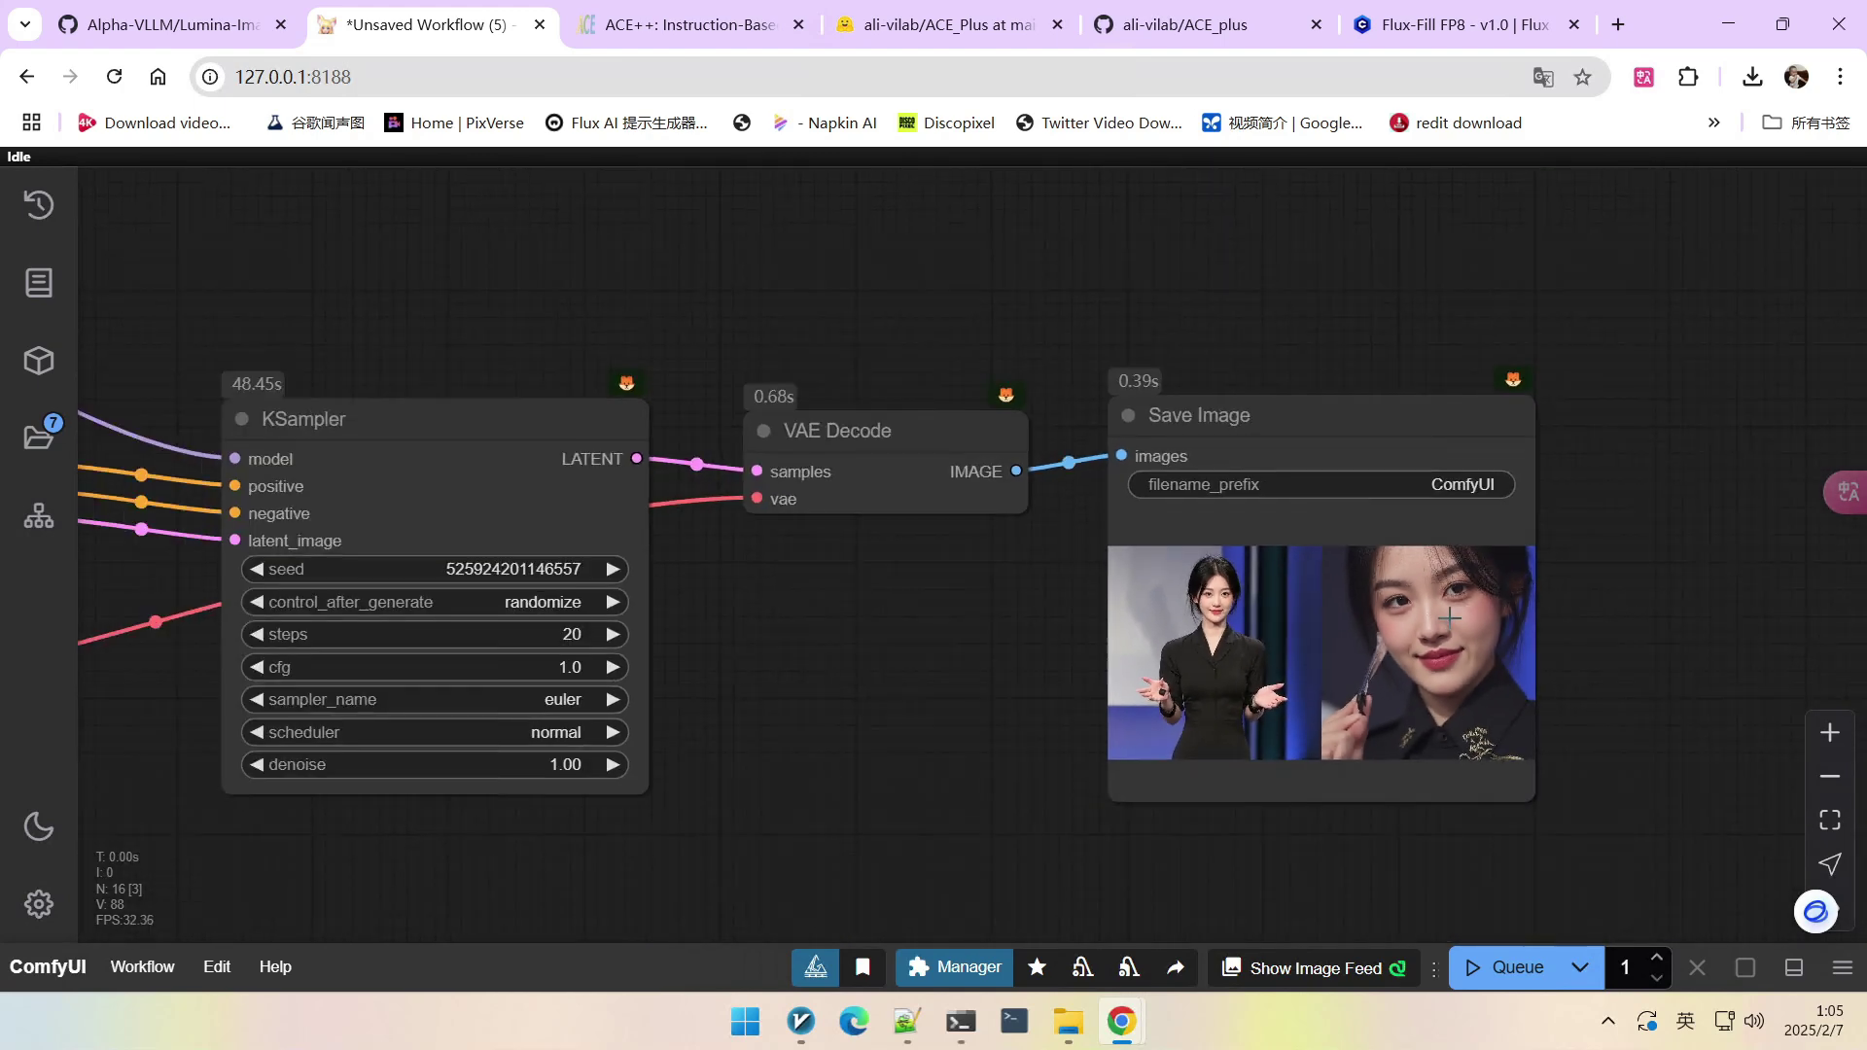
scroll(1038, 679, "up", 3)
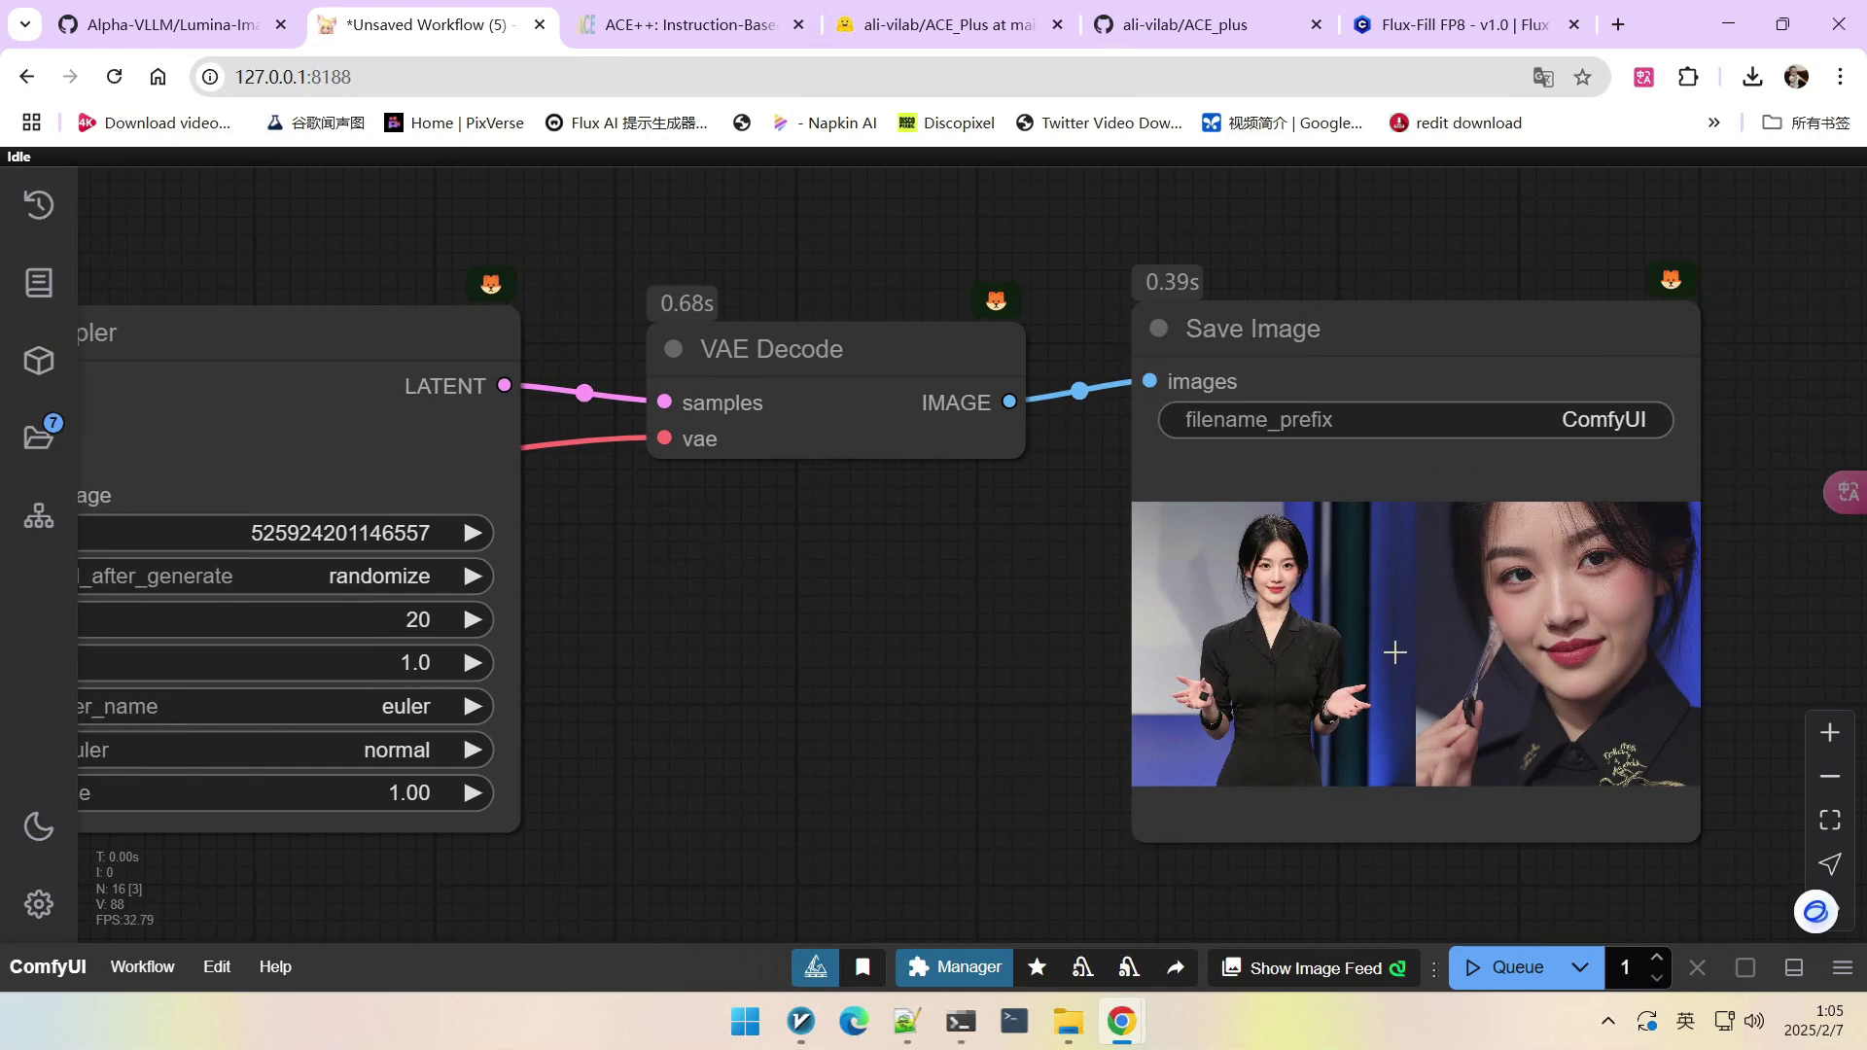
scroll(976, 608, "down", 4)
left_click_drag(837, 669, 1091, 614)
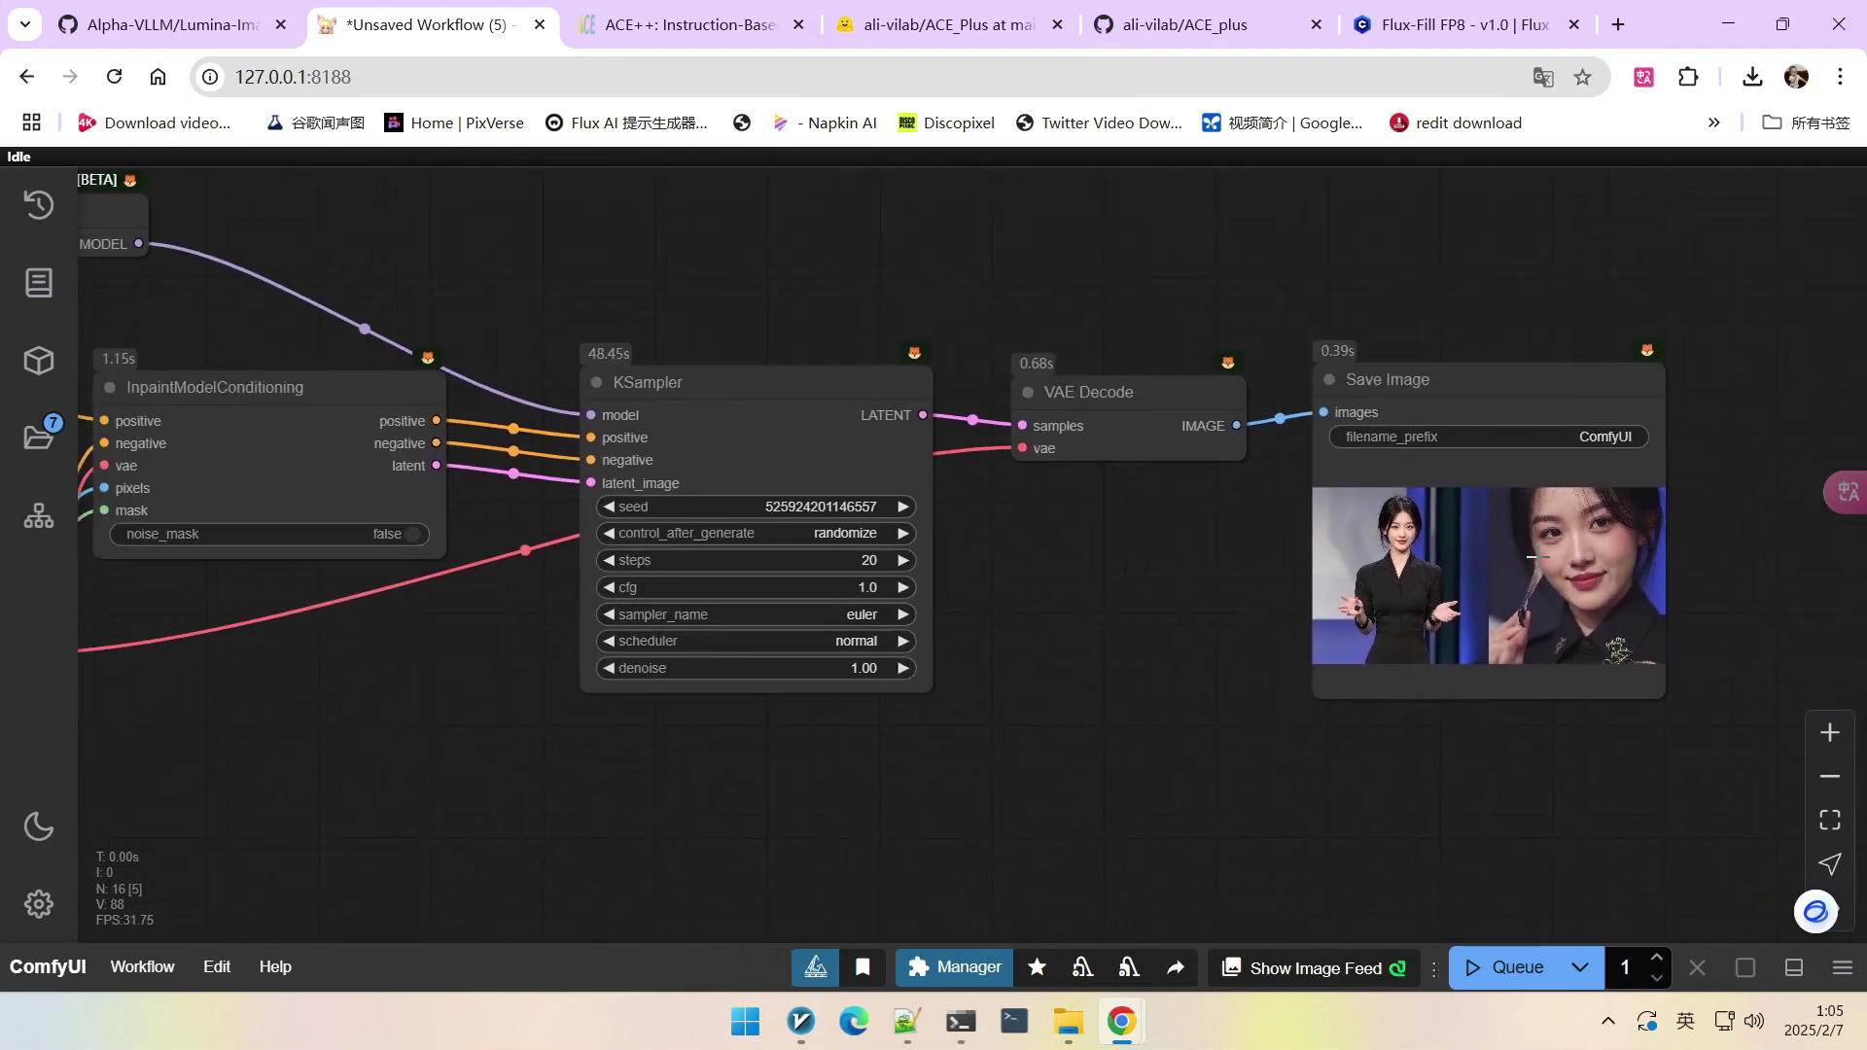
scroll(1109, 642, "down", 3)
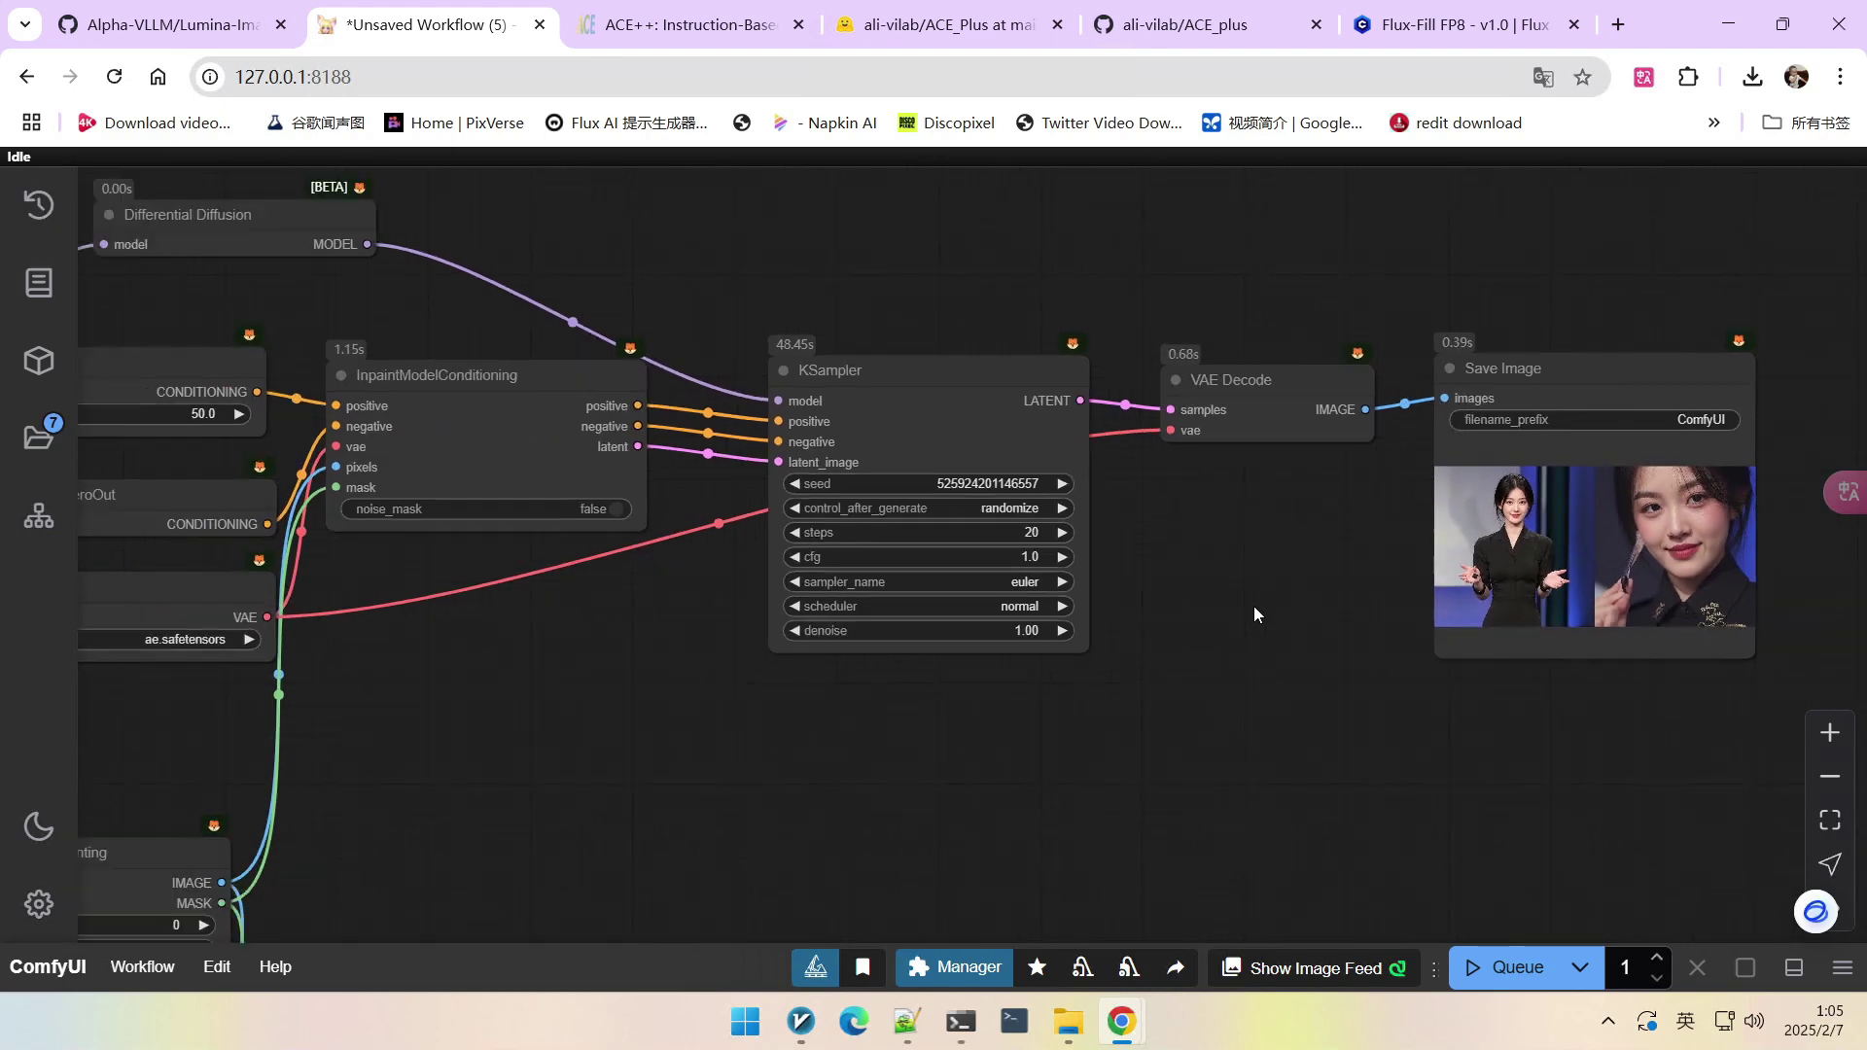
Replace "is wearing" with "in" in the CLIP Text Encode prompt to read "woman in a neat police uniform".
scroll(1252, 605, "down", 1)
left_click_drag(855, 755, 1383, 707)
scroll(301, 541, "up", 8)
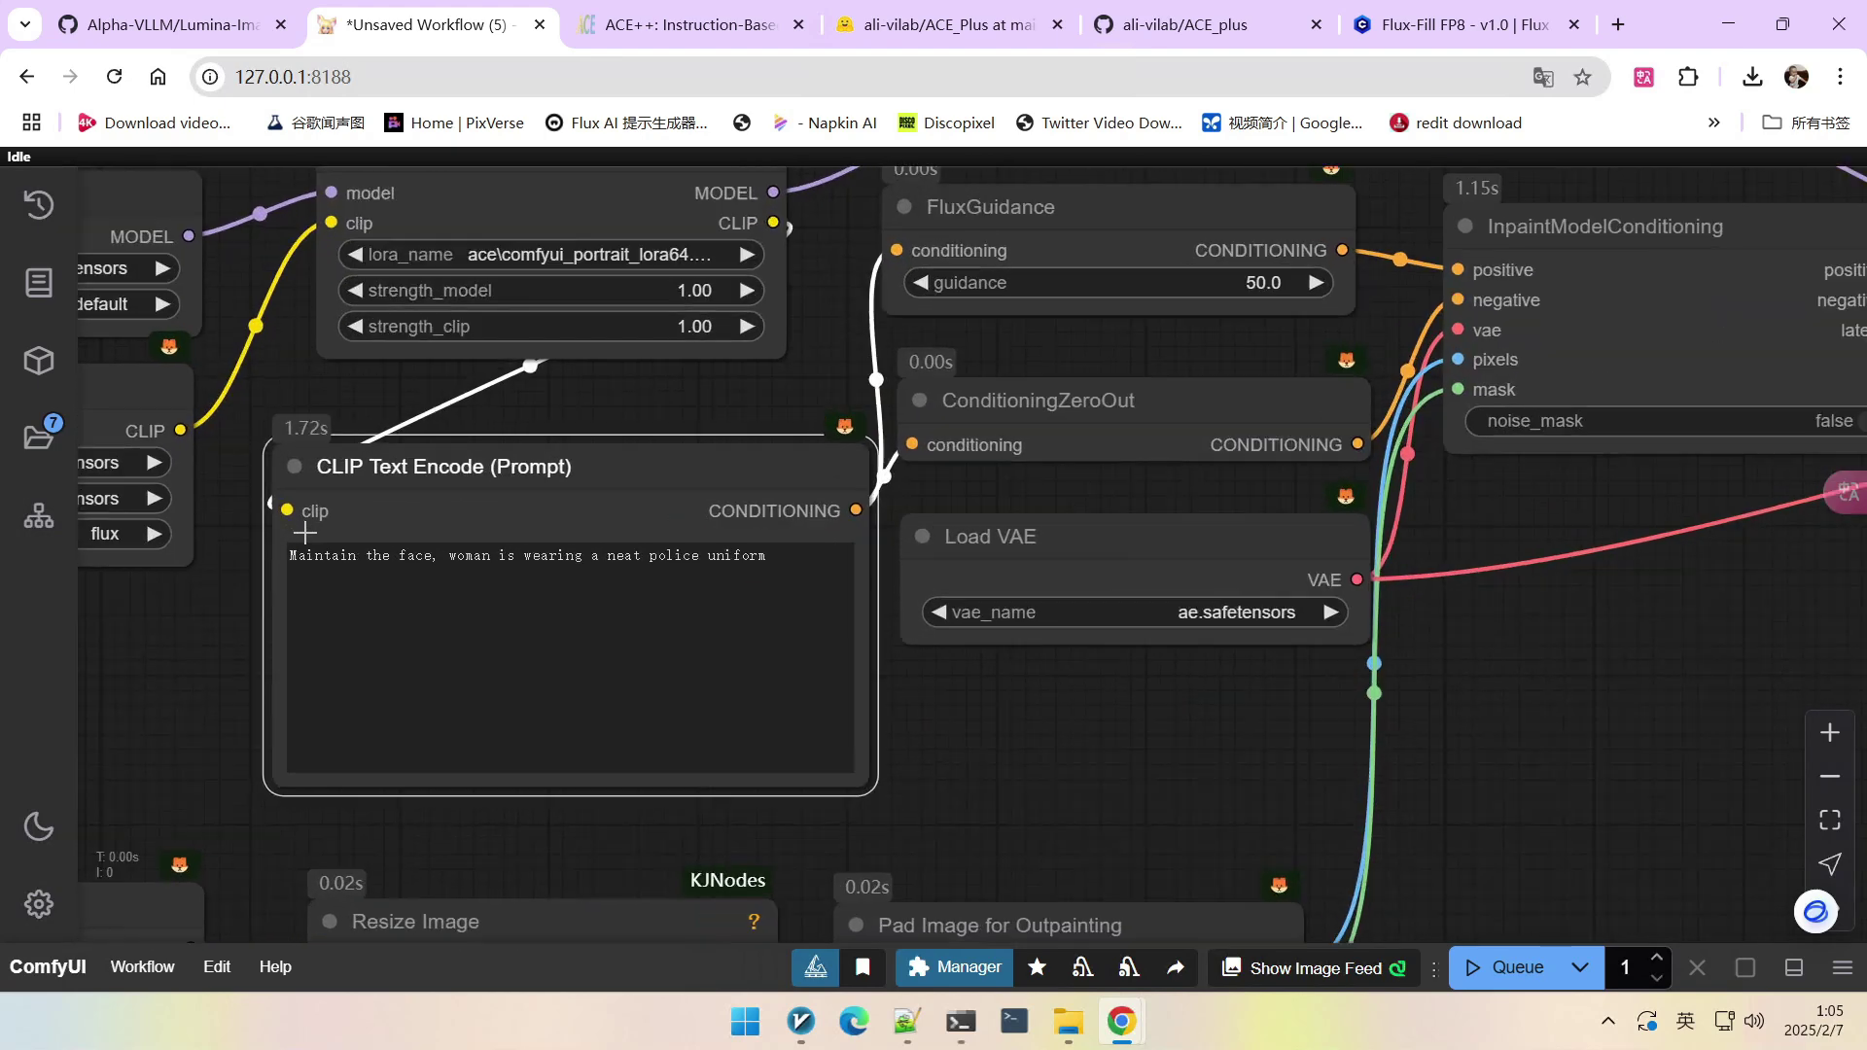
left_click_drag(507, 563, 844, 617)
left_click(763, 633)
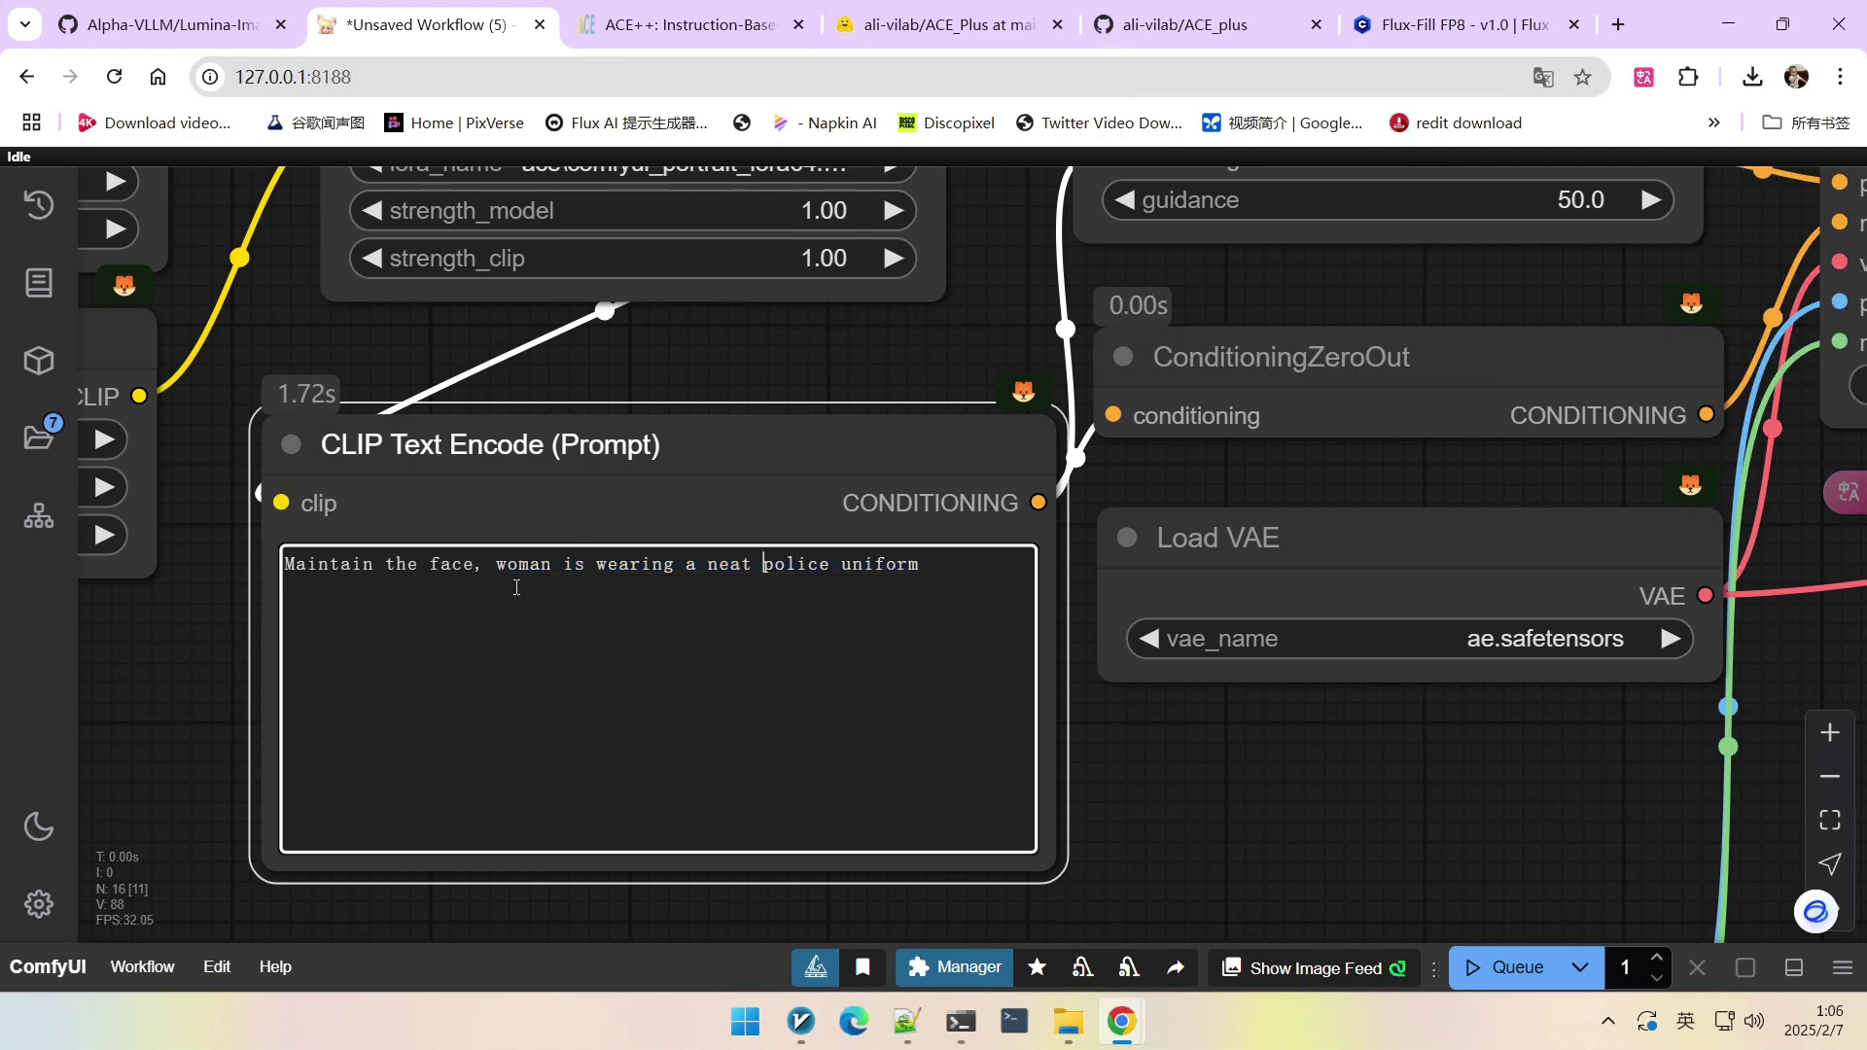
left_click_drag(498, 563, 615, 560)
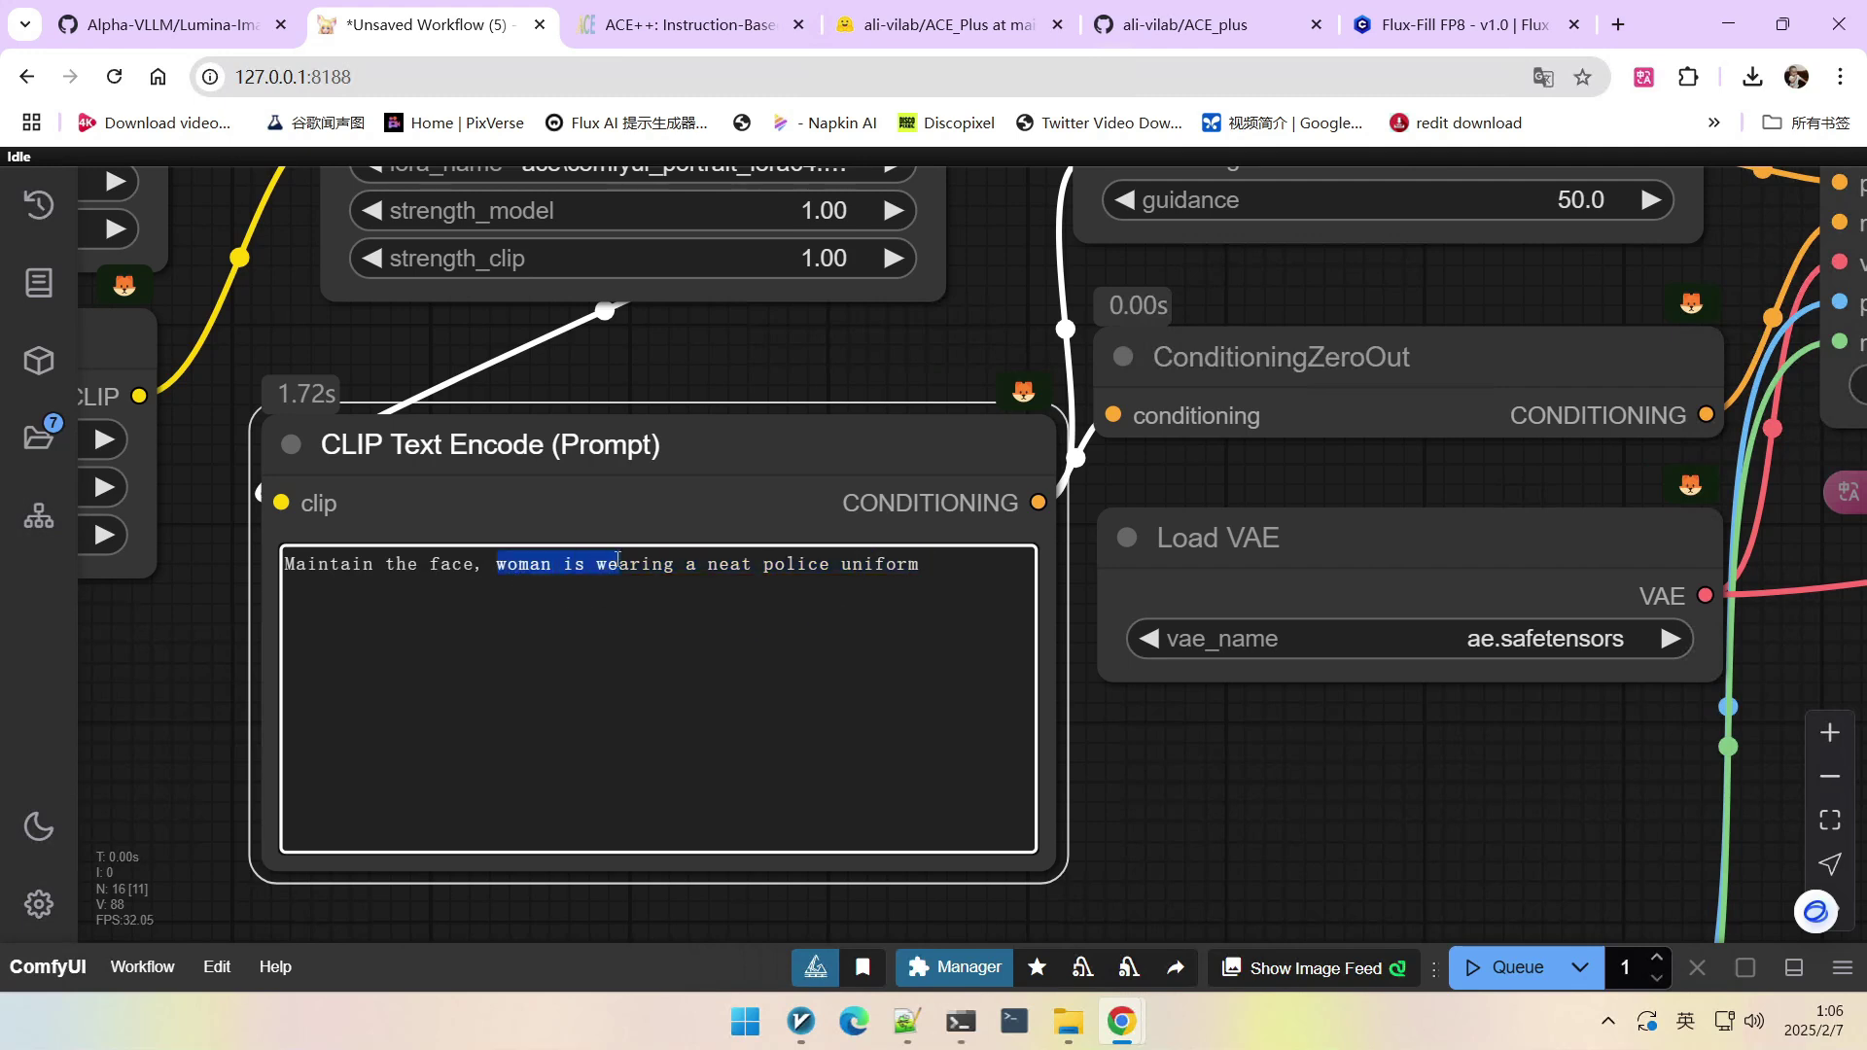
left_click(697, 564)
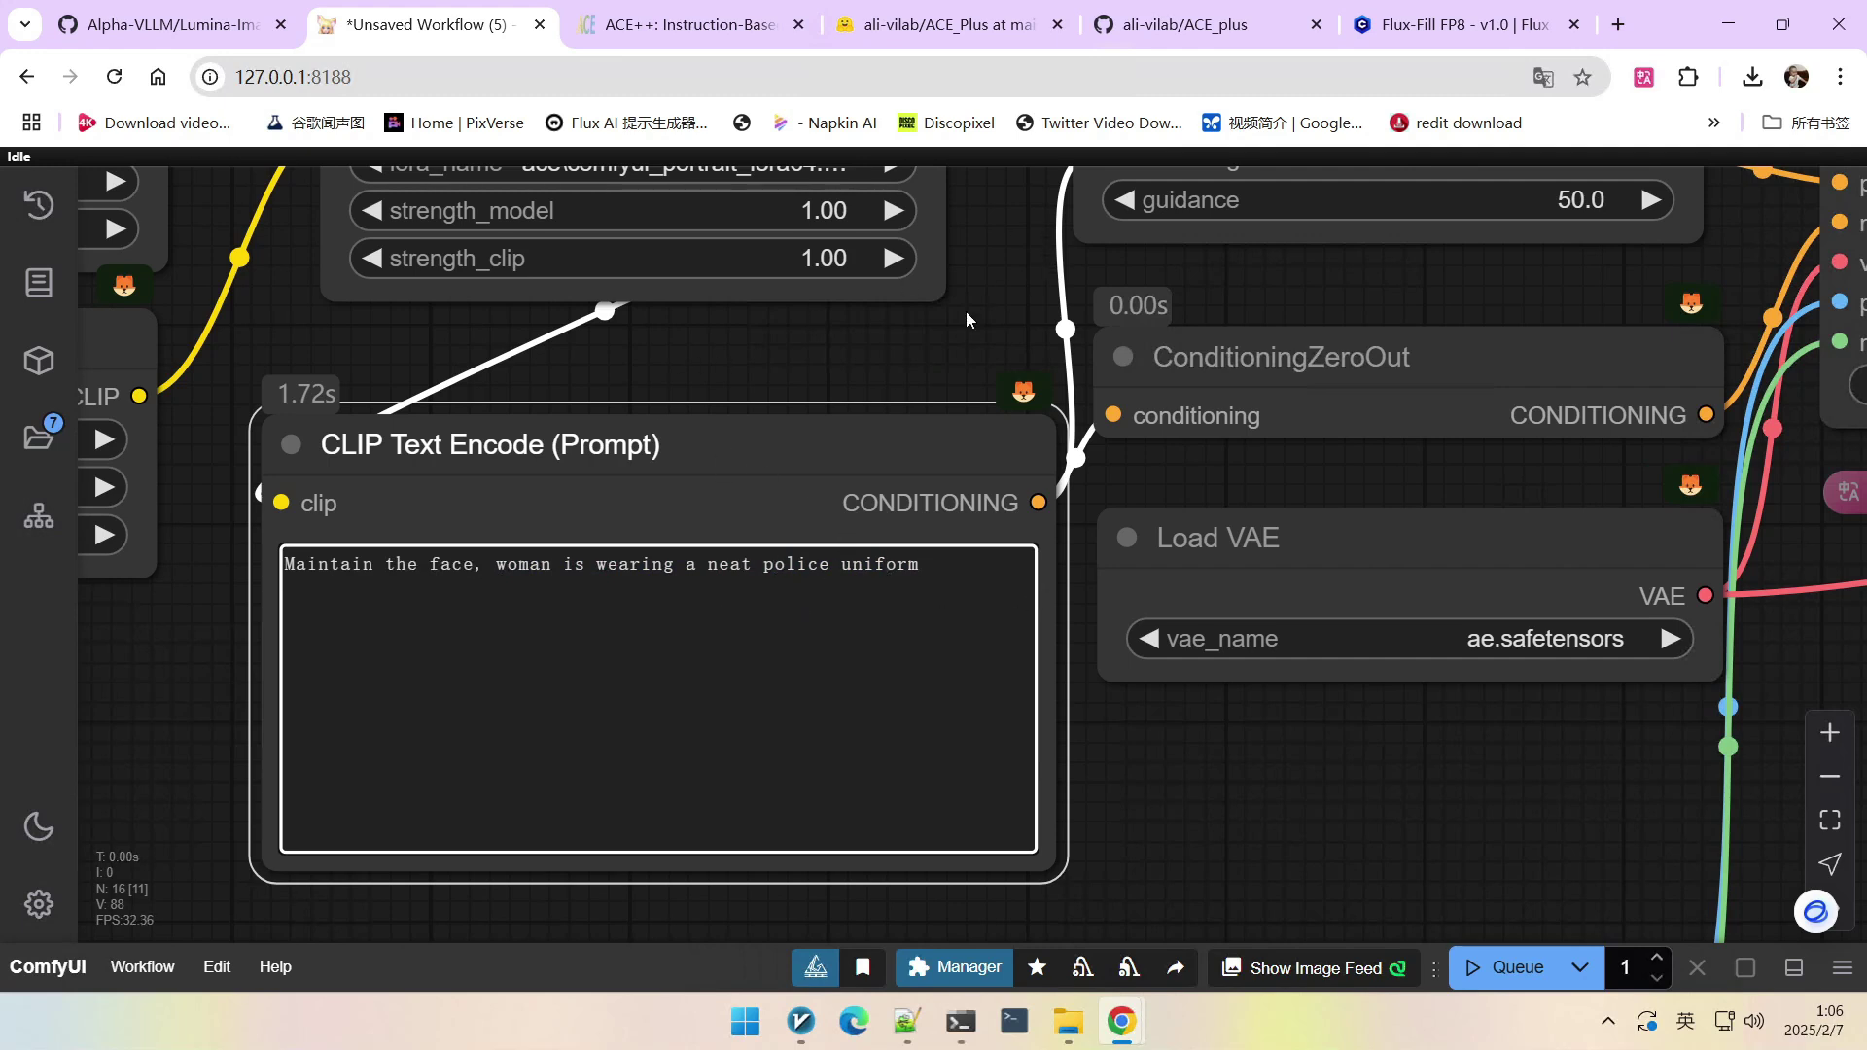
left_click_drag(565, 564, 685, 564)
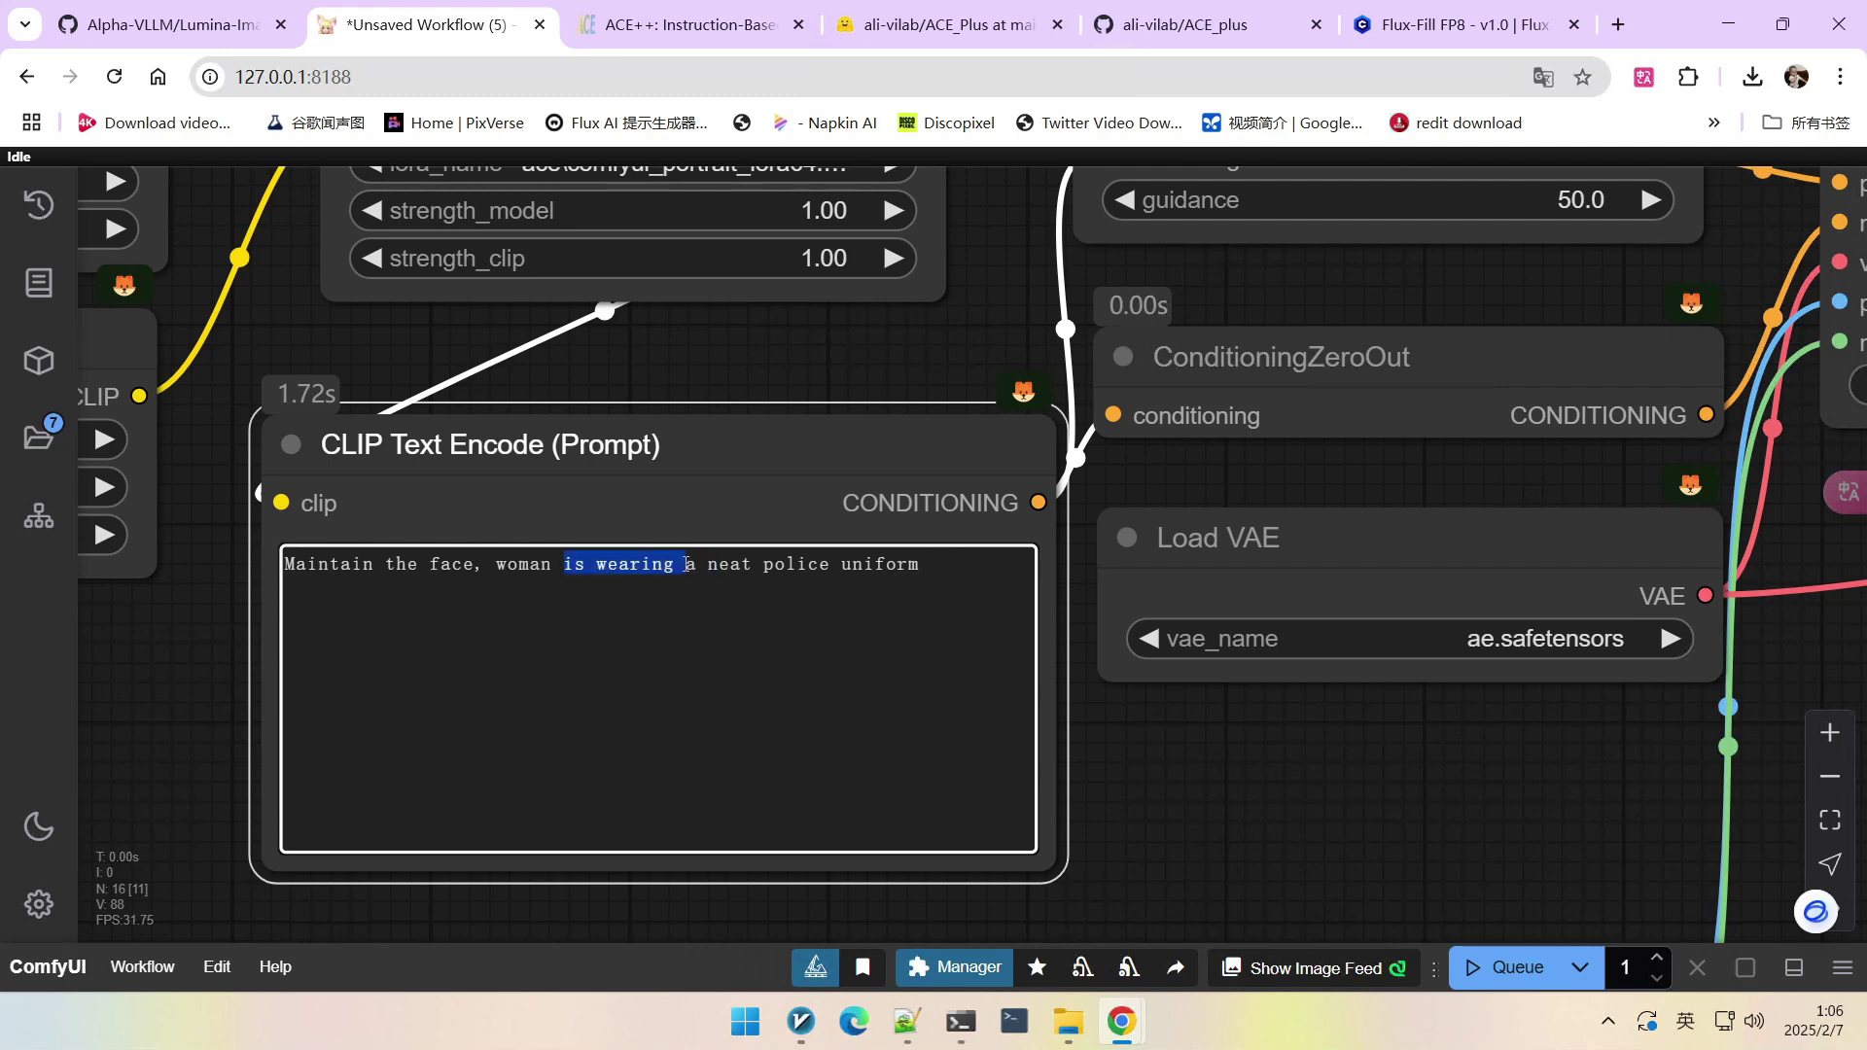
left_click(597, 574)
left_click_drag(563, 567, 693, 567)
left_click_drag(940, 440, 679, 571)
type("in")
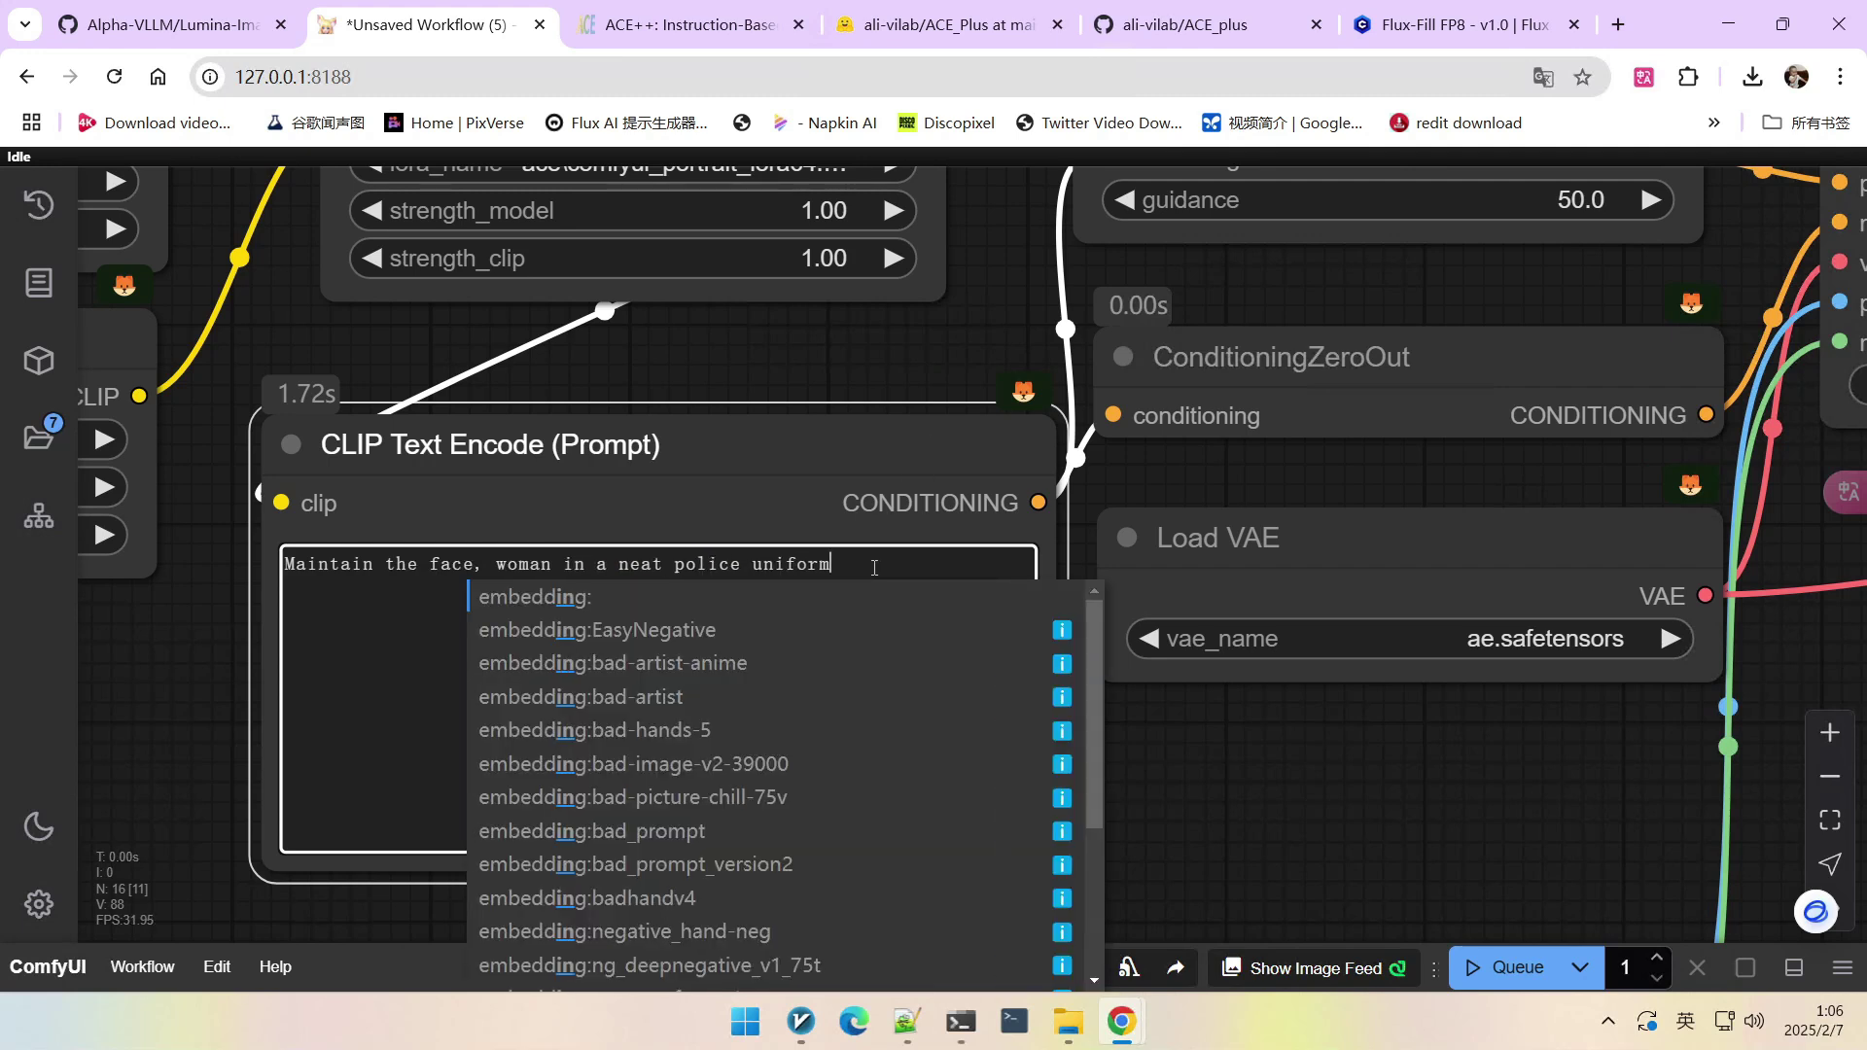
key("Escape")
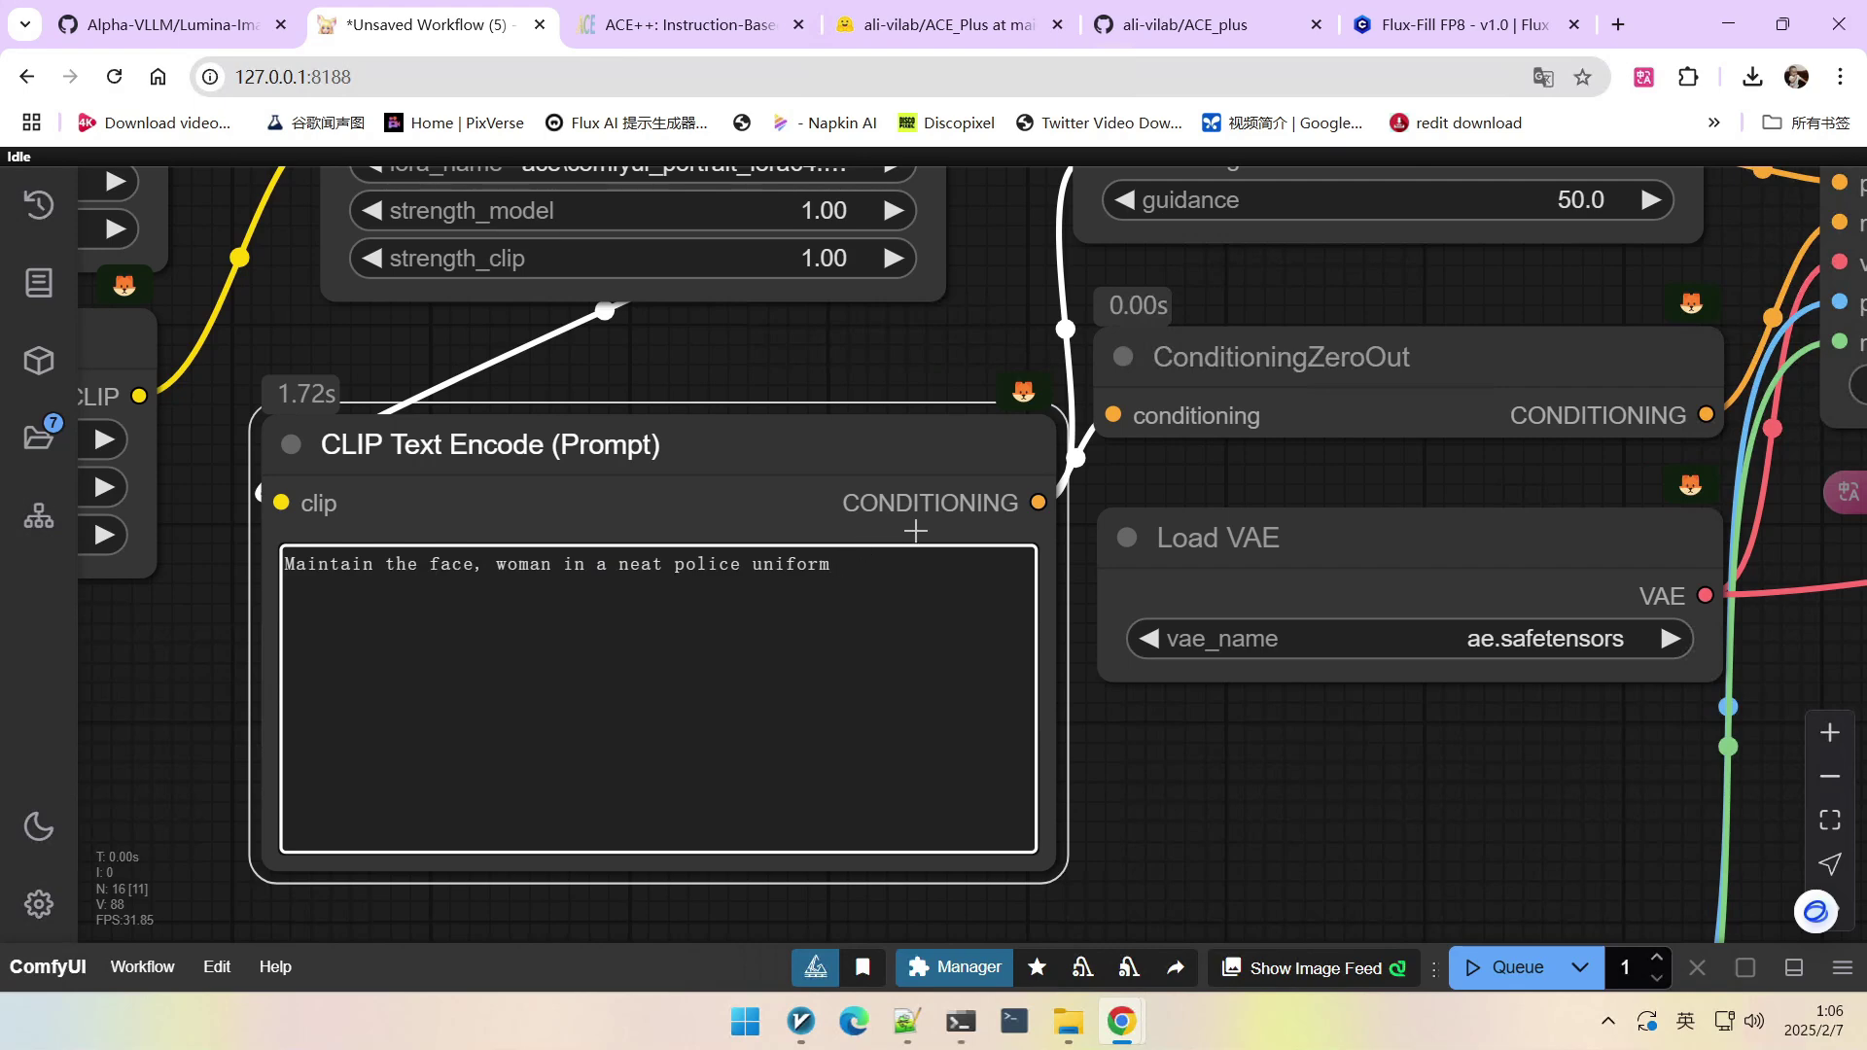
Extend the prompt with "is standing in front of a microphone, seemingly giving a speech or presentation, with lively gestures that convey positive emotions".
left_click(681, 24)
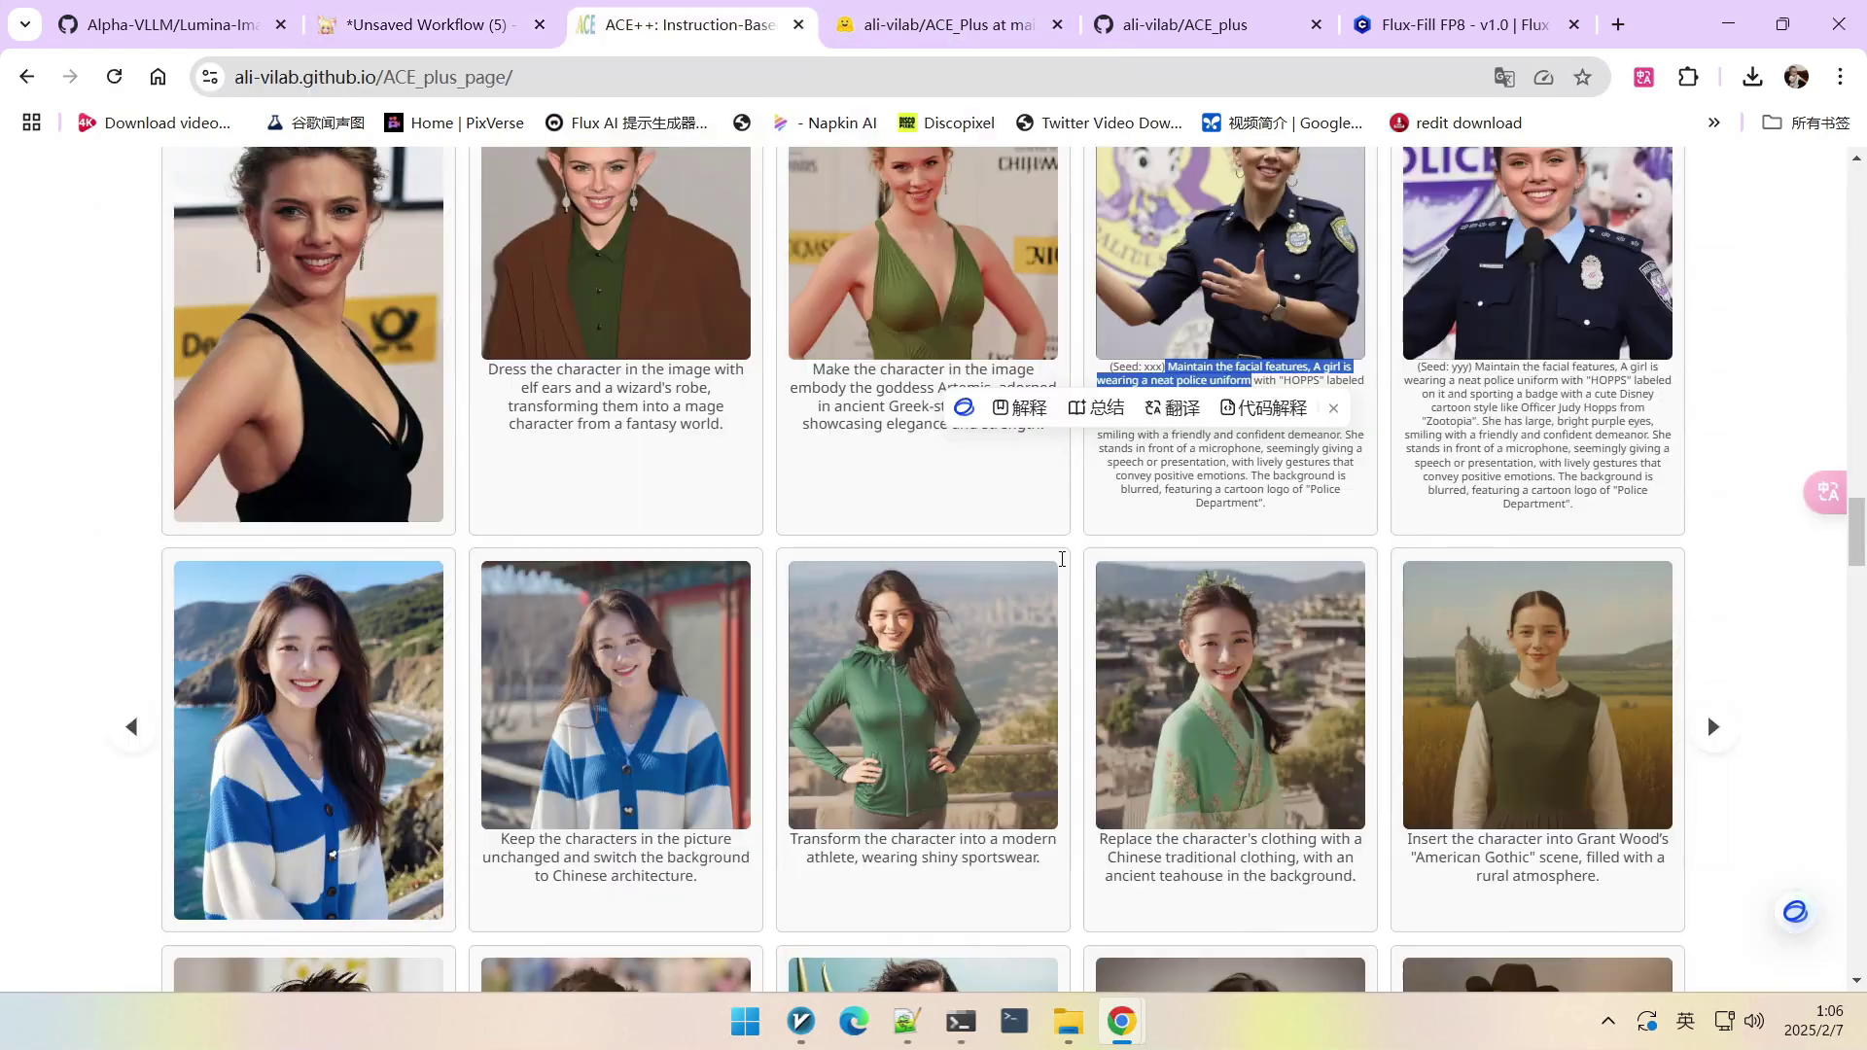
scroll(1359, 465, "up", 5)
key("ctrl+shift+Tab")
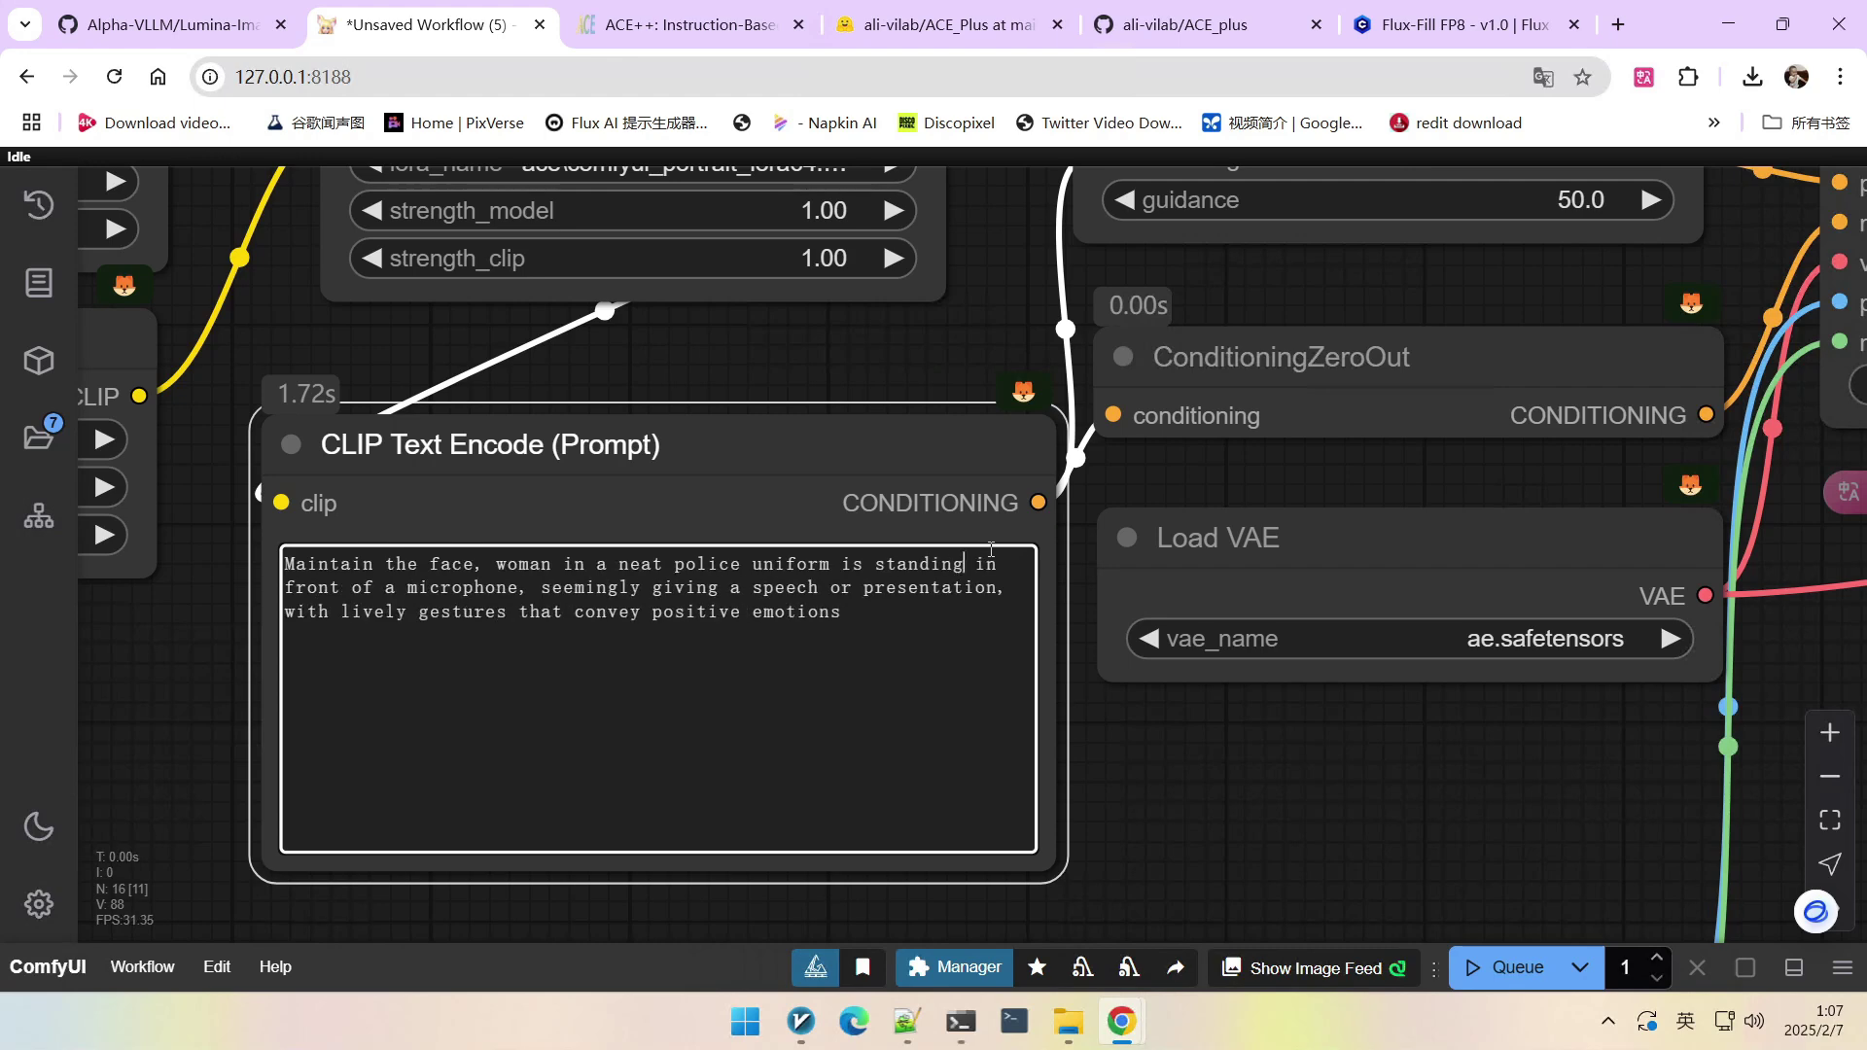
Run the workflow with the extended speech-scene prompt.
scroll(984, 545, "down", 4)
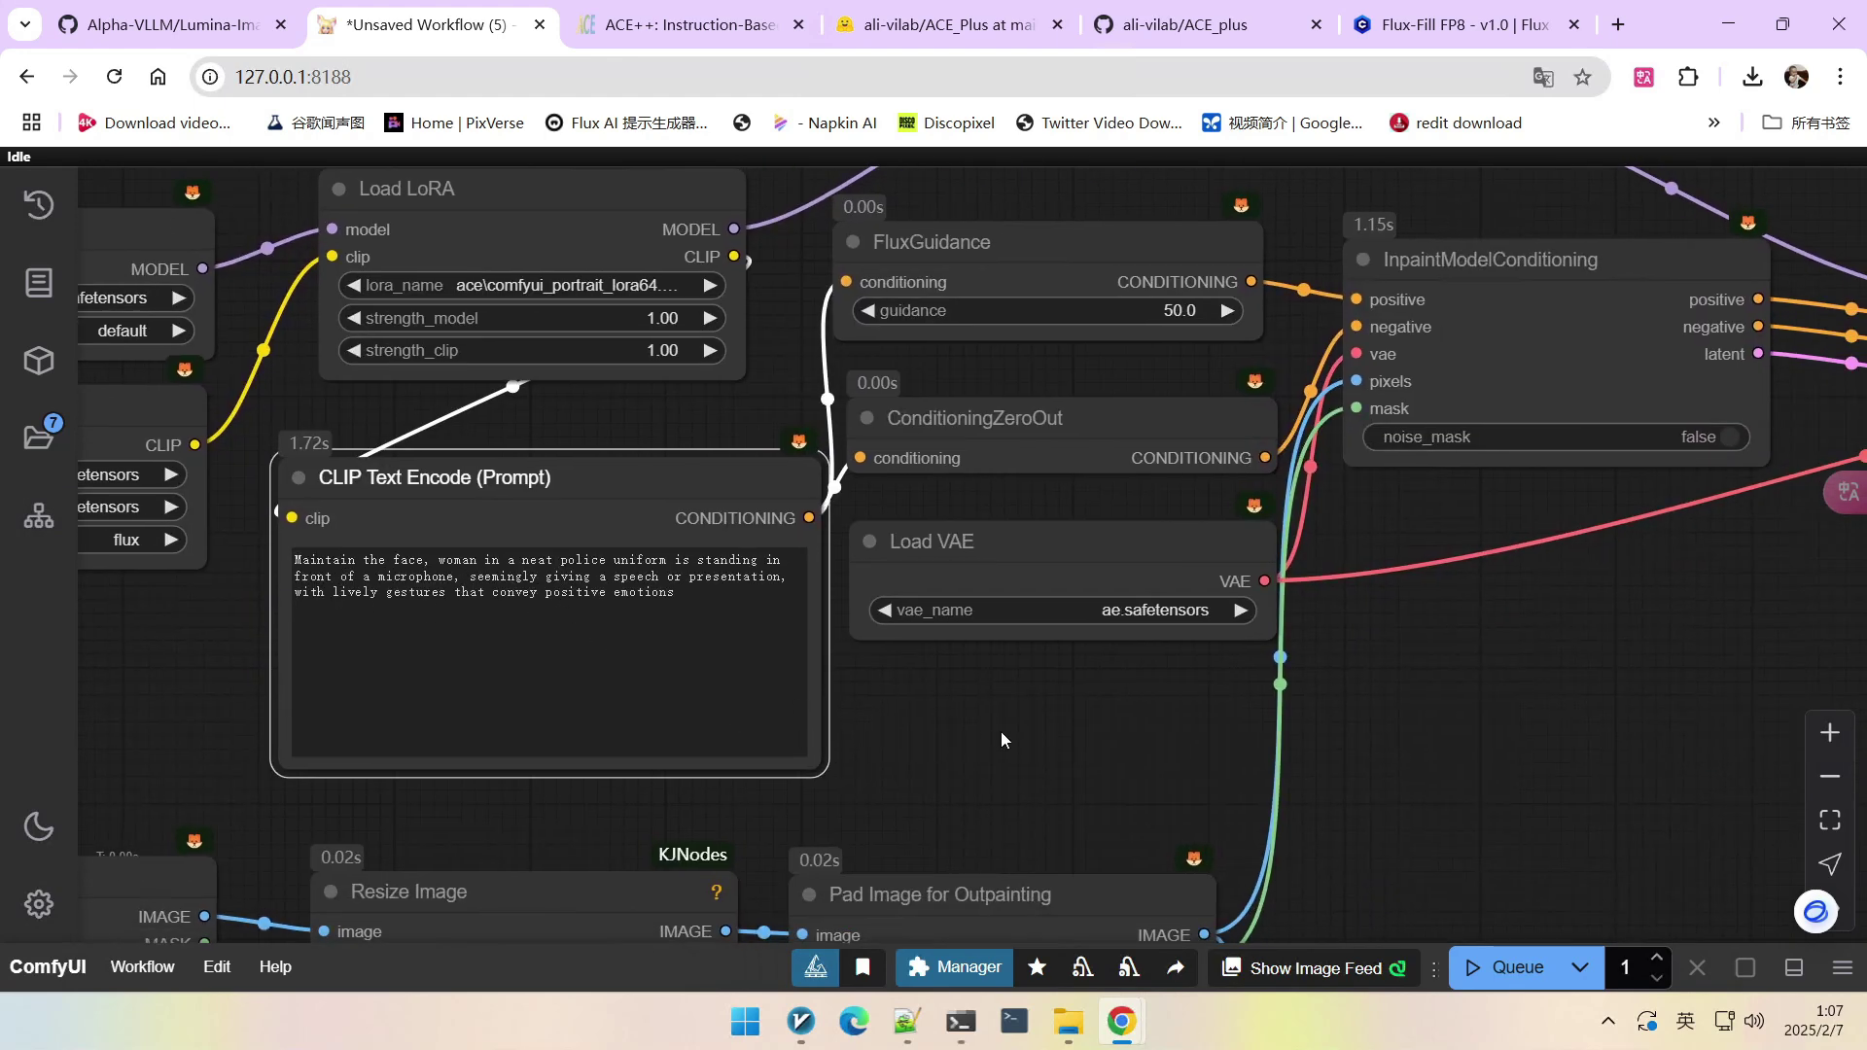
scroll(1012, 725, "down", 2)
left_click_drag(1011, 725, 784, 686)
key("ctrl+Return")
scroll(784, 686, "down", 3)
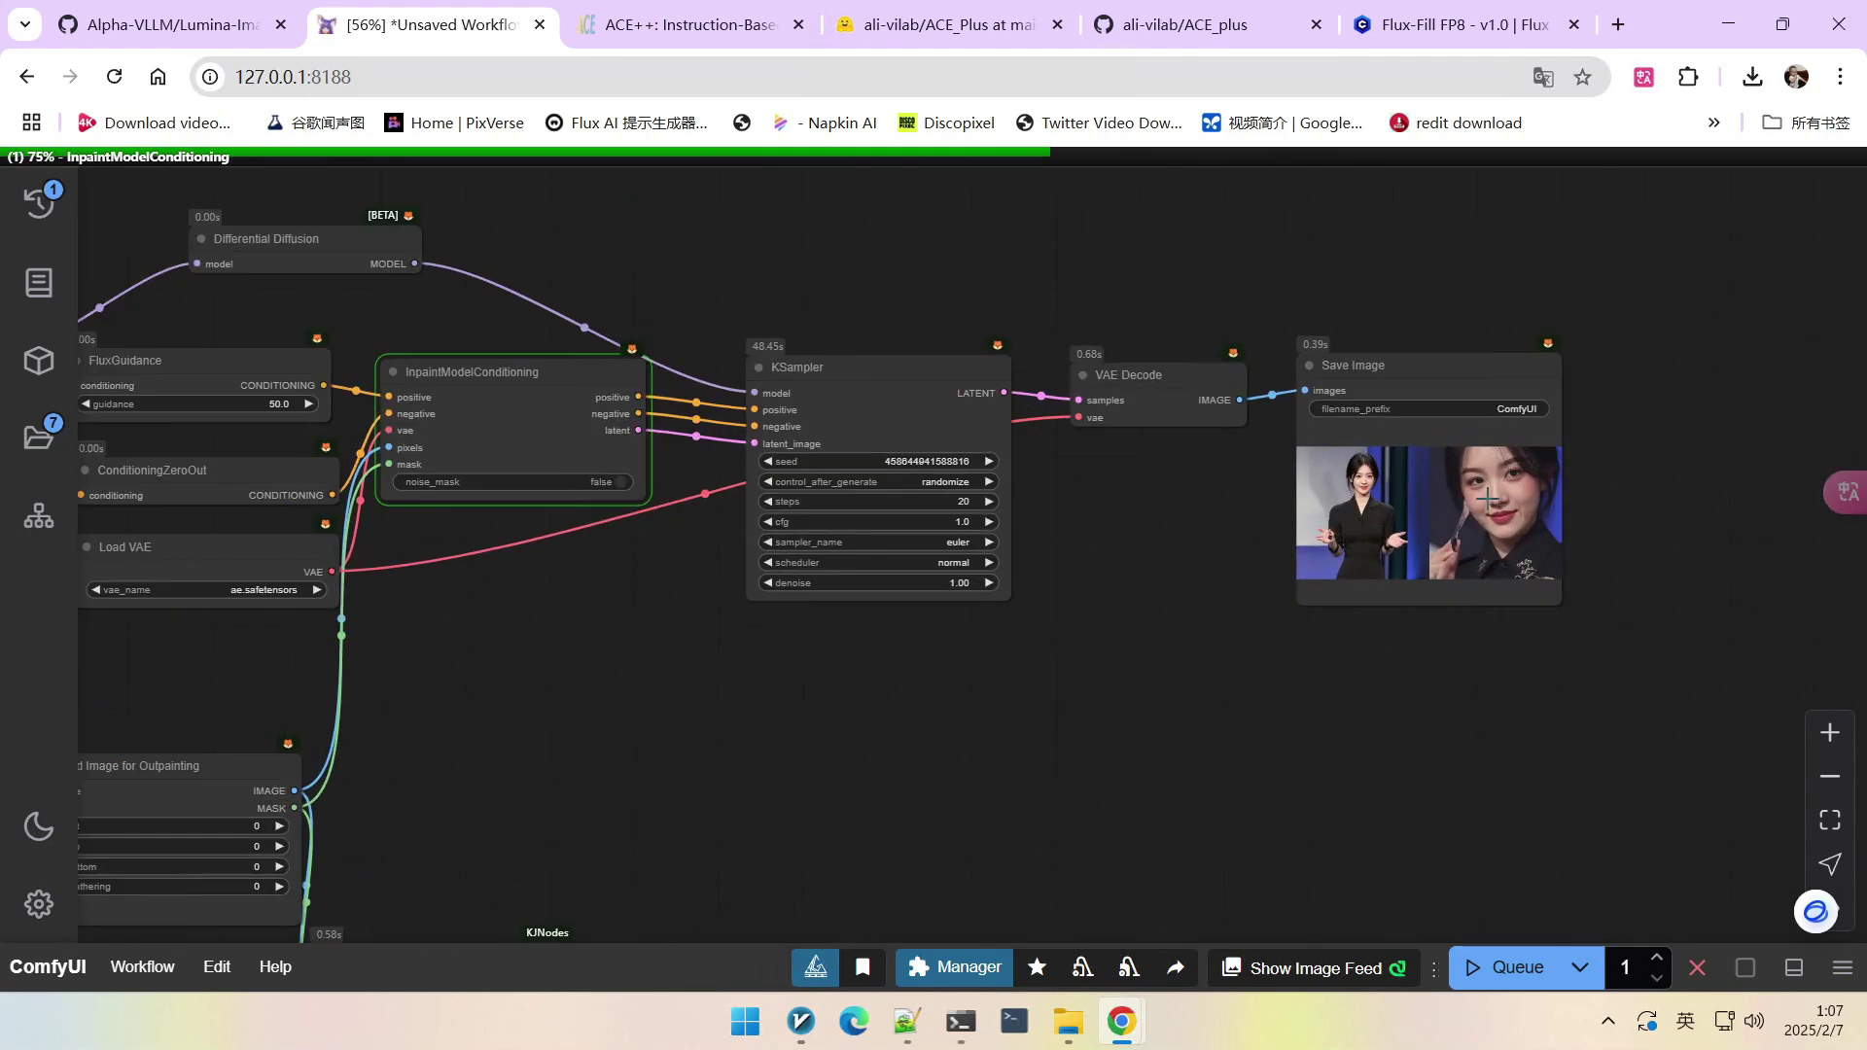
Follow the KSampler progress and check the Save Image preview against the reference portrait.
scroll(1501, 492, "up", 3)
scroll(1345, 496, "up", 2)
scroll(1483, 605, "down", 1)
scroll(1483, 605, "down", 4)
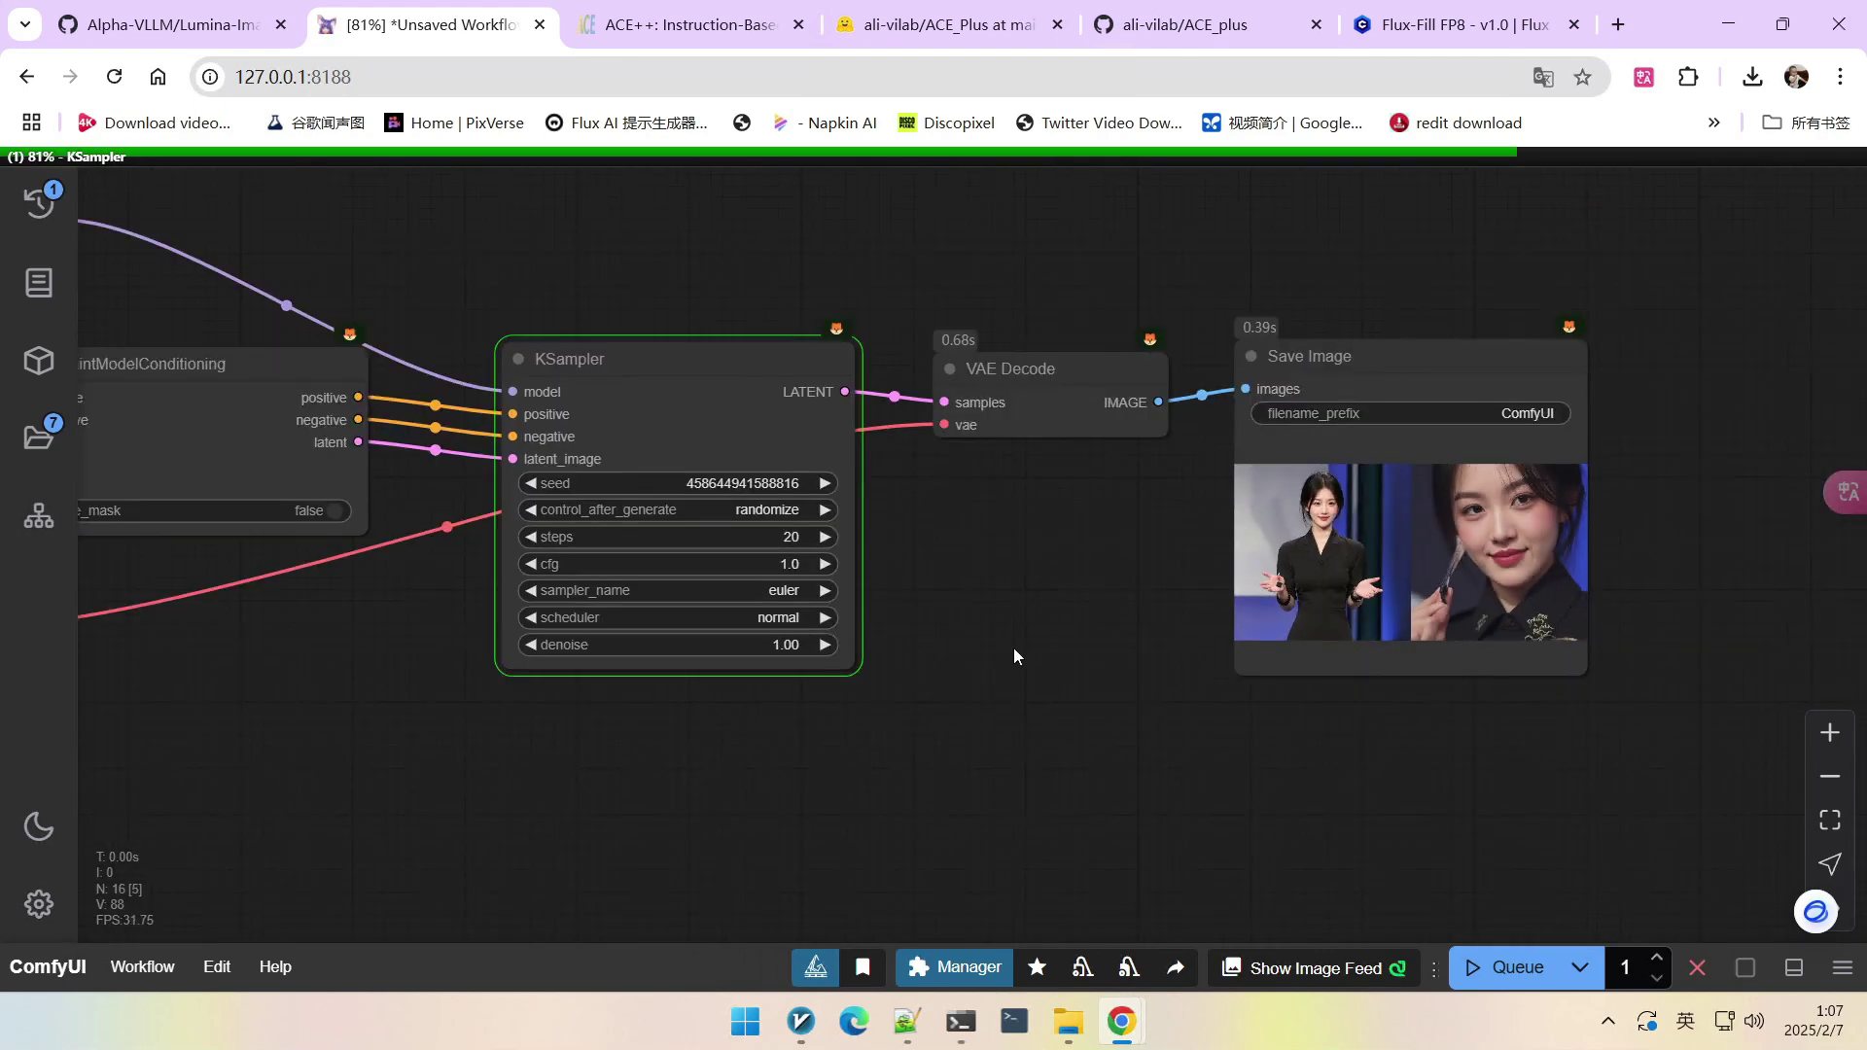
left_click_drag(1013, 648, 914, 612)
scroll(1406, 518, "up", 3)
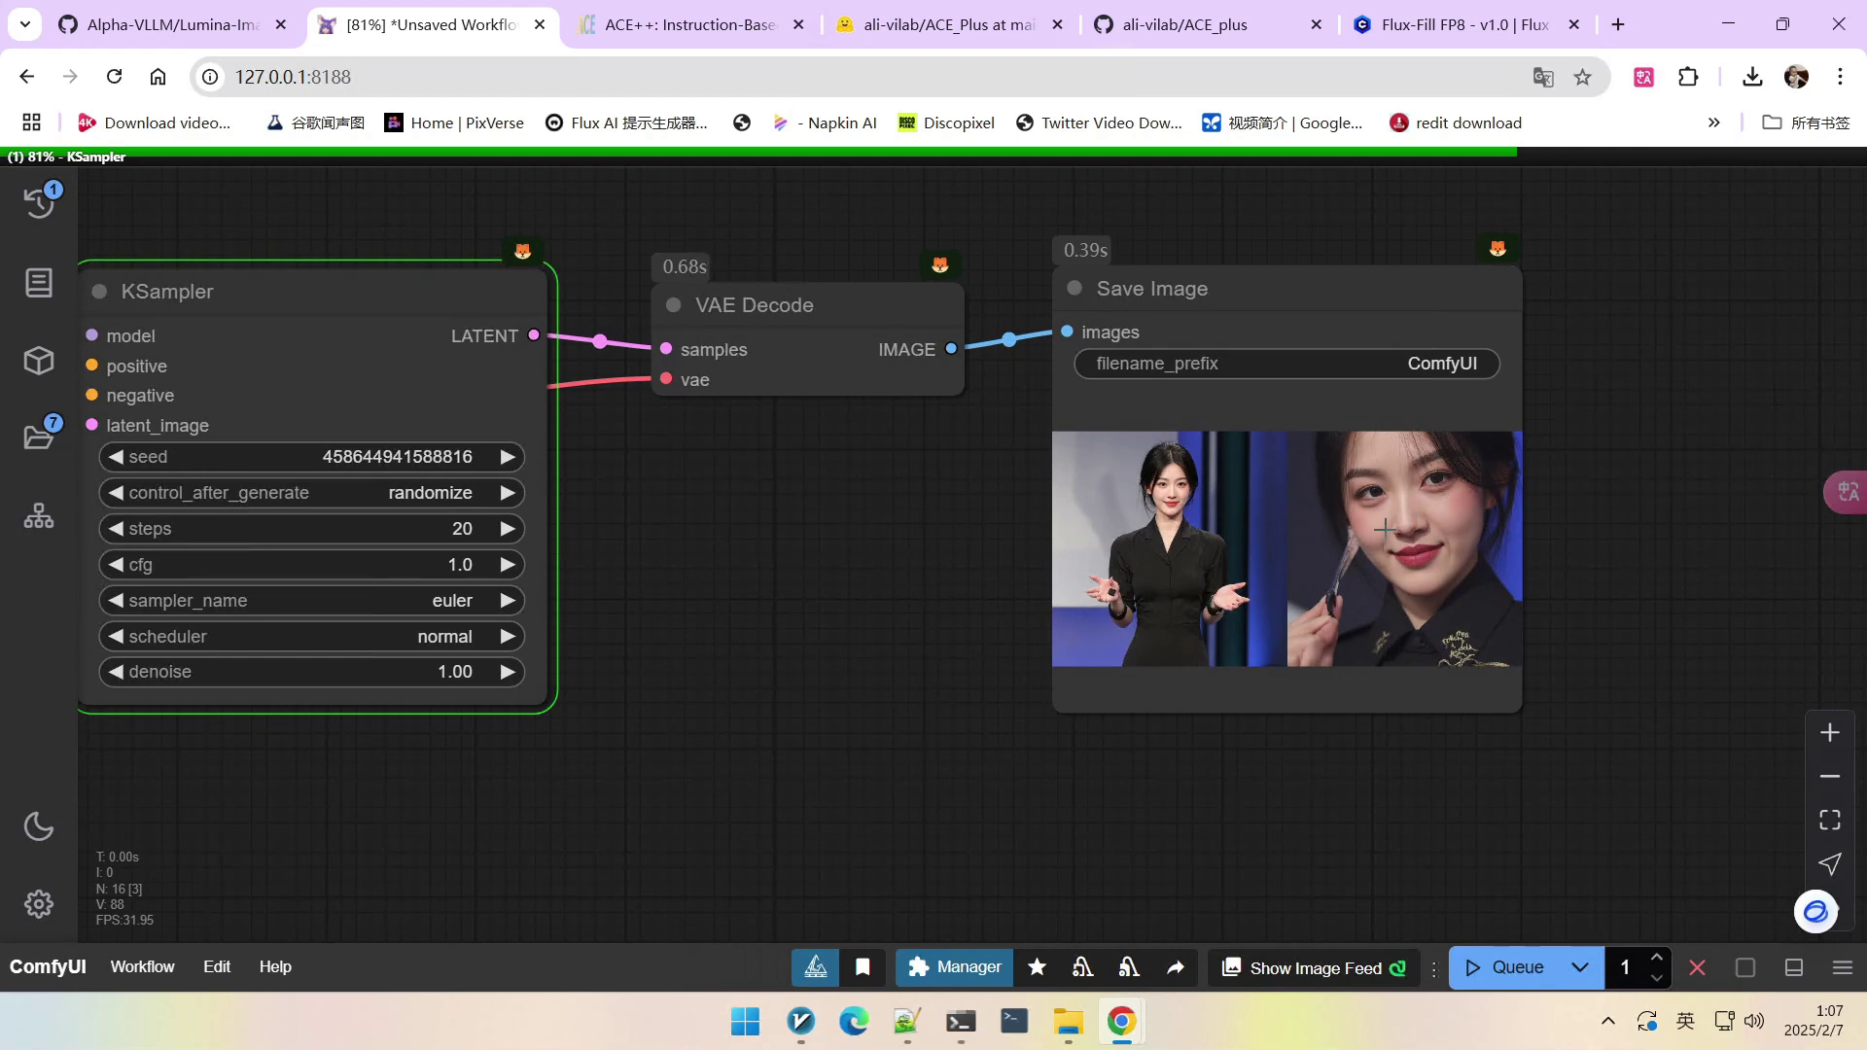
scroll(1384, 530, "down", 1)
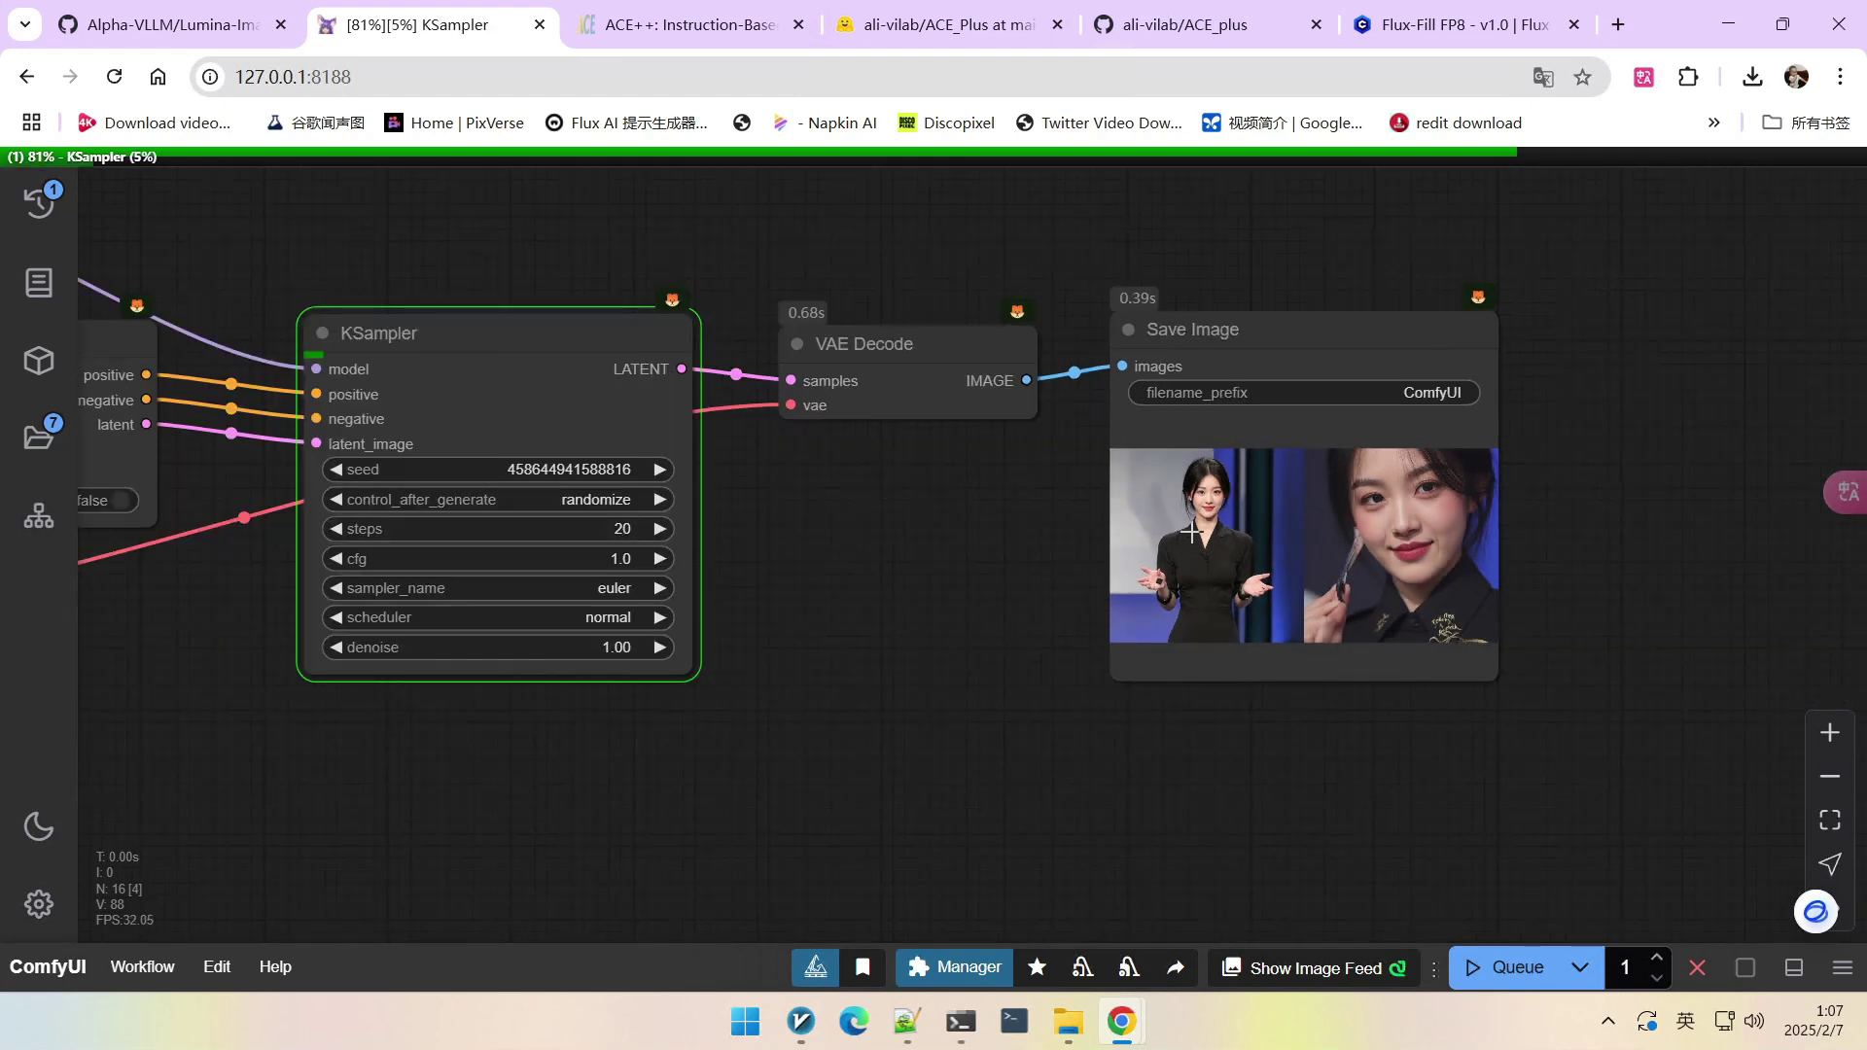
scroll(1428, 514, "up", 1)
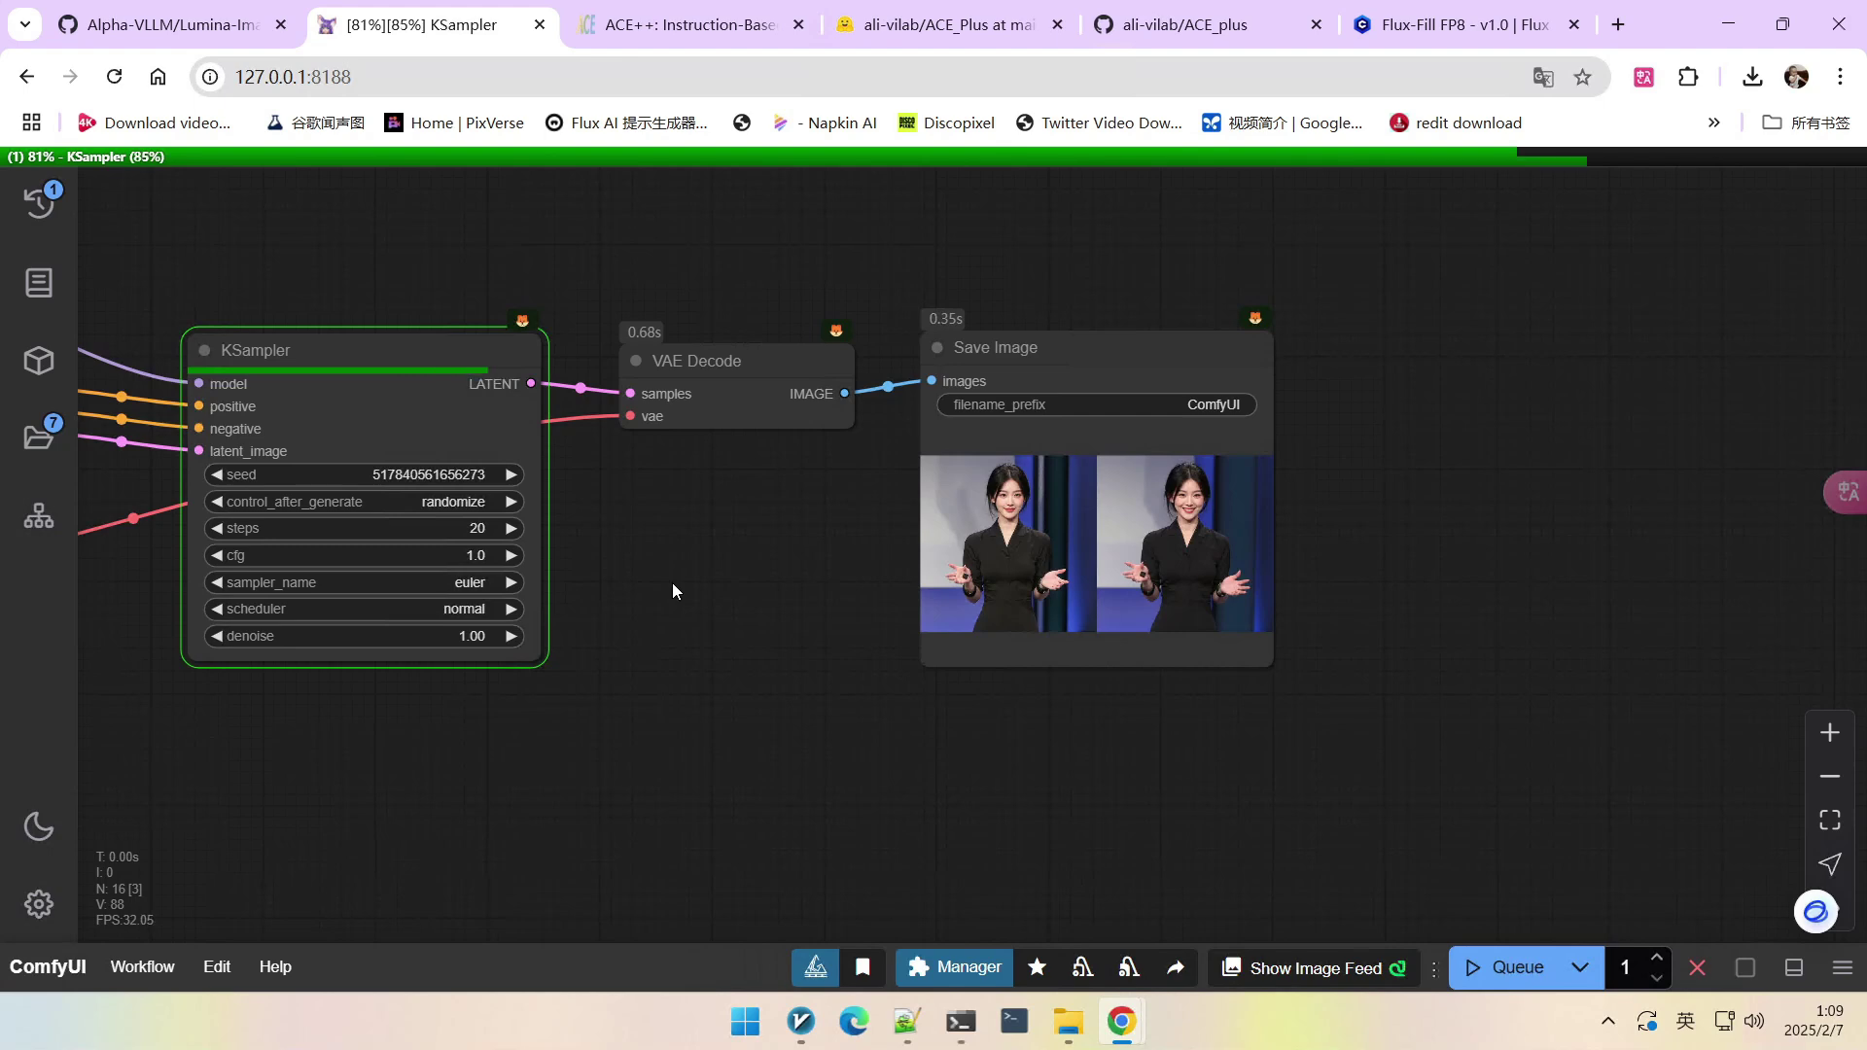
Compare the generated speaker with the reference in Save Image, then rerun the workflow with the same prompt.
scroll(1294, 556, "up", 12)
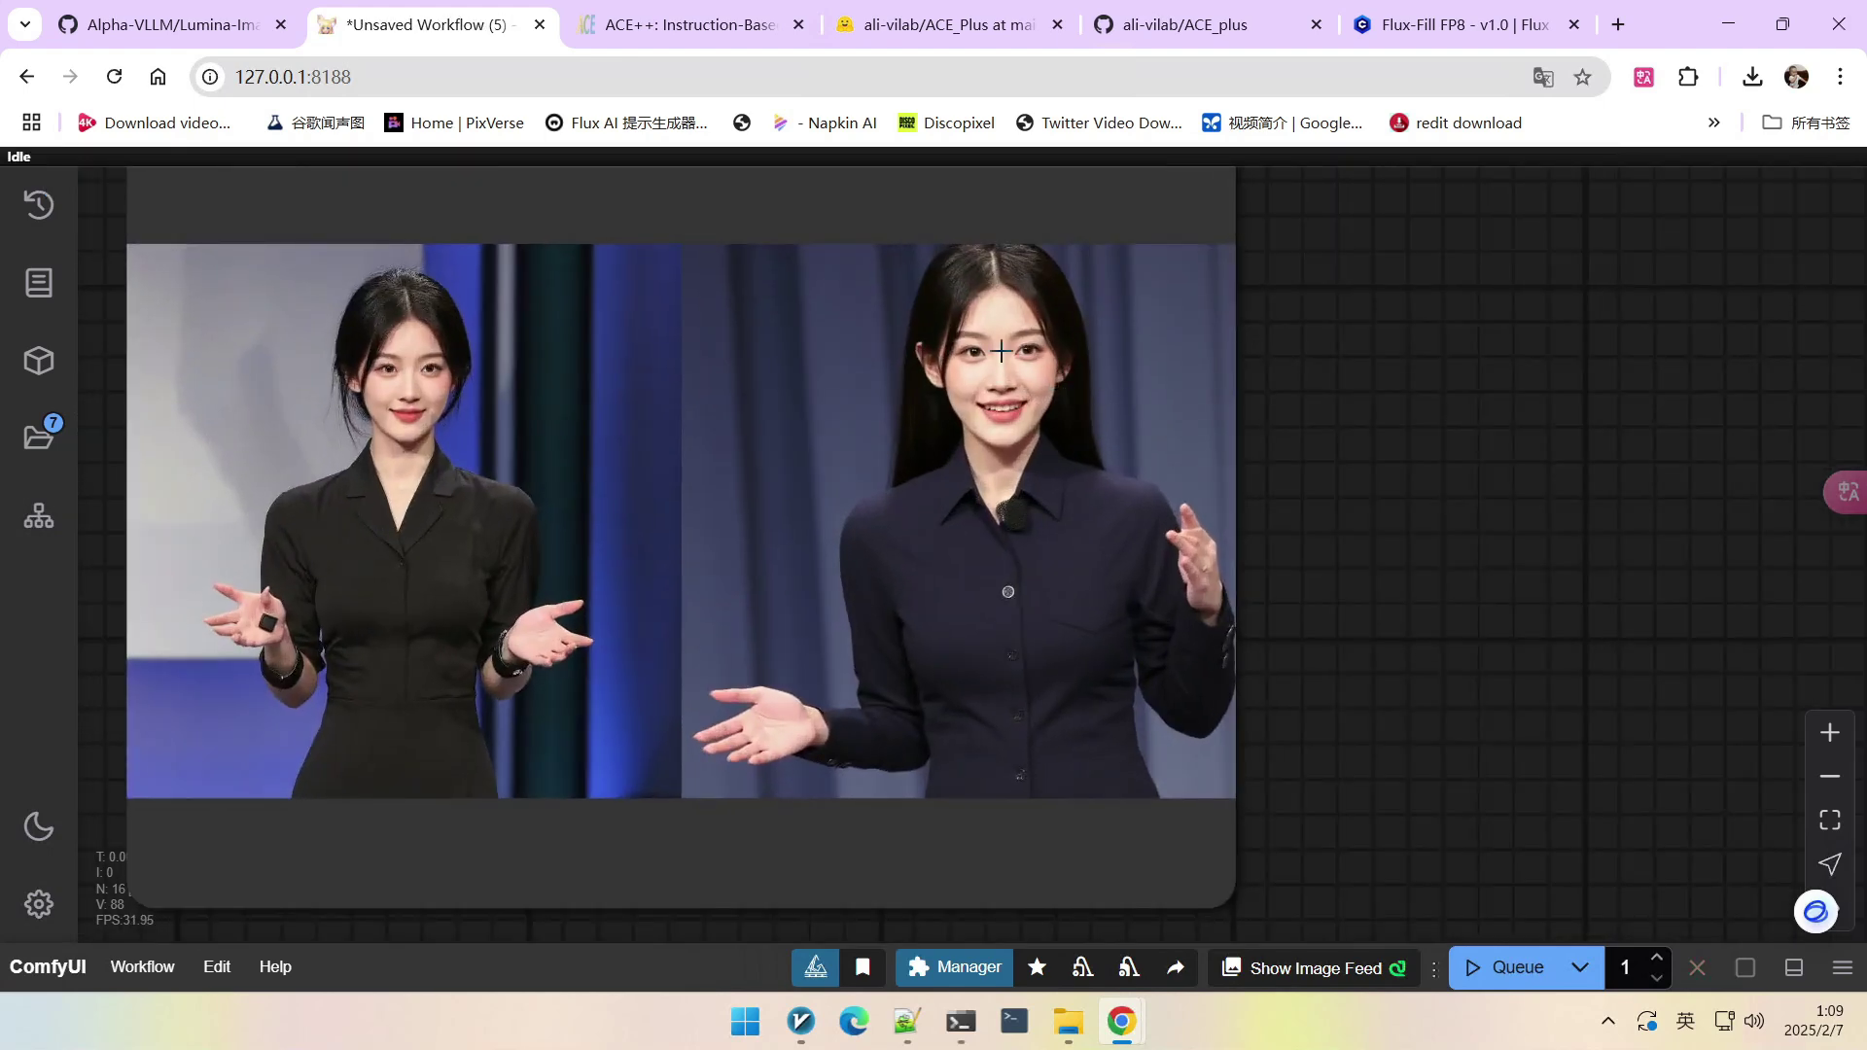
scroll(1021, 546, "down", 3)
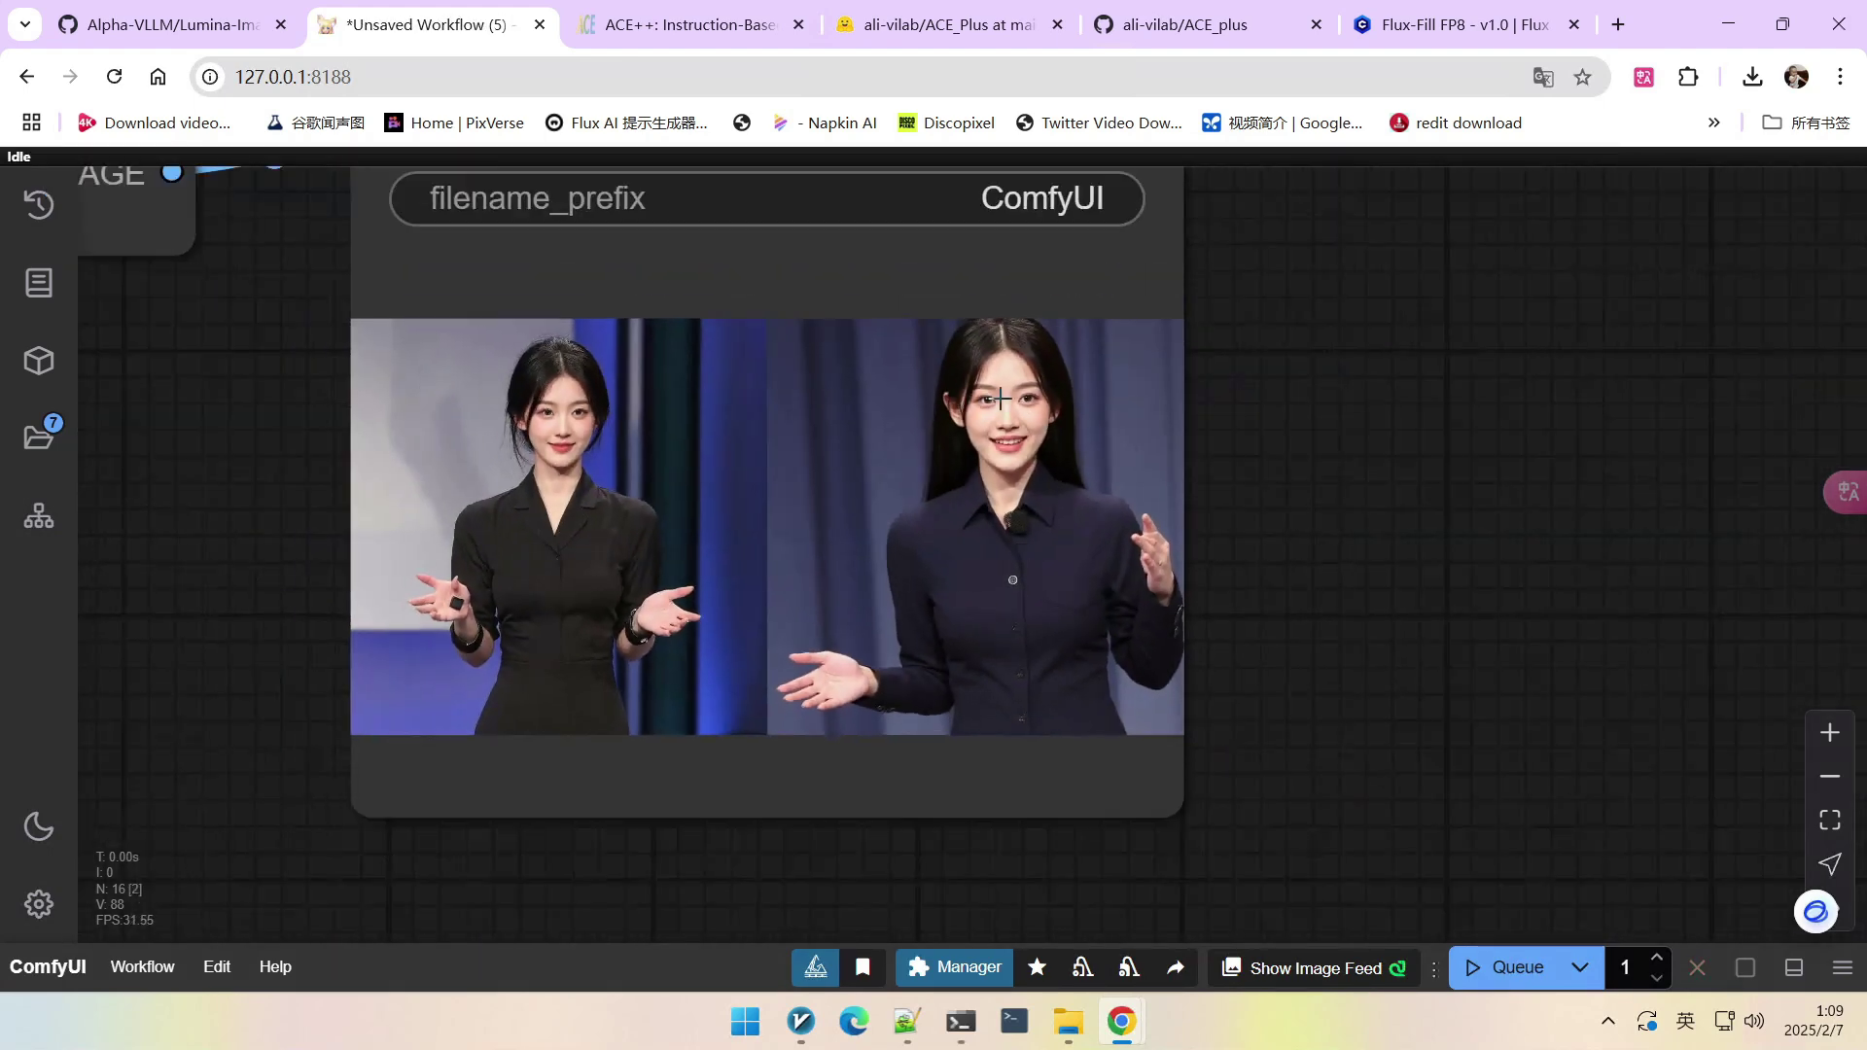
scroll(1185, 498, "down", 6)
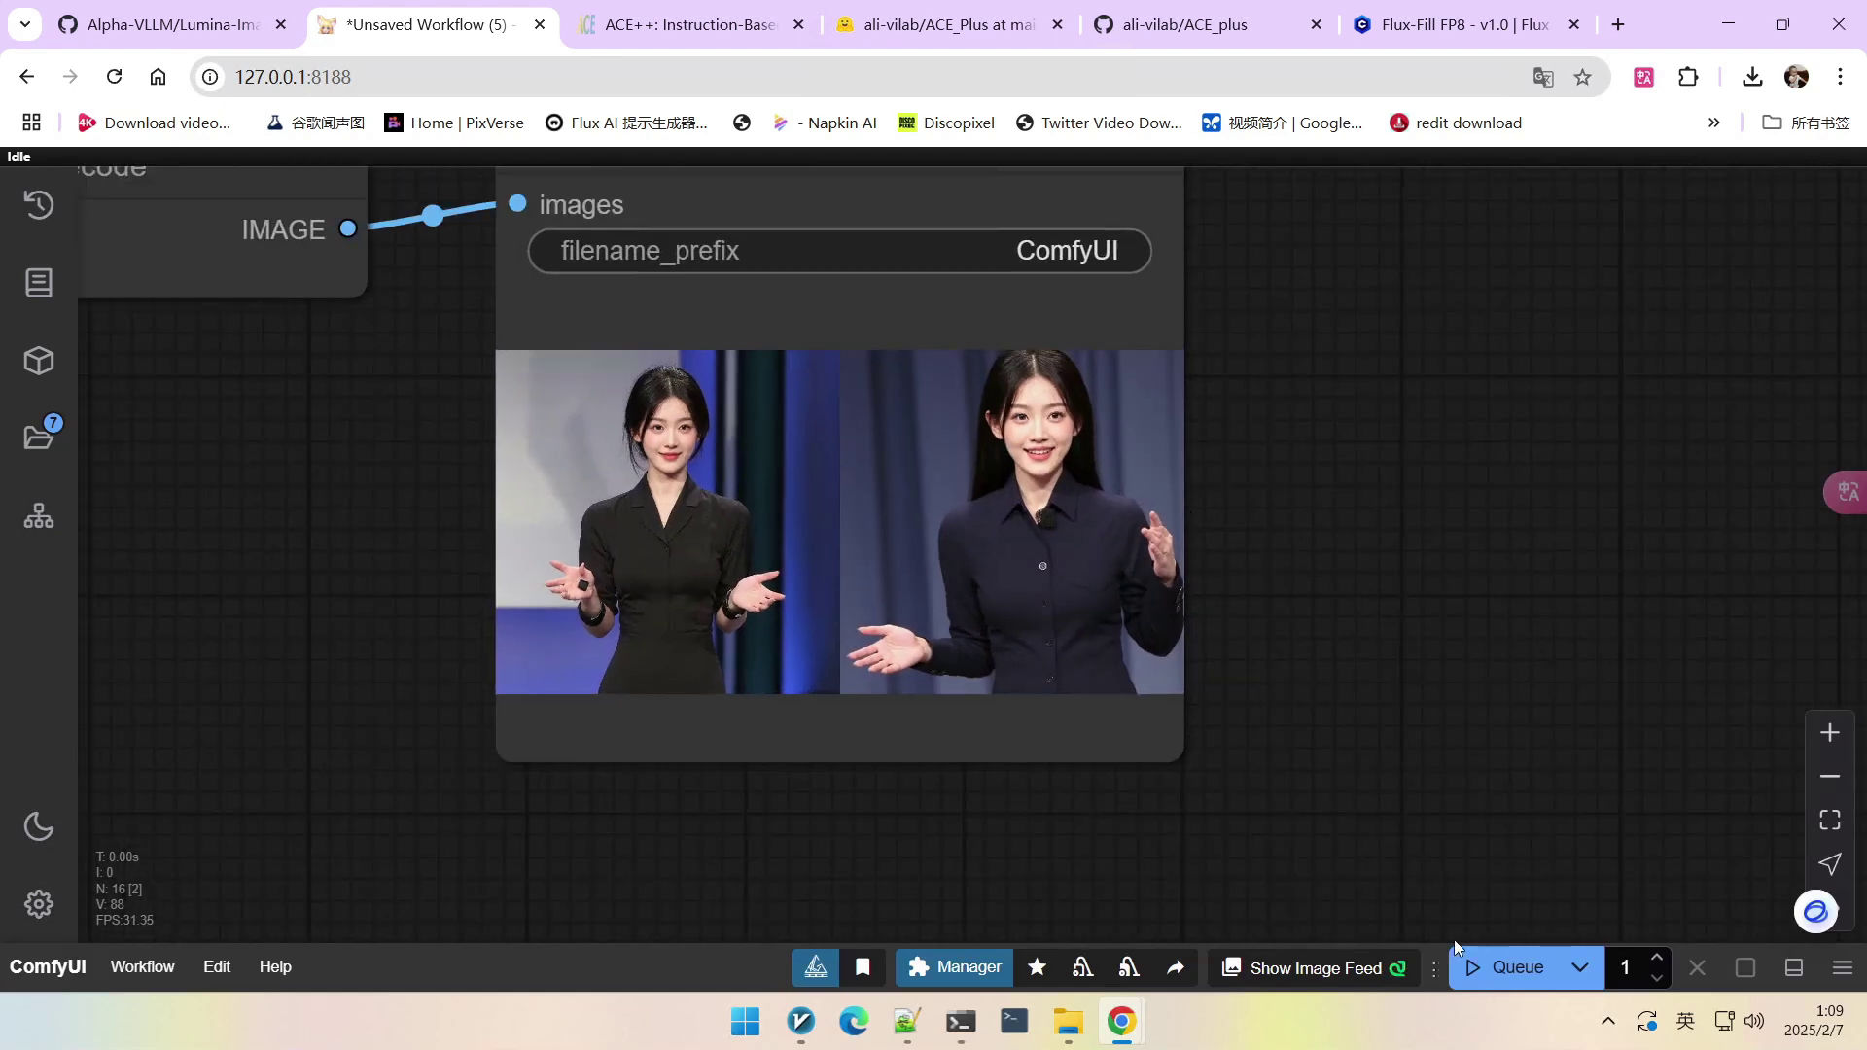
key("ctrl+Return")
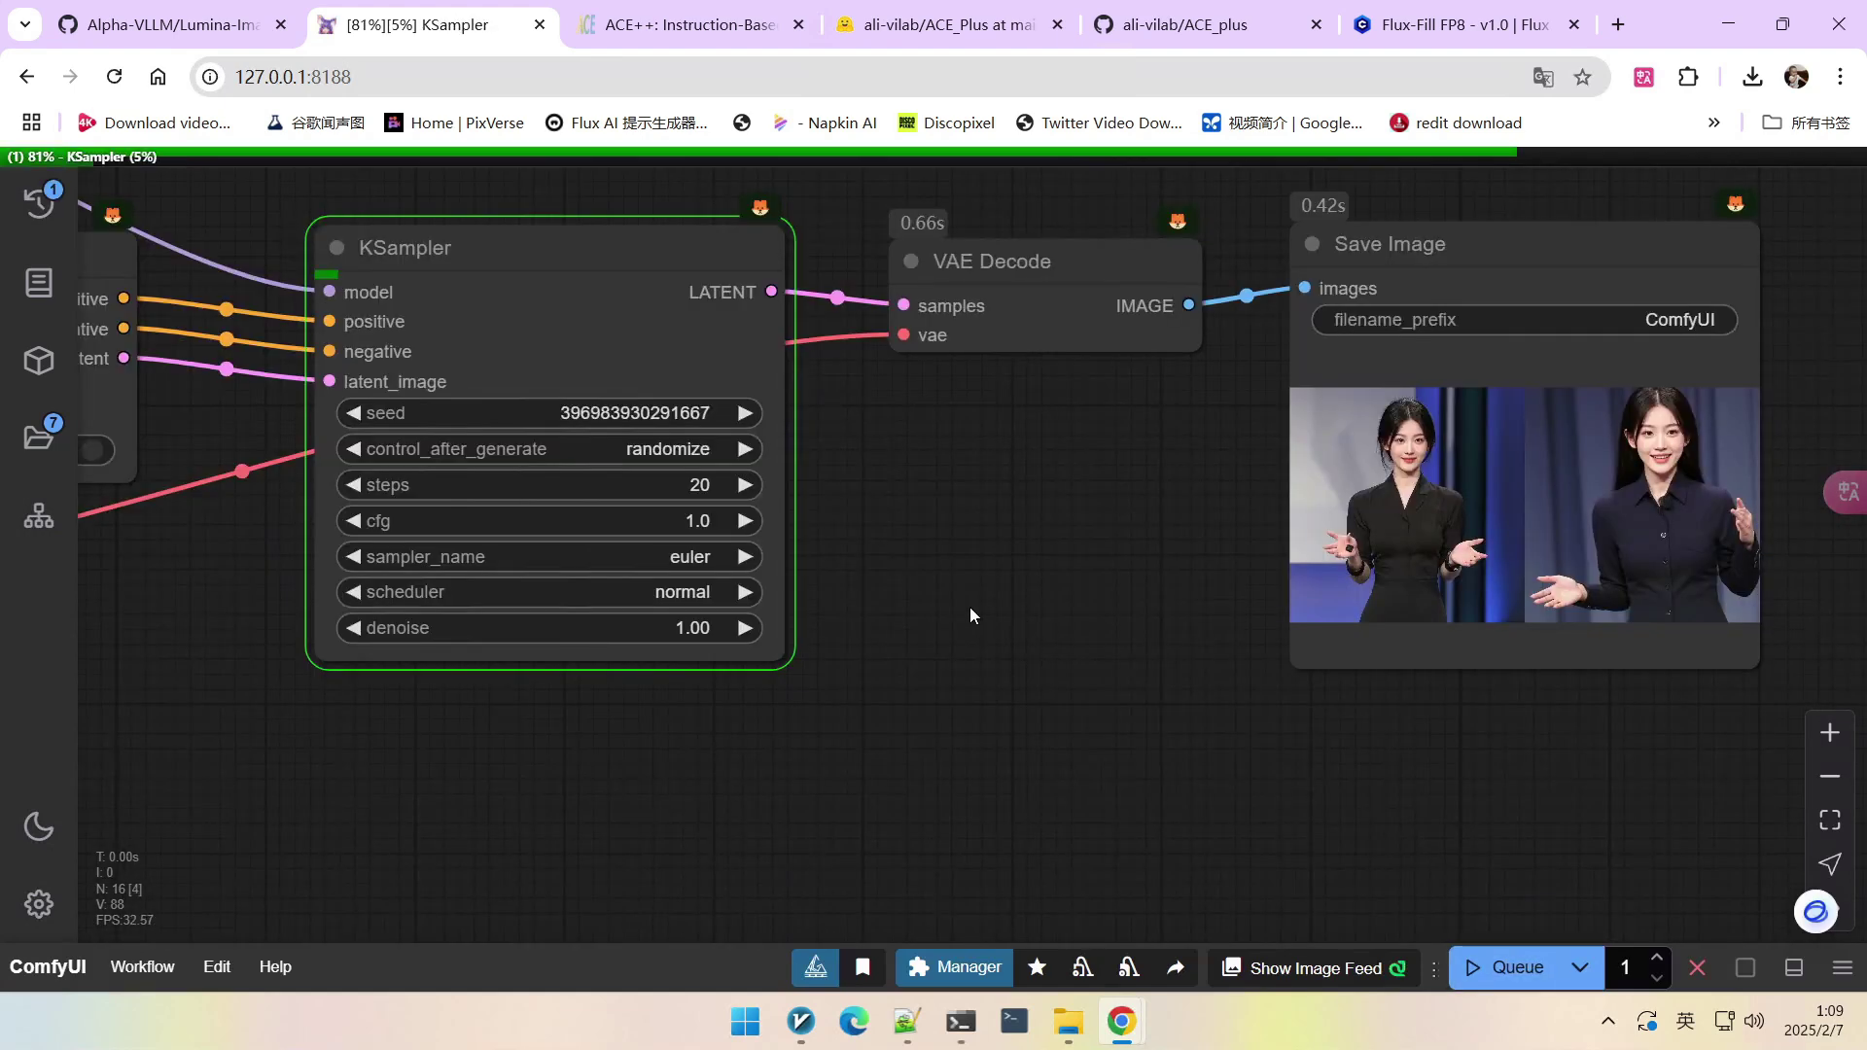
scroll(1054, 572, "down", 5)
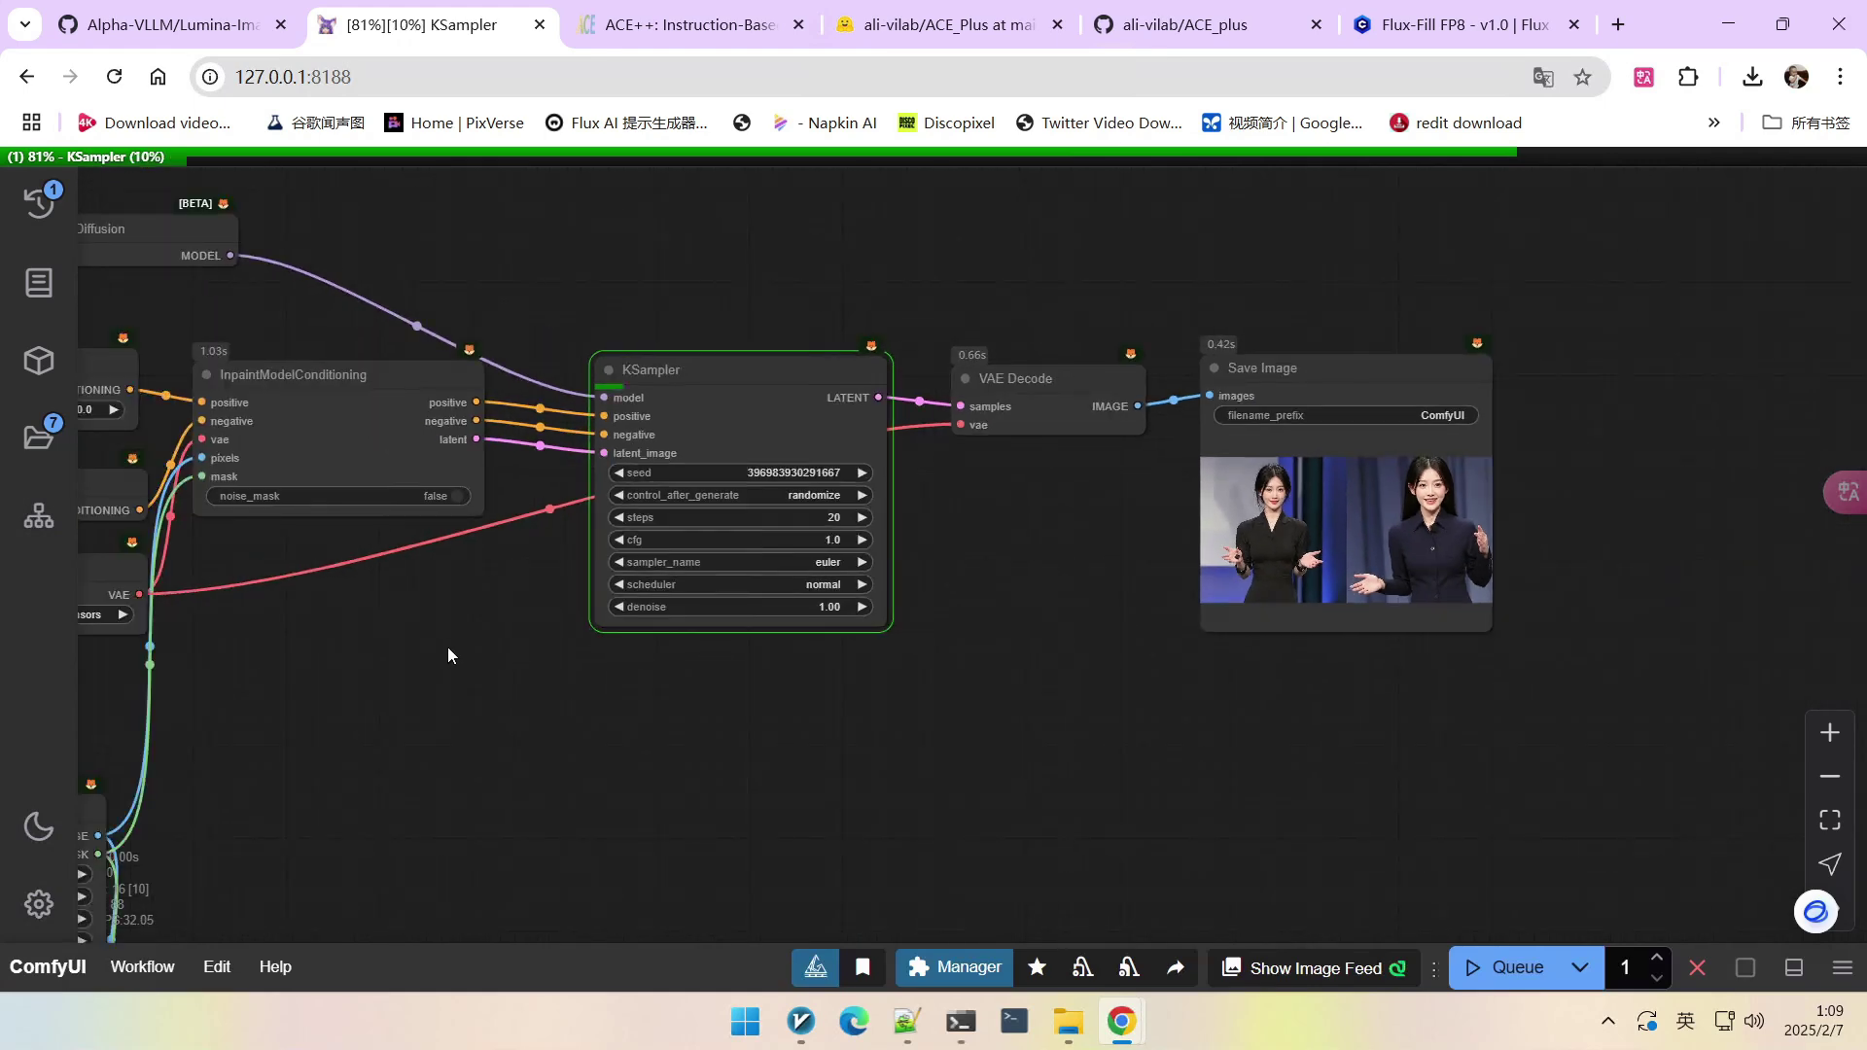
left_click_drag(450, 661, 1120, 664)
scroll(919, 398, "up", 4)
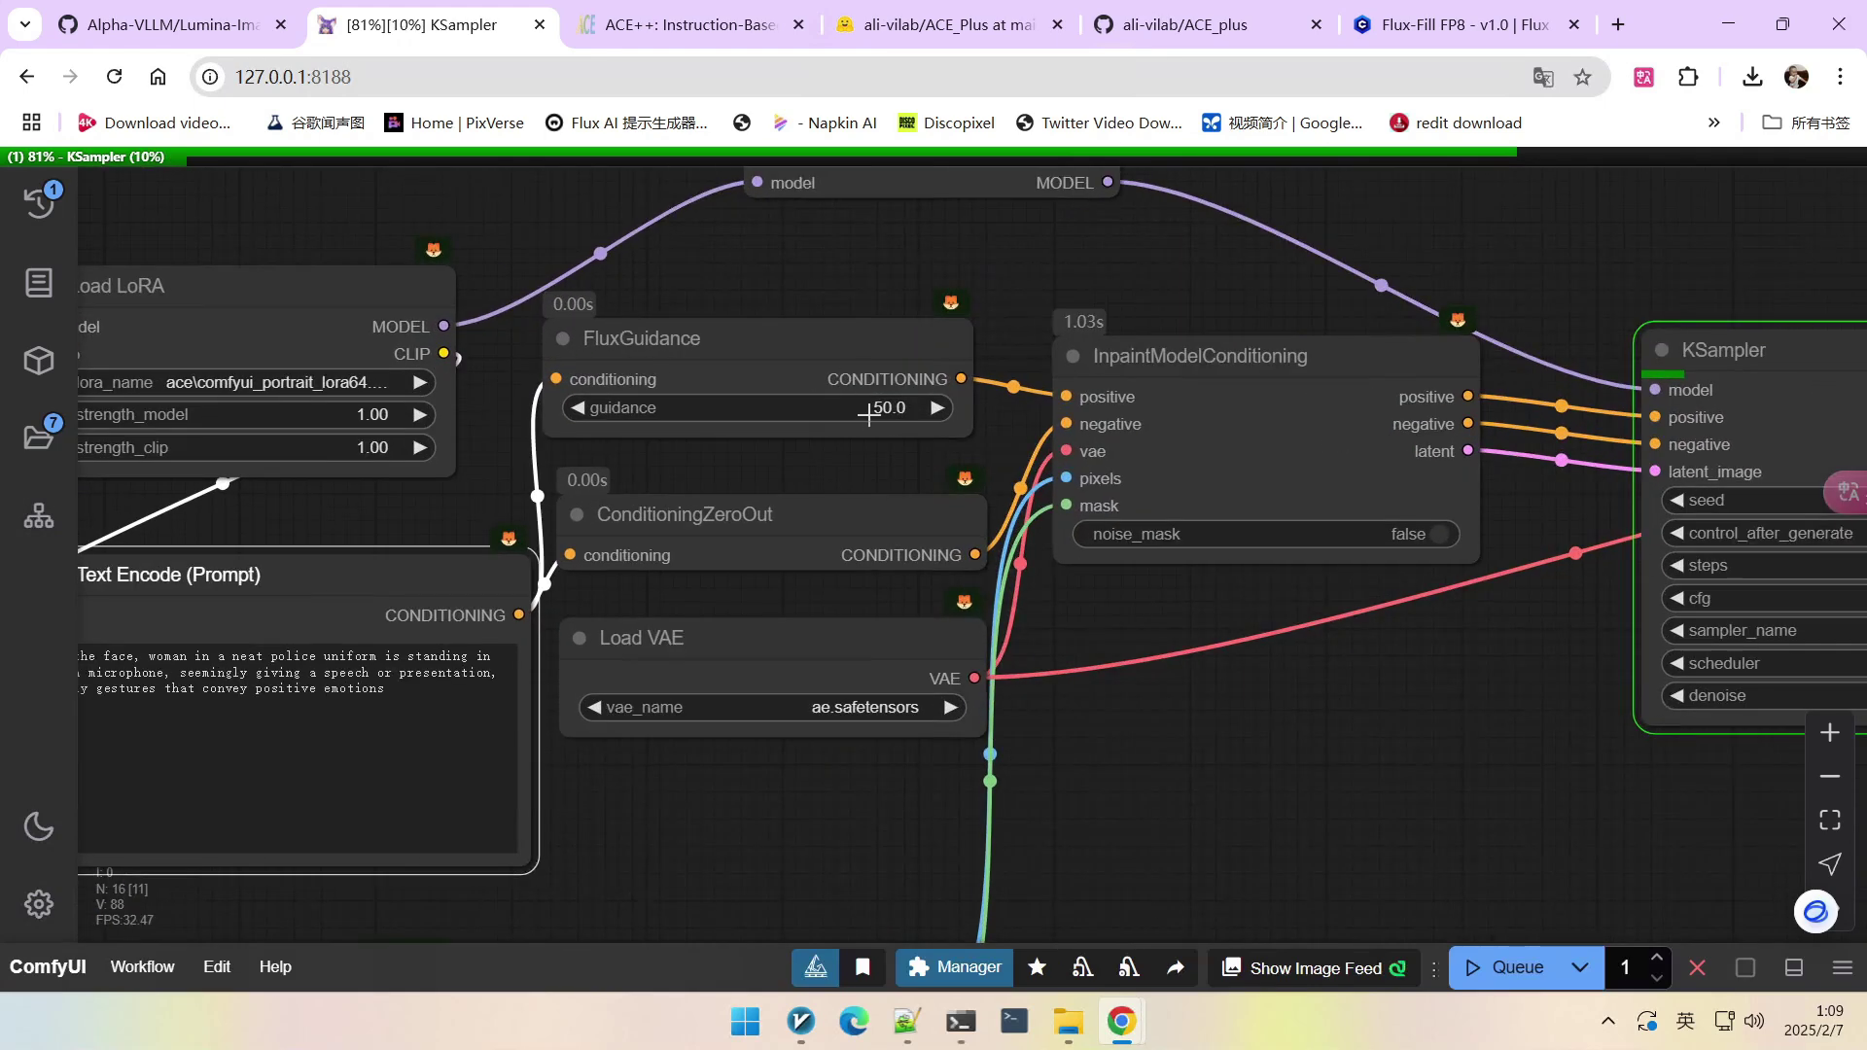
scroll(883, 407, "down", 3)
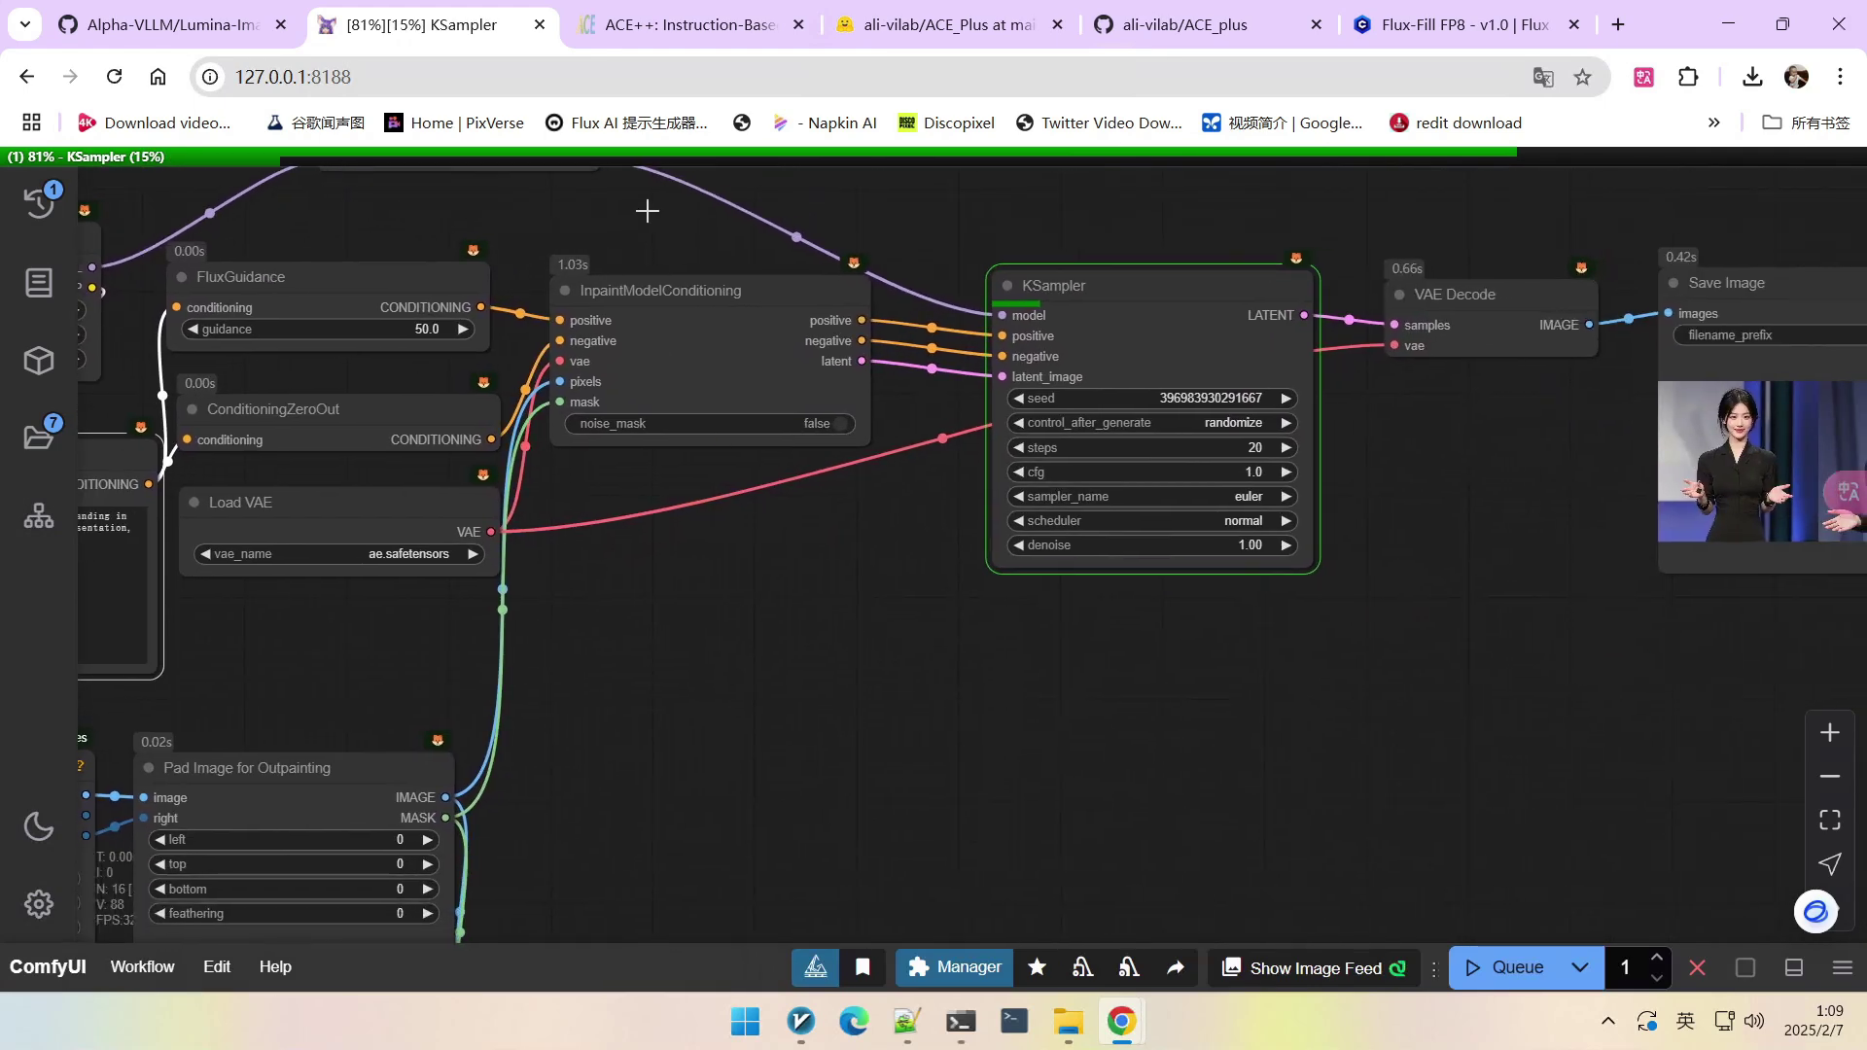
Open the ACE_plus code repository from the ACE++ project page and view its infer.py file.
left_click(622, 25)
scroll(955, 397, "up", 20)
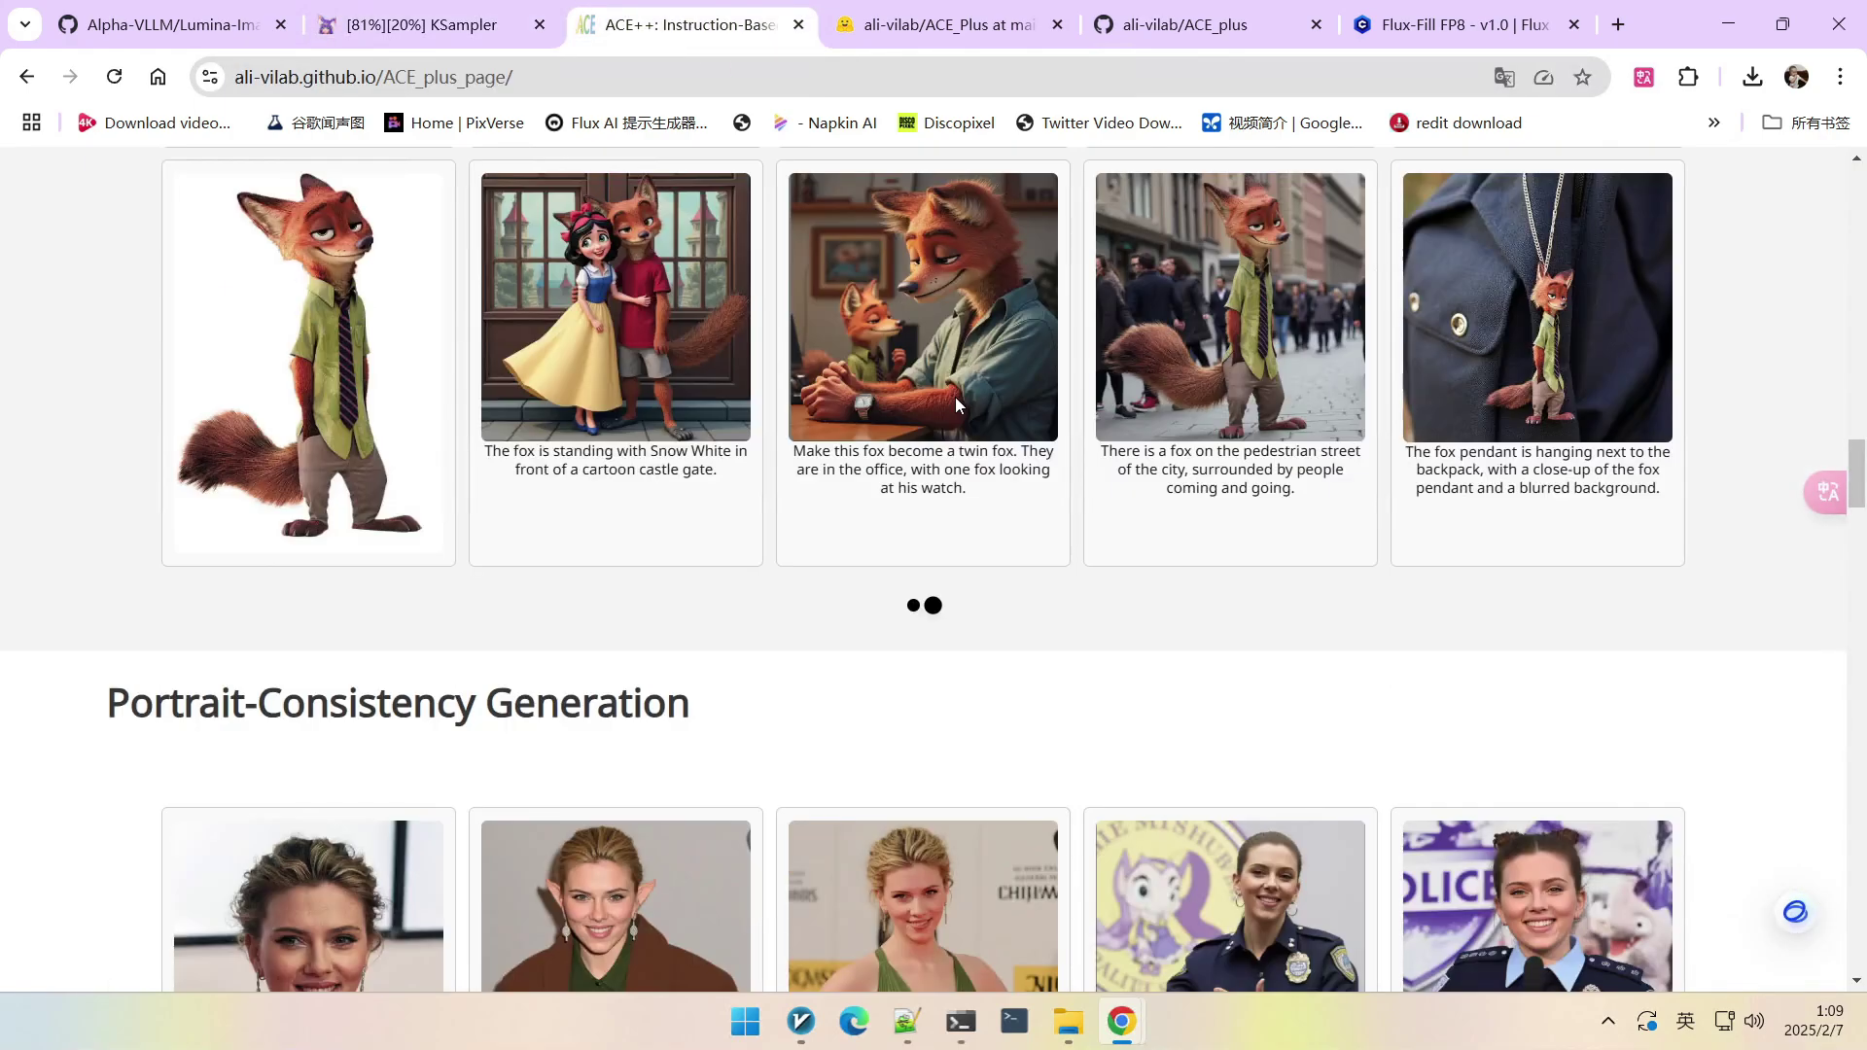
scroll(959, 398, "up", 10)
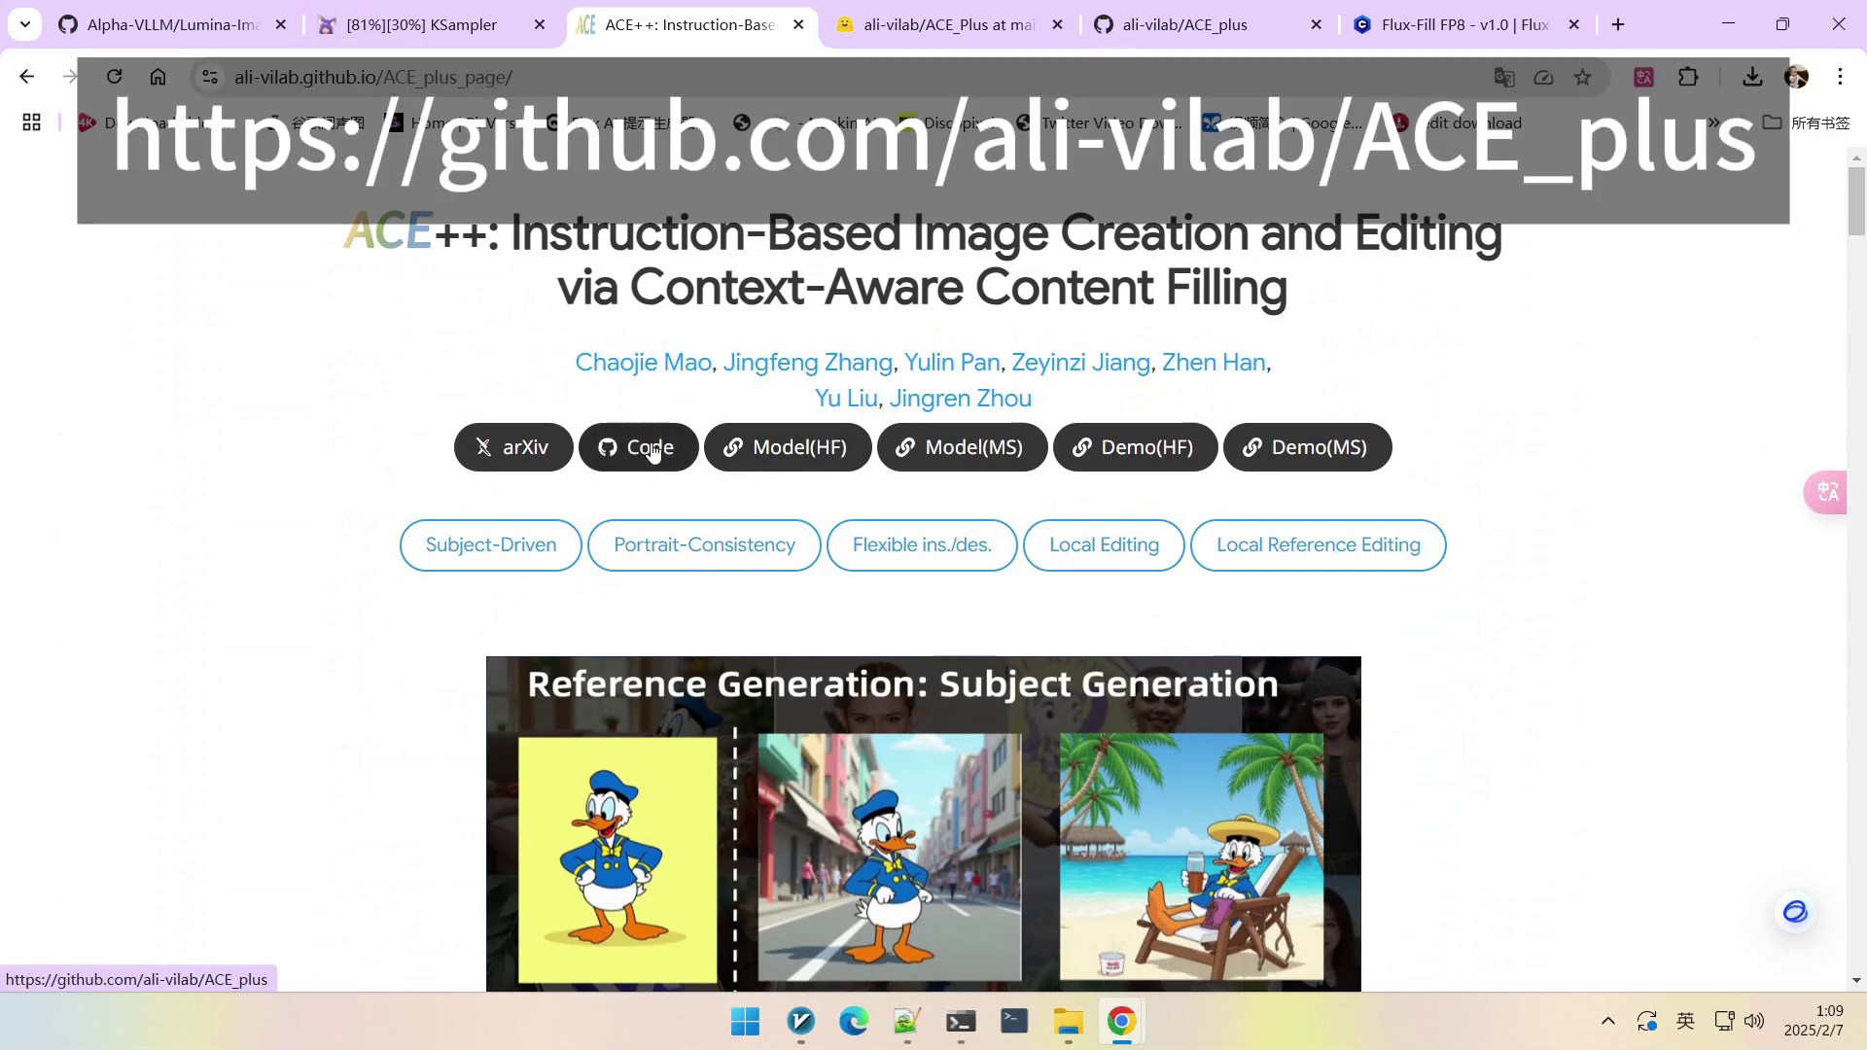
left_click(642, 446)
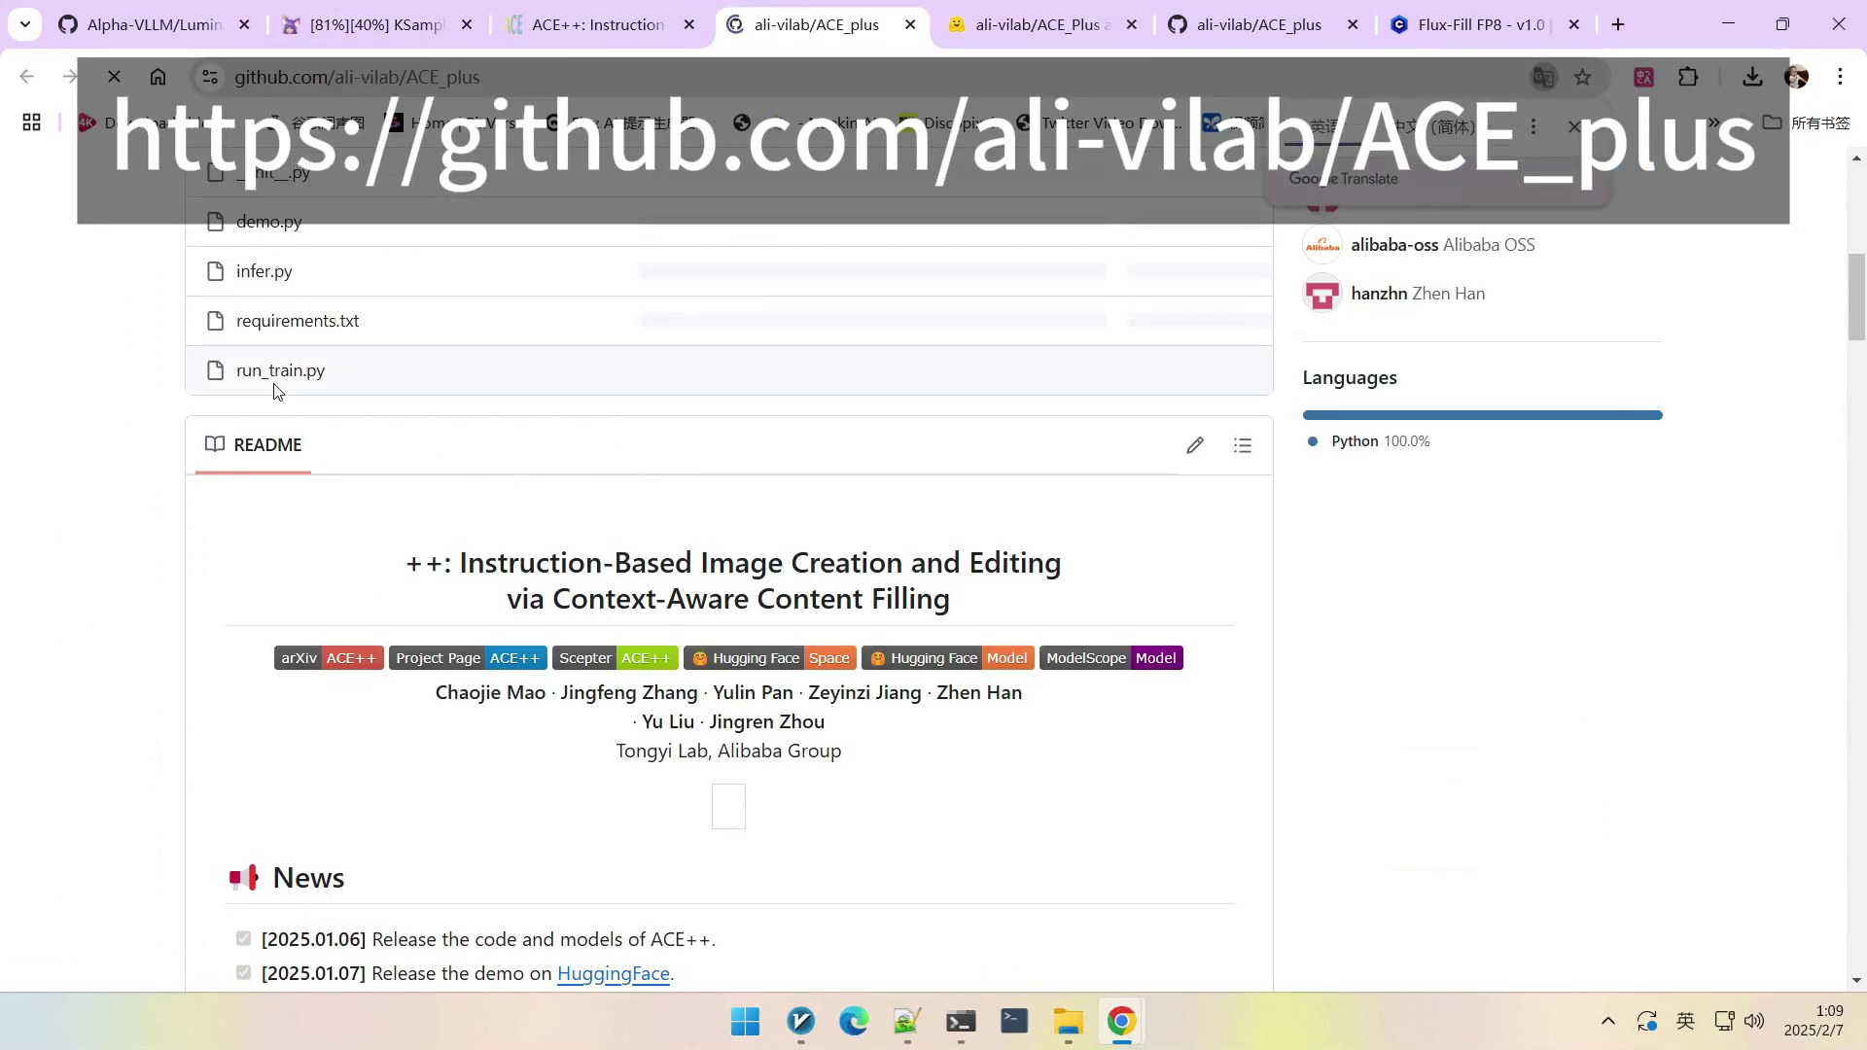
scroll(263, 394, "up", 1)
left_click(259, 399)
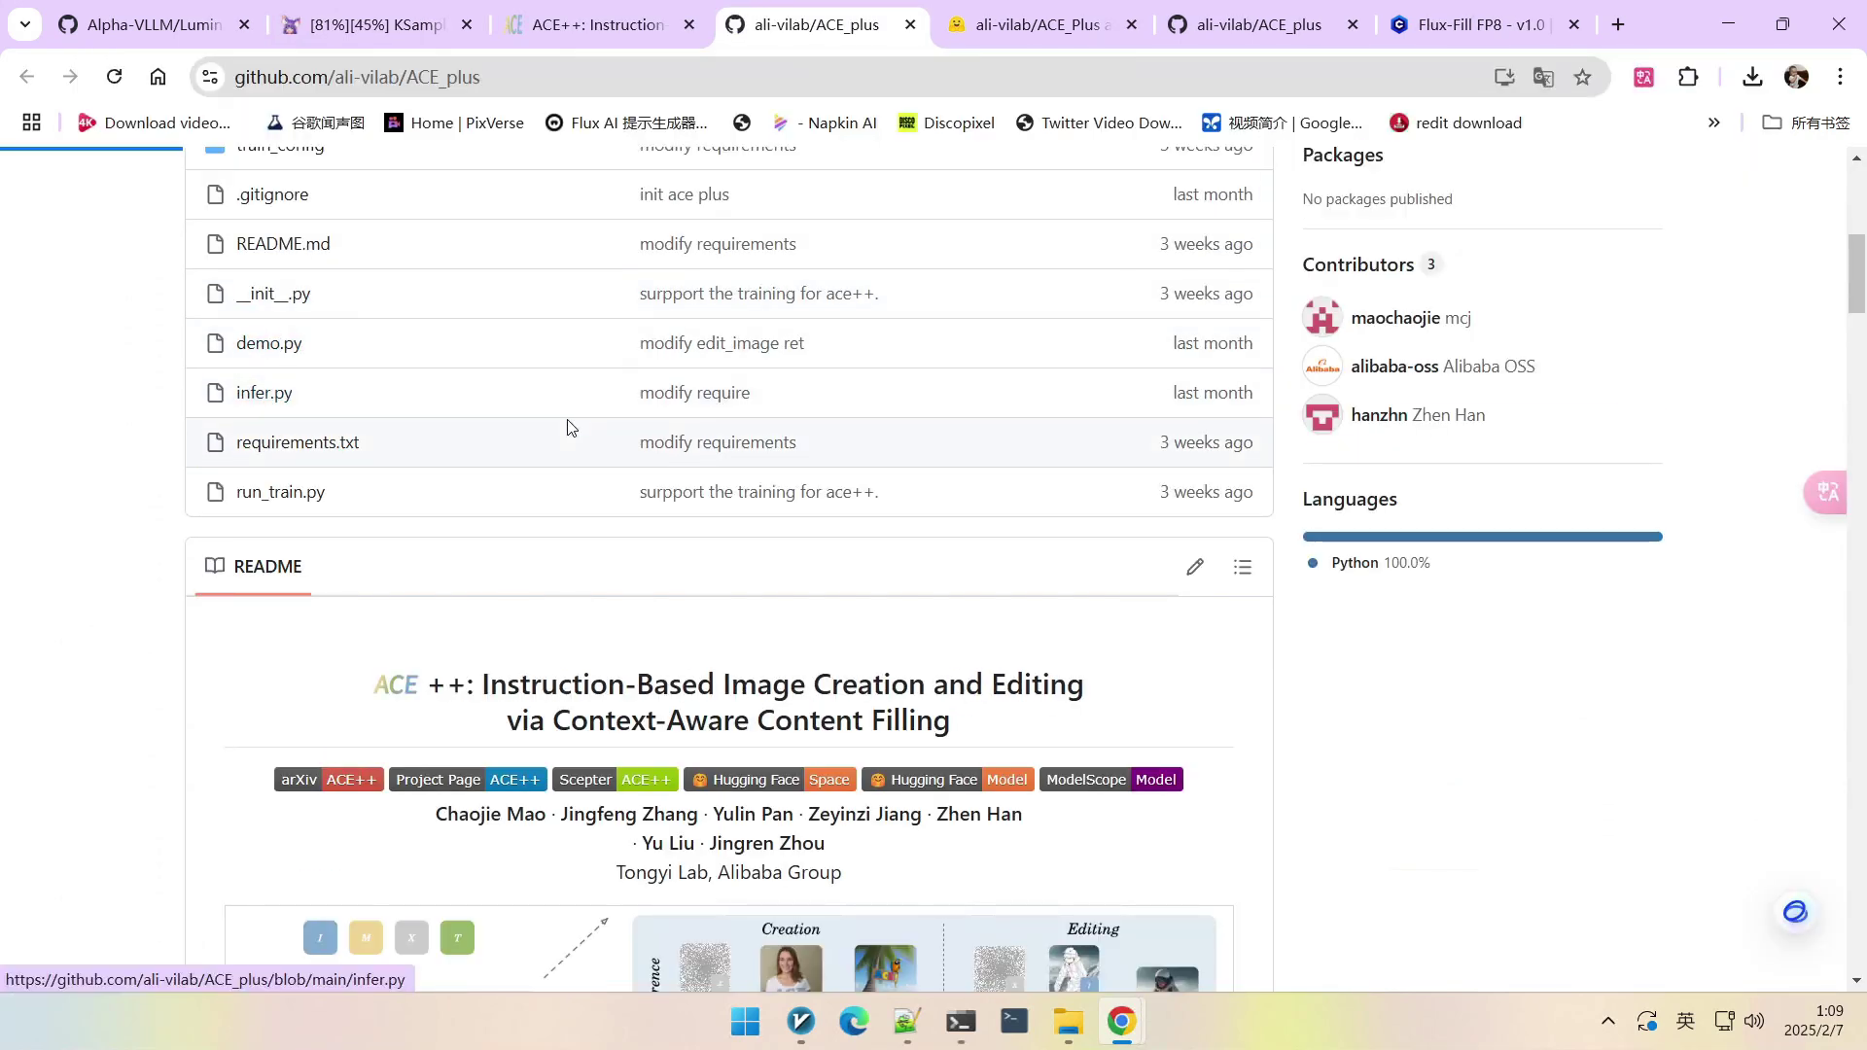
Examine the default output height and width, sample_steps and guide_scale in the run_one_case function of infer.py.
scroll(774, 474, "down", 5)
scroll(775, 472, "down", 4)
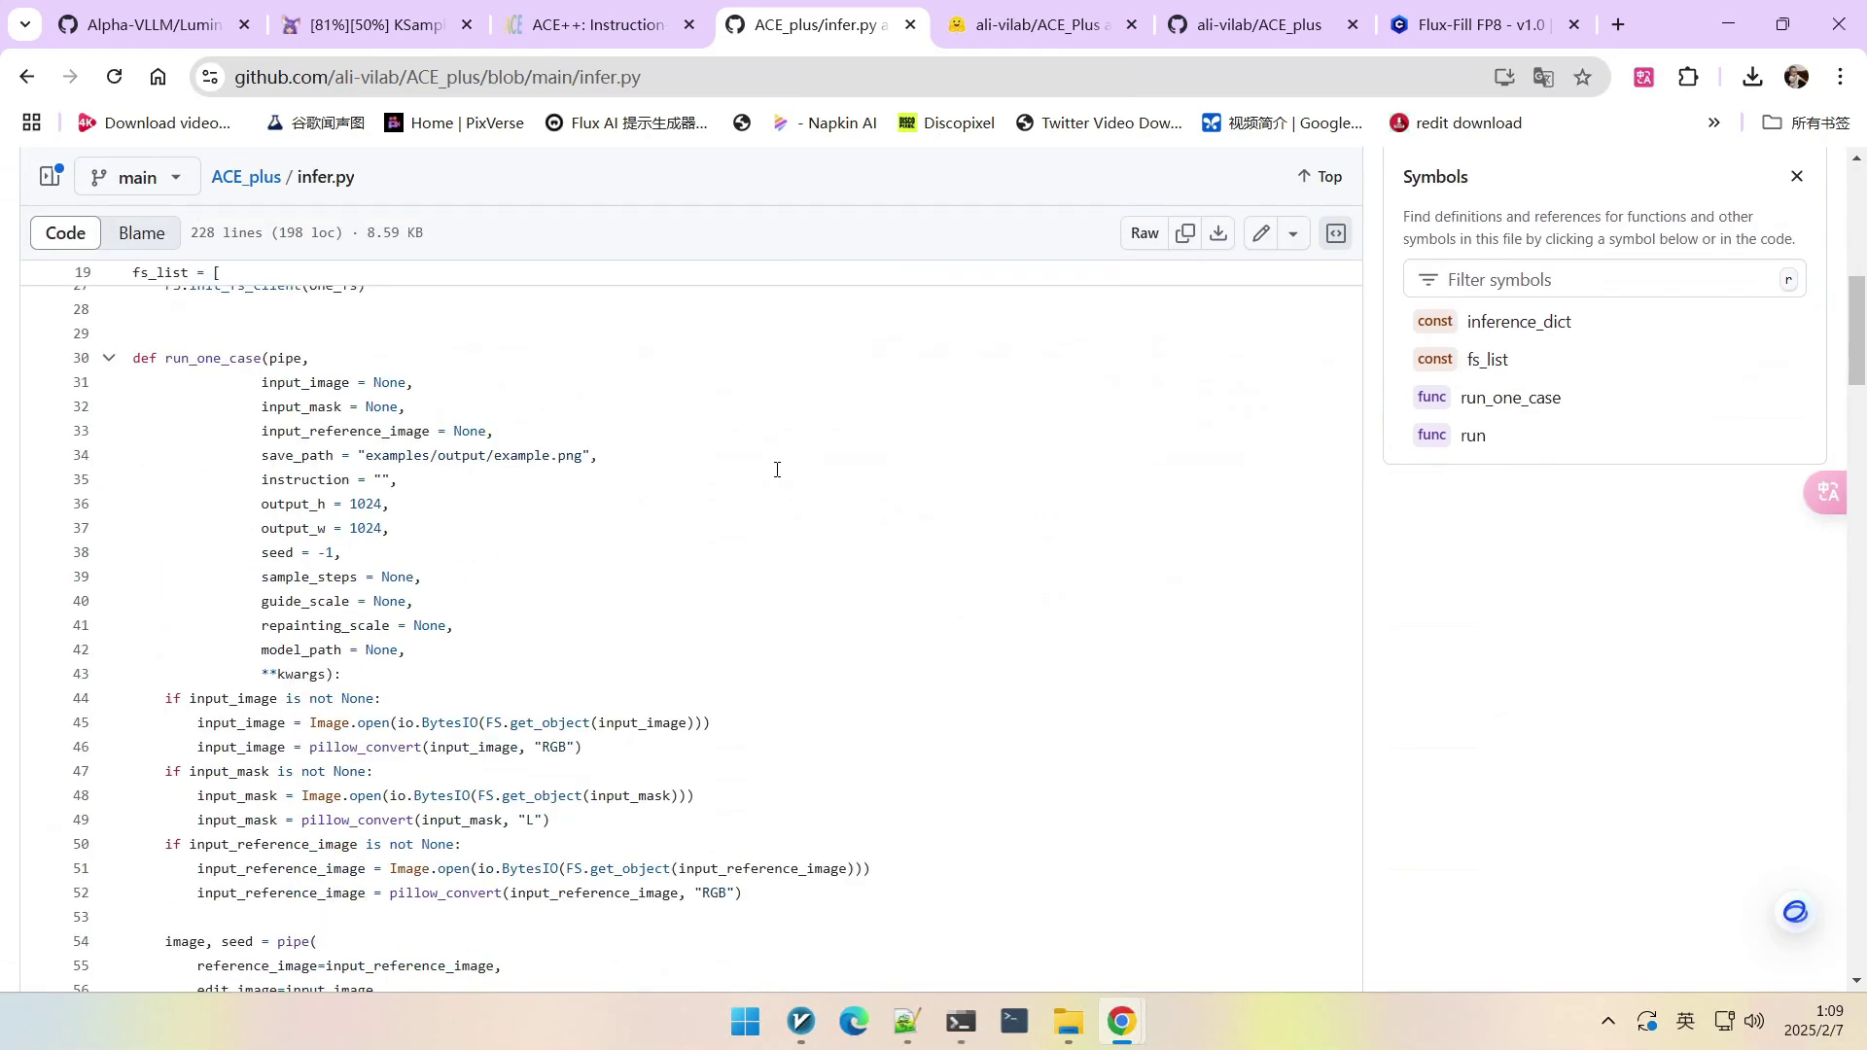
scroll(613, 515, "down", 1)
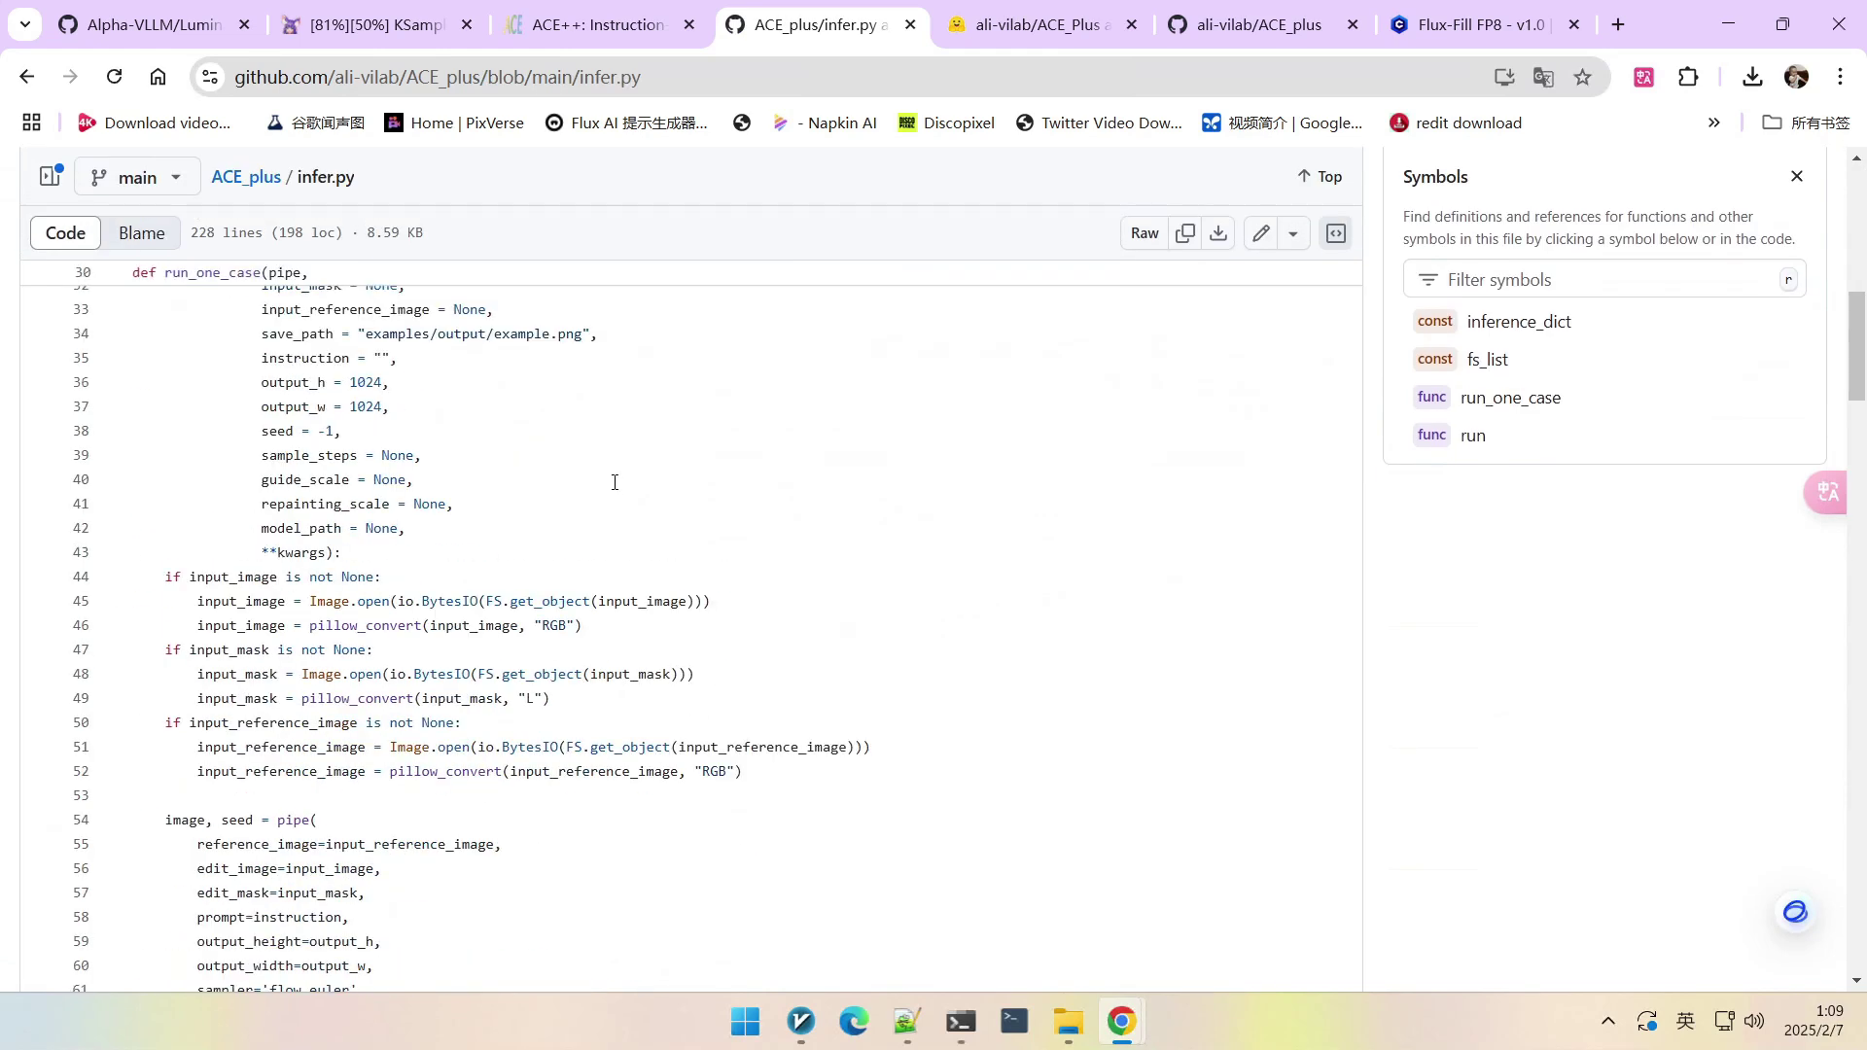
left_click_drag(347, 381, 381, 411)
left_click(496, 411)
scroll(649, 454, "down", 3)
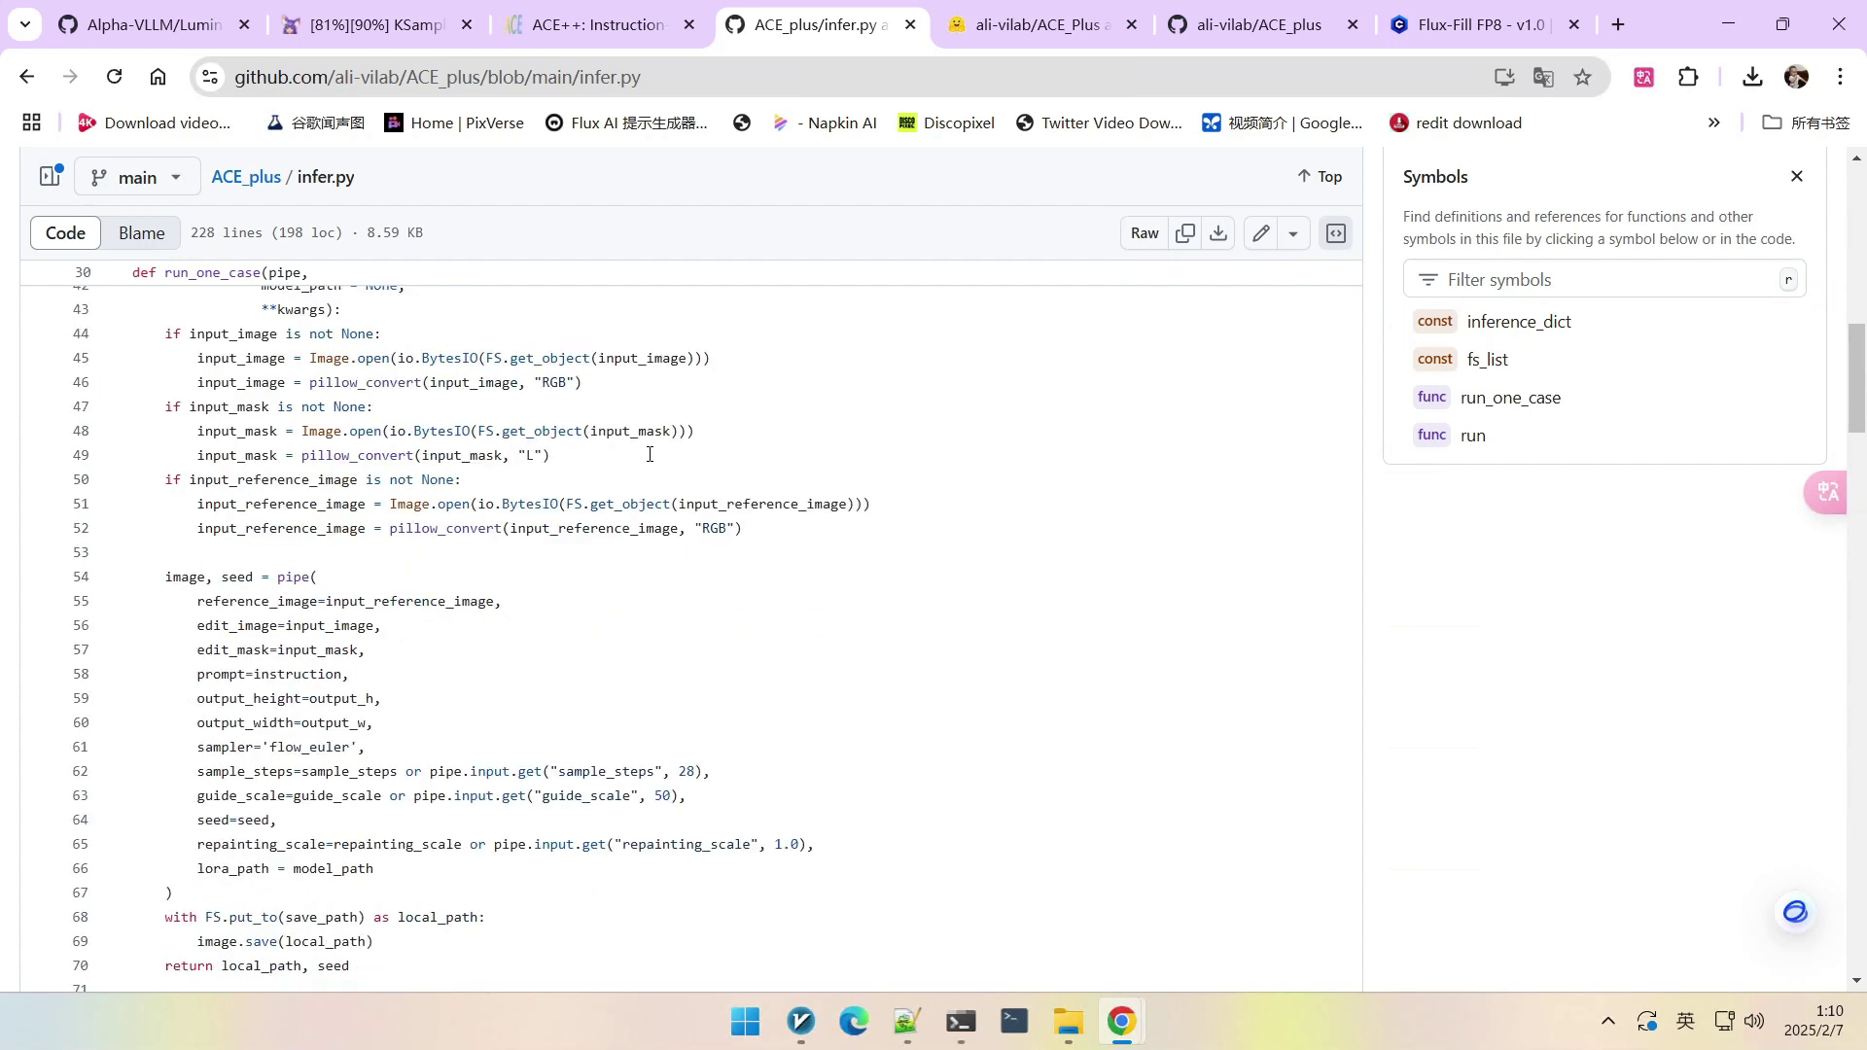
scroll(667, 496, "down", 3)
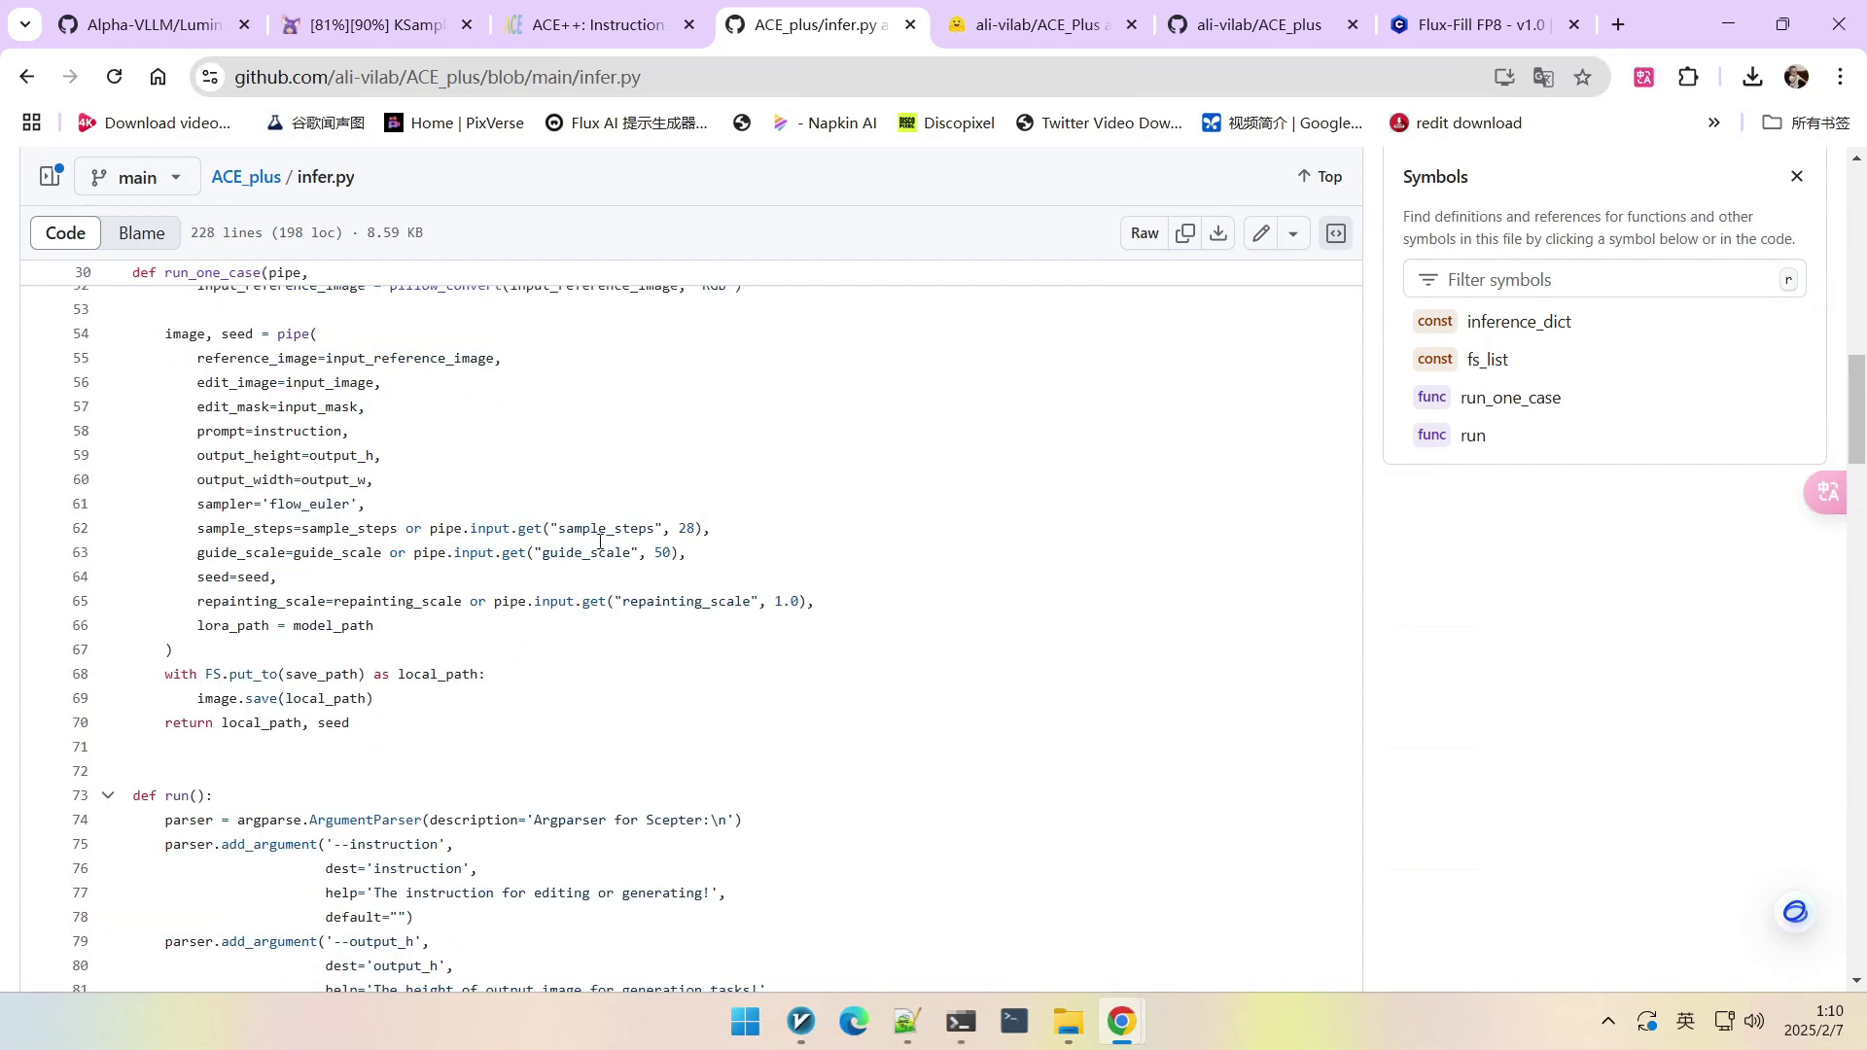
left_click_drag(544, 523, 703, 530)
left_click_drag(601, 559, 642, 556)
left_click(671, 554)
Switch back to ComfyUI and compare the newly generated woman in Save Image with the reference portrait.
left_click(374, 24)
scroll(929, 575, "down", 3)
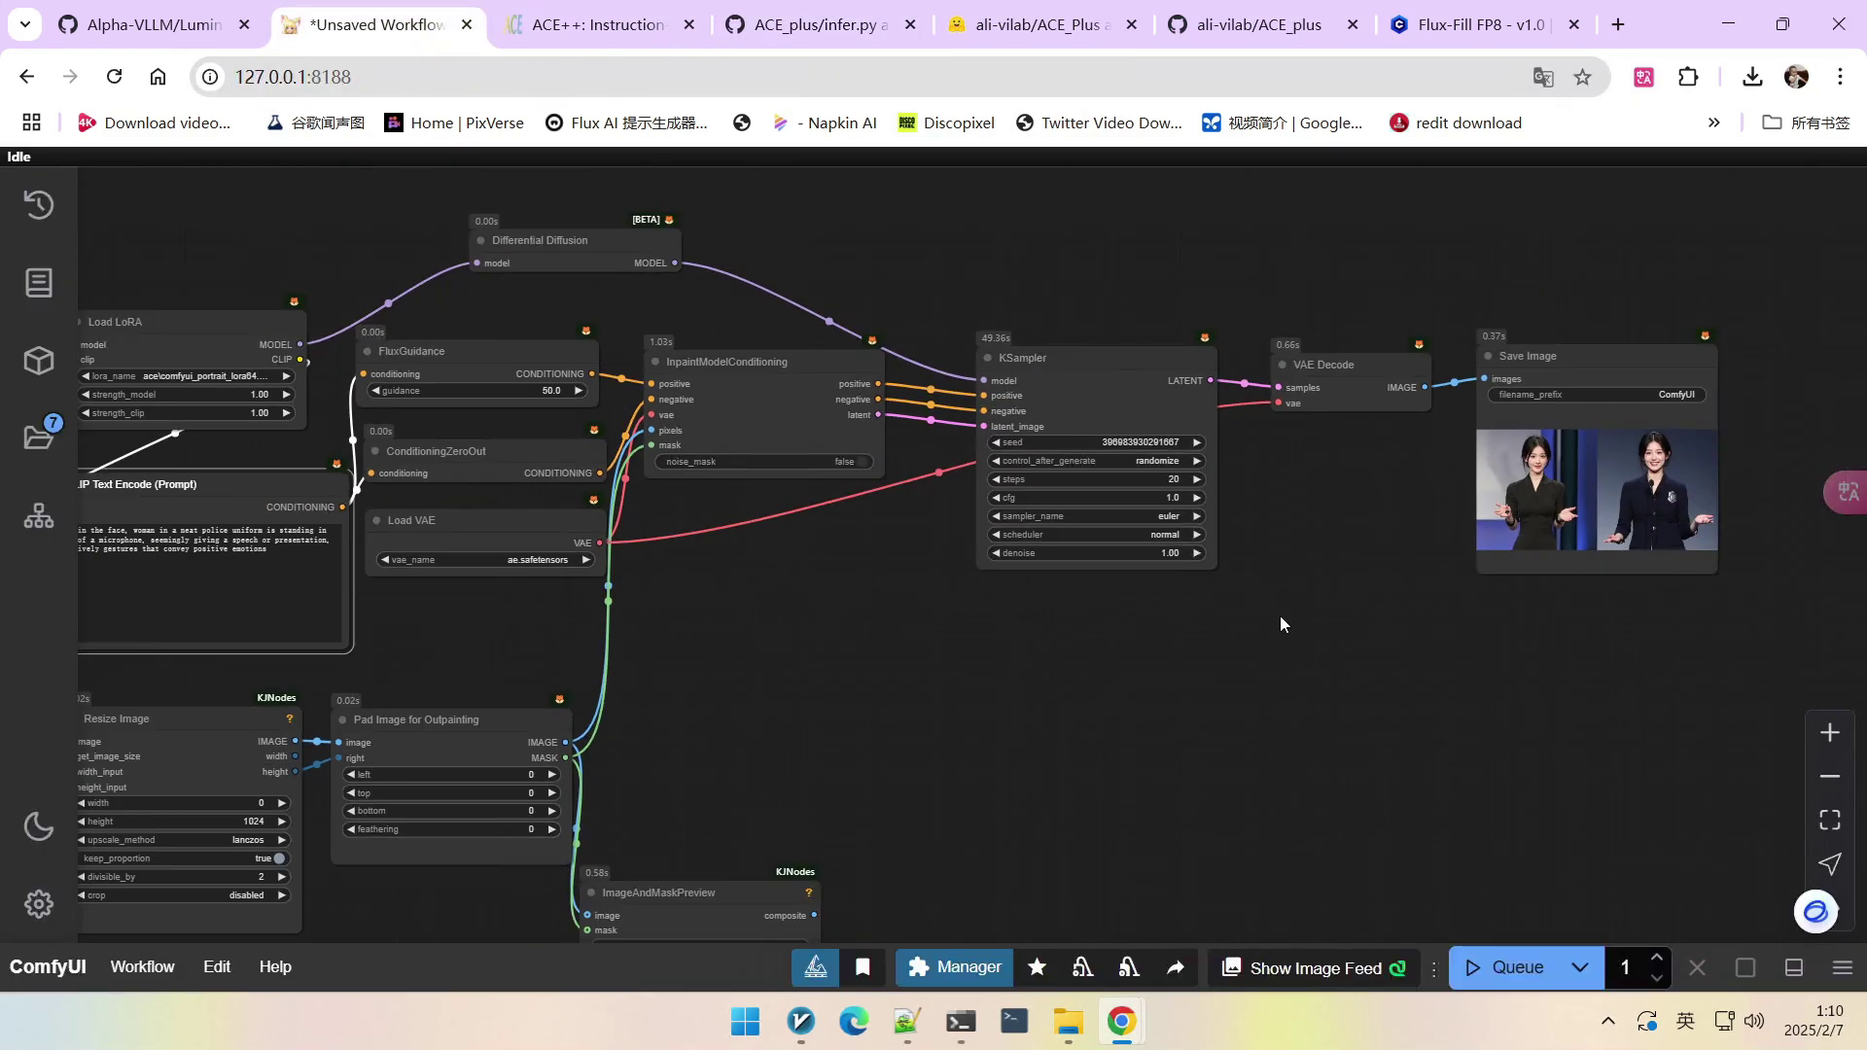
scroll(1280, 615, "up", 10)
scroll(1292, 417, "up", 1)
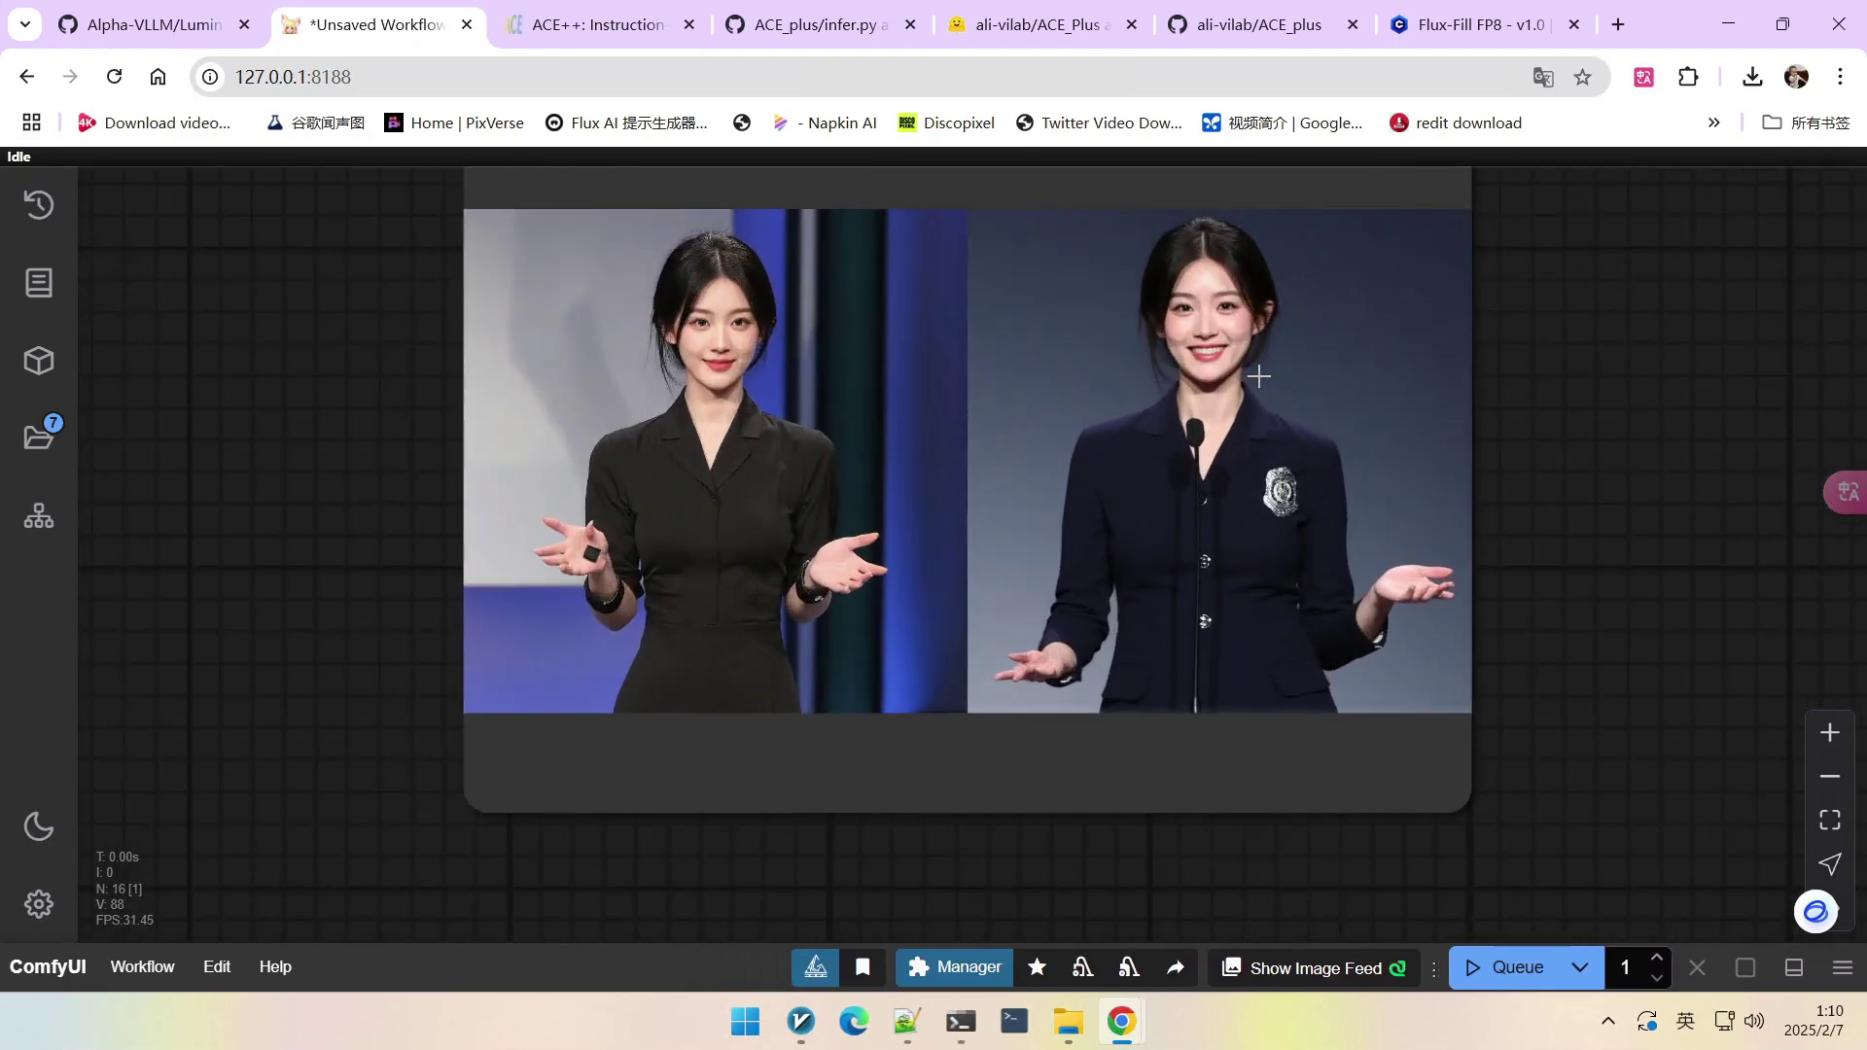
scroll(1259, 376, "up", 1)
scroll(1386, 448, "down", 3)
scroll(682, 489, "down", 3)
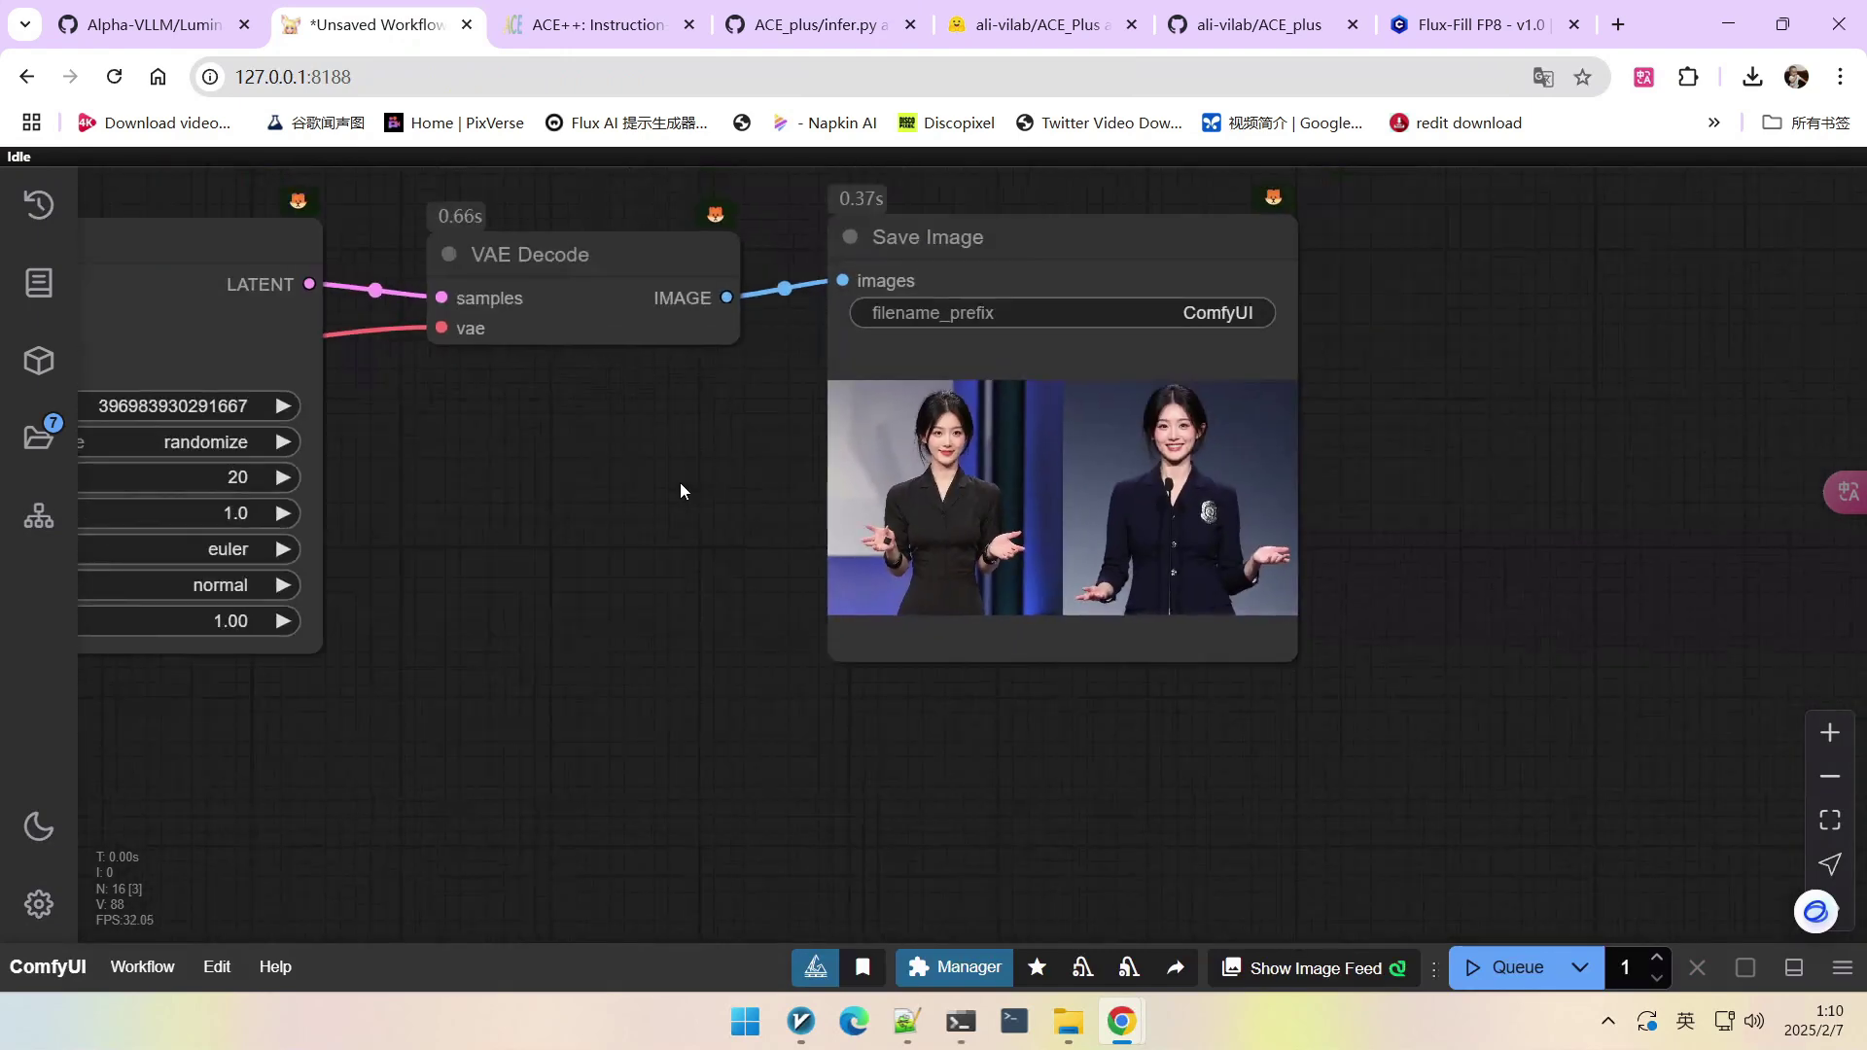
Move the Load Image node farther from Resize Image and add an Auto Crop Faces node beneath them.
left_click_drag(516, 554, 671, 555)
scroll(671, 560, "down", 1)
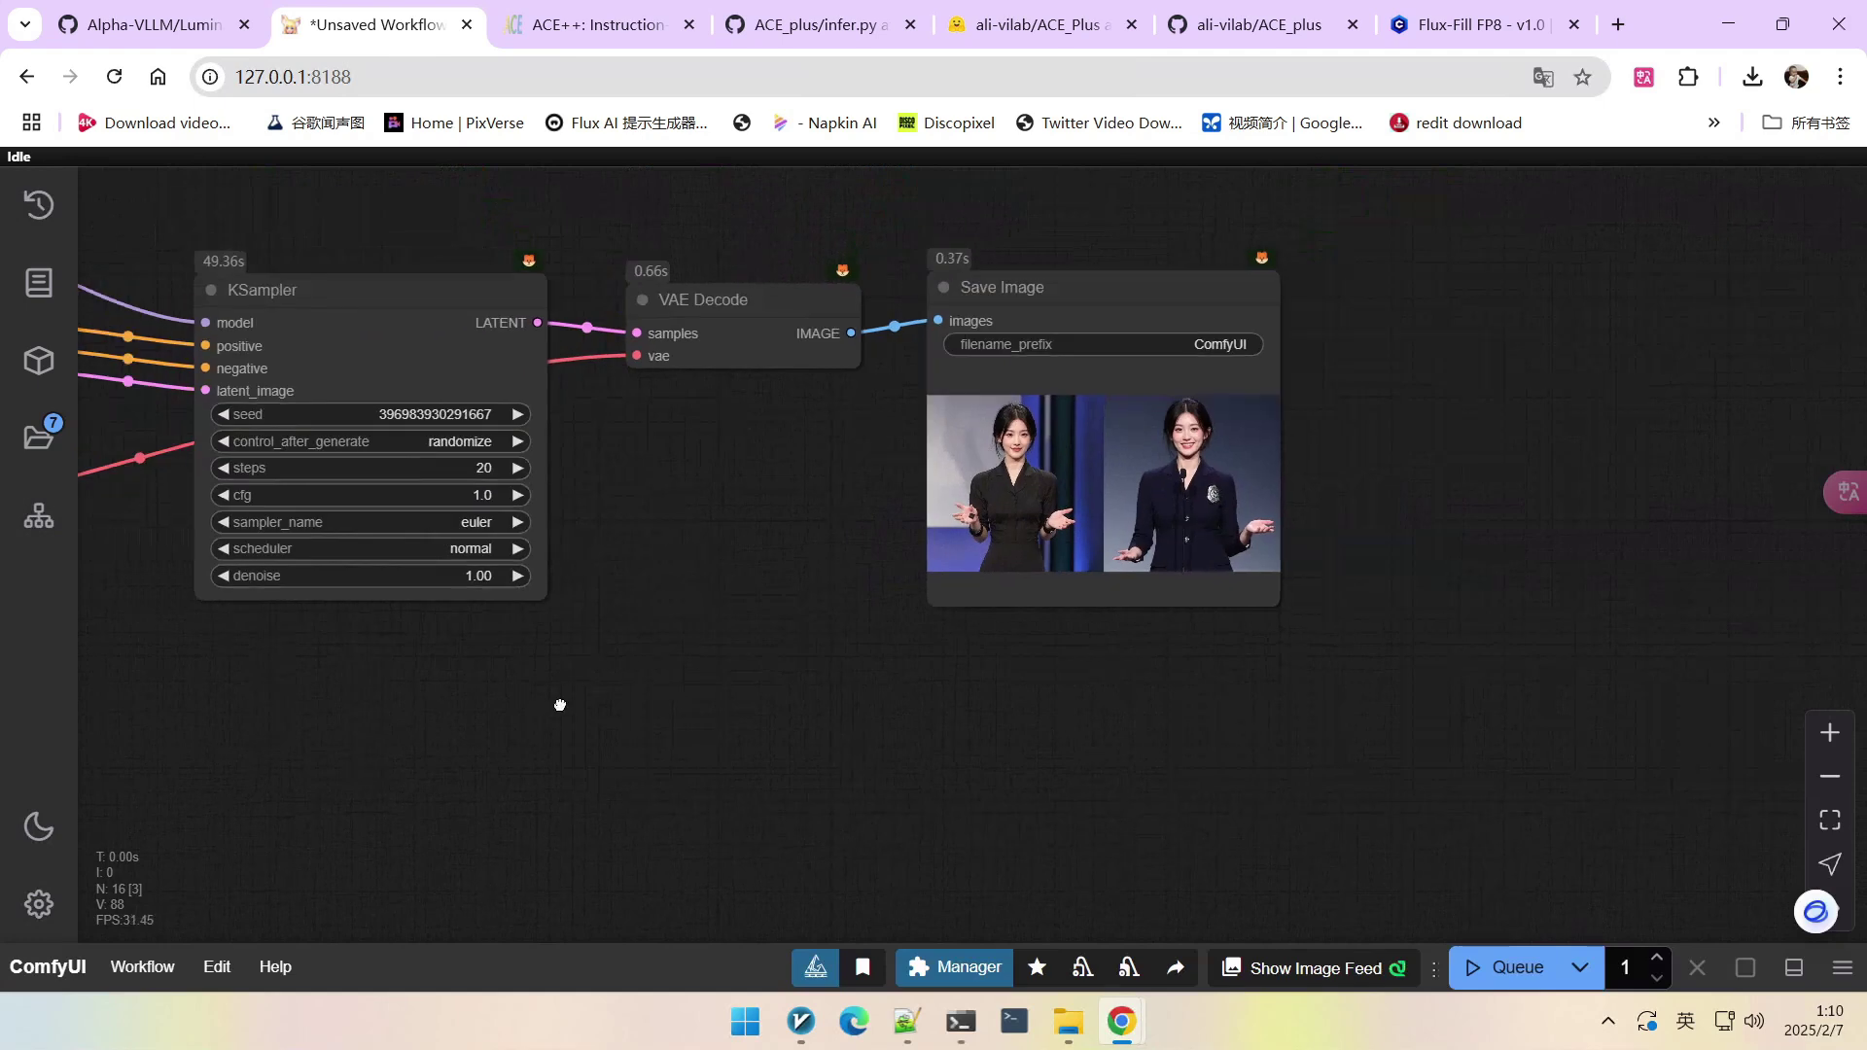
left_click_drag(558, 704, 992, 646)
scroll(992, 646, "down", 4)
left_click_drag(817, 632, 1213, 376)
left_click_drag(1246, 303, 1456, 322)
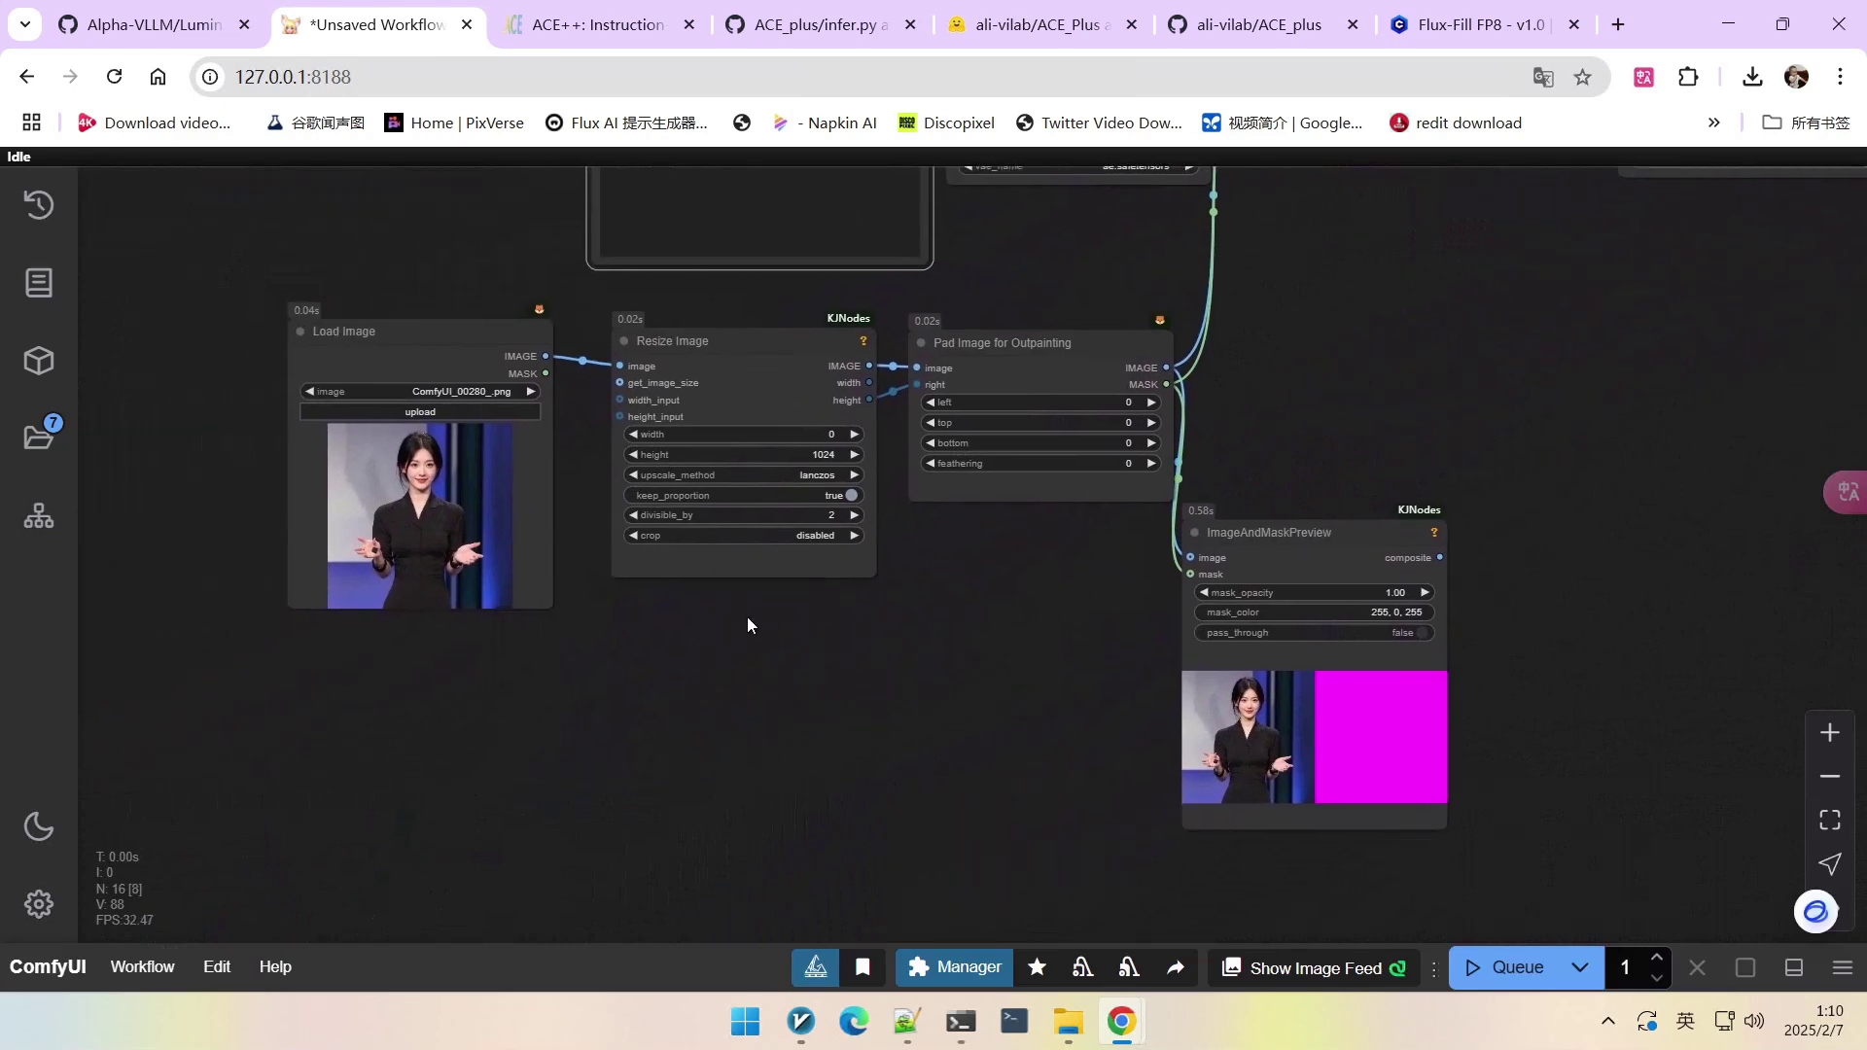
scroll(710, 647, "up", 2)
left_click_drag(697, 657, 834, 587)
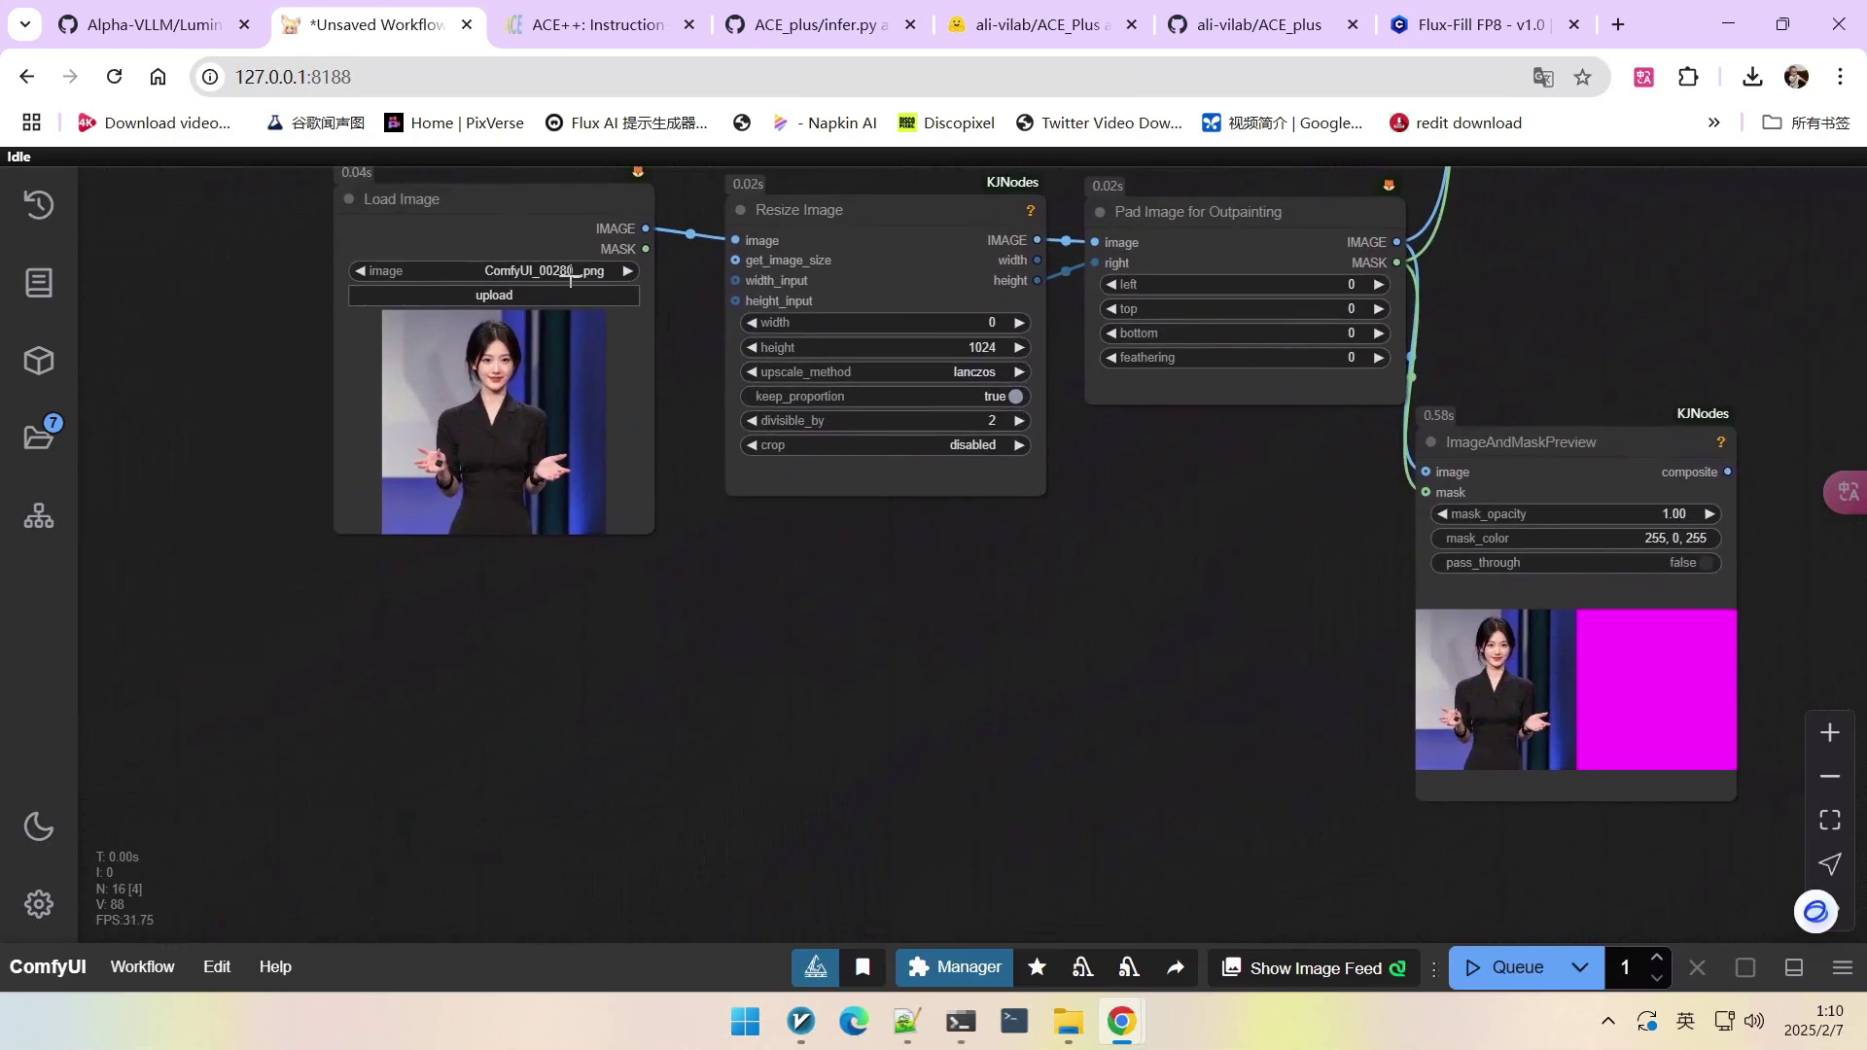
left_click_drag(502, 223, 343, 260)
double_click(633, 588)
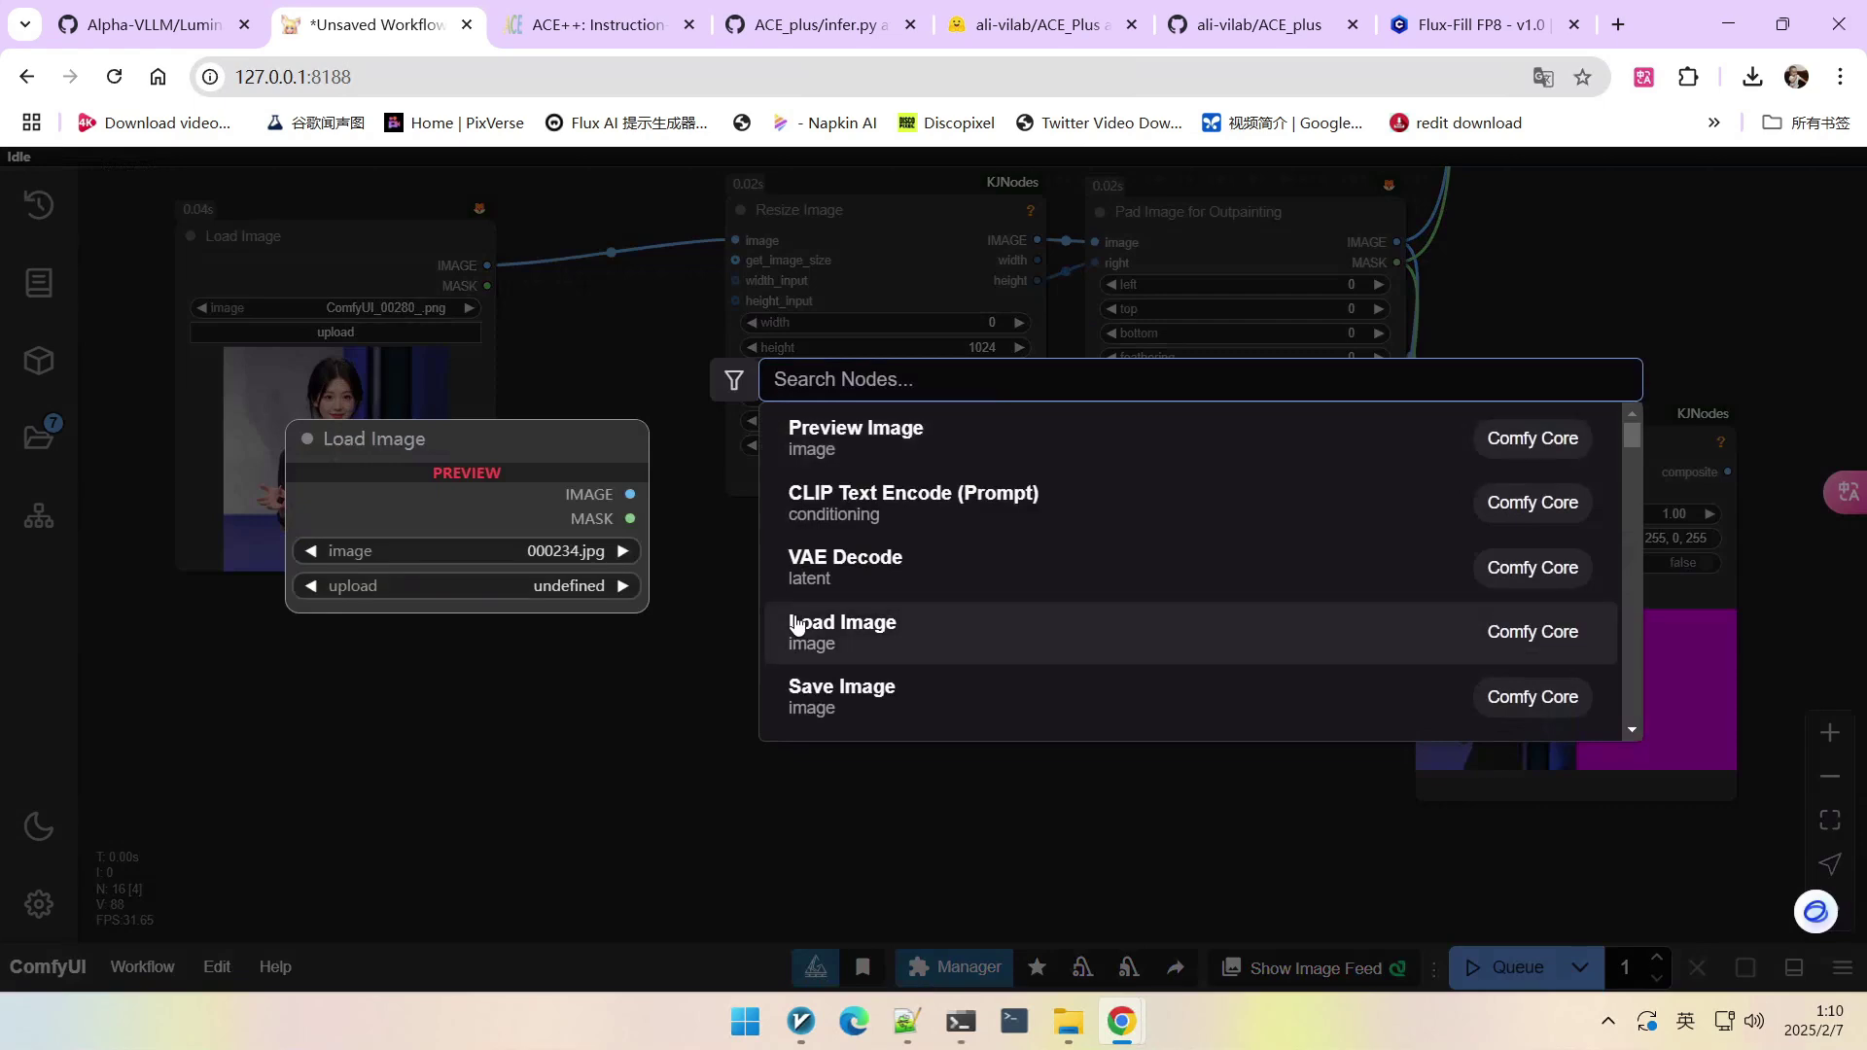
type("auto")
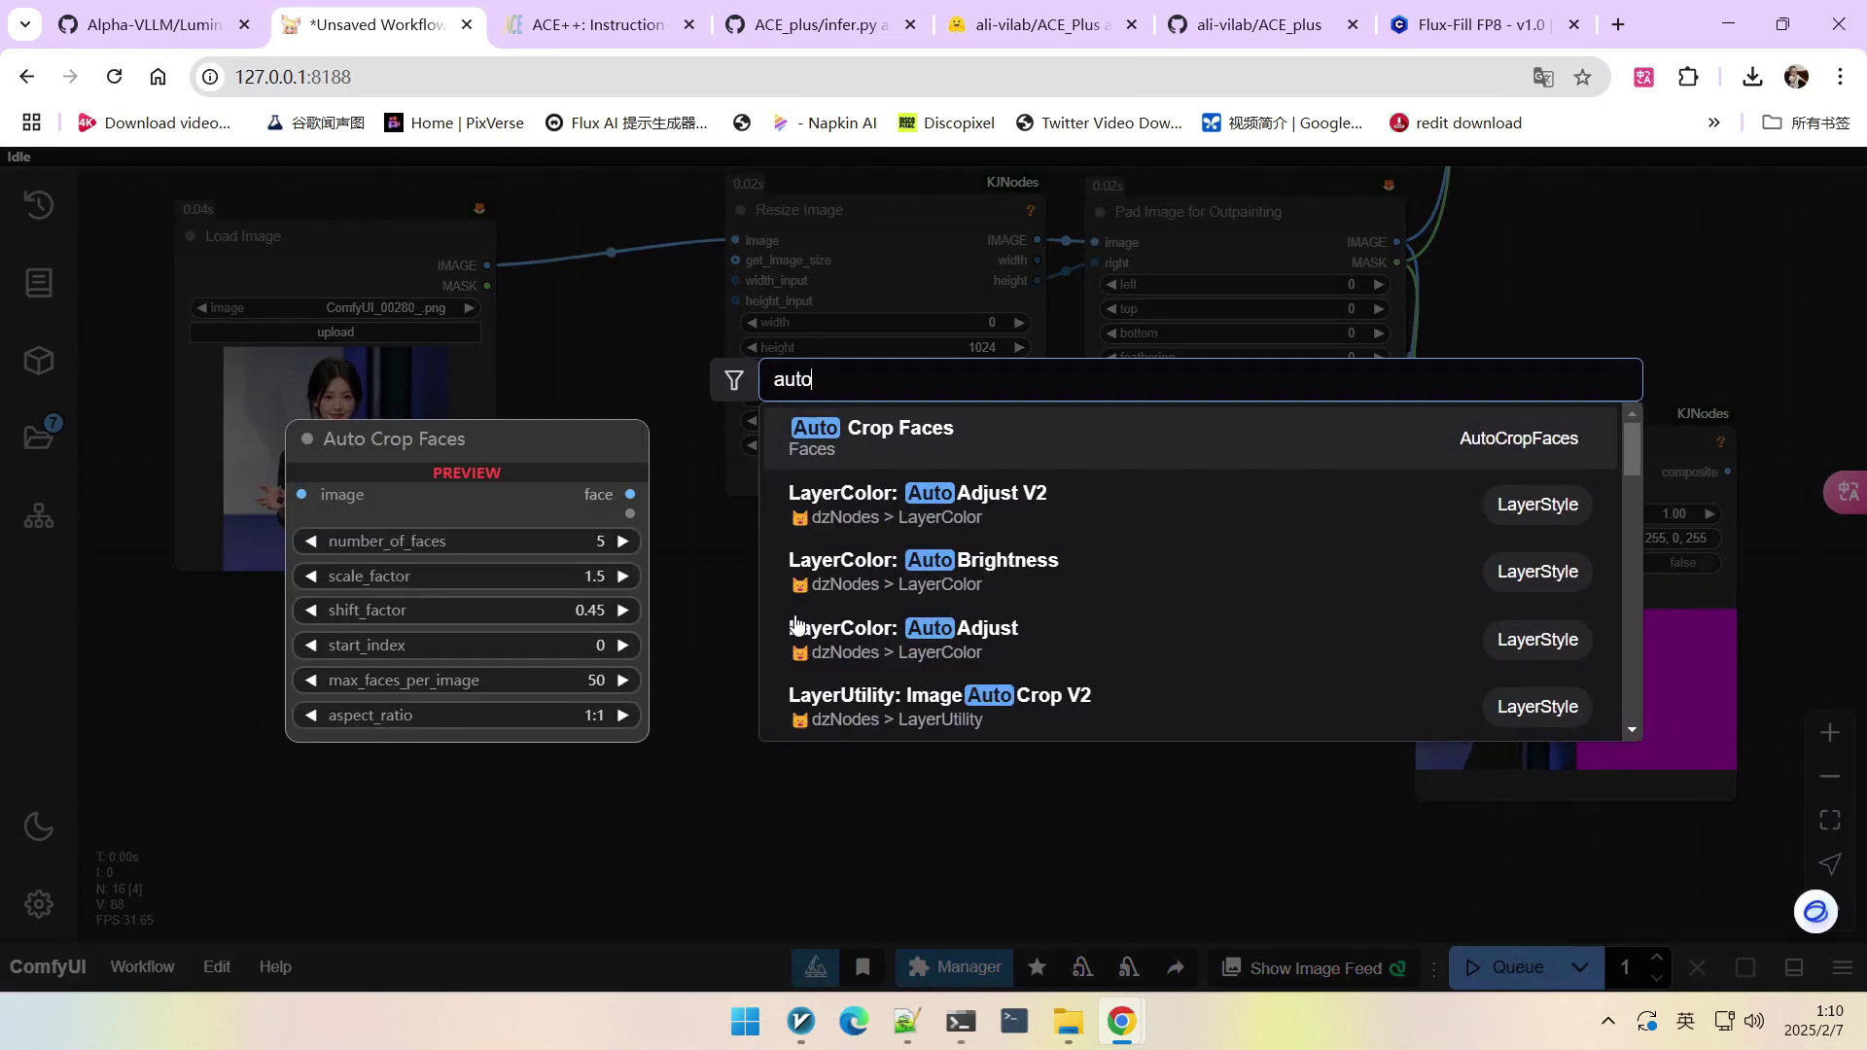
left_click(846, 438)
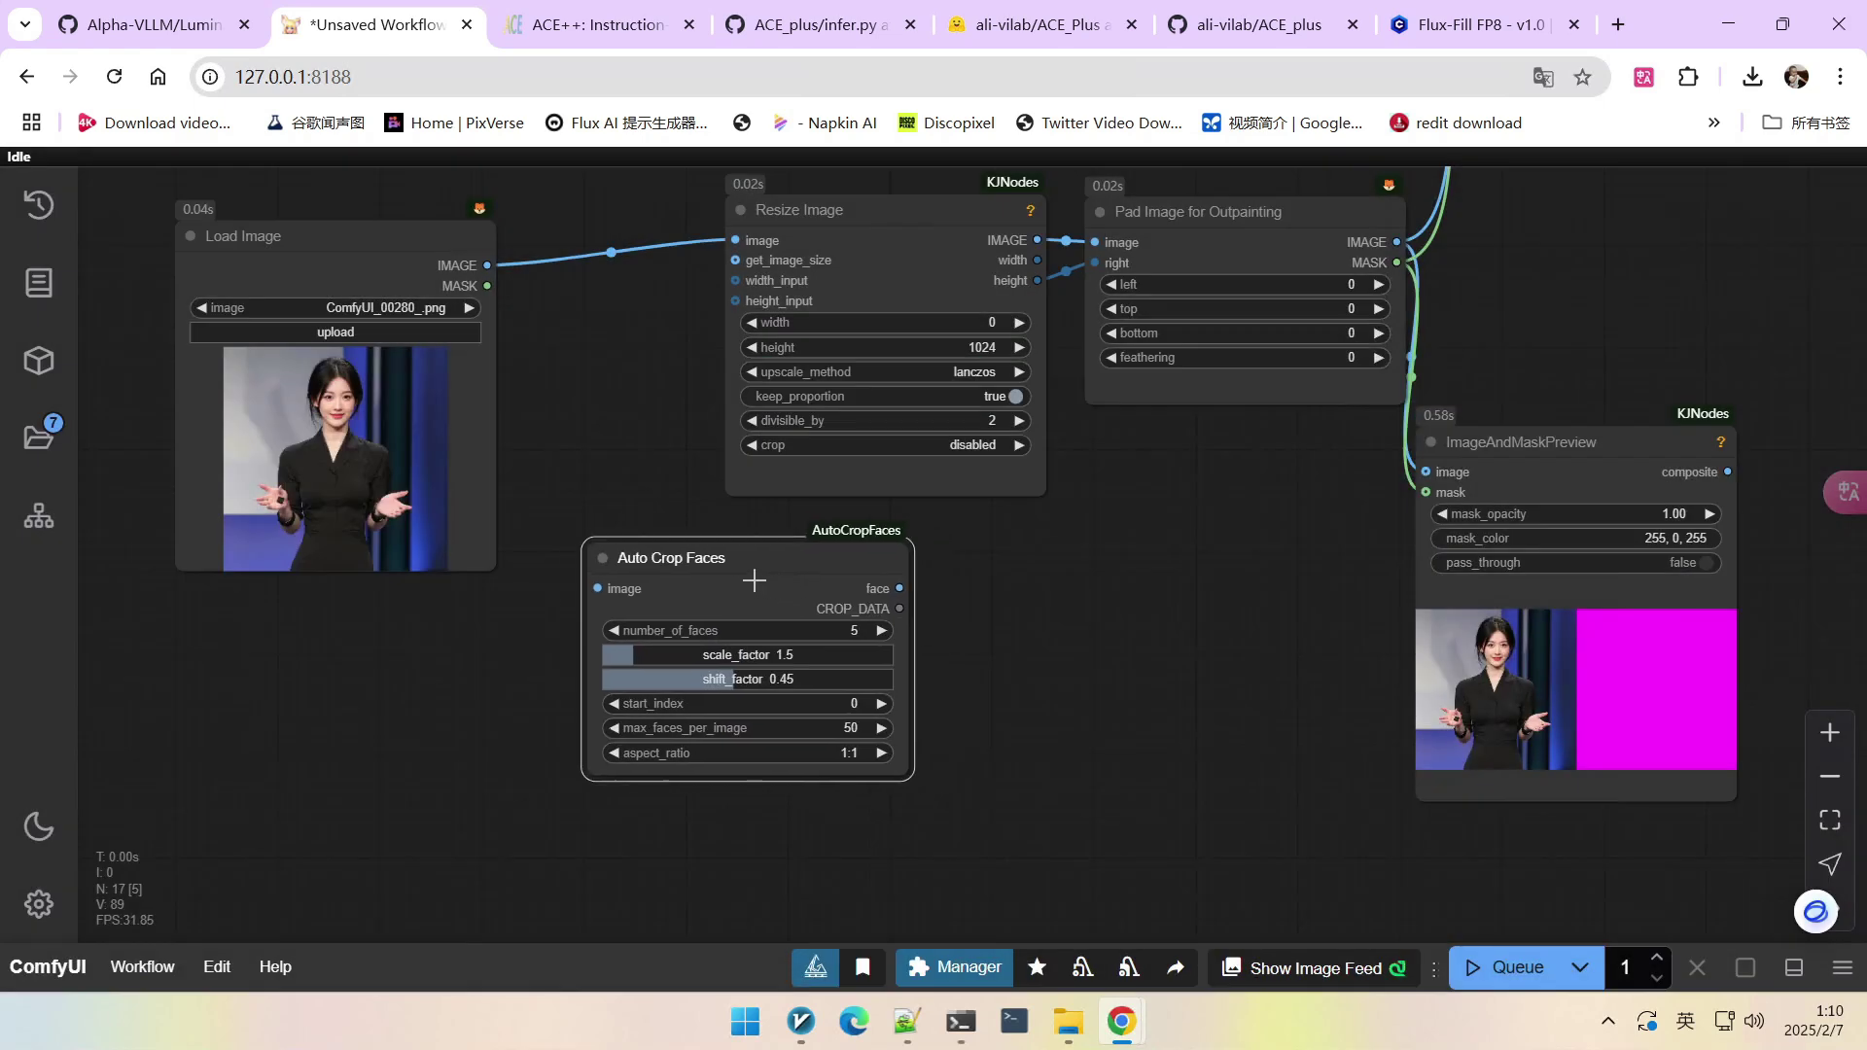
Set the Auto Crop Faces scale_factor to 10.0 and connect the Load Image IMAGE output to its image input.
left_click_drag(1310, 638, 984, 632)
scroll(1289, 615, "down", 3)
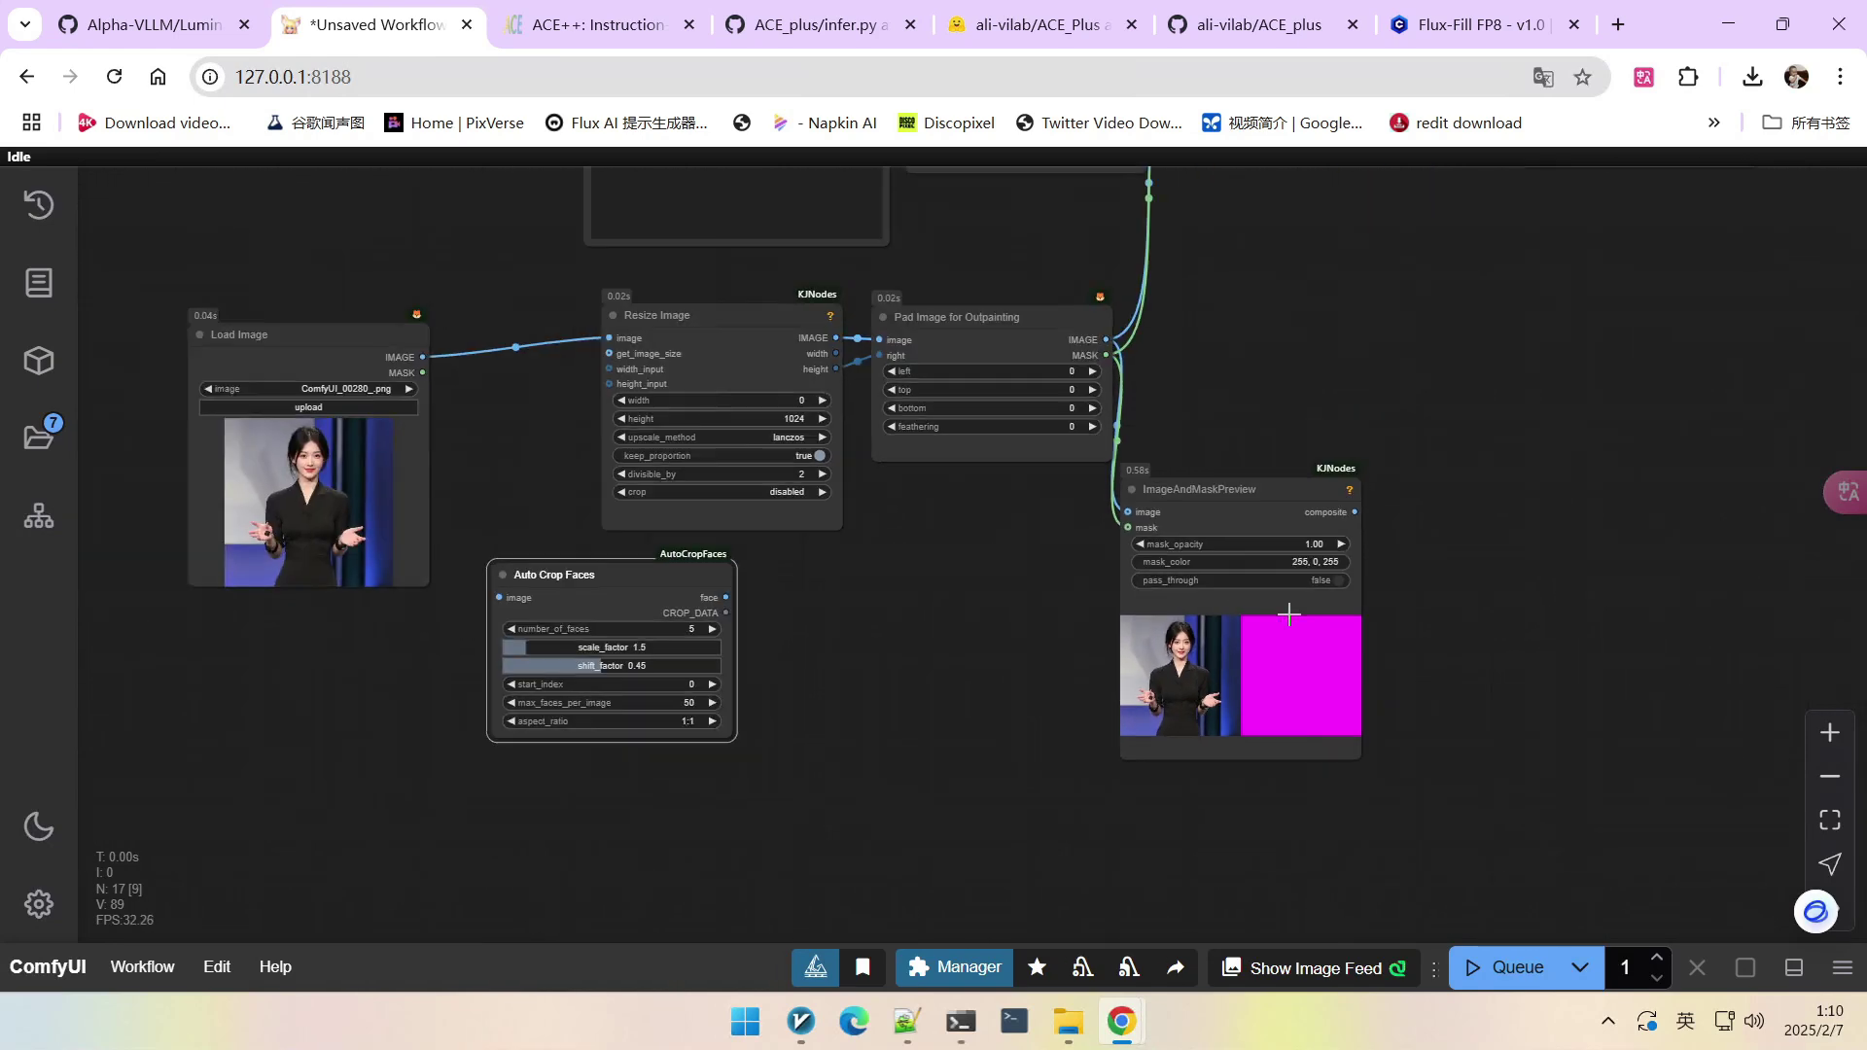
left_click_drag(251, 584, 533, 536)
scroll(537, 530, "up", 8)
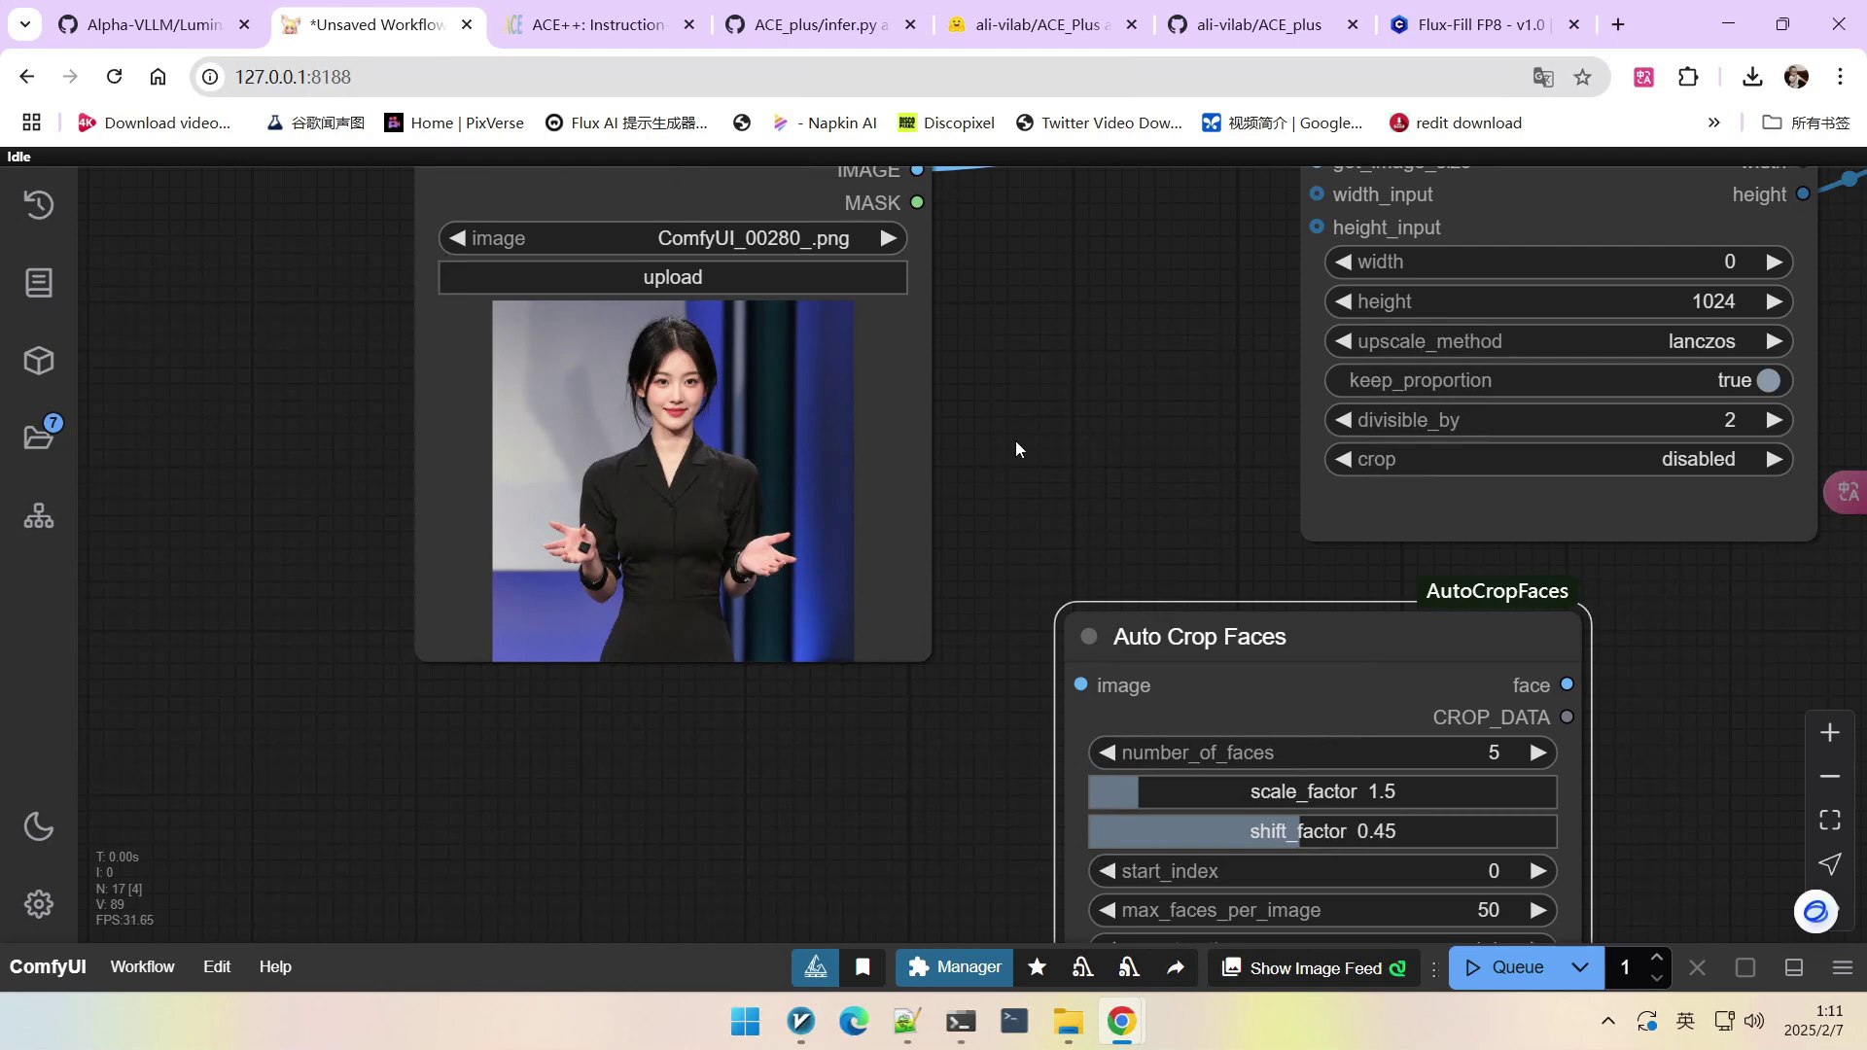
scroll(1015, 447, "down", 4)
left_click_drag(1125, 450, 794, 461)
left_click_drag(765, 695, 1114, 697)
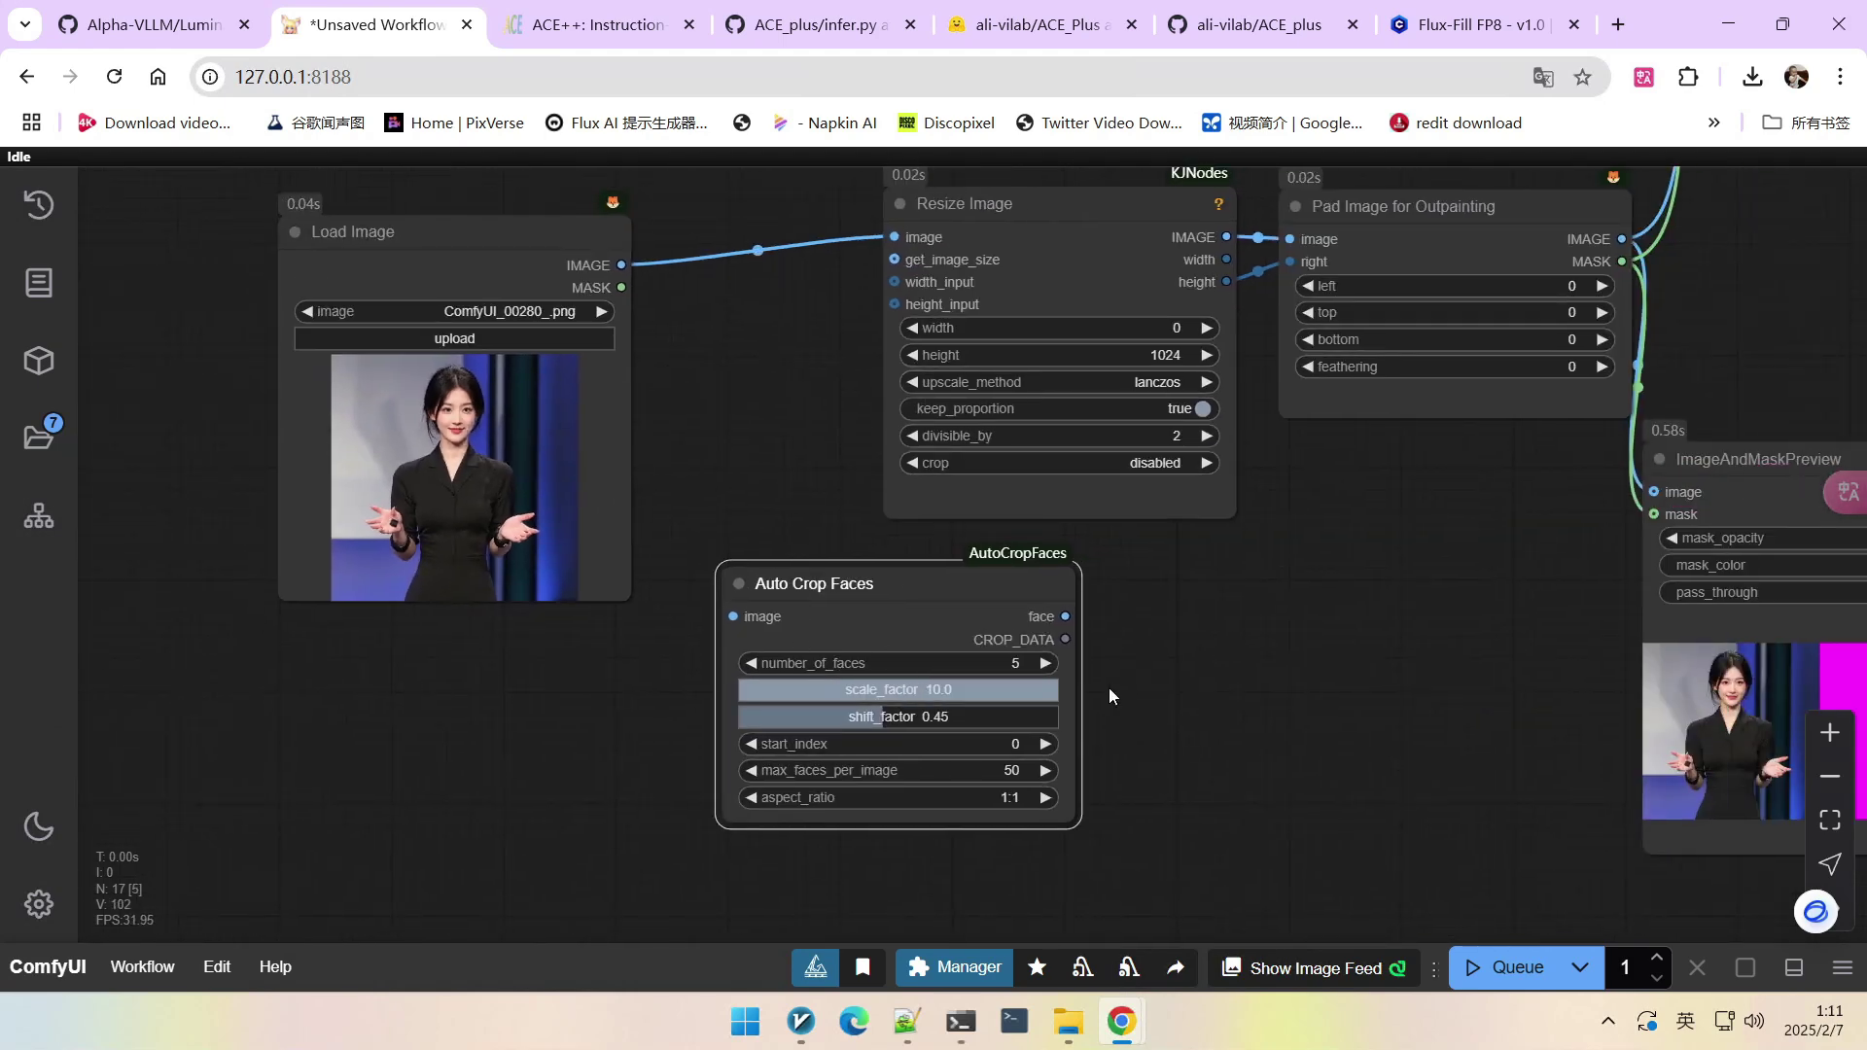
left_click_drag(618, 266, 734, 616)
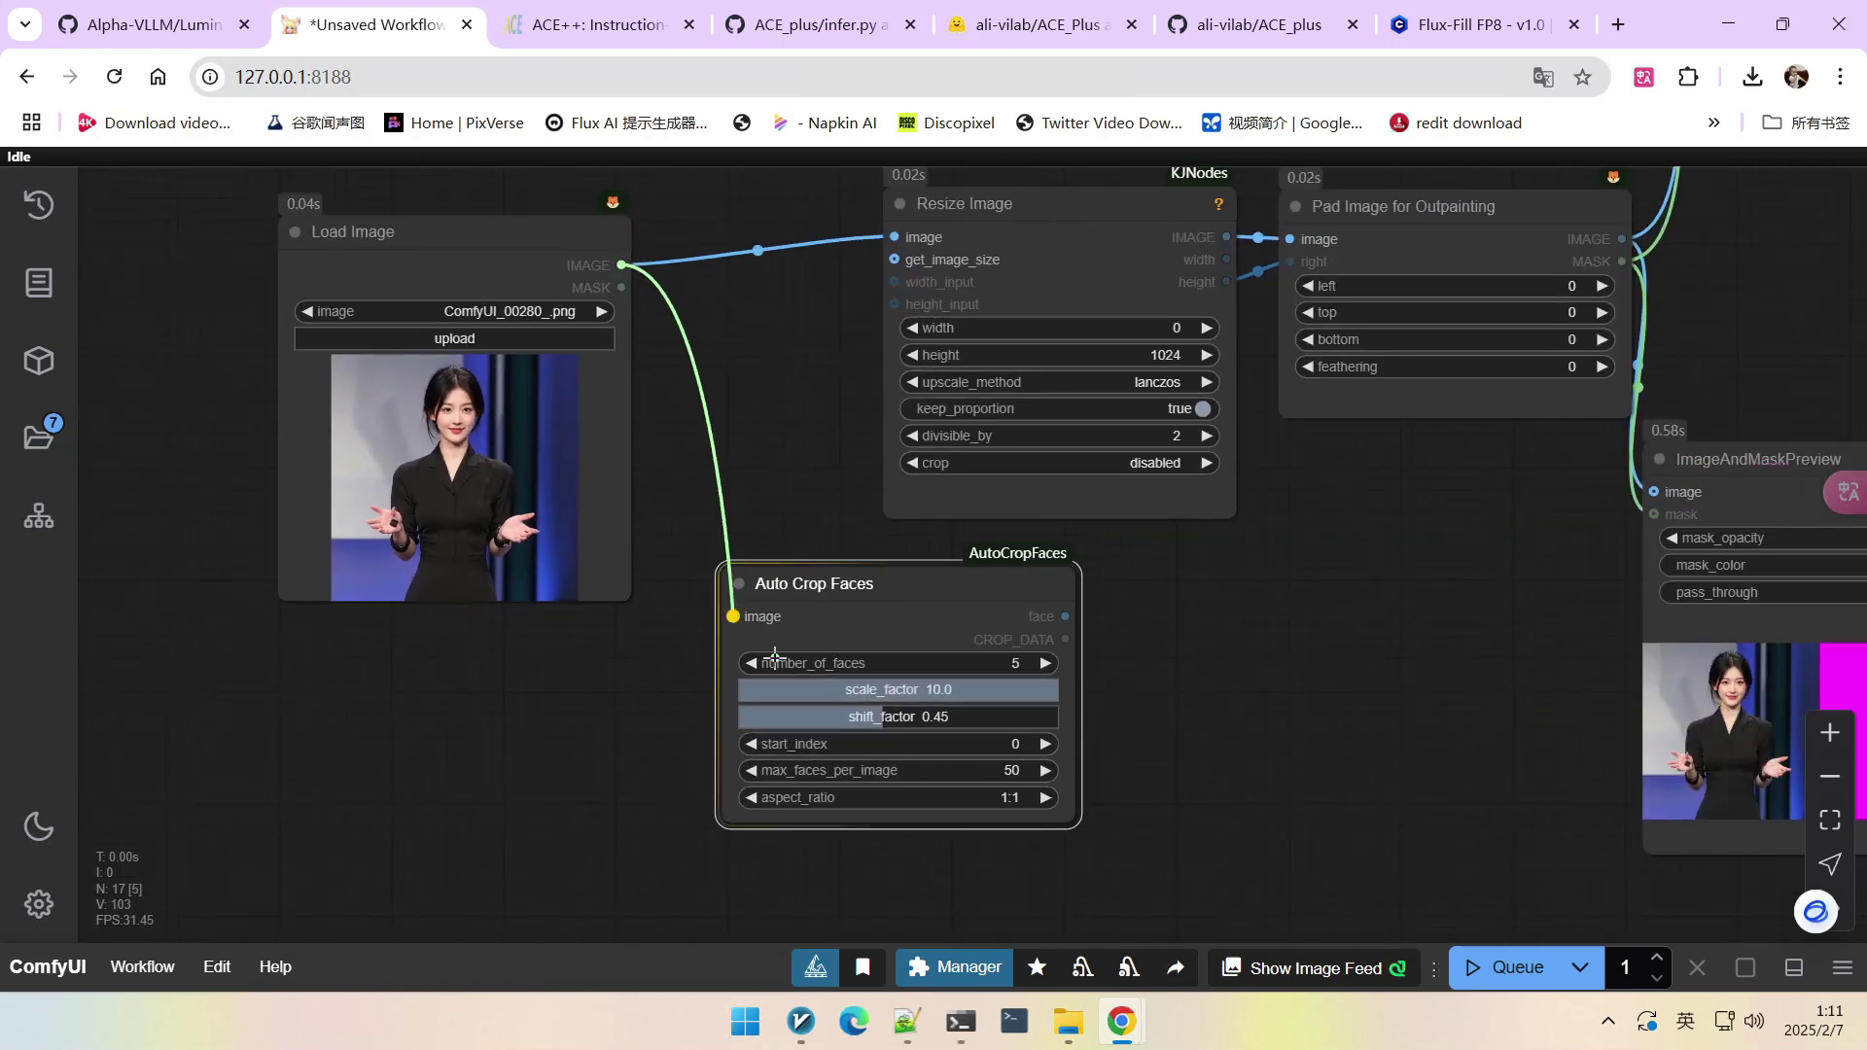
Mute the KSampler node so that image generation is skipped.
scroll(1151, 633, "down", 1)
left_click_drag(1150, 633, 794, 650)
scroll(794, 650, "down", 2)
left_click_drag(1437, 492, 1138, 742)
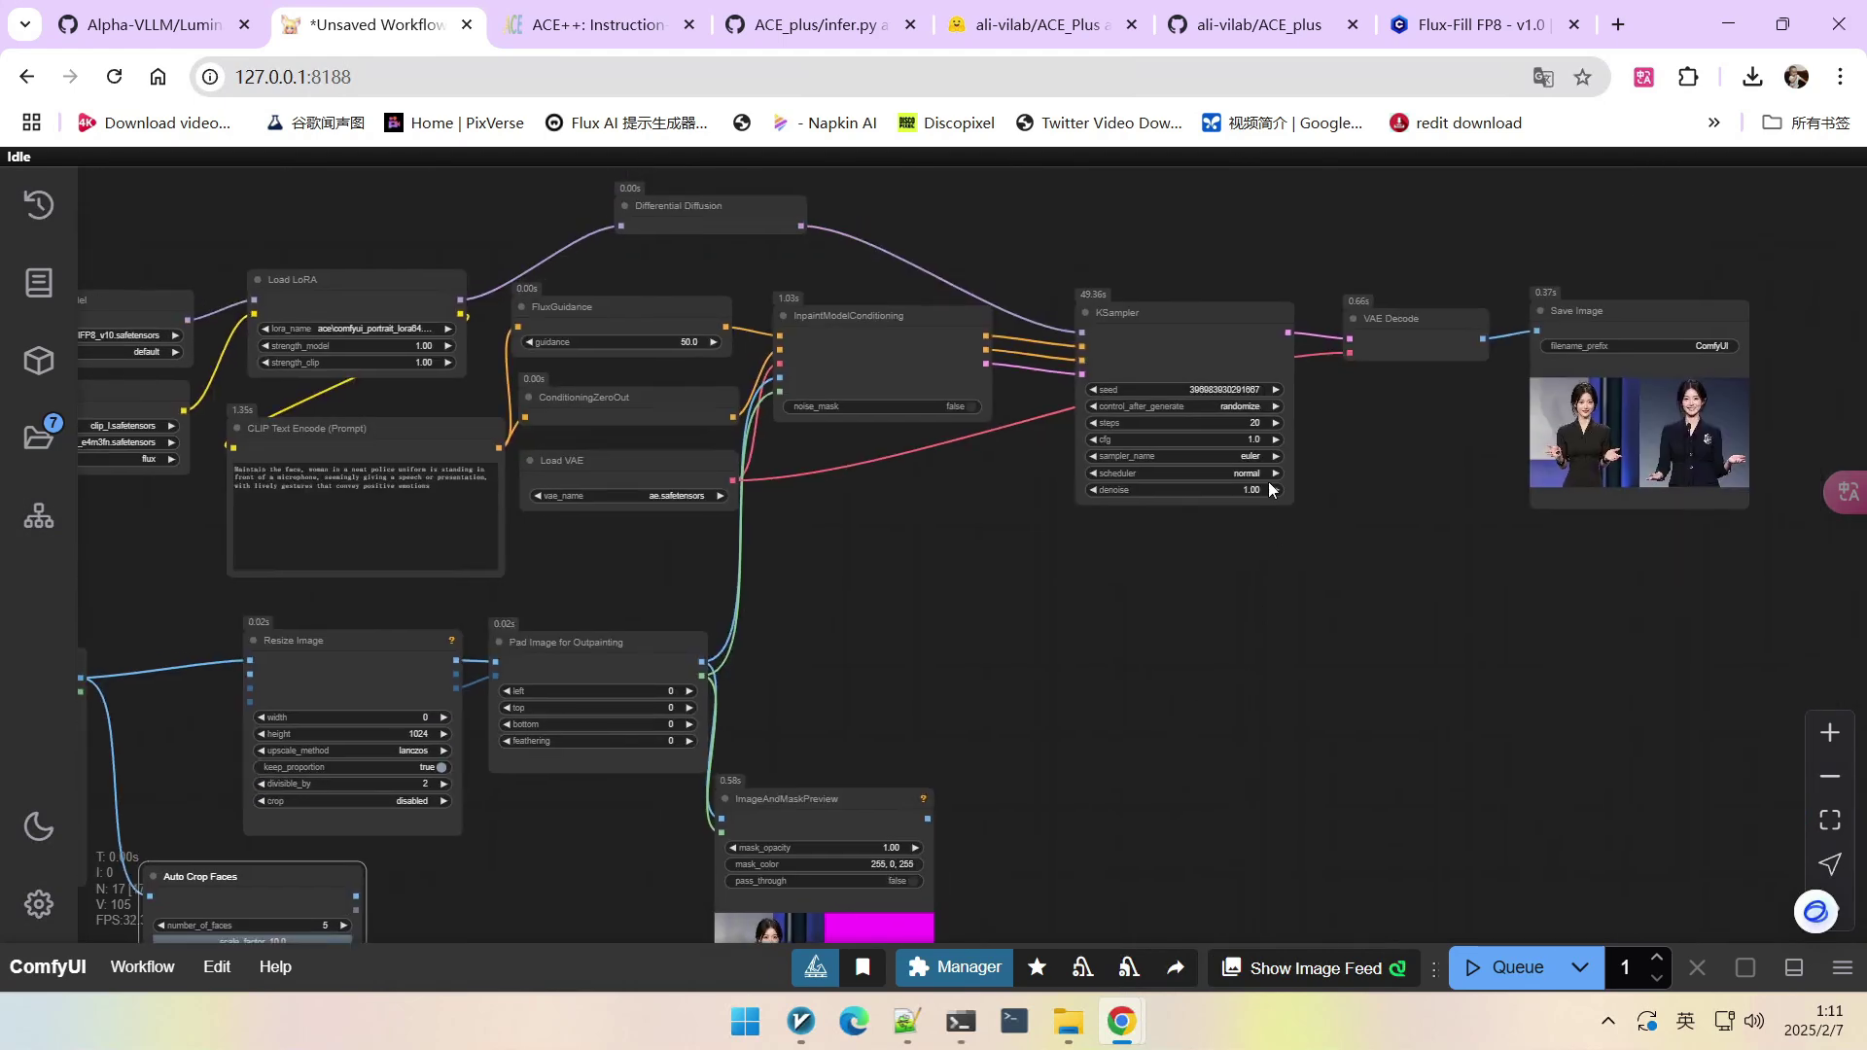
scroll(1167, 305, "up", 2)
left_click(1167, 331)
scroll(1167, 331, "down", 1)
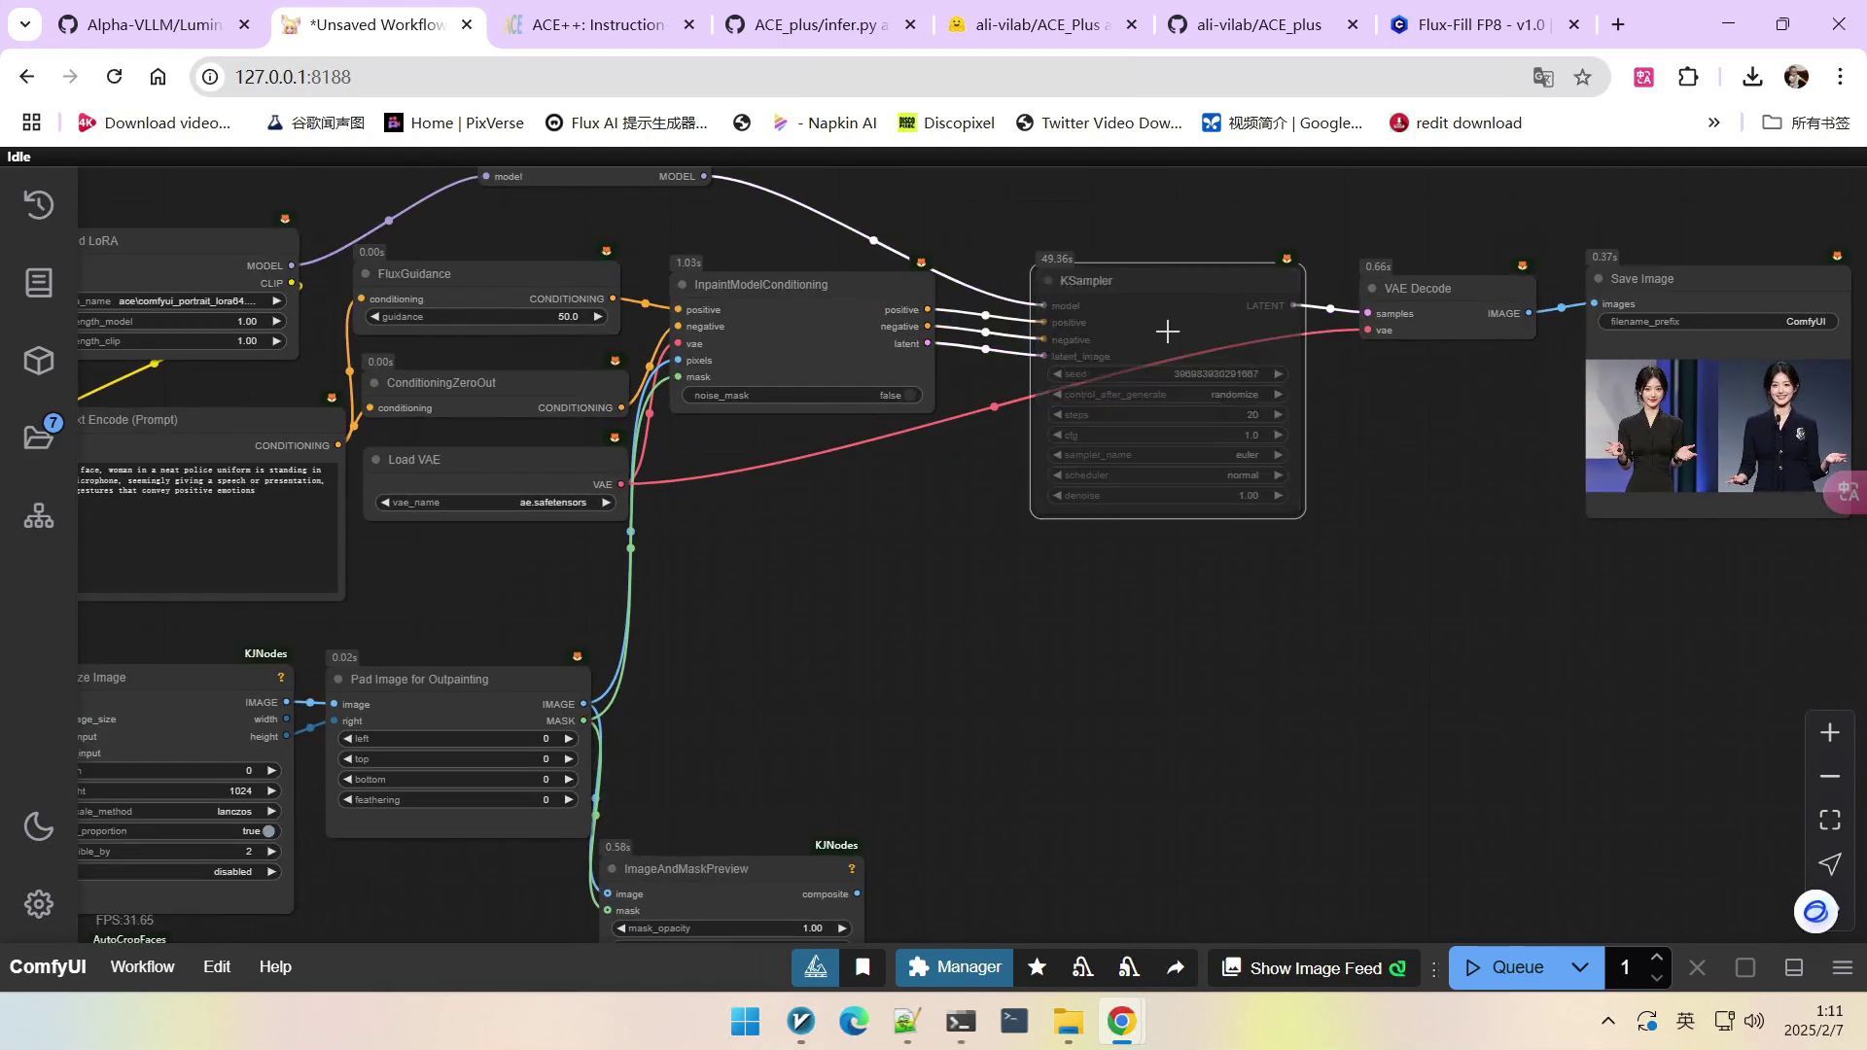
Attach a Preview Image node to the face output of Auto Crop Faces and run the workflow to preview the crop.
scroll(1076, 613, "down", 1)
left_click_drag(1075, 612, 1296, 317)
scroll(767, 522, "up", 1)
scroll(767, 522, "up", 2)
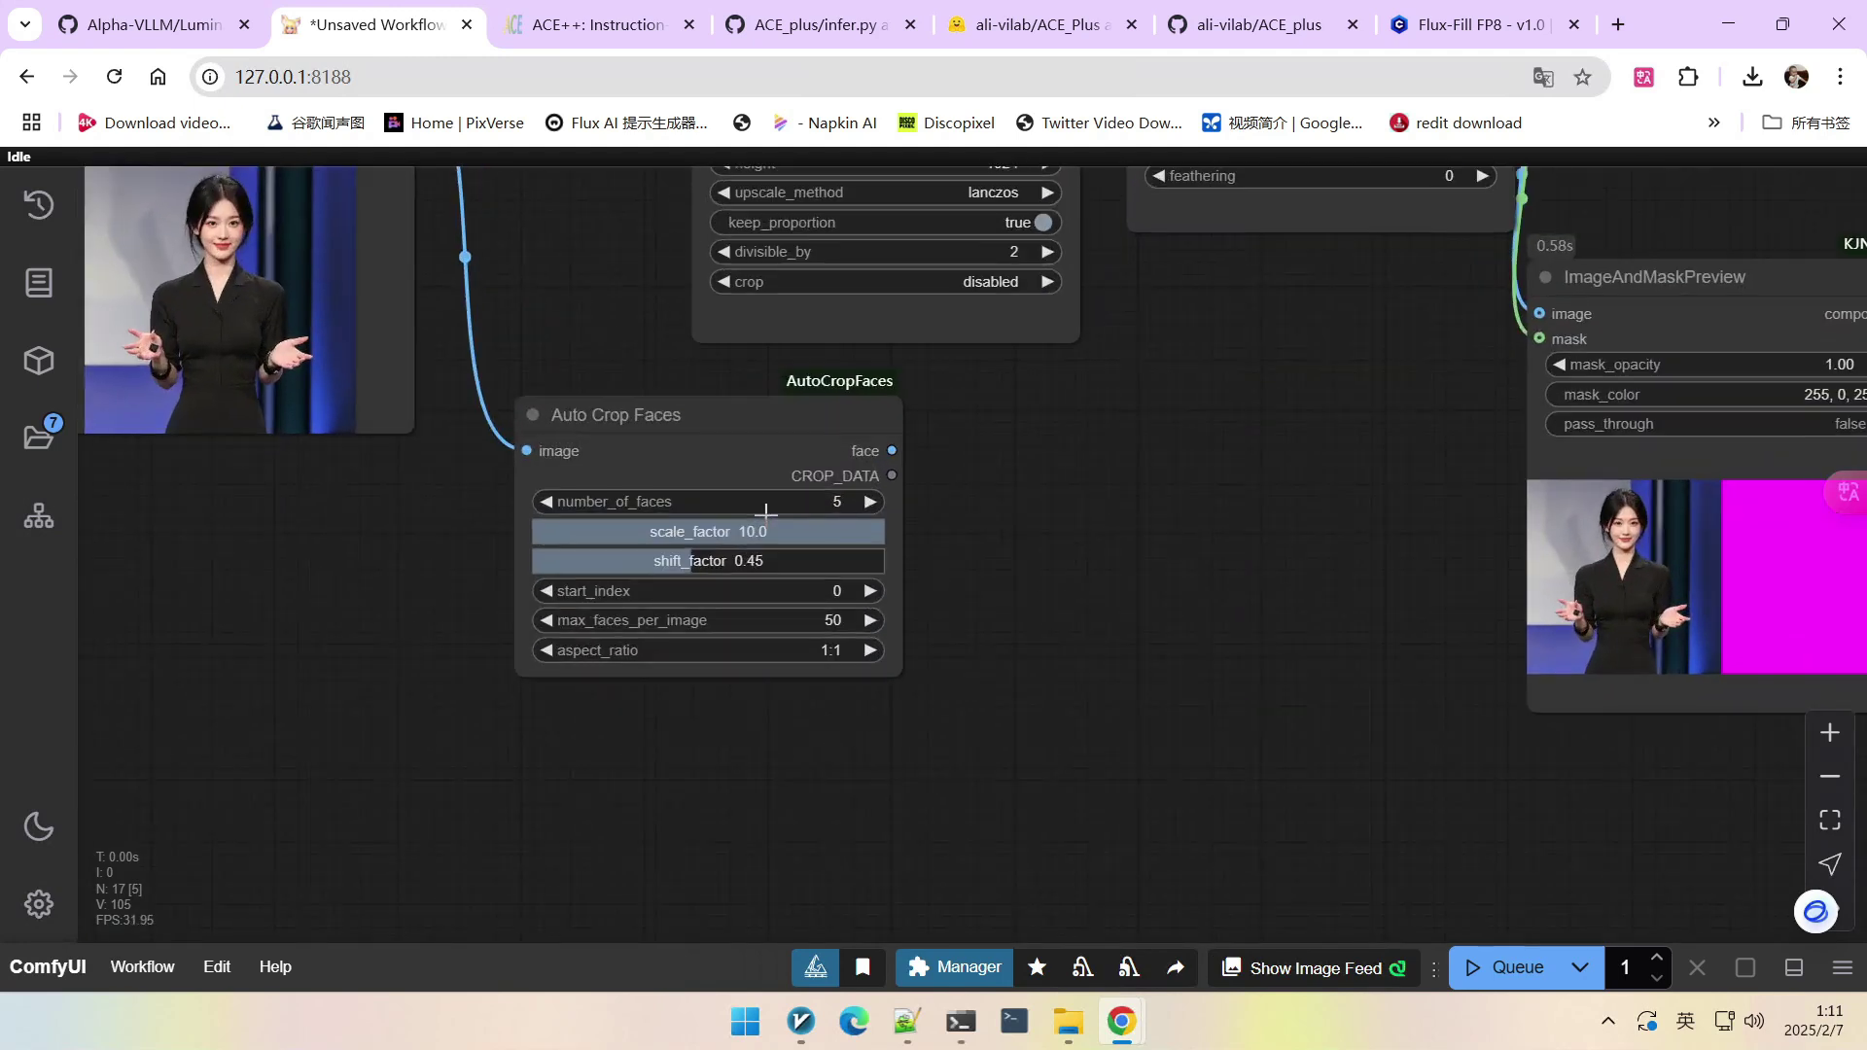
scroll(749, 681, "up", 1)
scroll(836, 684, "down", 3)
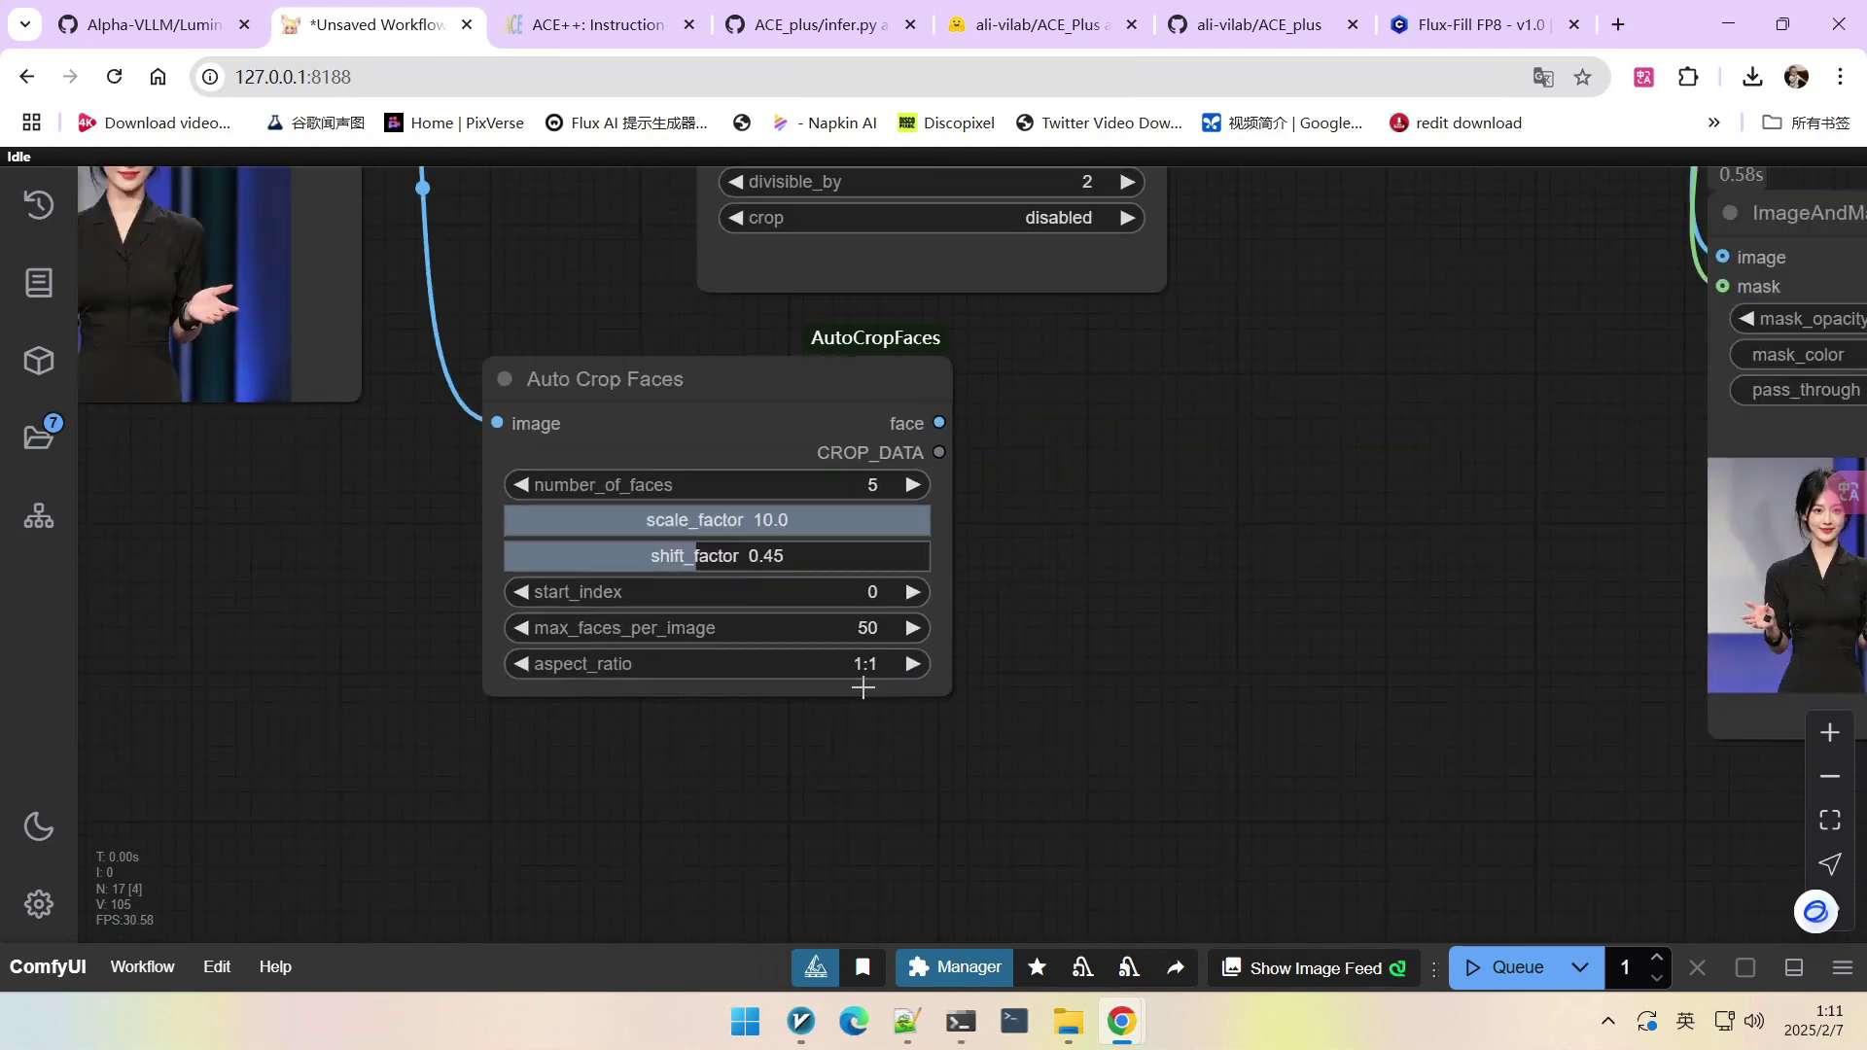
scroll(1054, 559, "down", 2)
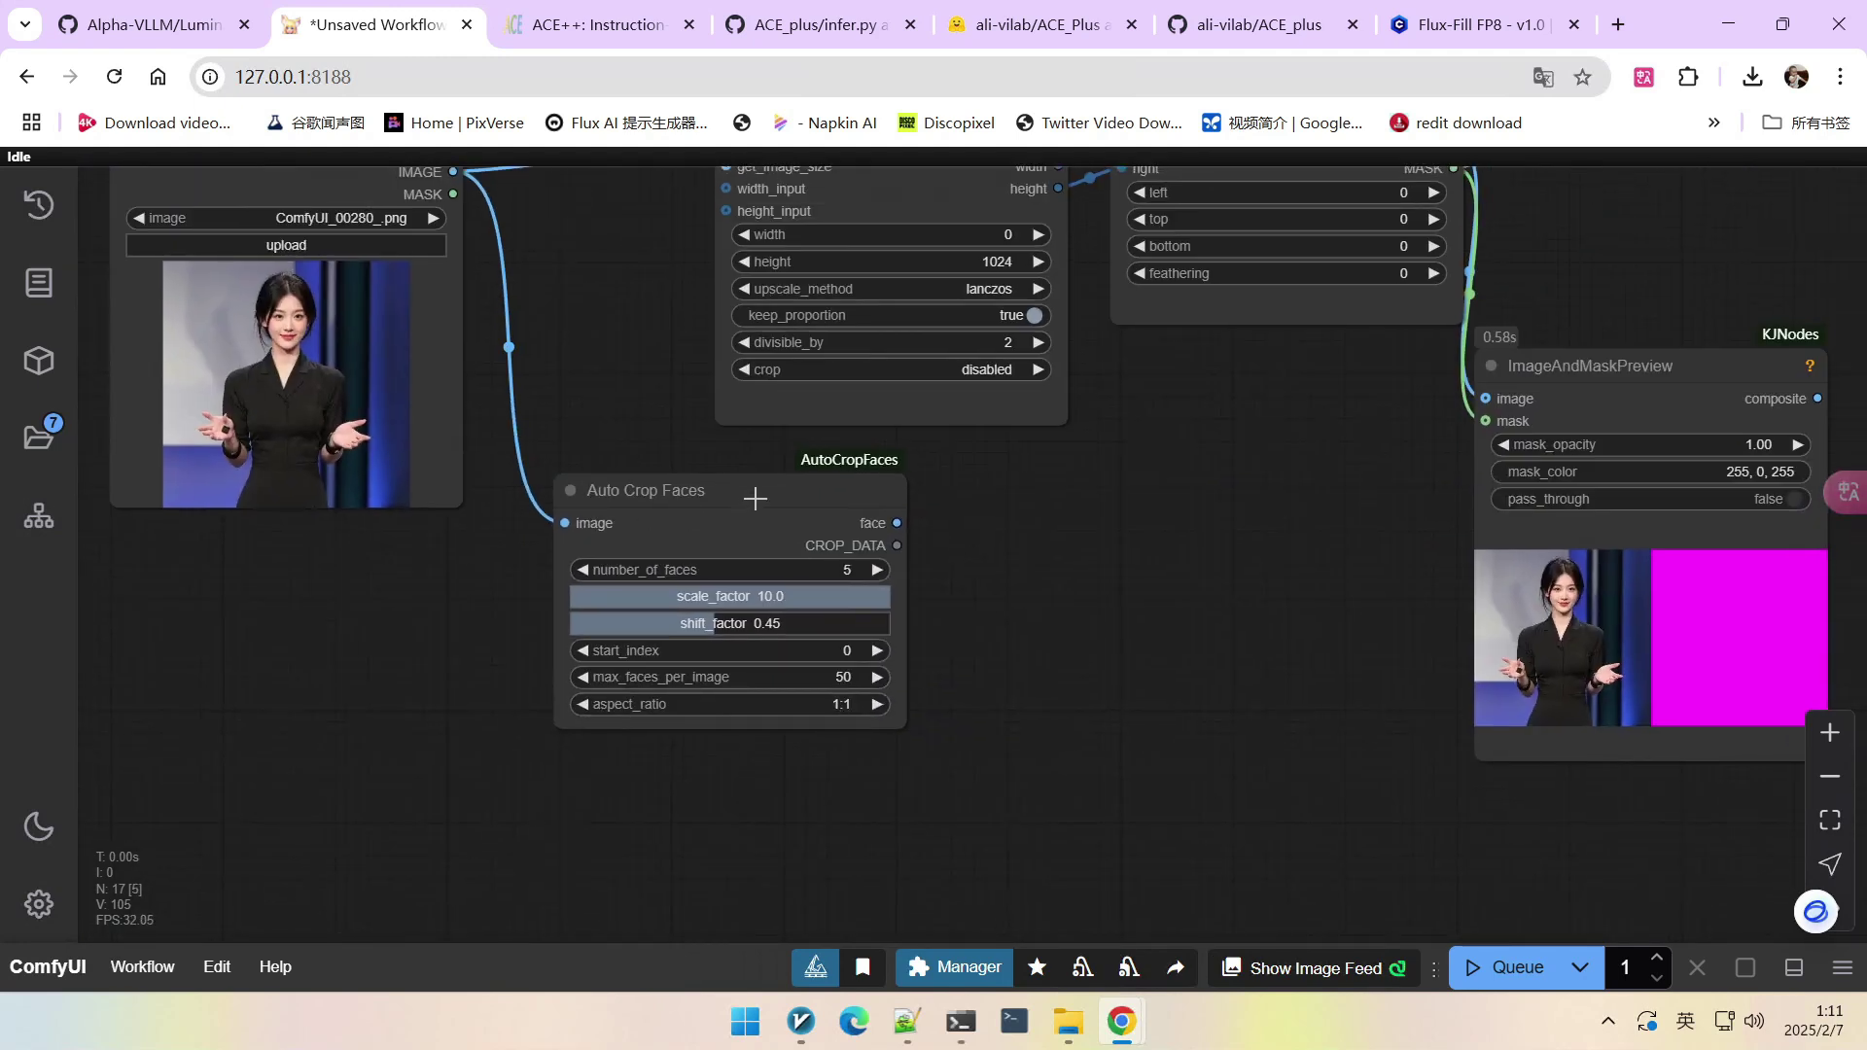
left_click_drag(754, 496, 685, 508)
scroll(684, 508, "down", 1)
left_click_drag(837, 533, 931, 502)
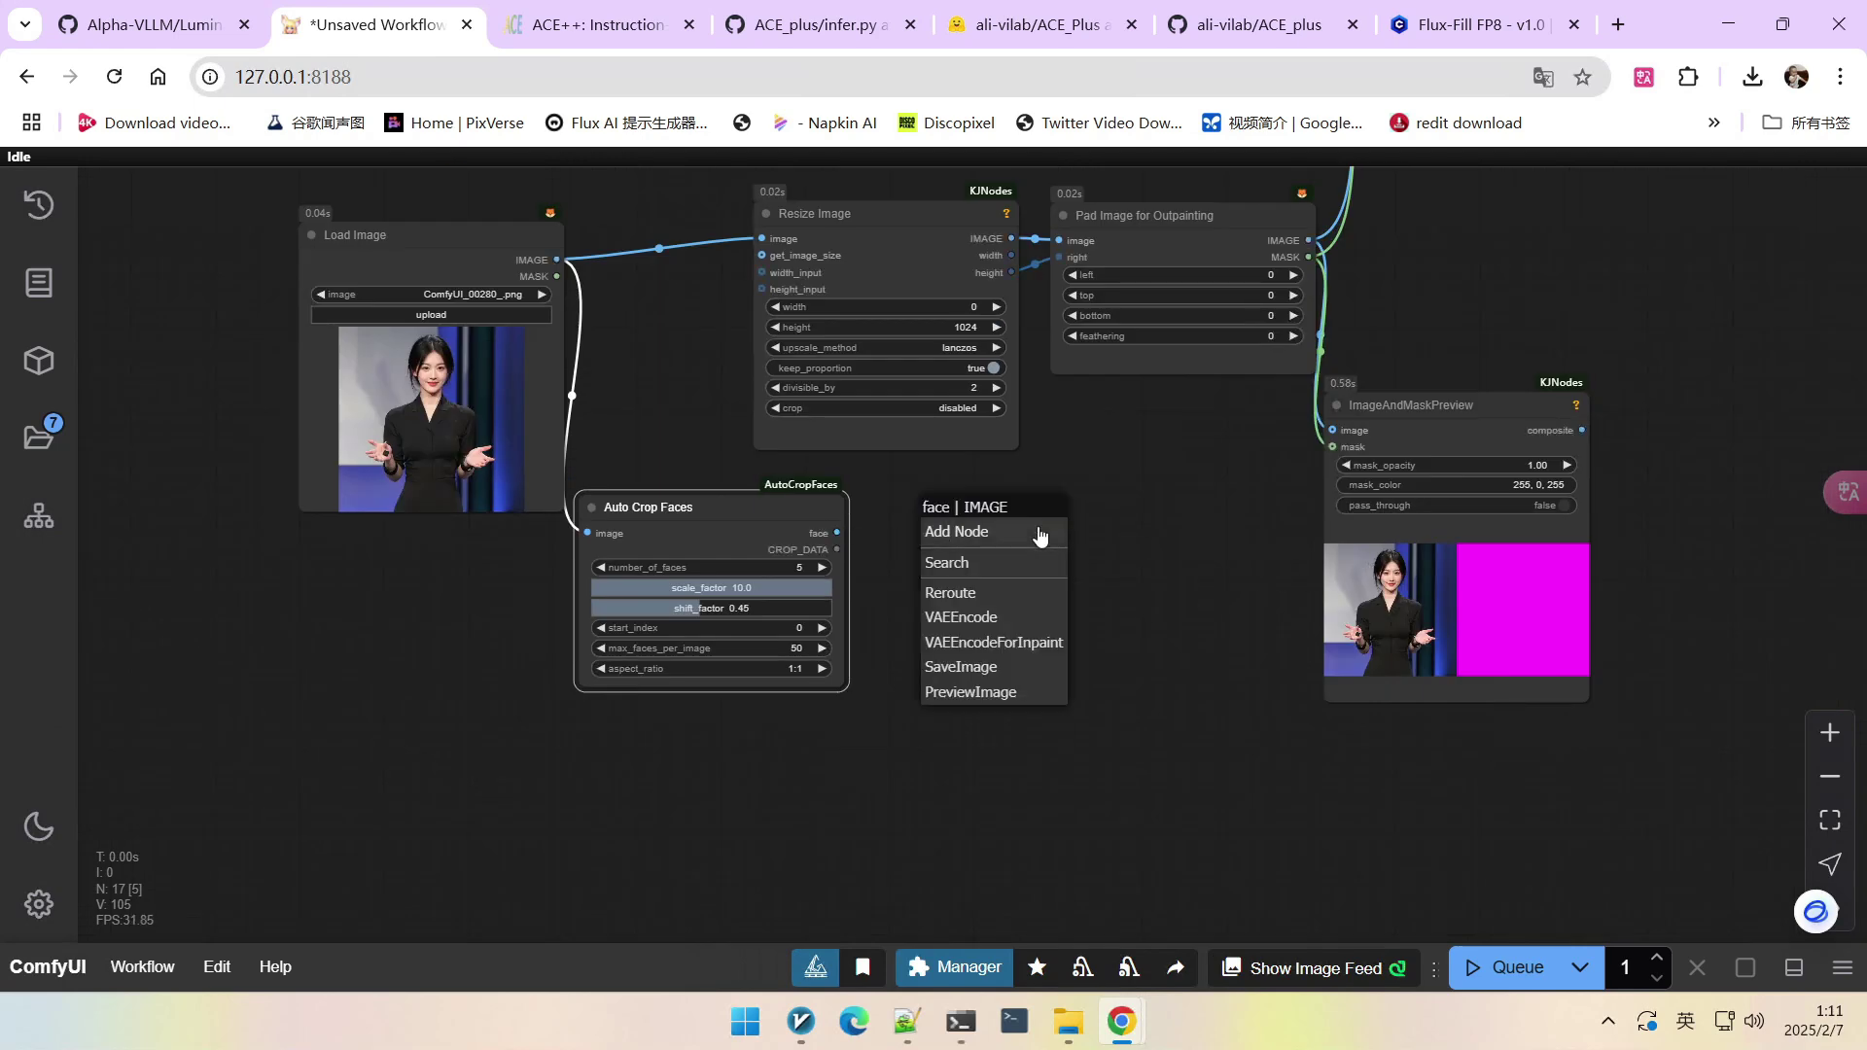
left_click(982, 697)
left_click(1504, 966)
scroll(1109, 619, "up", 4)
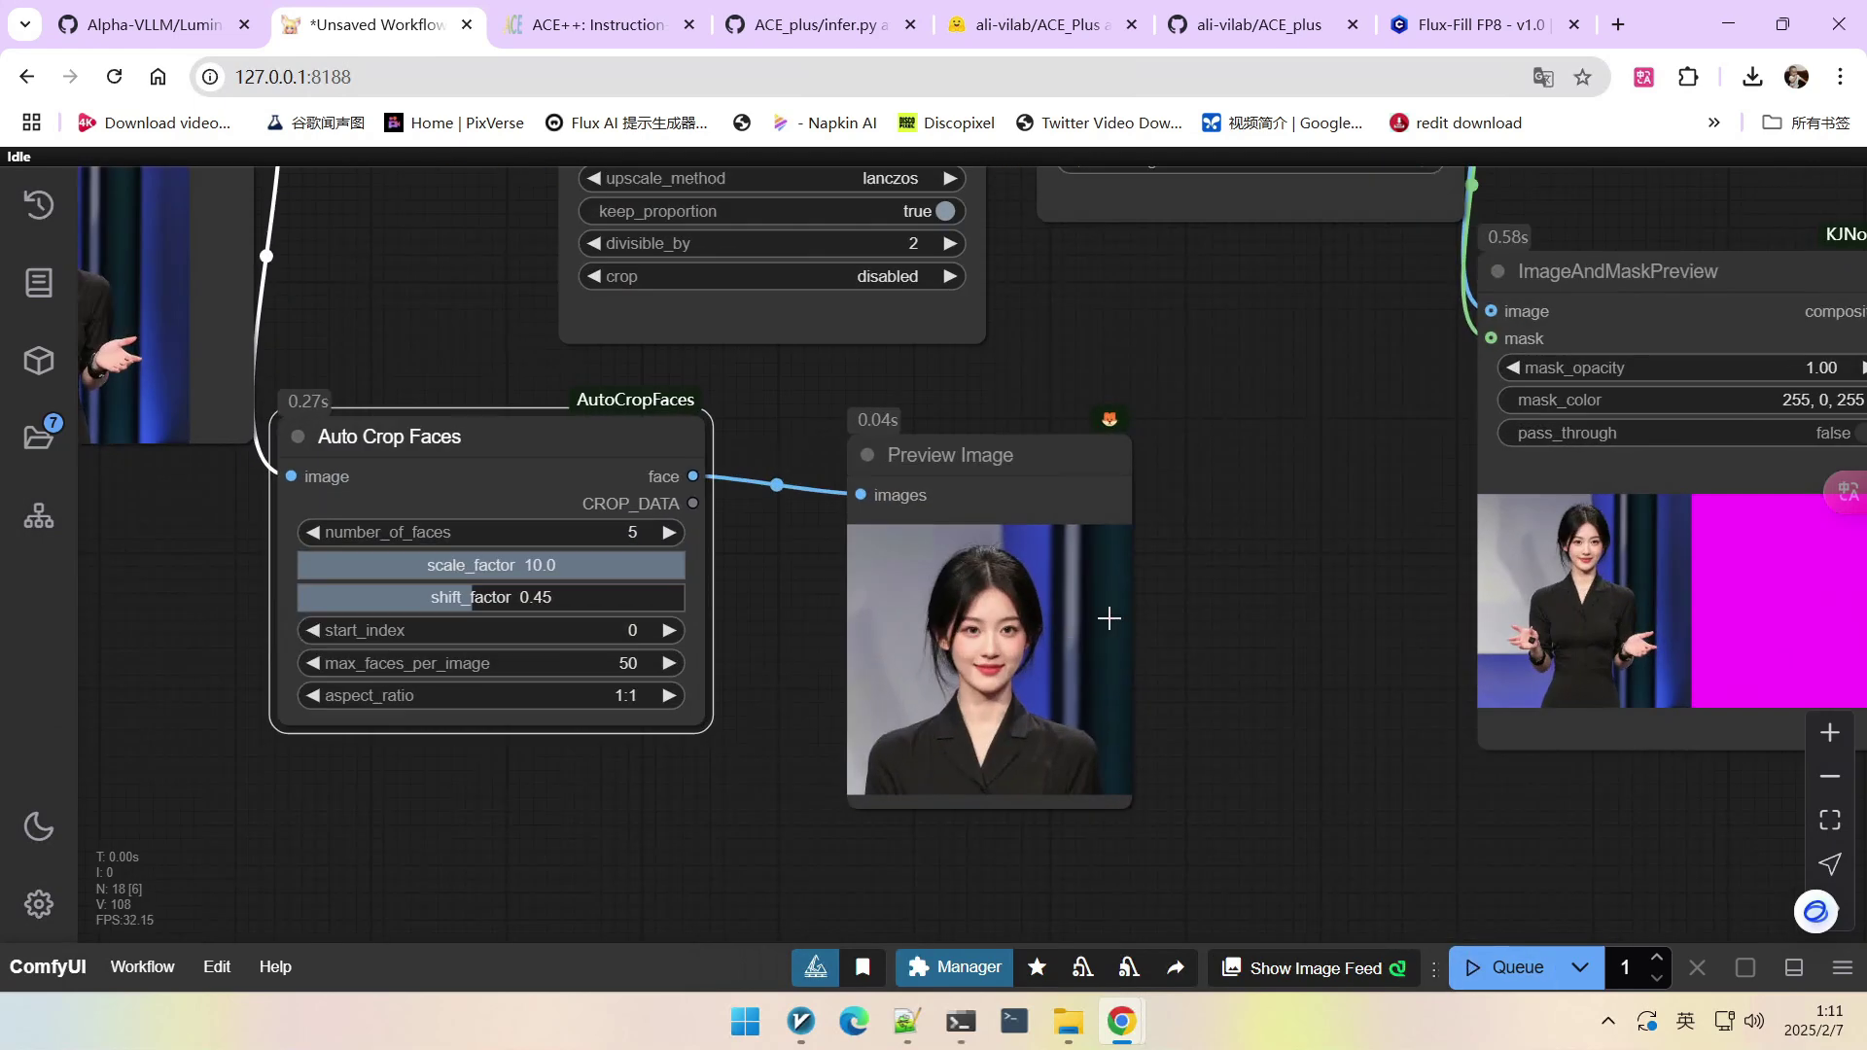
Connect the face output of Auto Crop Faces to the image input of Resize Image, replacing the direct Load Image connection.
scroll(1005, 632, "down", 4)
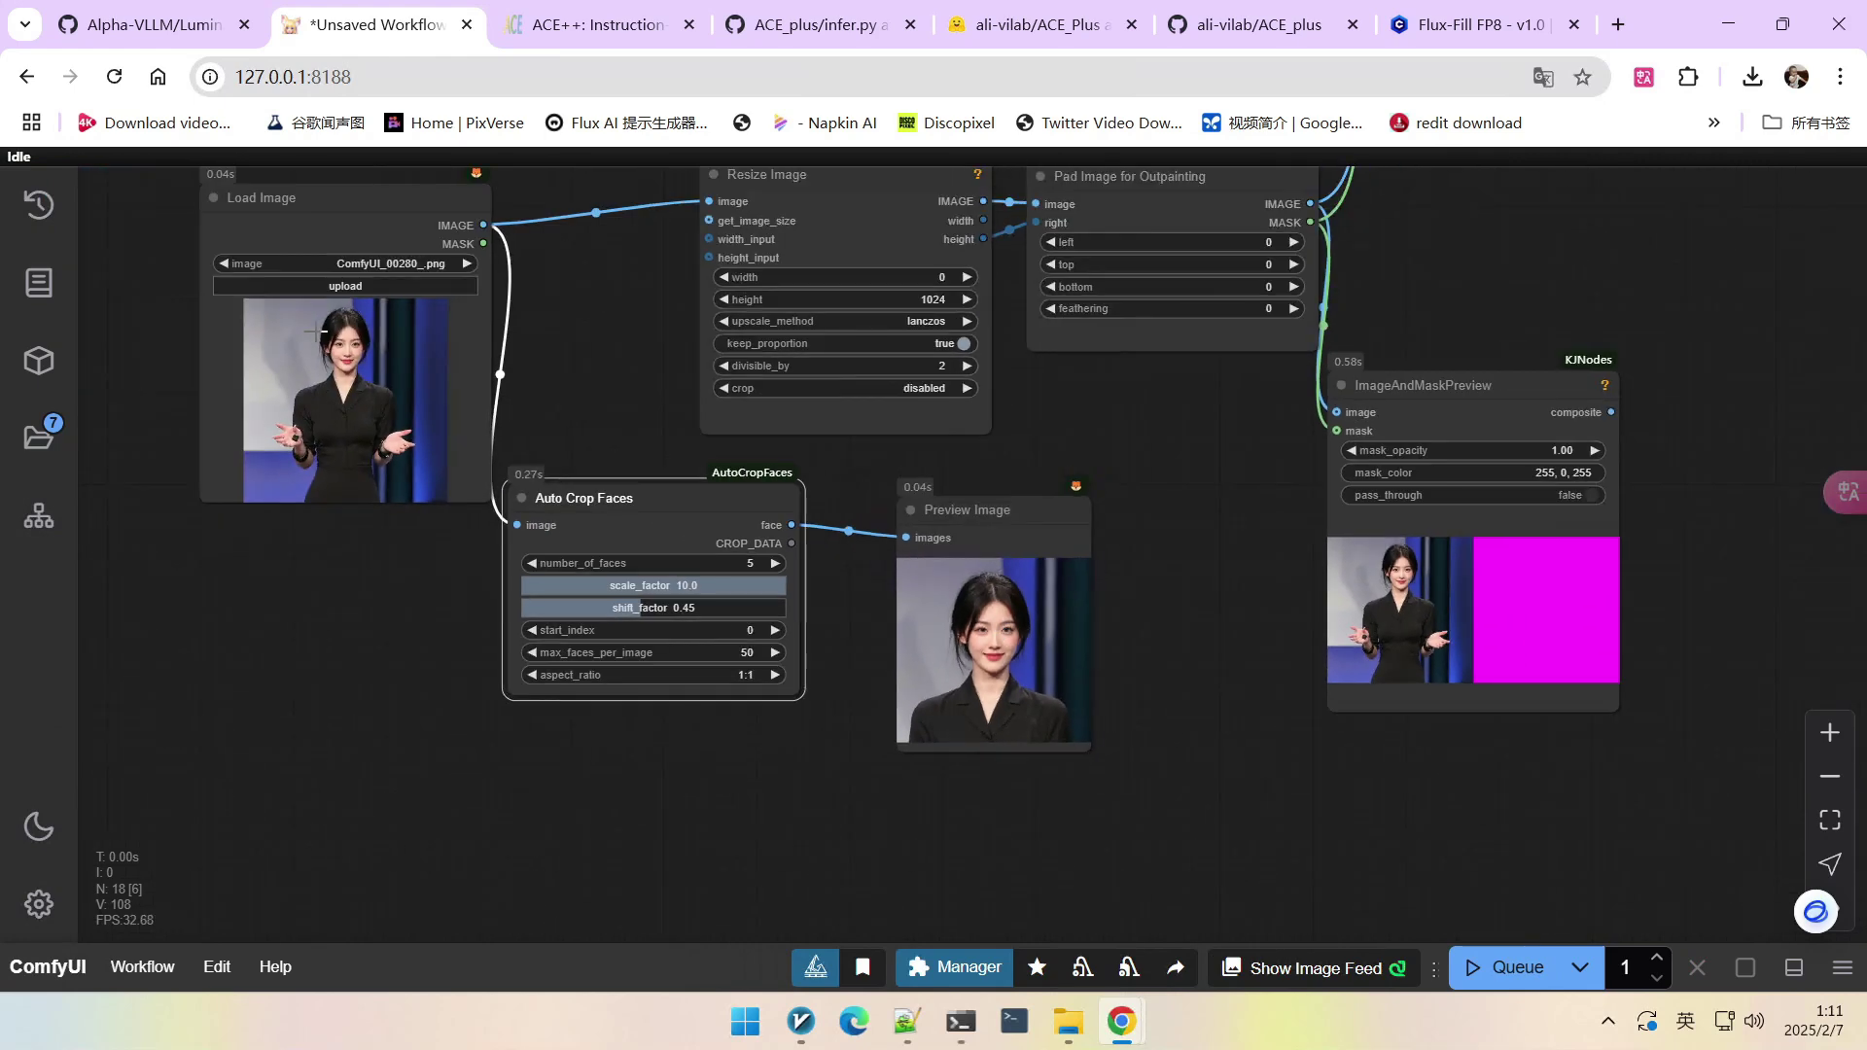
scroll(315, 402, "up", 3)
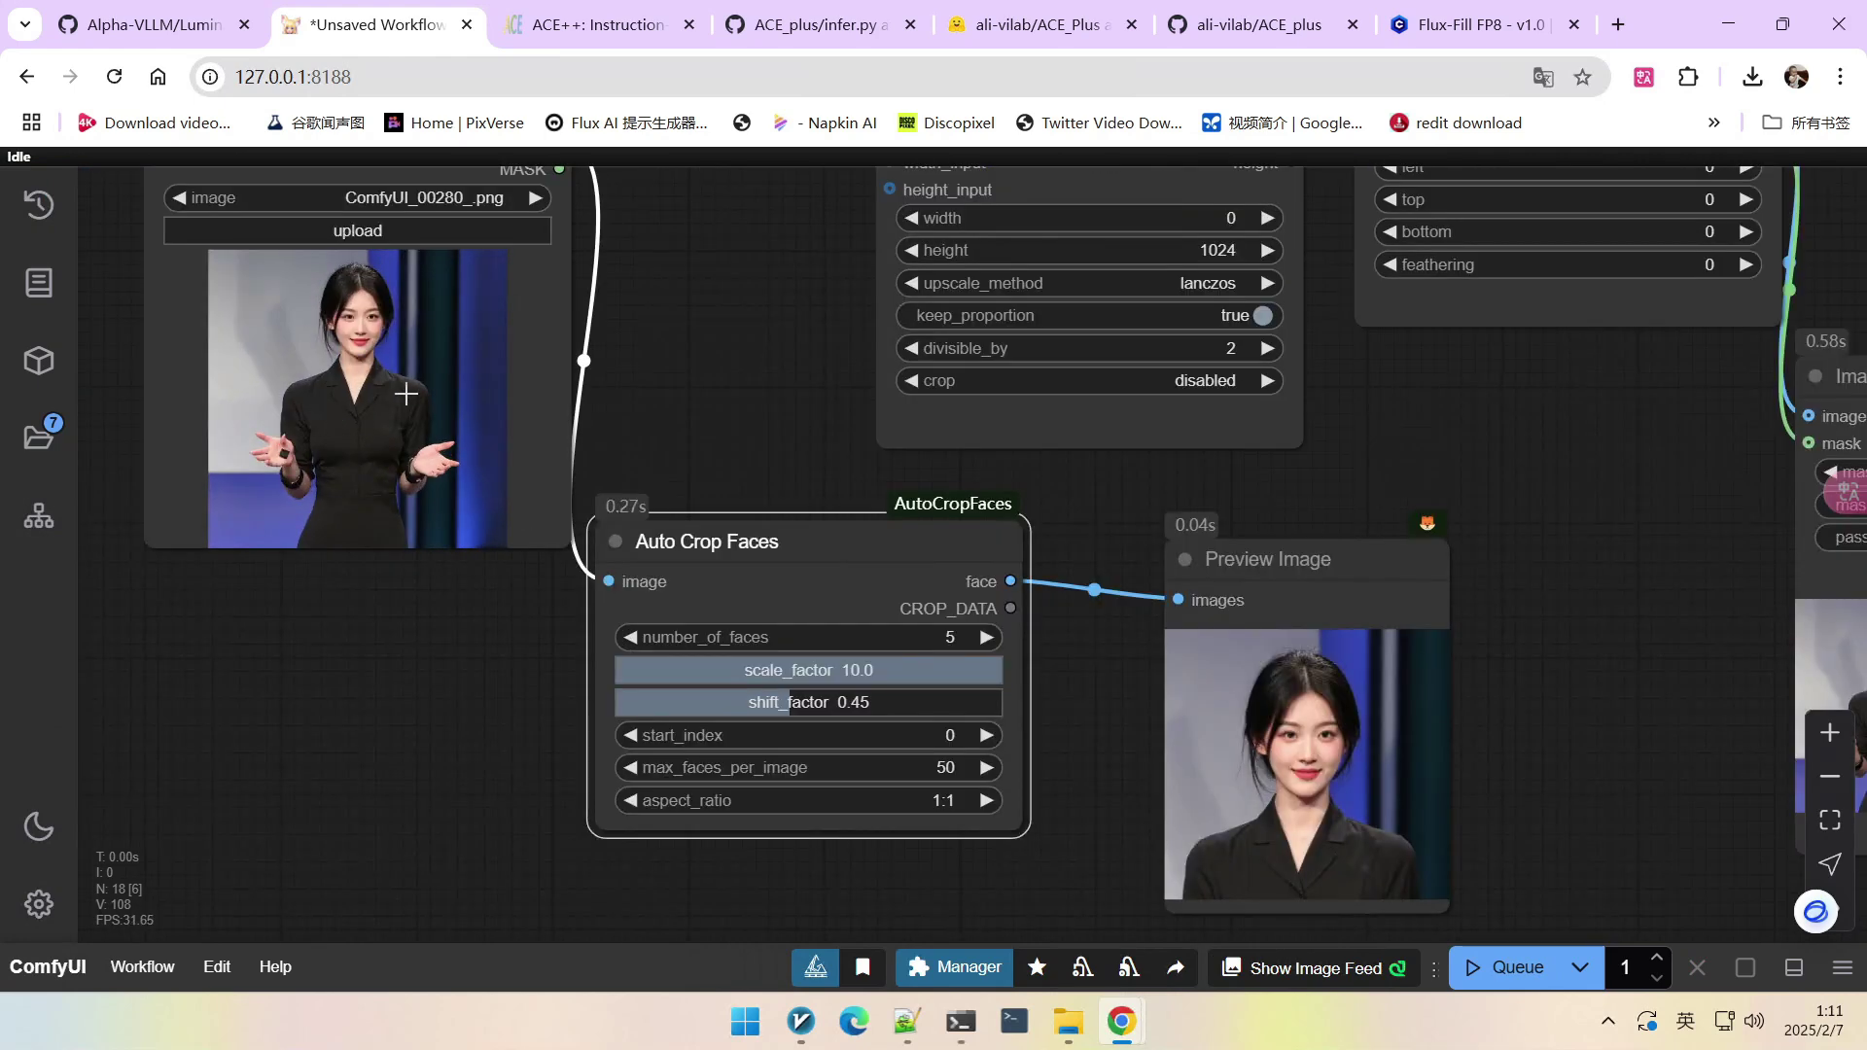
scroll(379, 405, "down", 4)
scroll(982, 620, "up", 3)
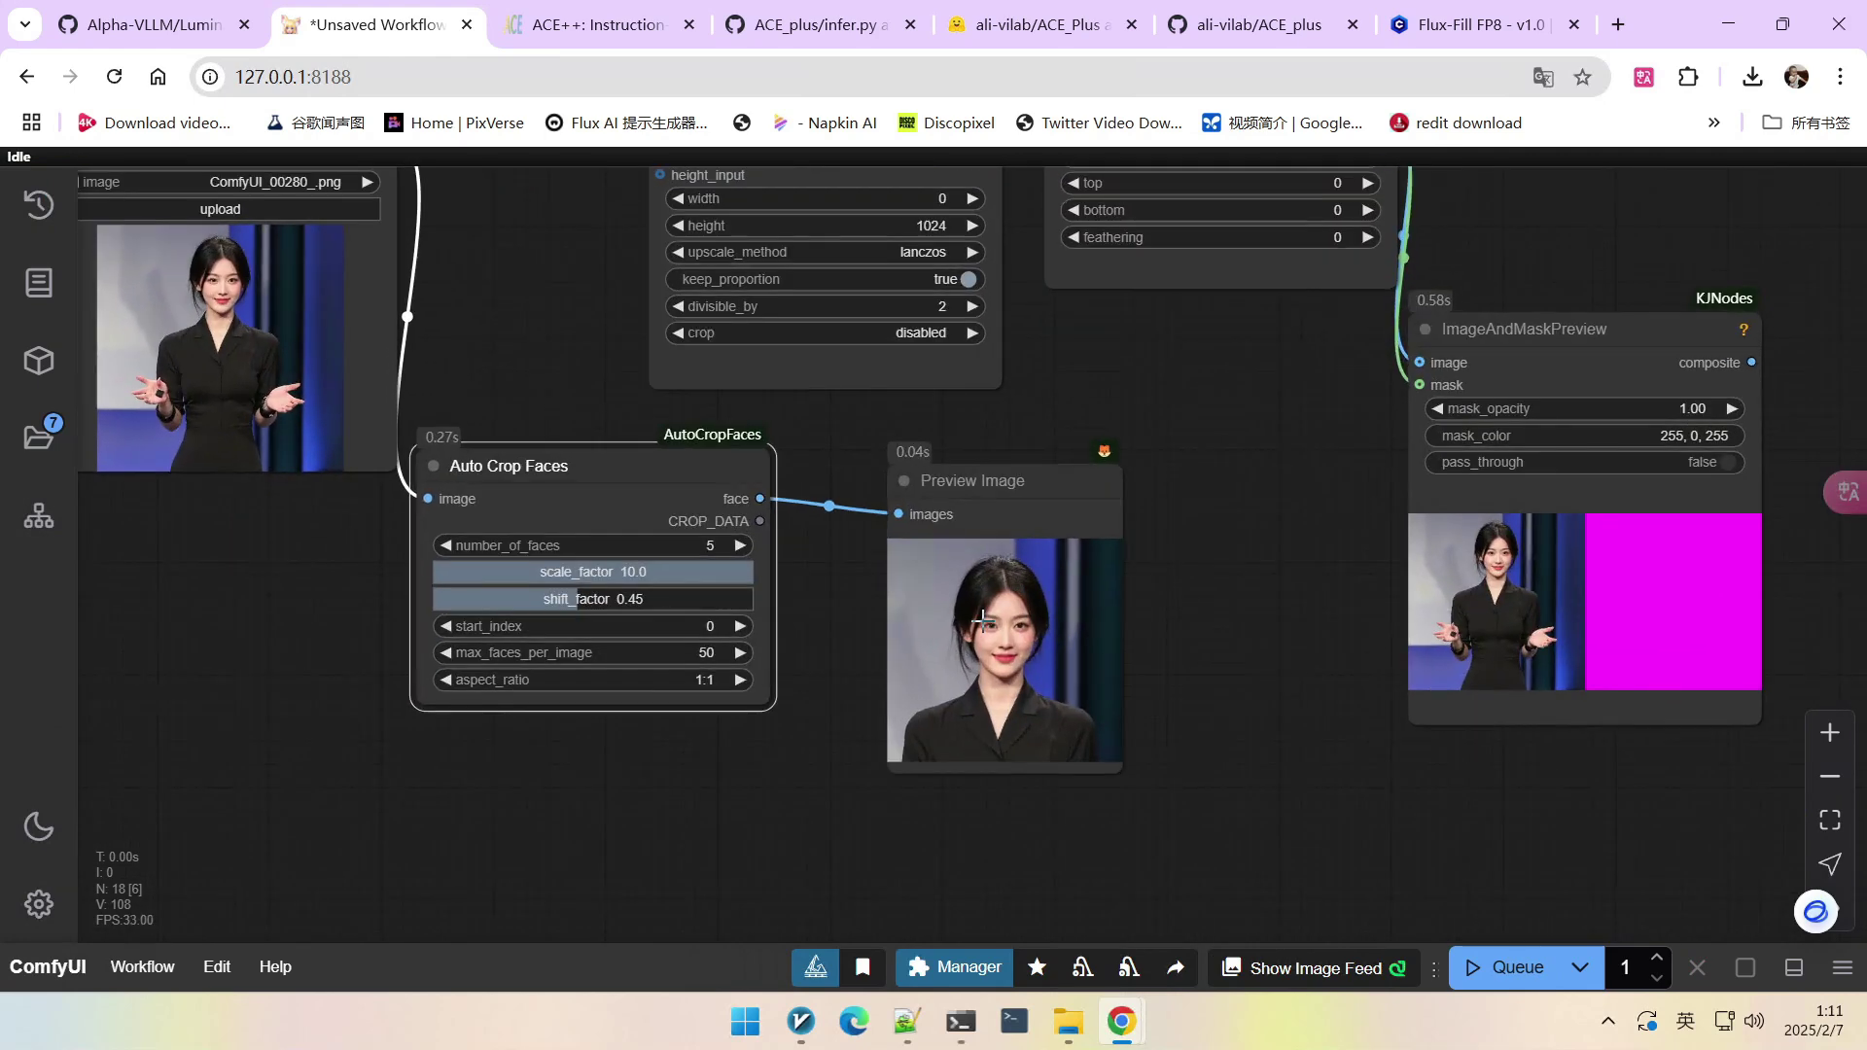
left_click_drag(861, 436, 929, 577)
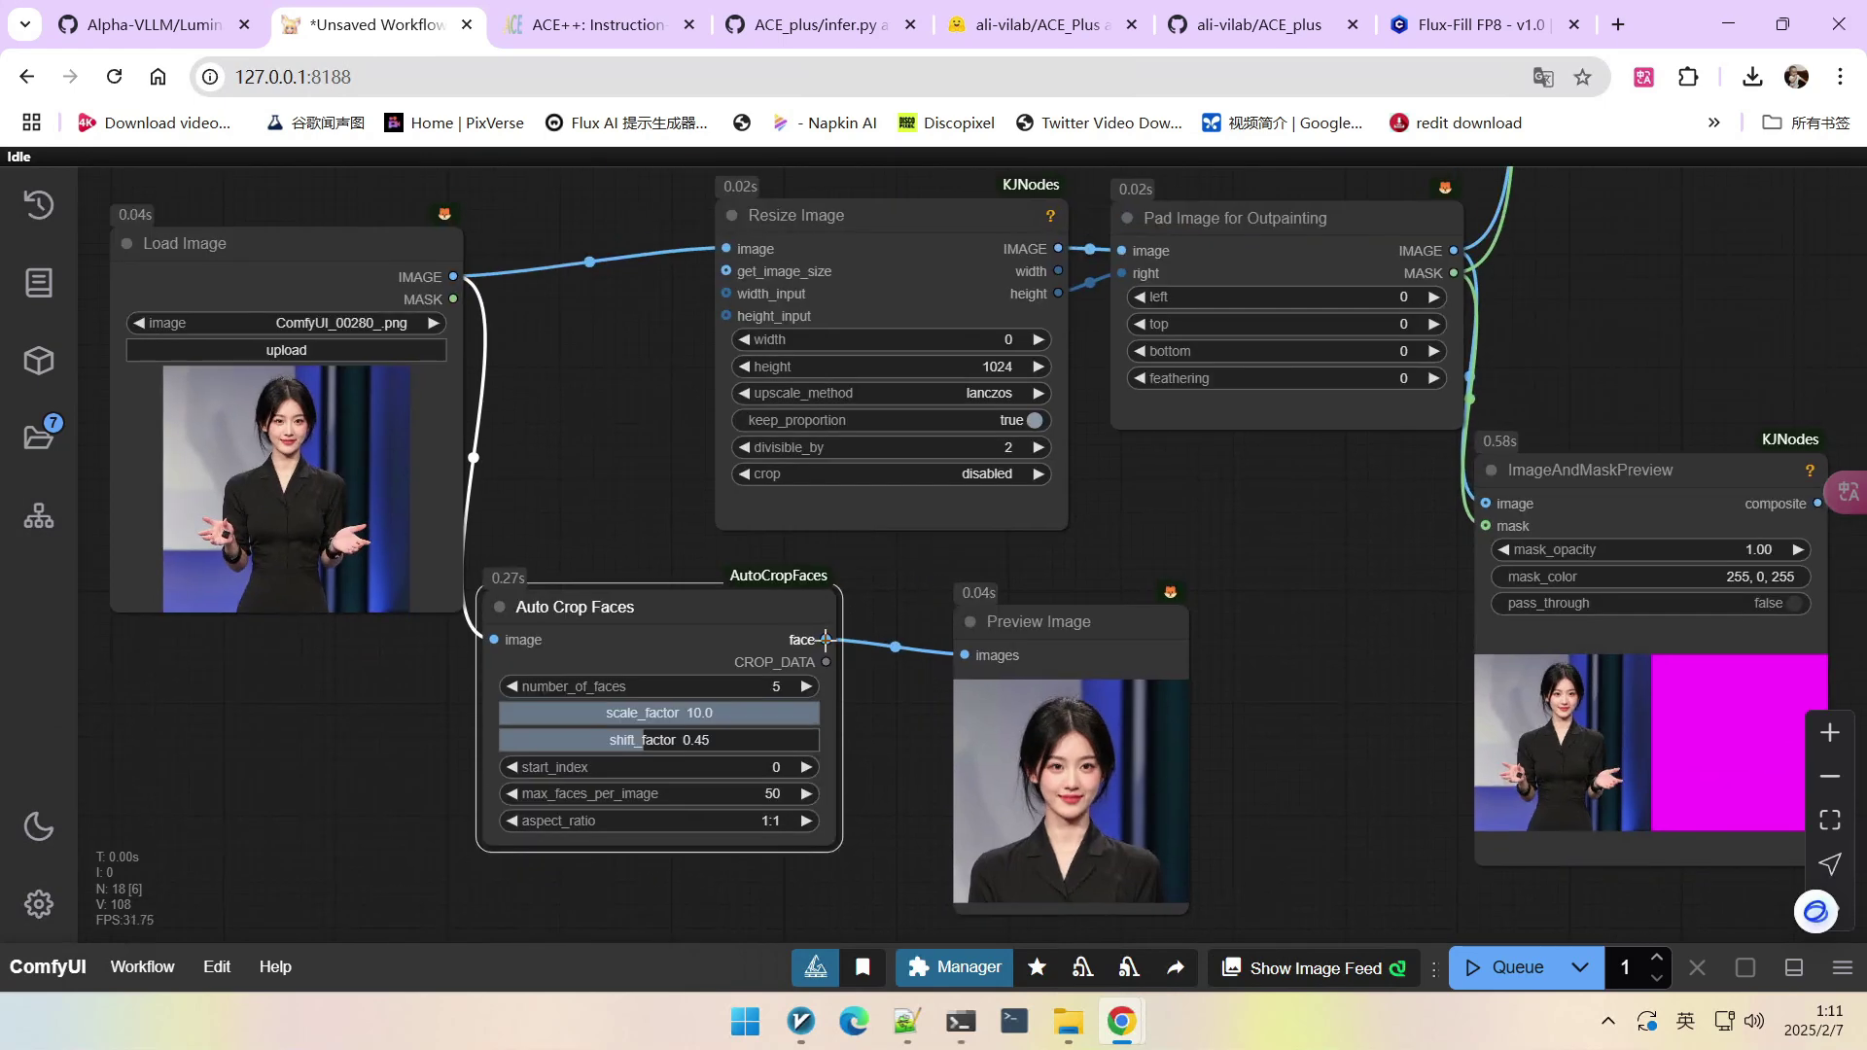
left_click_drag(827, 639, 731, 250)
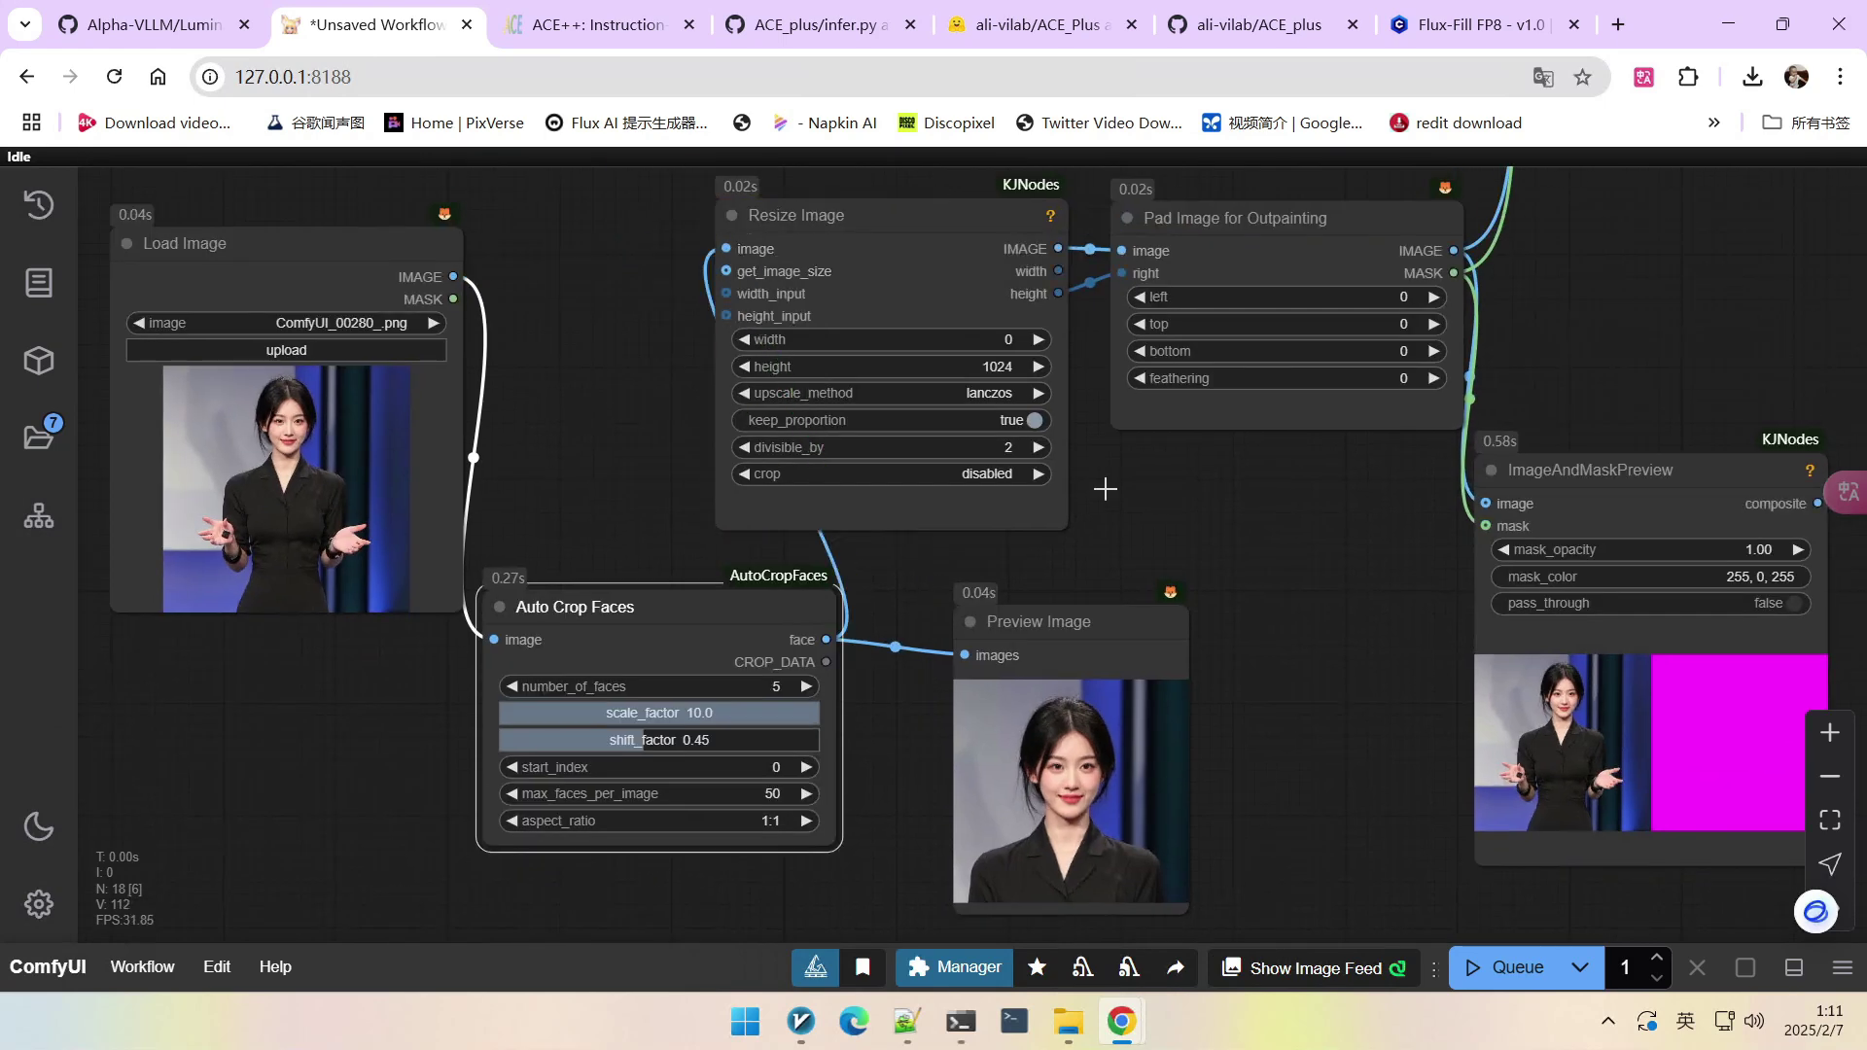
Unmute the KSampler node and set its steps to 28.
scroll(1229, 529, "down", 6)
scroll(1167, 515, "down", 2)
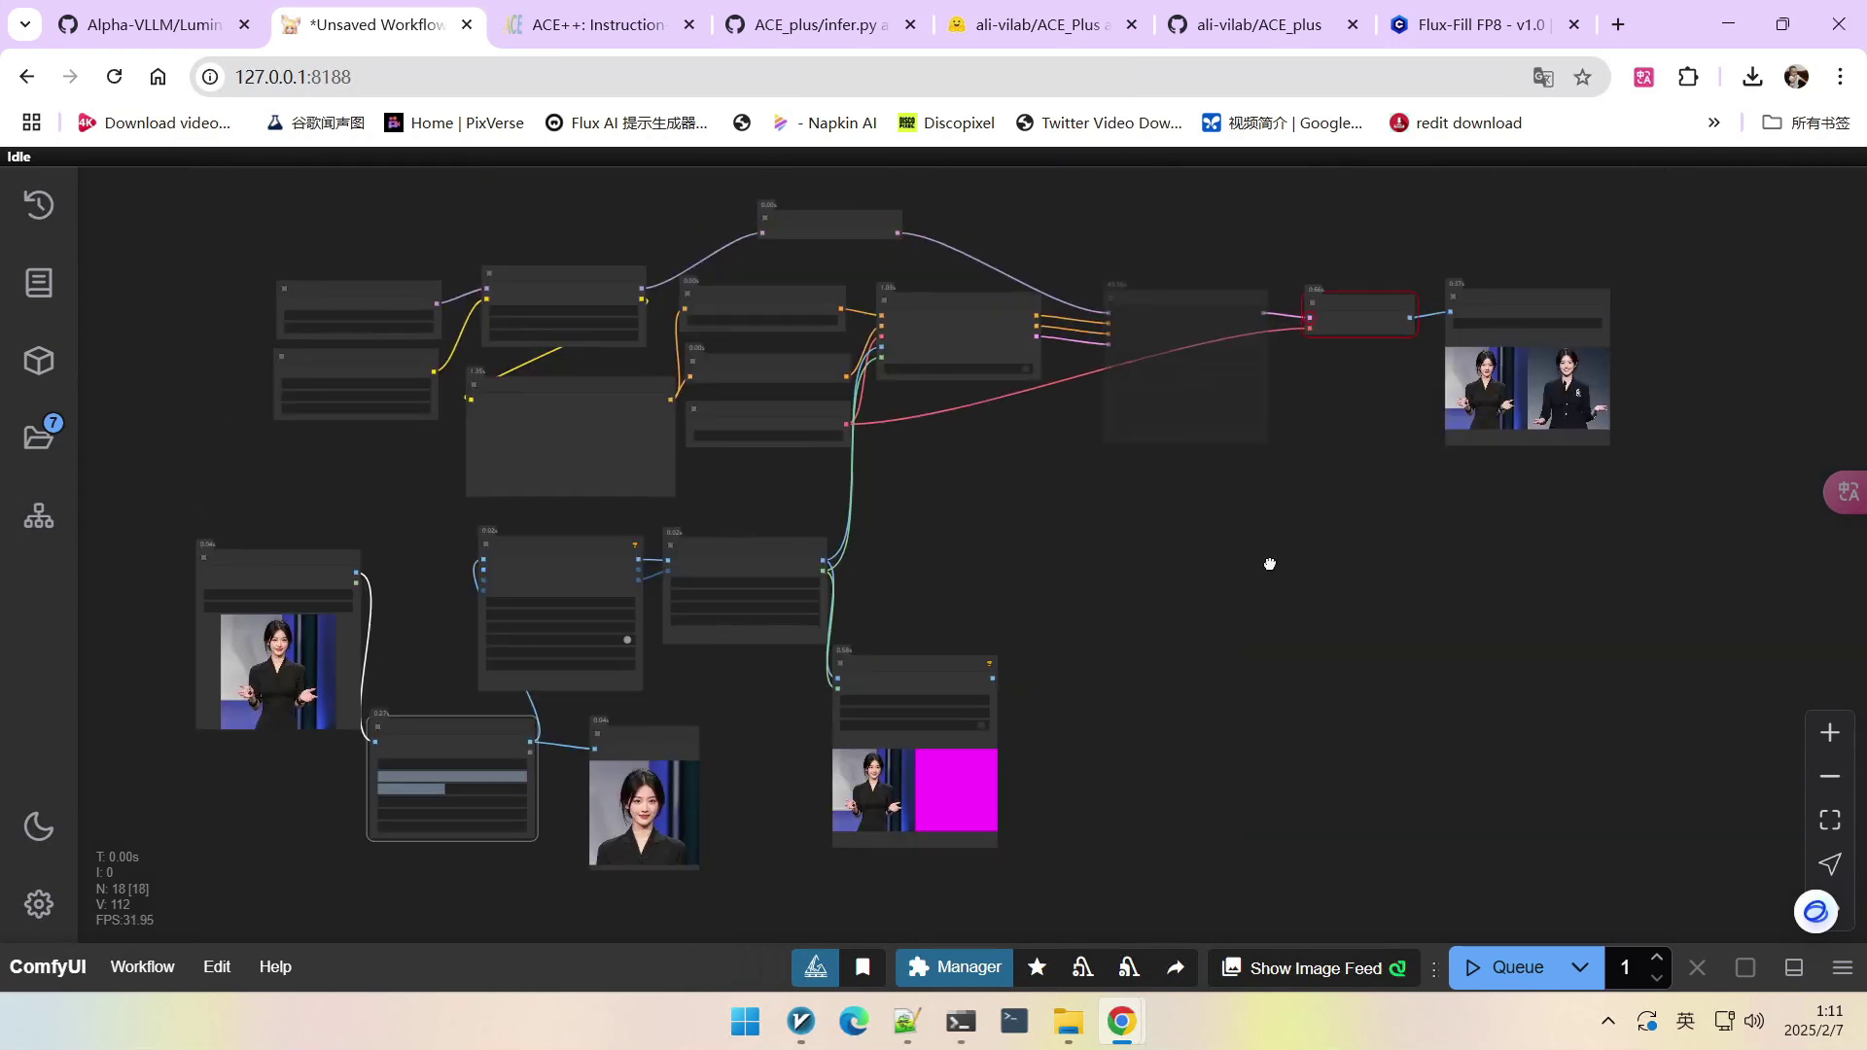
scroll(1267, 562, "up", 8)
left_click(1055, 347)
type("28")
key("Return")
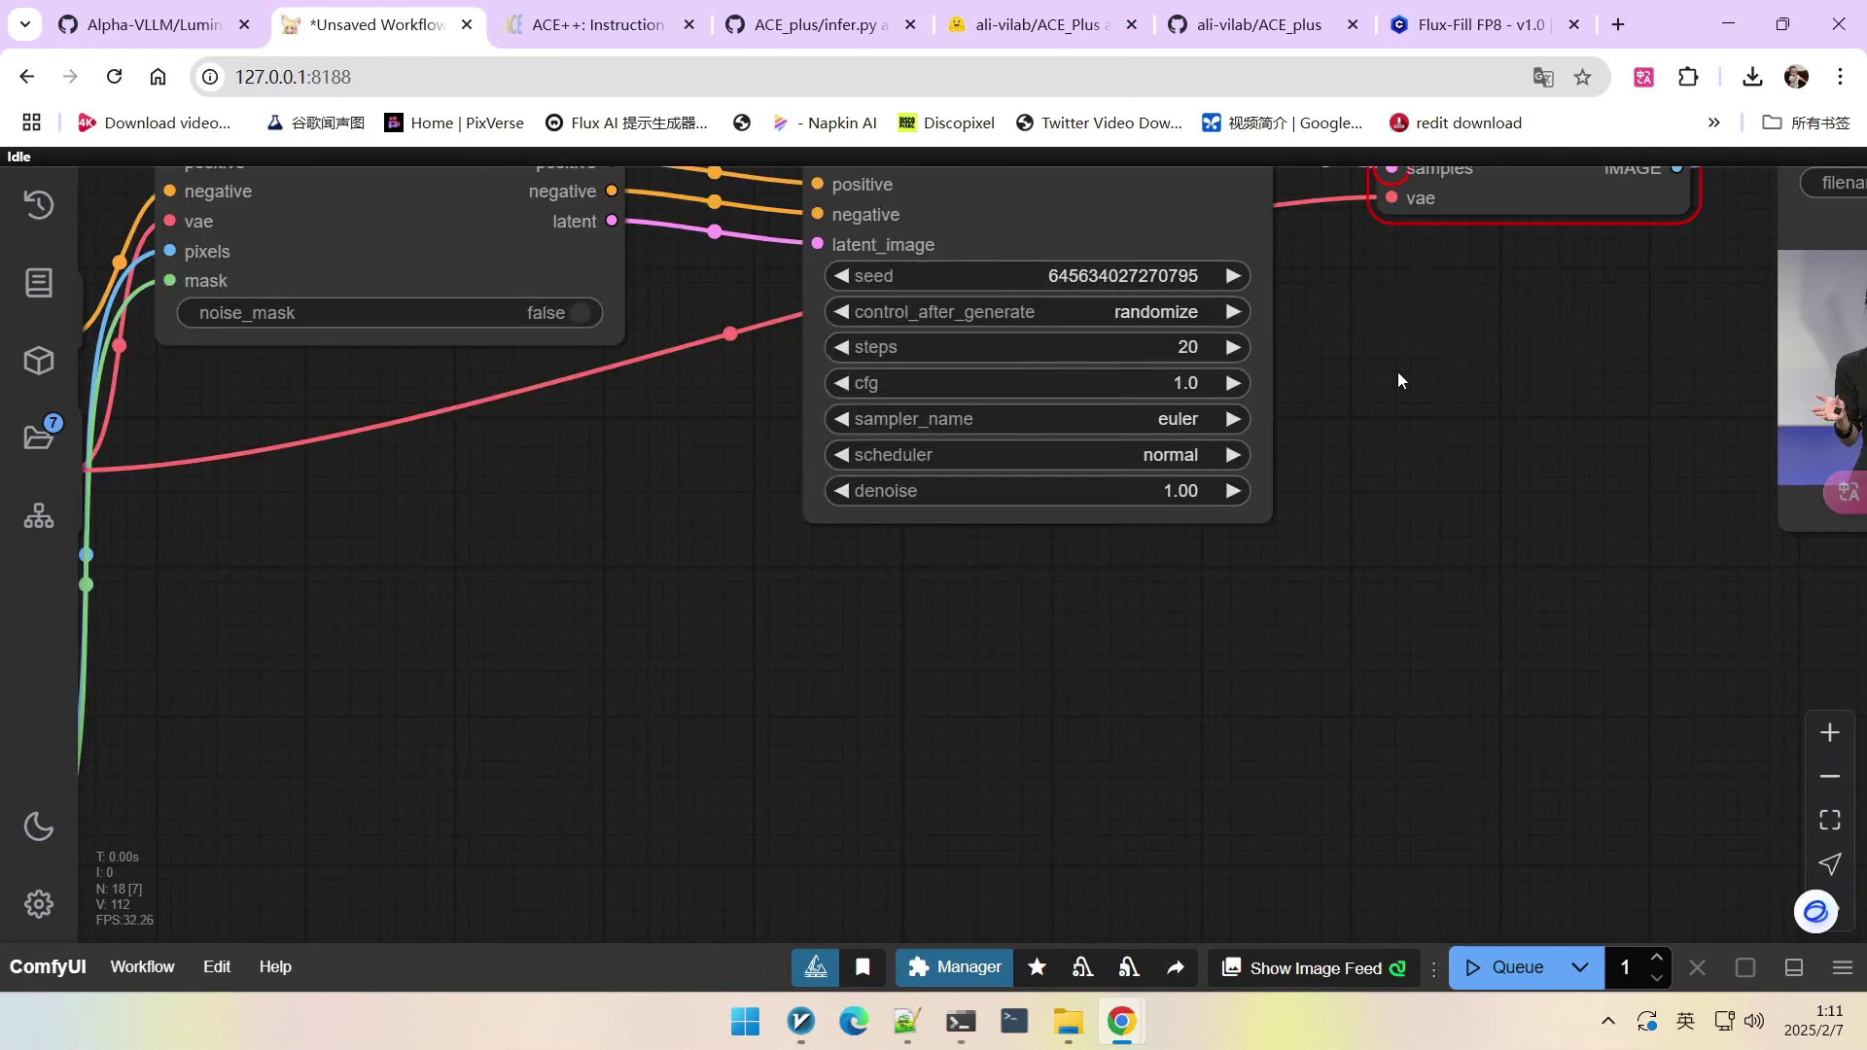
Run the workflow with the cropped reference and inspect the generated image in the Save Image node.
scroll(1369, 366, "down", 3)
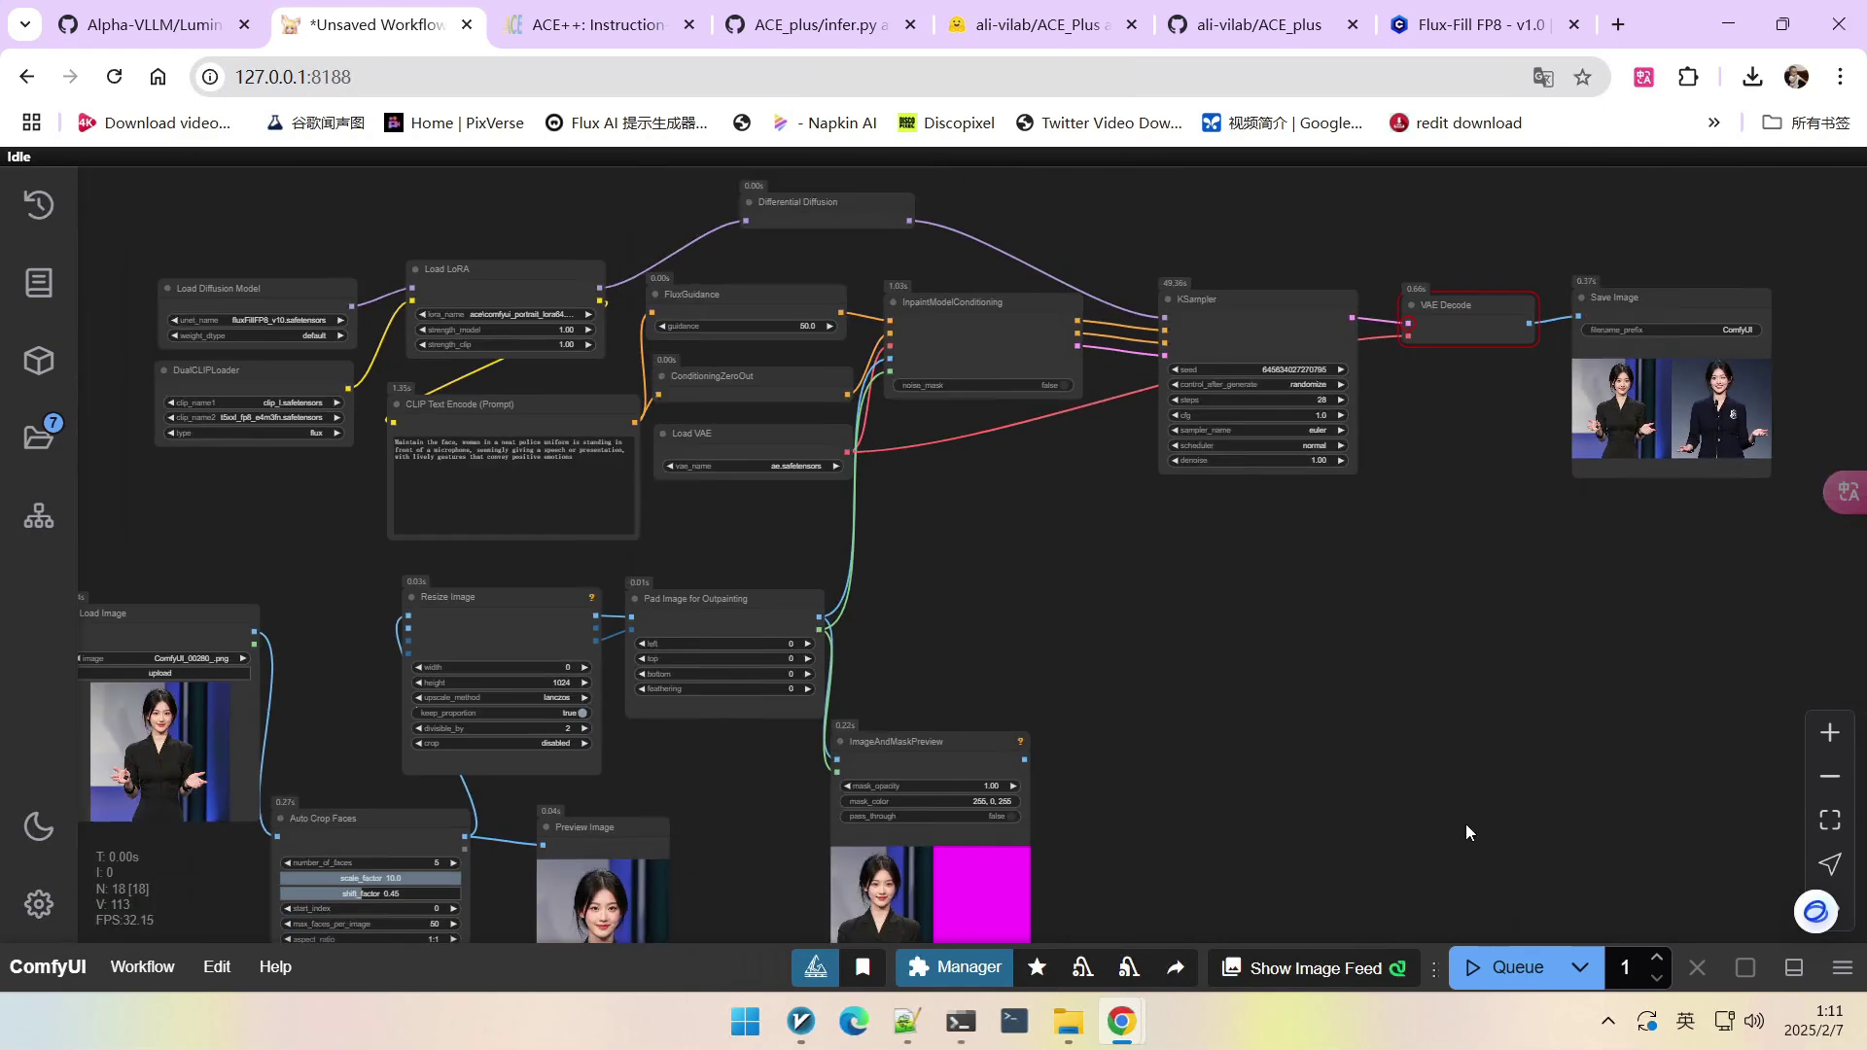
left_click(1497, 967)
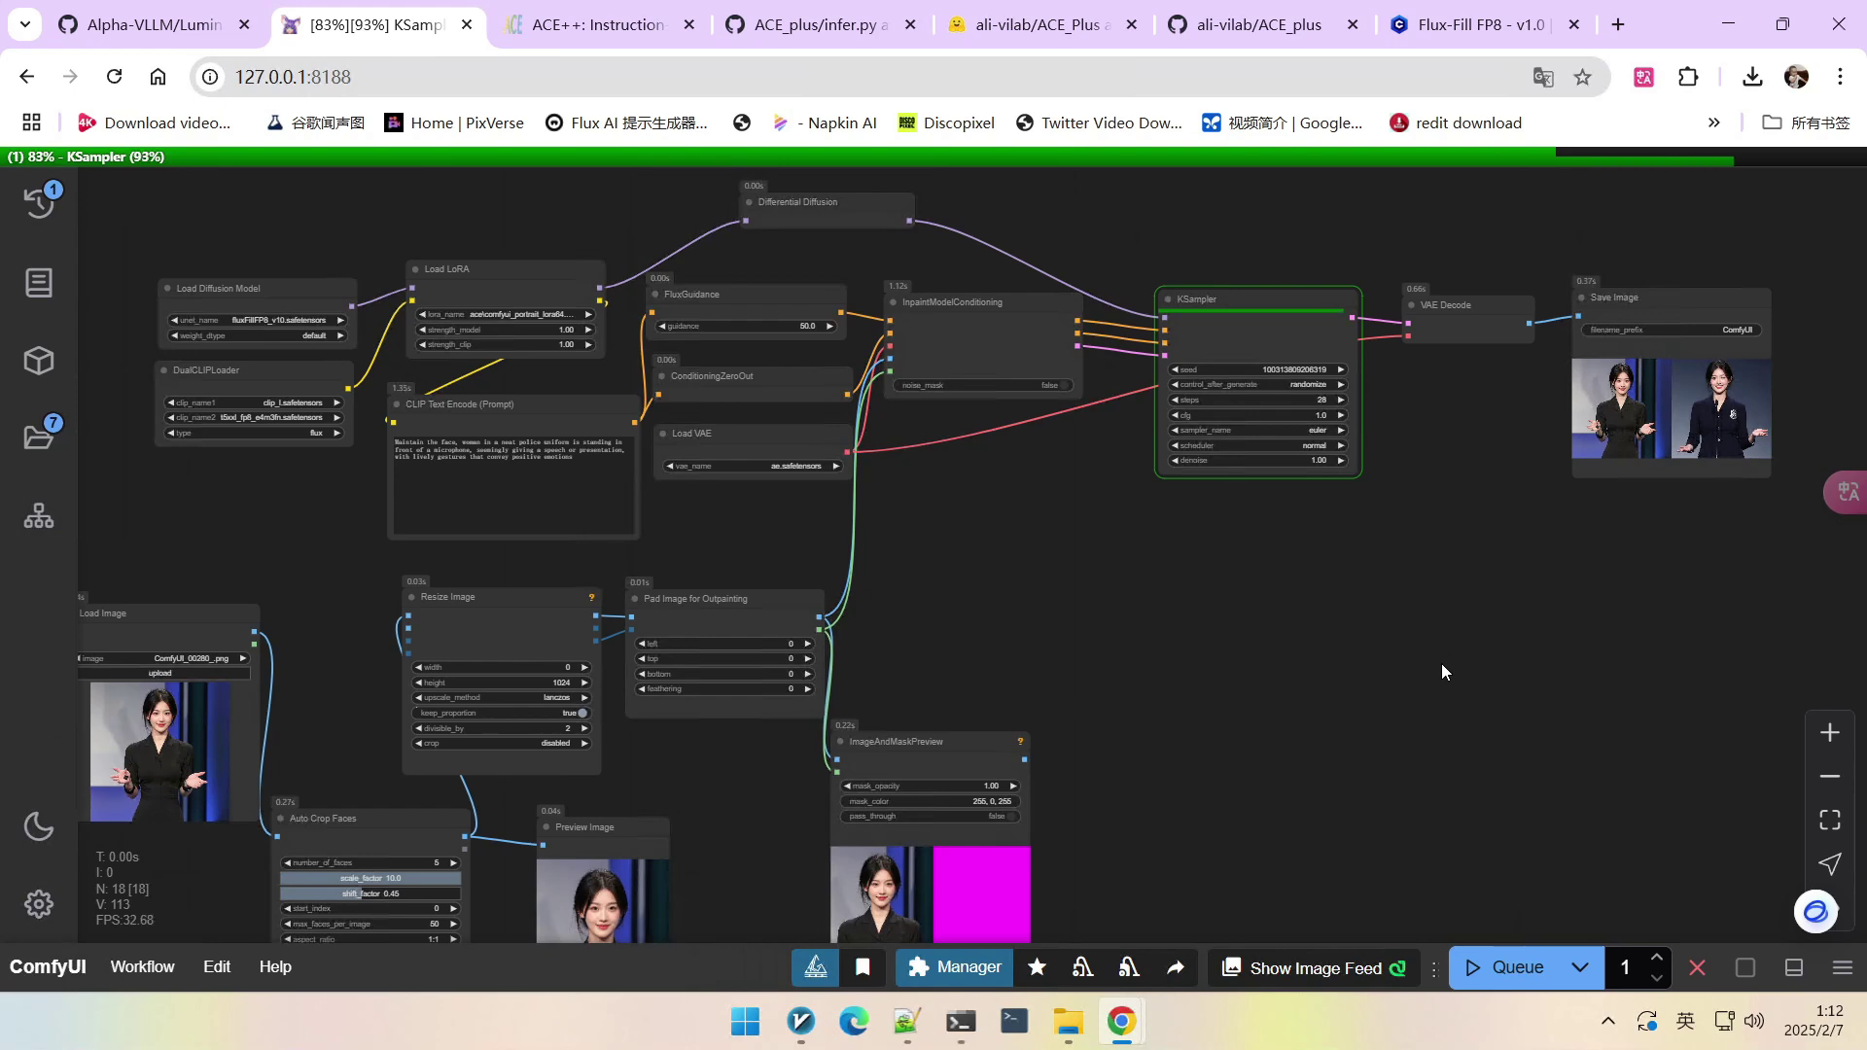
scroll(1810, 347, "up", 4)
scroll(1764, 418, "up", 12)
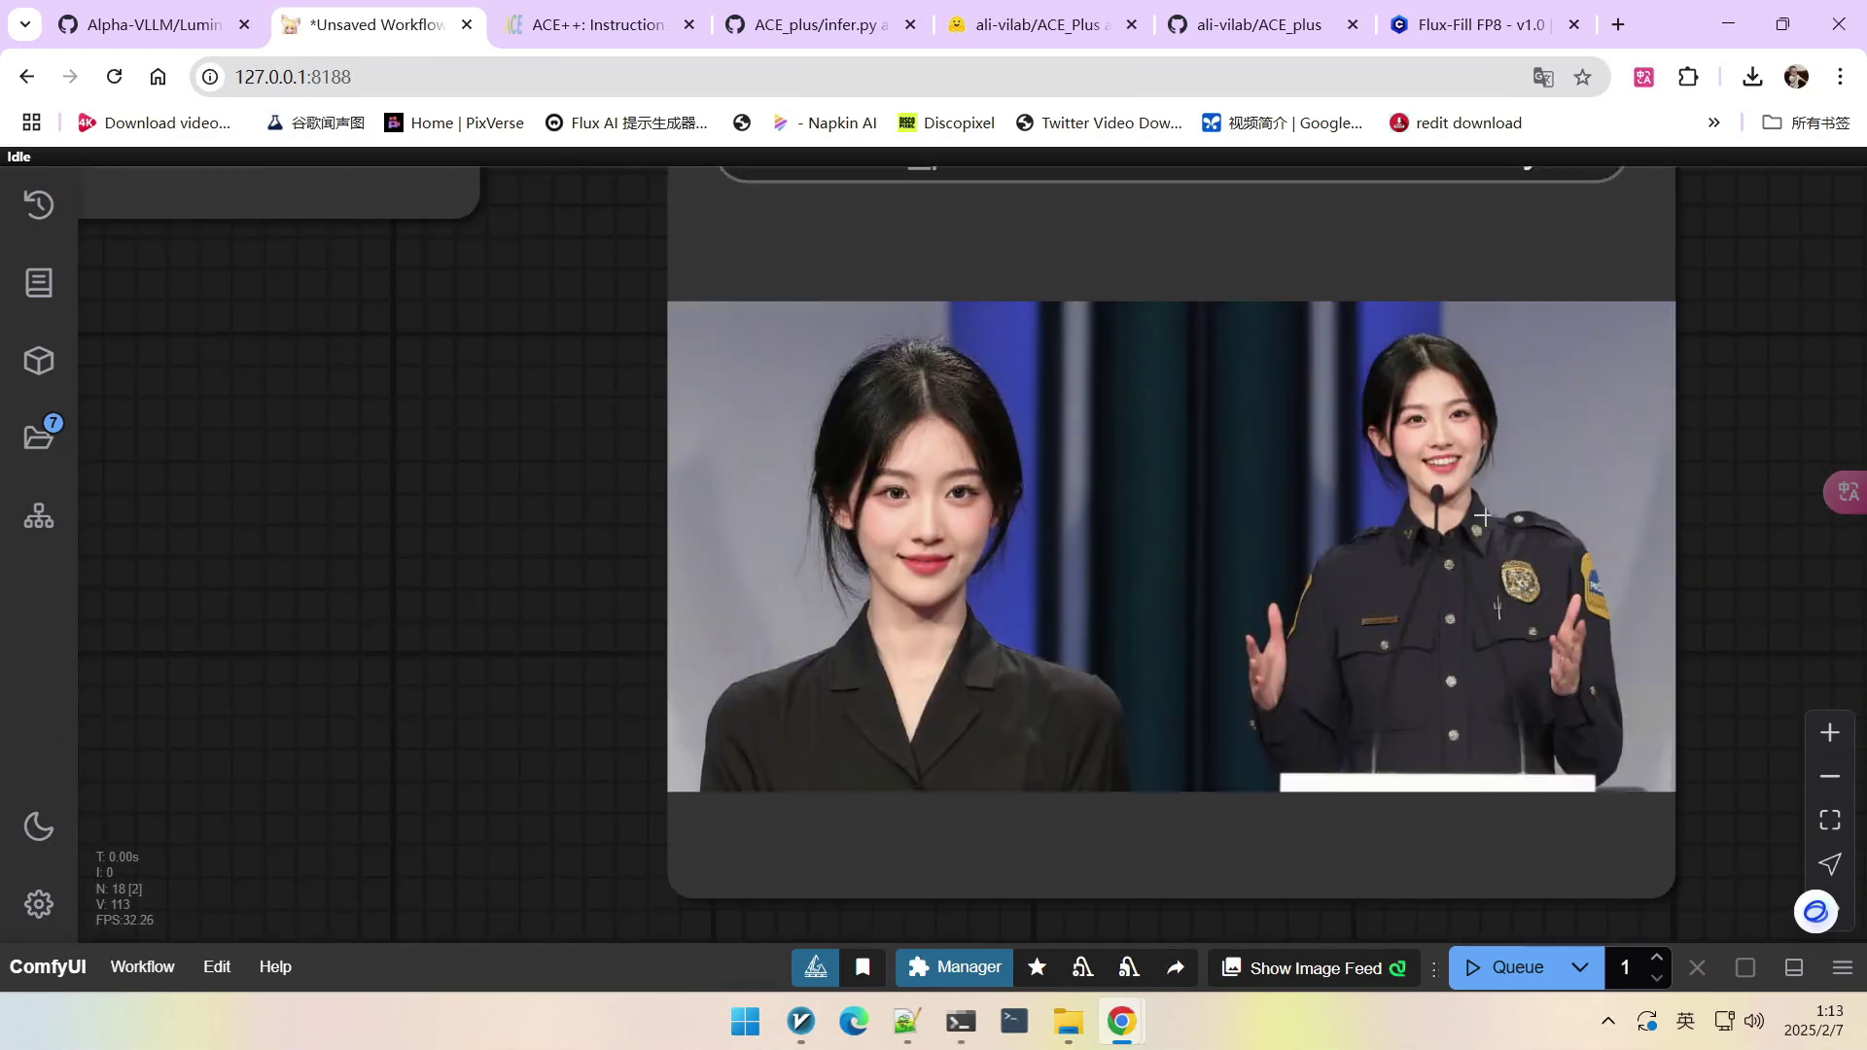
Run the workflow again with a new random seed and check the second result for face consistency.
scroll(1475, 535, "down", 10)
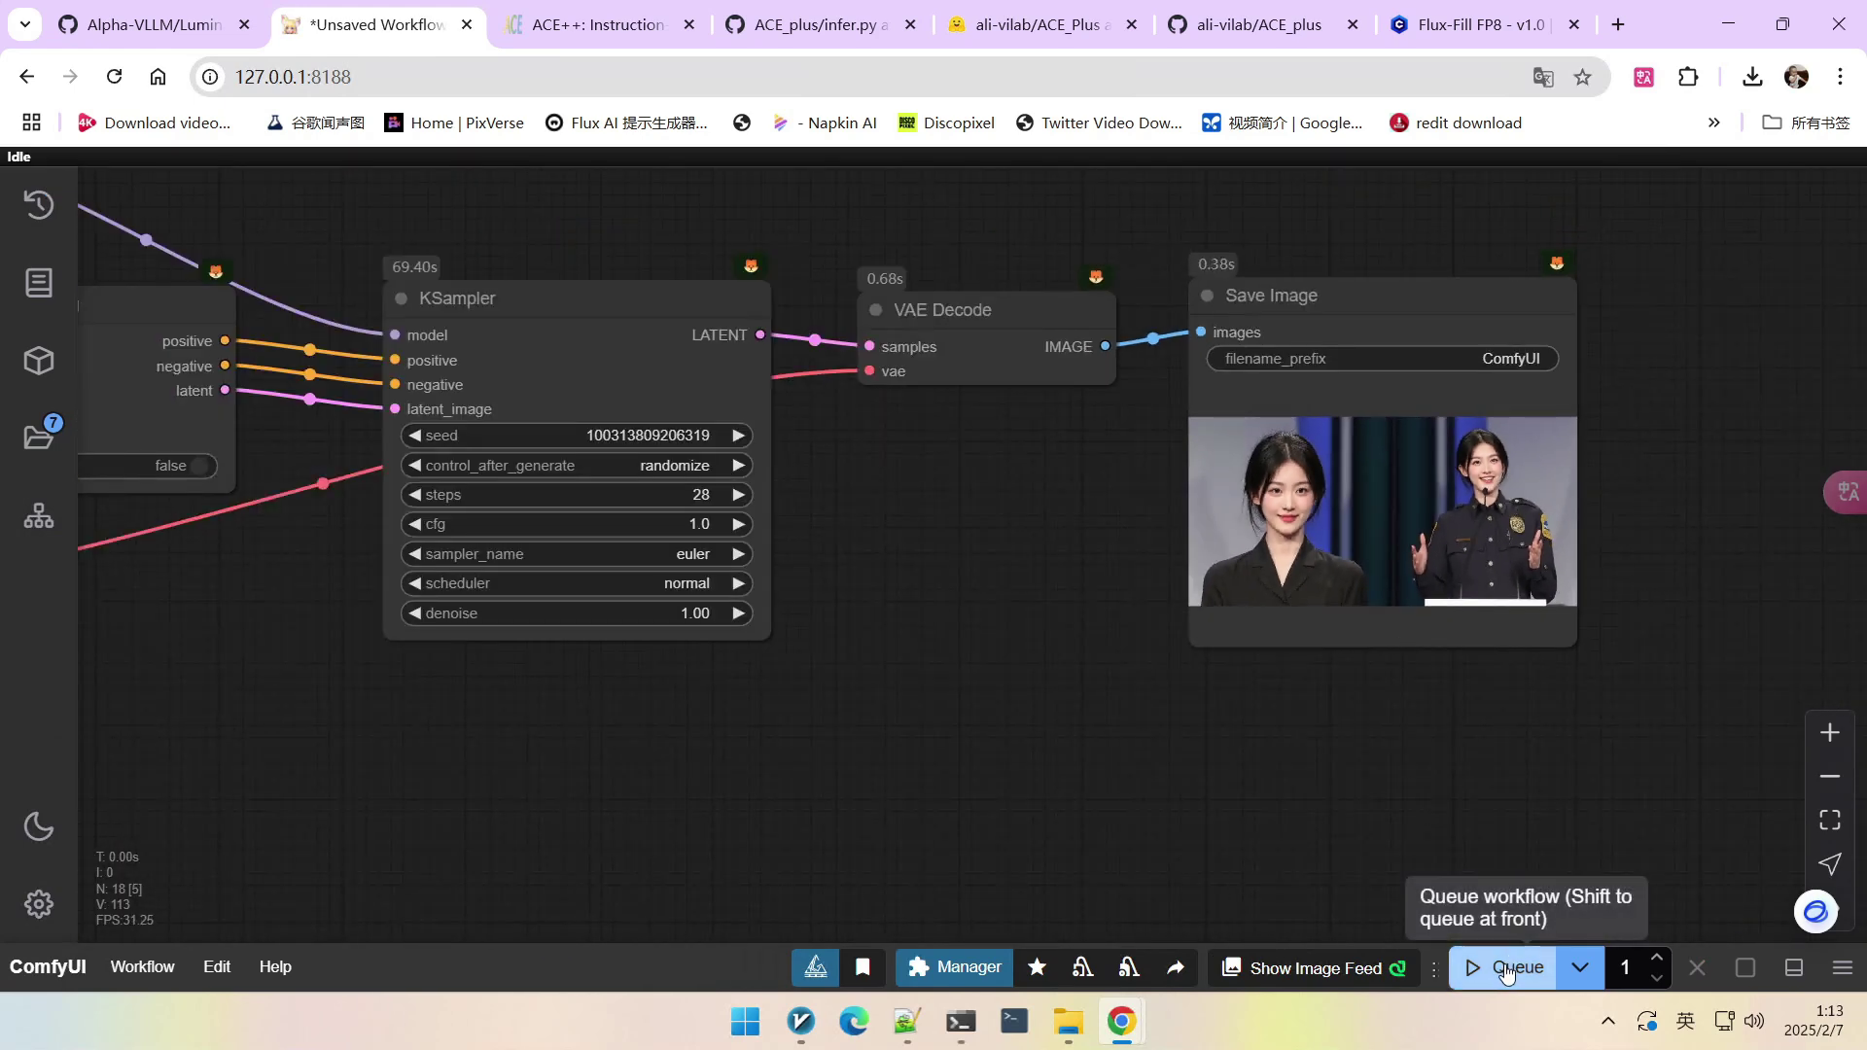
left_click(1507, 962)
left_click_drag(1021, 716, 1149, 699)
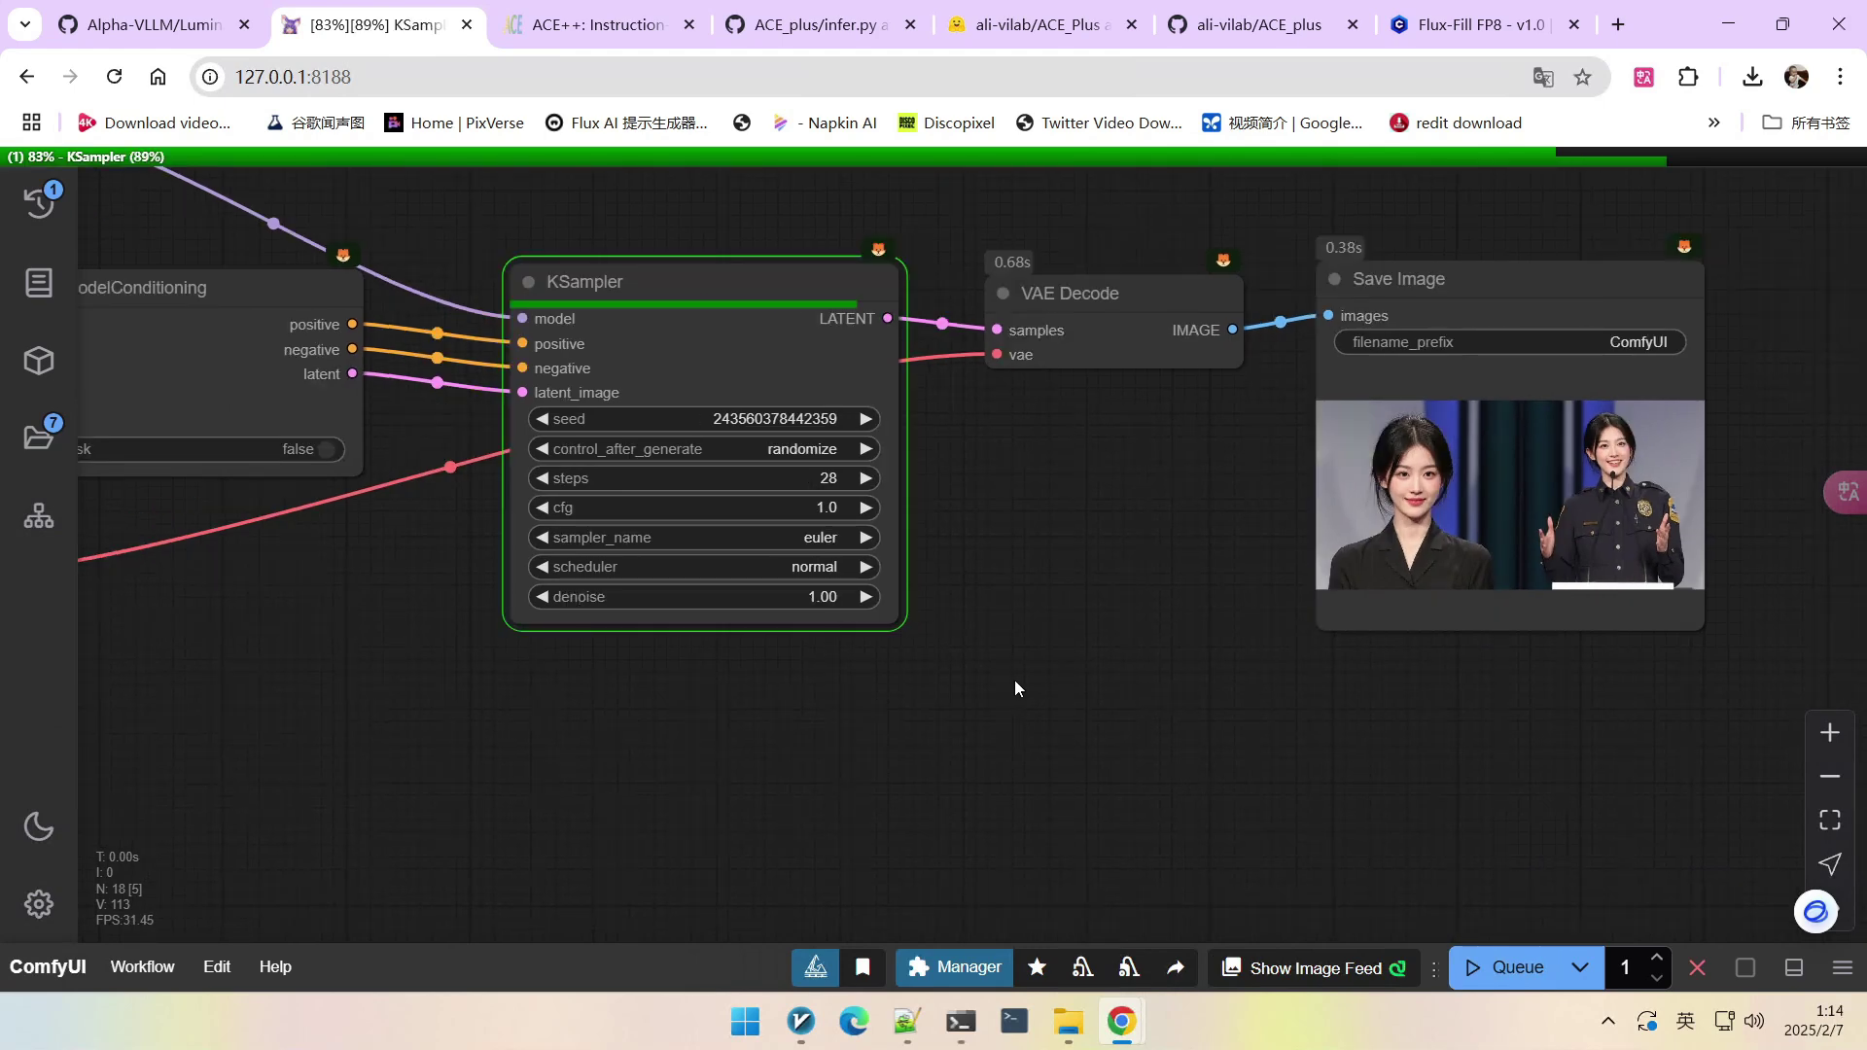
scroll(1716, 522, "up", 9)
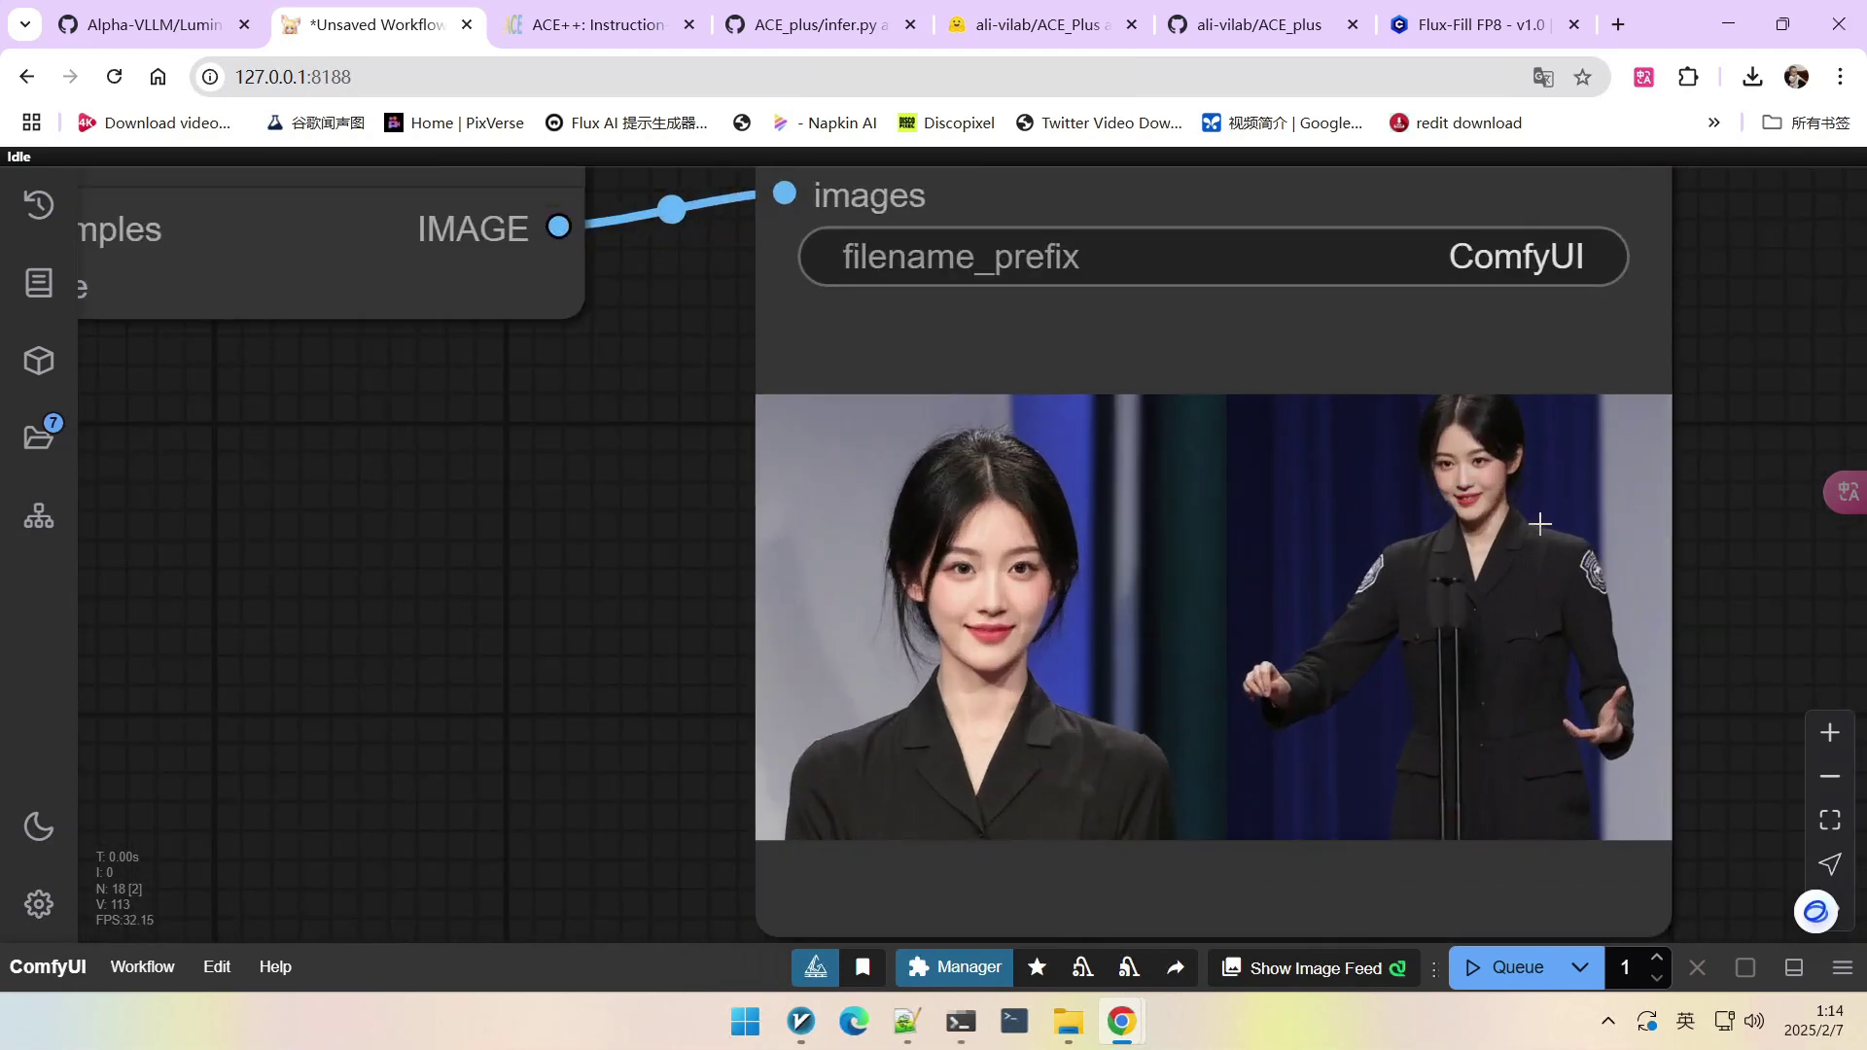
scroll(1540, 523, "down", 3)
scroll(1549, 583, "down", 10)
scroll(1118, 669, "up", 5)
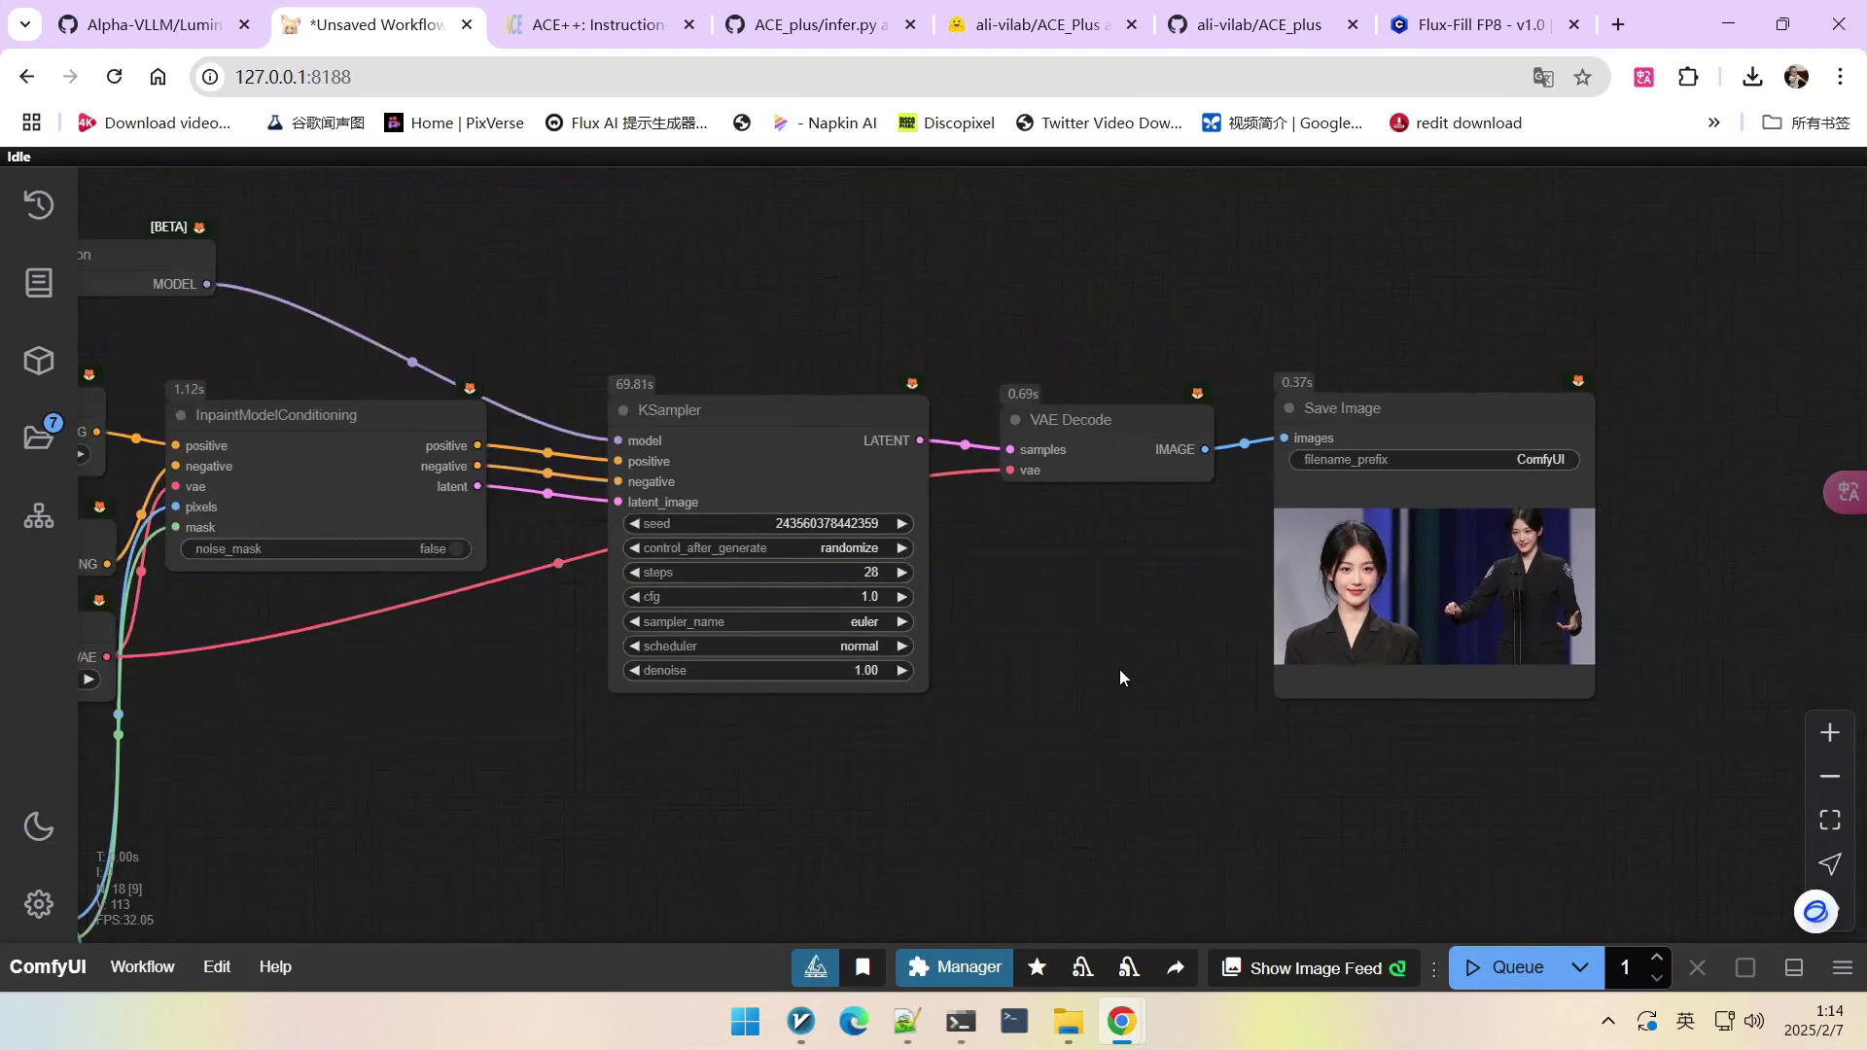
Upload ComfyUI_00579_.png from the temp folder into the Load Image node as the new reference.
left_click_drag(1118, 669, 1451, 580)
scroll(1431, 604, "down", 3)
left_click_drag(1332, 669, 1410, 566)
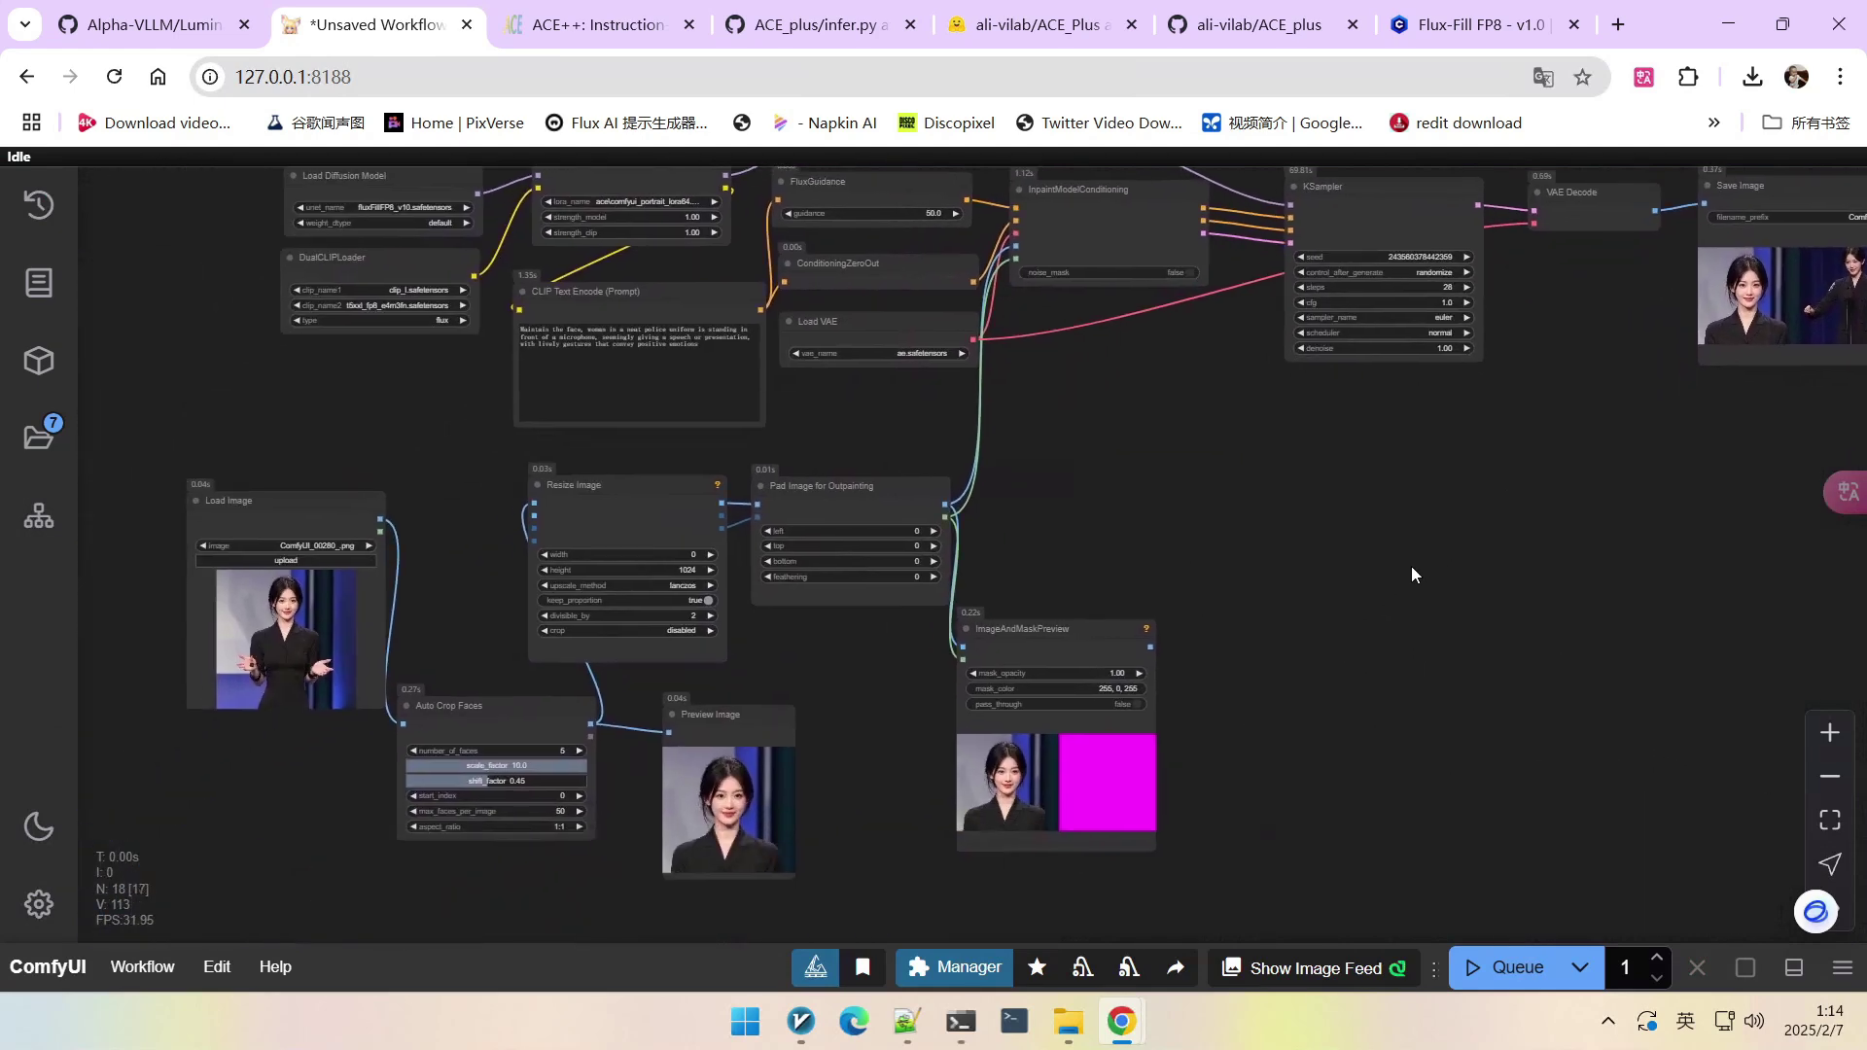
left_click_drag(1280, 638, 1499, 530)
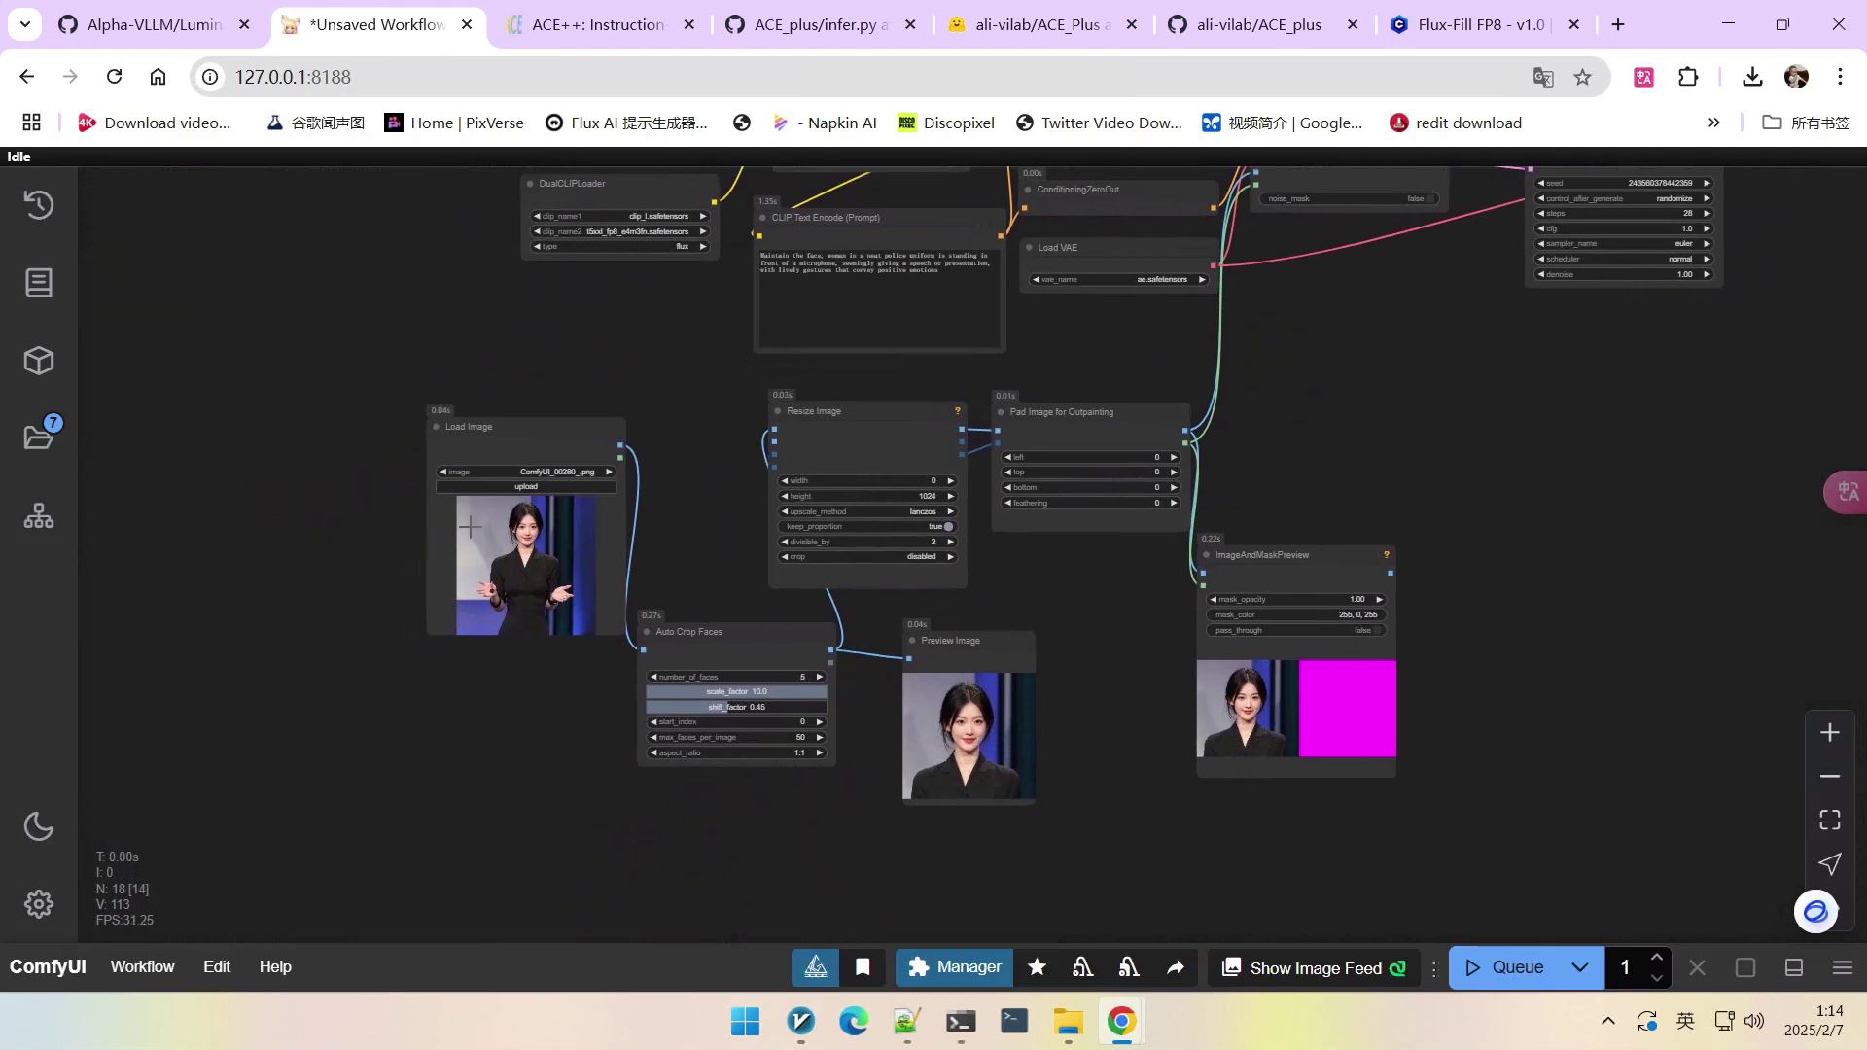
scroll(486, 503, "up", 9)
left_click(605, 448)
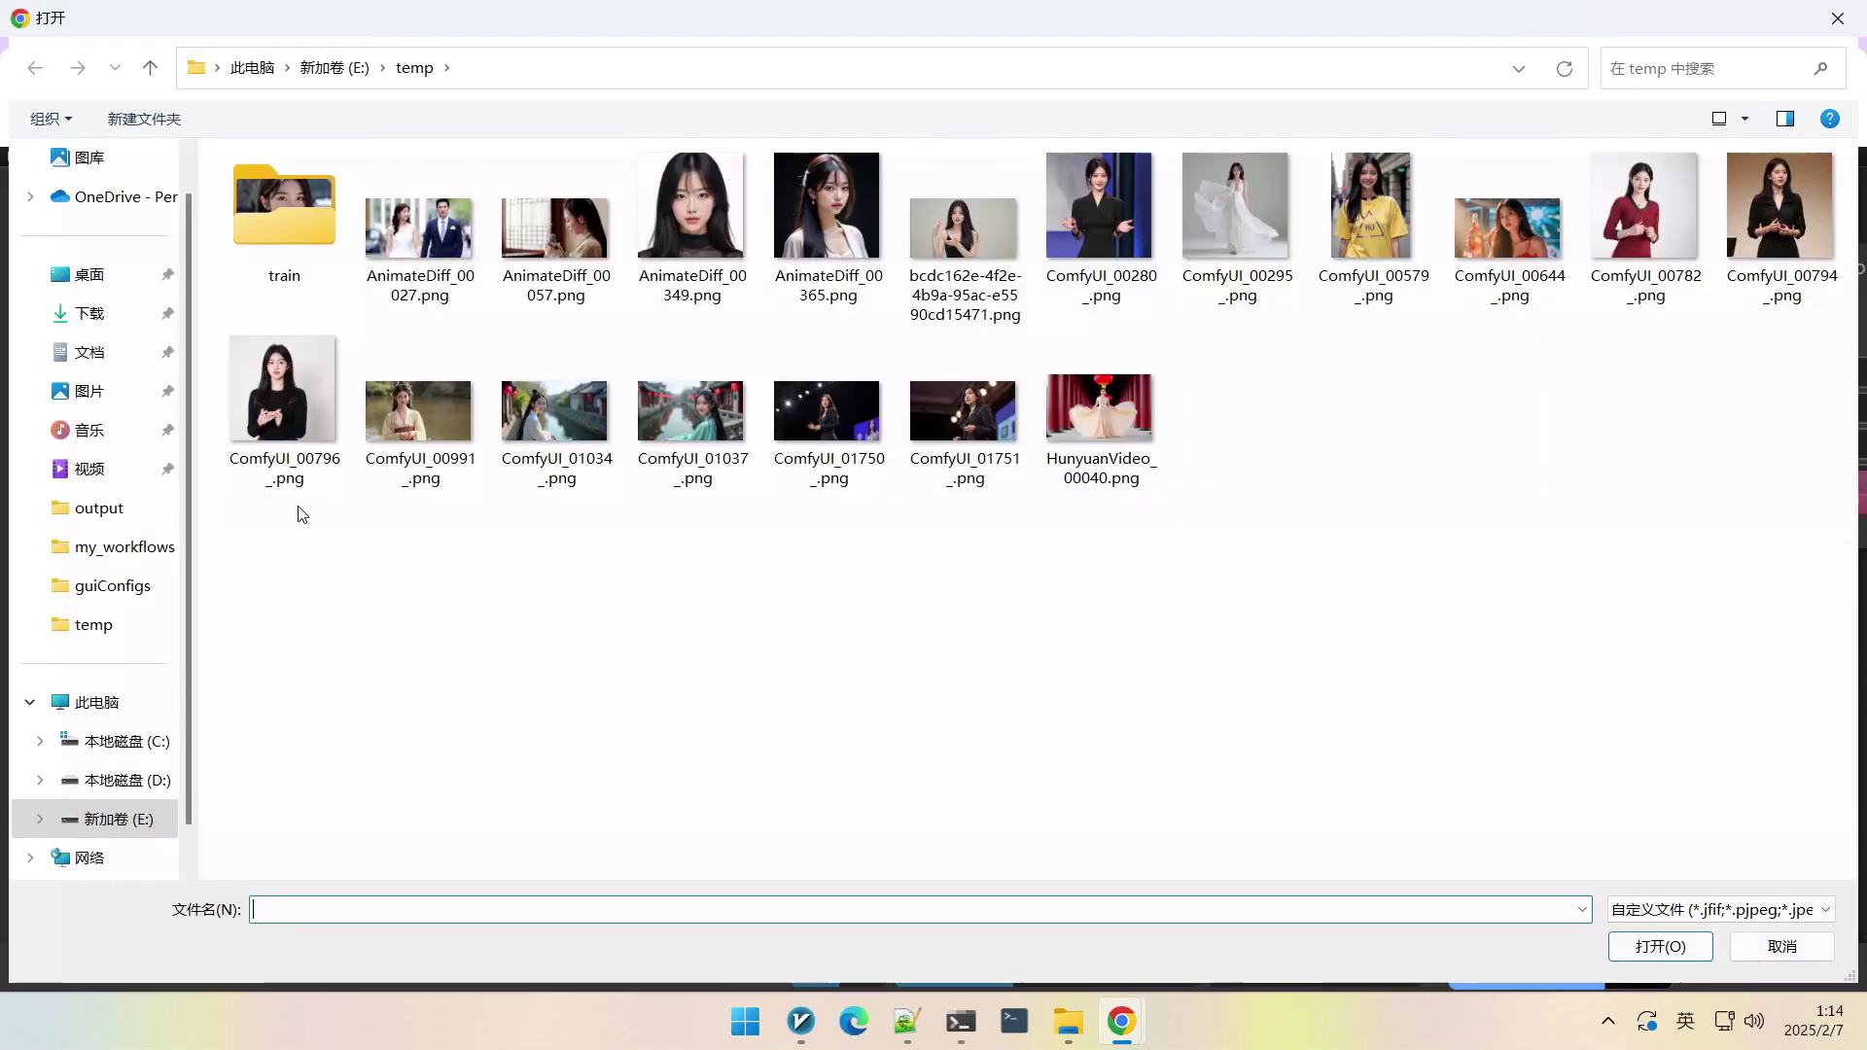
left_click(1373, 209)
left_click(1626, 945)
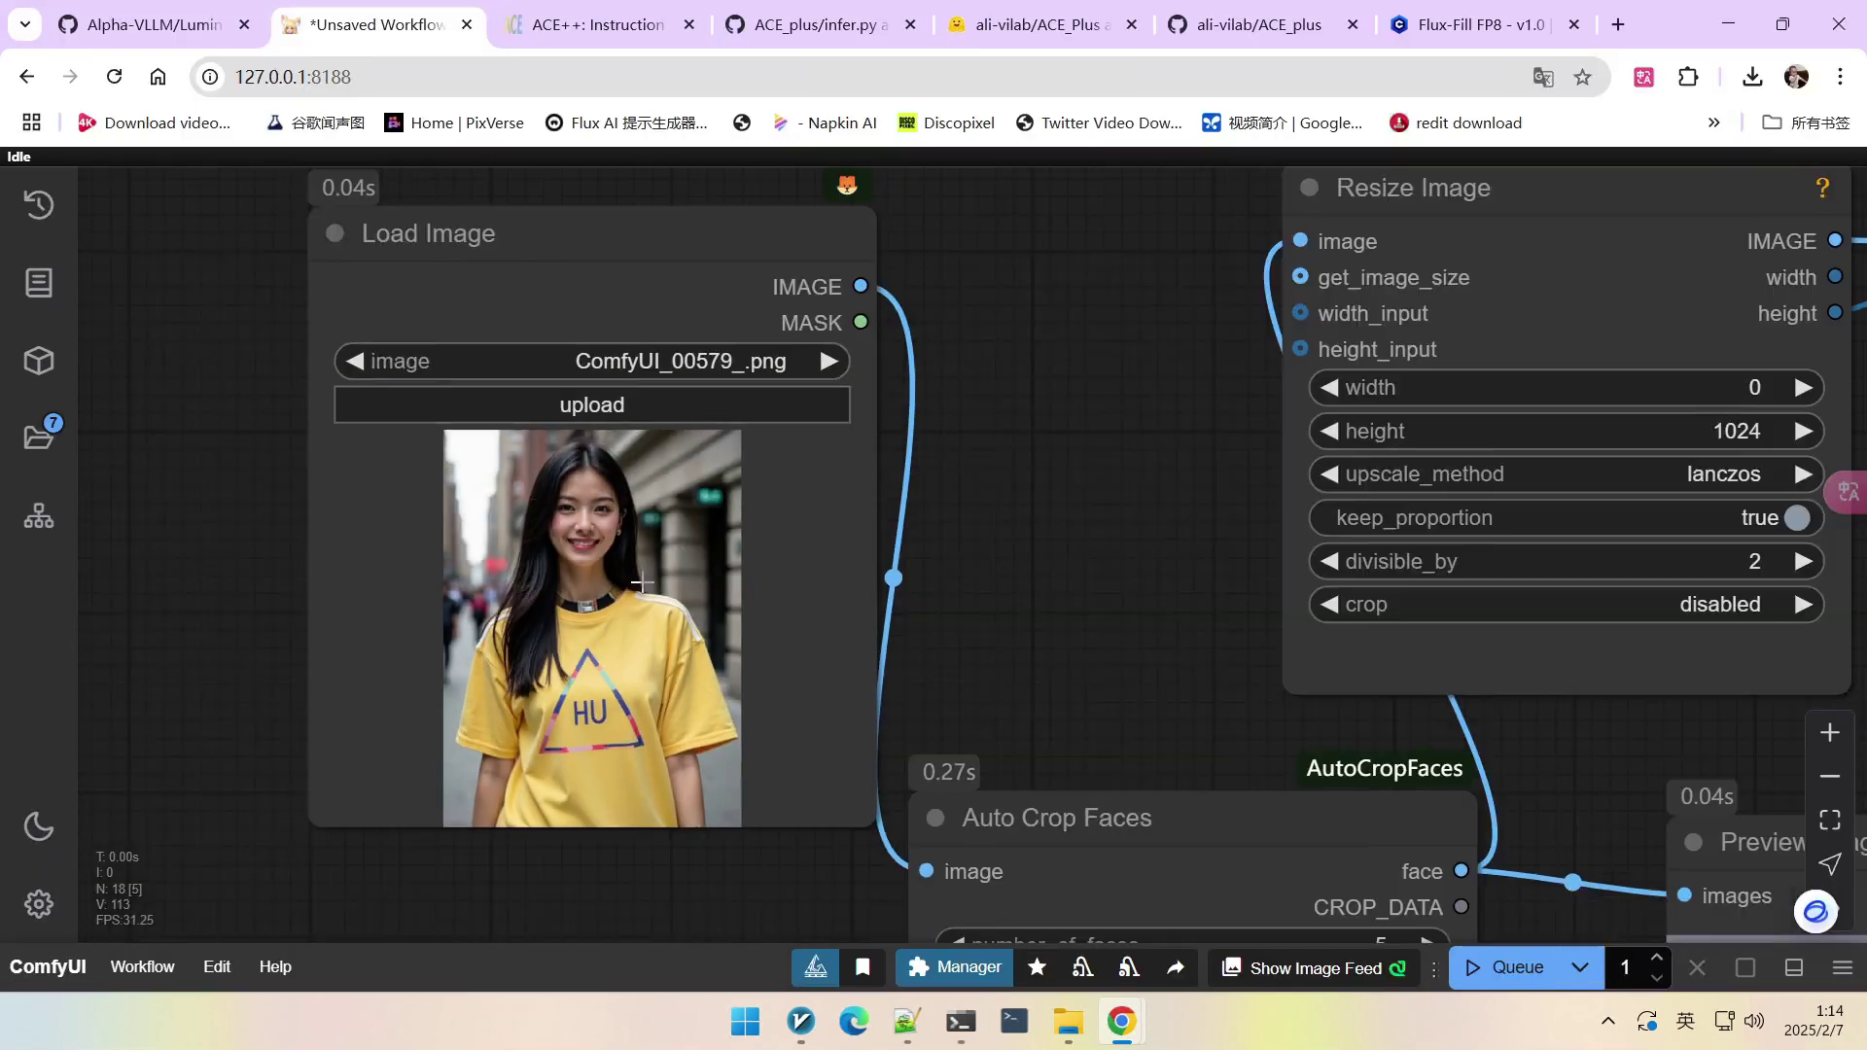
Run the workflow with the yellow T-shirt reference and check the face crop and outpainting mask previews.
scroll(948, 502, "down", 3)
left_click(1502, 967)
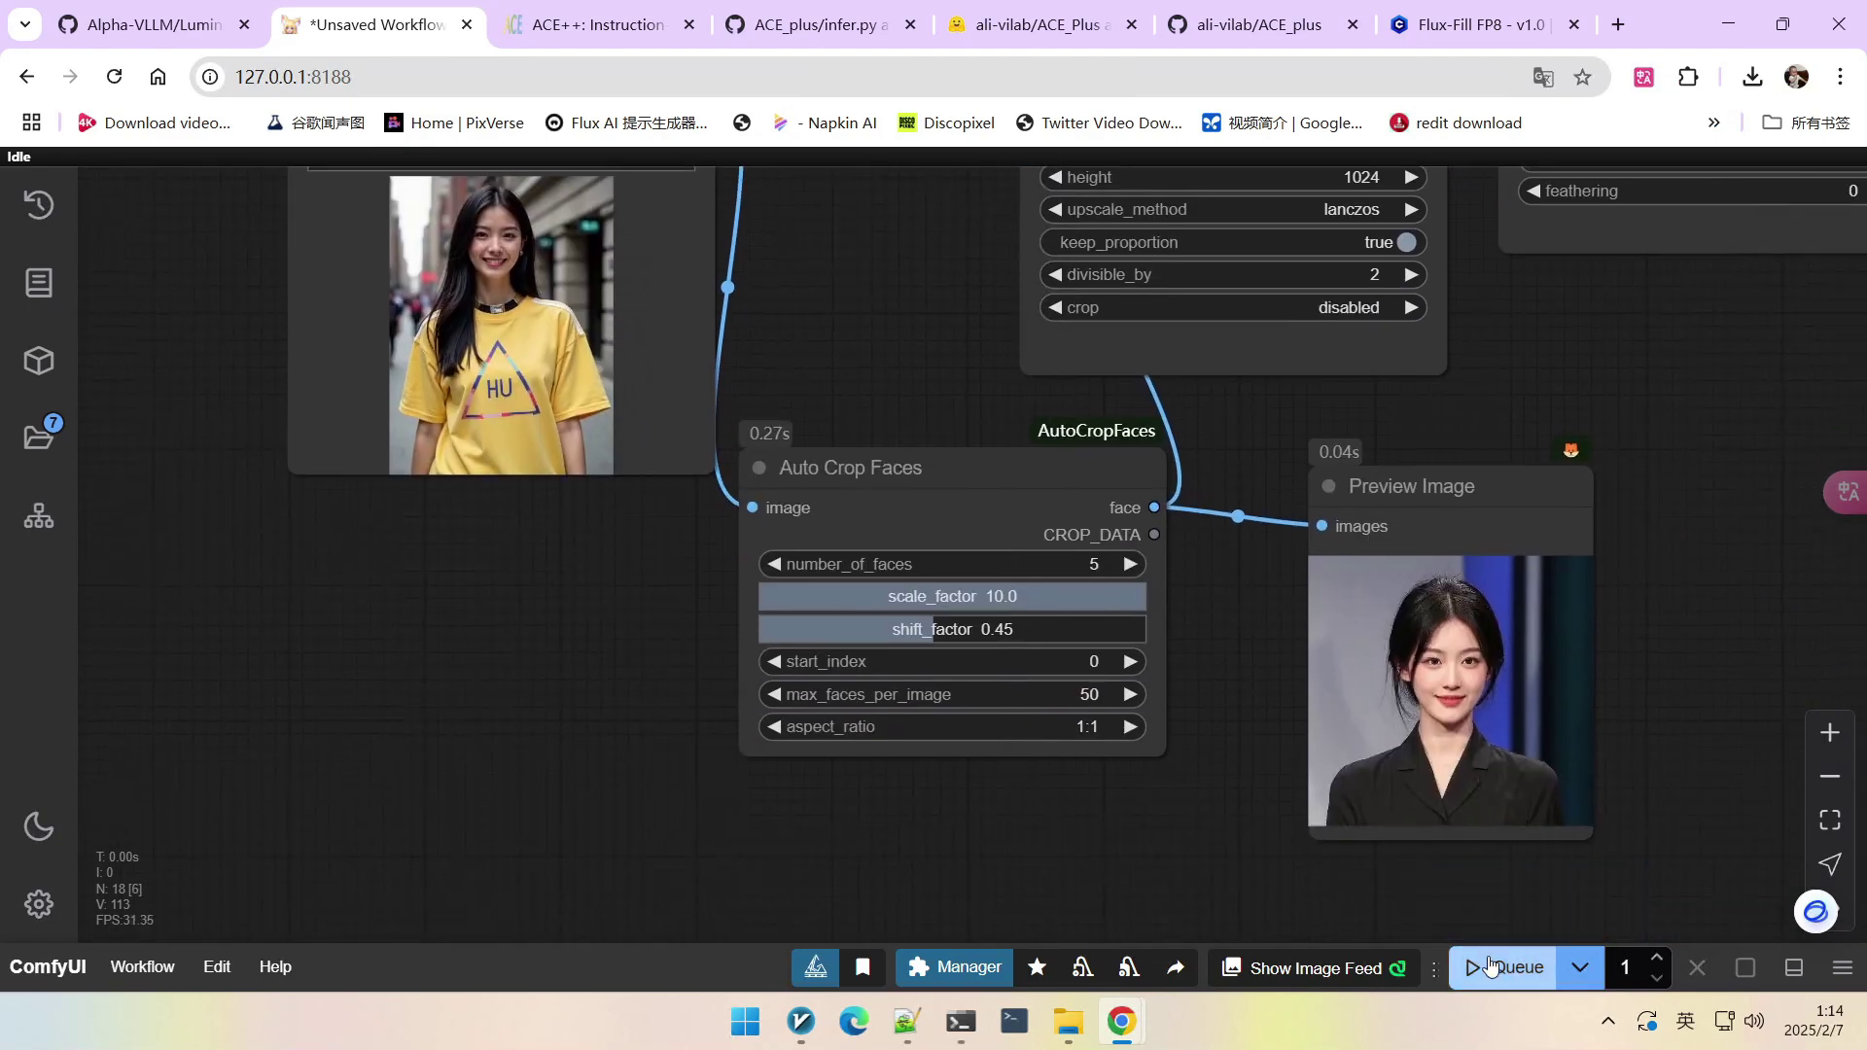
left_click_drag(1682, 702, 1471, 698)
scroll(1333, 731, "down", 2)
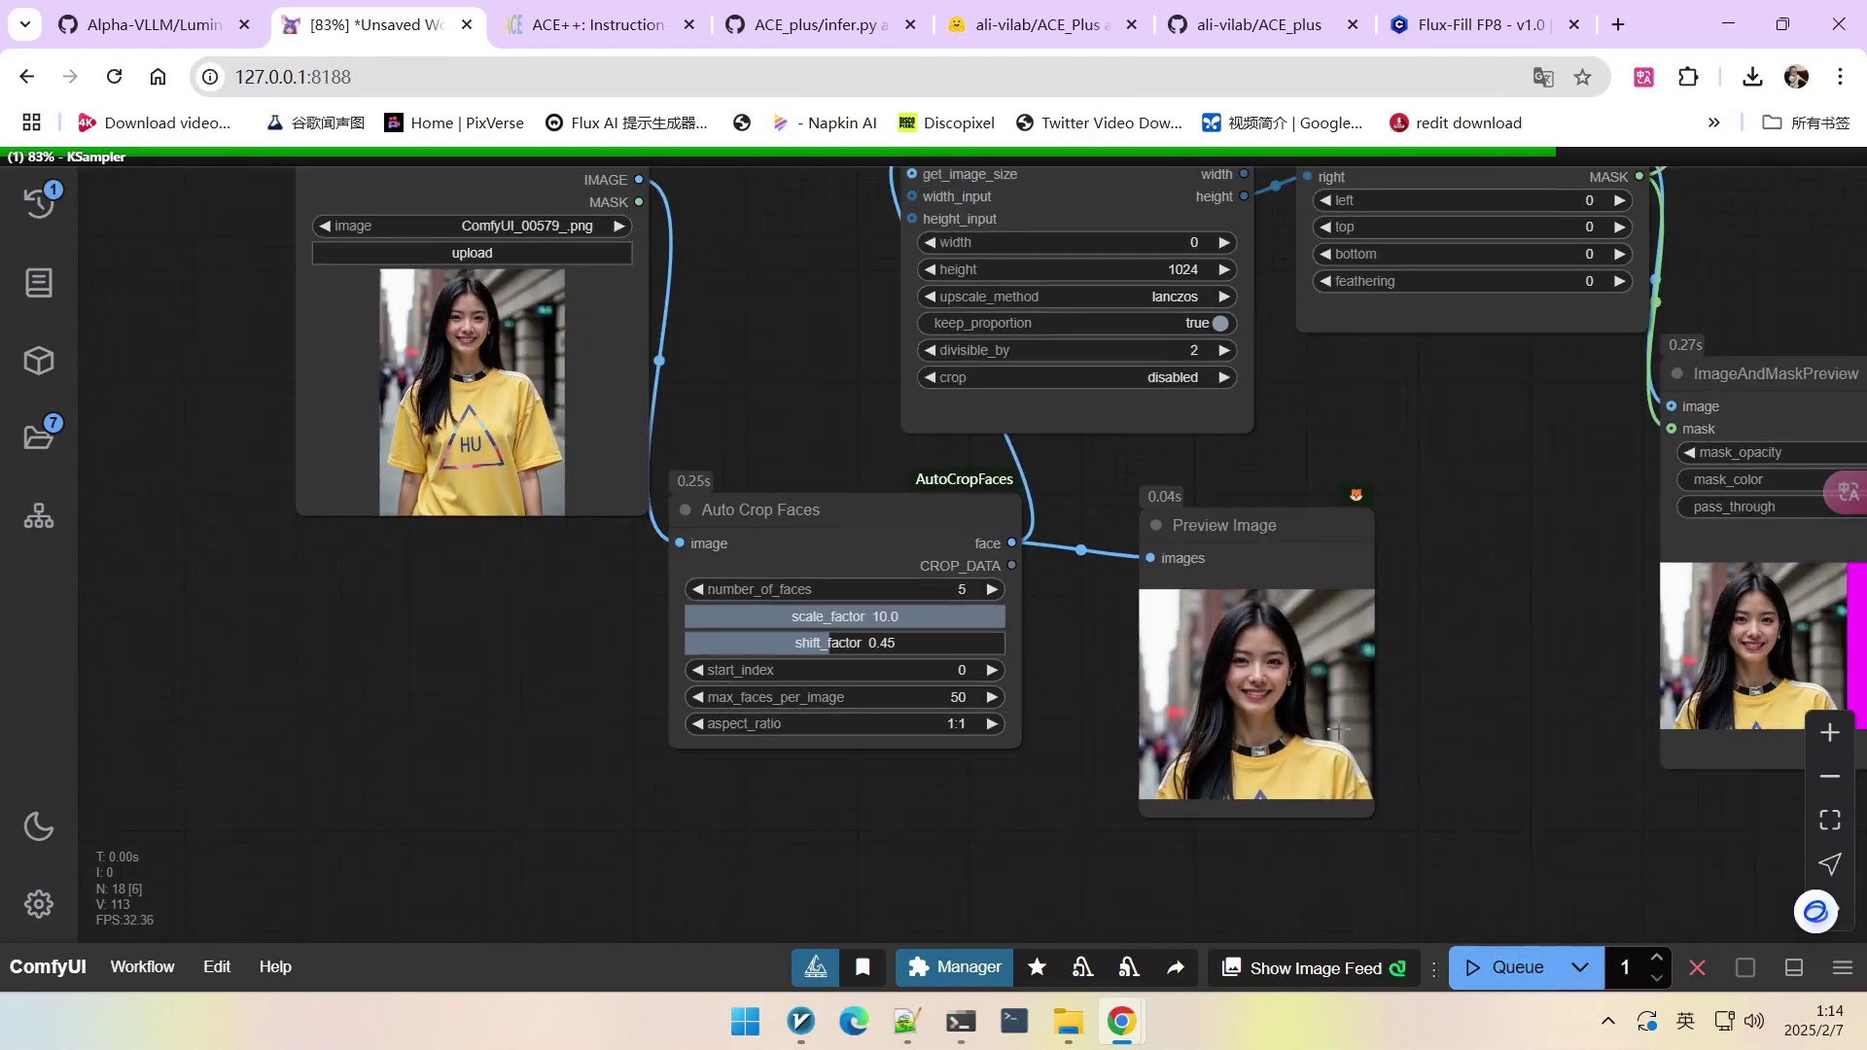
scroll(1464, 644, "down", 4)
left_click_drag(1470, 550, 950, 675)
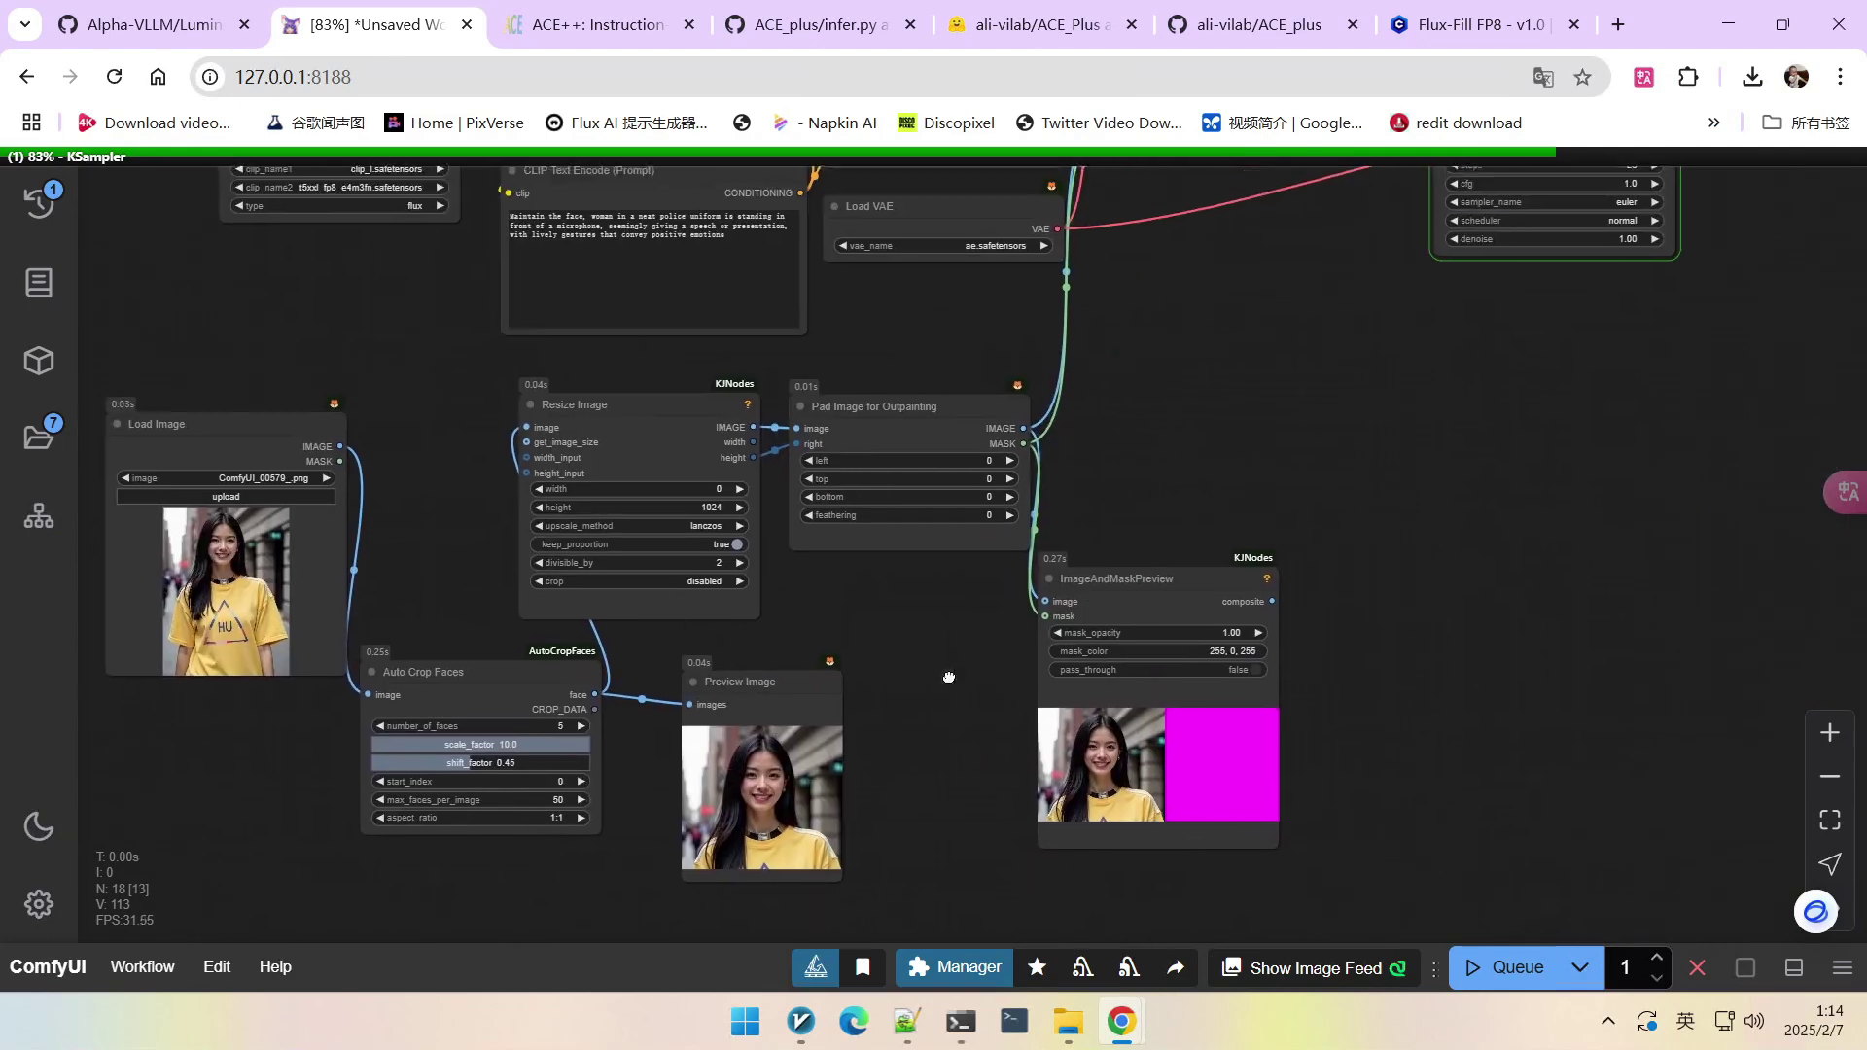
scroll(1274, 667, "down", 1)
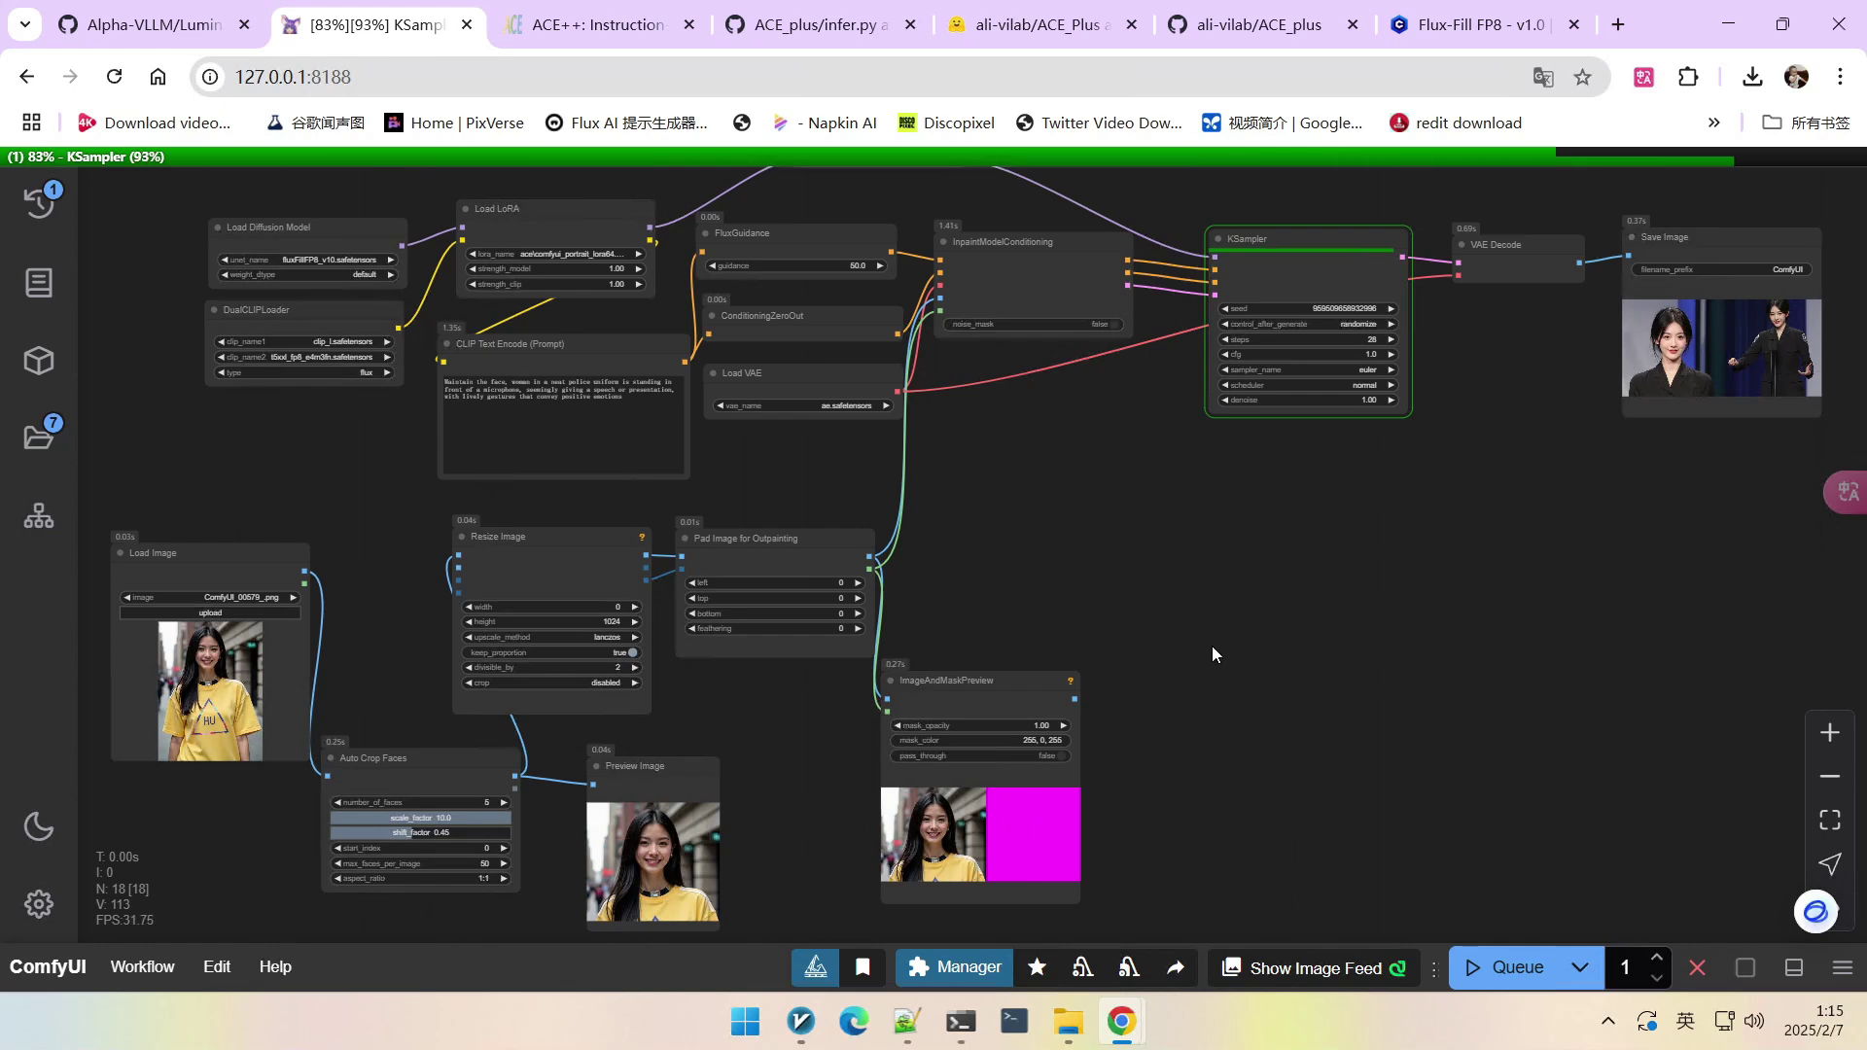
Examine the Save Image result and compare the generated woman's face and clothing with the yellow T-shirt reference.
scroll(1492, 554, "up", 5)
left_click_drag(1493, 553, 940, 734)
scroll(1416, 434, "up", 8)
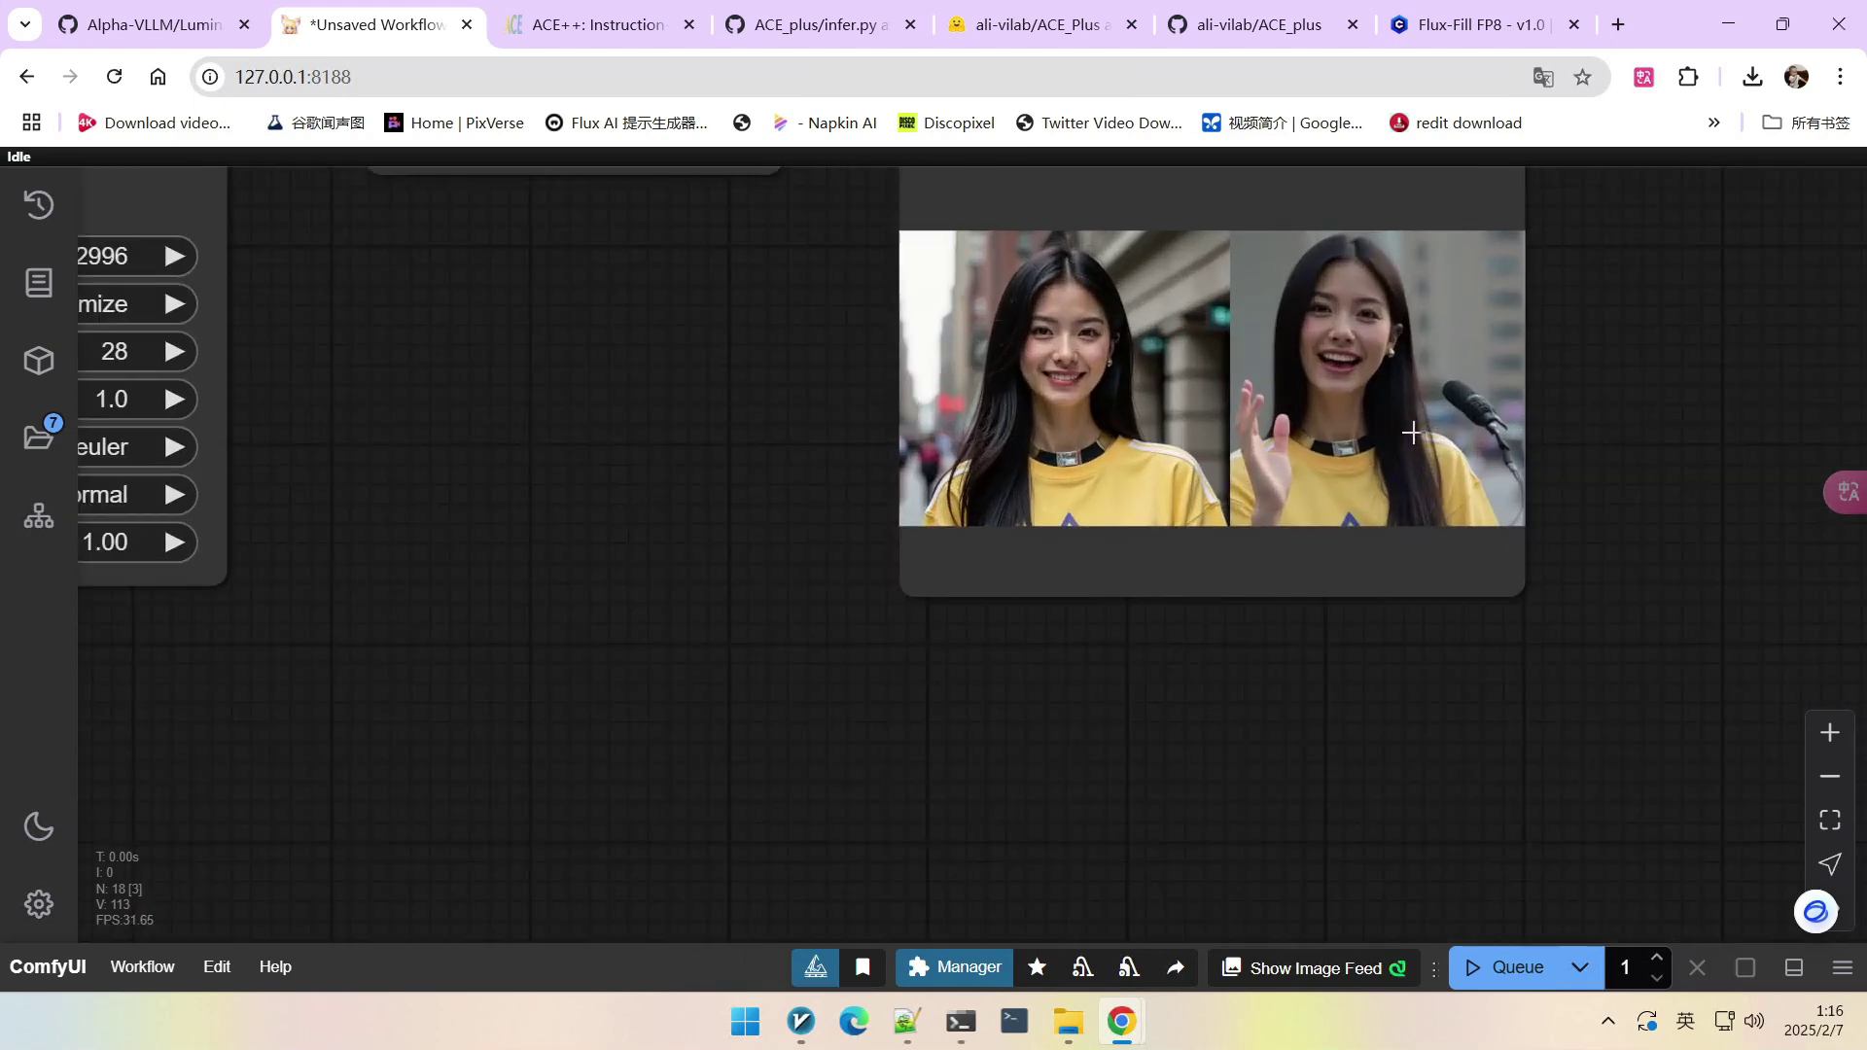
scroll(1334, 485, "down", 4)
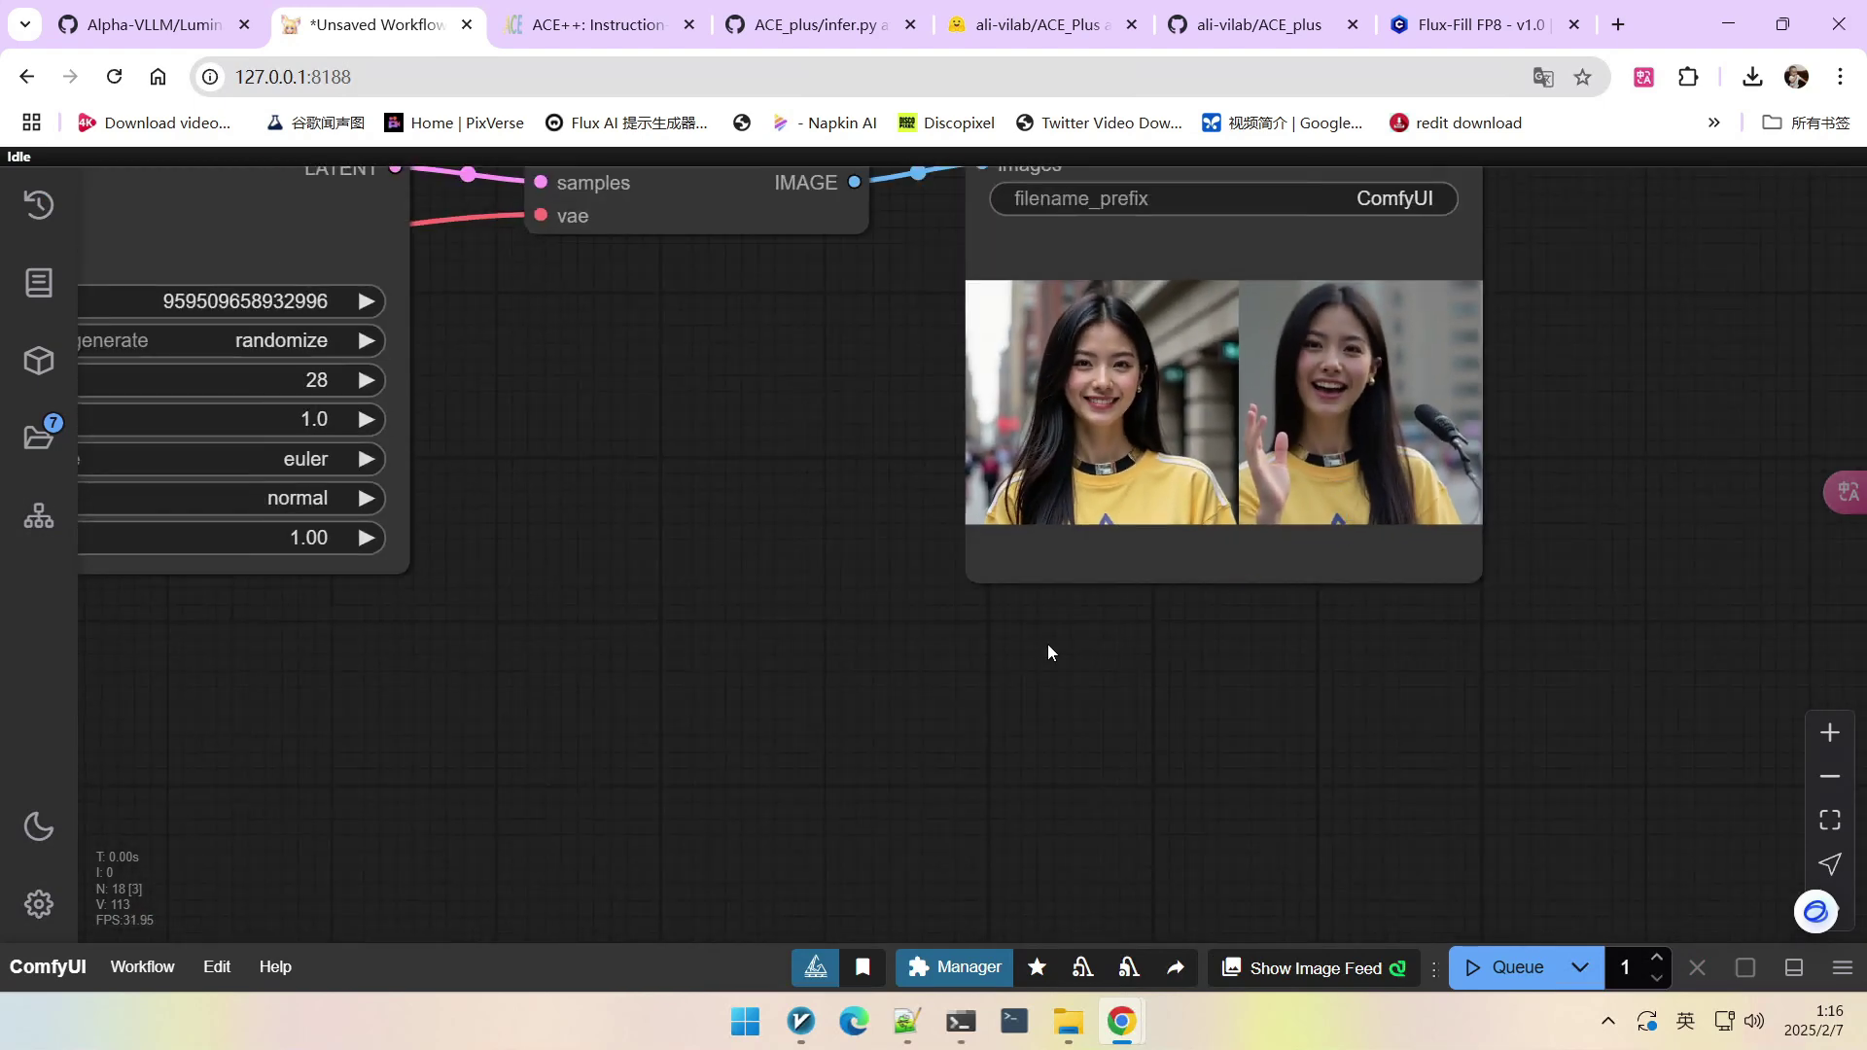
left_click_drag(1048, 644, 1187, 655)
scroll(1539, 409, "up", 1)
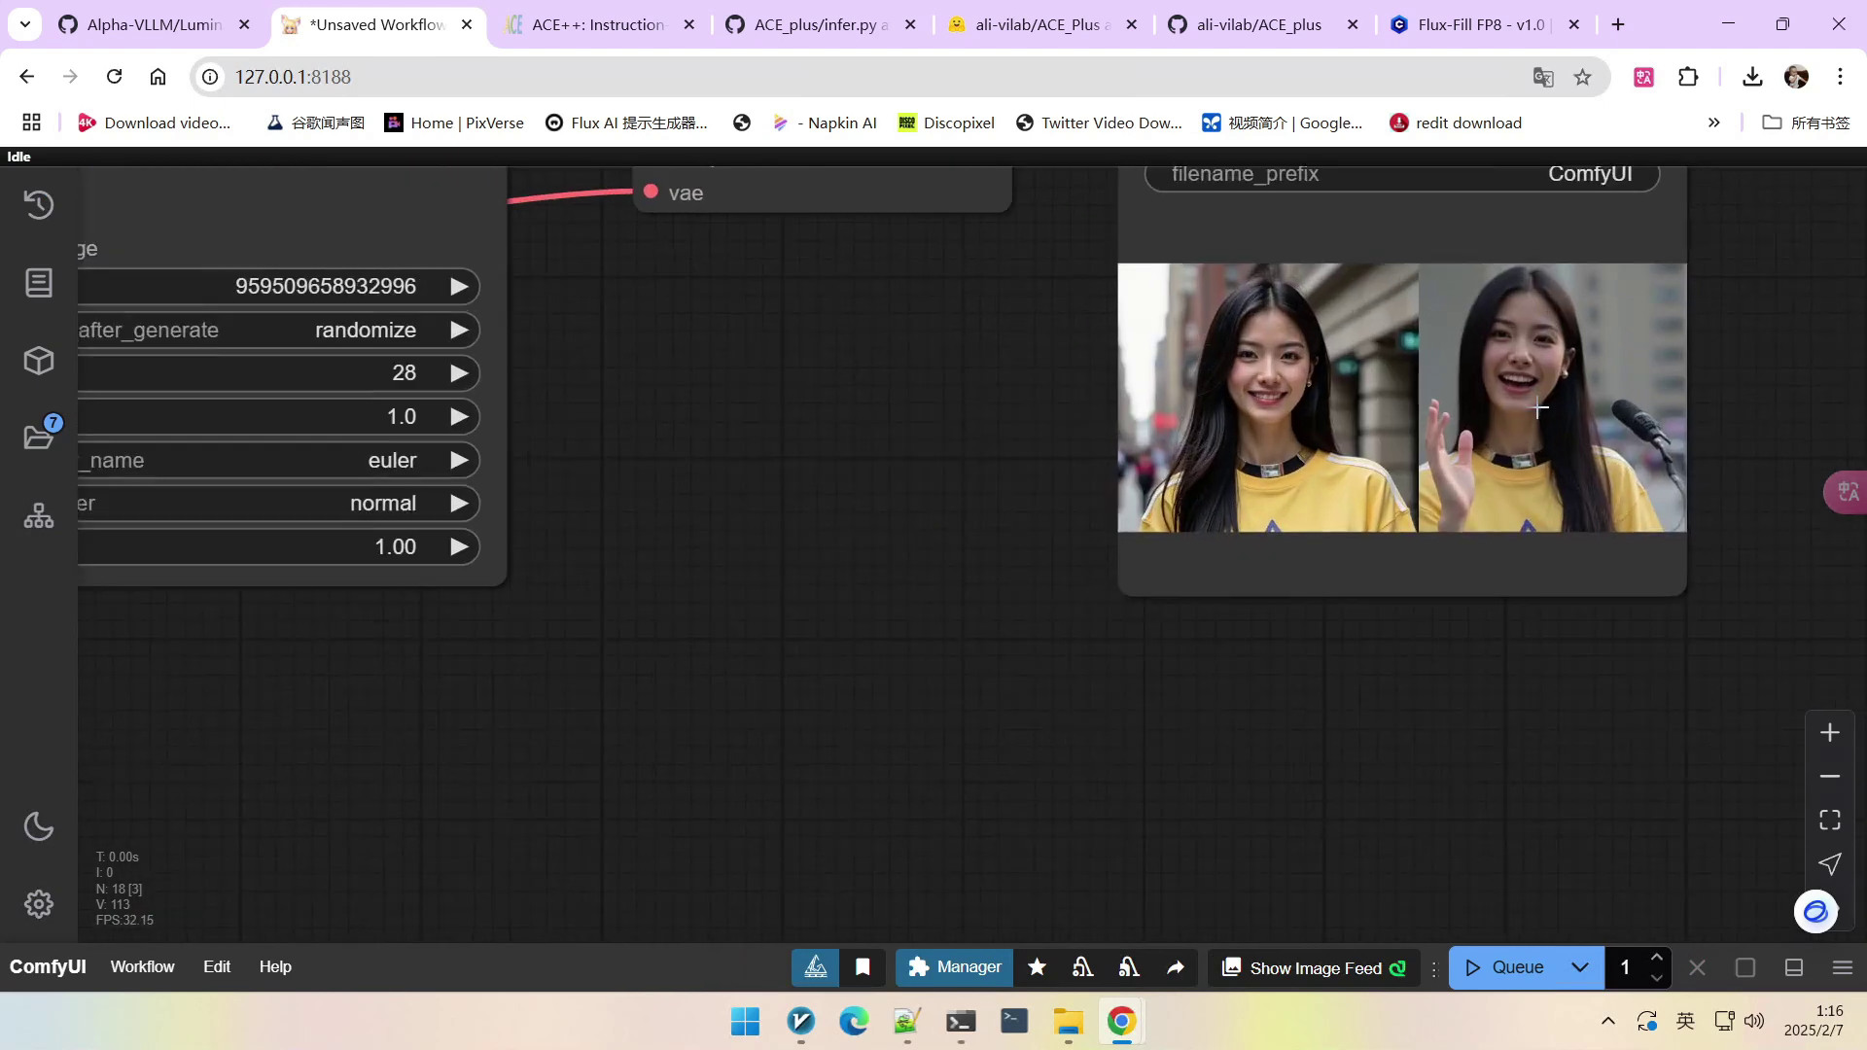
scroll(1539, 408, "up", 2)
scroll(1565, 412, "down", 6)
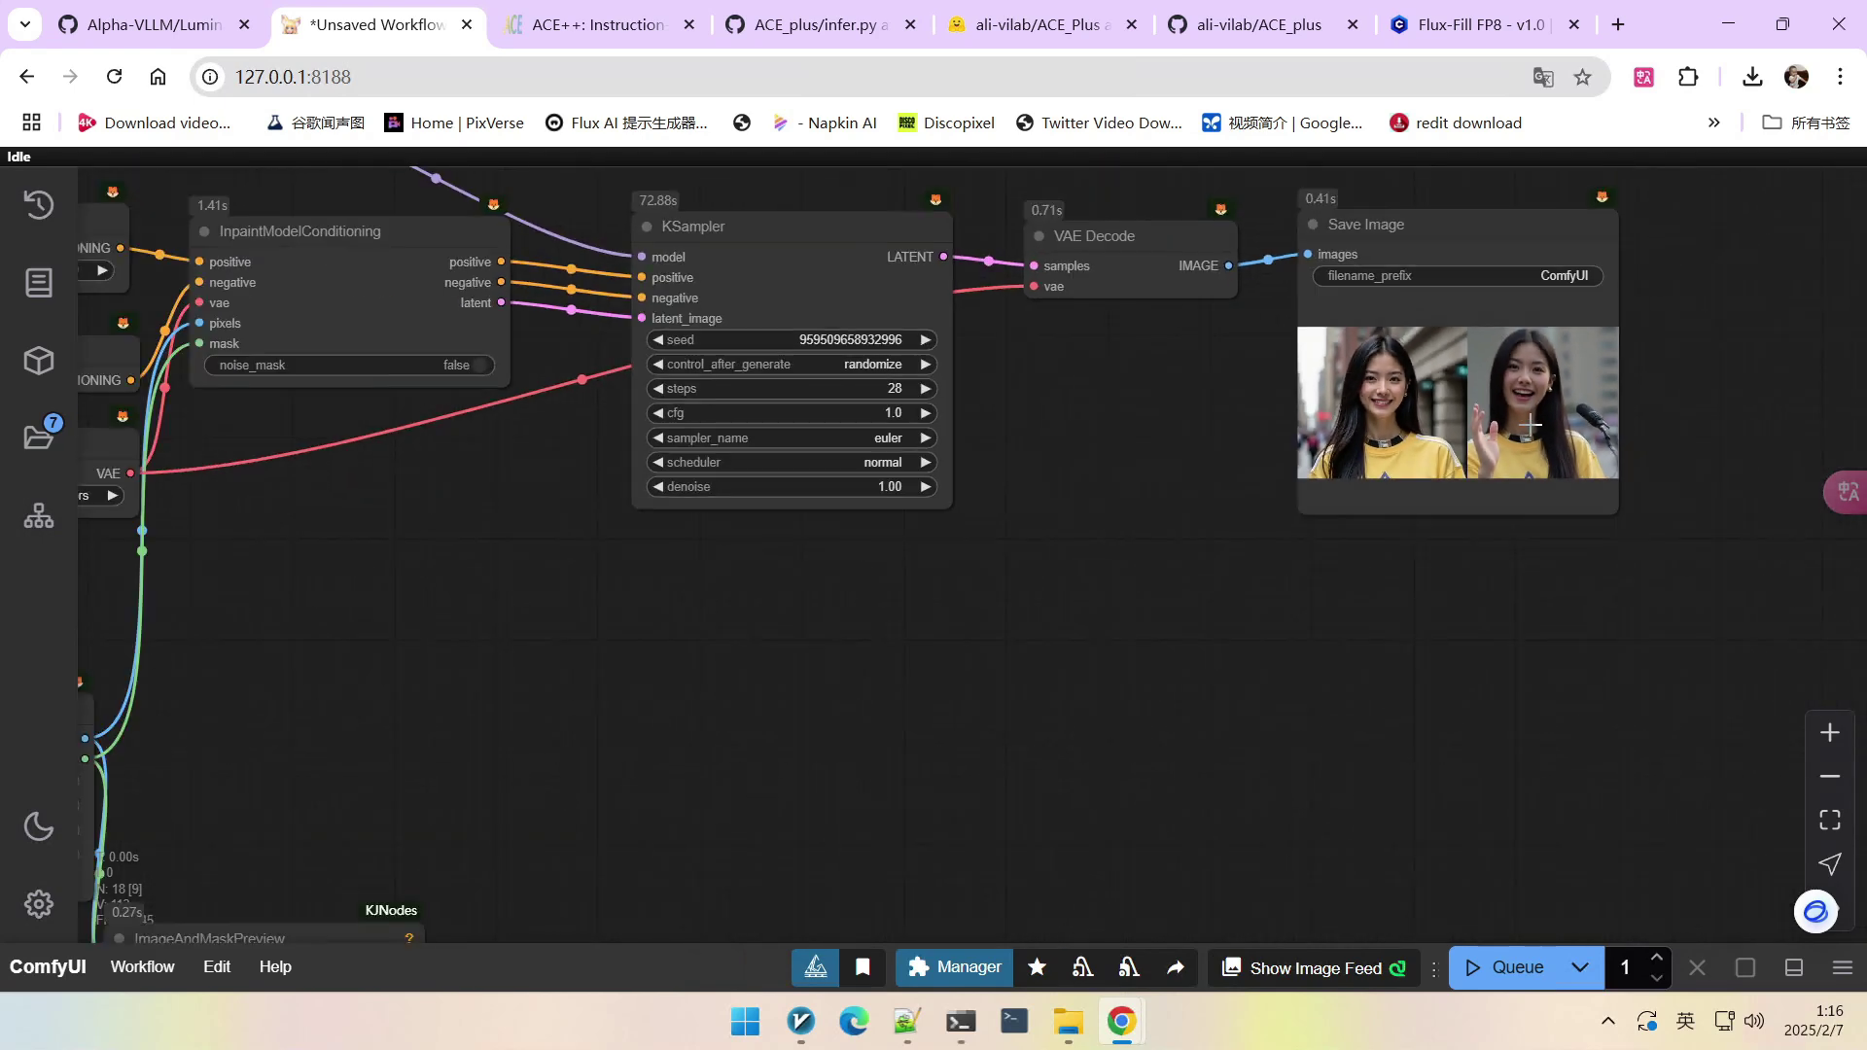
Generate another image from the same yellow T-shirt reference and inspect its face and uniform.
left_click(1503, 966)
left_click_drag(1548, 613, 1505, 652)
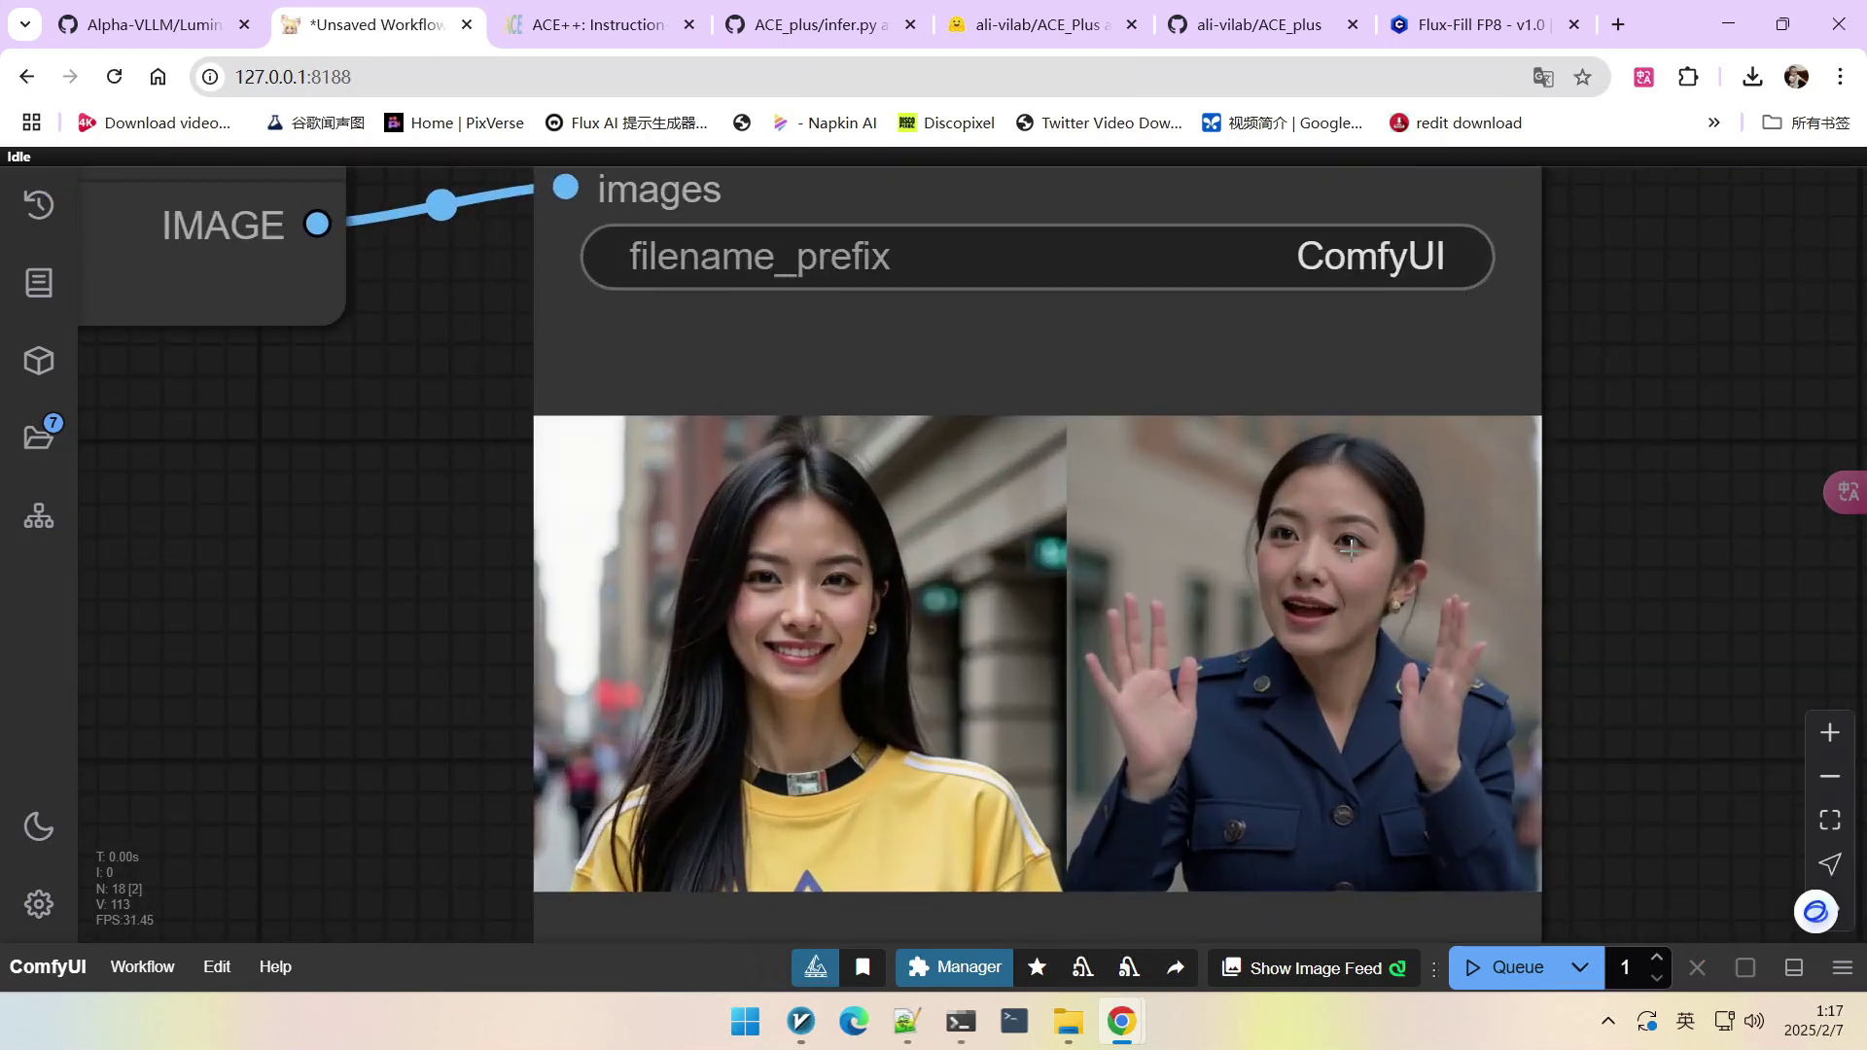
scroll(1342, 547, "down", 2)
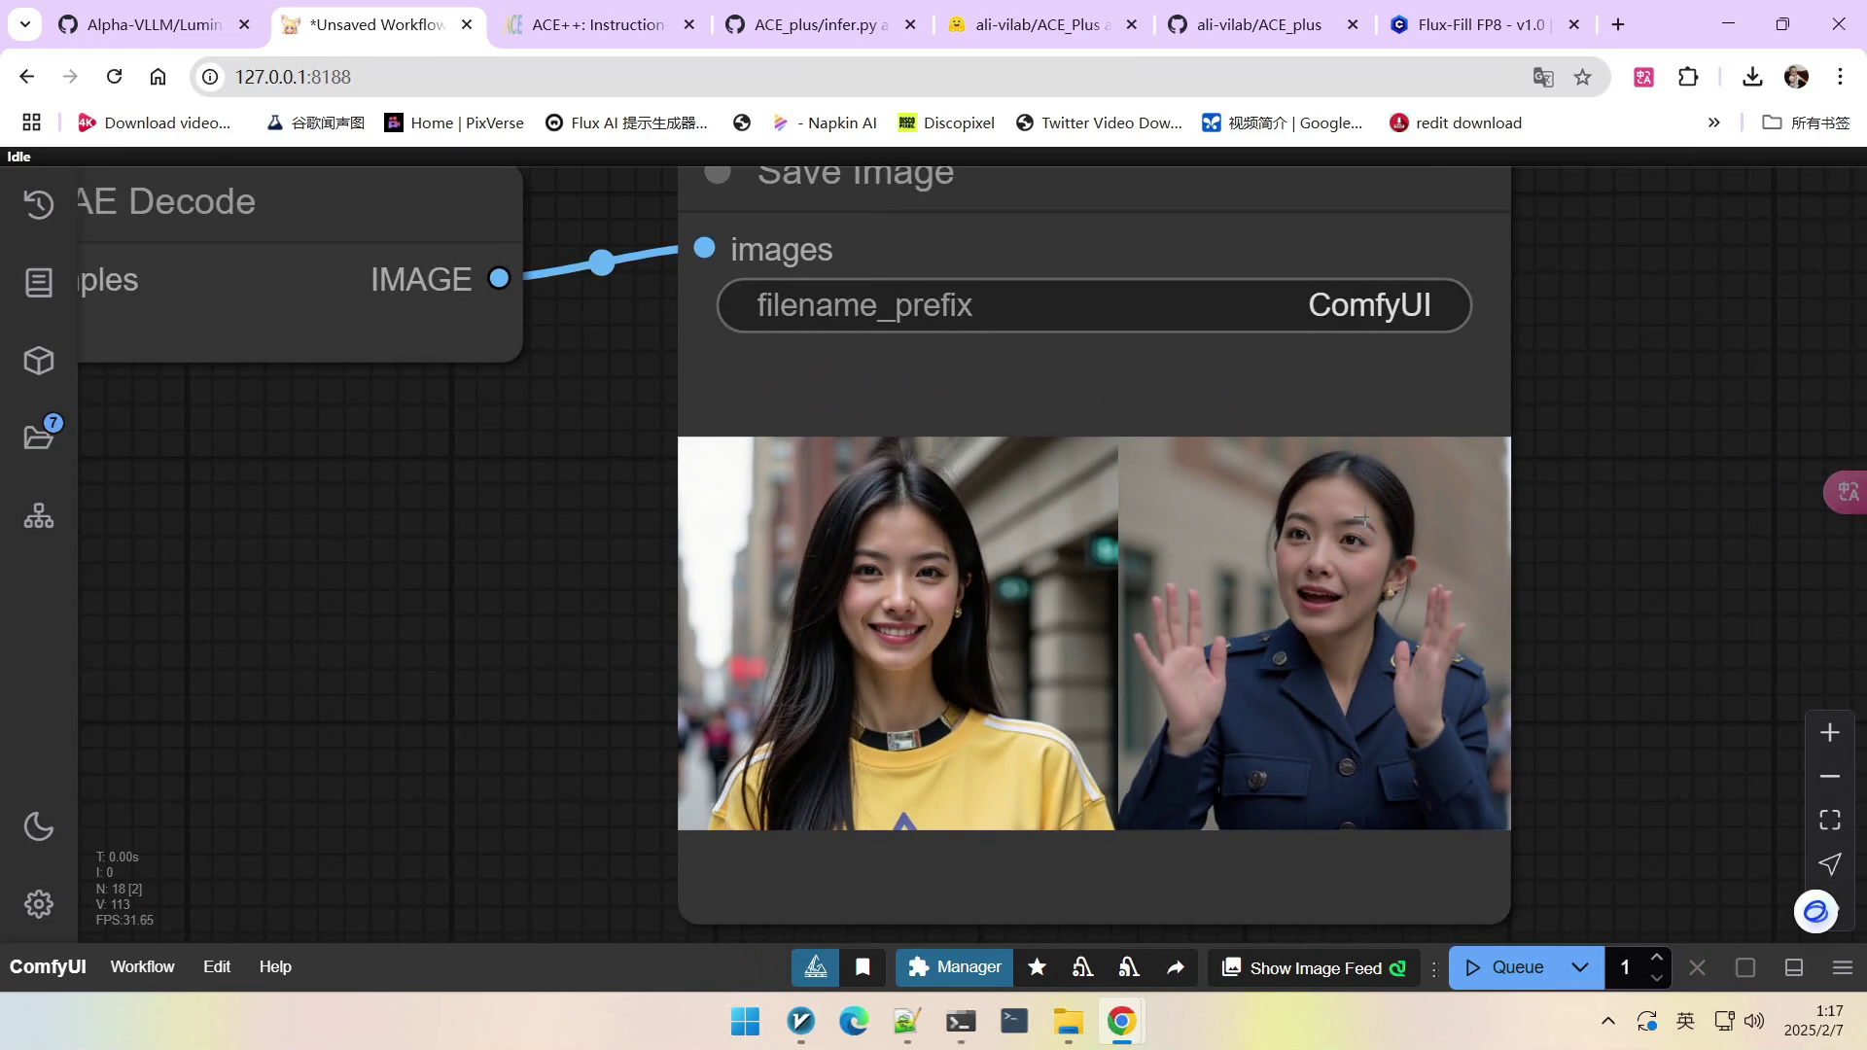
scroll(1408, 553, "down", 5)
scroll(1298, 564, "up", 3)
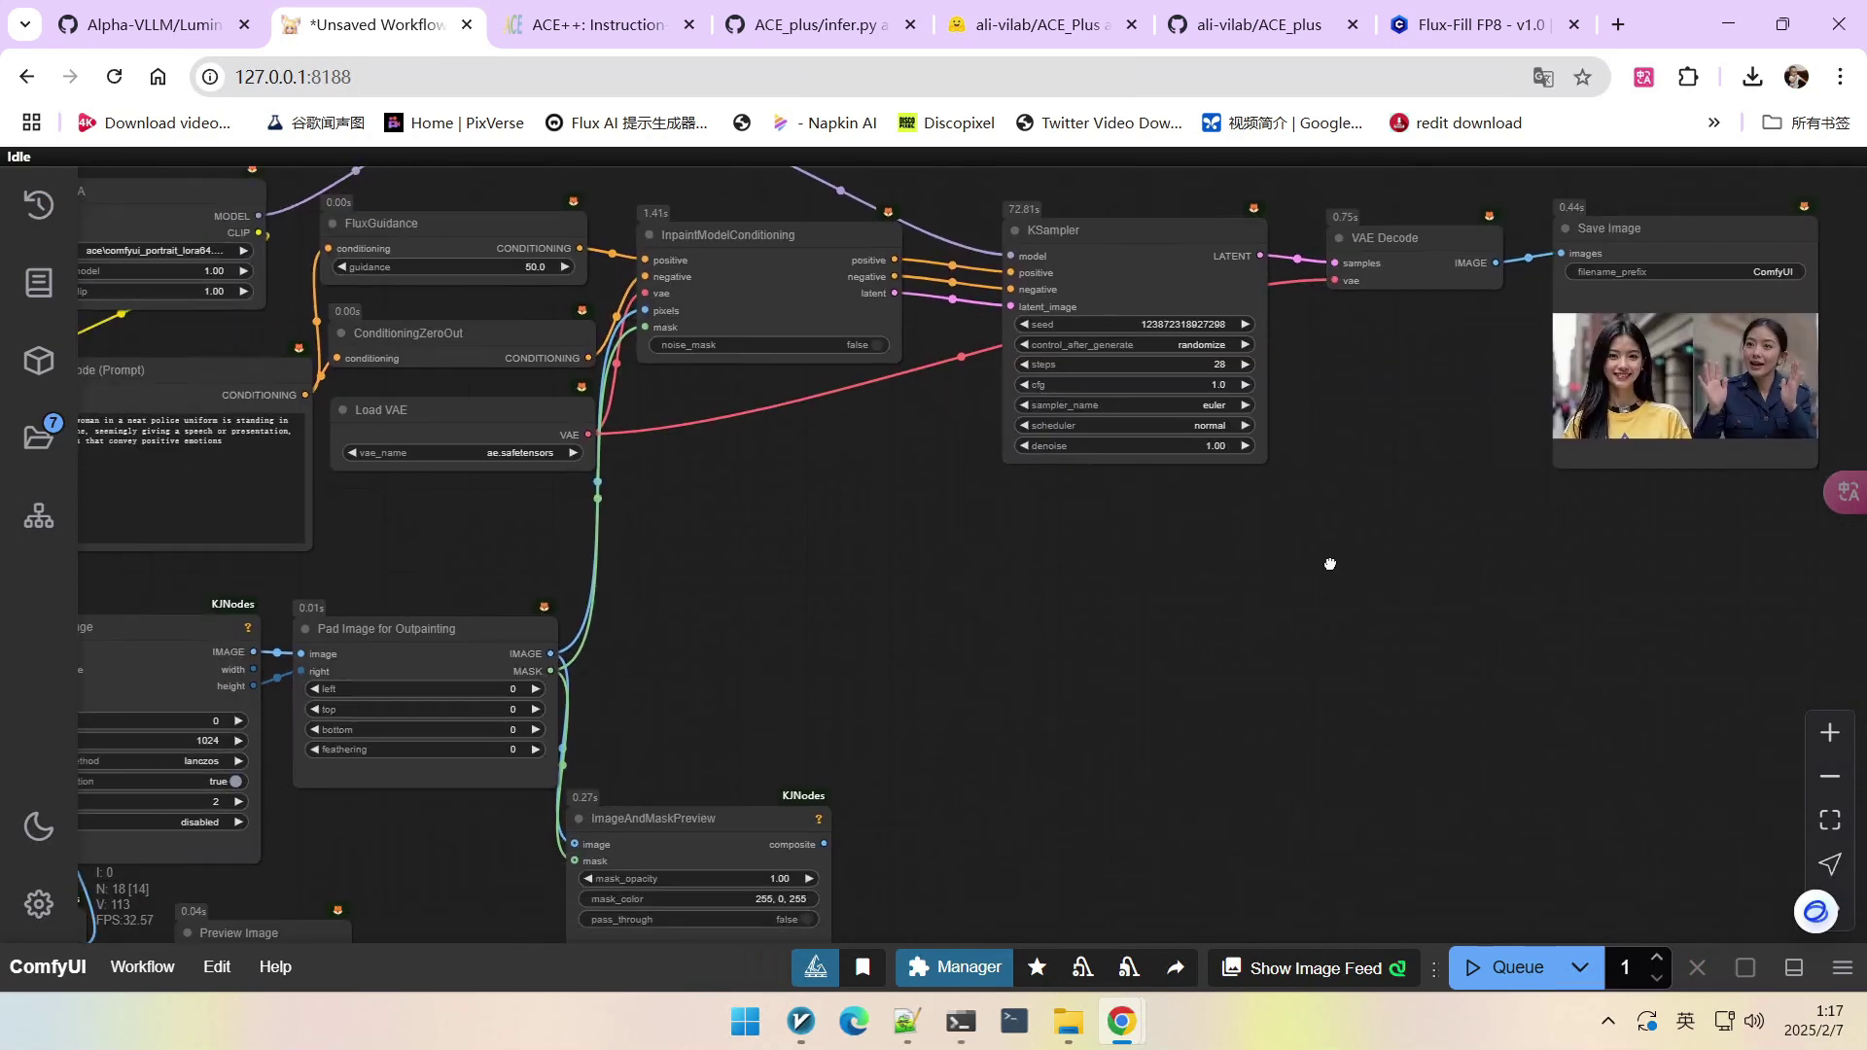
Load ComfyUI_01672_.png as the reference in the Load Image node and review the Auto Crop Faces settings.
scroll(1362, 538, "down", 3)
scroll(554, 542, "up", 8)
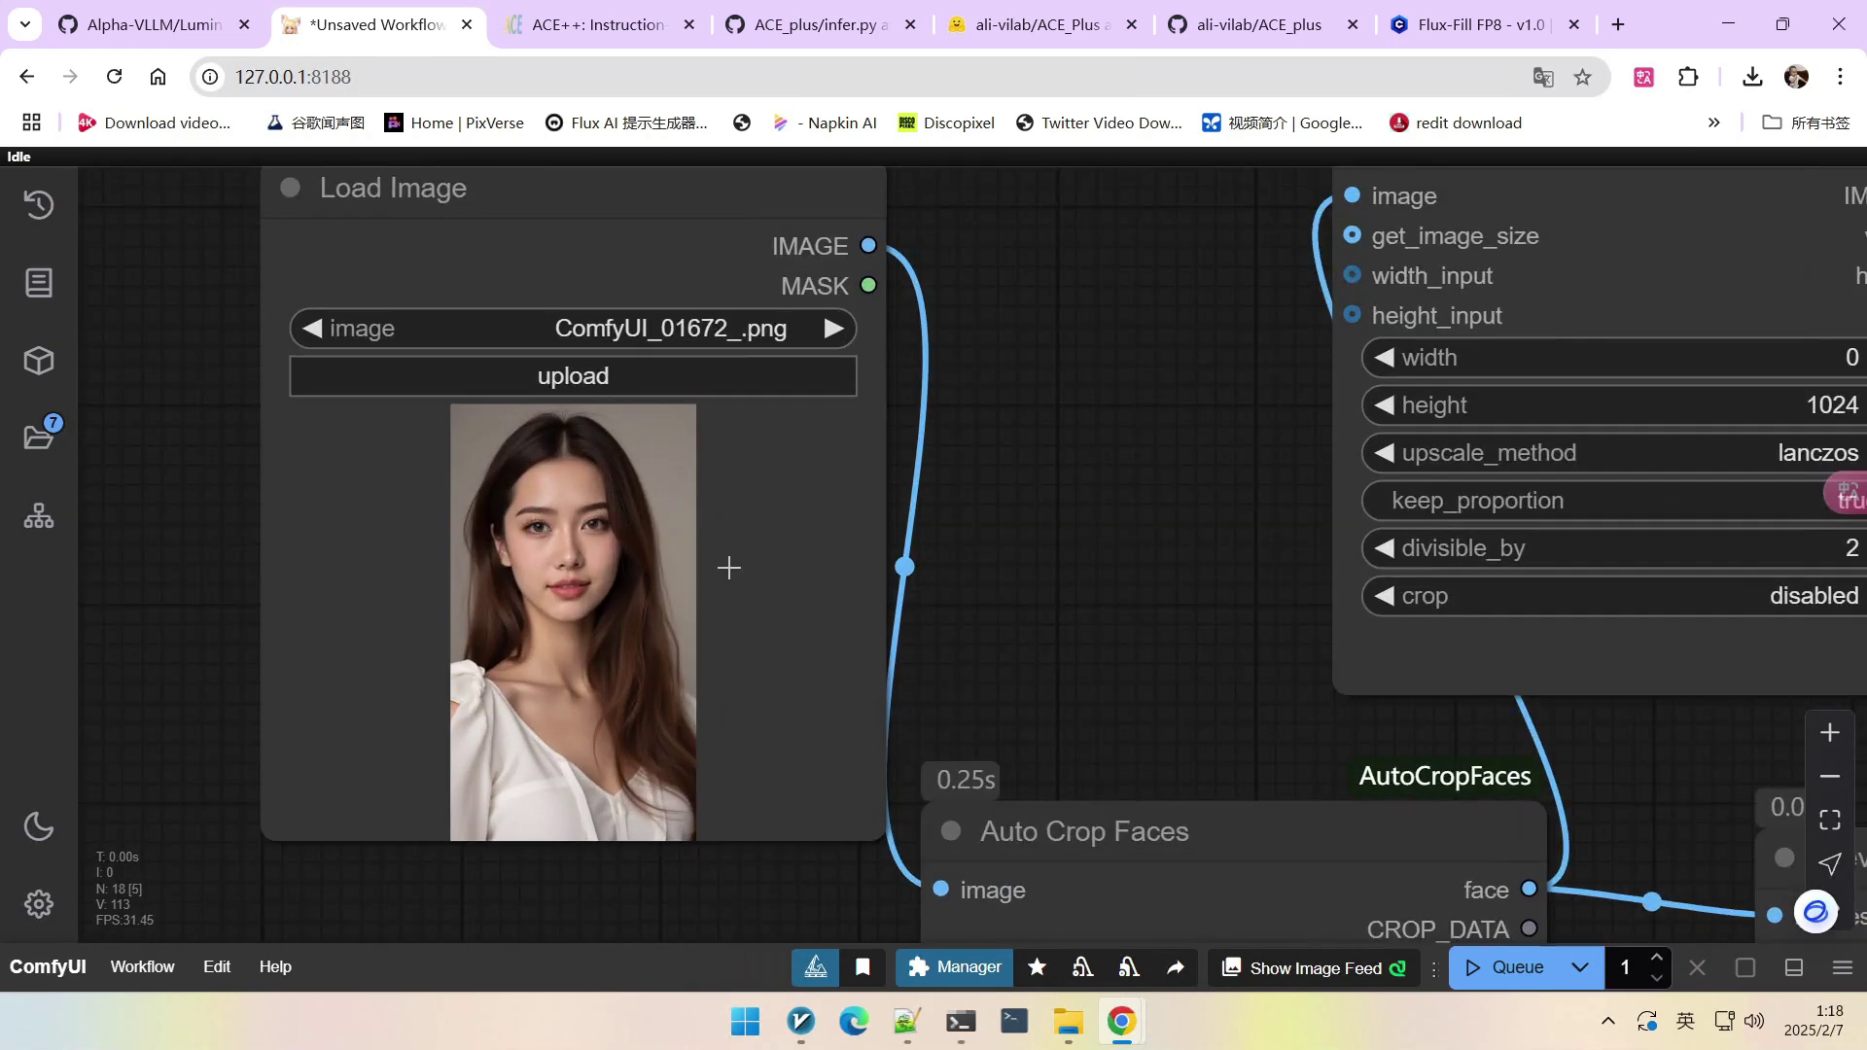
scroll(554, 542, "down", 3)
left_click_drag(745, 561, 754, 427)
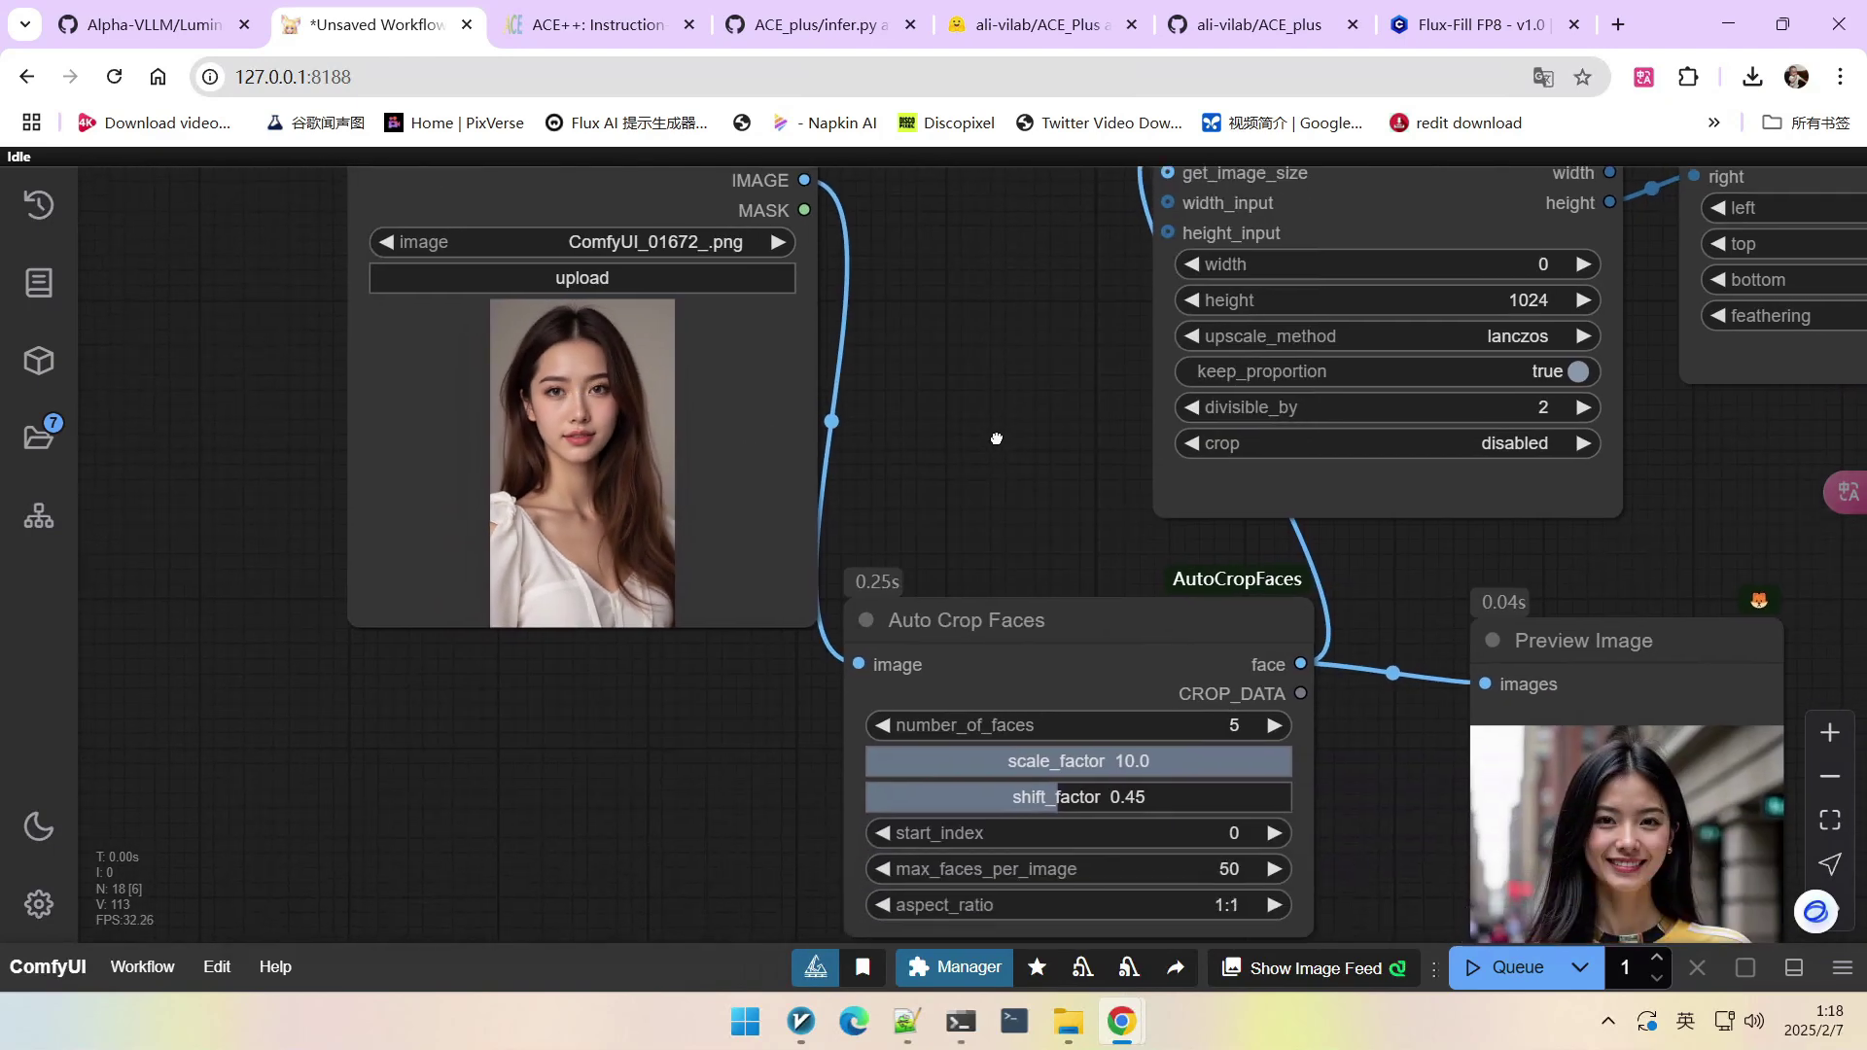
left_click_drag(1028, 523, 925, 428)
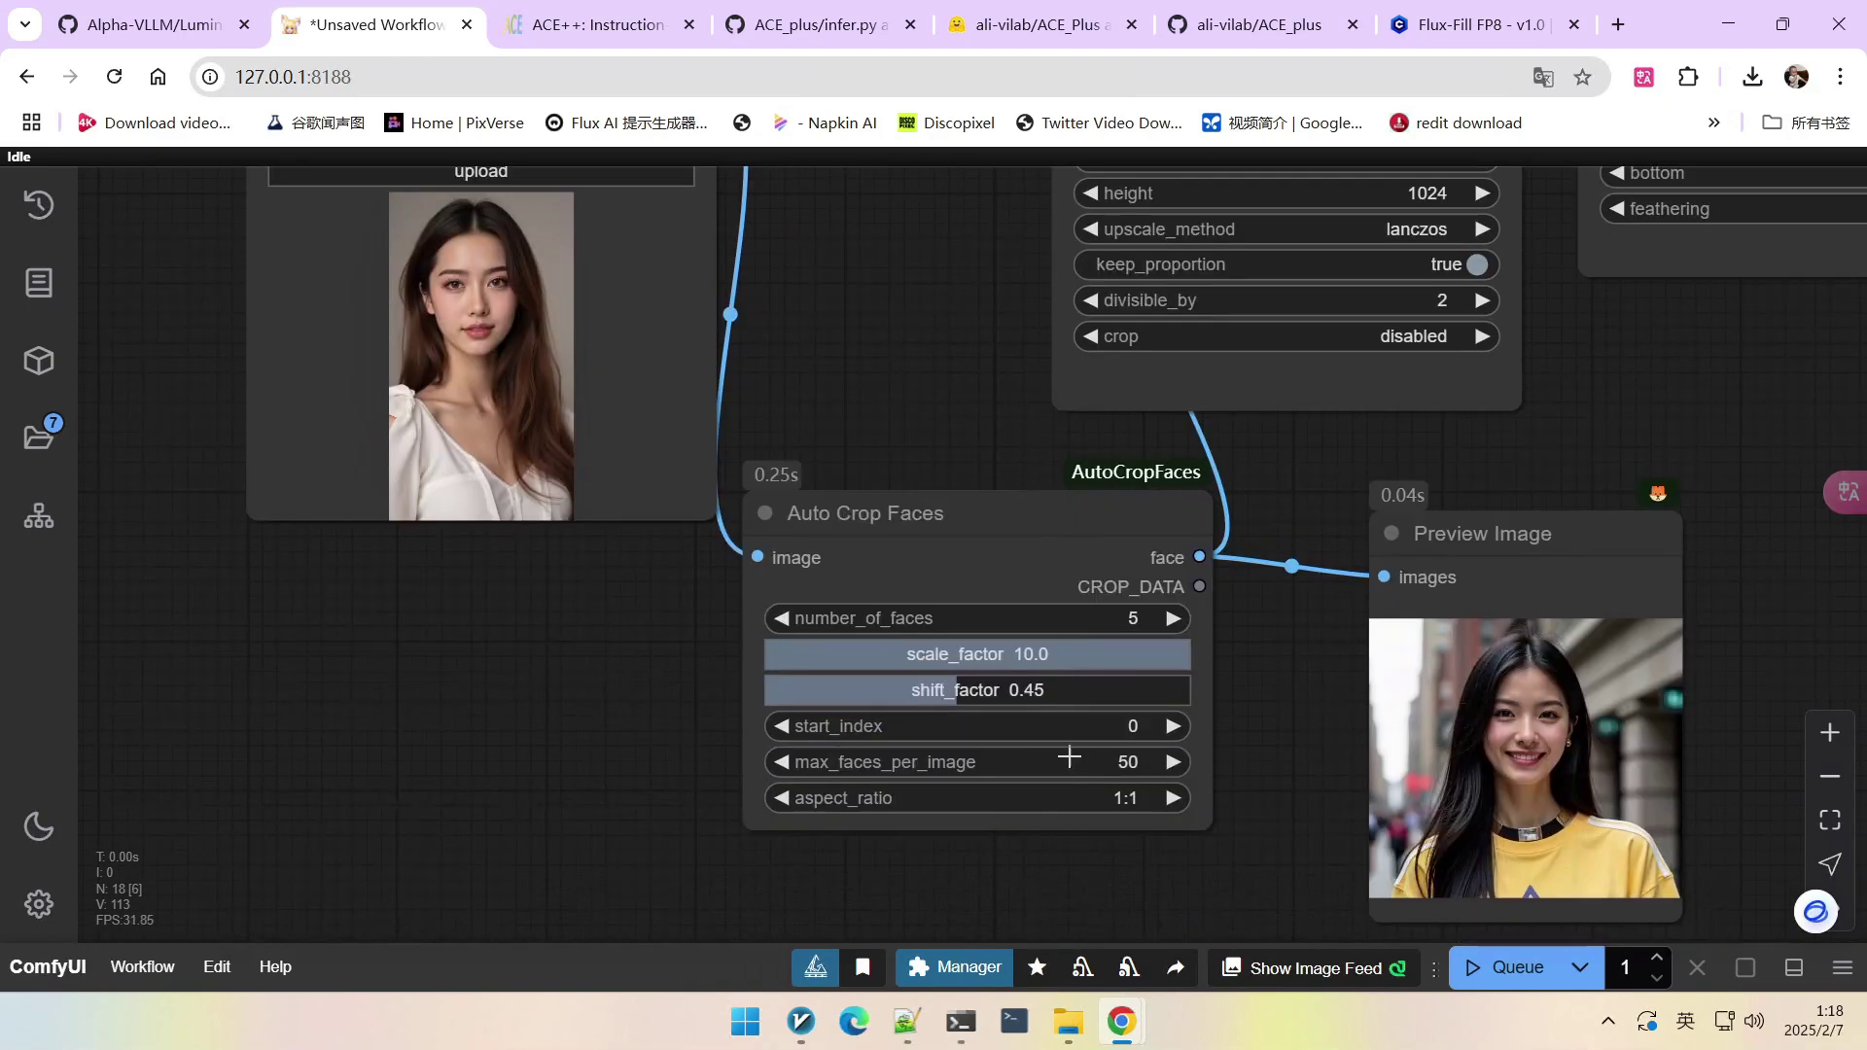
scroll(529, 642, "up", 1)
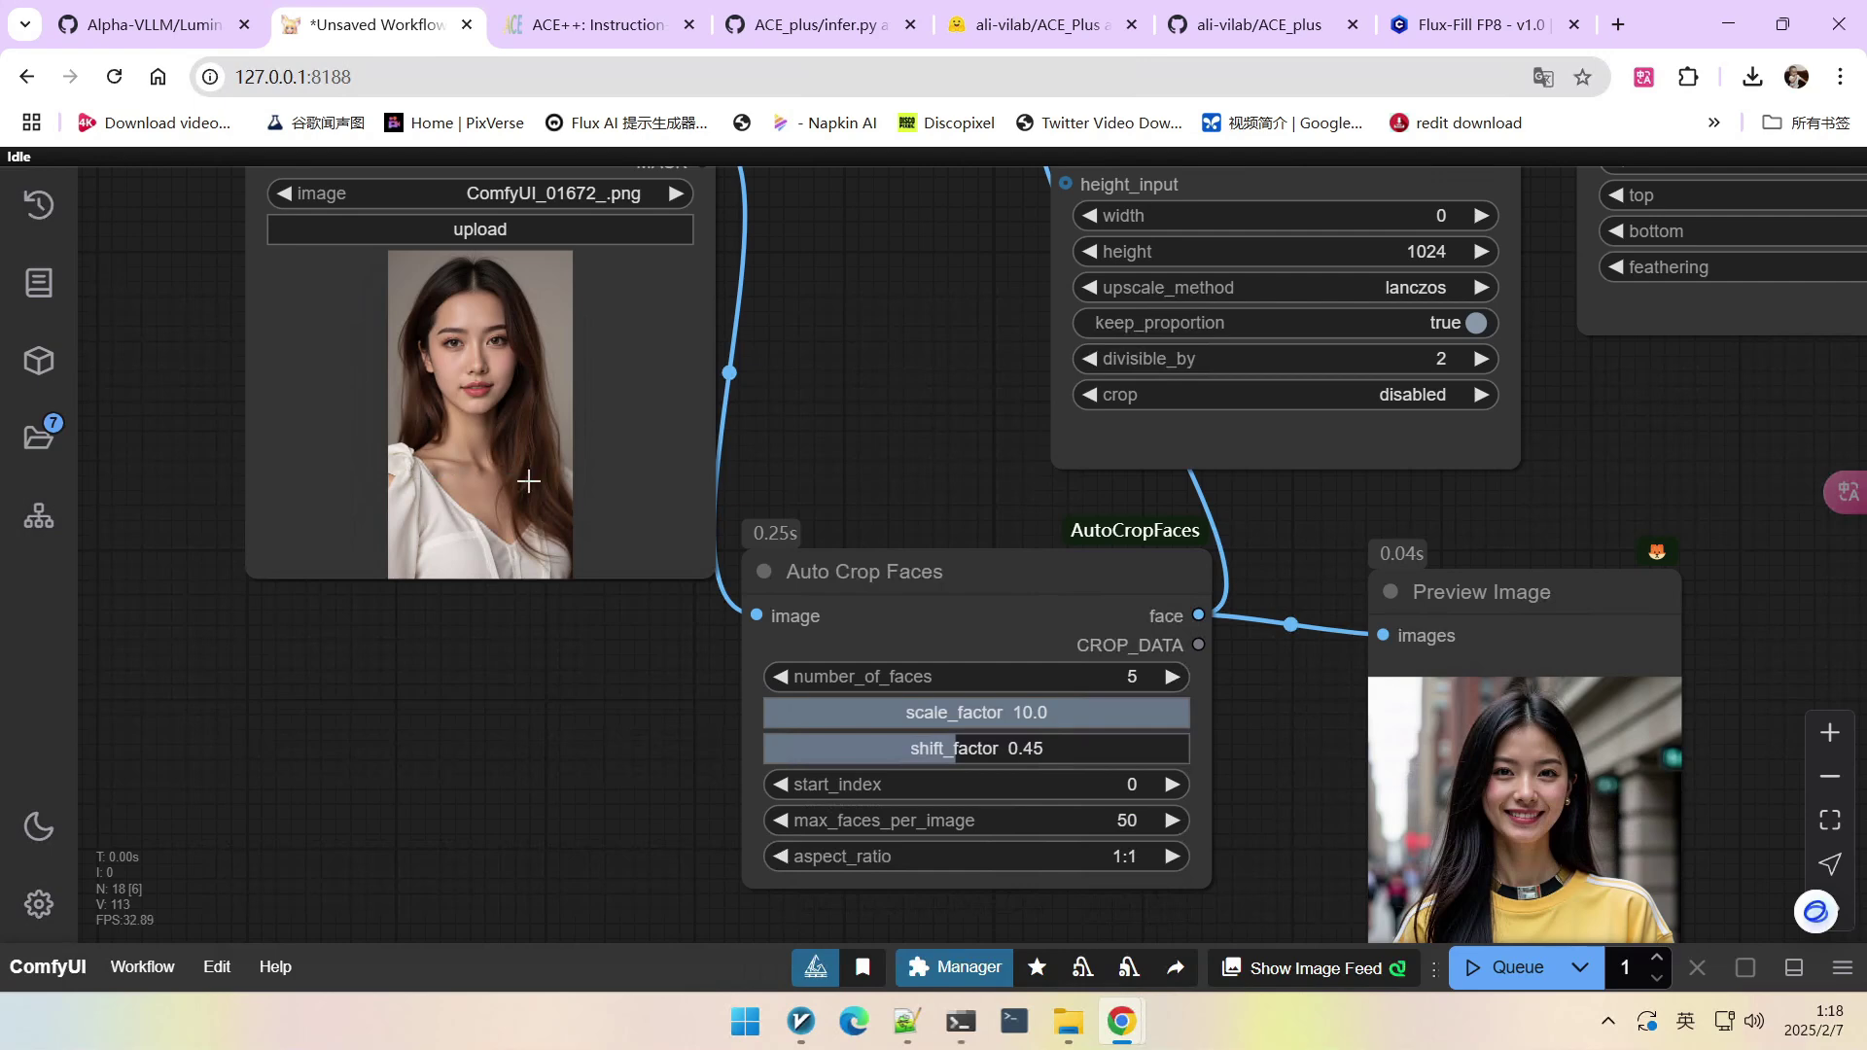
scroll(436, 514, "down", 3)
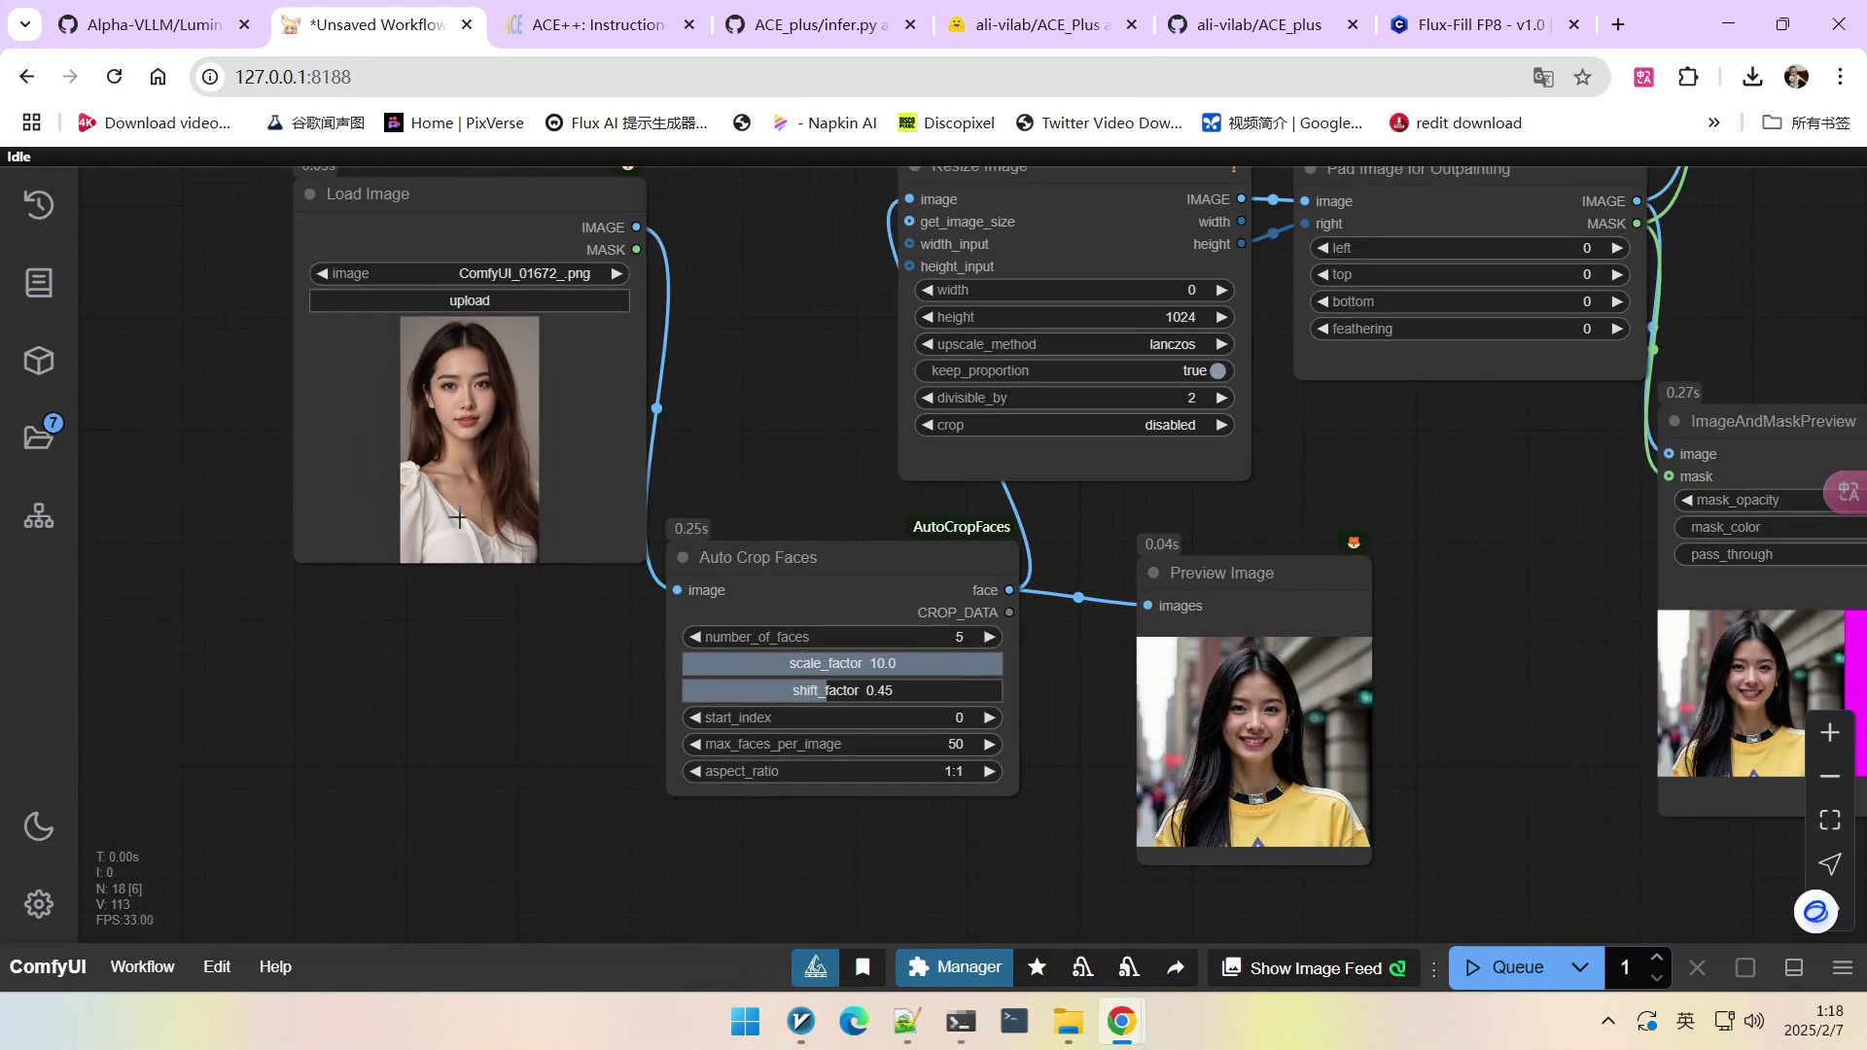
scroll(461, 409, "up", 1)
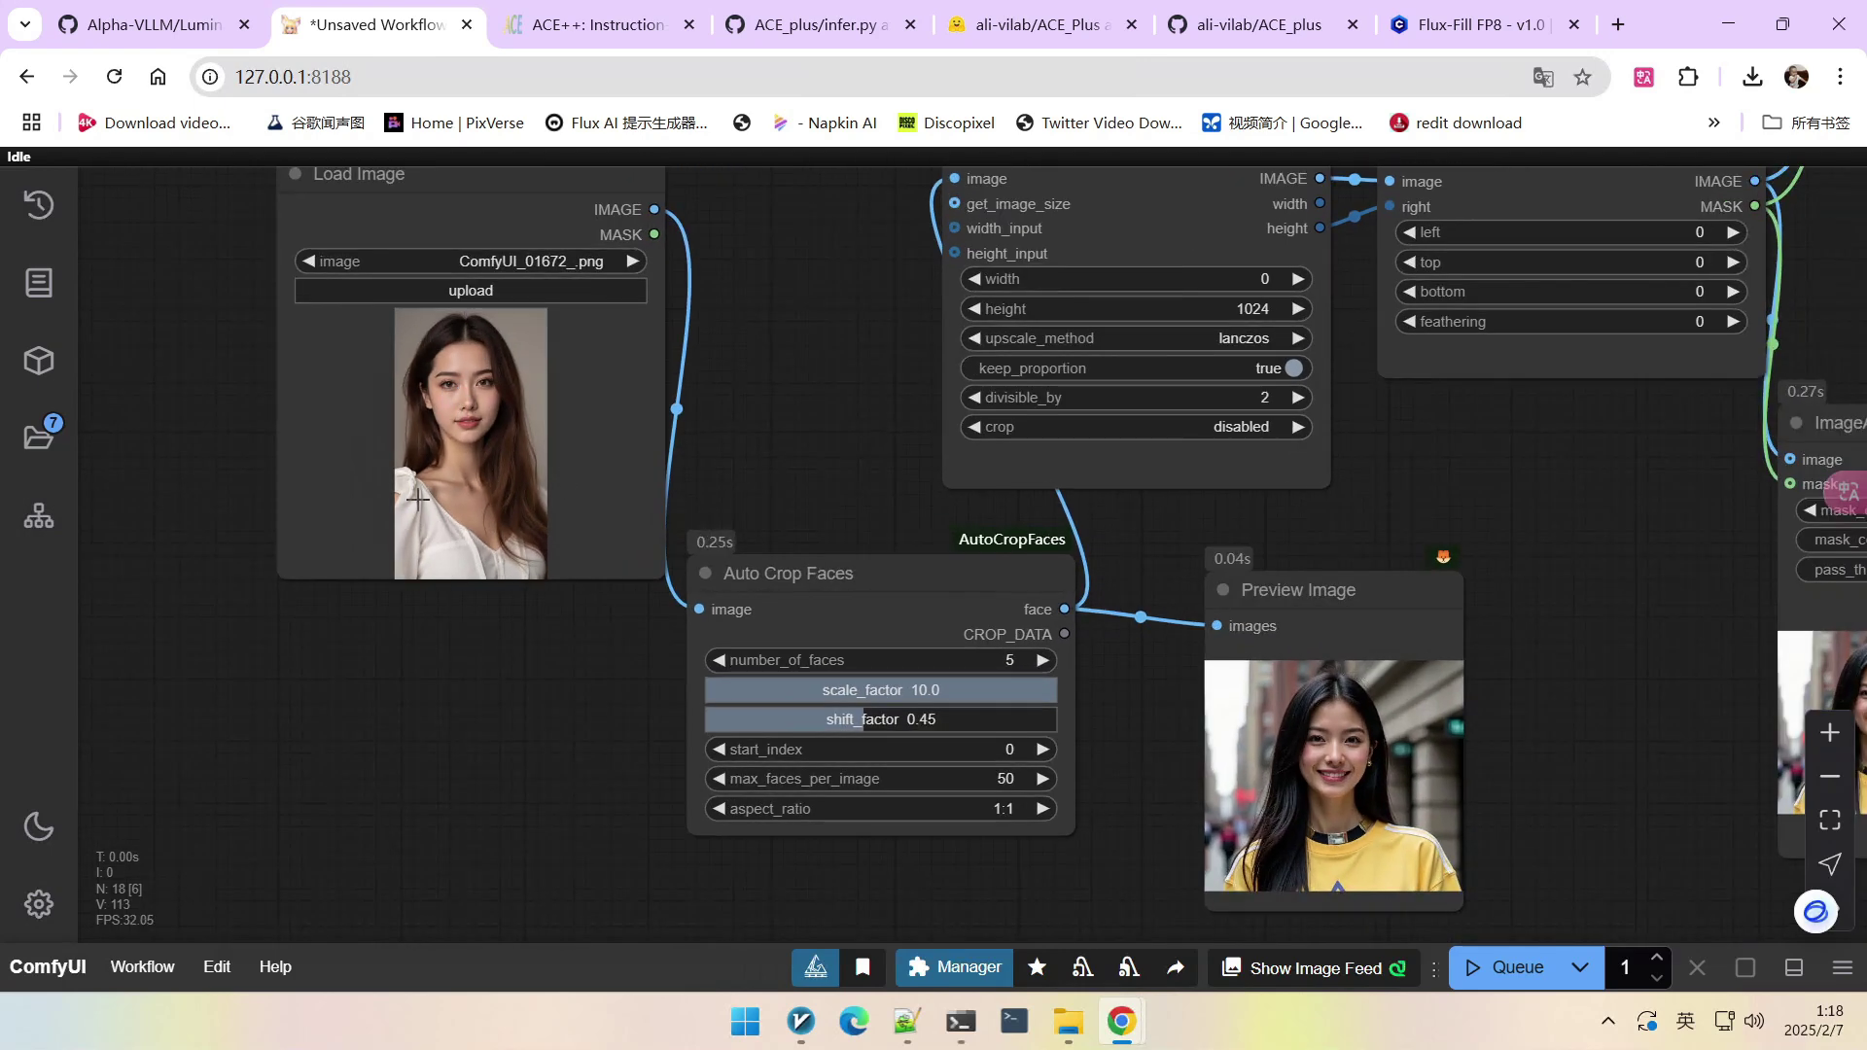
Run the workflow with the ComfyUI_01672_.png portrait and check the face crop and outpainting mask previews.
scroll(807, 657, "down", 2)
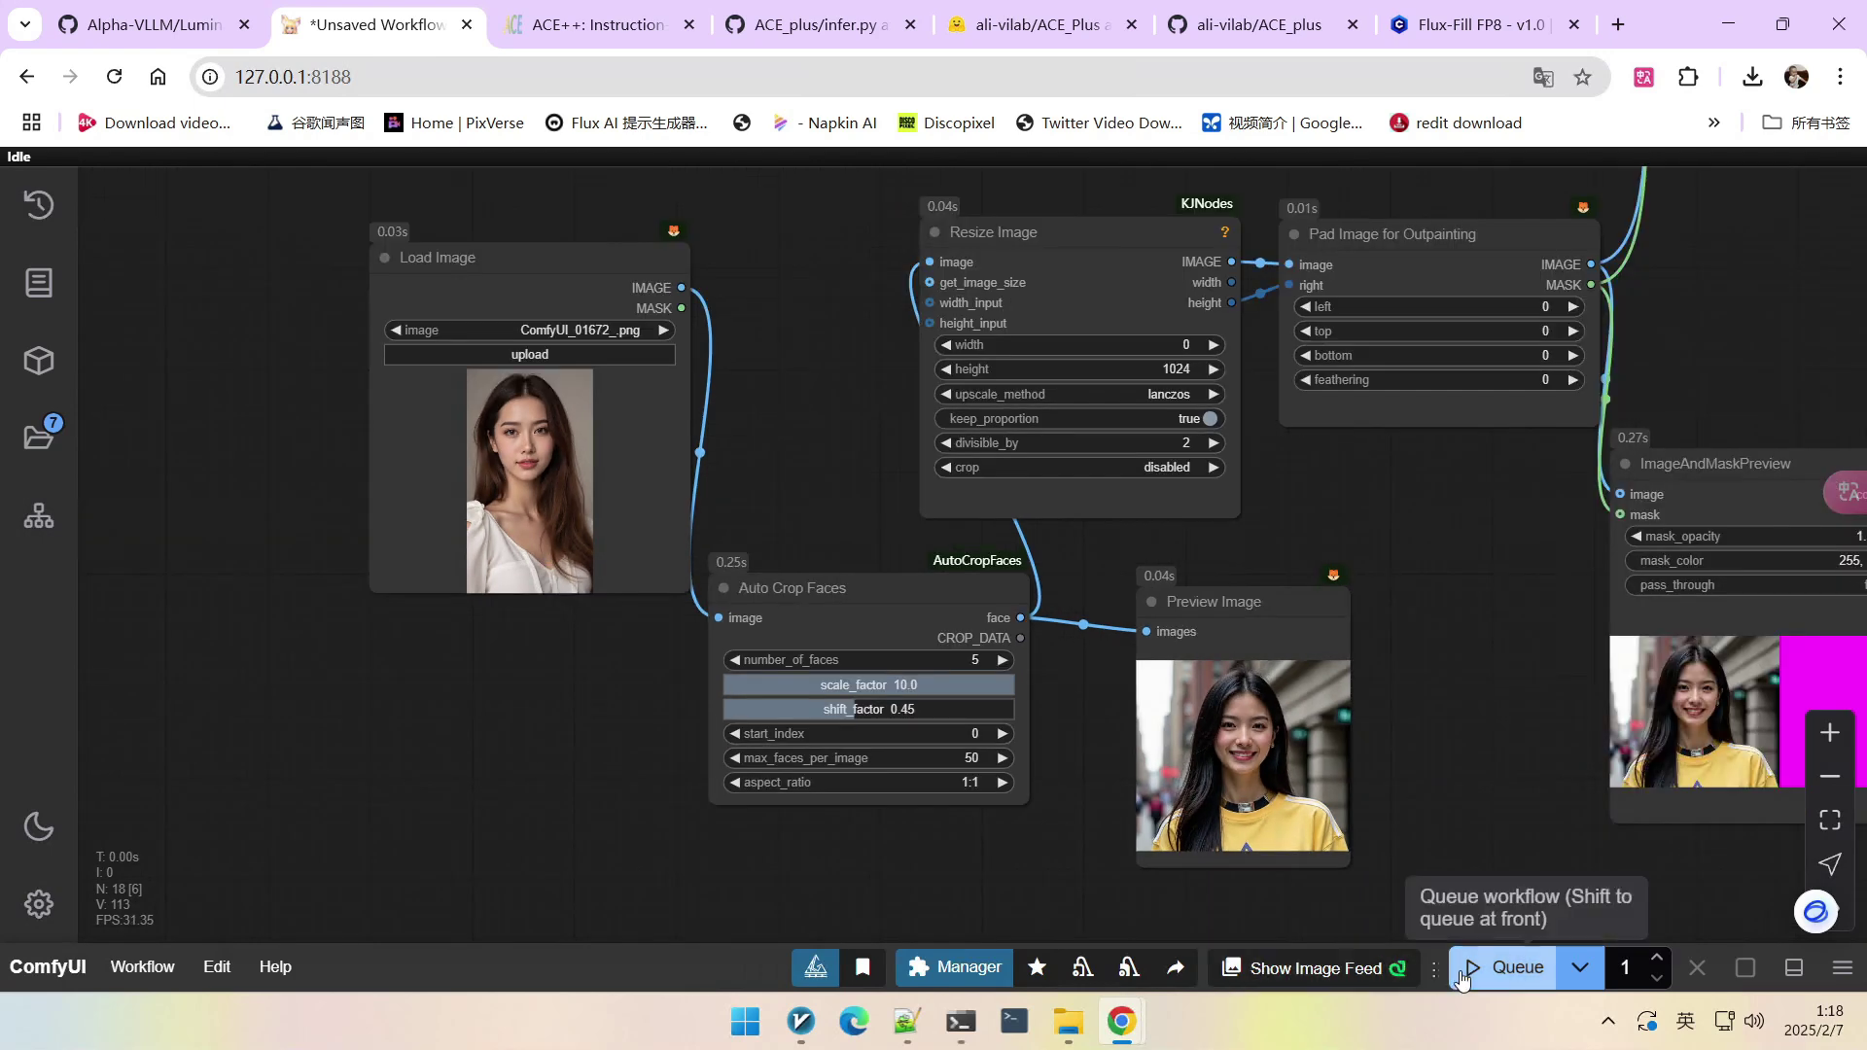
left_click(1505, 967)
scroll(1269, 747, "up", 4)
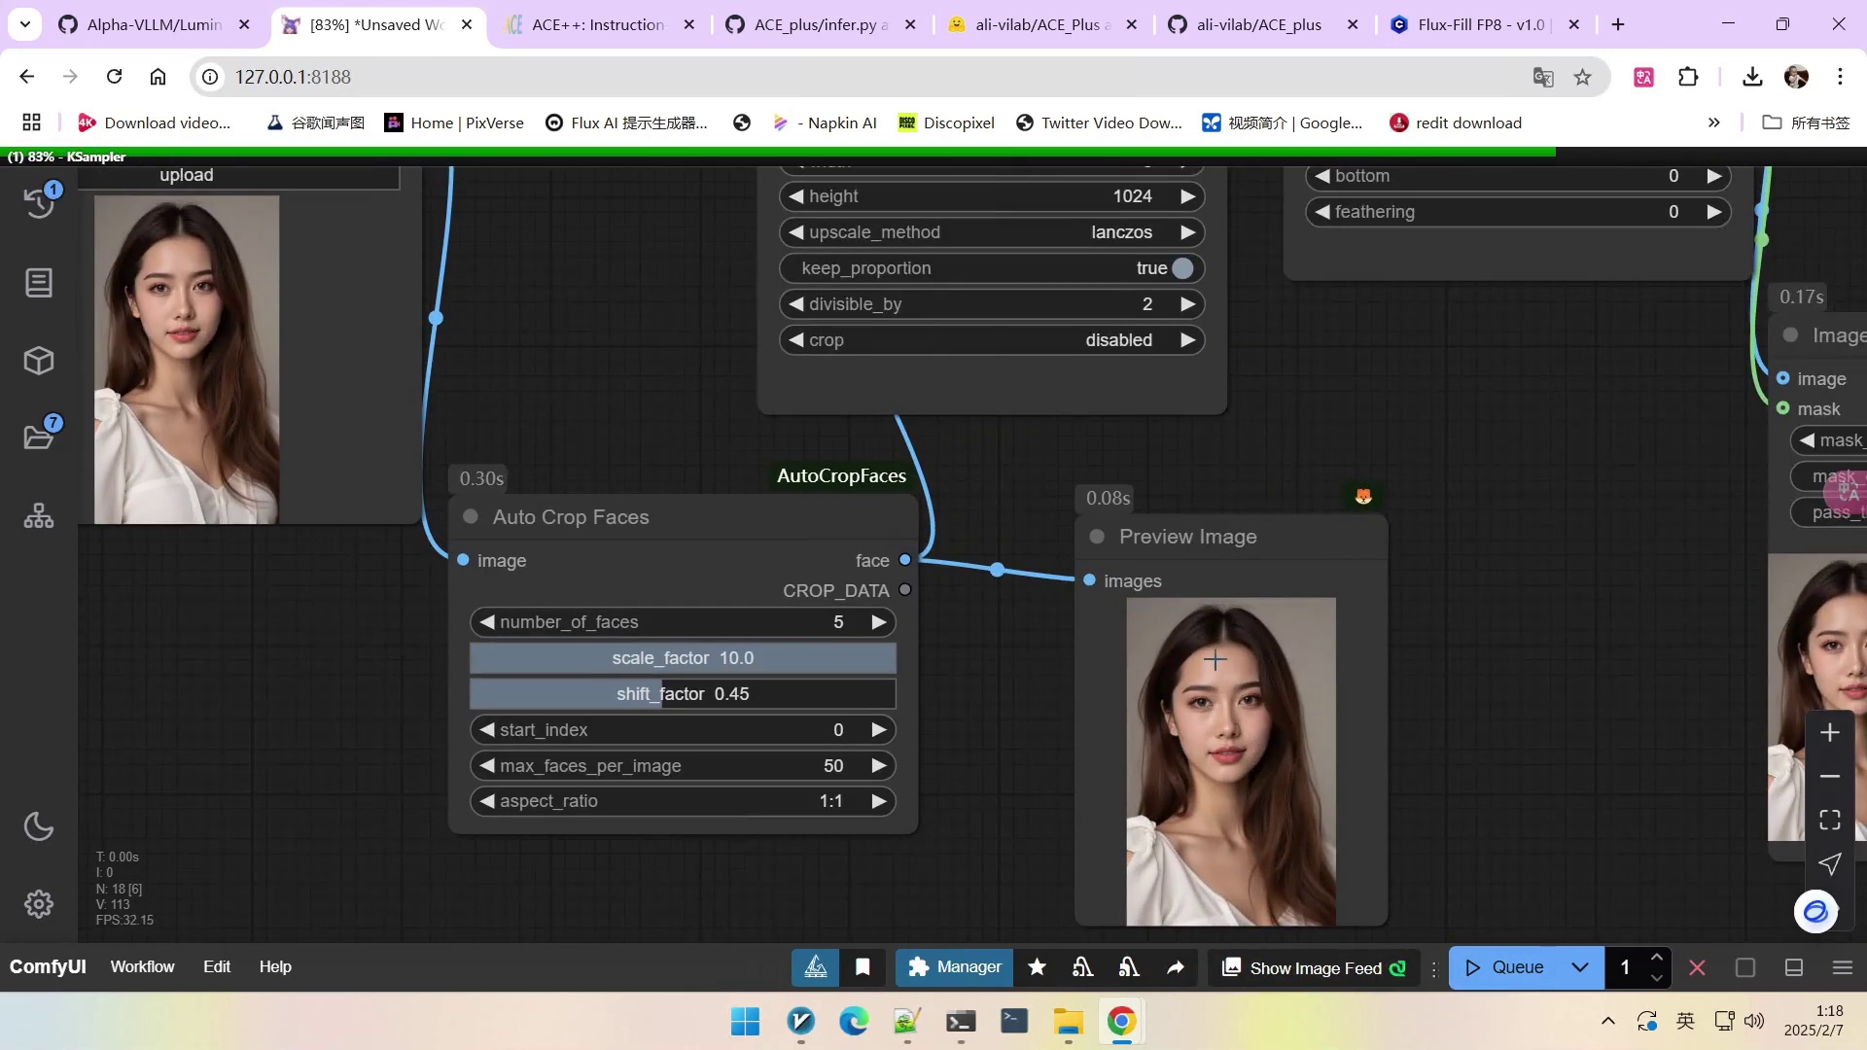
scroll(1206, 689, "down", 4)
left_click_drag(1445, 674, 871, 651)
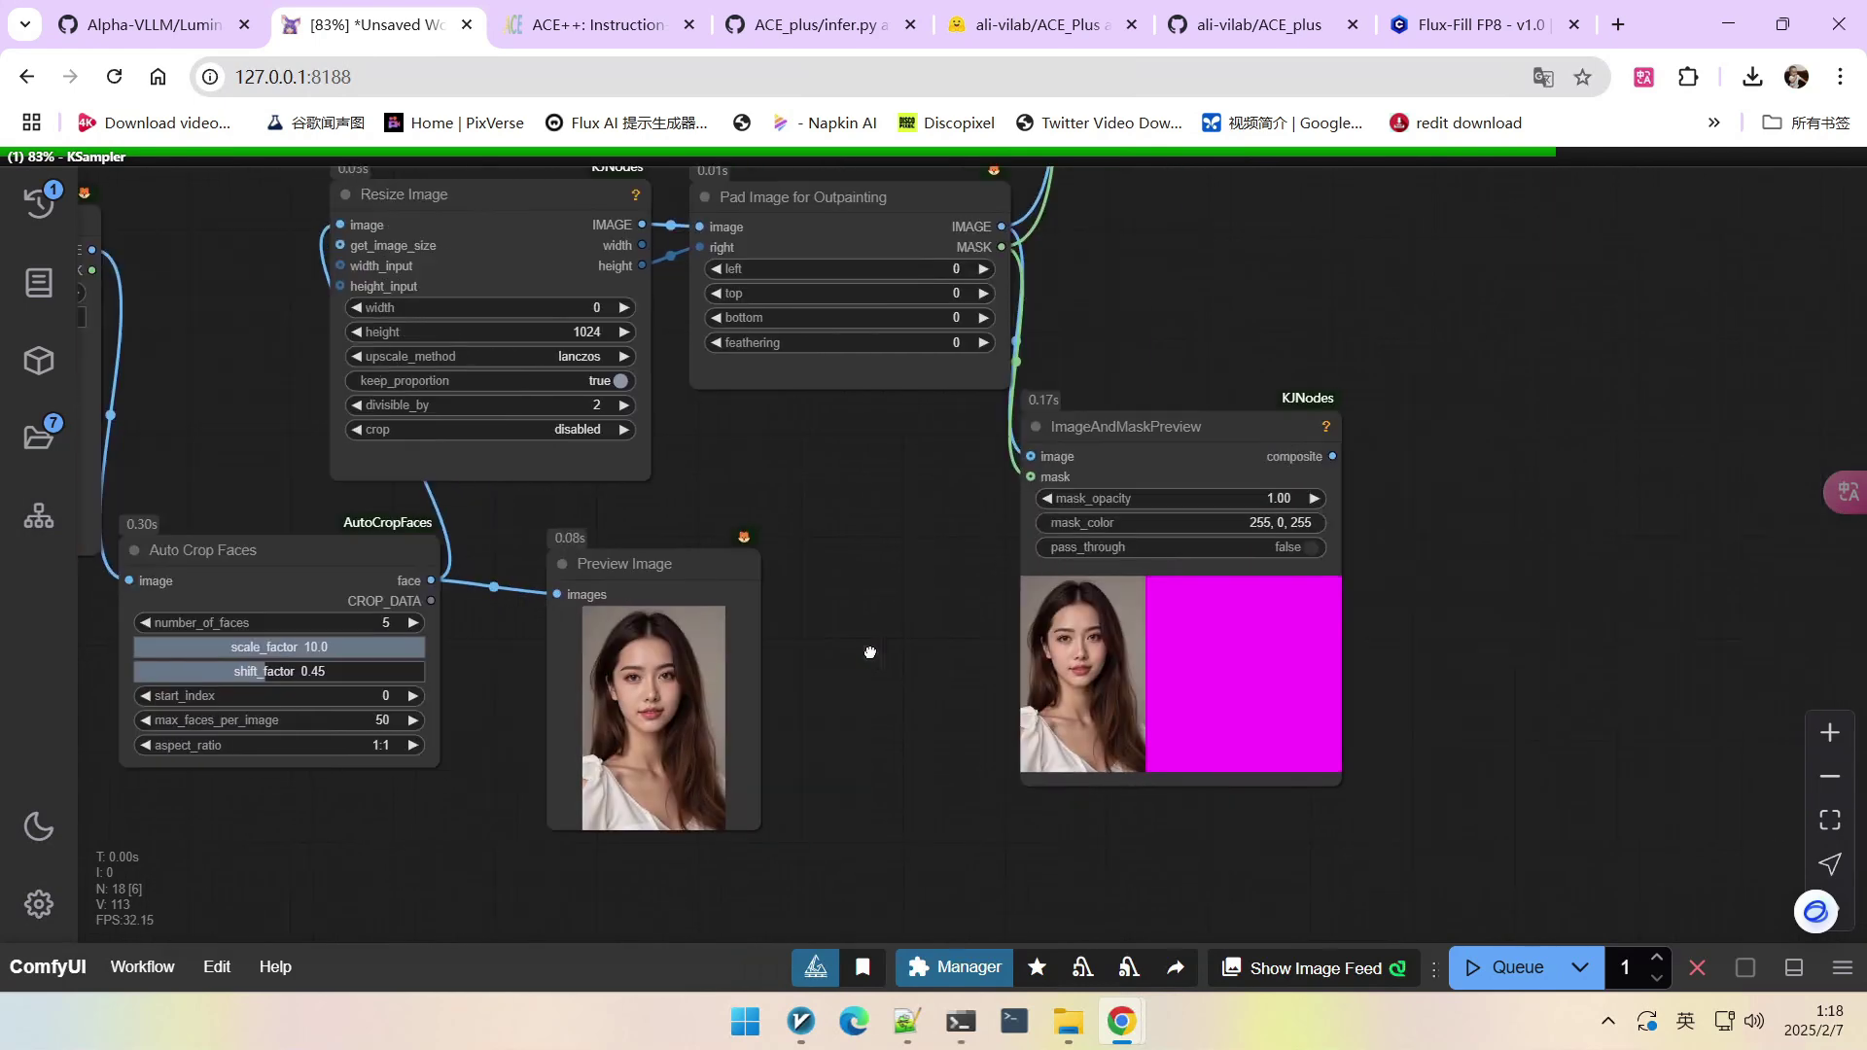
scroll(1192, 654, "up", 3)
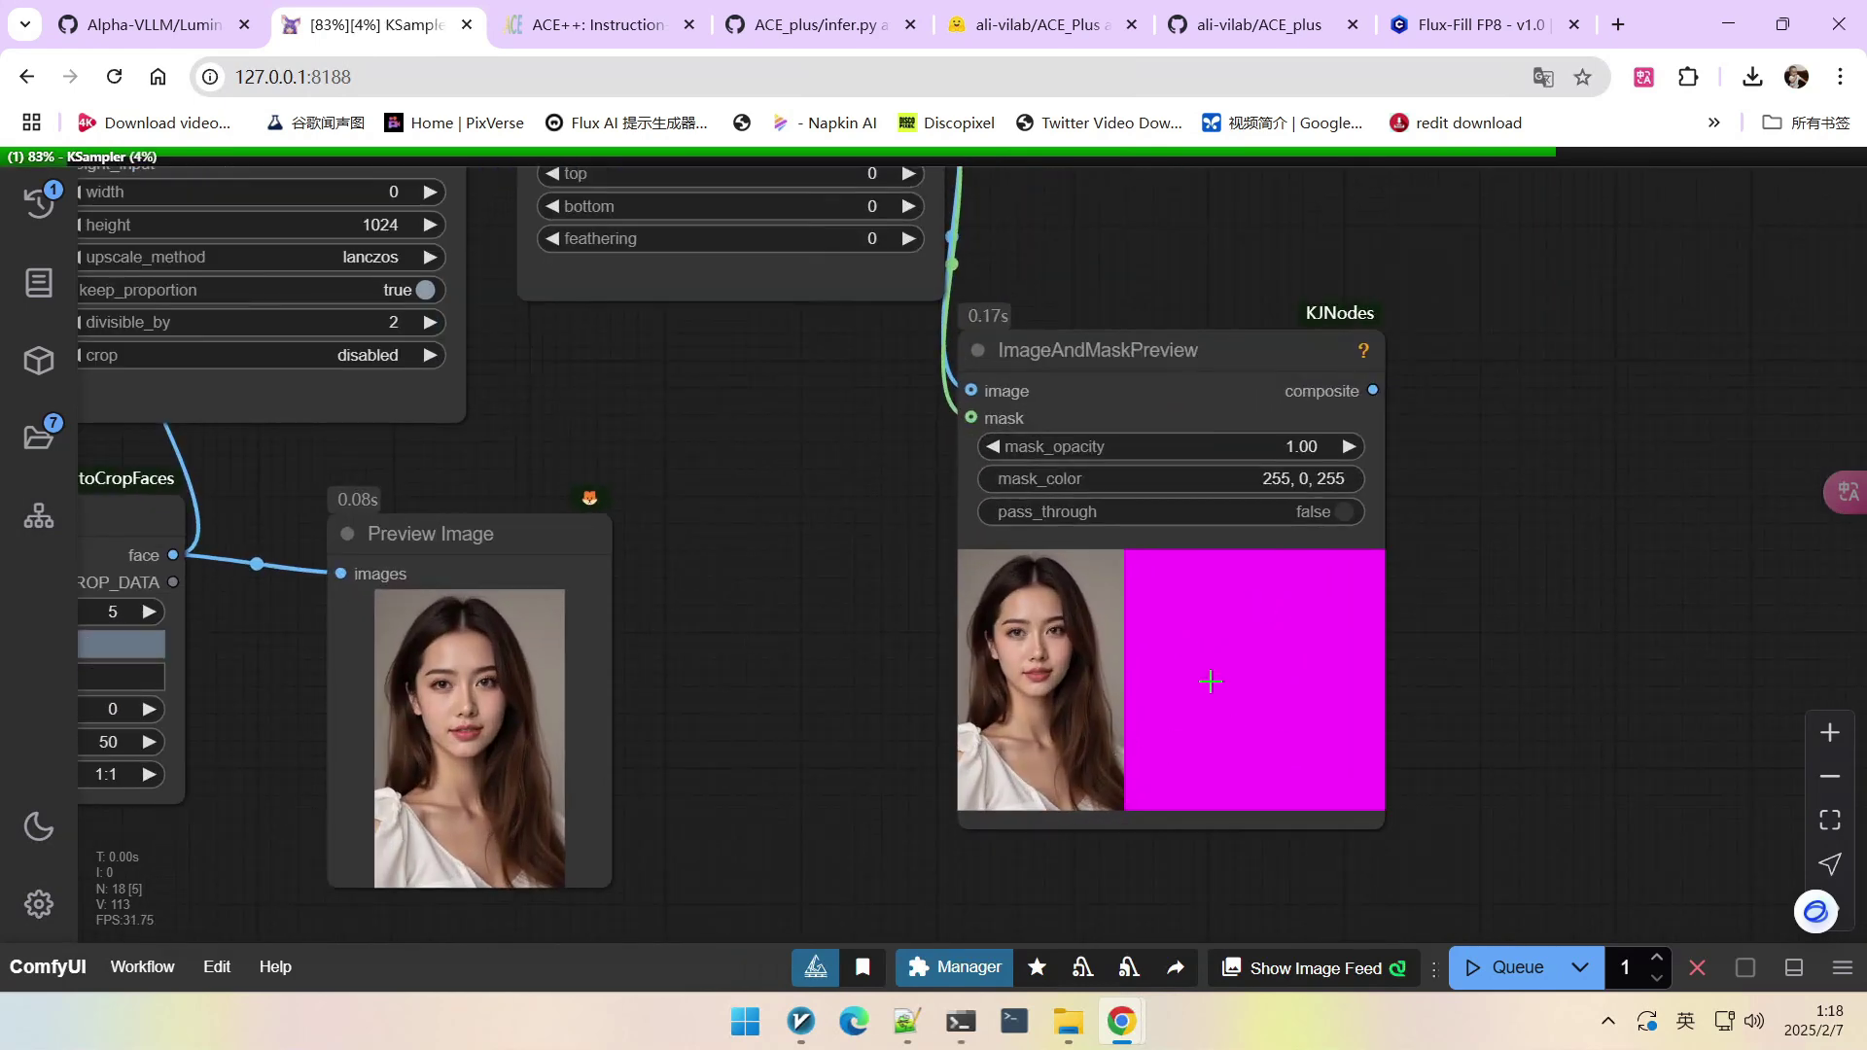
scroll(1280, 660, "down", 3)
scroll(942, 714, "down", 6)
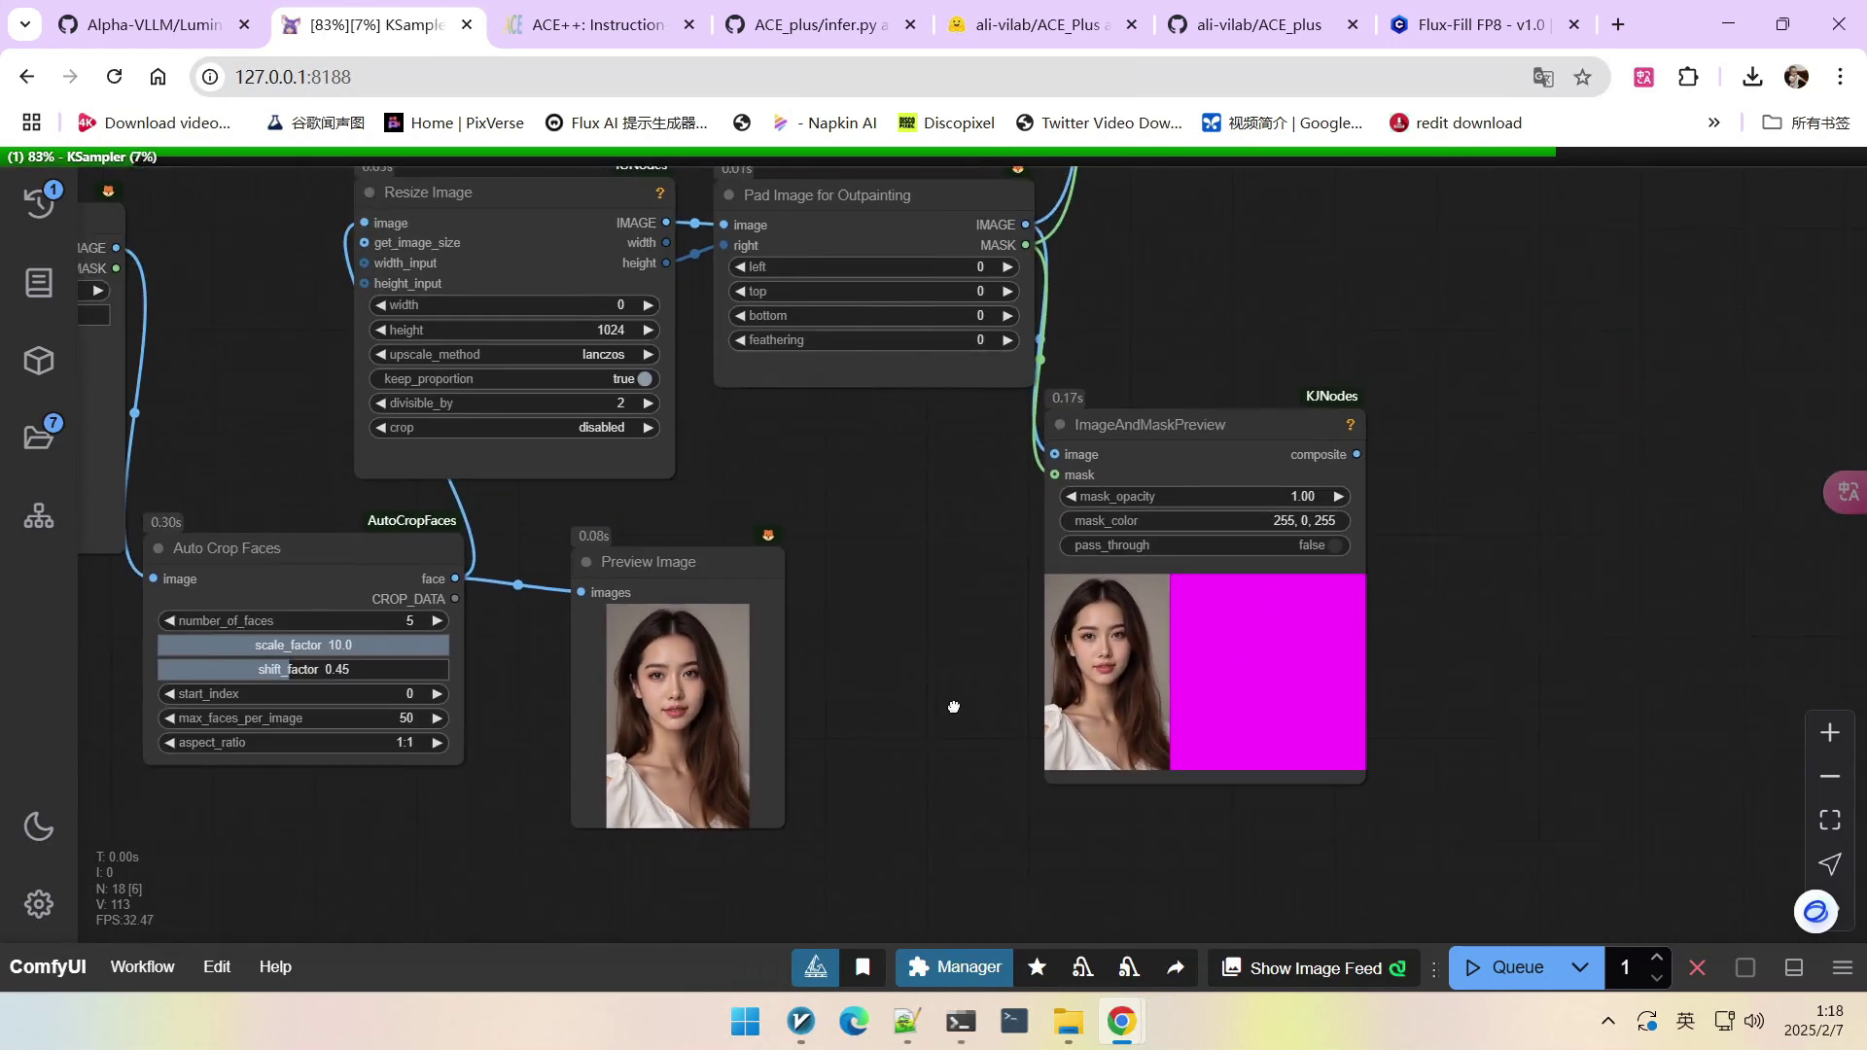
Compare the Load Image portrait with the Auto Crop Faces preview and the ImageAndMaskPreview composite.
left_click_drag(1206, 524, 1198, 572)
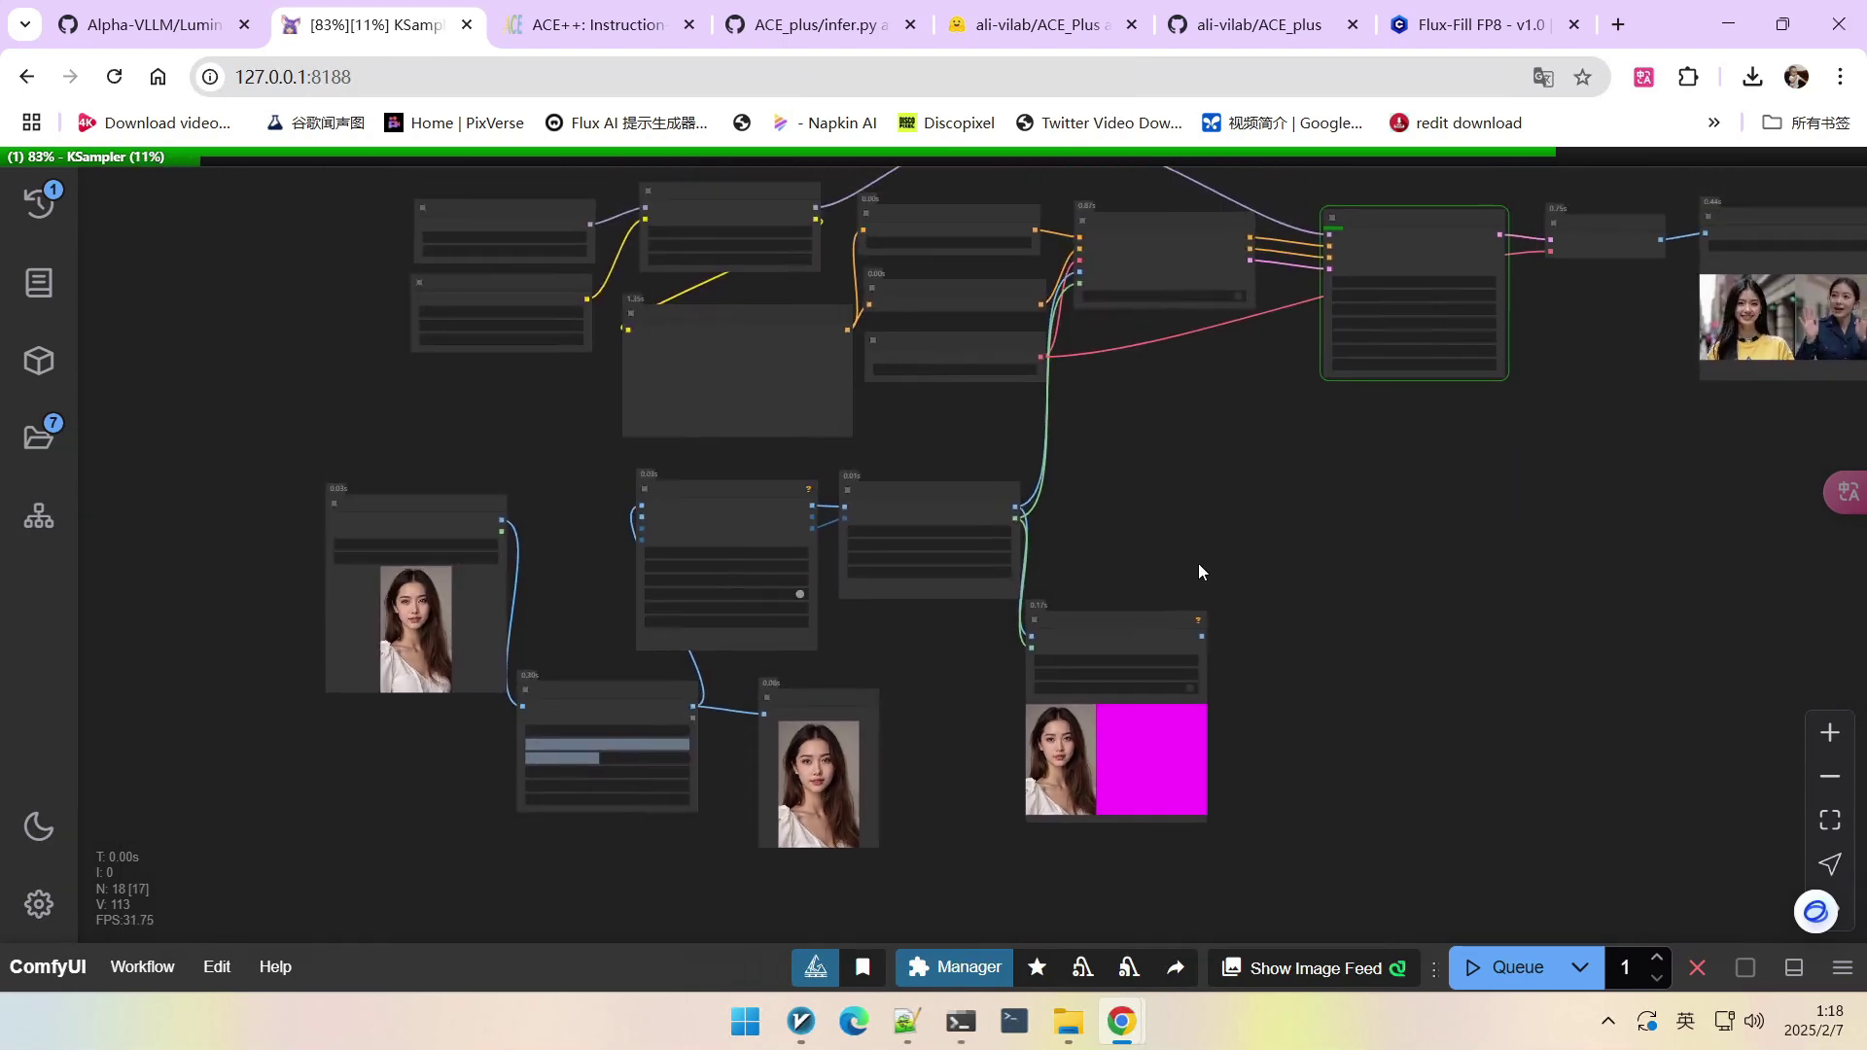
scroll(398, 671, "up", 3)
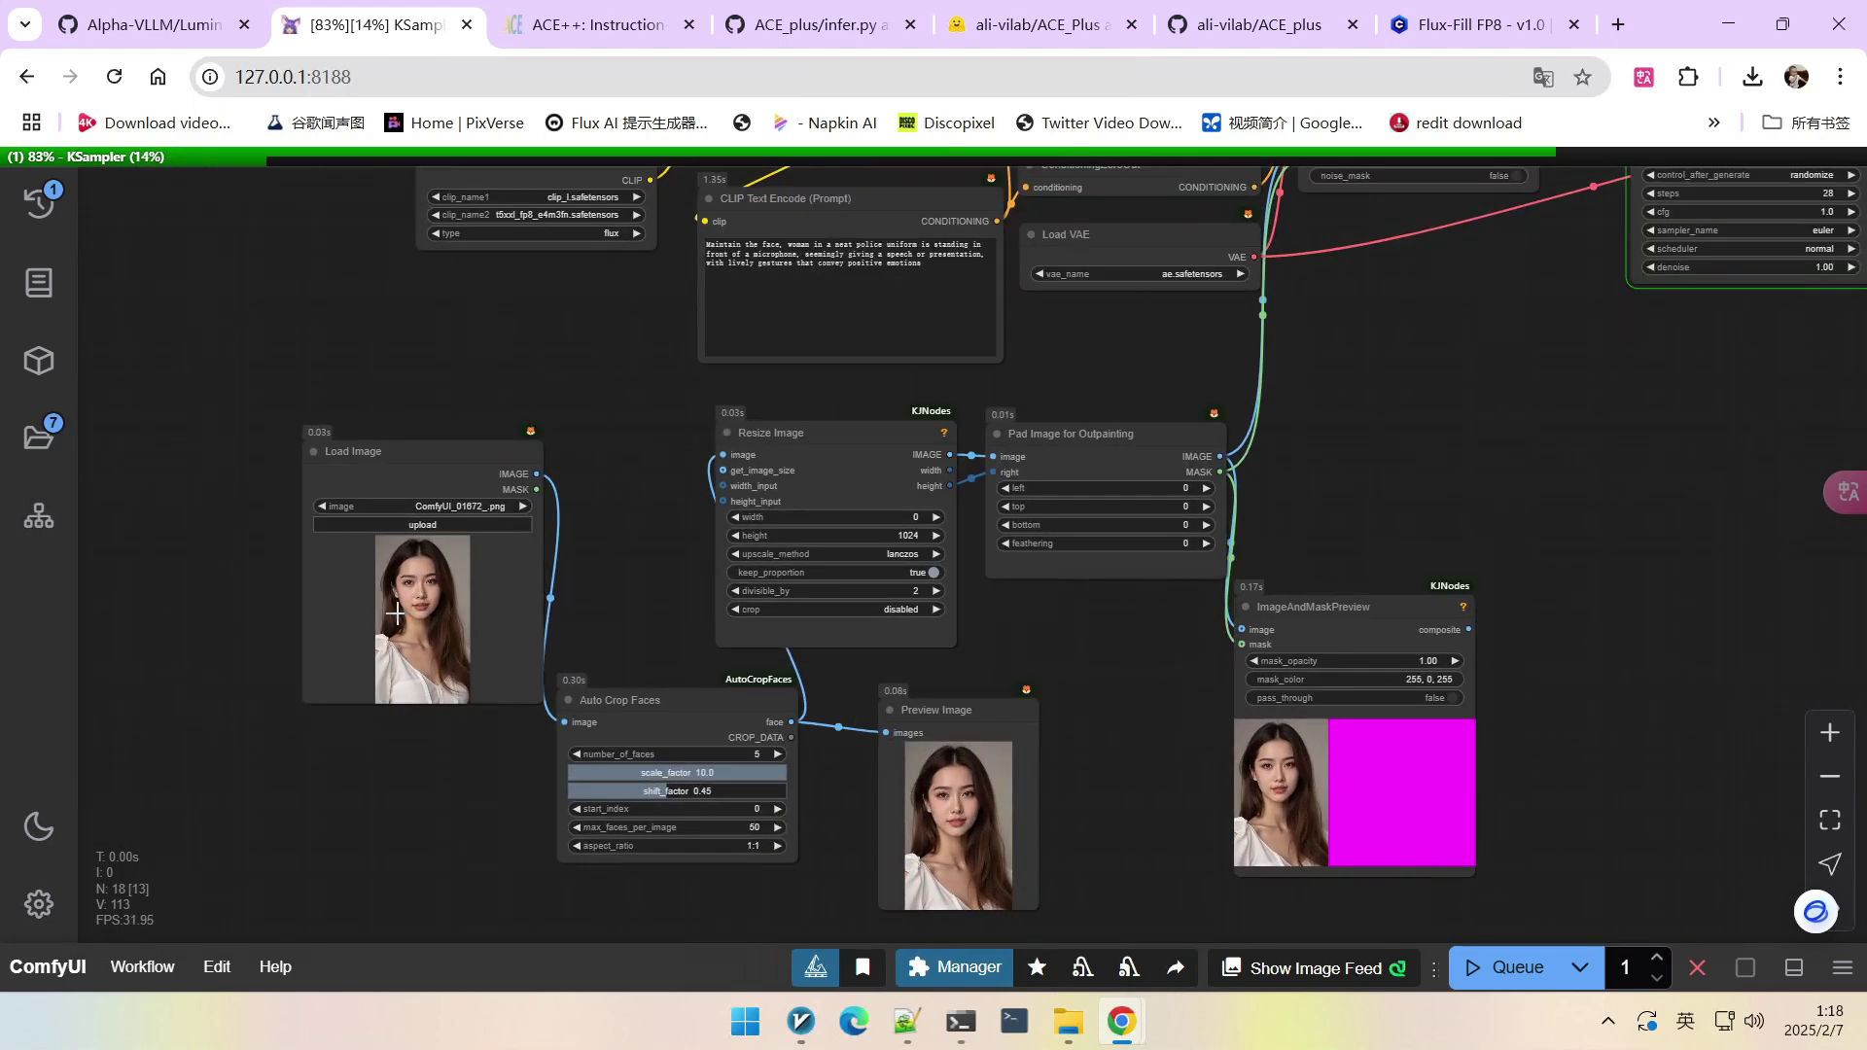
left_click_drag(1504, 488, 1196, 534)
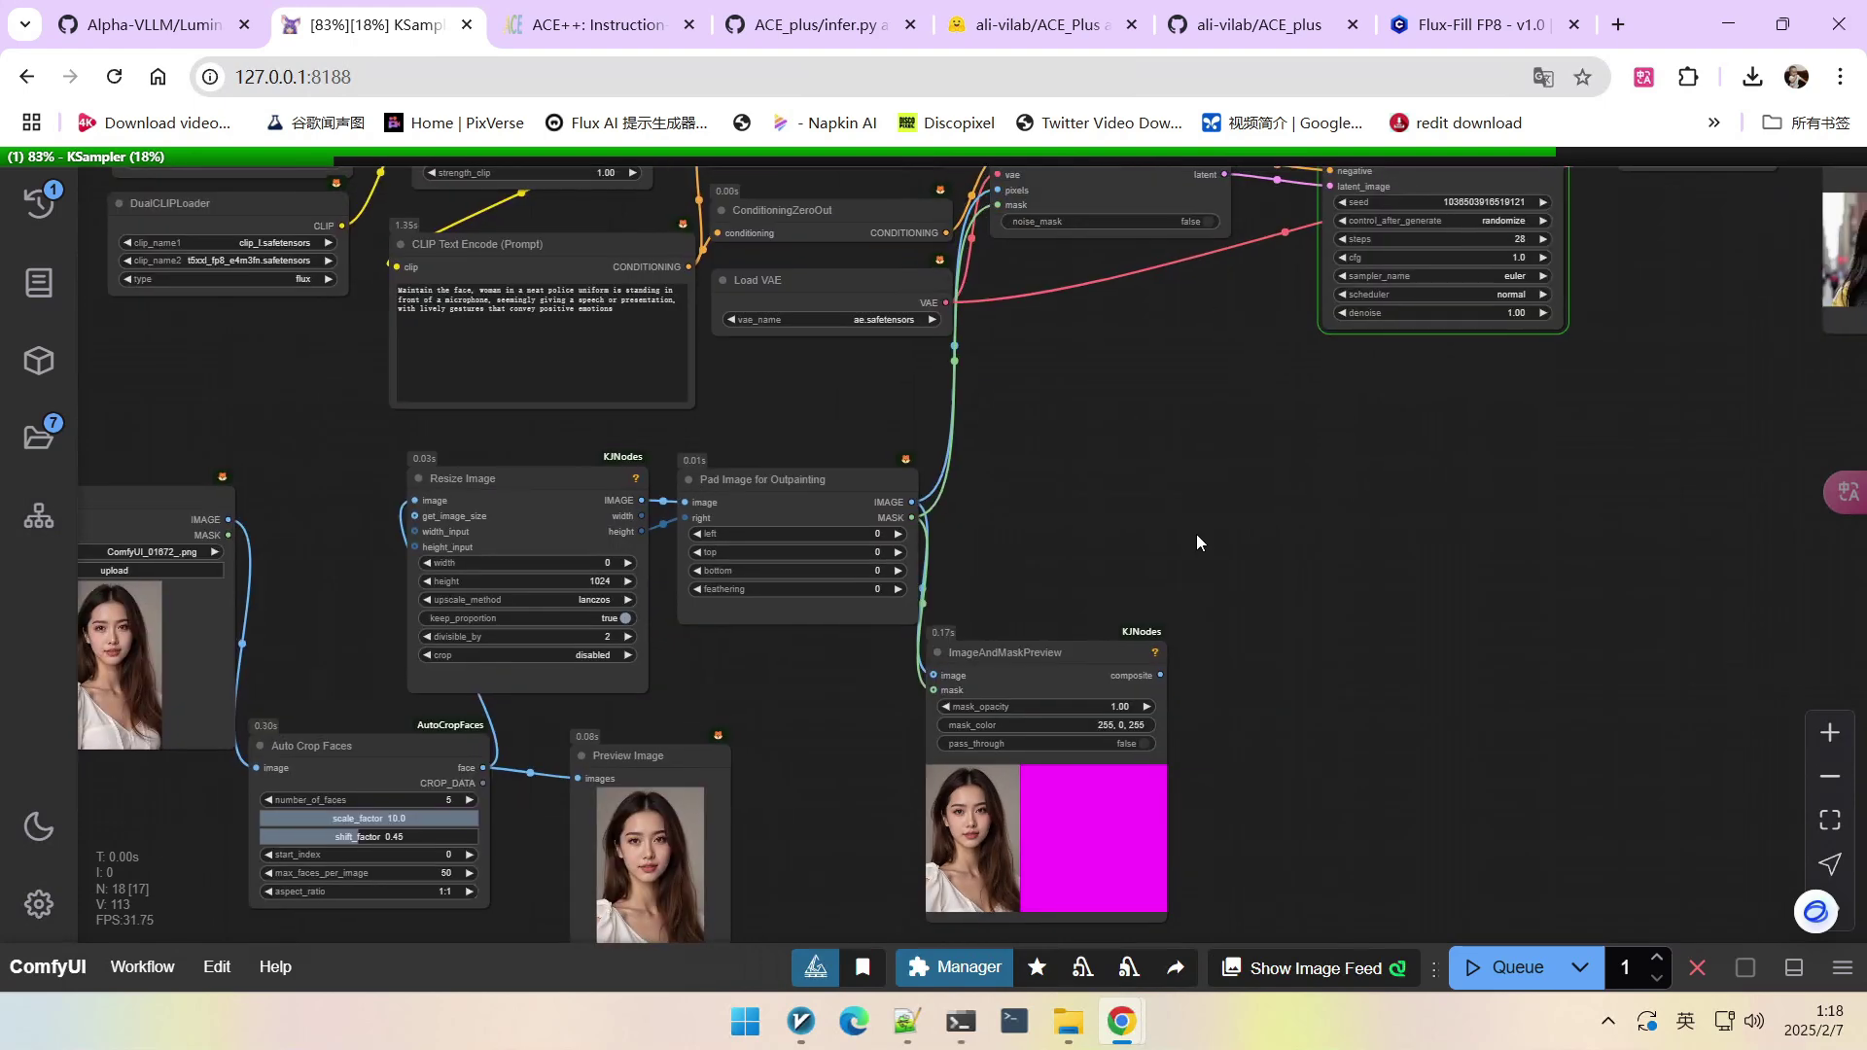
scroll(1200, 530, "down", 2)
scroll(318, 592, "up", 6)
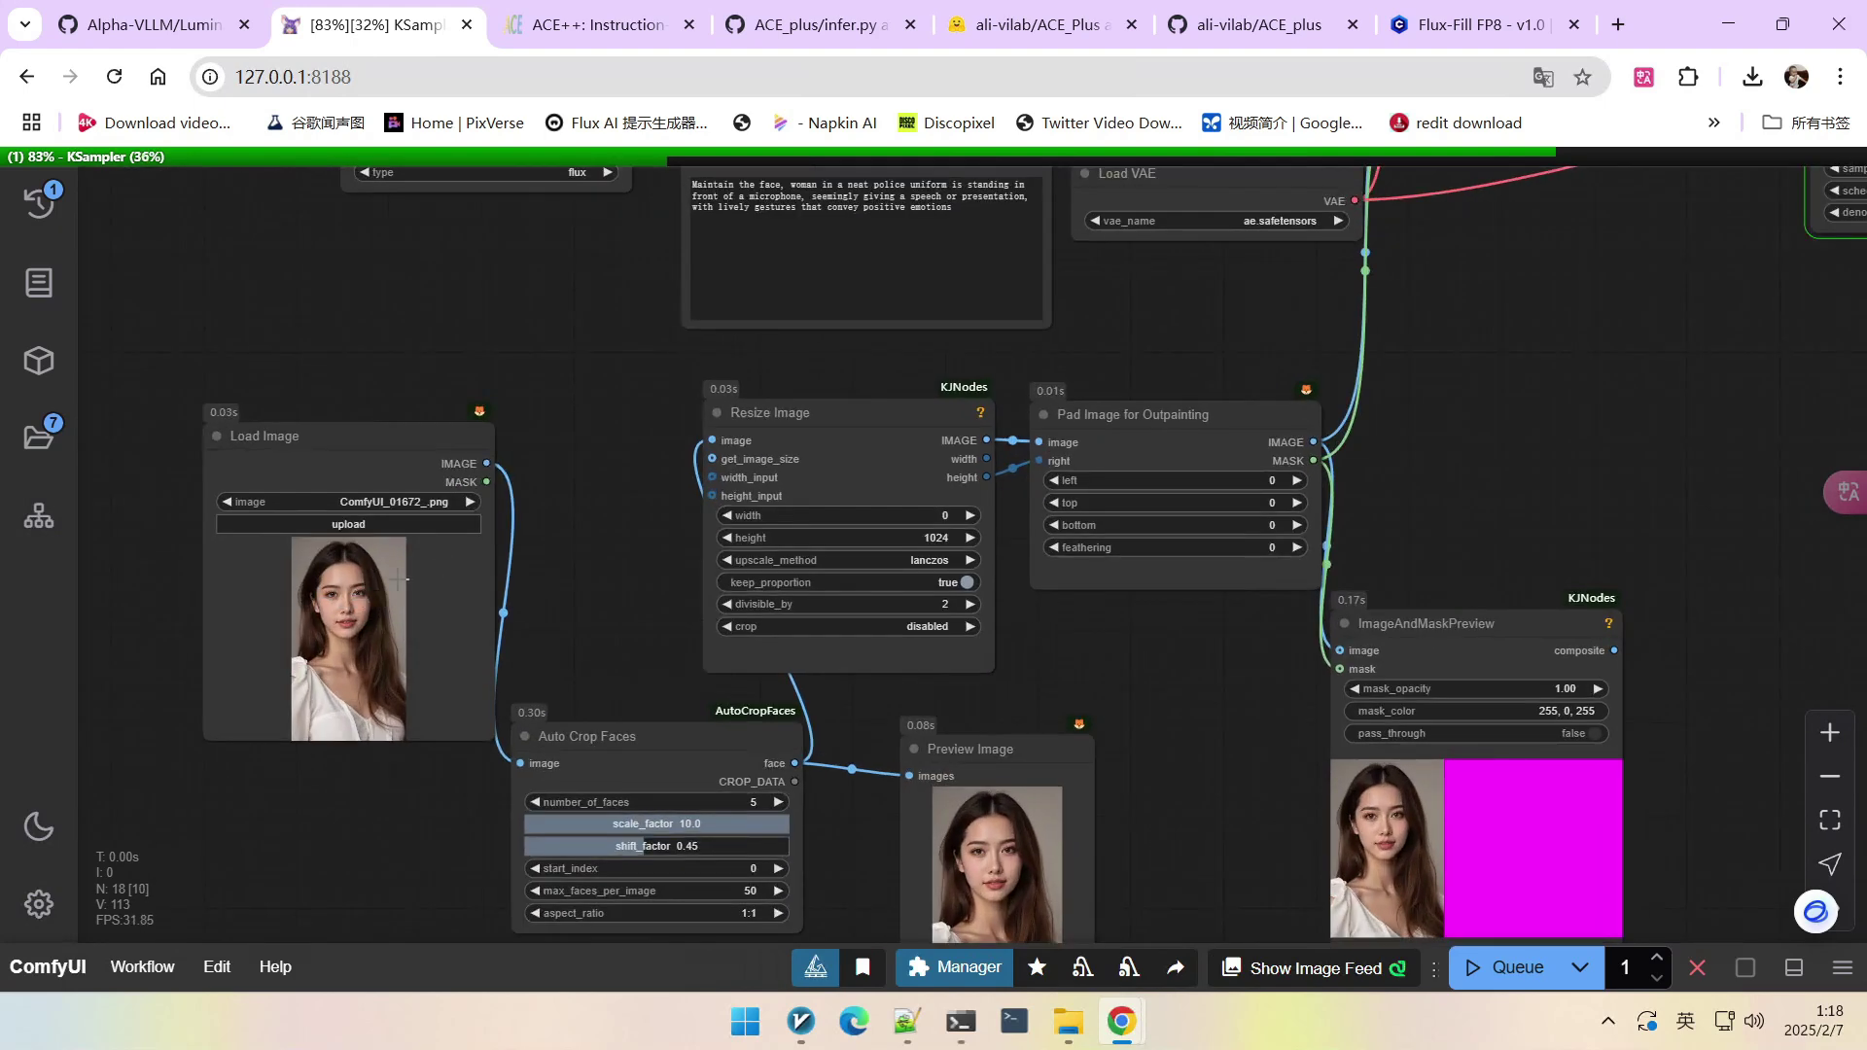
scroll(618, 673, "down", 2)
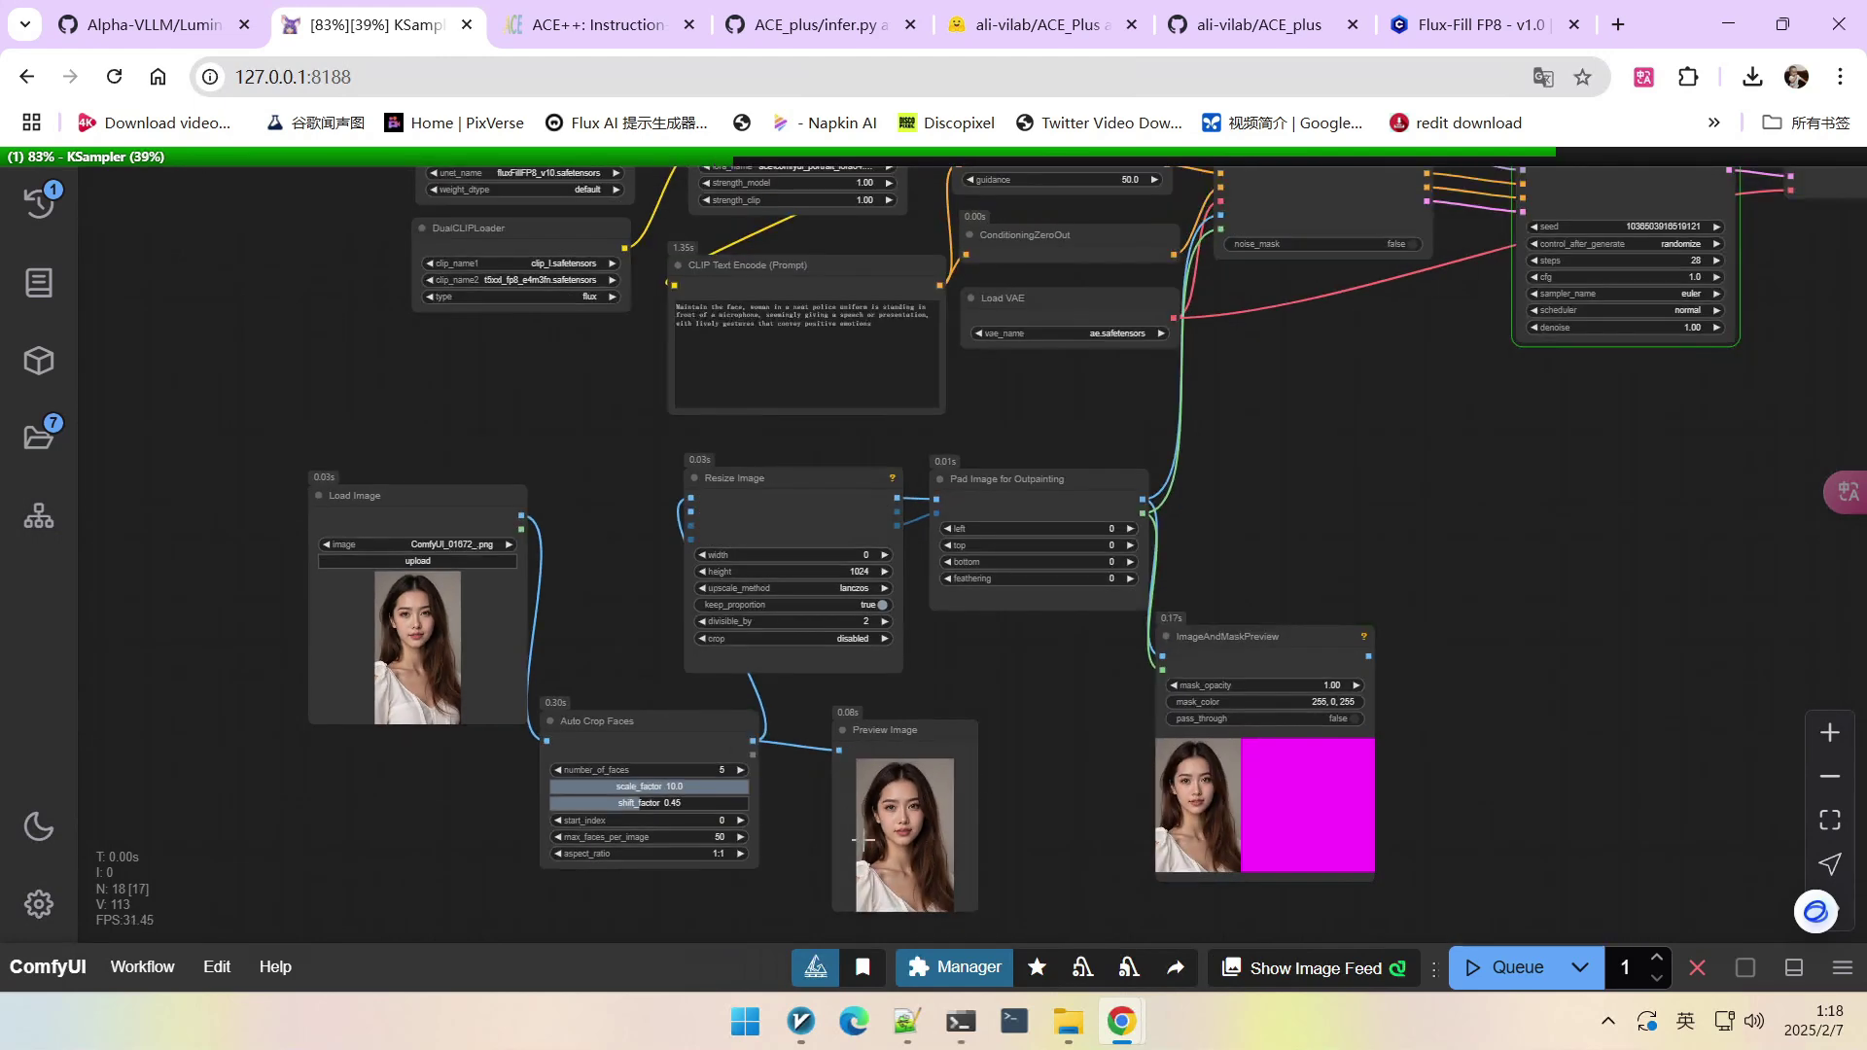
scroll(1375, 541, "down", 1)
left_click_drag(1375, 542, 1198, 598)
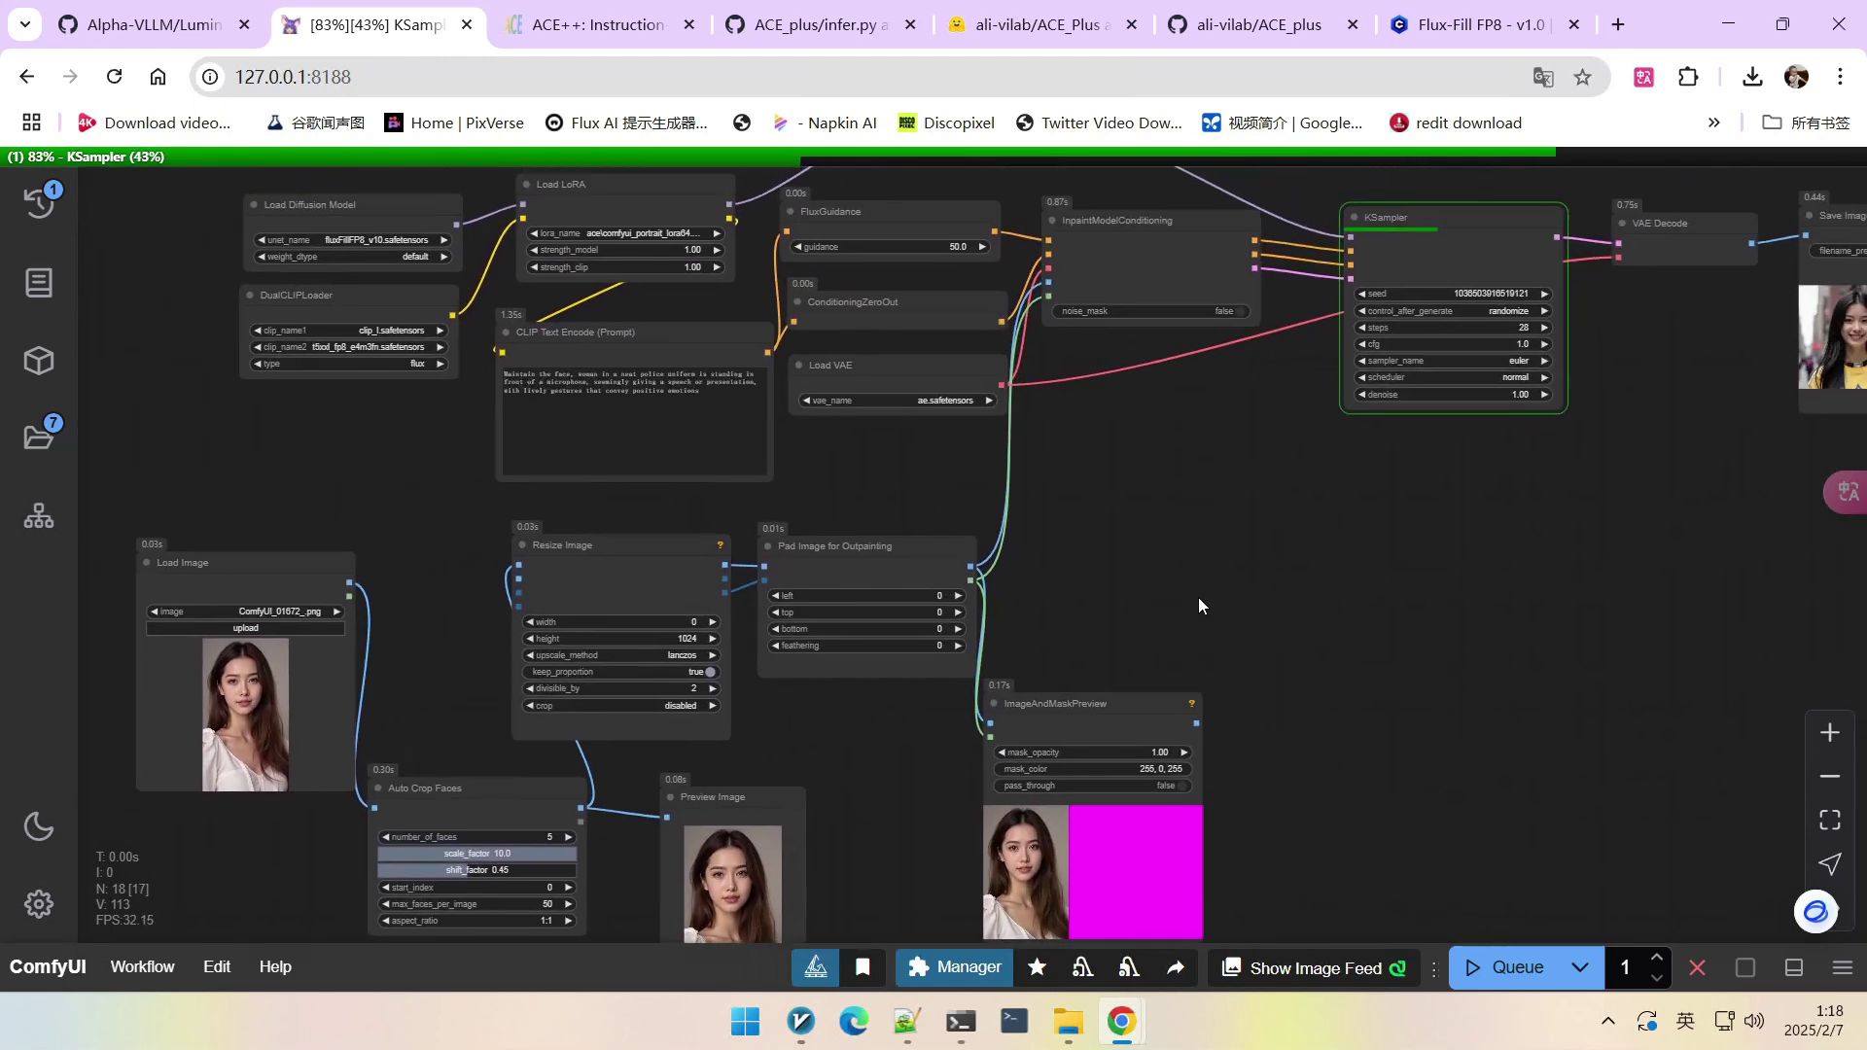
Examine the Save Image result and compare the generated woman's face with the white-blouse reference portrait.
scroll(1284, 589, "right", 4)
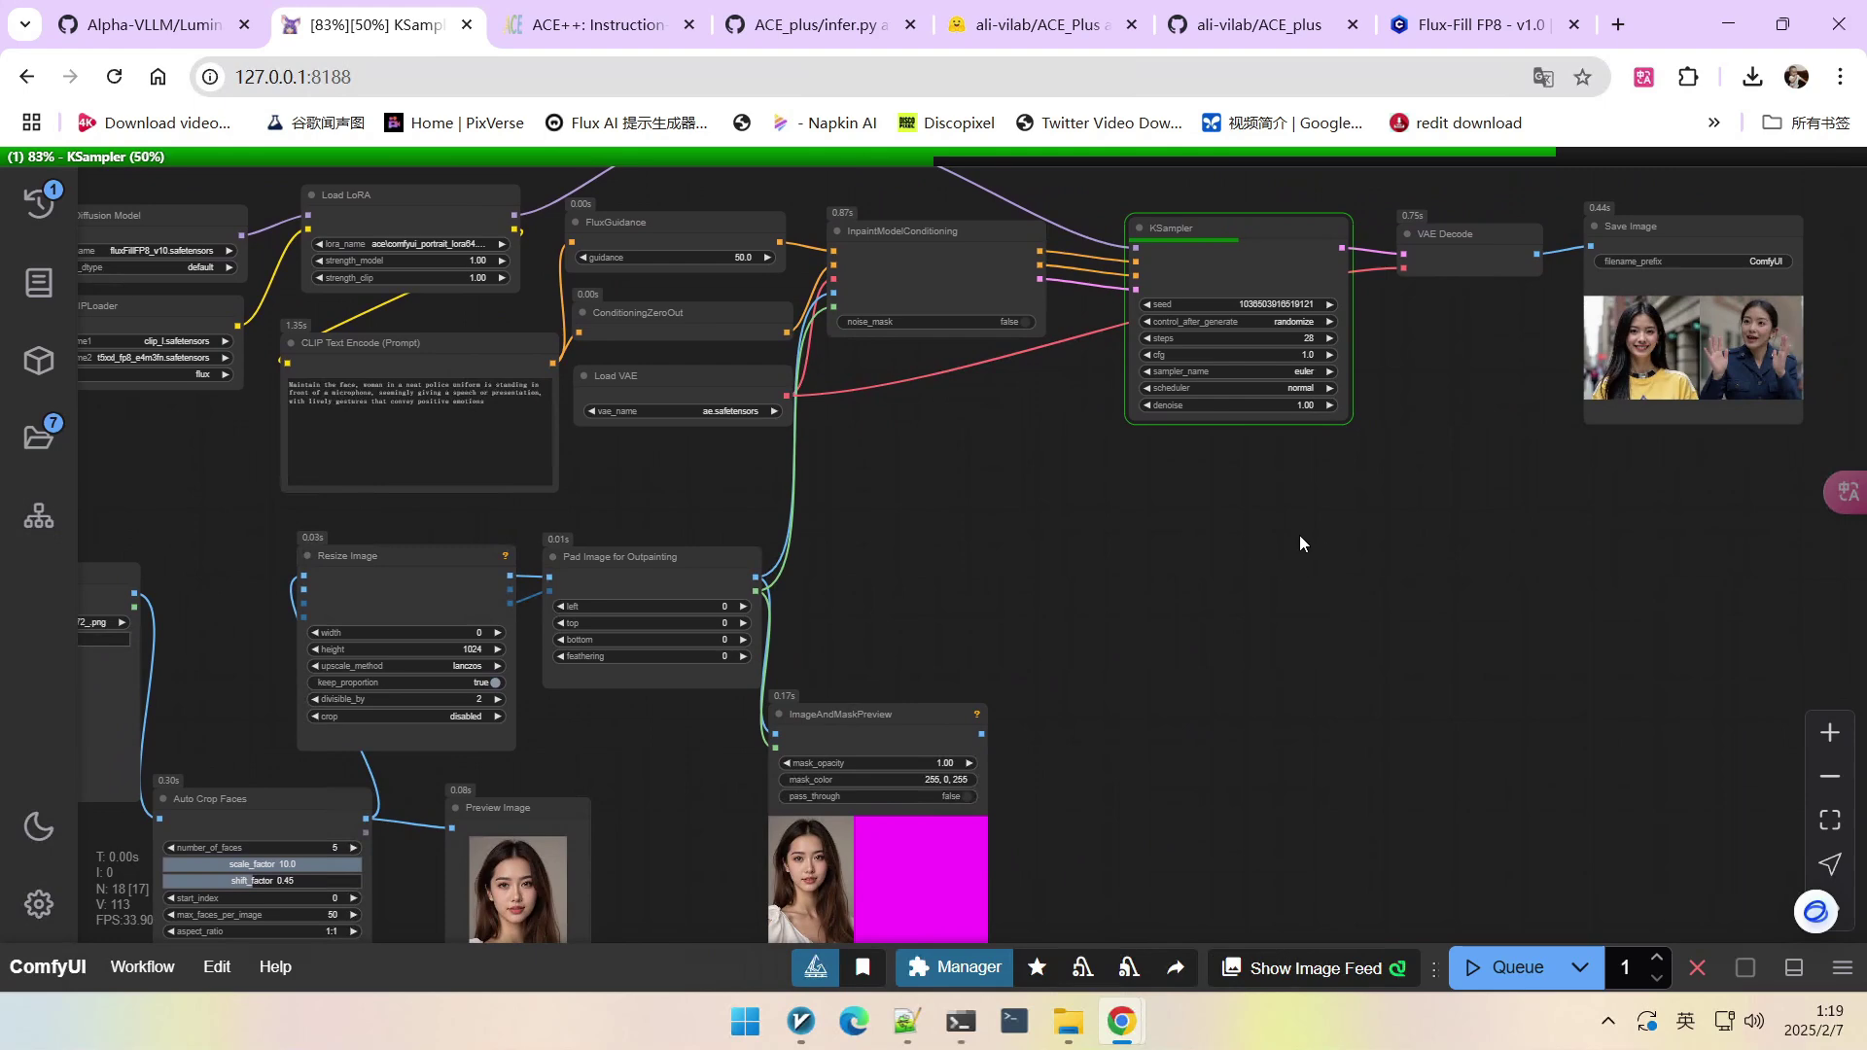
scroll(1299, 535, "up", 5)
scroll(1598, 501, "up", 3)
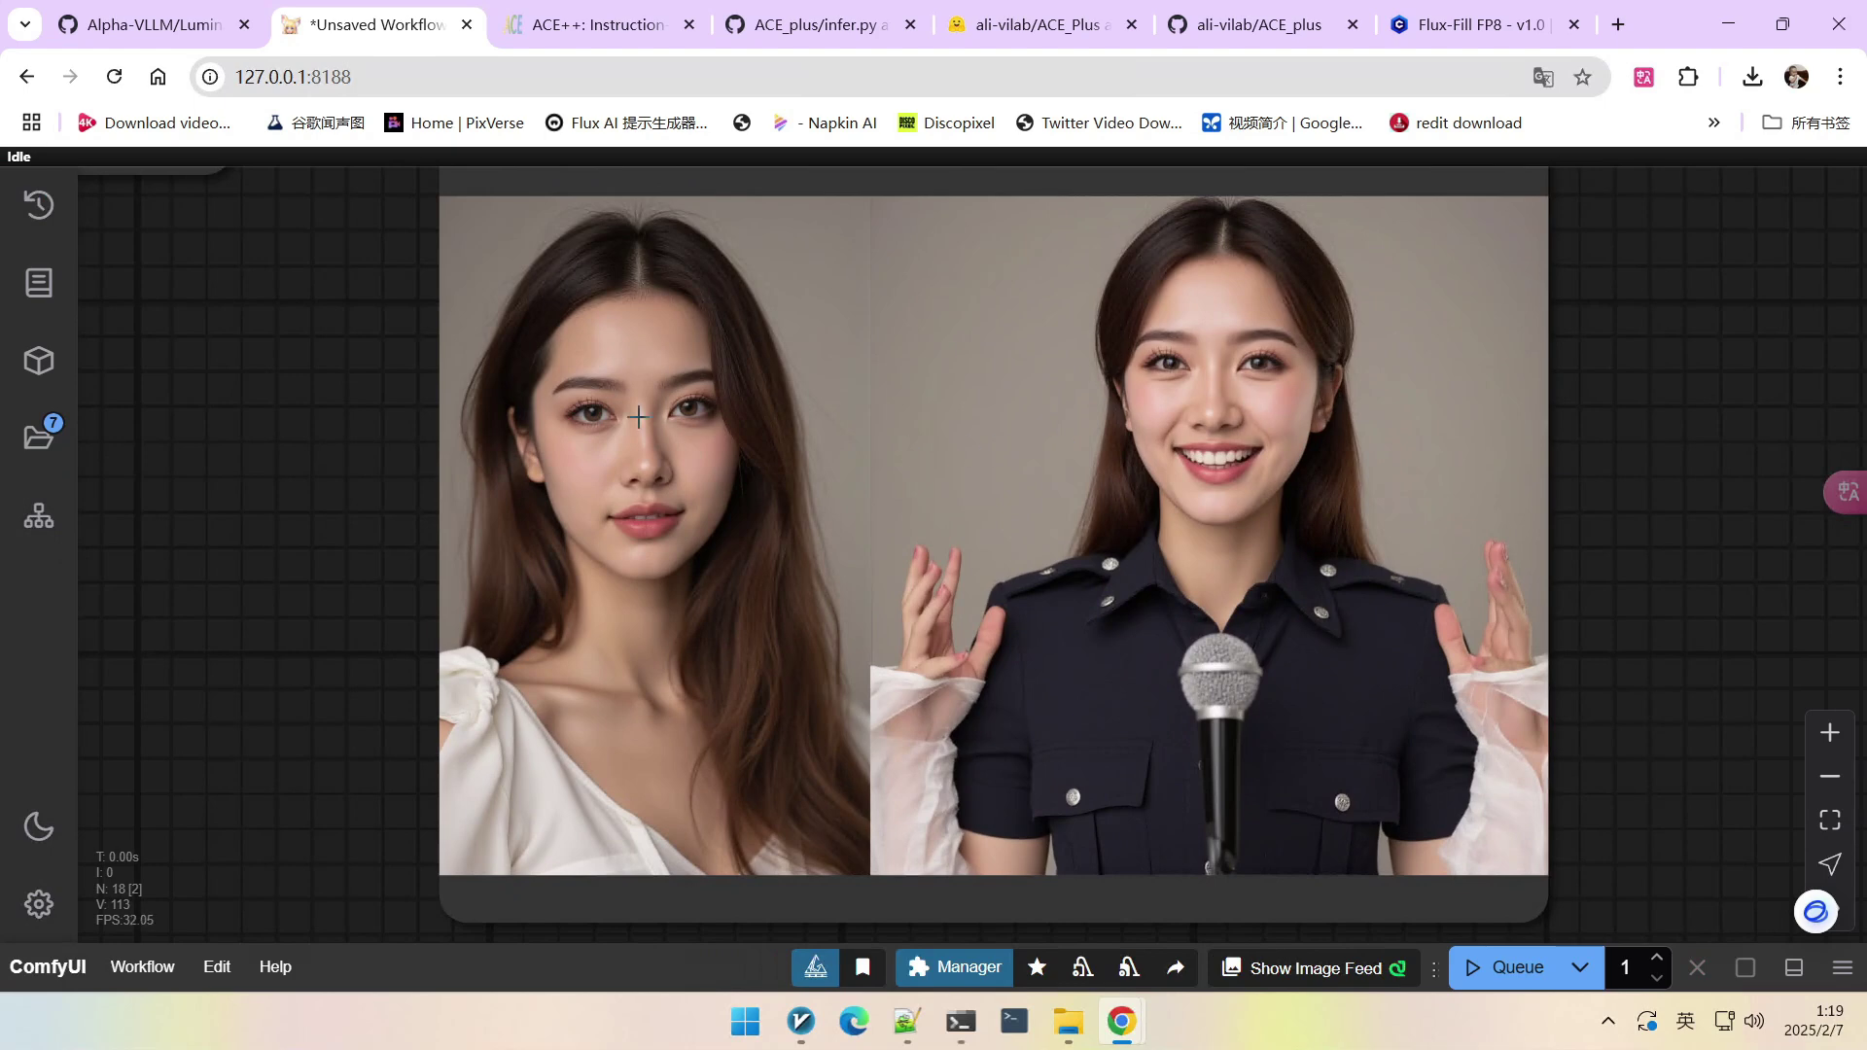
scroll(1145, 466, "down", 4)
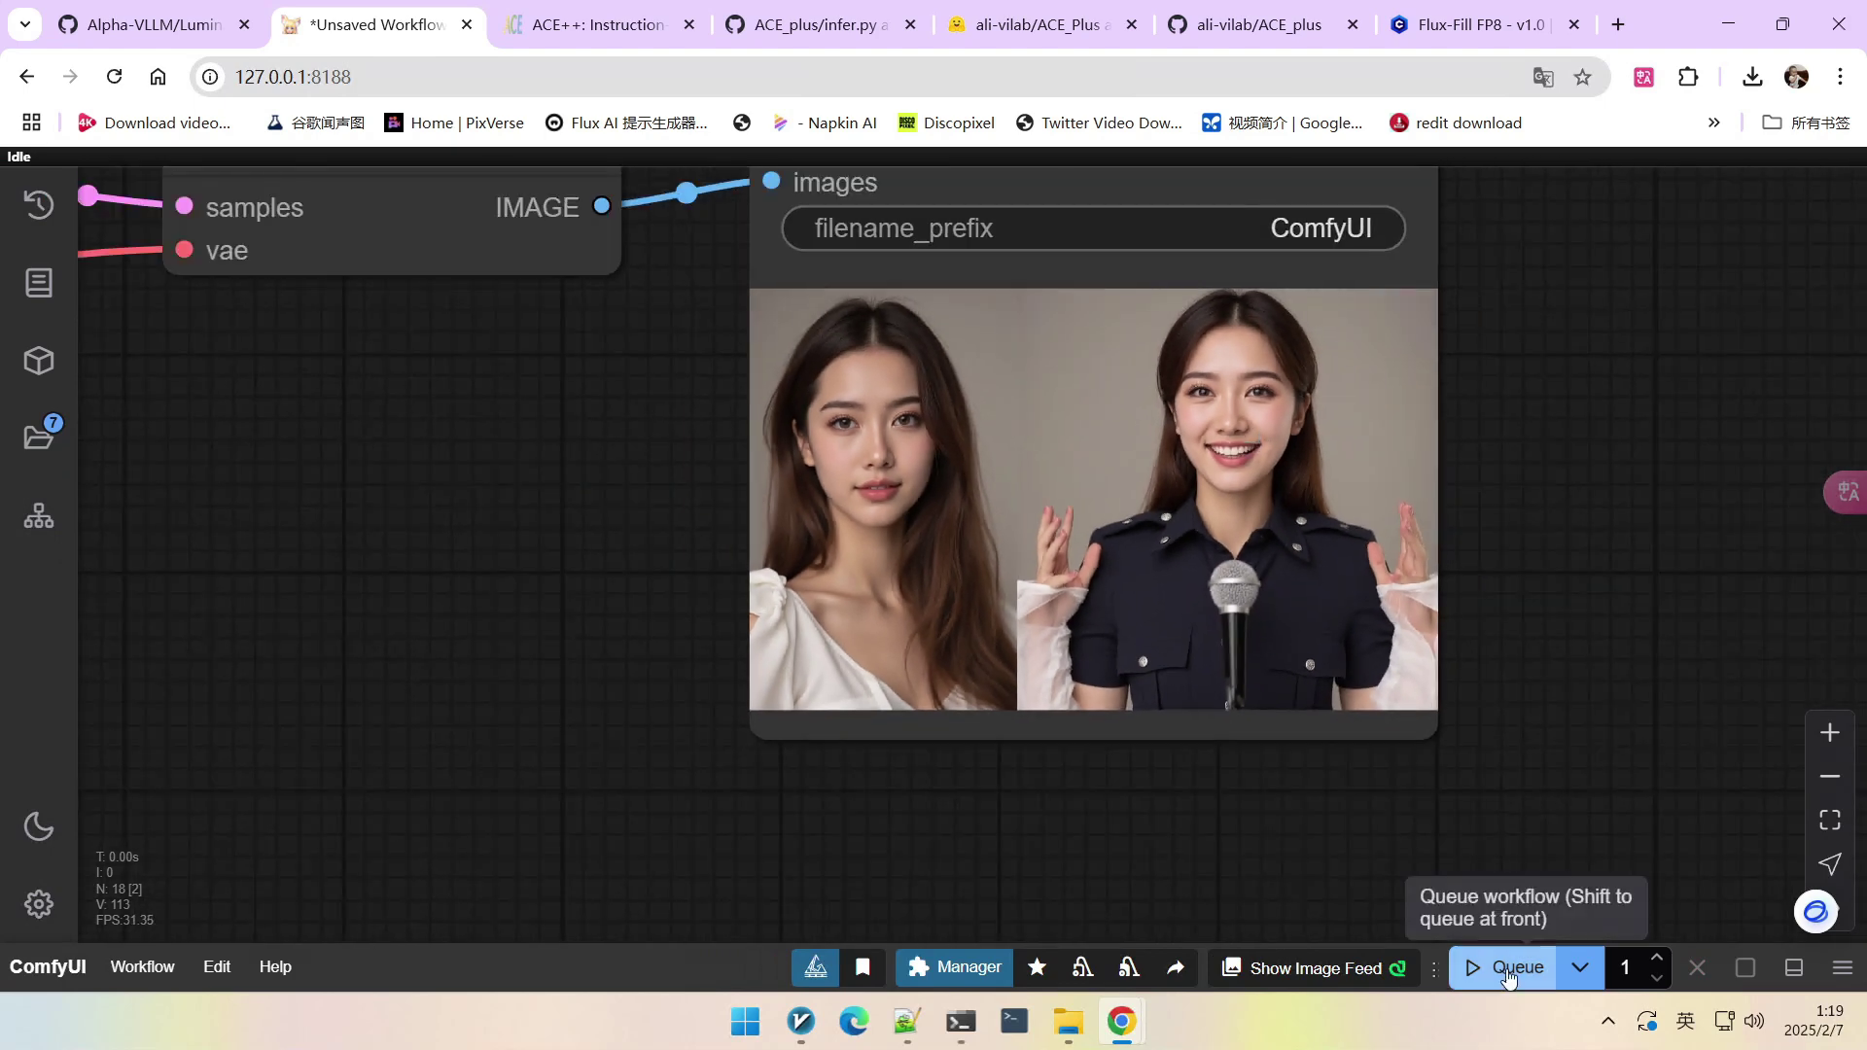
Generate another image from the same white-blouse reference and inspect its face, hands and uniform.
left_click(1504, 966)
scroll(1584, 729, "down", 4)
scroll(1001, 778, "down", 1)
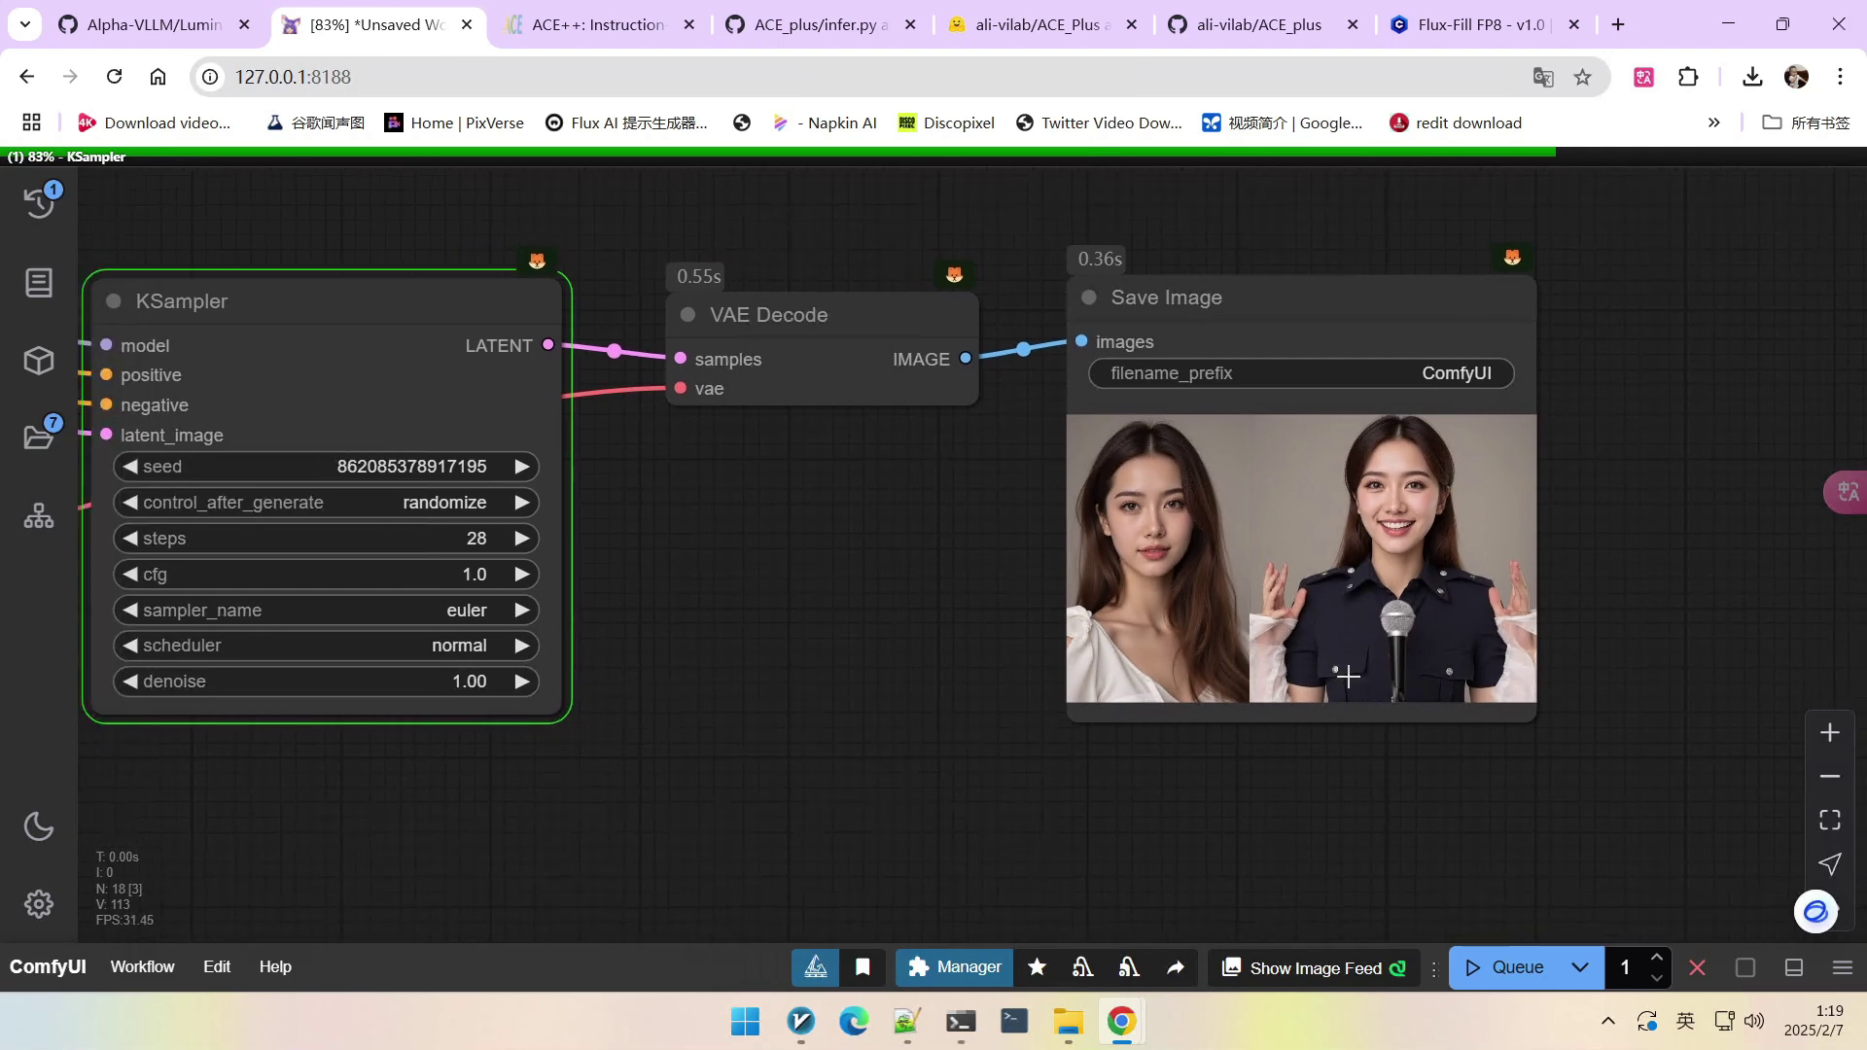
scroll(1375, 638, "up", 8)
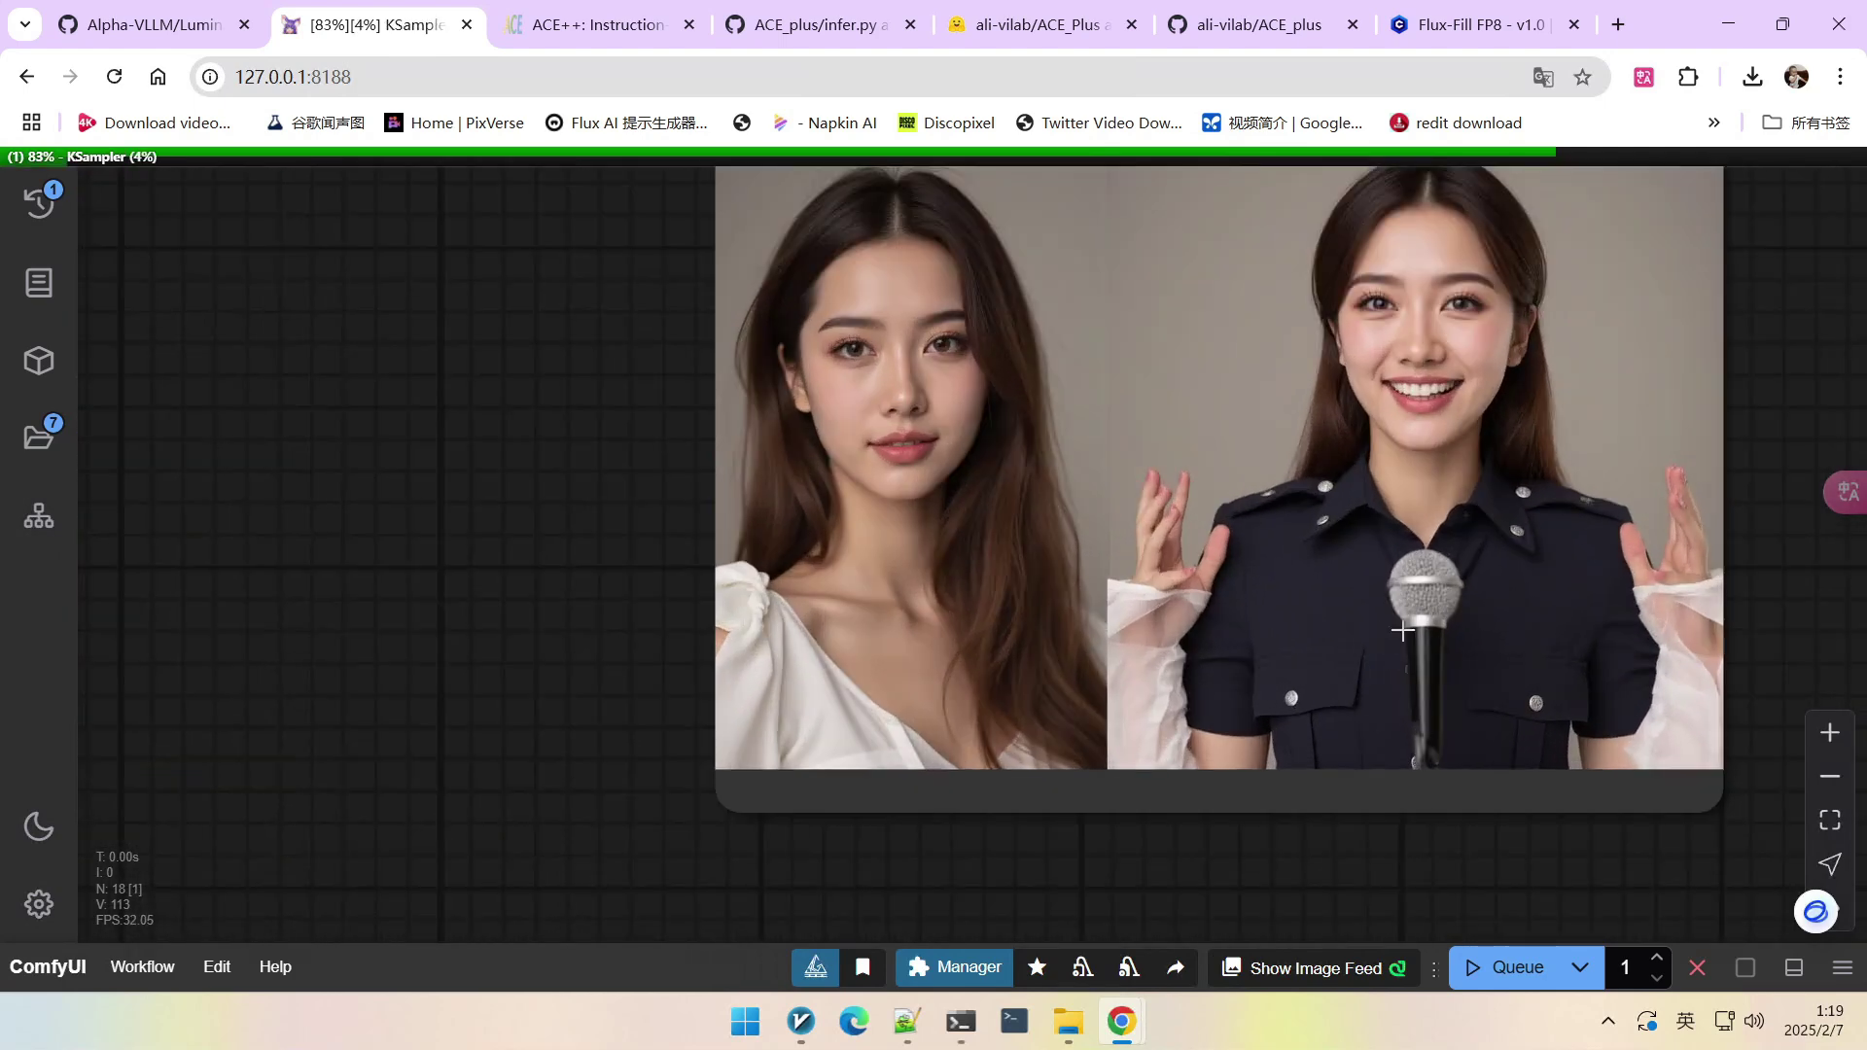
scroll(1429, 612, "down", 3)
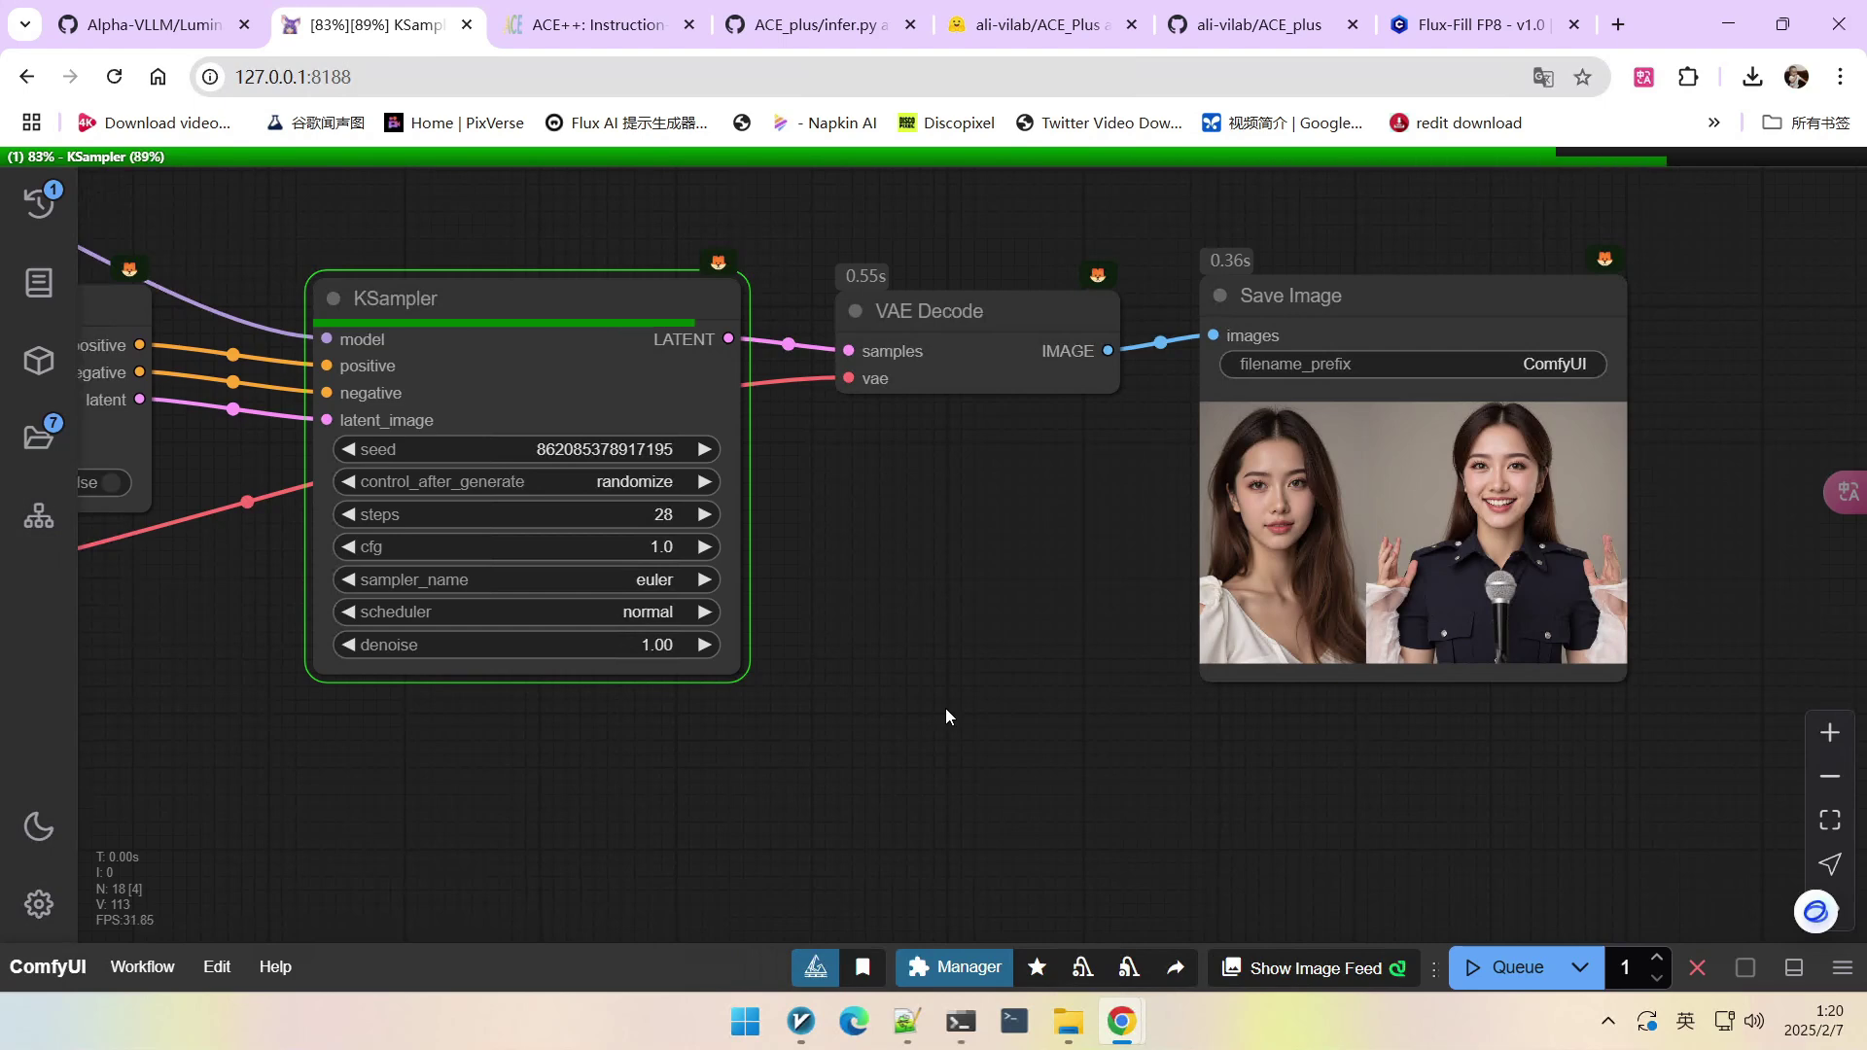
scroll(1643, 520, "up", 10)
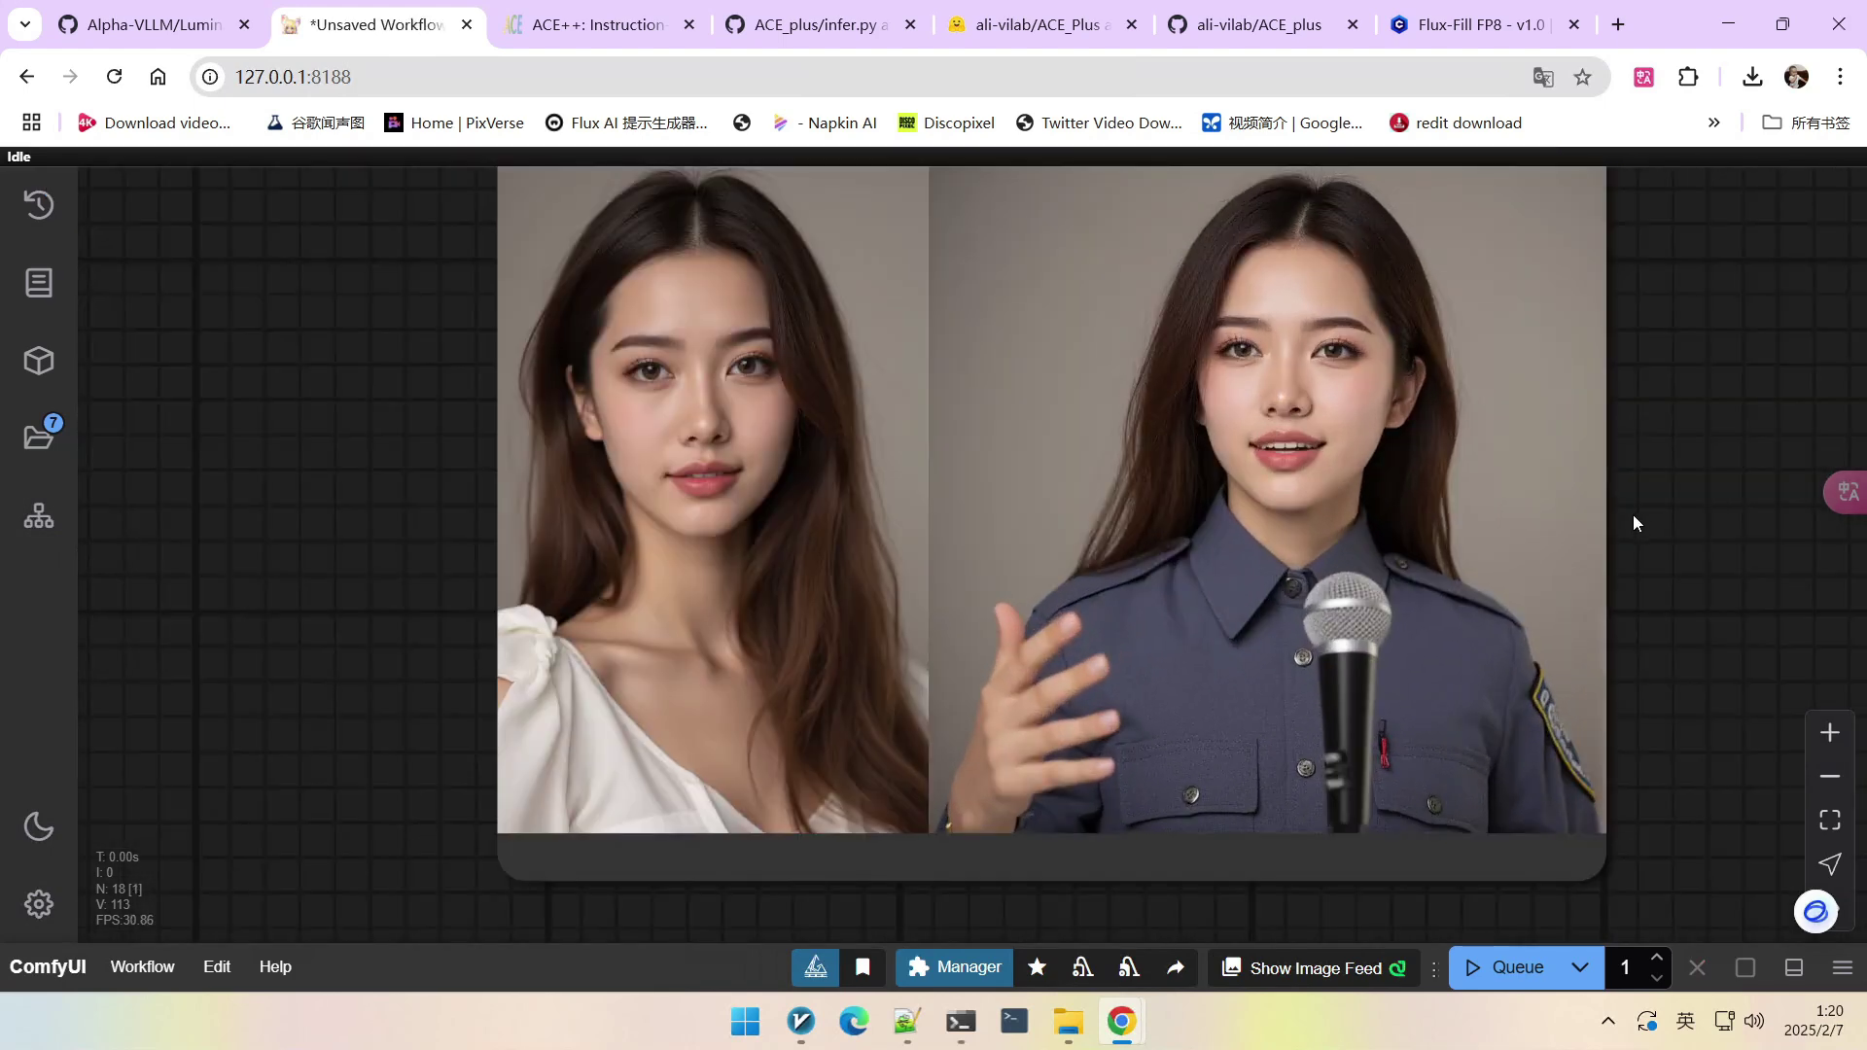
scroll(1633, 523, "up", 1)
scroll(1237, 472, "down", 2)
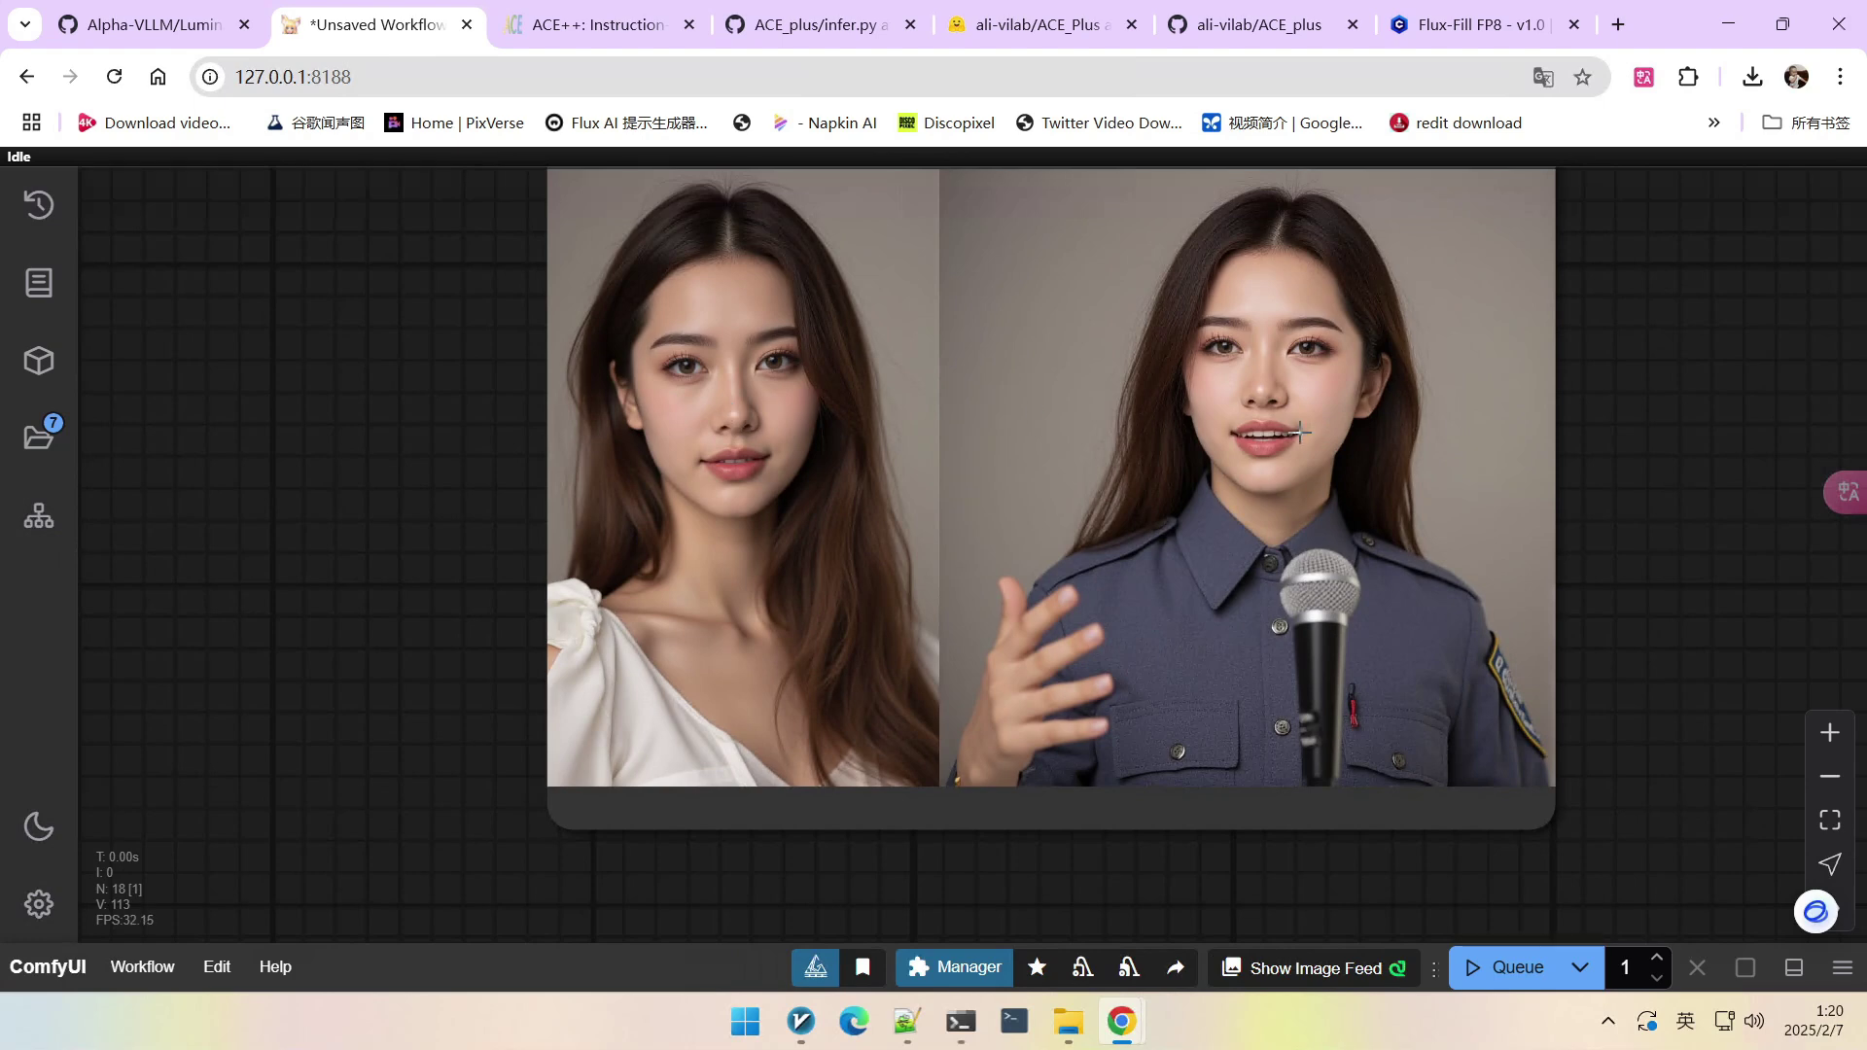
Review the complete workflow layout from the model loaders and face cropping to the saved image.
scroll(846, 567, "down", 16)
left_click_drag(784, 625, 1352, 526)
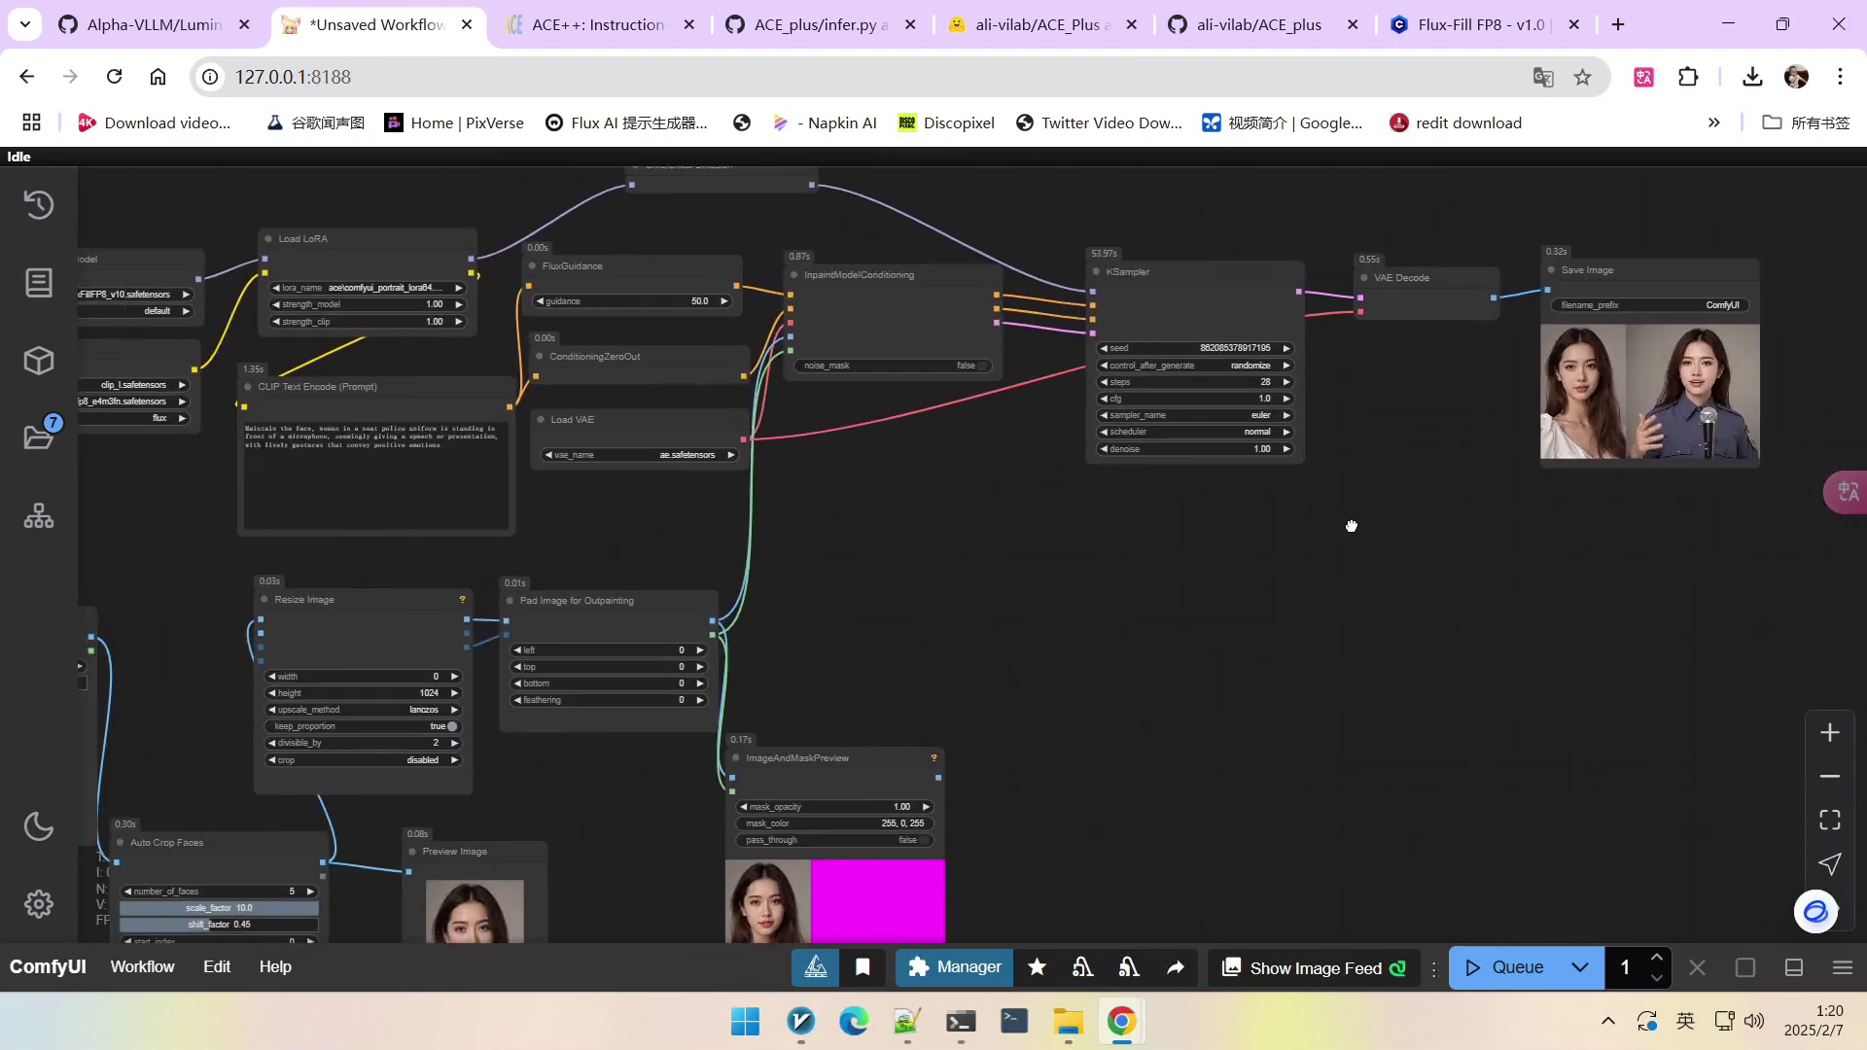
scroll(1352, 526, "down", 3)
left_click_drag(1200, 583, 1148, 576)
scroll(1155, 591, "up", 1)
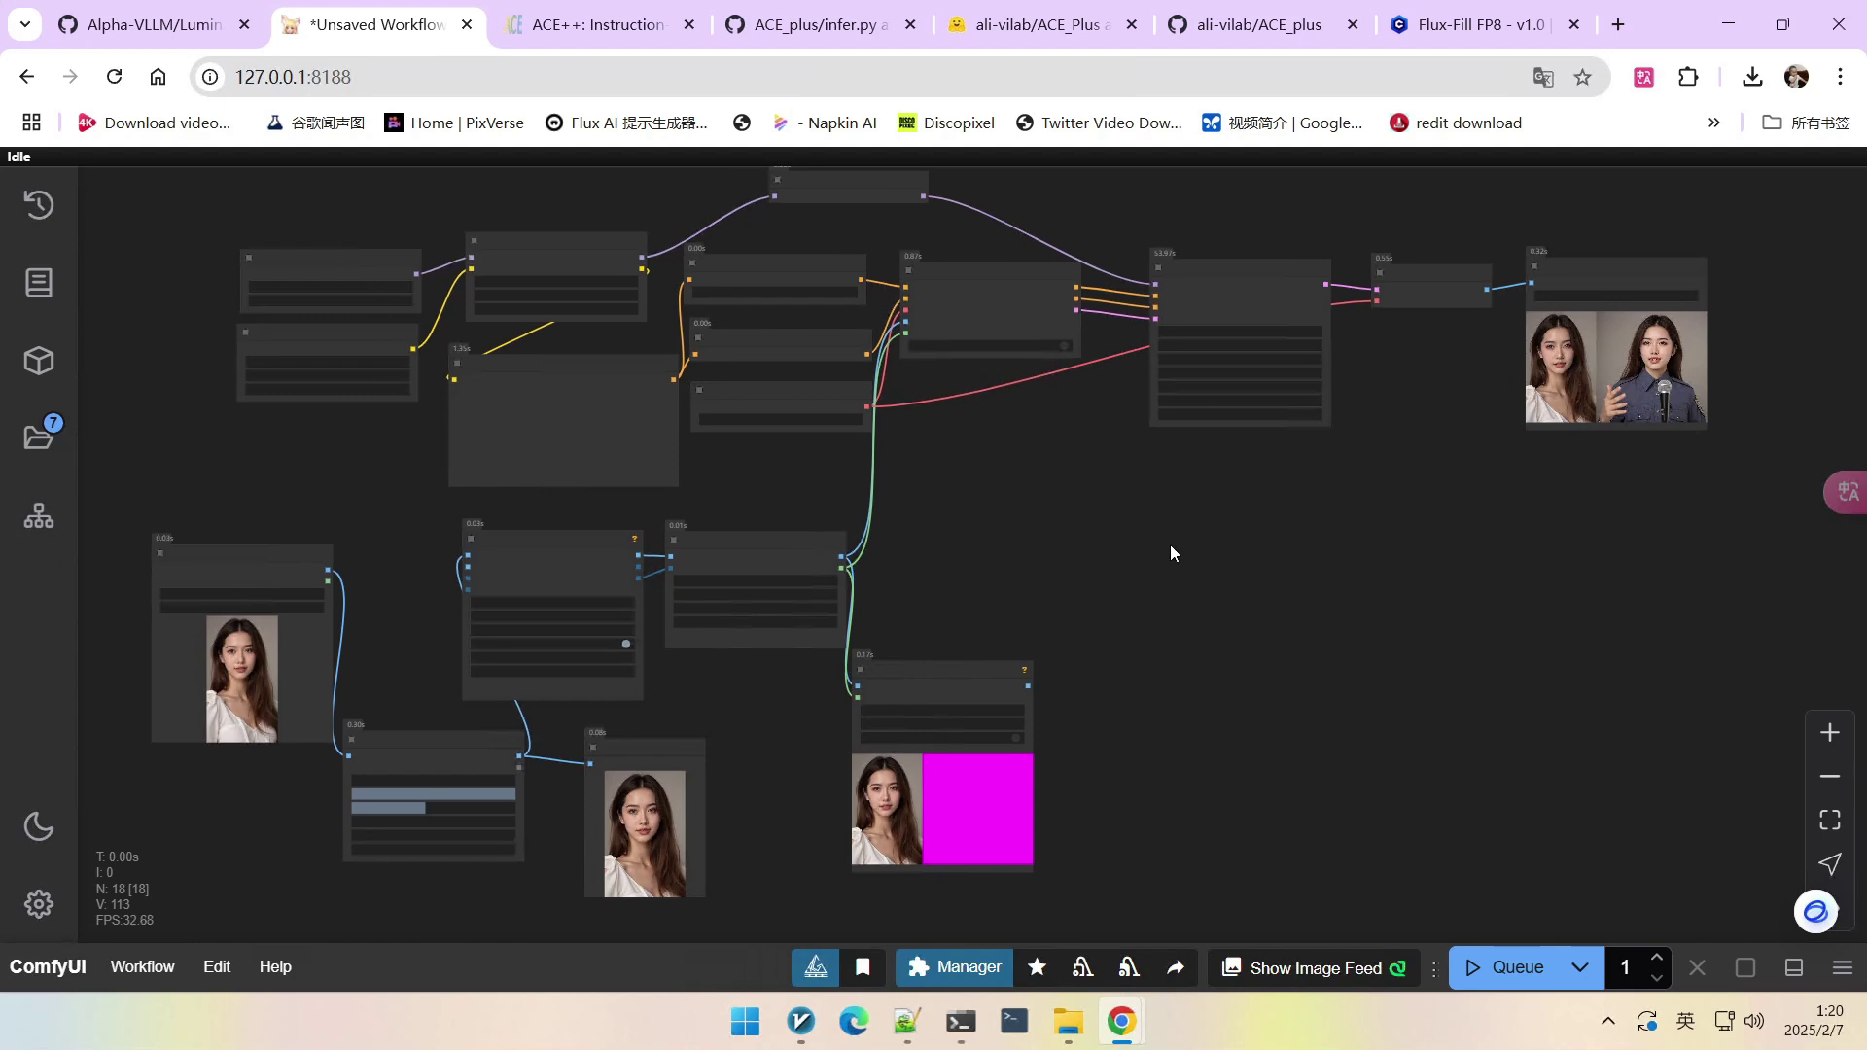
scroll(1170, 545, "up", 1)
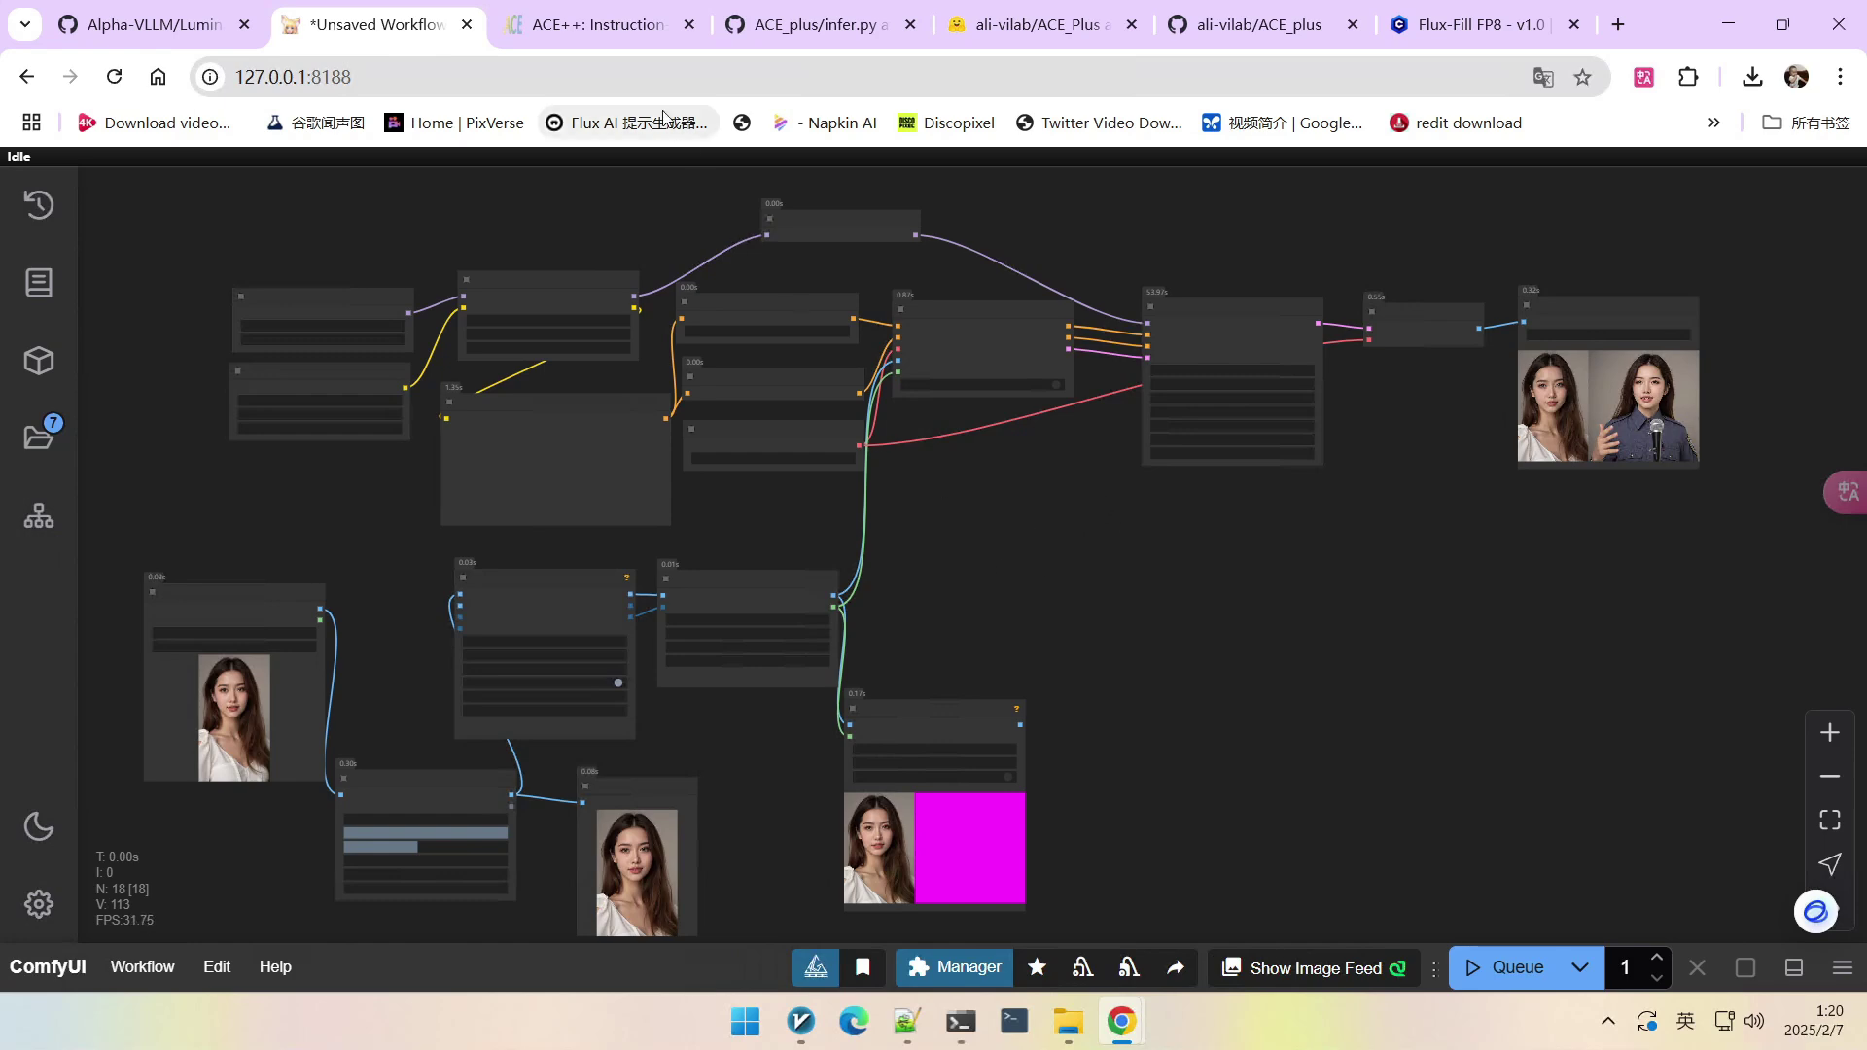
Switch to the ACE++ project page and browse its example images down to the Abstract.
left_click(580, 39)
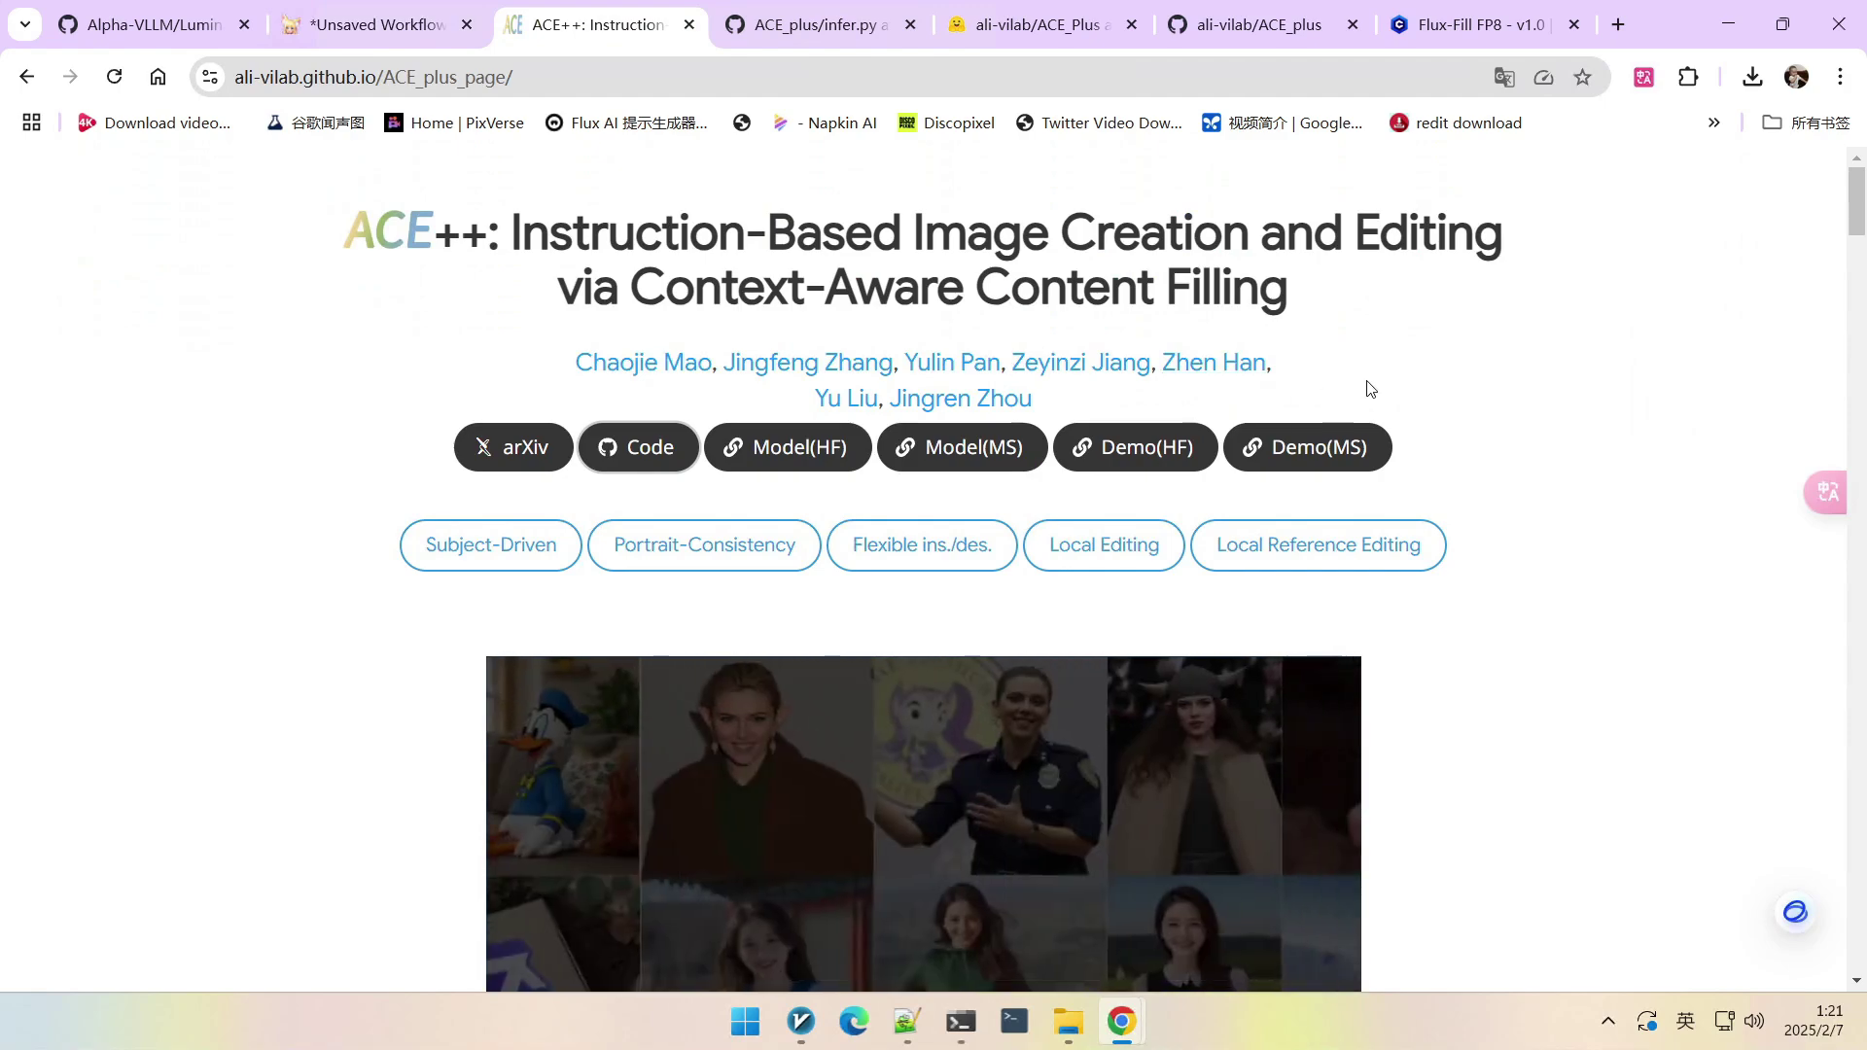
scroll(1367, 384, "down", 10)
scroll(1374, 377, "up", 3)
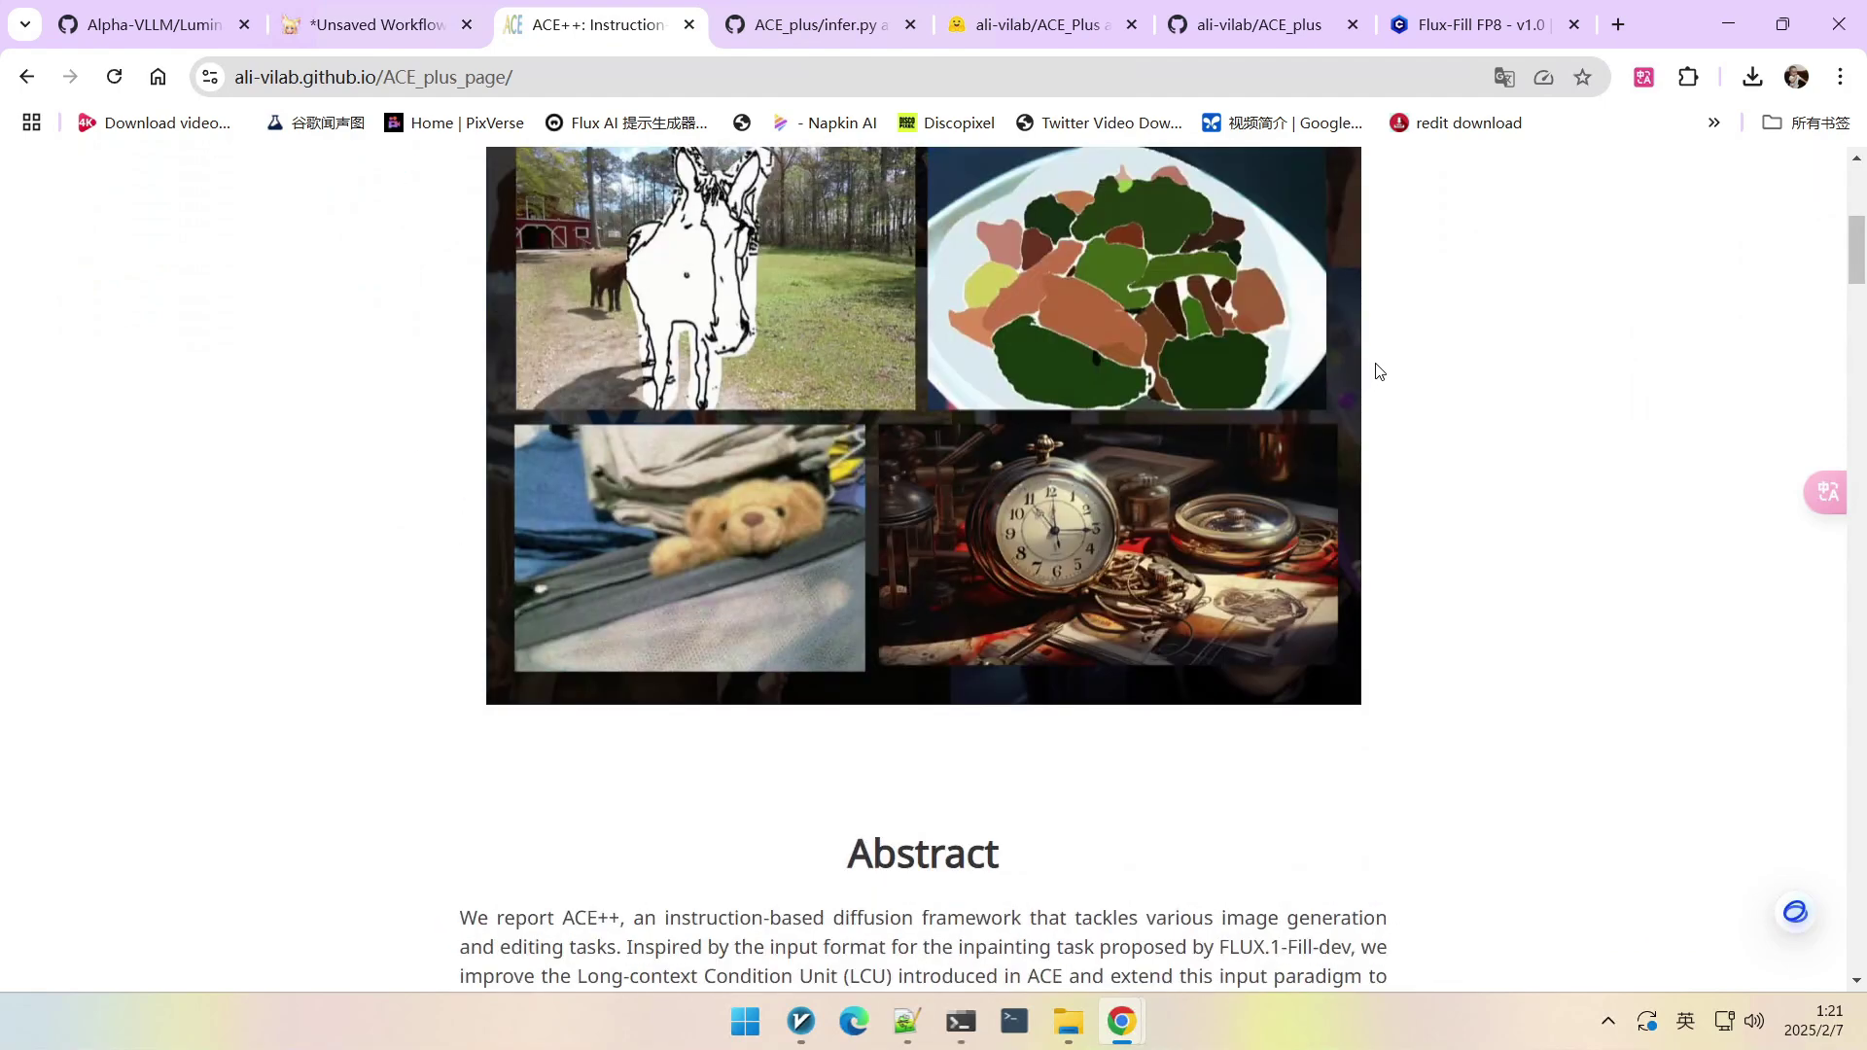